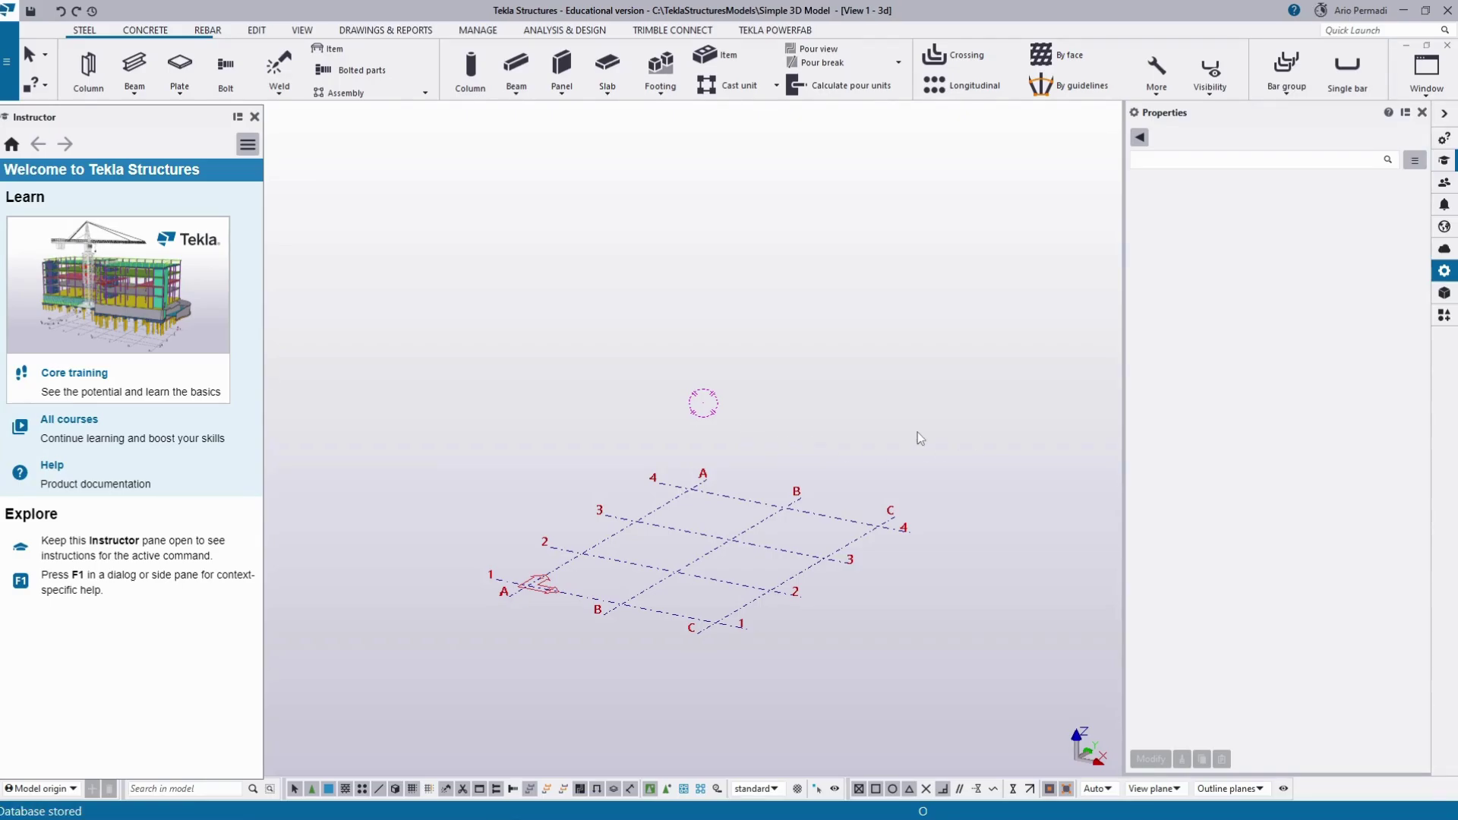
middle_drag(918, 432, 811, 427)
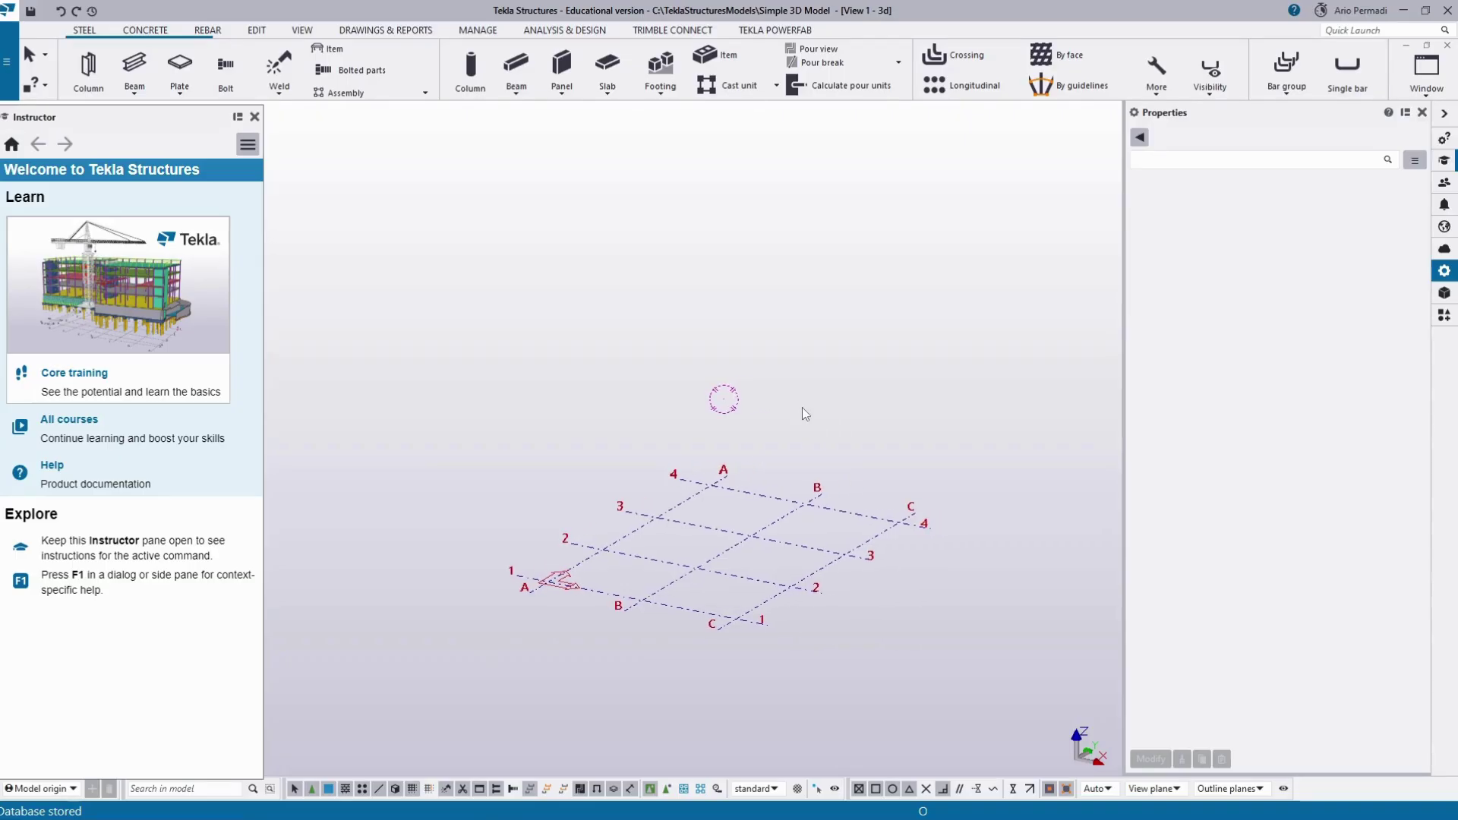
ctrl+middle_drag(802, 430, 834, 494)
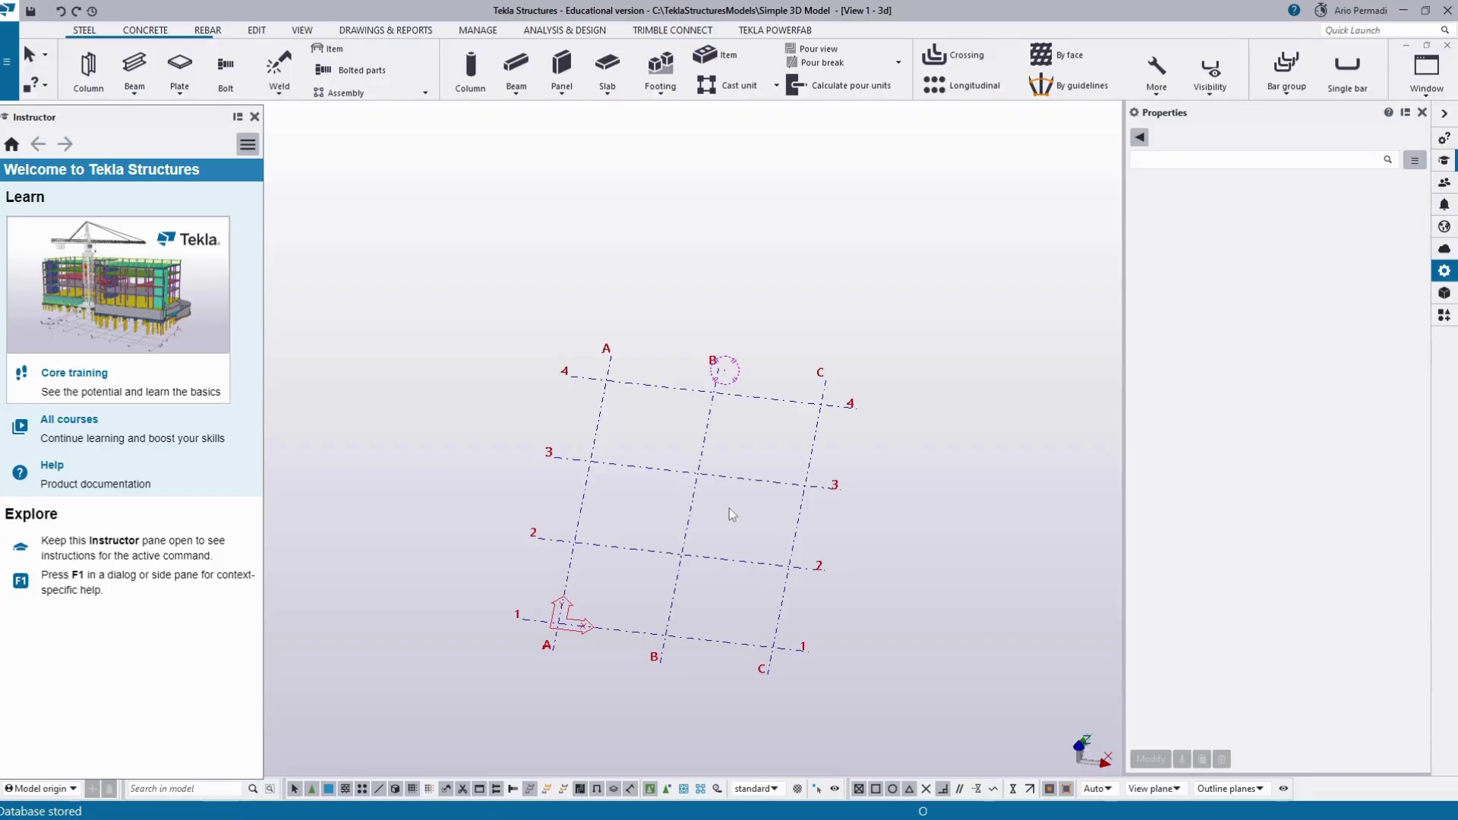
scroll(776, 506, up, 1)
scroll(658, 505, down, 1)
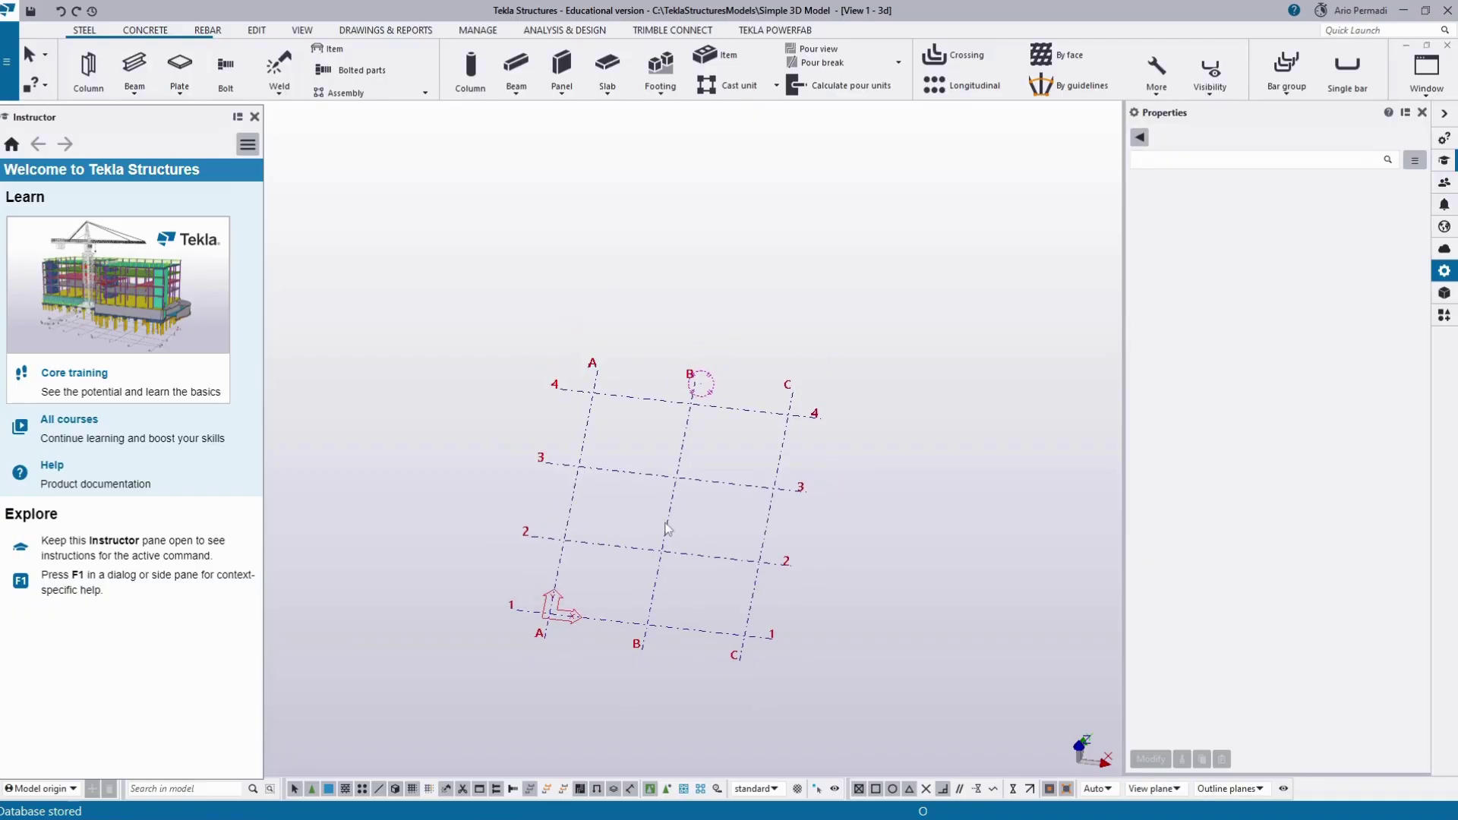
scroll(661, 590, up, 1)
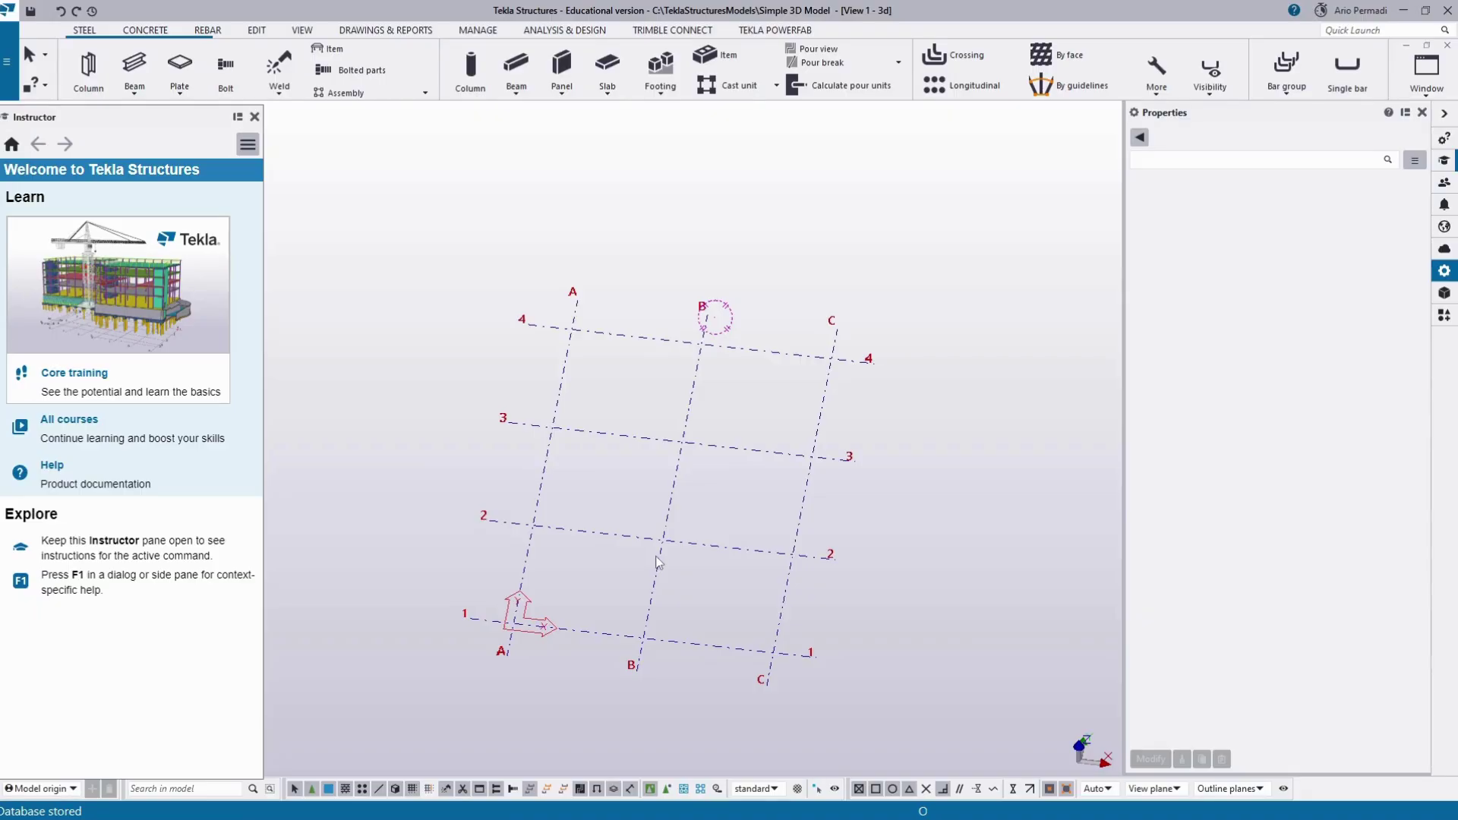
middle_drag(724, 503, 742, 512)
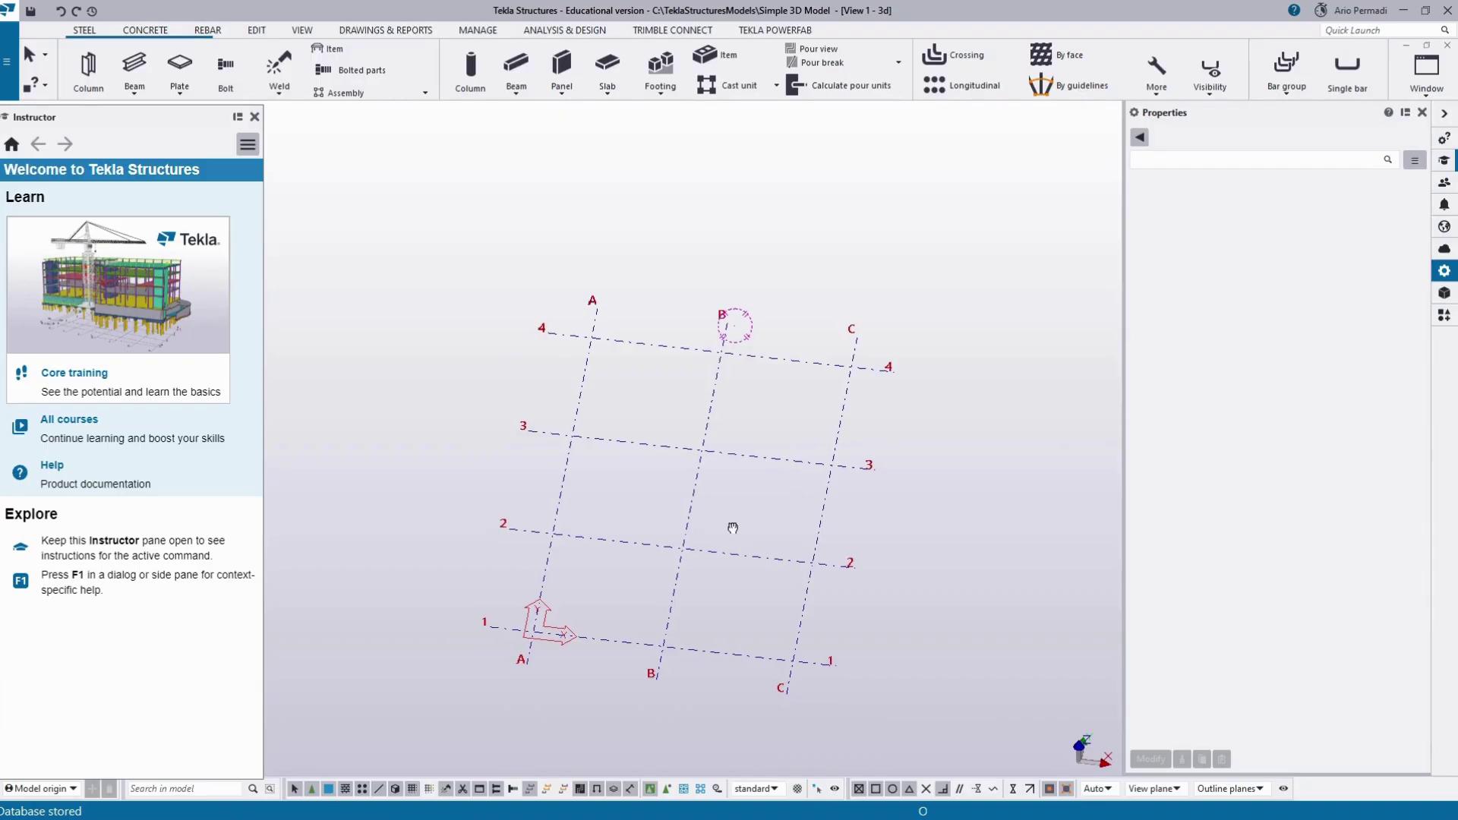
middle_drag(843, 526, 811, 502)
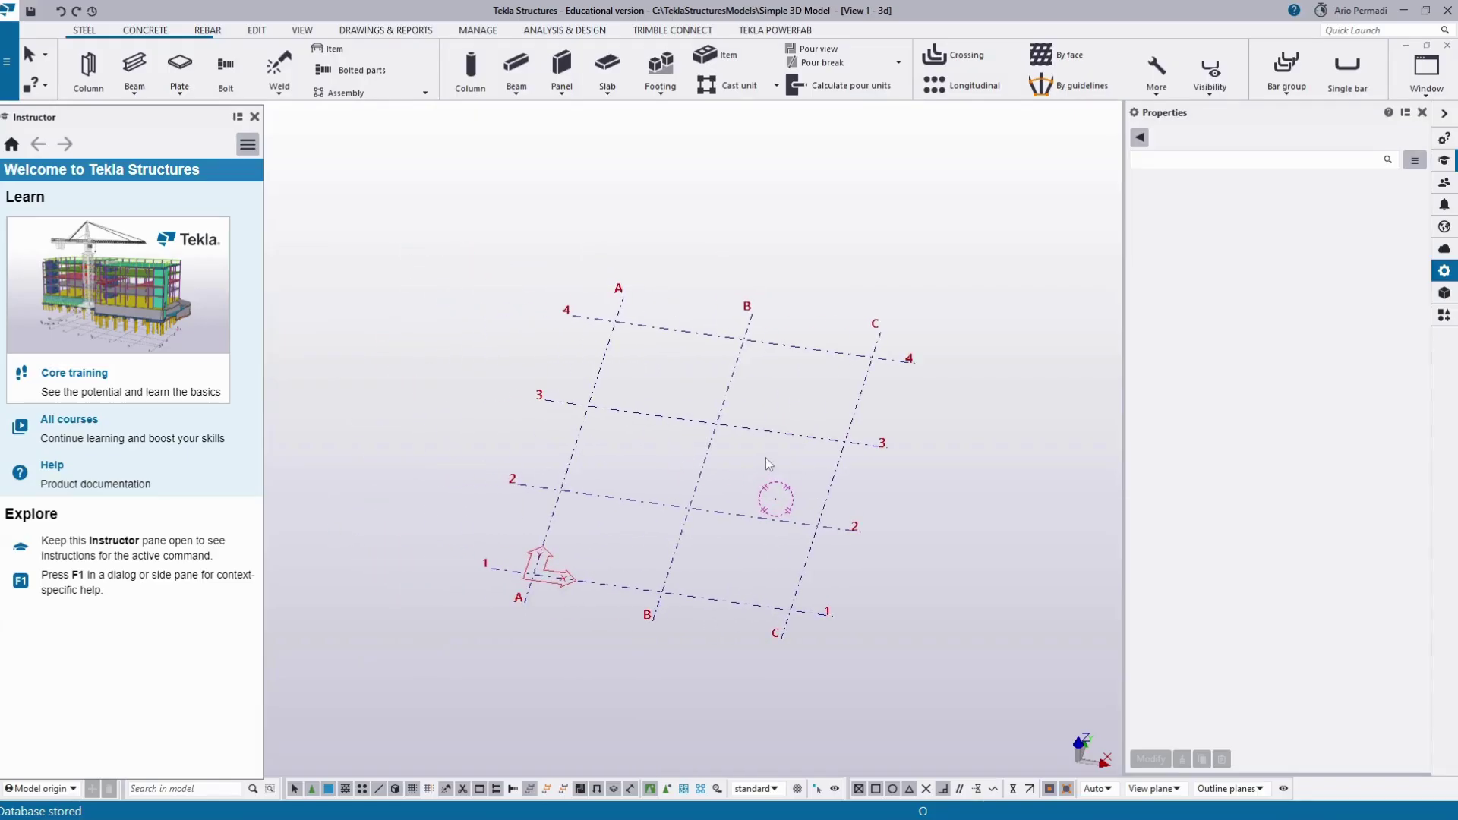
scroll(766, 458, up, 1)
scroll(766, 457, down, 1)
Step: Switch the grid view from 3D to plane view and close the Instructor pane
key(ctrl+p)
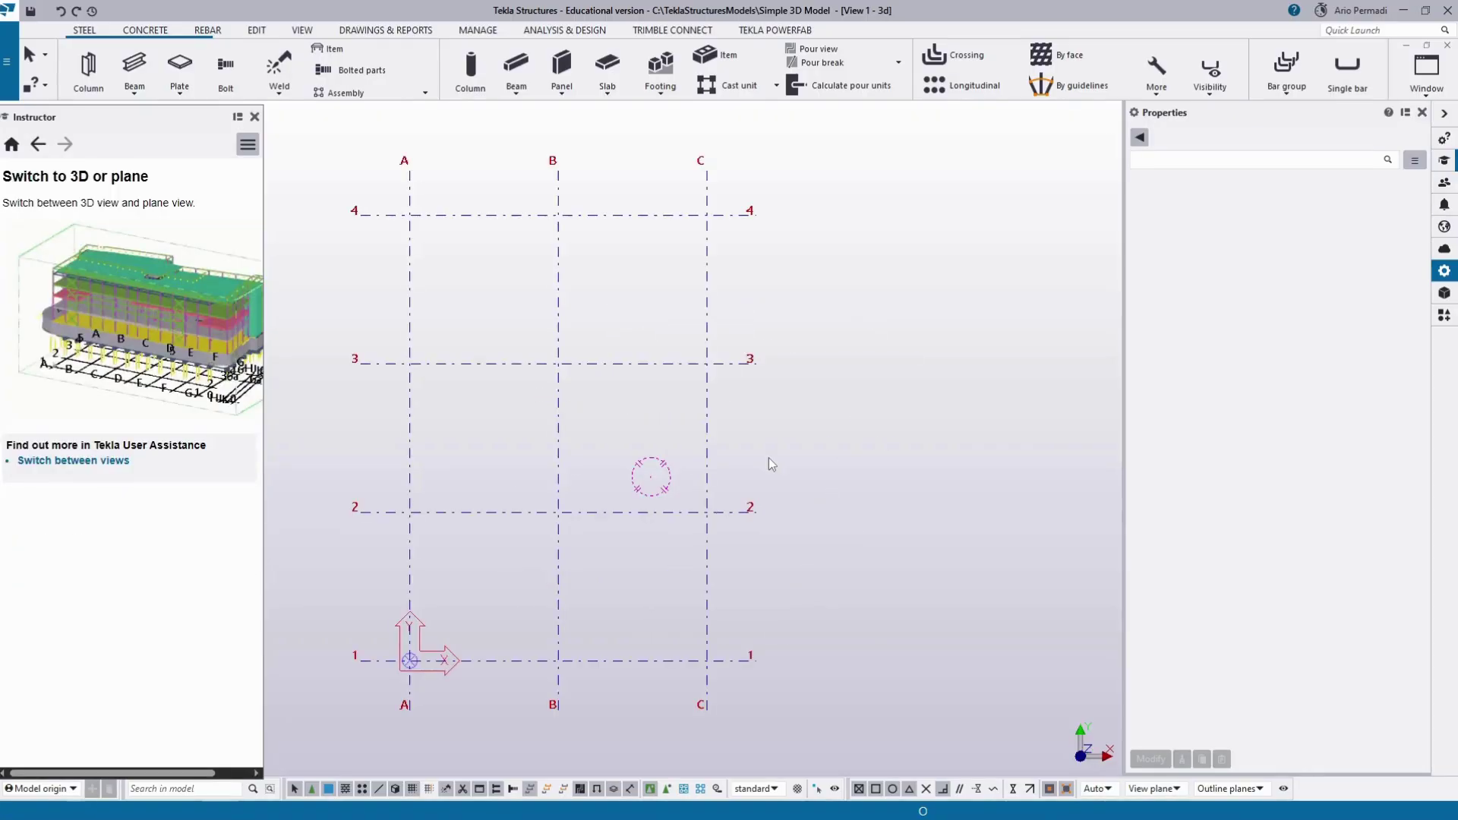
middle_drag(768, 458, 824, 461)
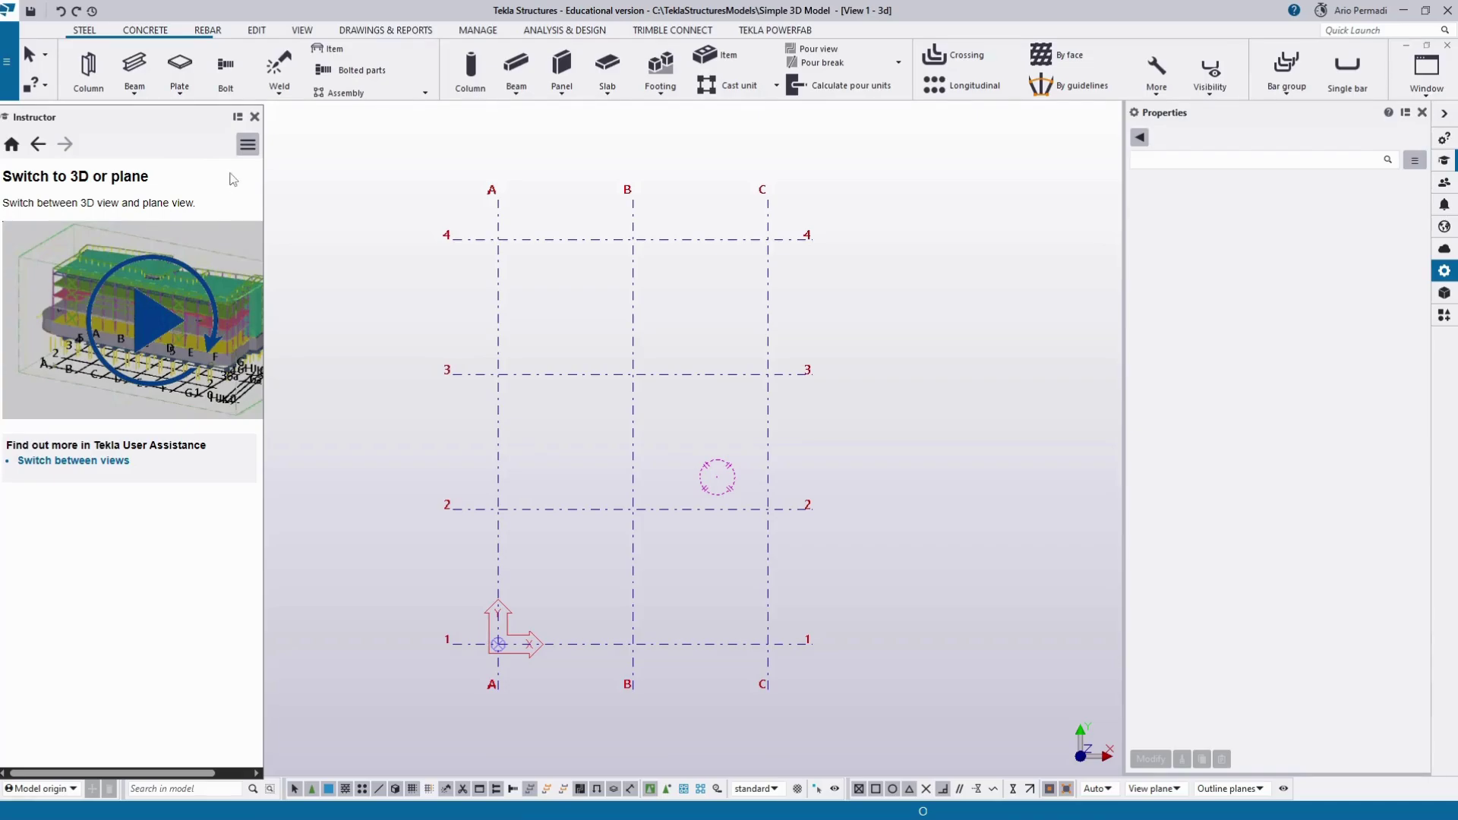
click(254, 118)
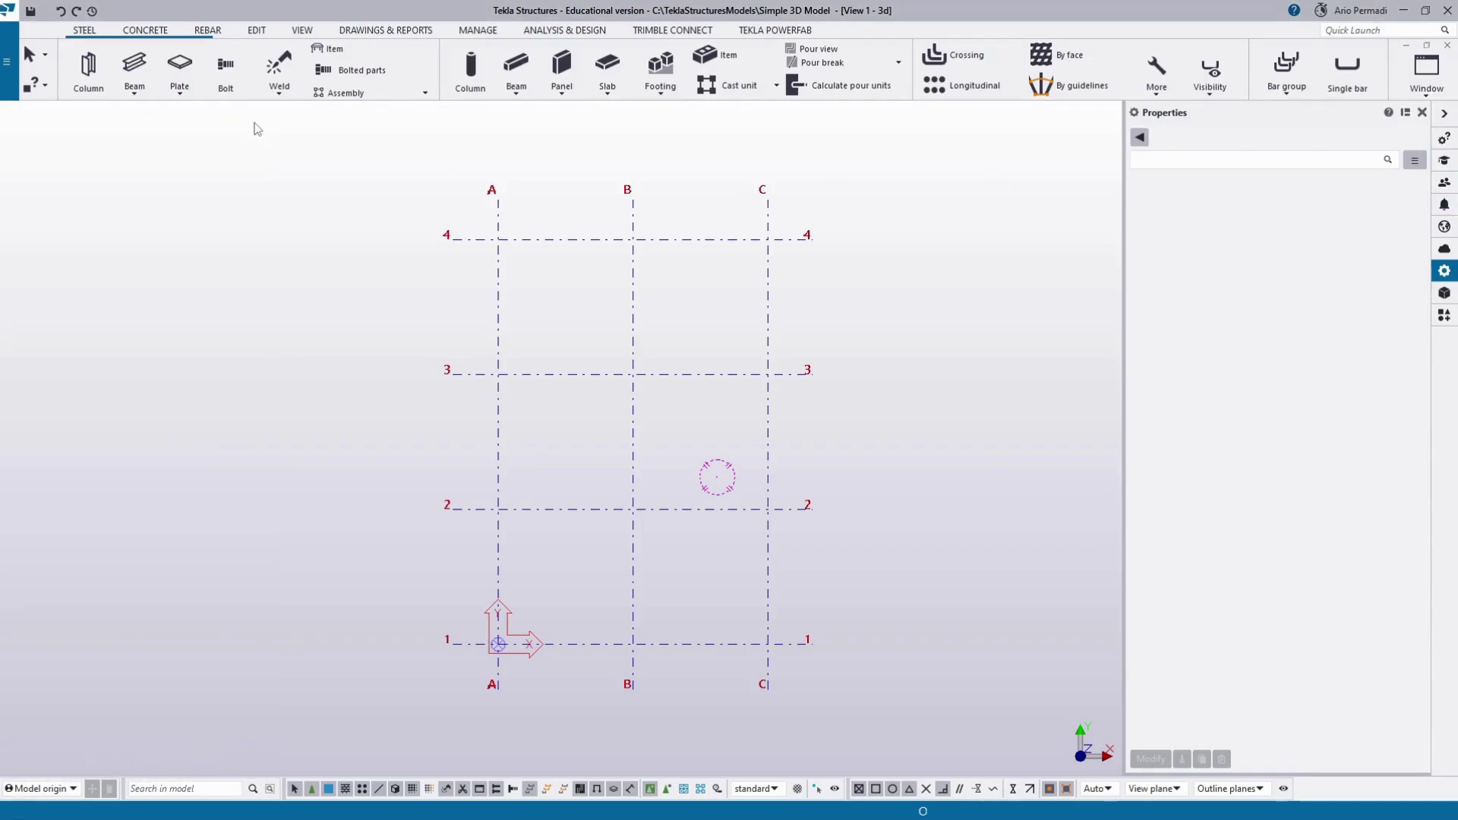
click(1446, 166)
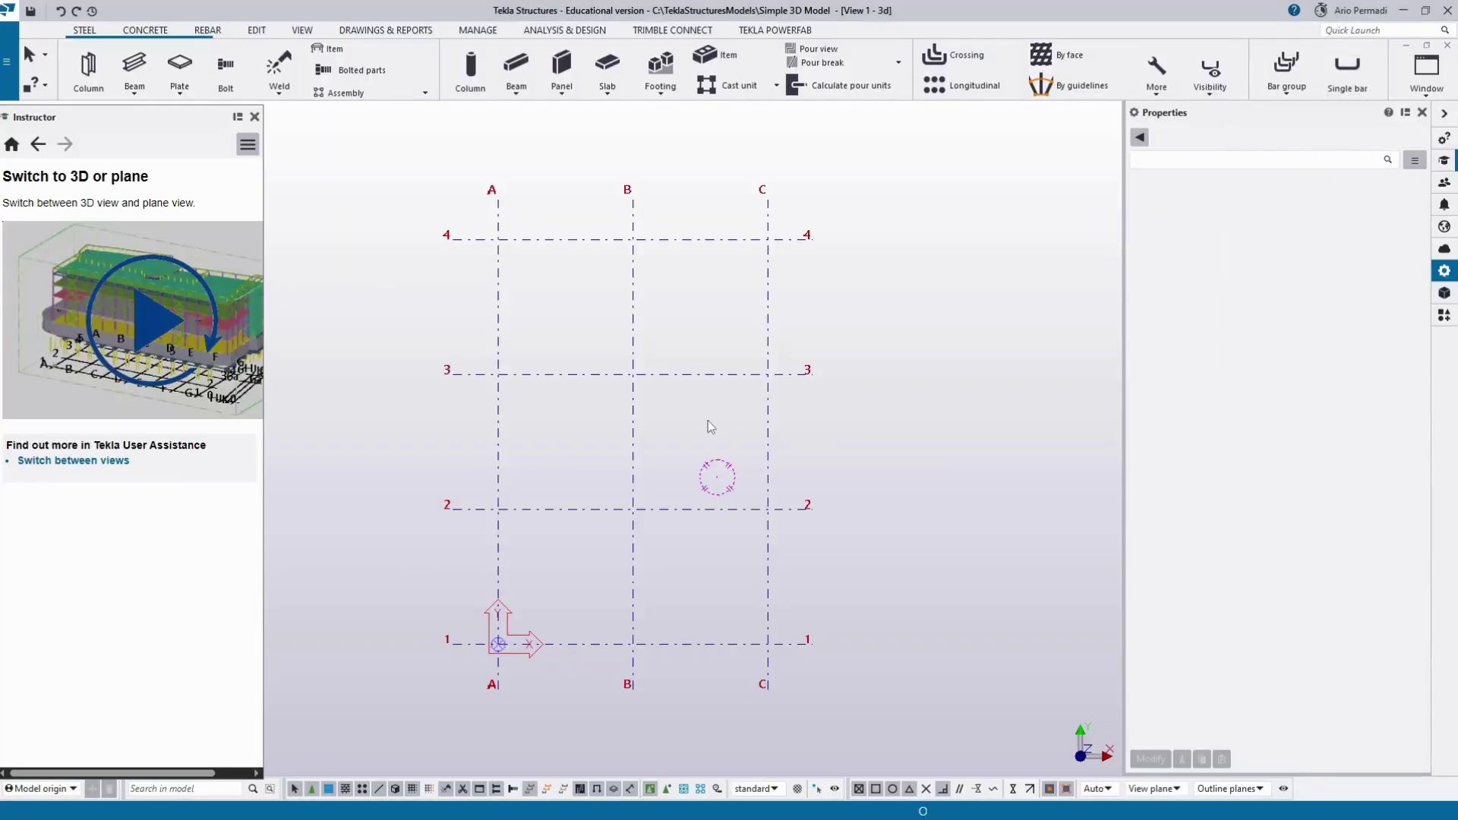
middle_drag(708, 421, 748, 428)
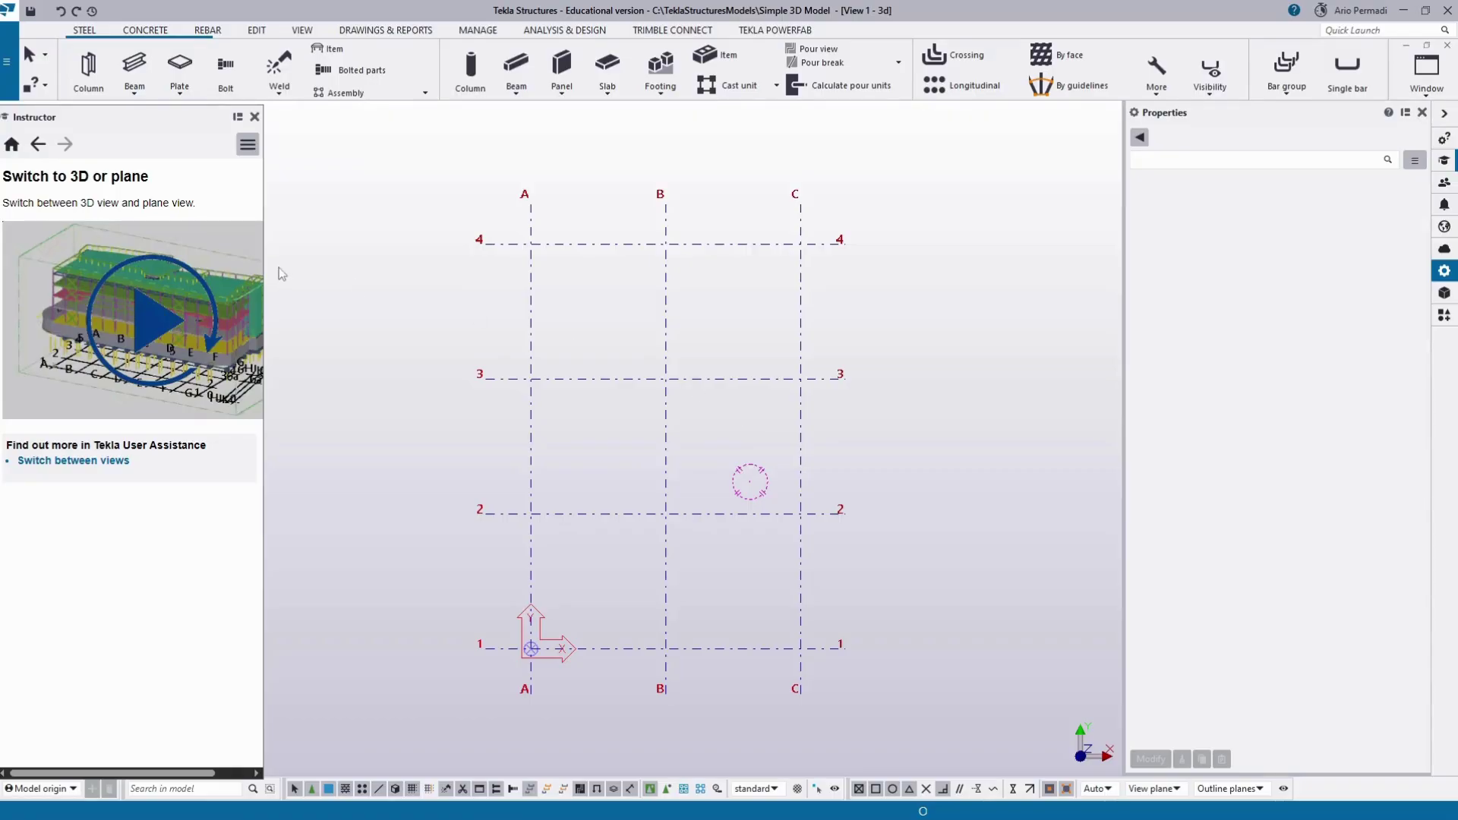
click(255, 117)
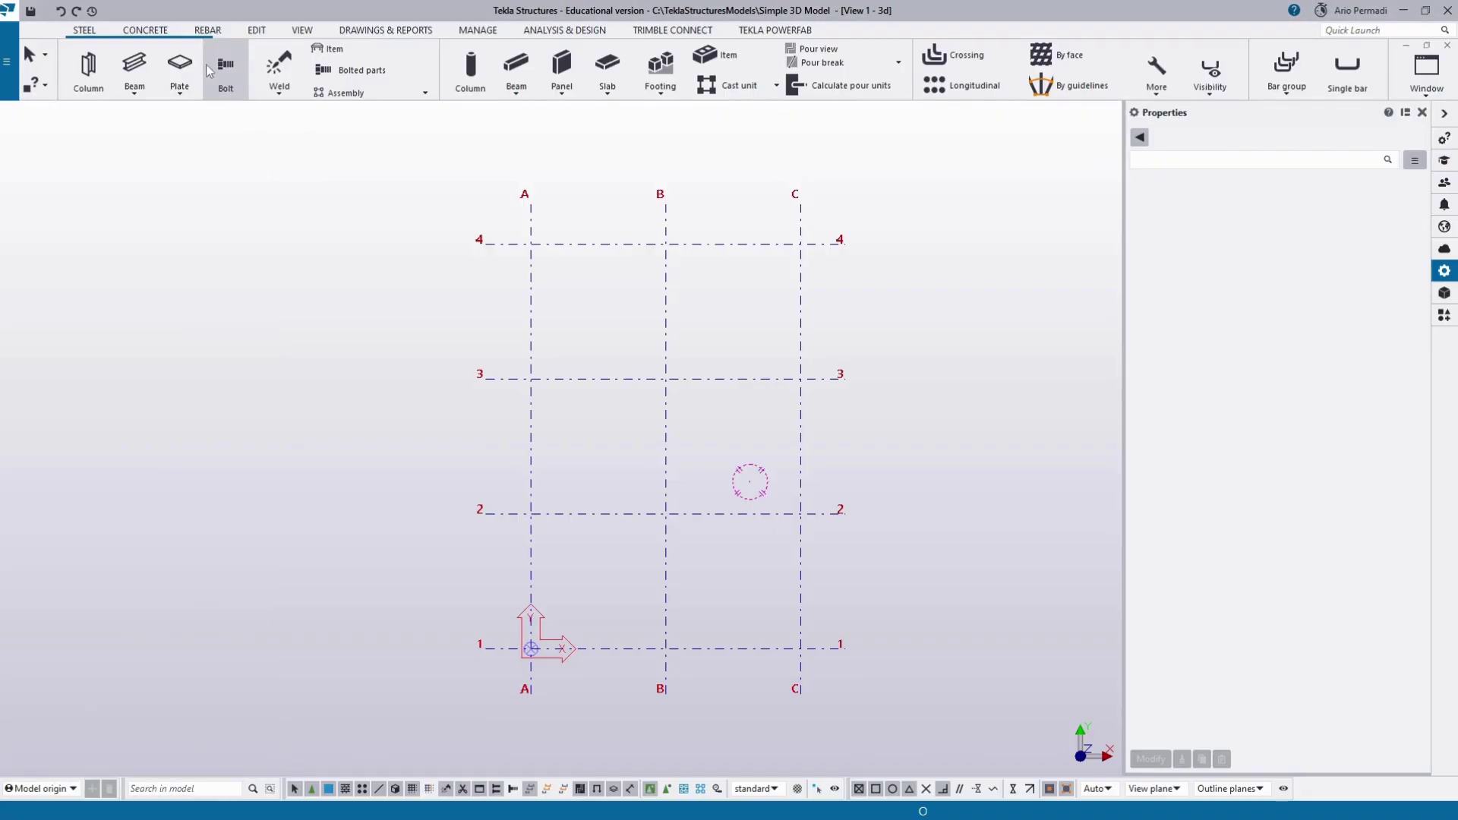
Step: Start creating concrete pad footings with the material set to C30 and the class to 6
click(160, 30)
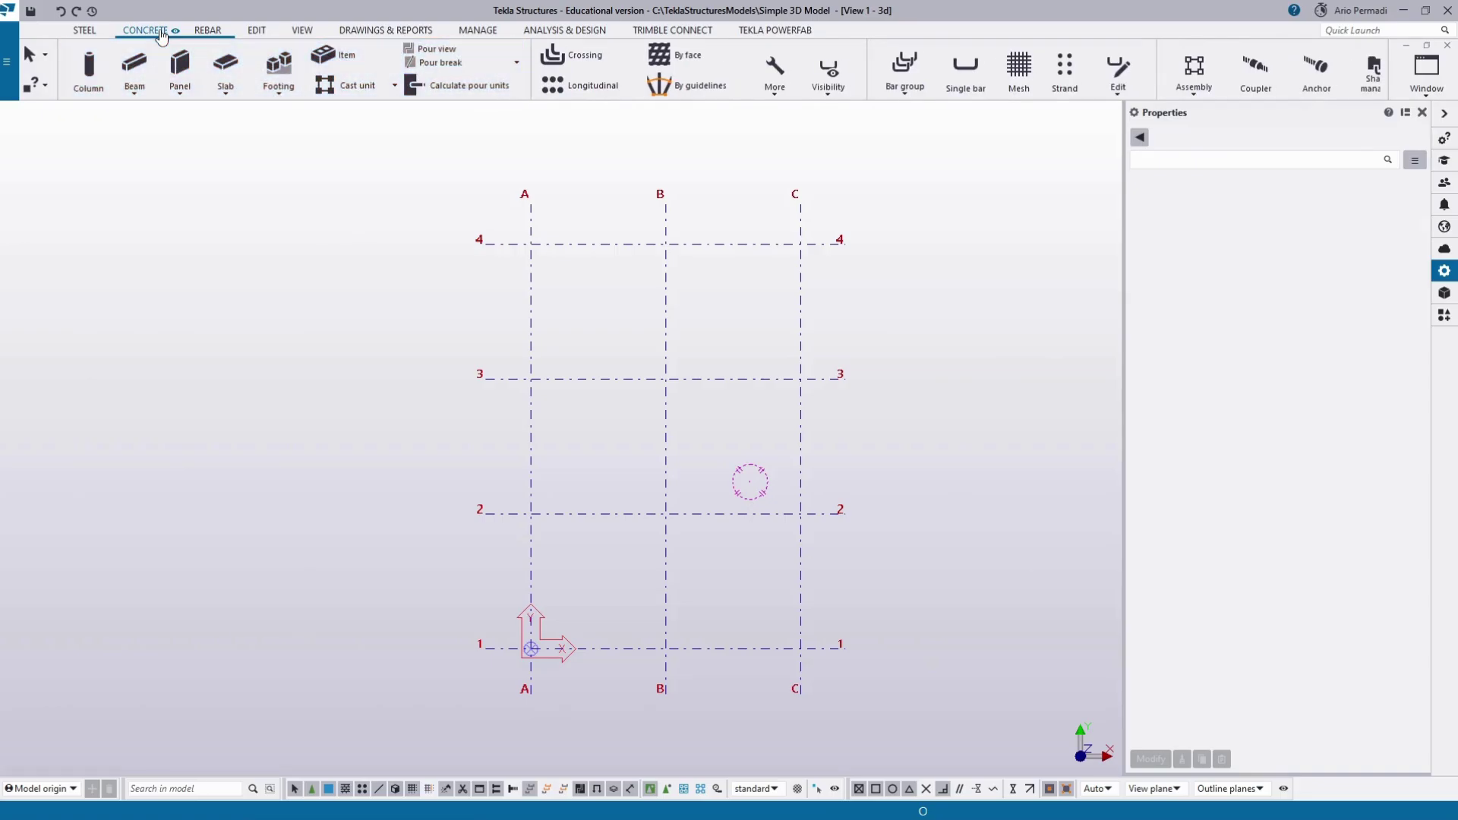
click(283, 101)
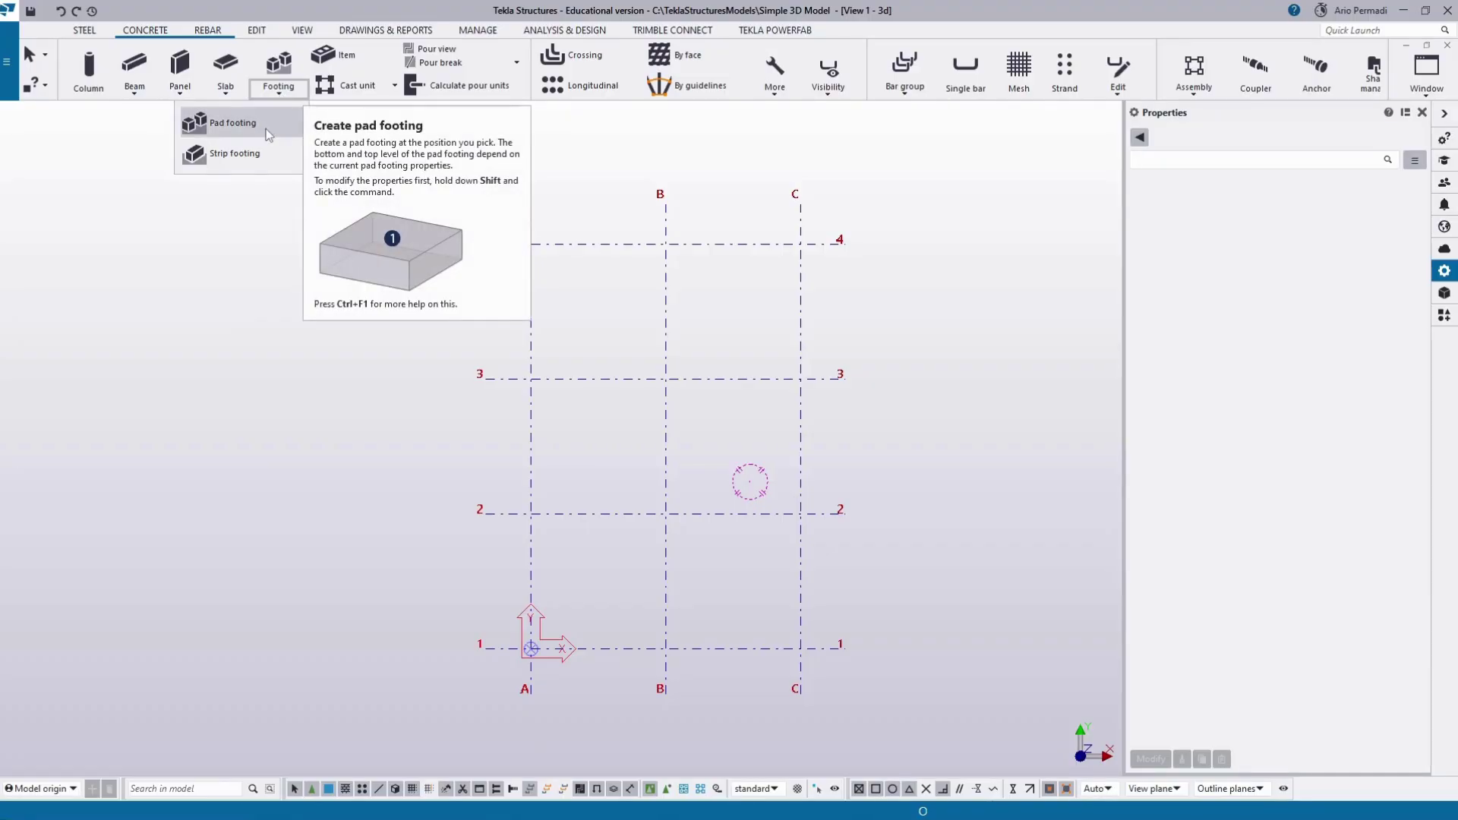
click(266, 124)
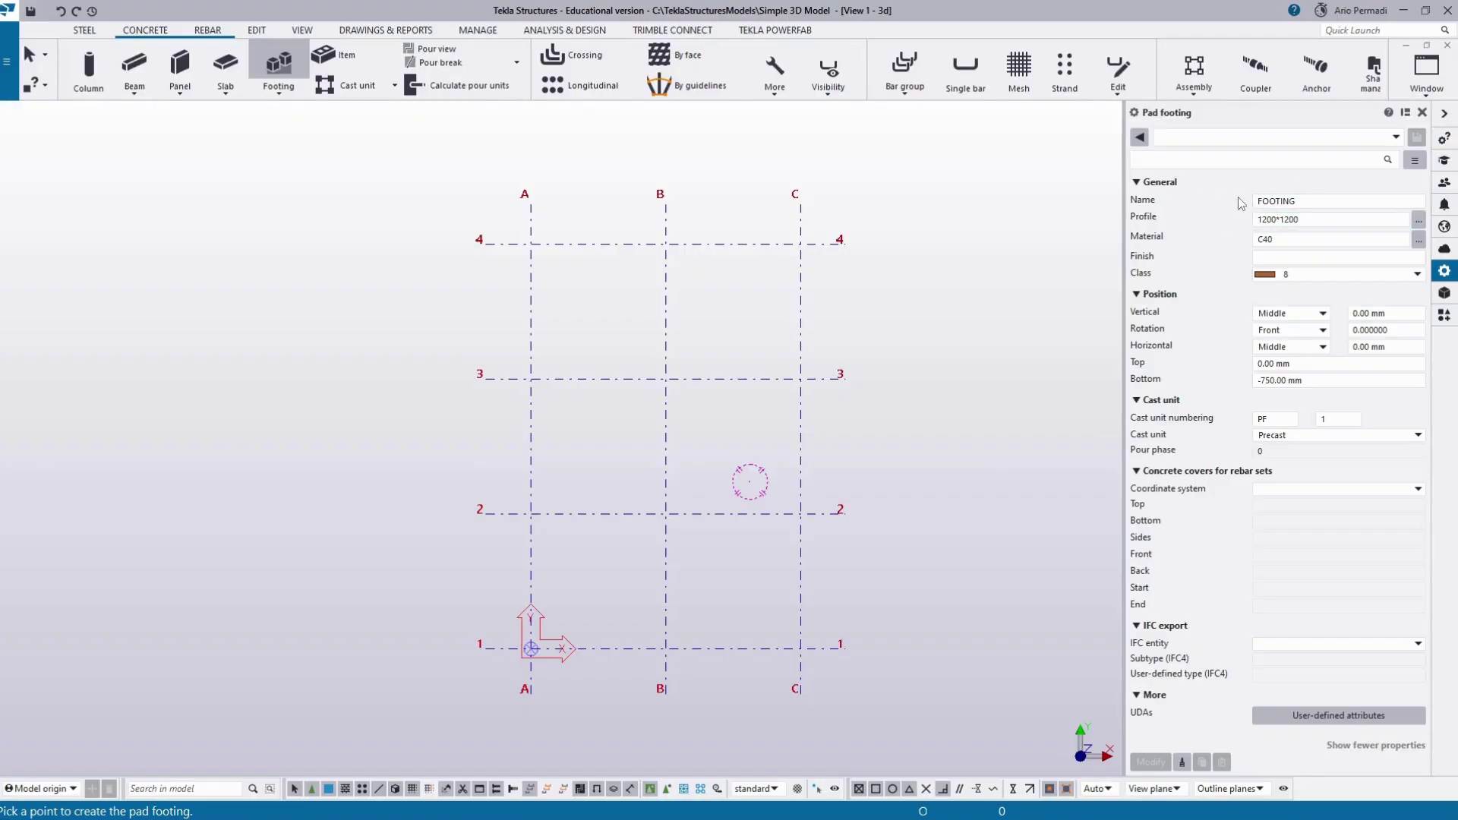
click(1199, 161)
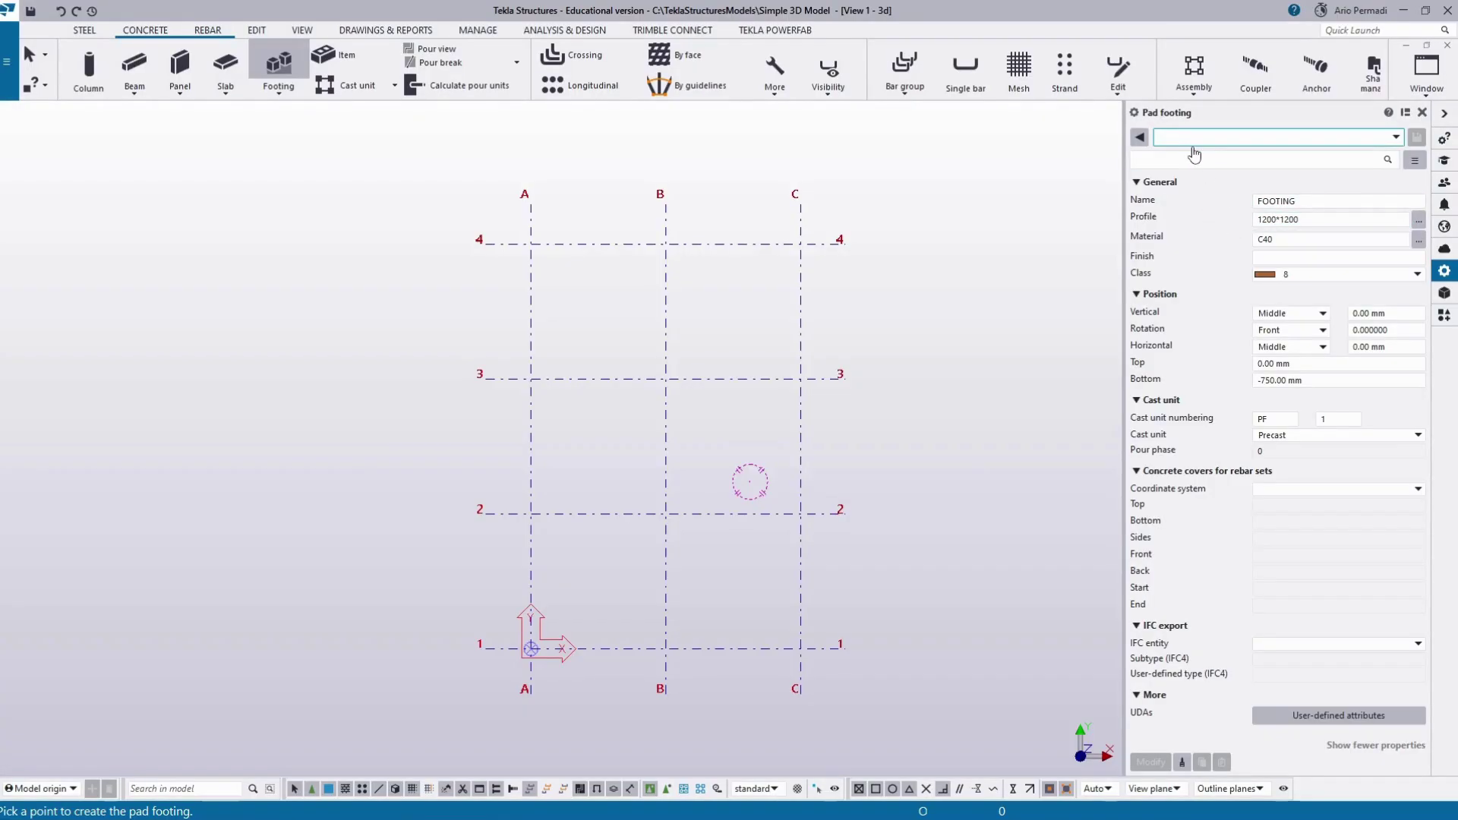
click(1321, 220)
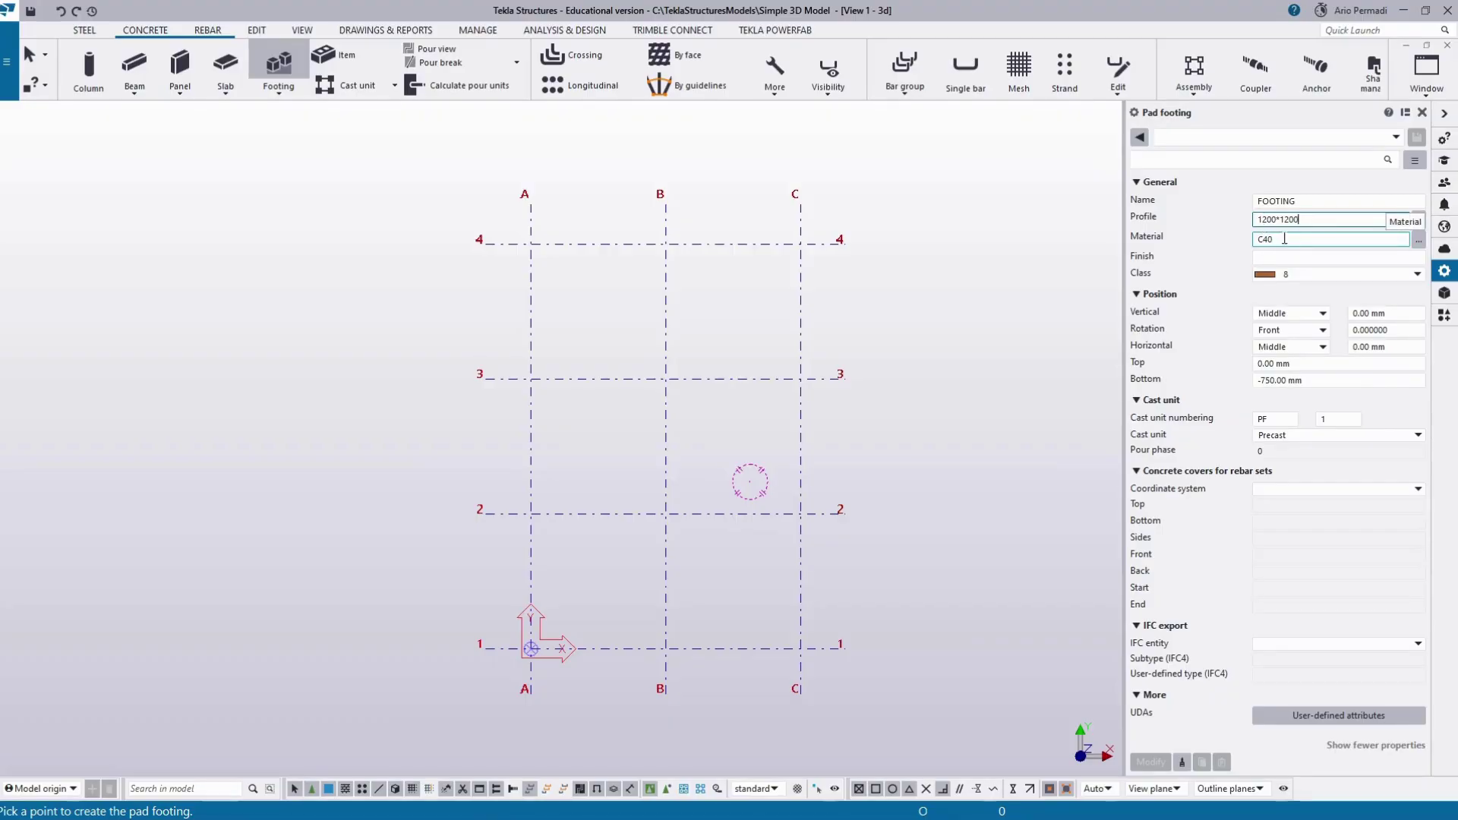
click(1419, 240)
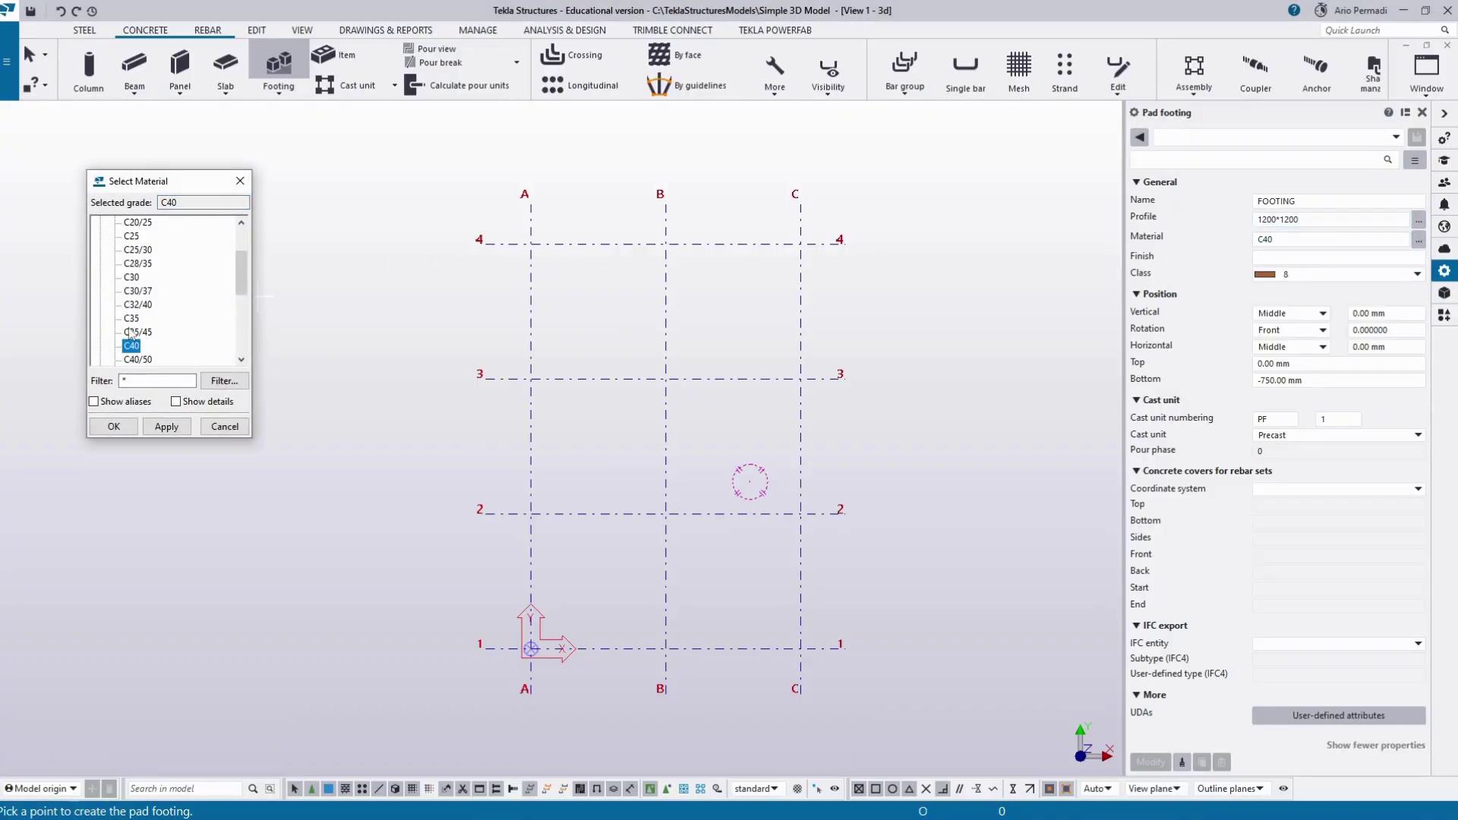
double_click(131, 278)
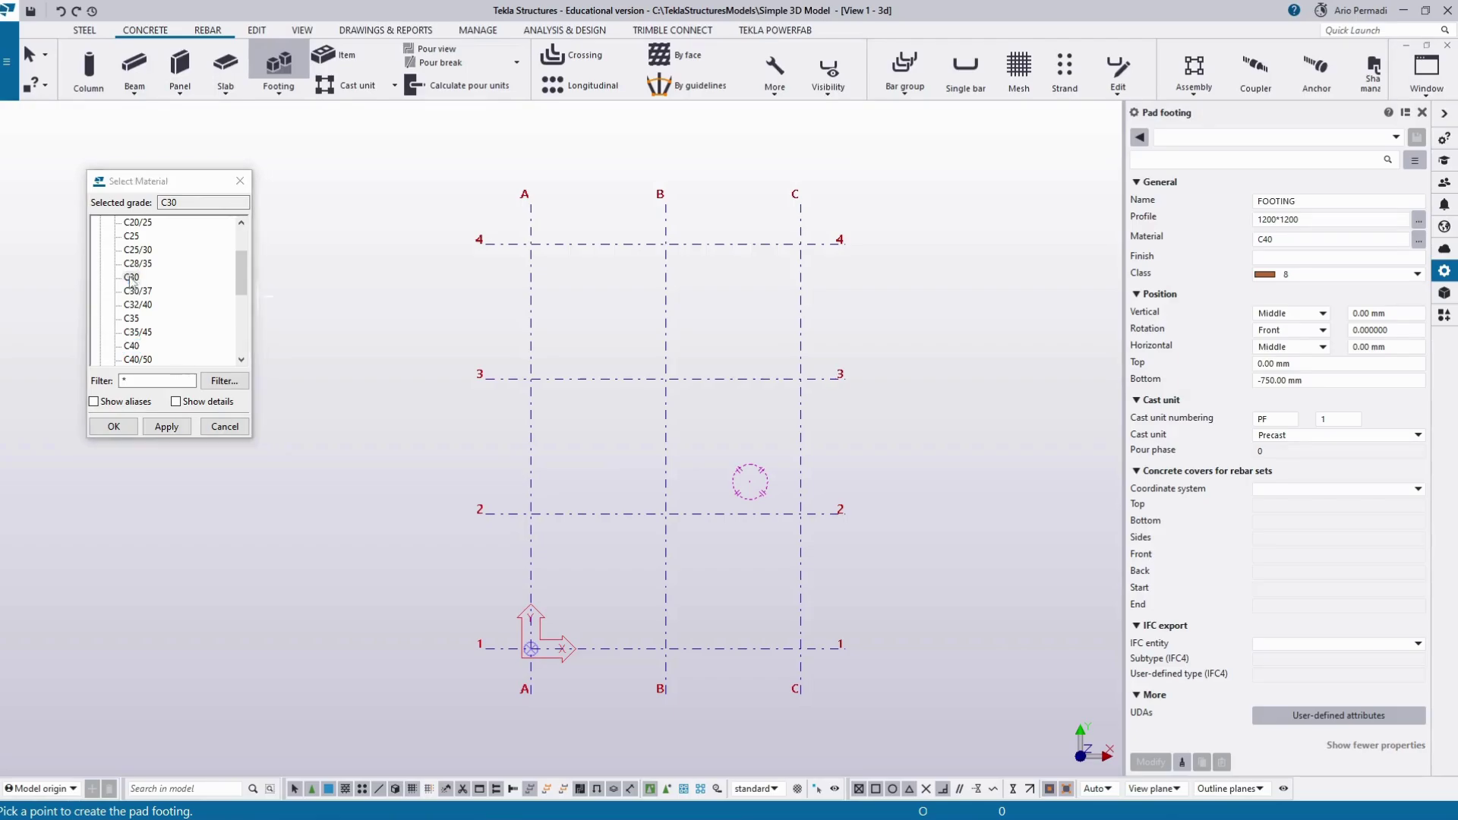
click(1307, 274)
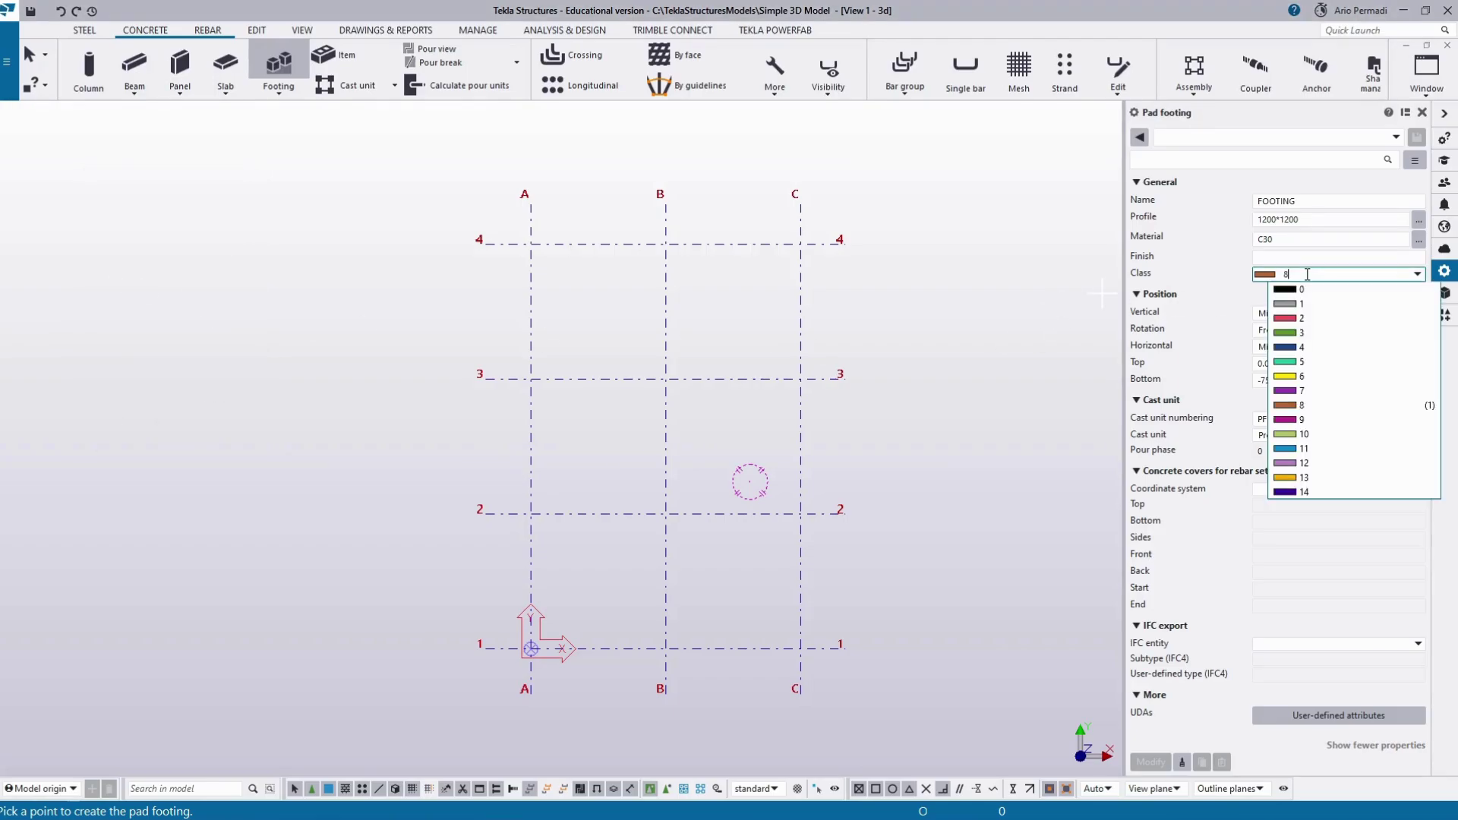
click(1296, 380)
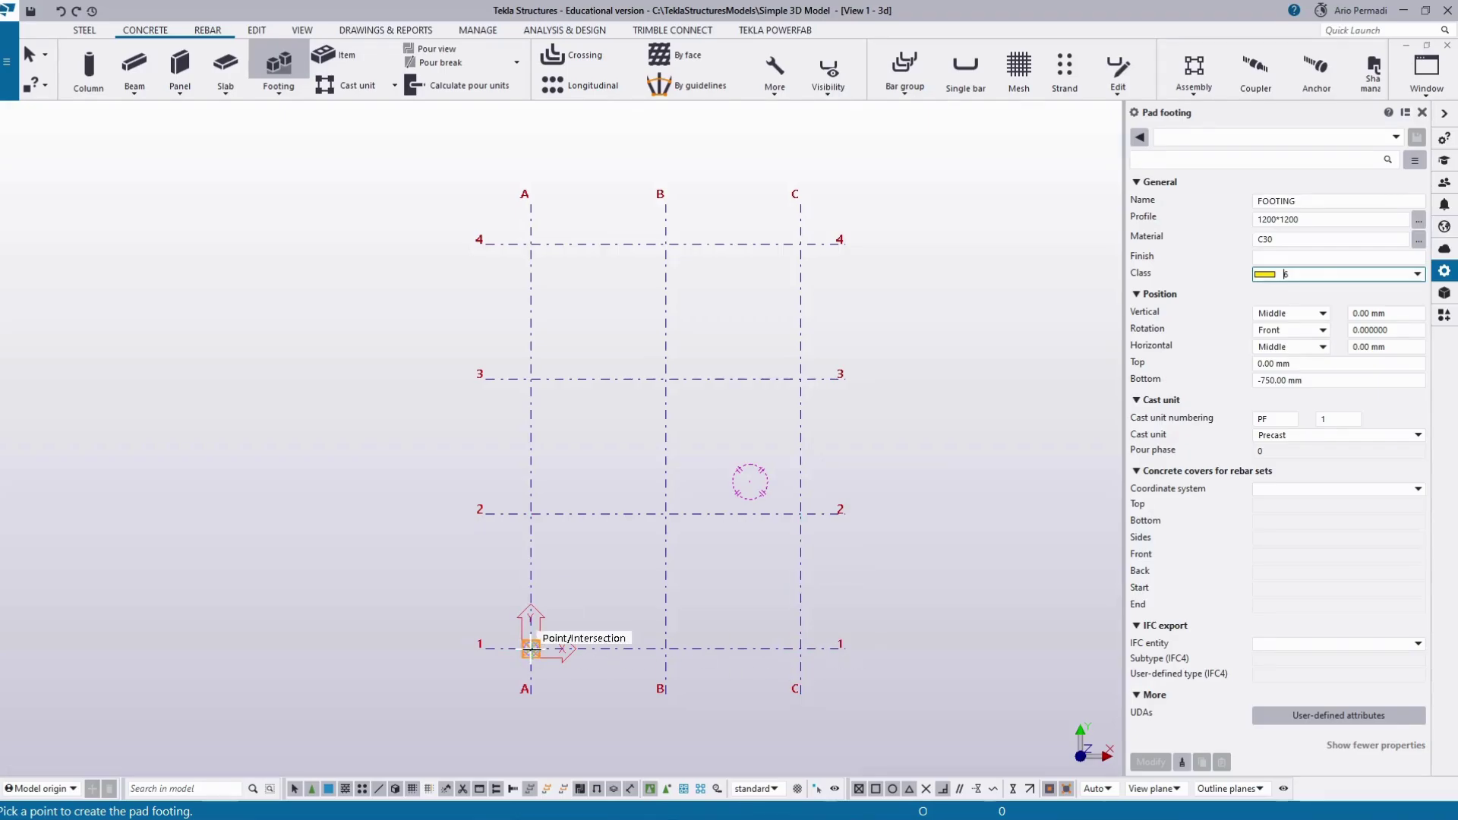
Step: Place 1200*1200 pad footings where grid line A crosses grid lines 1, 2, 3 and 4, and end the command
scroll(530, 648, up, 5)
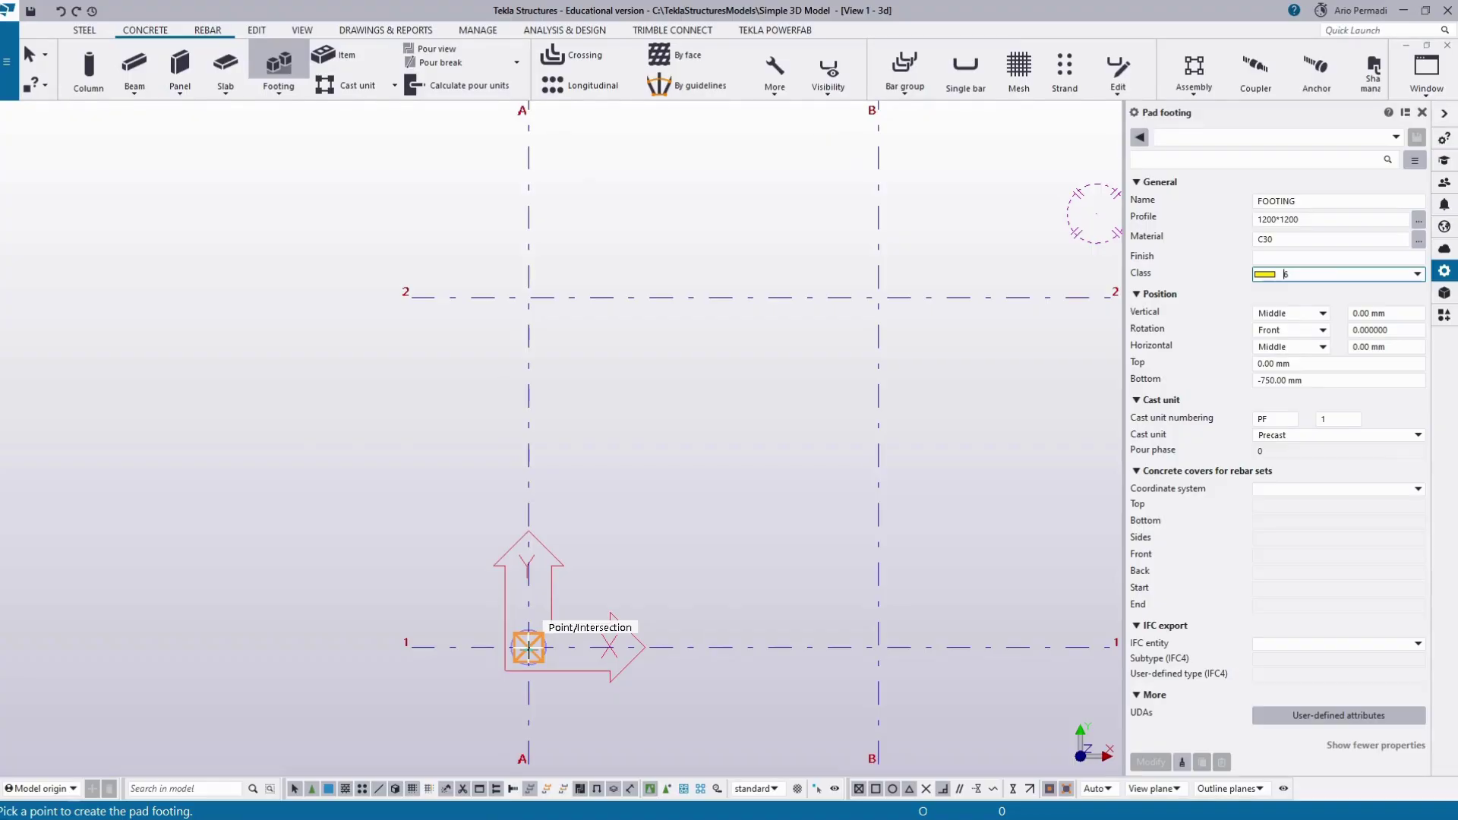
click(528, 647)
scroll(670, 382, down, 3)
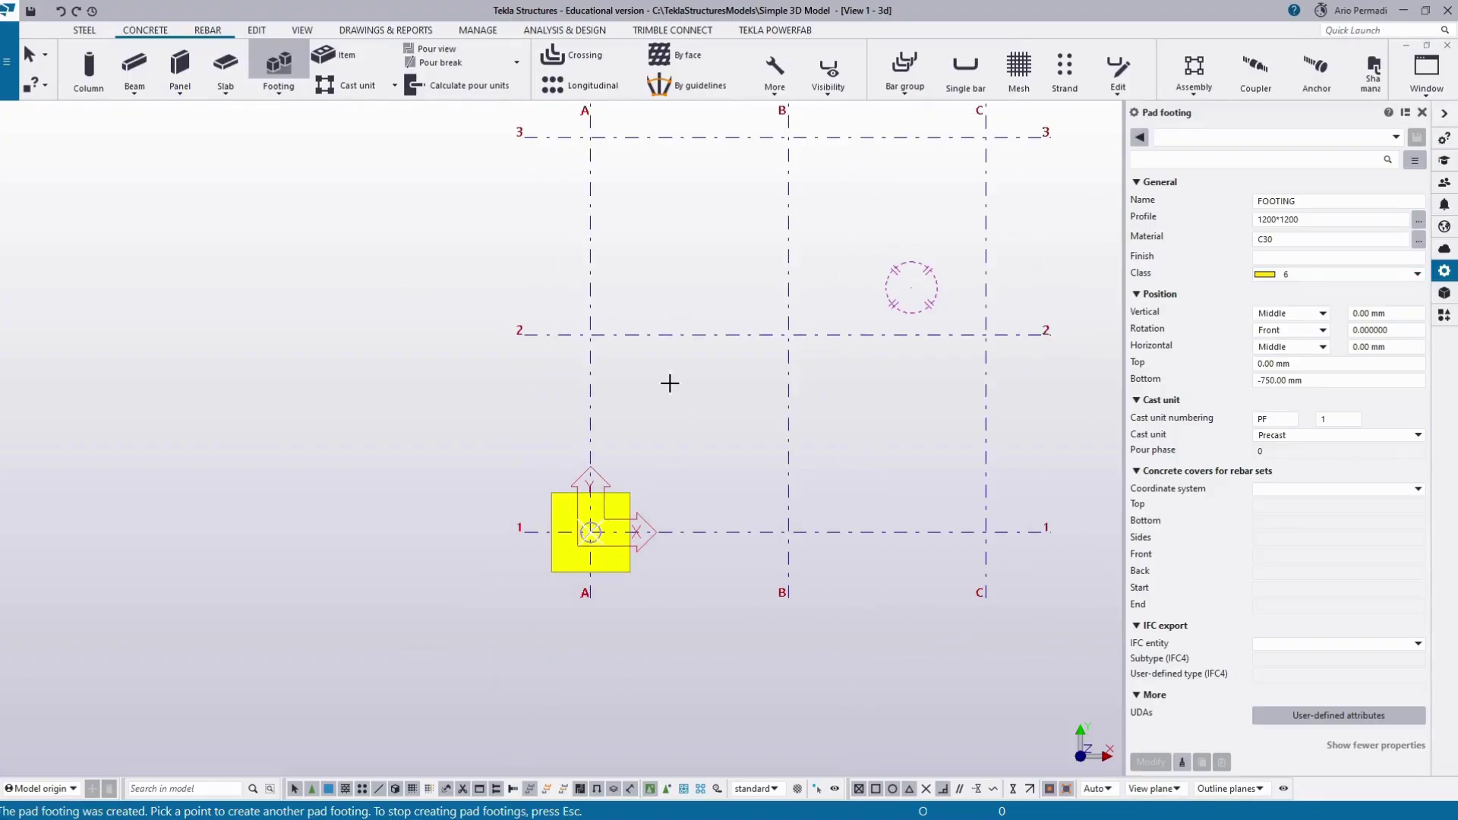
click(590, 334)
middle_drag(603, 242, 579, 430)
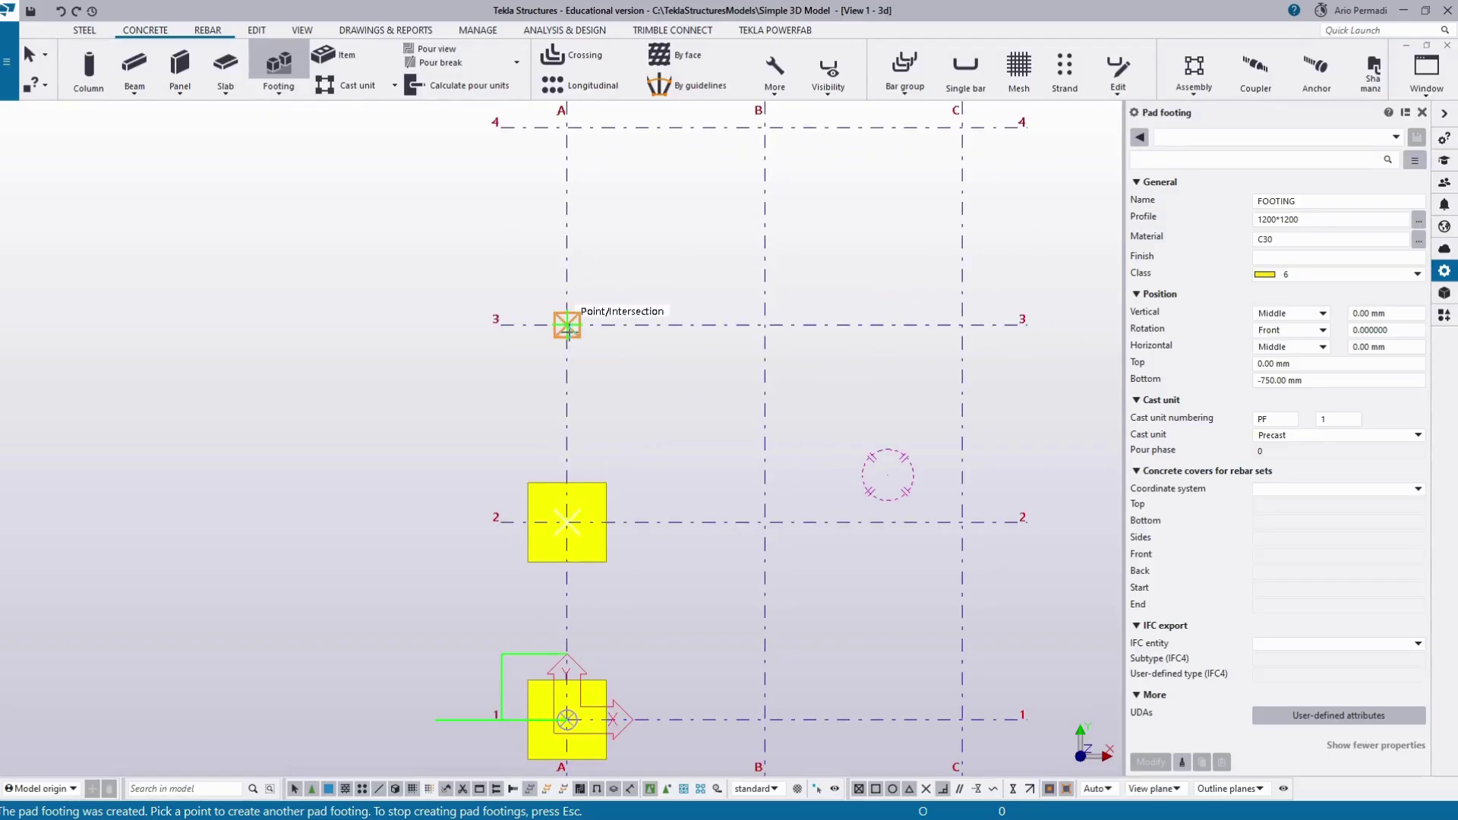
click(567, 325)
scroll(567, 325, down, 2)
click(567, 177)
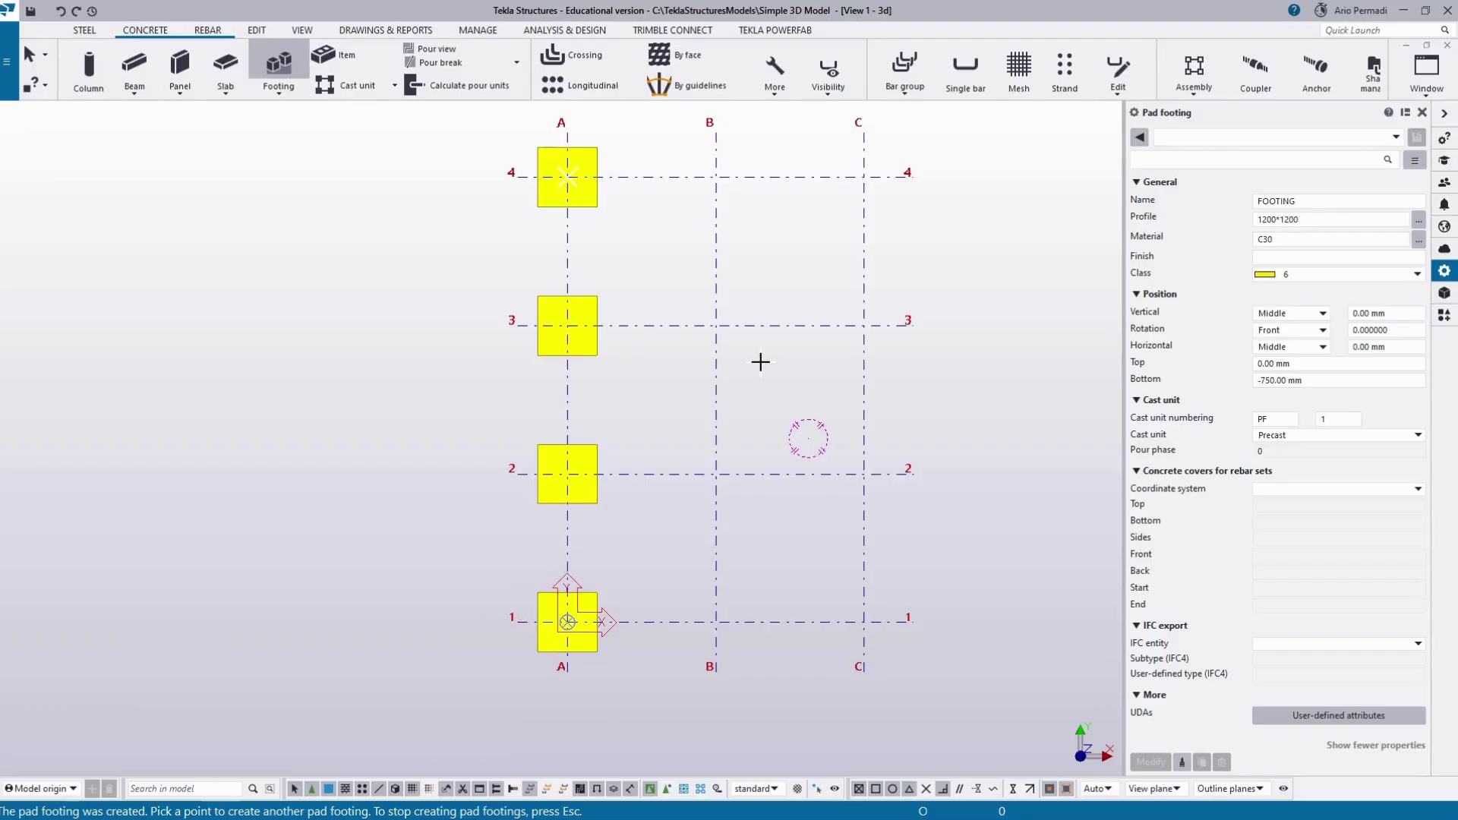
key(Escape)
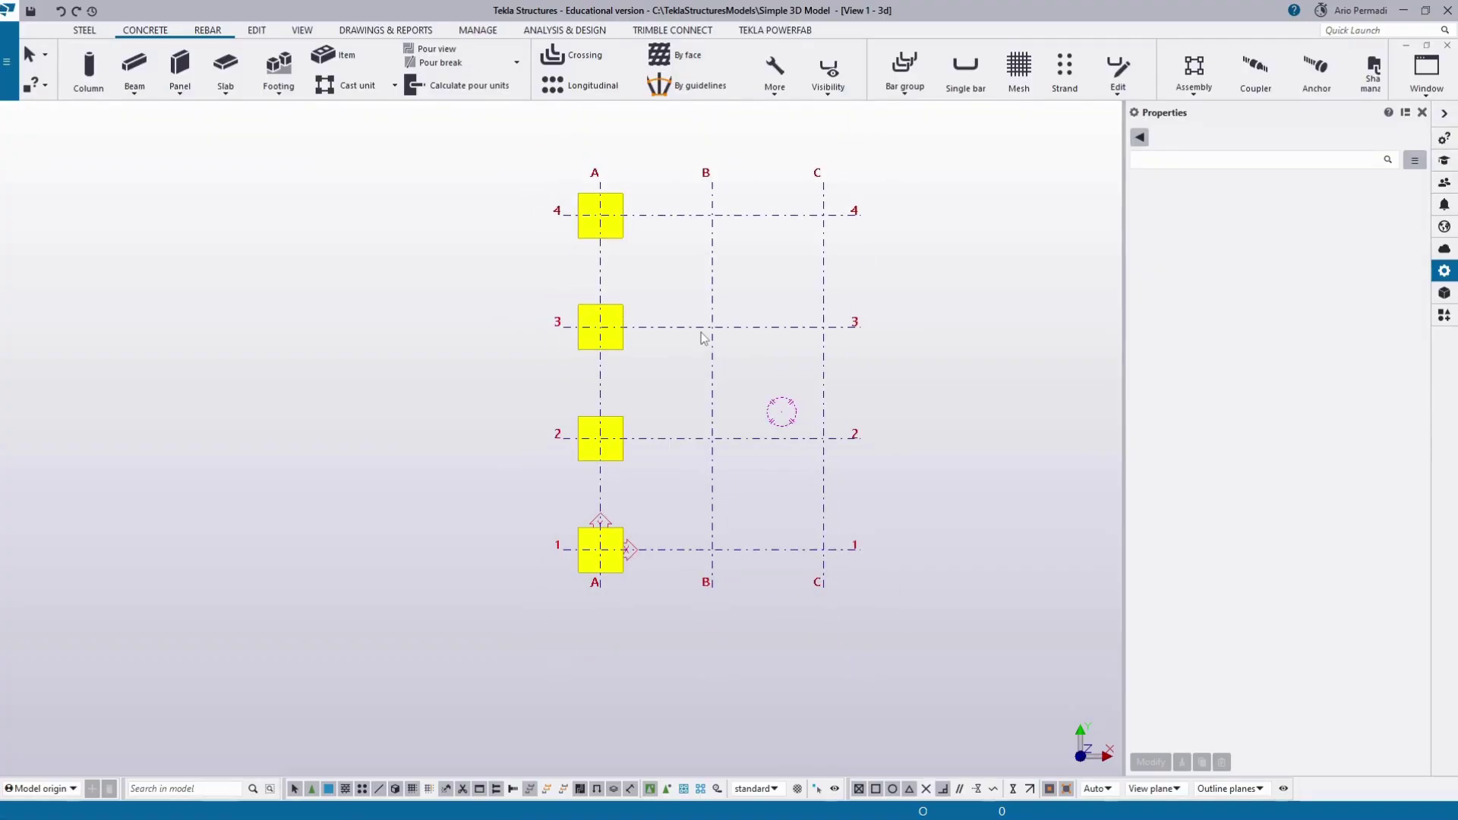
Step: Close the Properties pane to enlarge the model view
scroll(700, 338, down, 2)
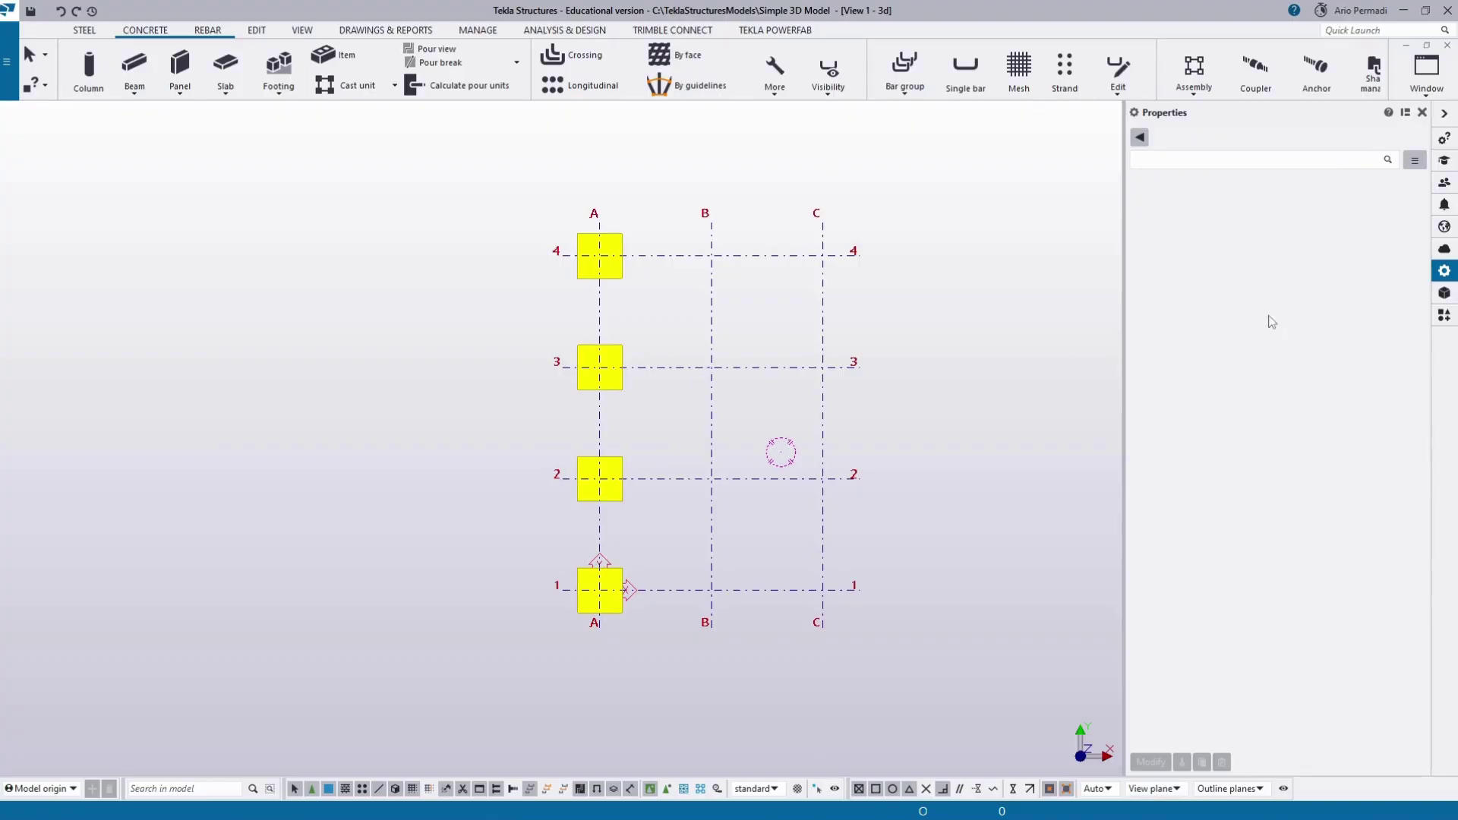
click(1422, 113)
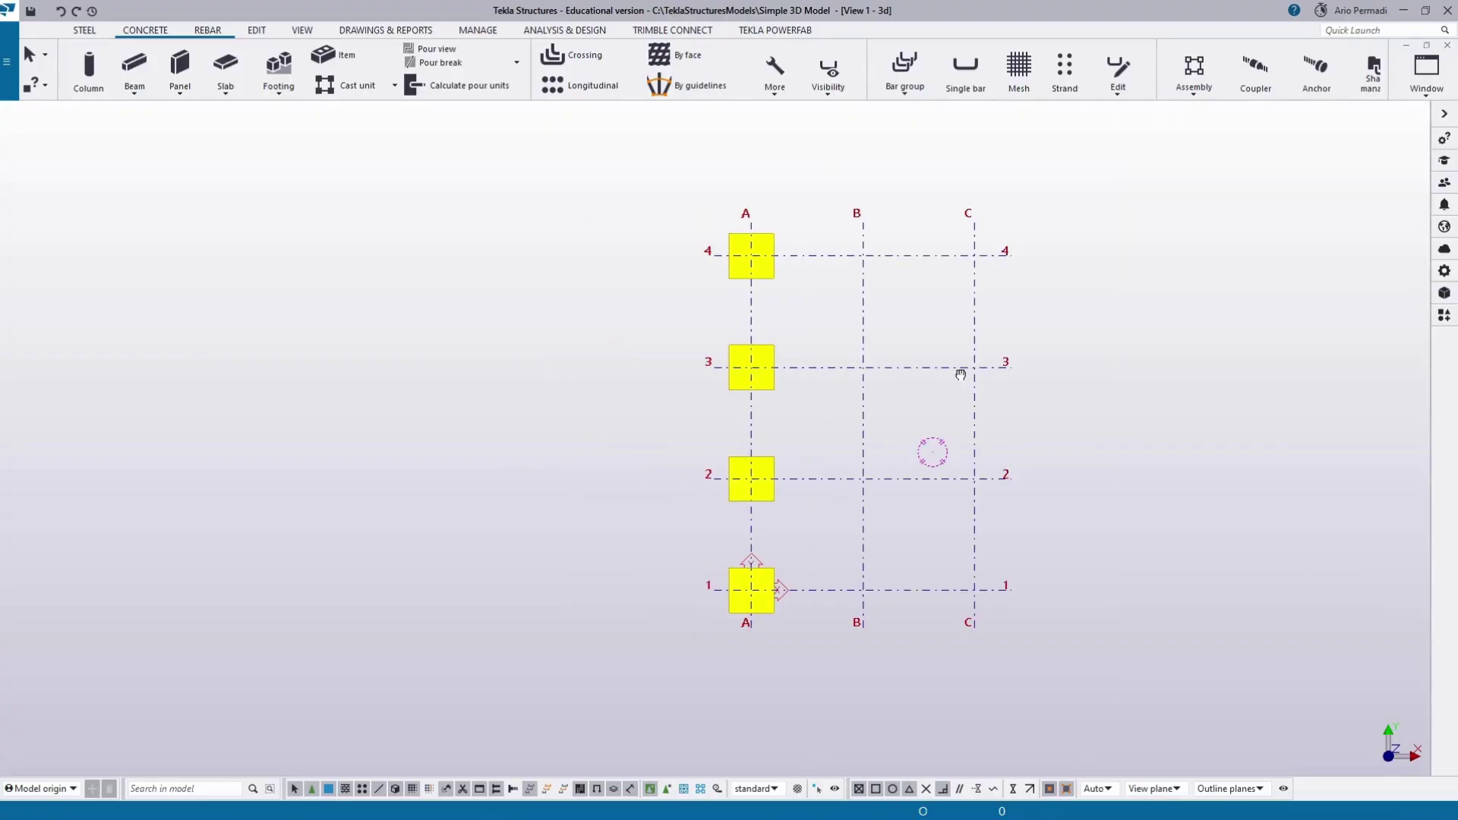
middle_drag(708, 426, 471, 406)
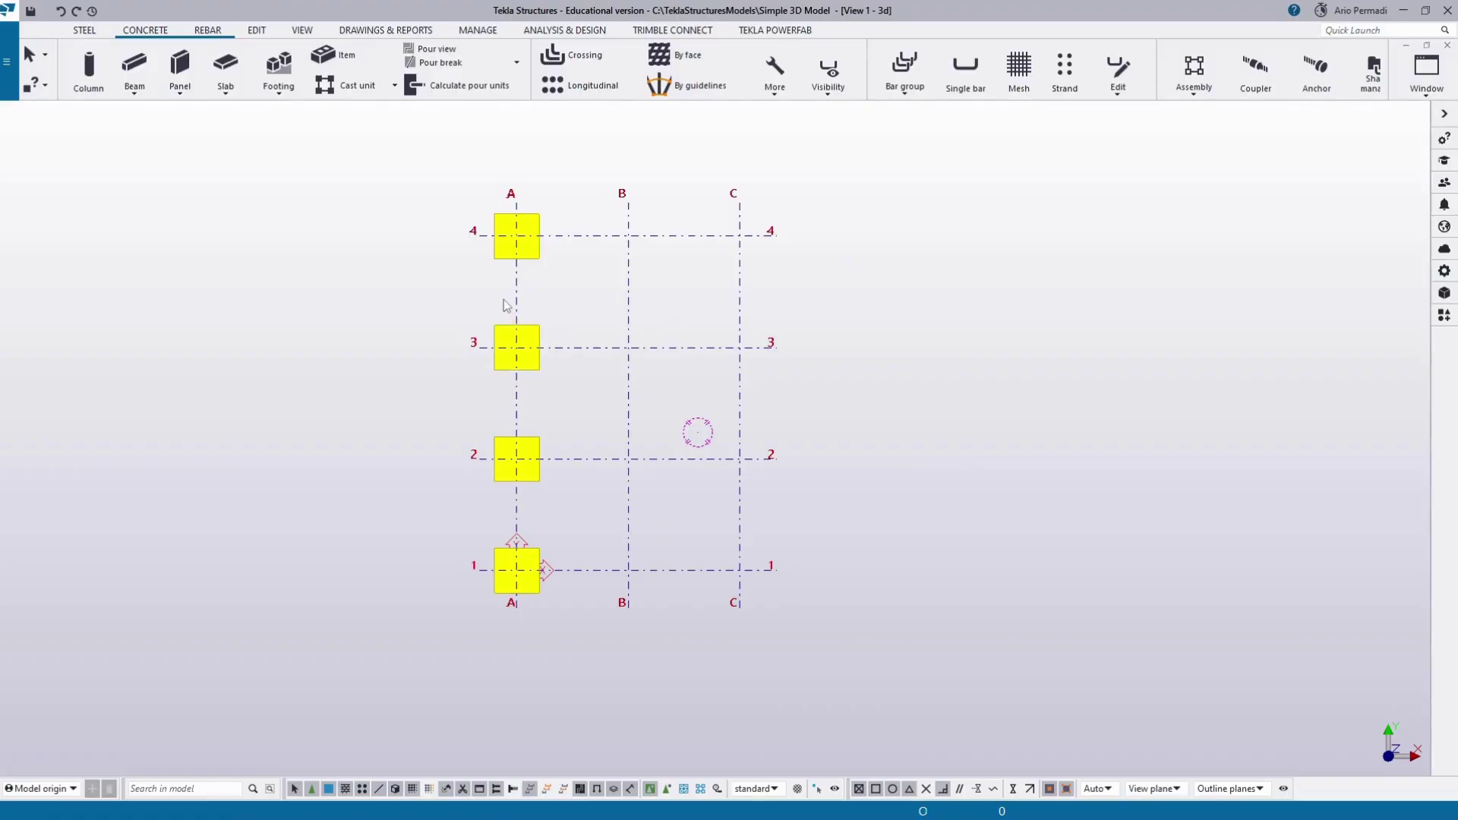
middle_drag(481, 275, 498, 299)
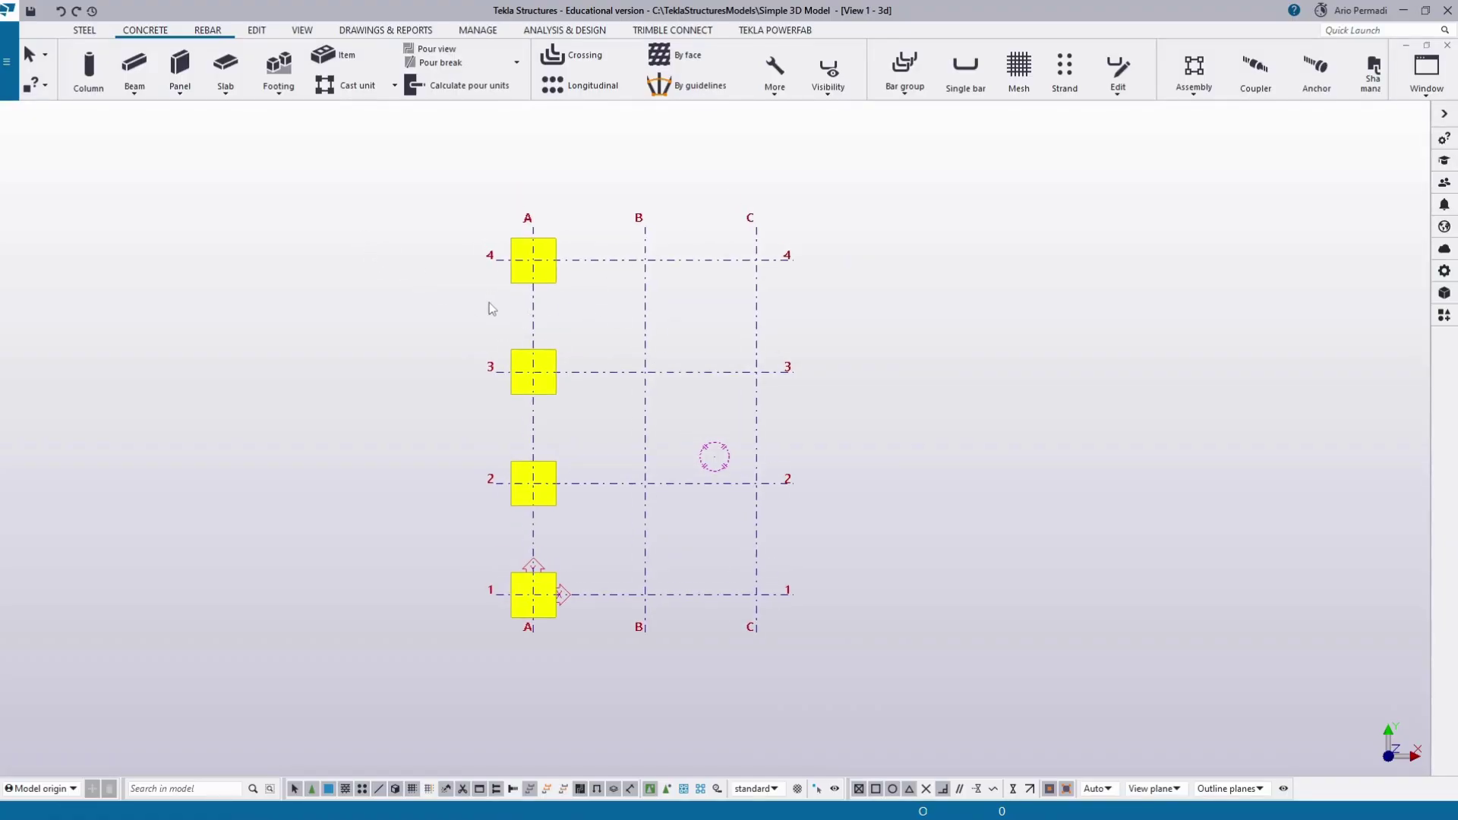
click(566, 190)
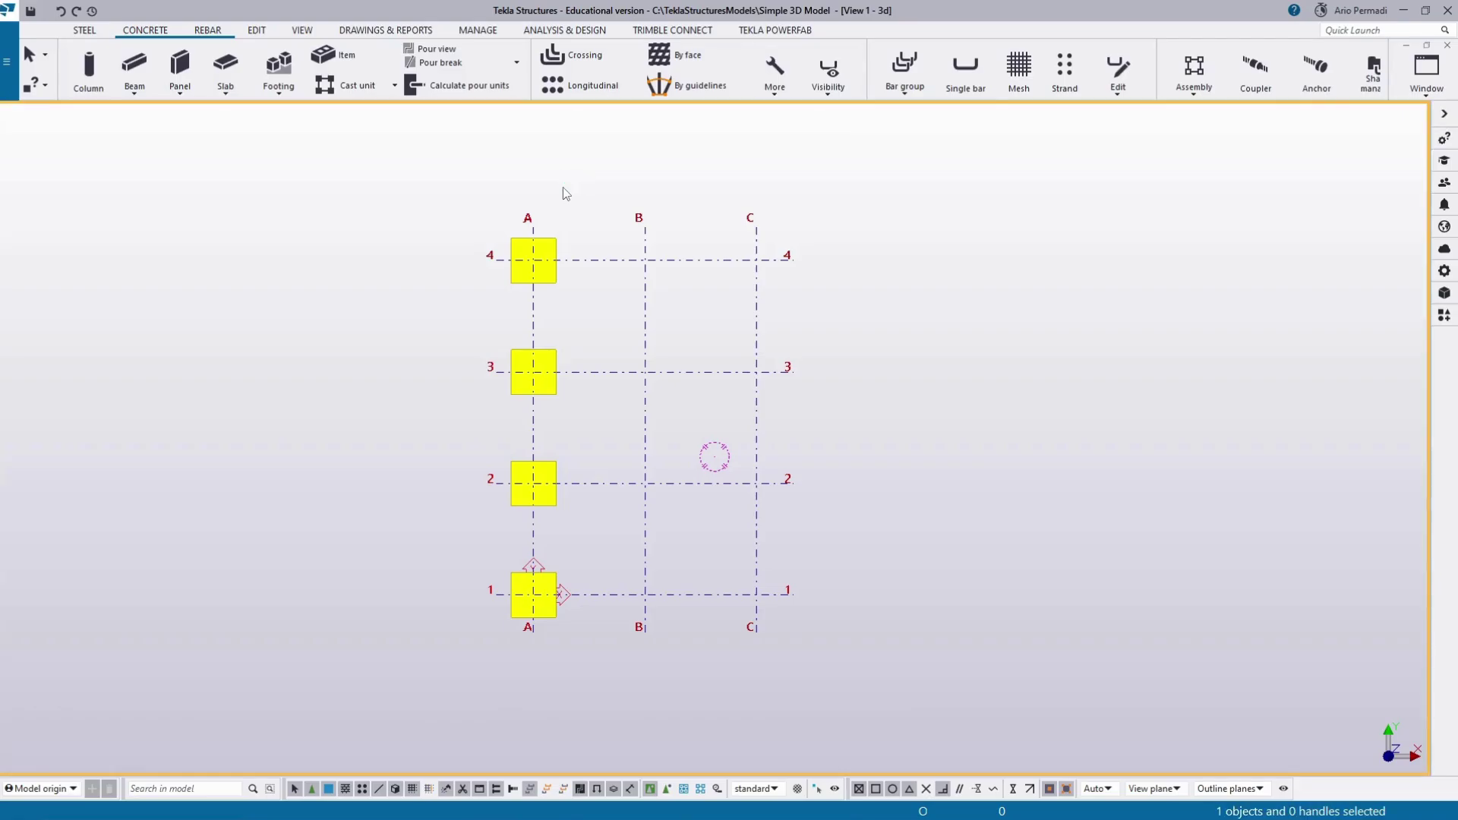
click(1193, 513)
drag(693, 182, 635, 357)
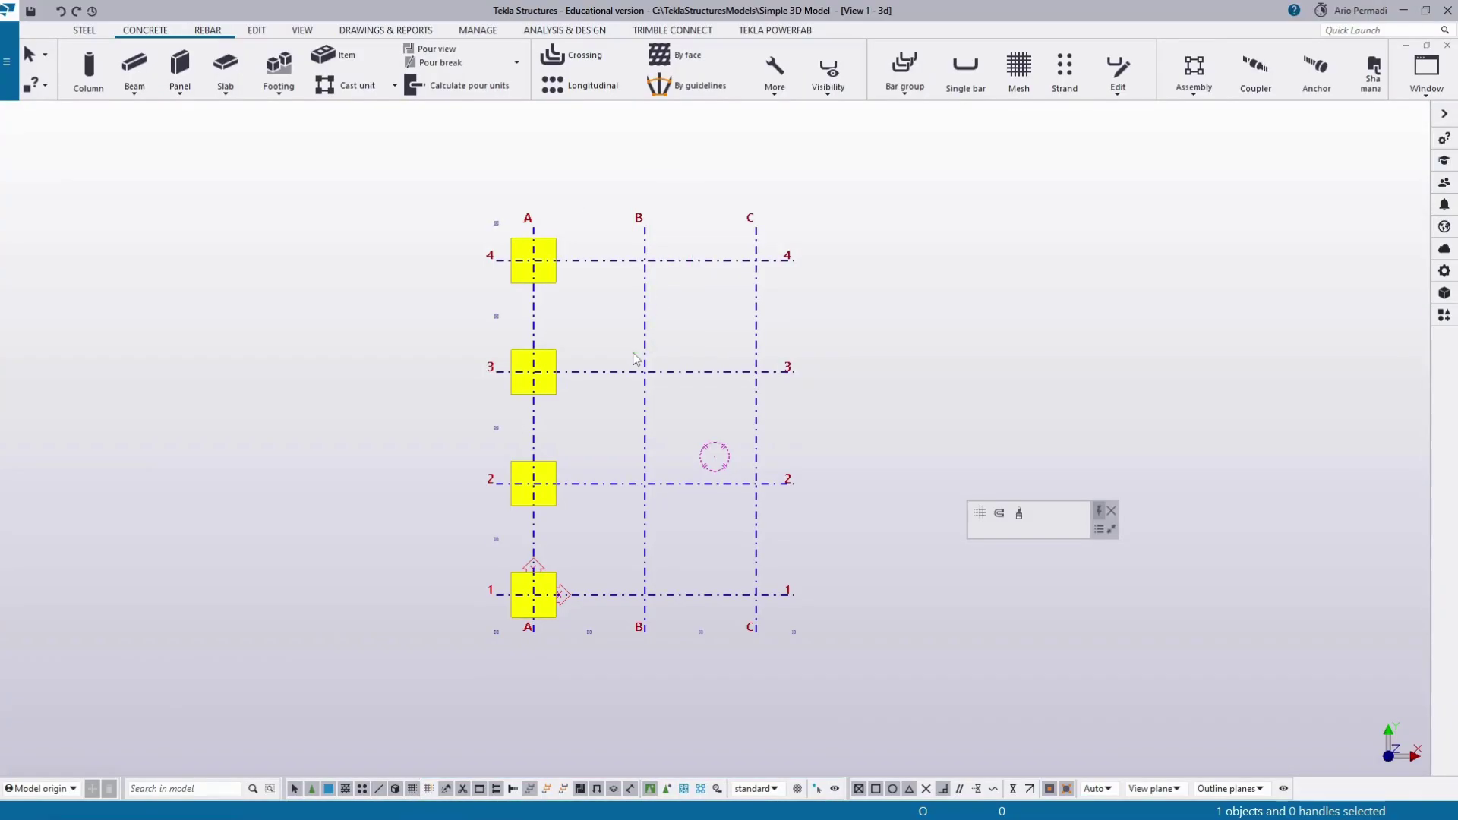
click(467, 720)
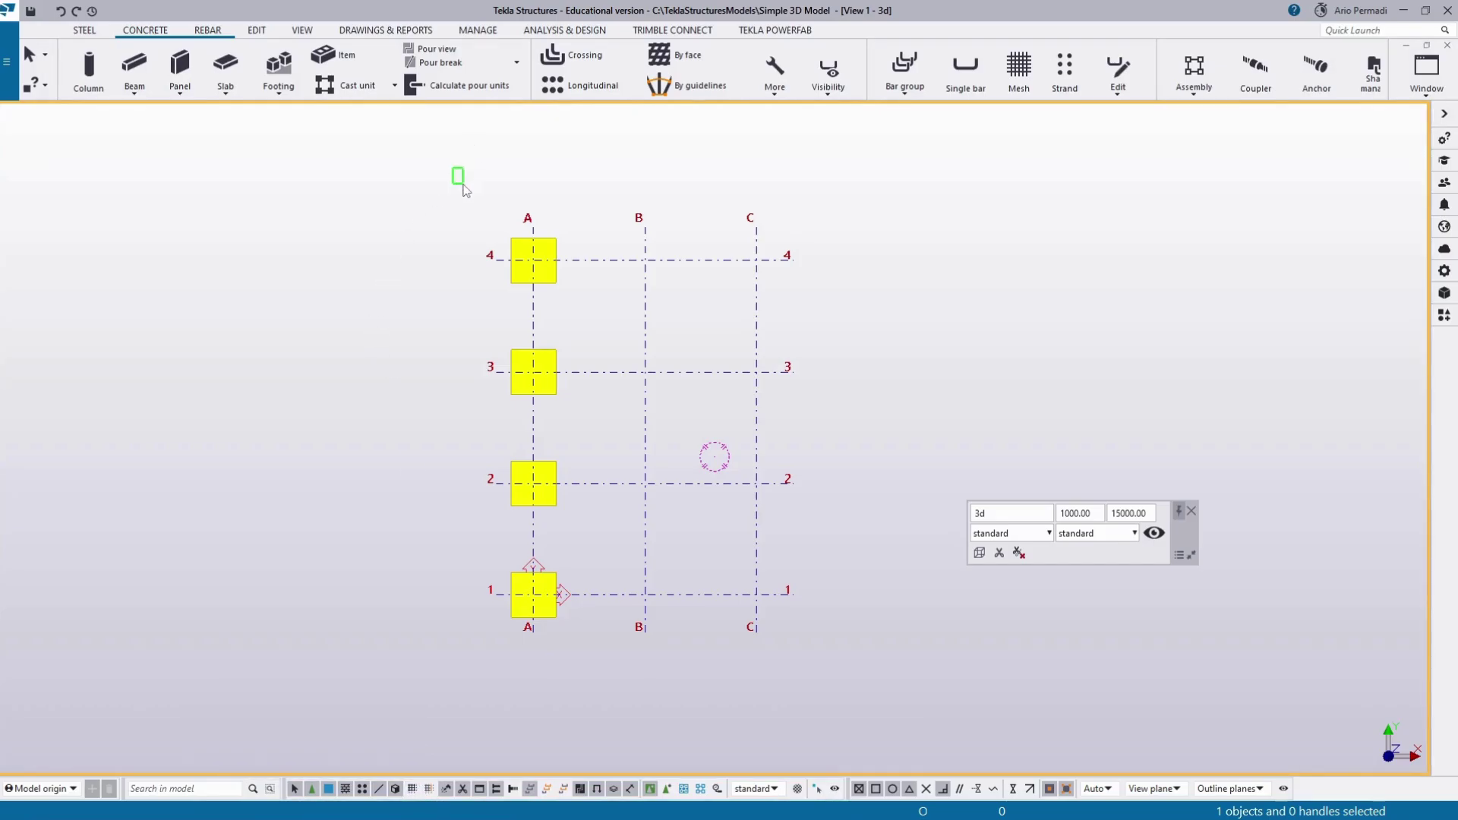
drag(463, 184, 608, 673)
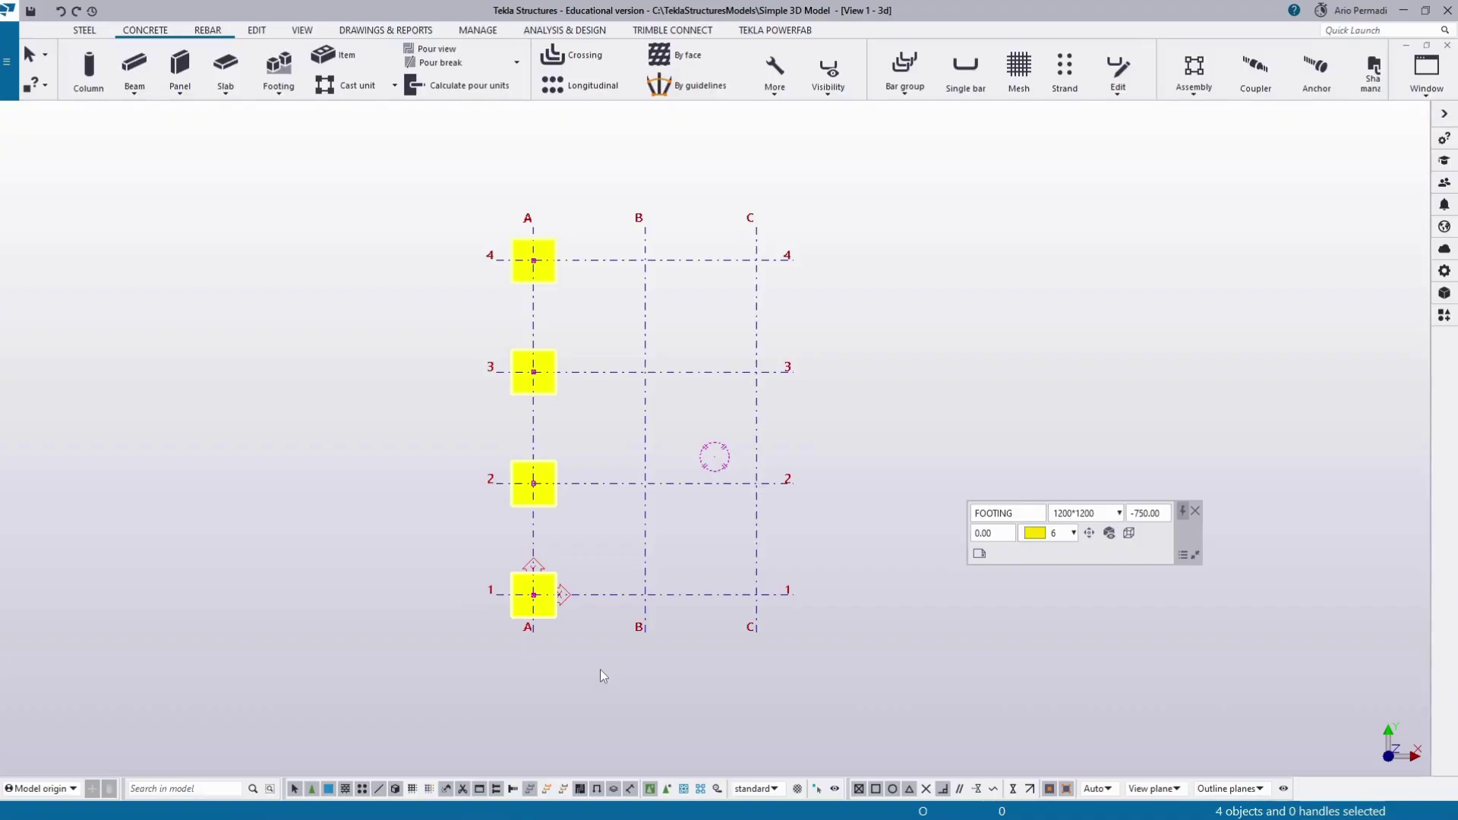
right_click(589, 516)
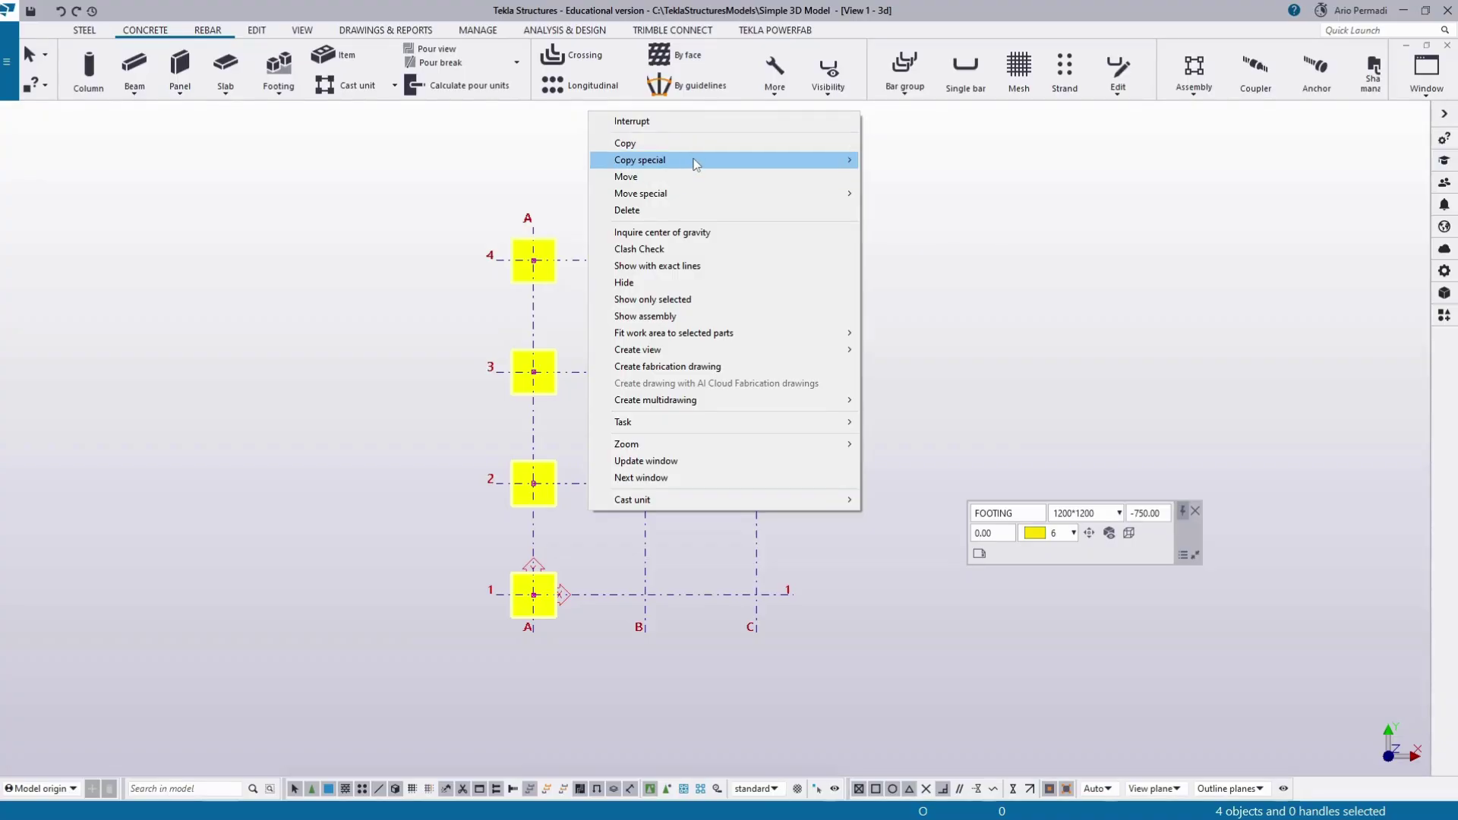
mouse_move(697, 160)
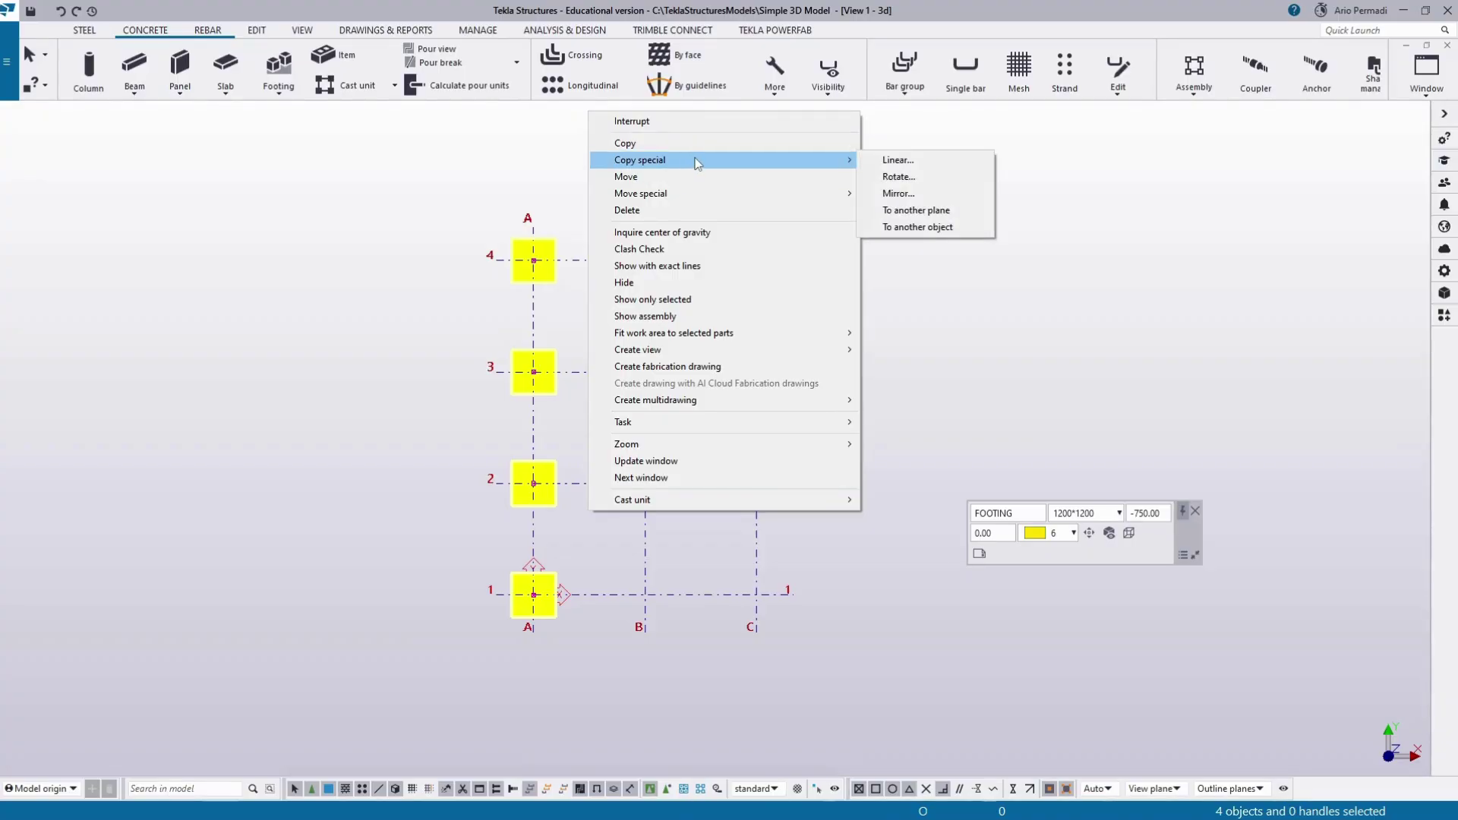
click(921, 160)
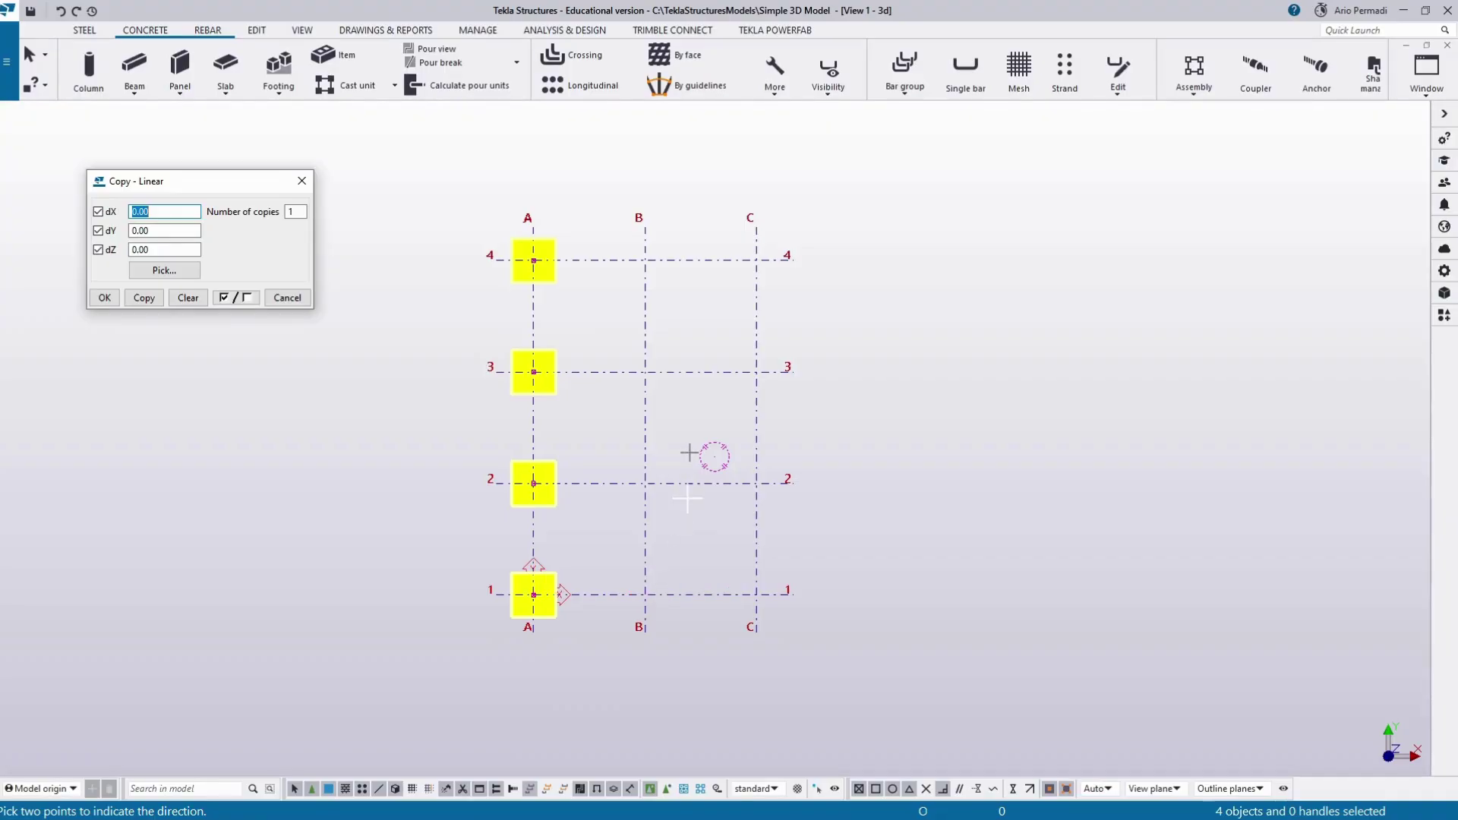
click(300, 180)
key(Escape)
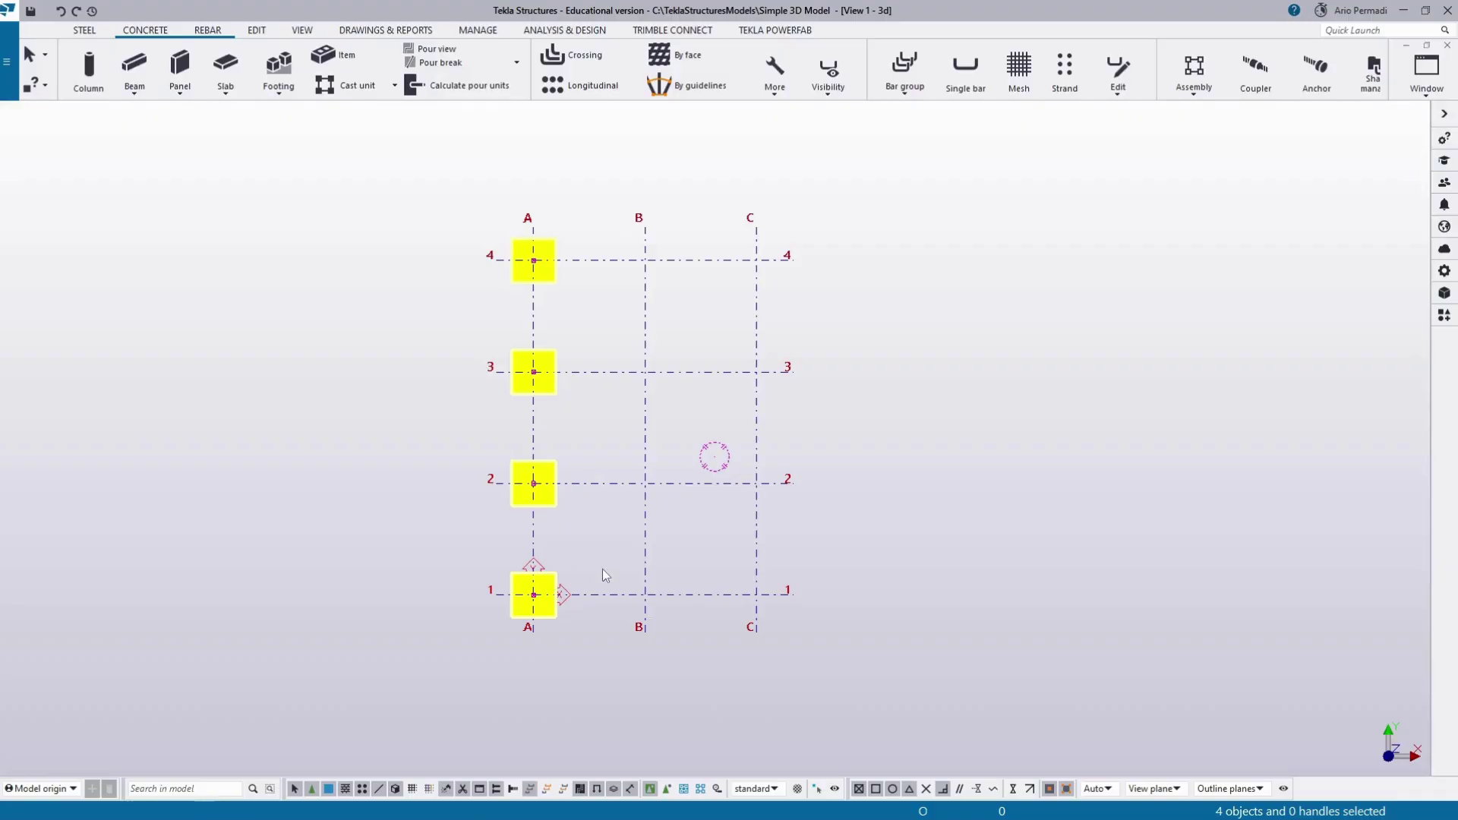
Step: Enable grid selection and open the rectangular grid's properties to check the grid coordinates and spacing
click(645, 575)
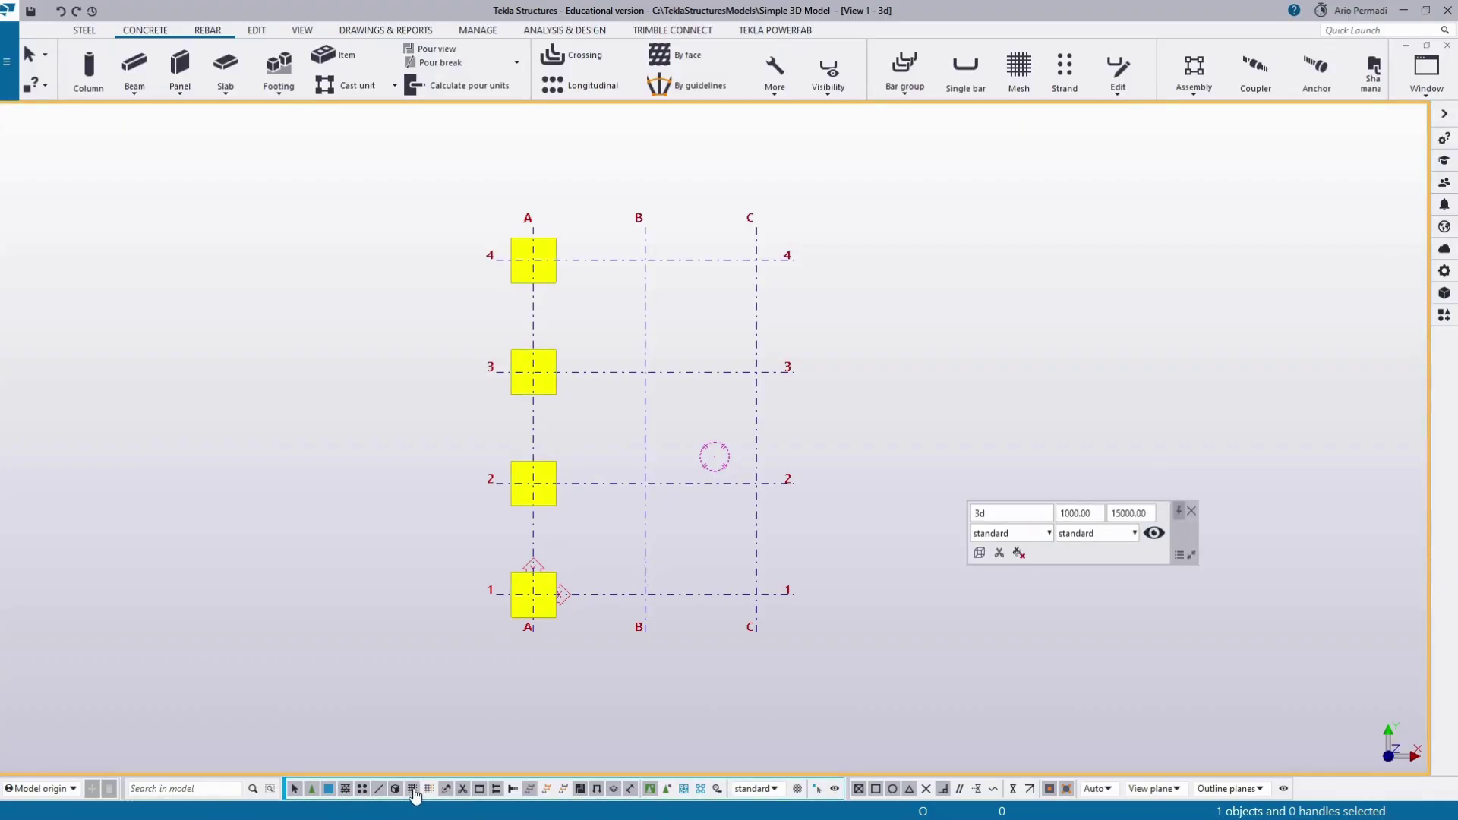
click(630, 595)
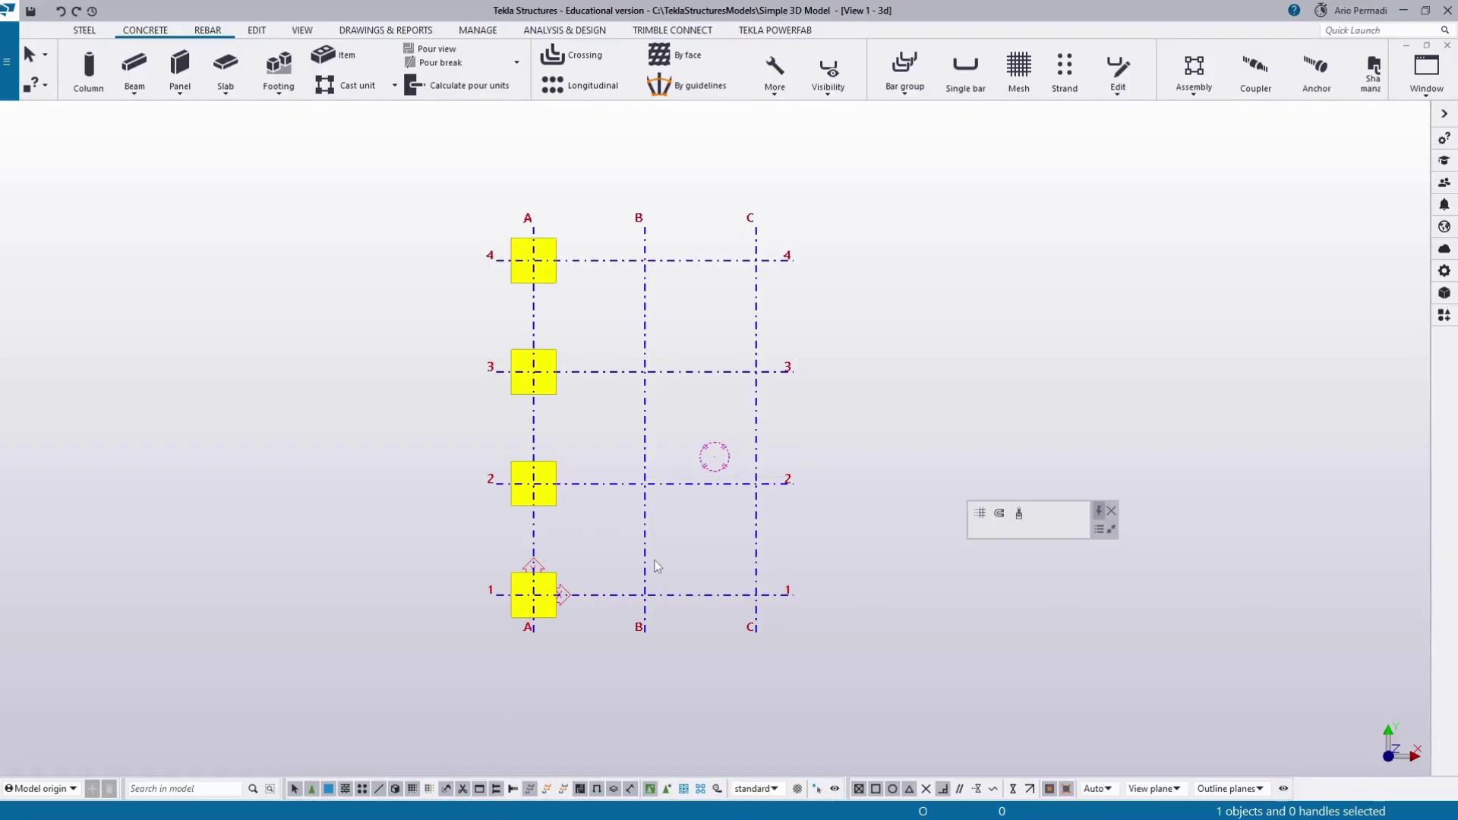
right_click(645, 599)
key(Escape)
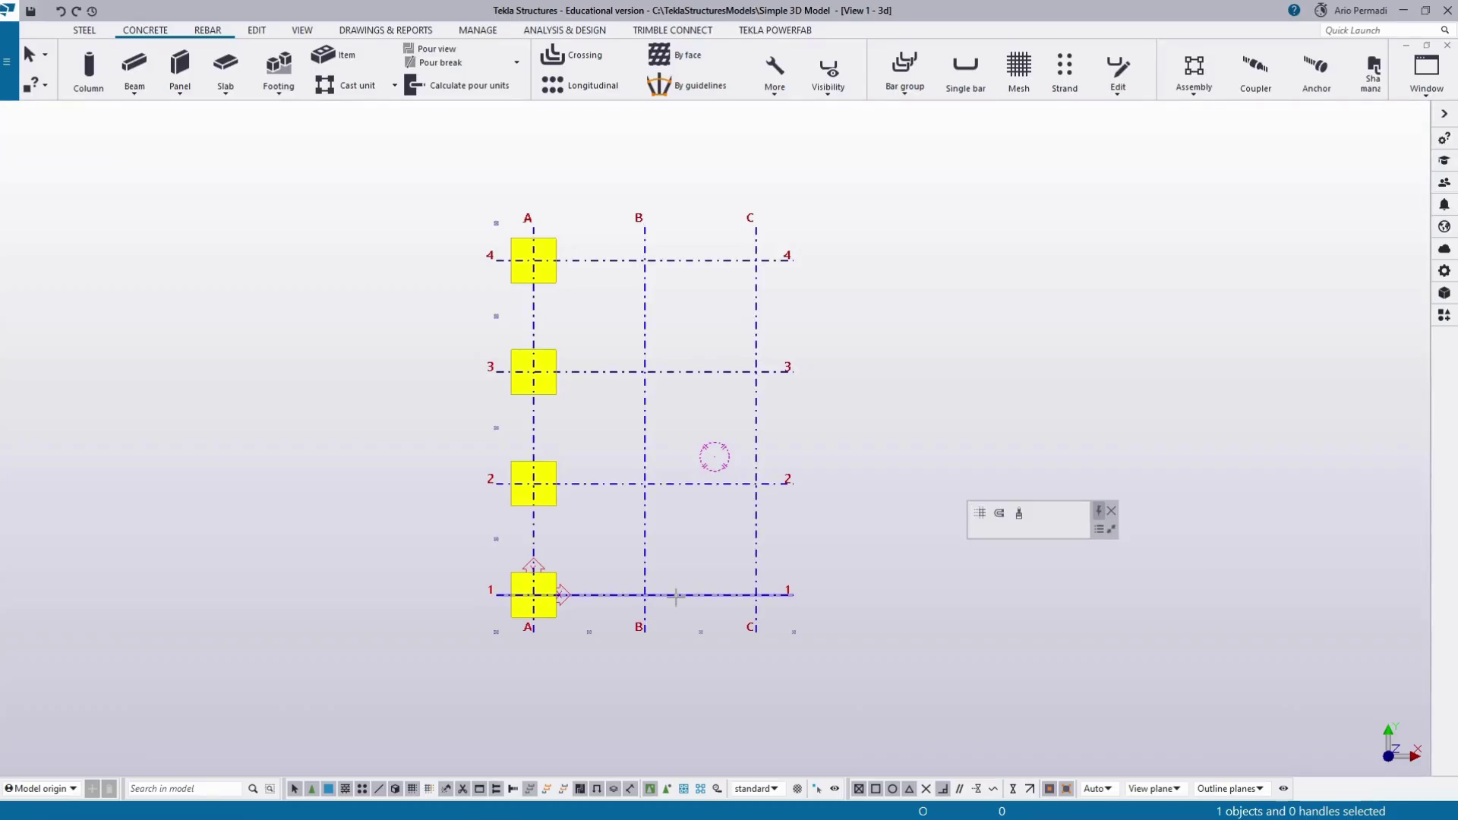
double_click(755, 545)
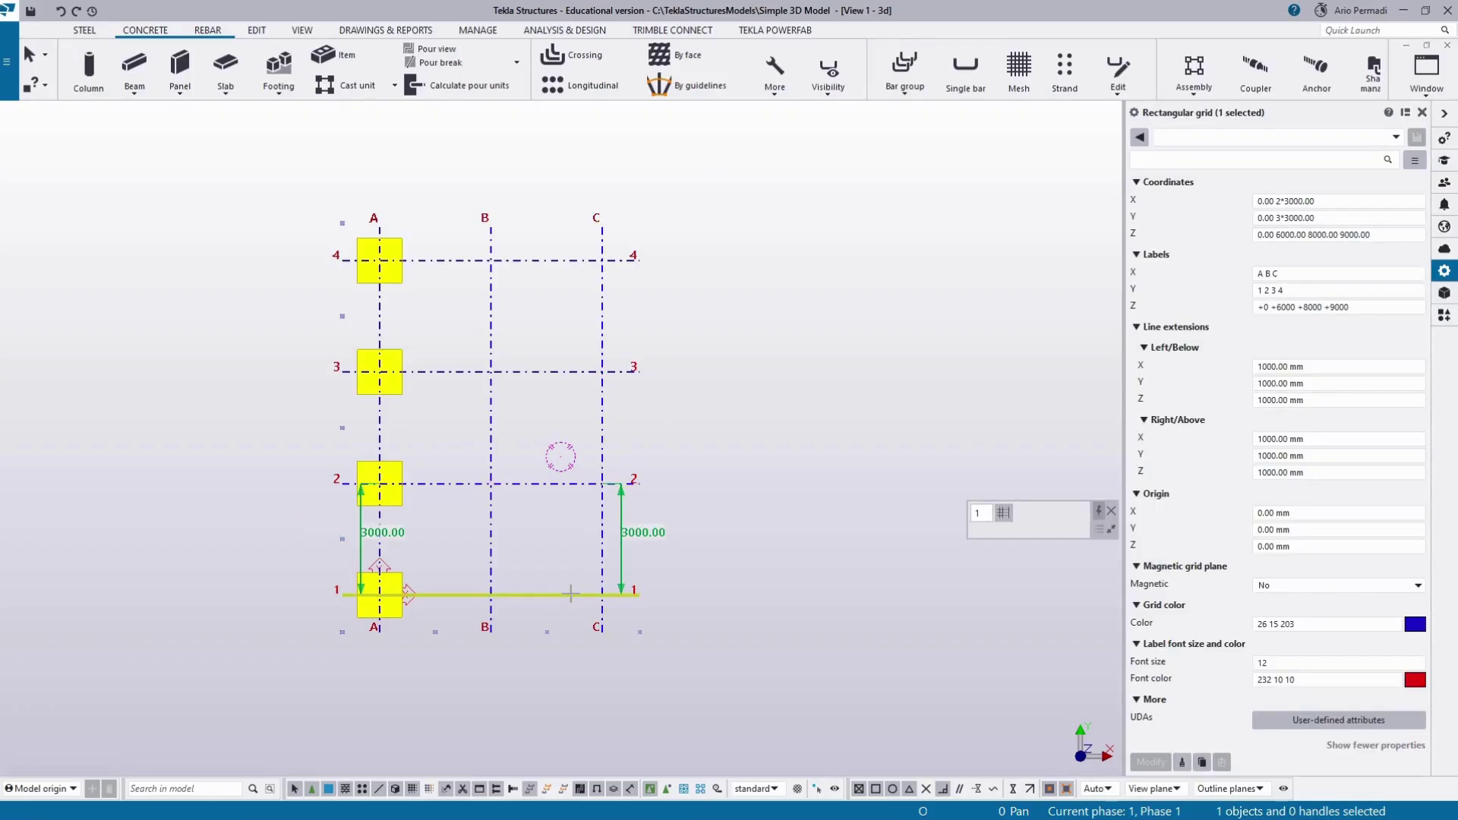
key(Escape)
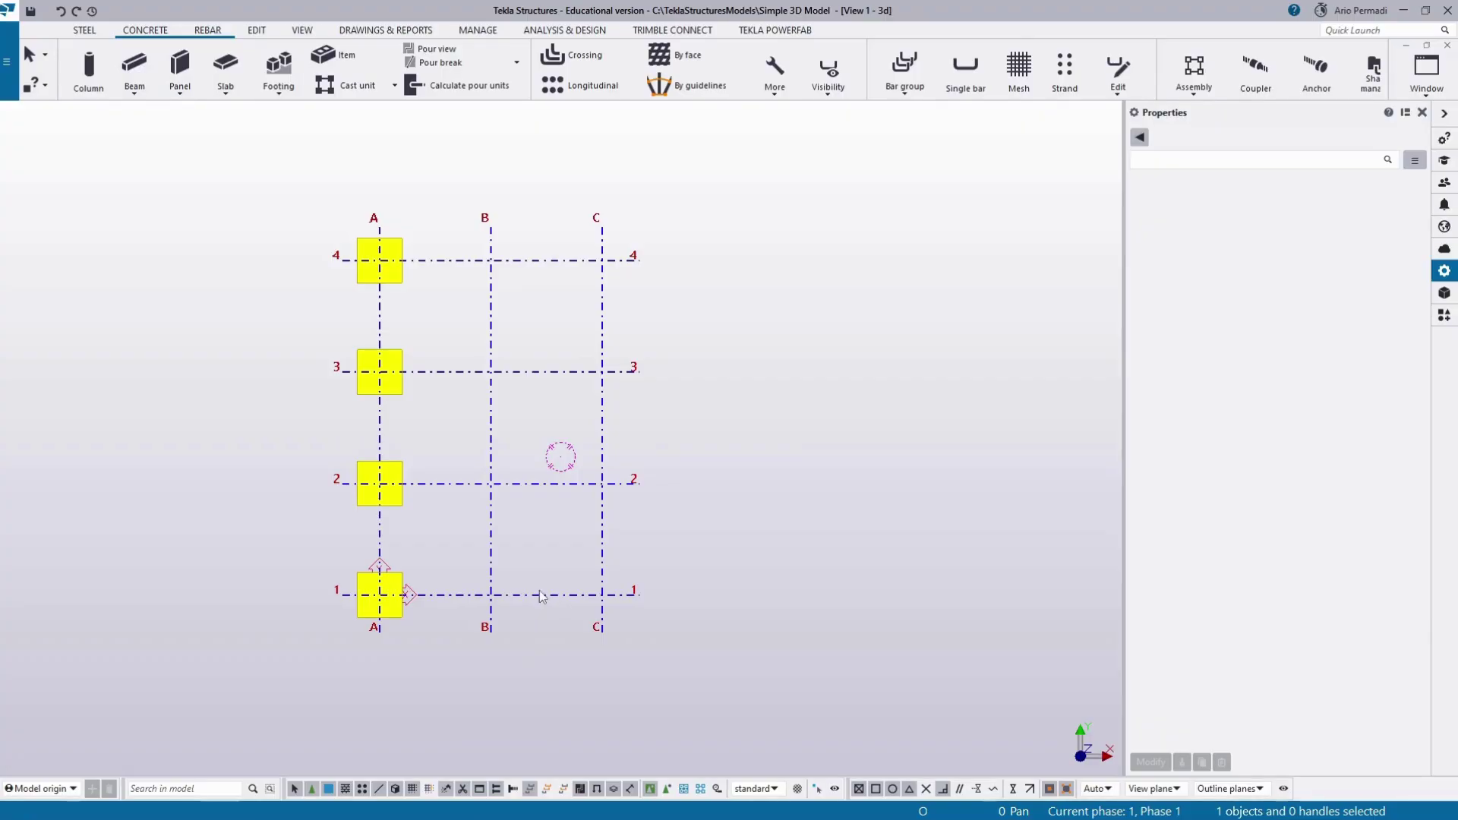
click(1423, 112)
Step: Select the grid and grid line B to examine the spacing between grid lines A, B and C
double_click(713, 595)
drag(703, 391, 406, 607)
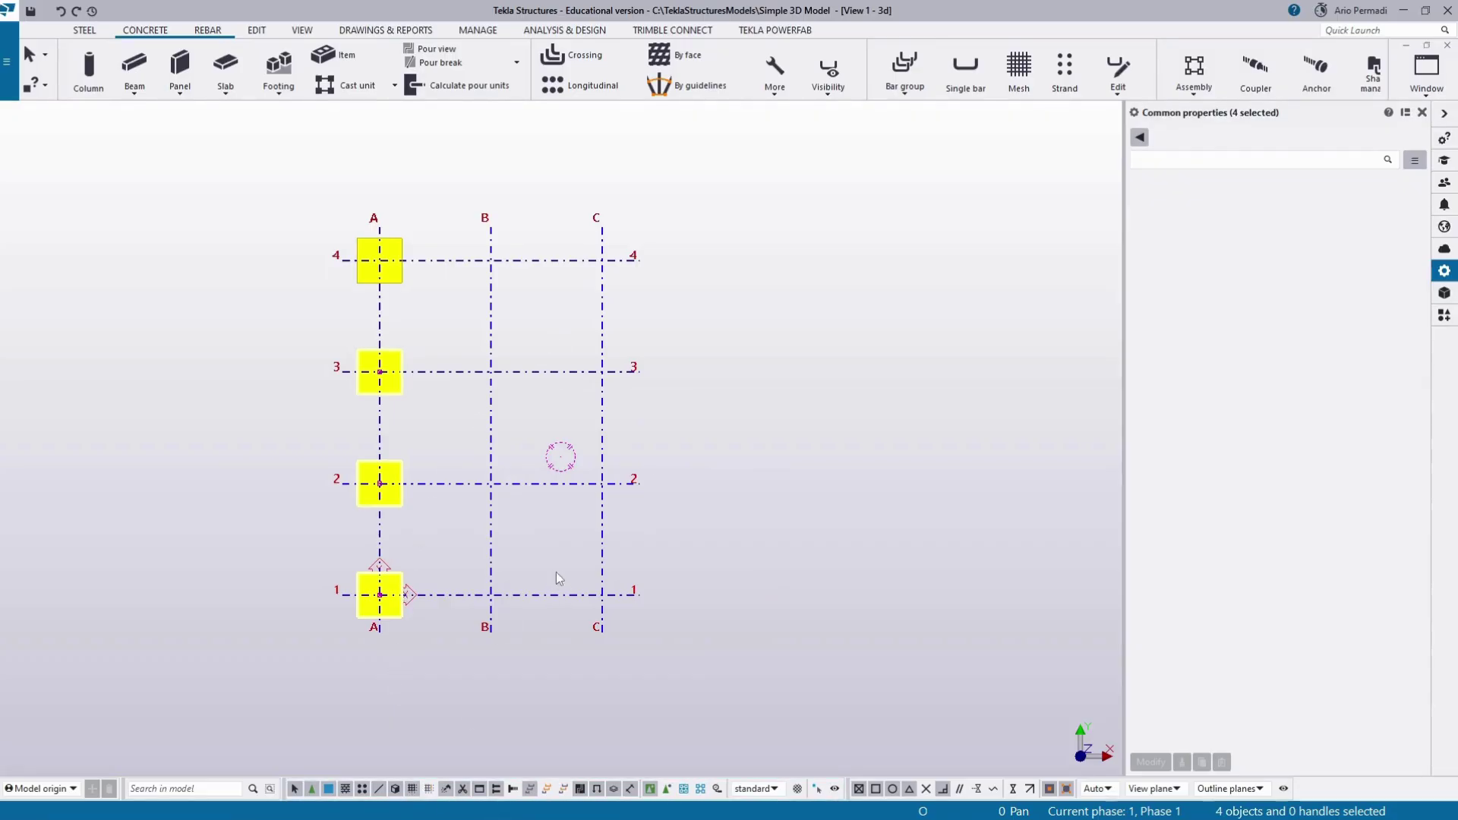
click(528, 595)
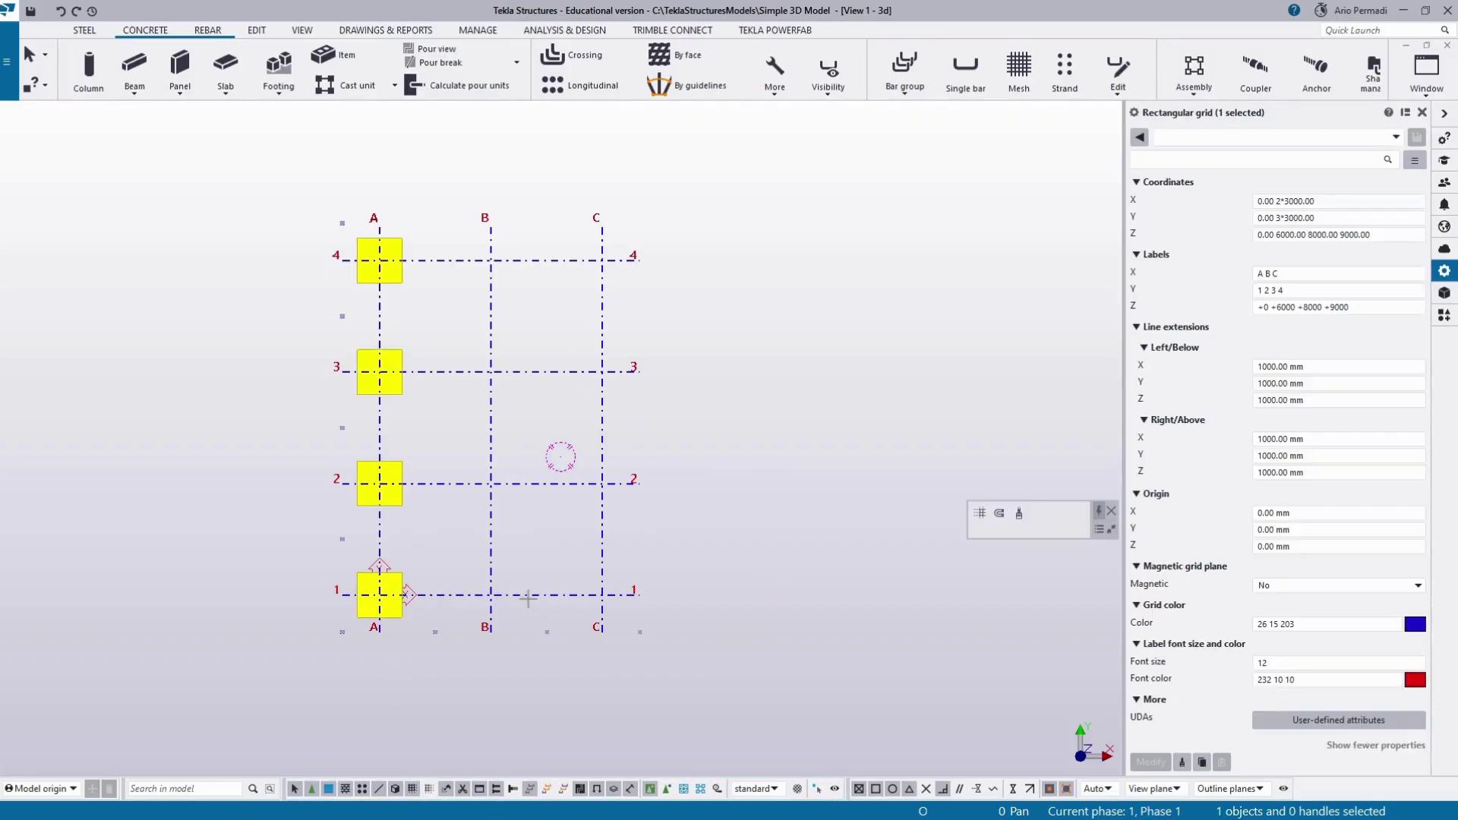
click(487, 554)
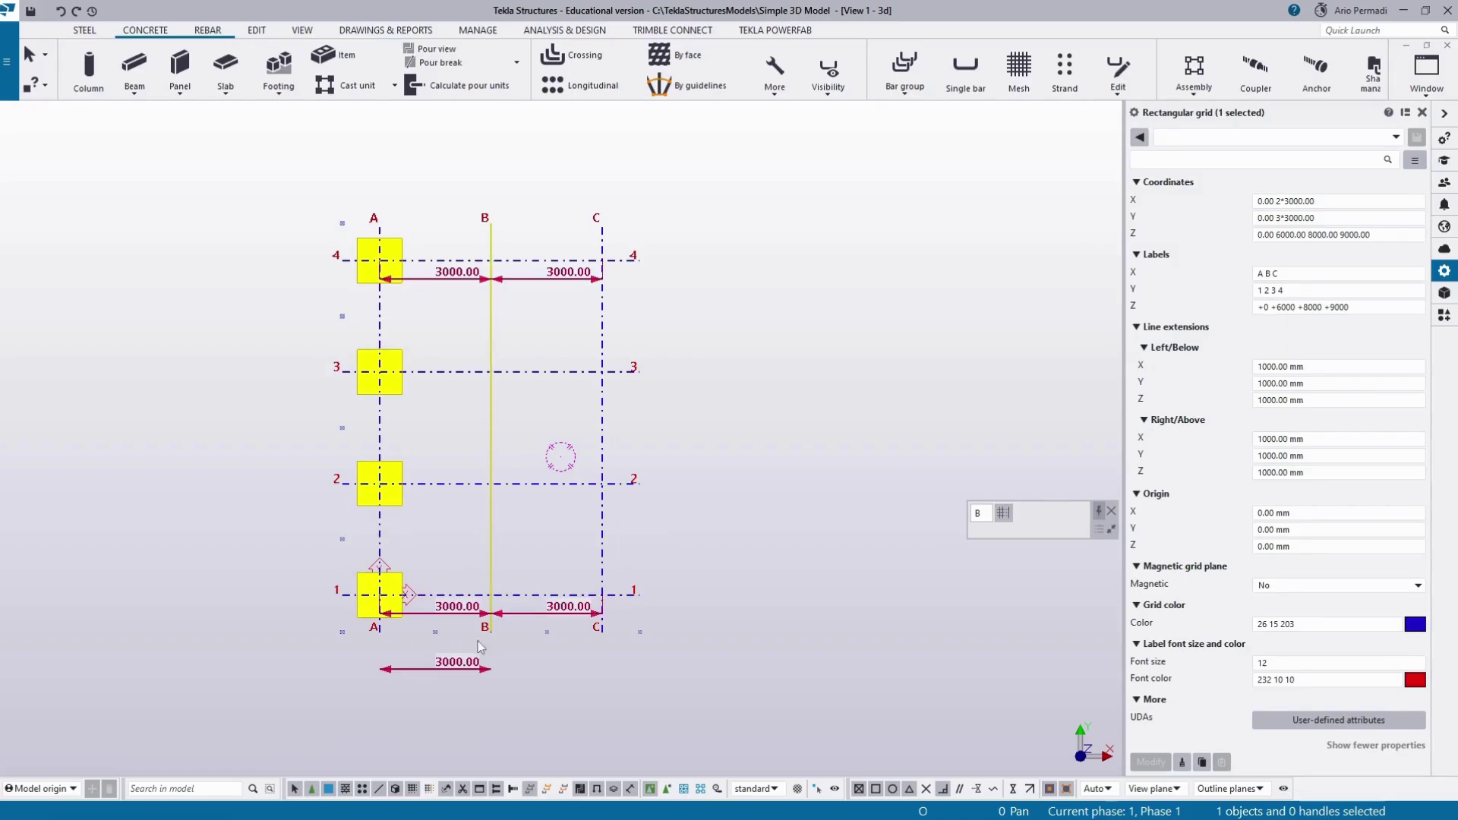
middle_drag(414, 634, 493, 617)
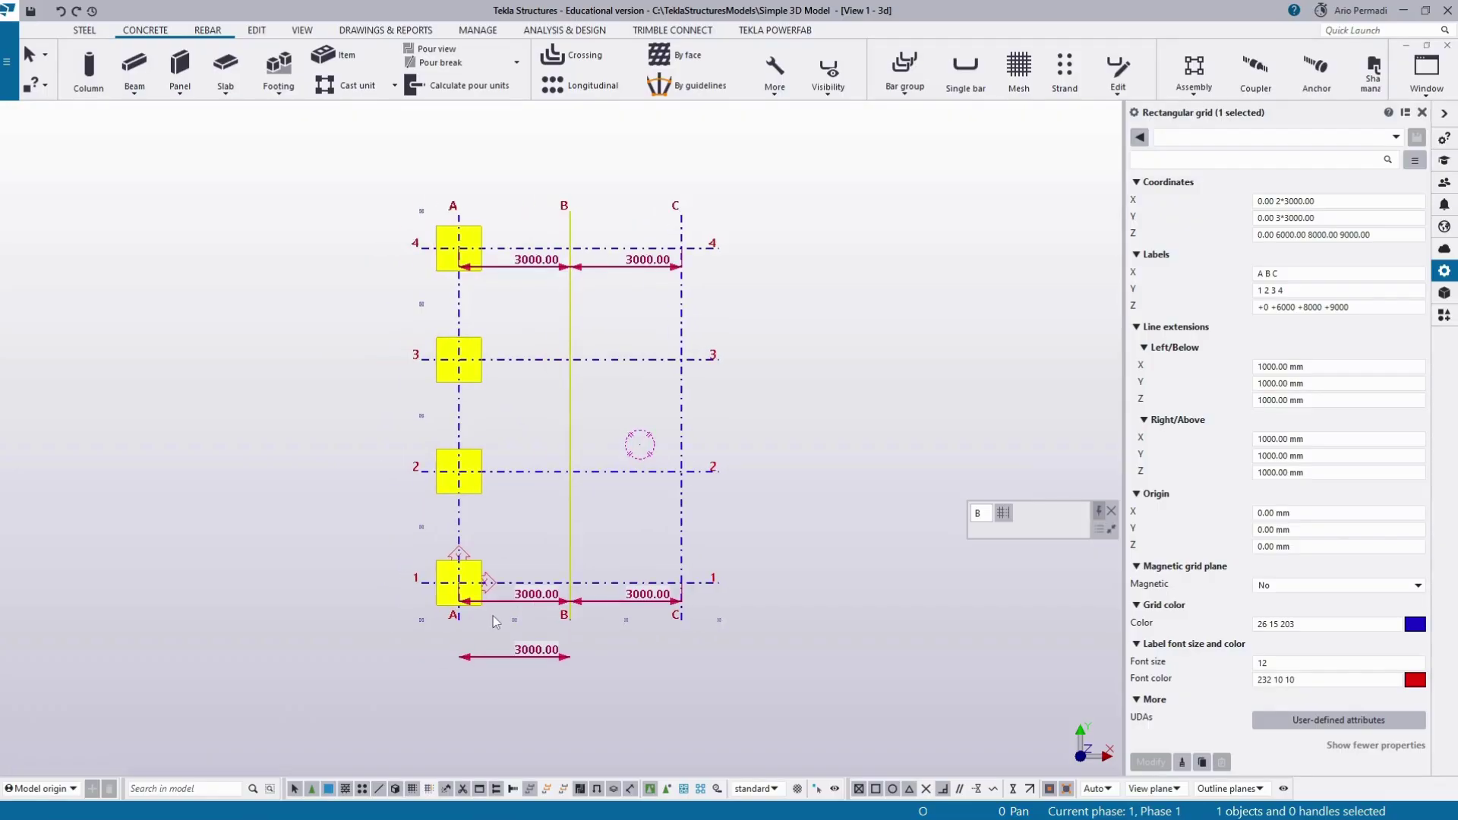
scroll(494, 617, up, 2)
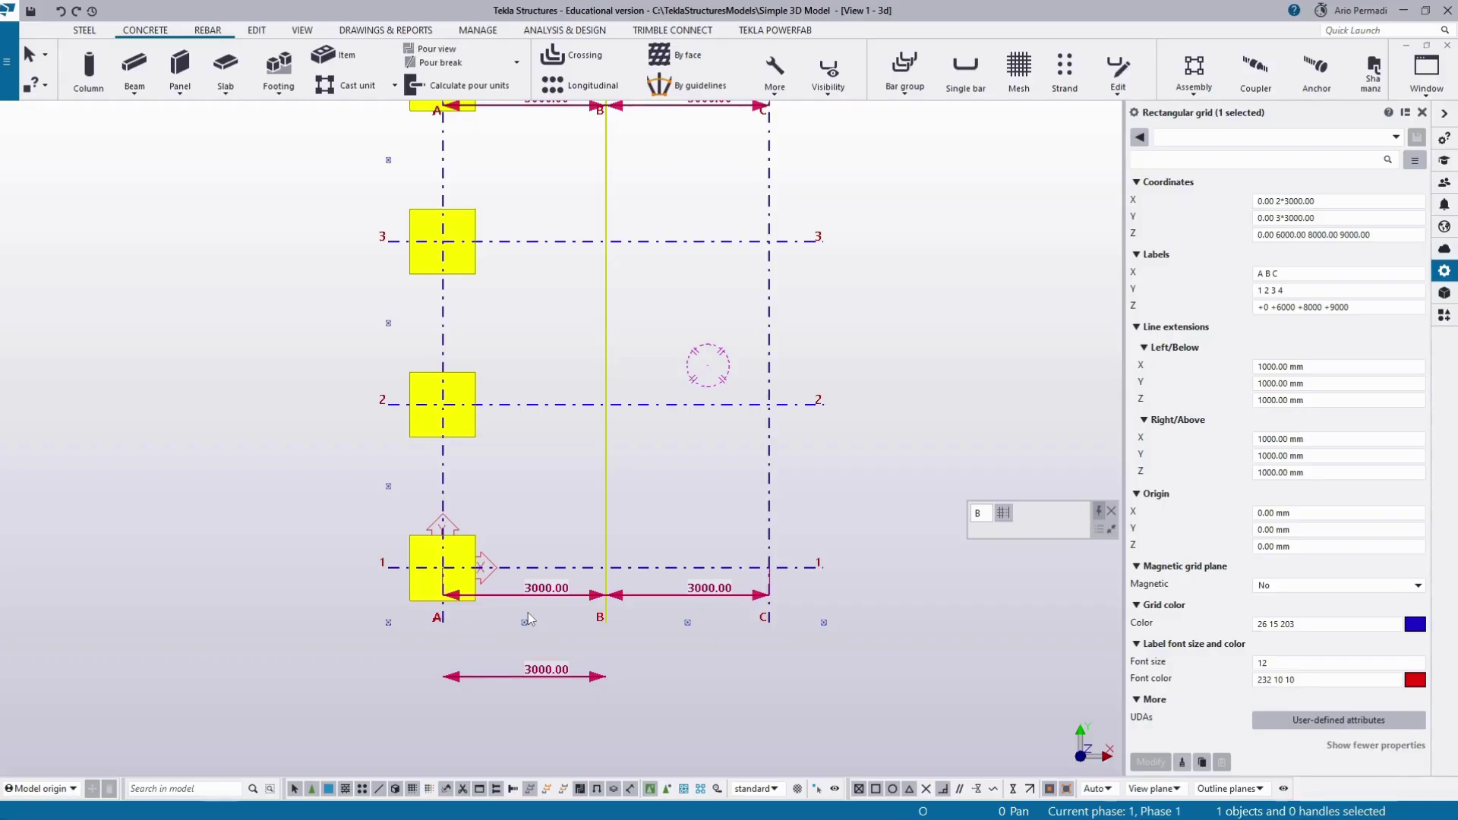
scroll(527, 612, down, 2)
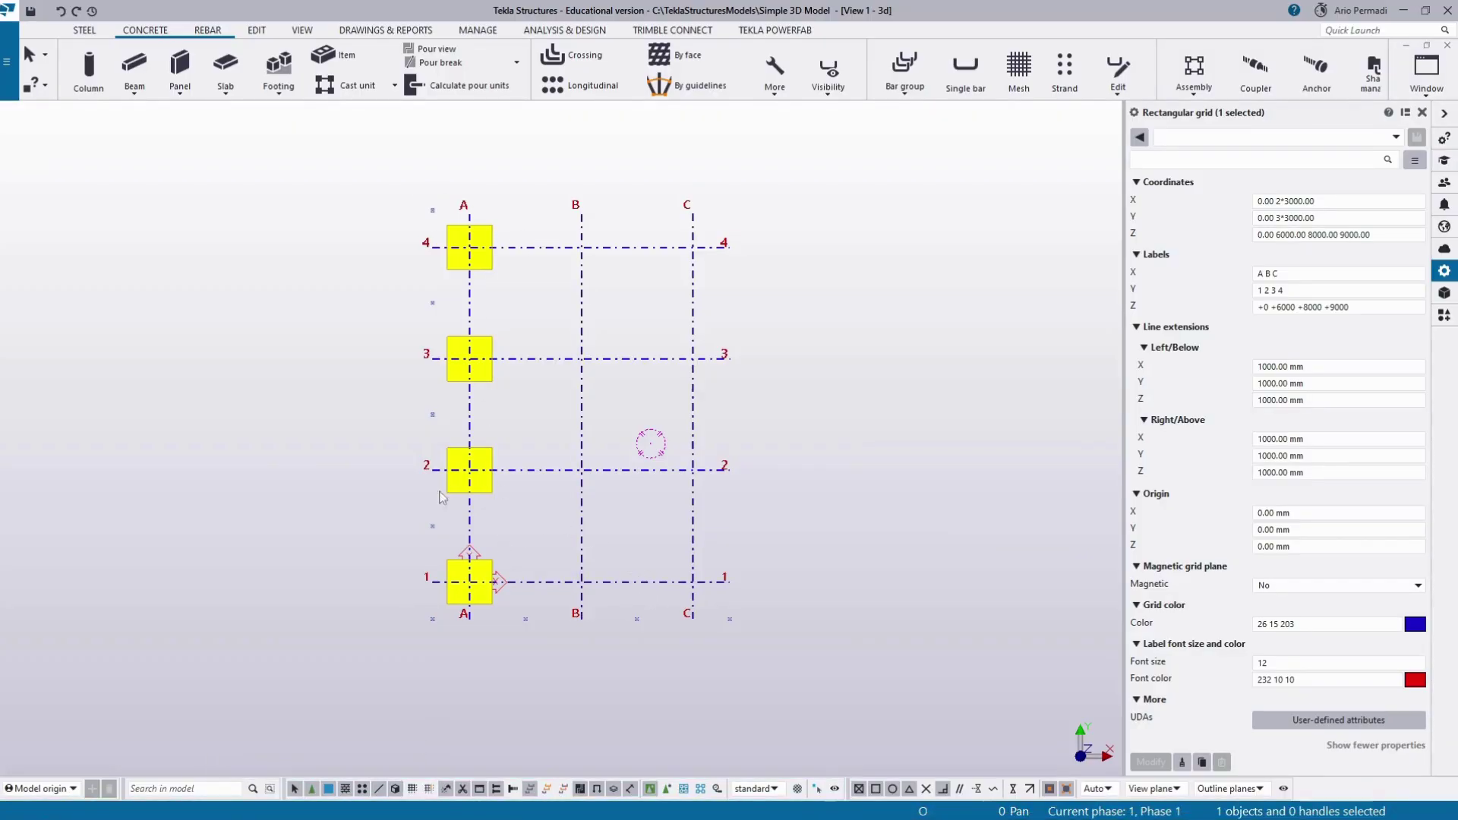
Step: Copy the four pad footings on grid line A linearly with dX 3000 and 2 copies, onto grid lines B and C
drag(361, 175, 507, 642)
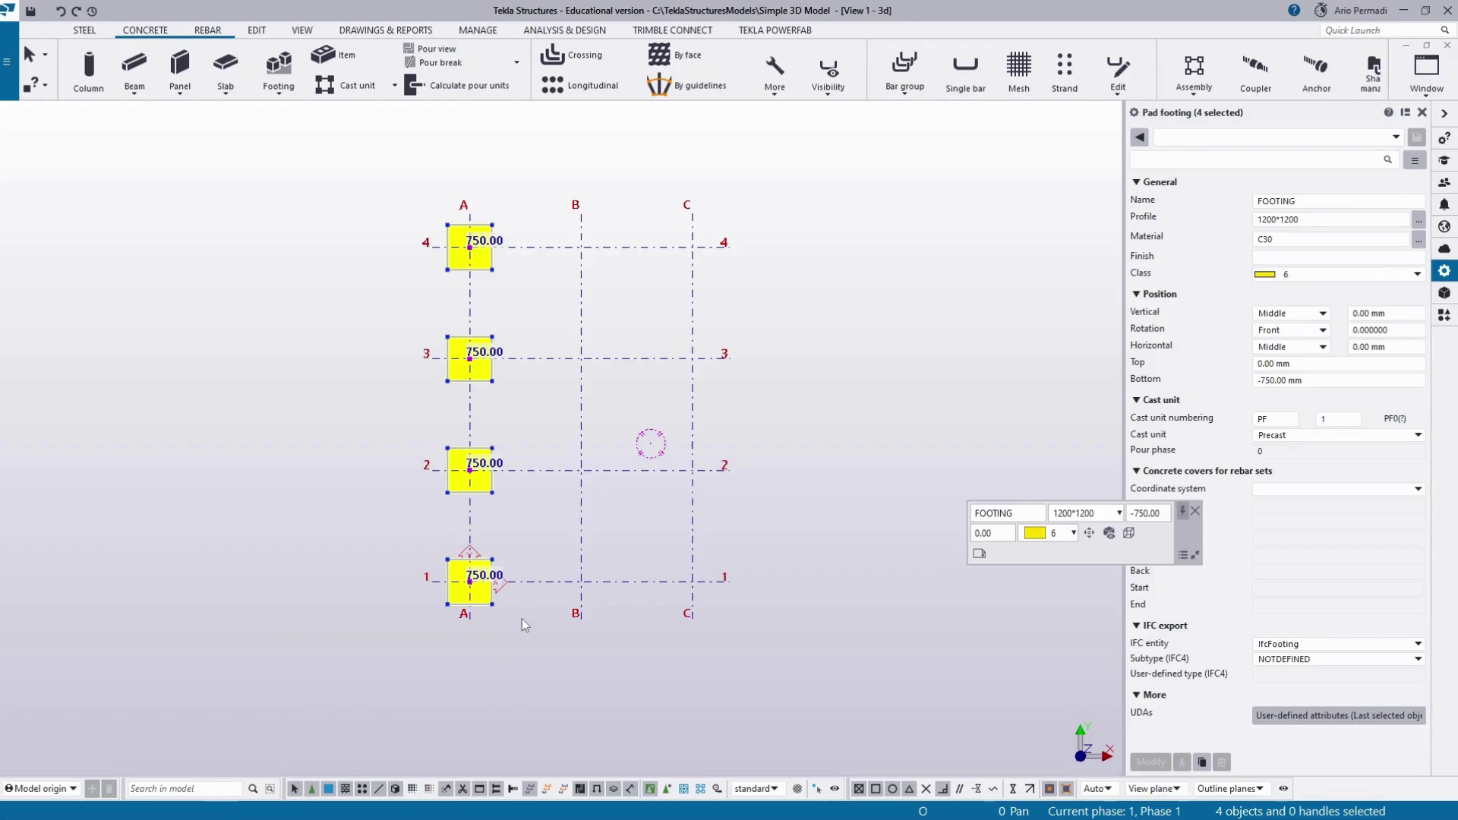
right_click(522, 620)
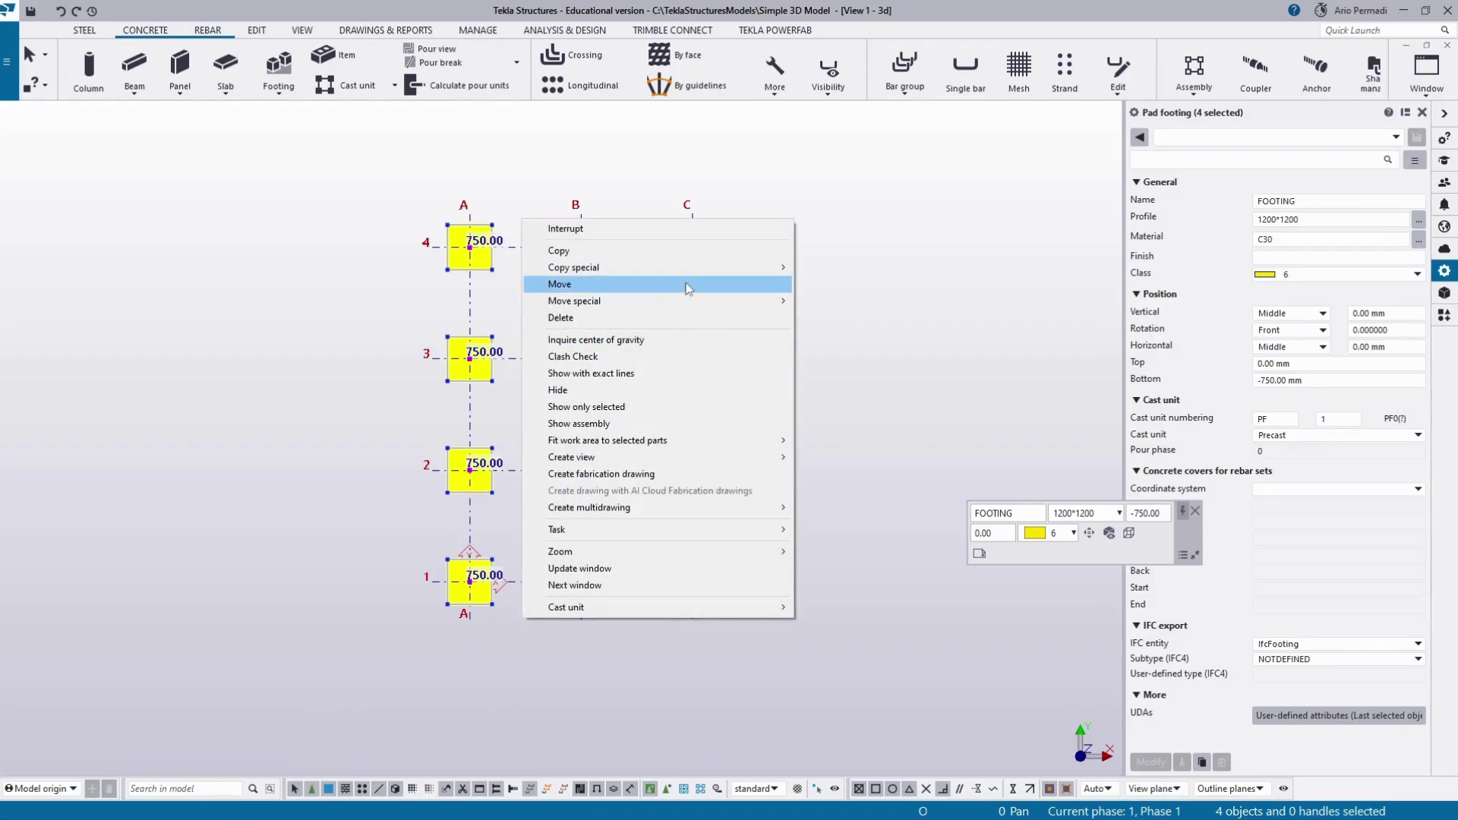
mouse_move(699, 267)
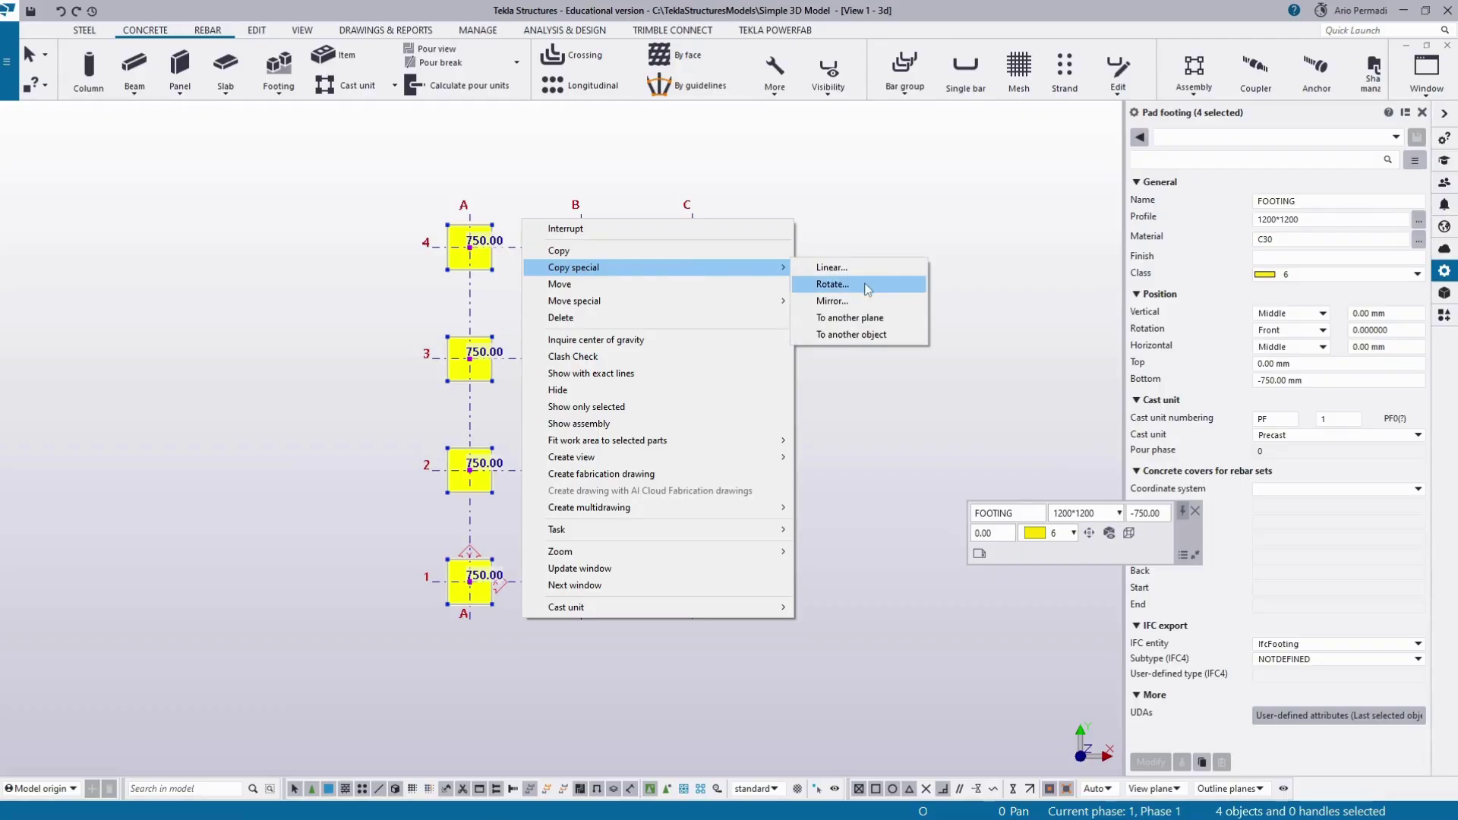
click(831, 268)
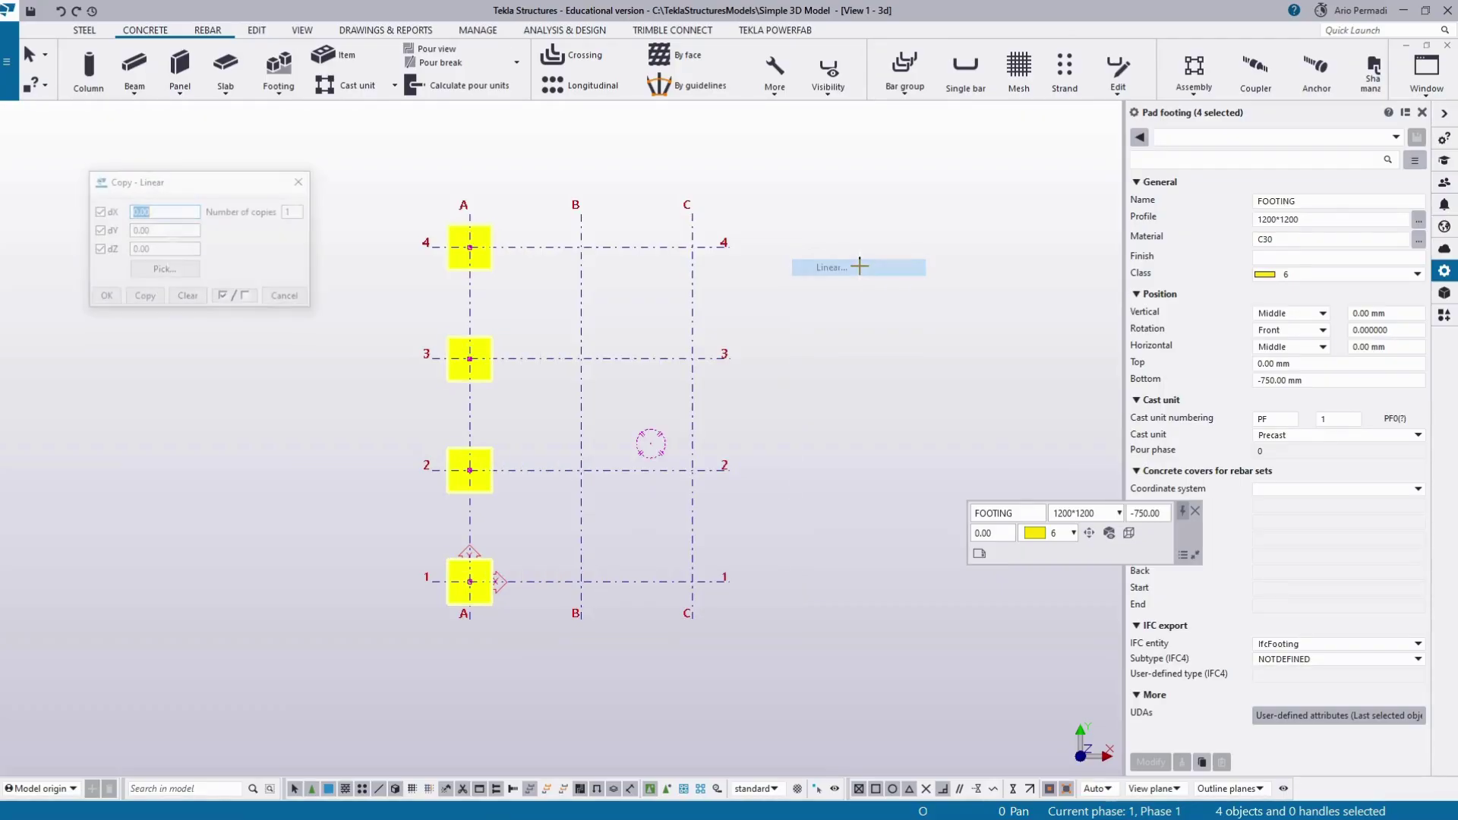
double_click(147, 210)
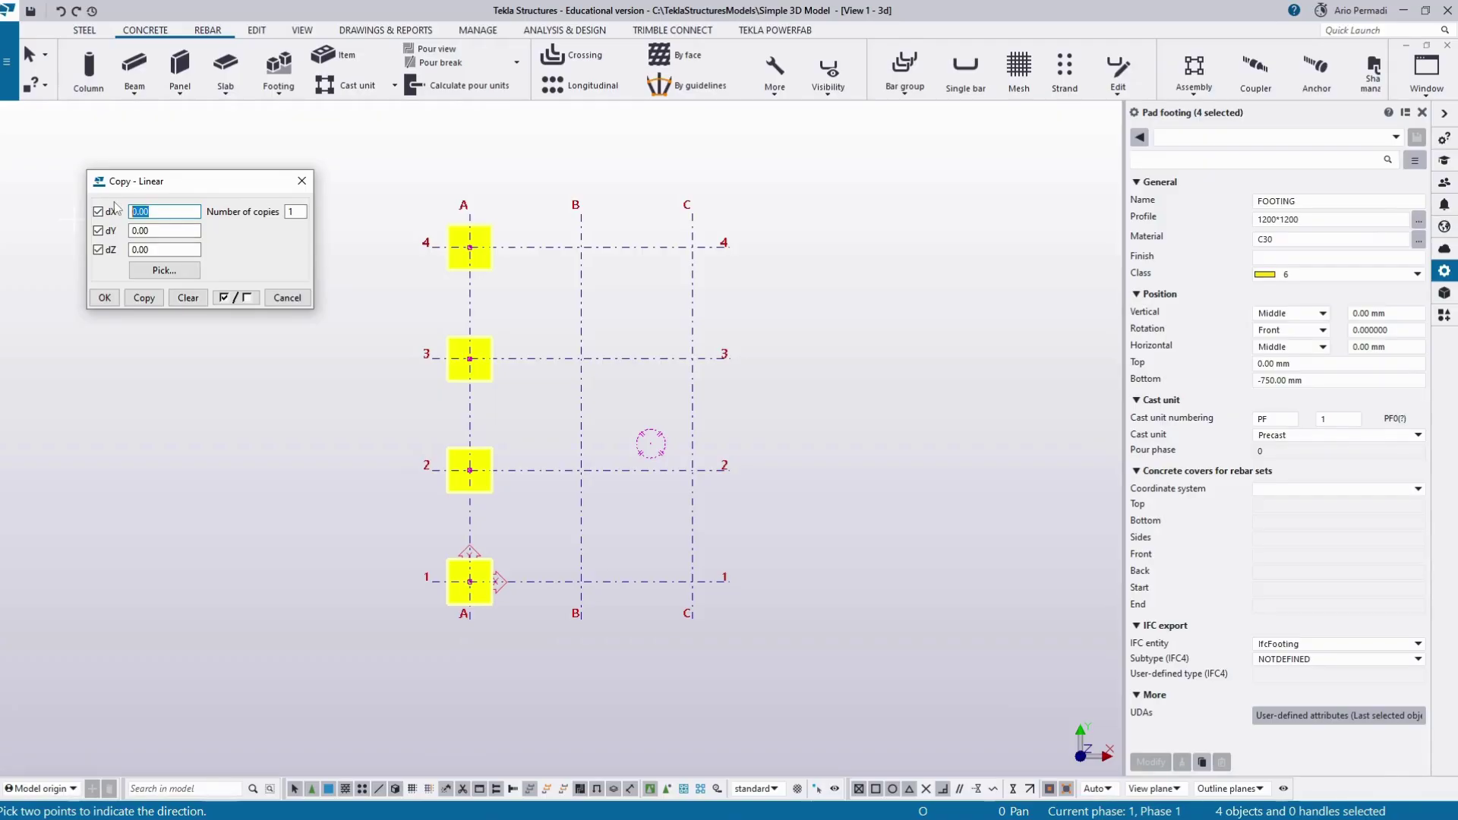
key(BackSpace)
text(3000)
click(303, 211)
key(BackSpace)
text(2)
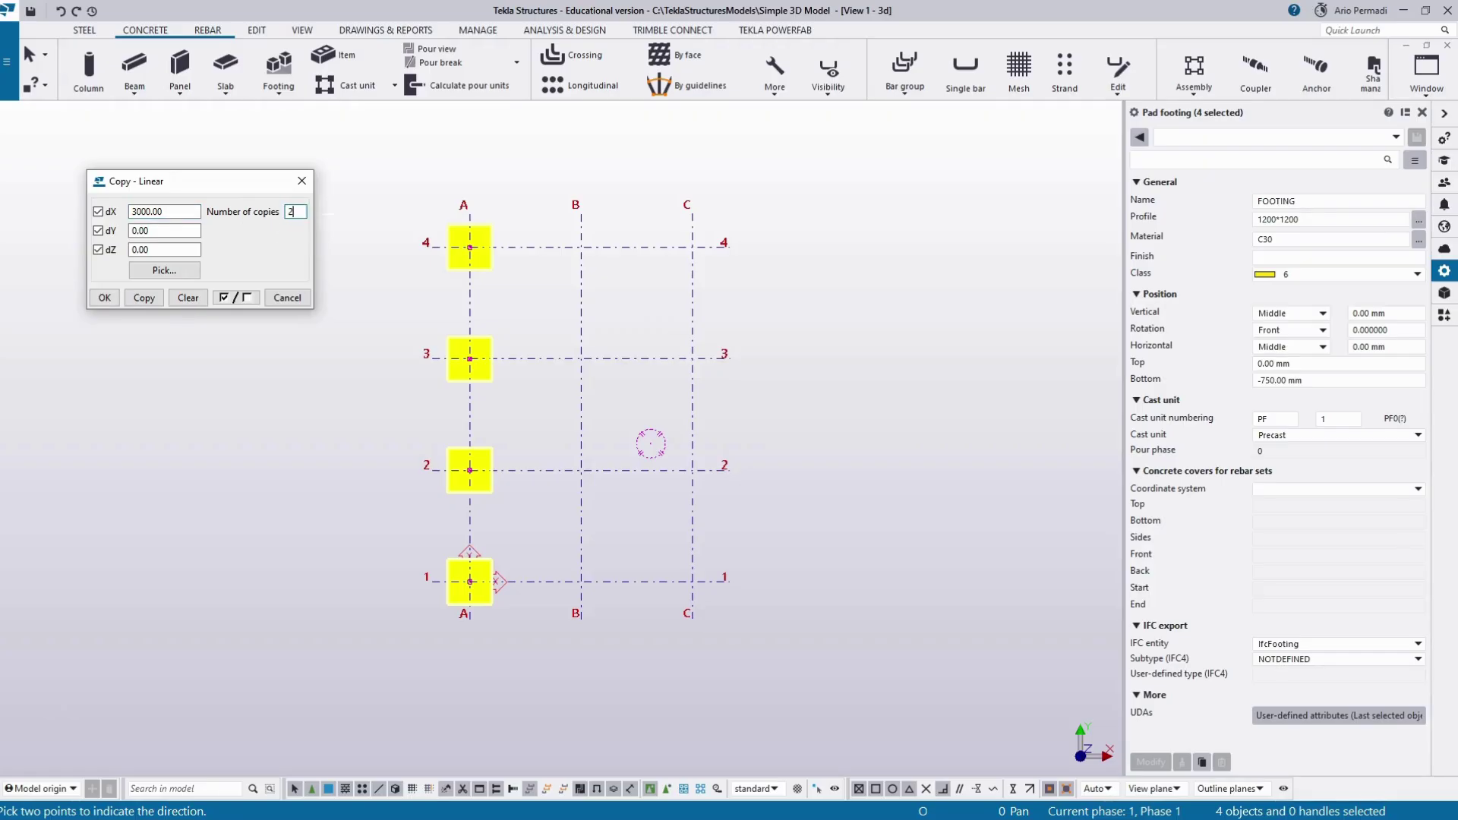
click(156, 298)
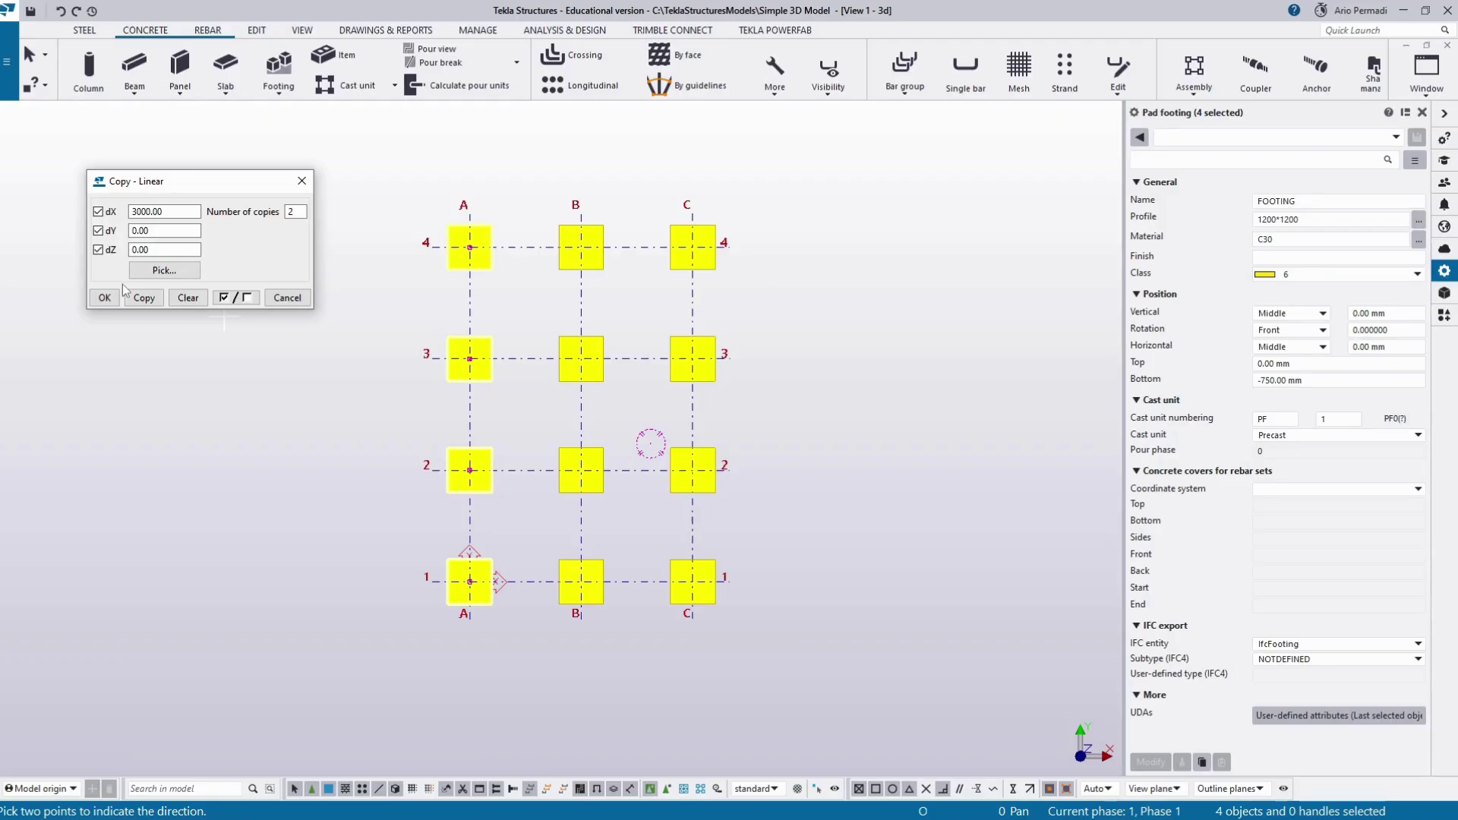
click(107, 298)
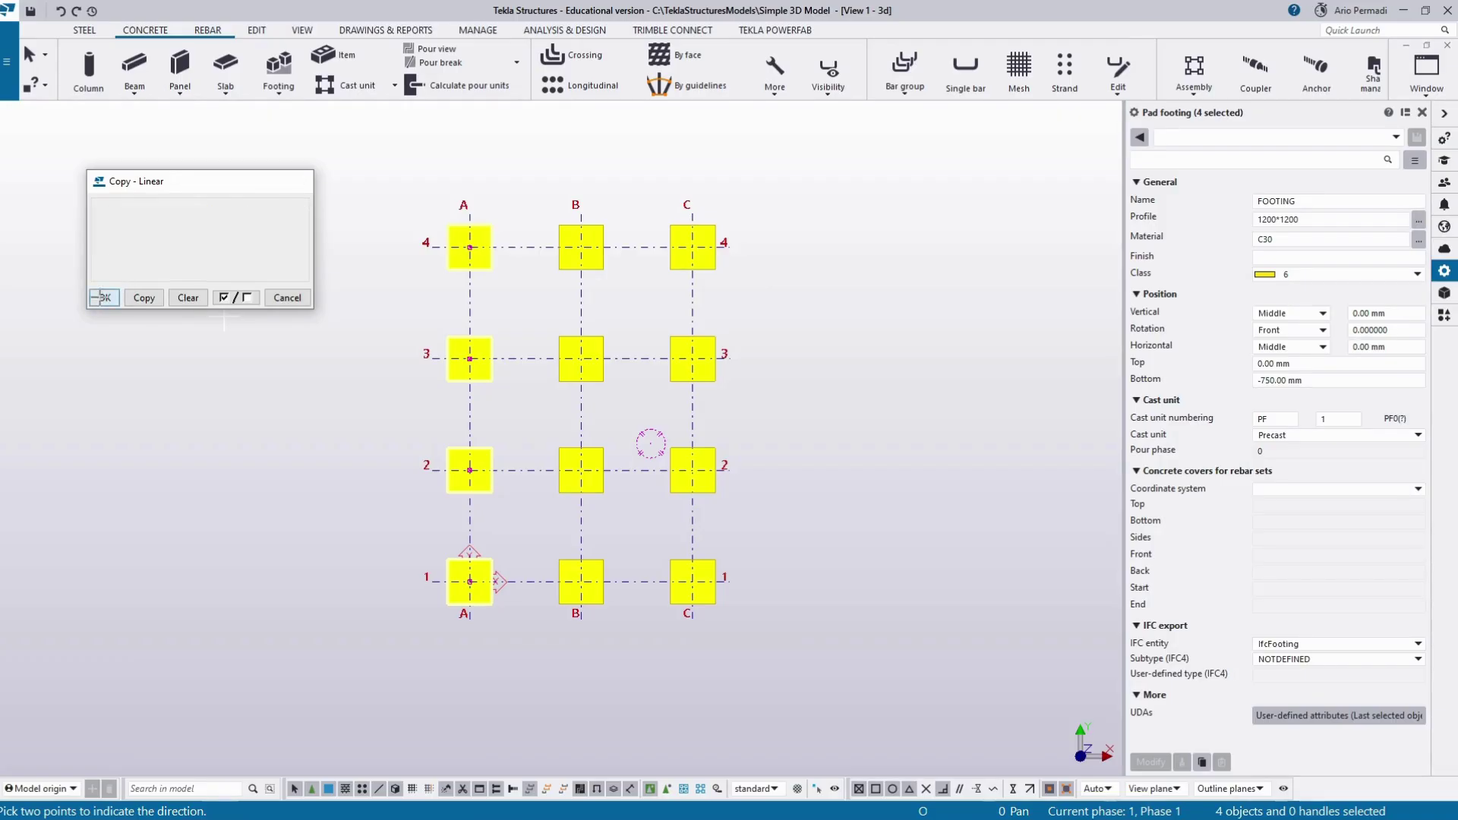
Step: Start creating a concrete column and set its profile to 500*500
mouse_move(605, 281)
middle_down()
mouse_move(648, 295)
mouse_move(615, 287)
middle_up()
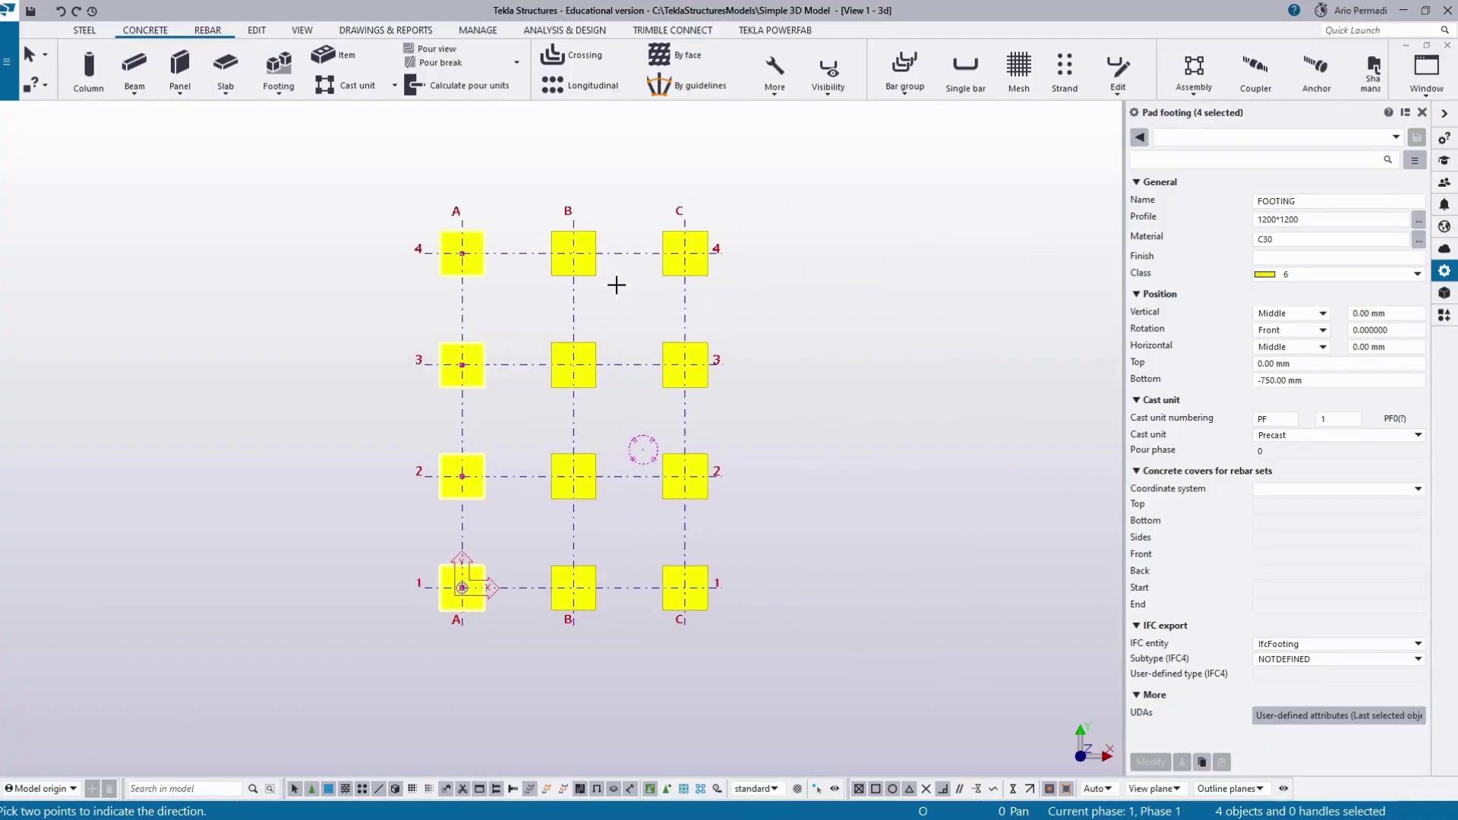
click(98, 71)
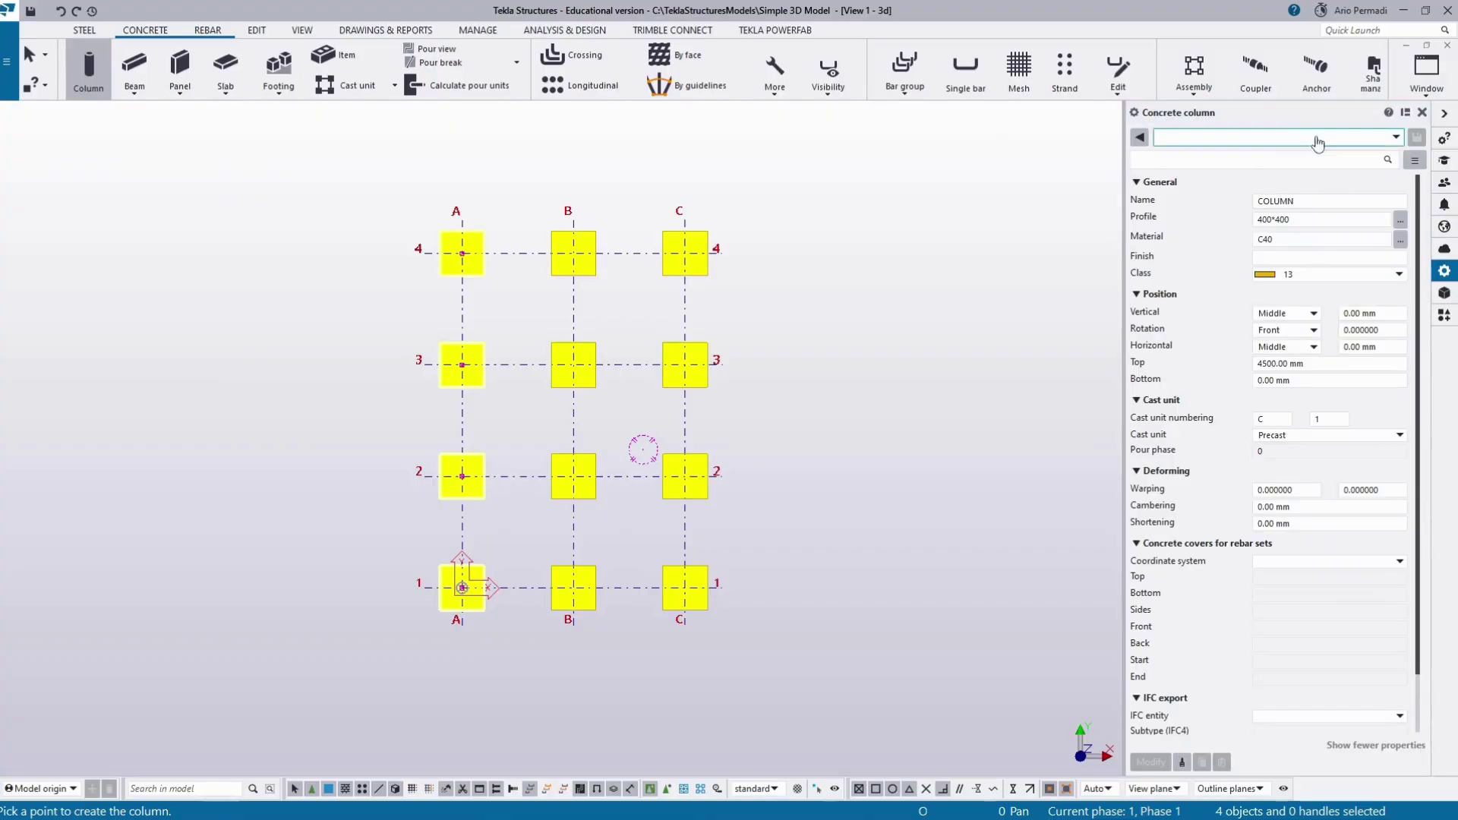
click(1304, 221)
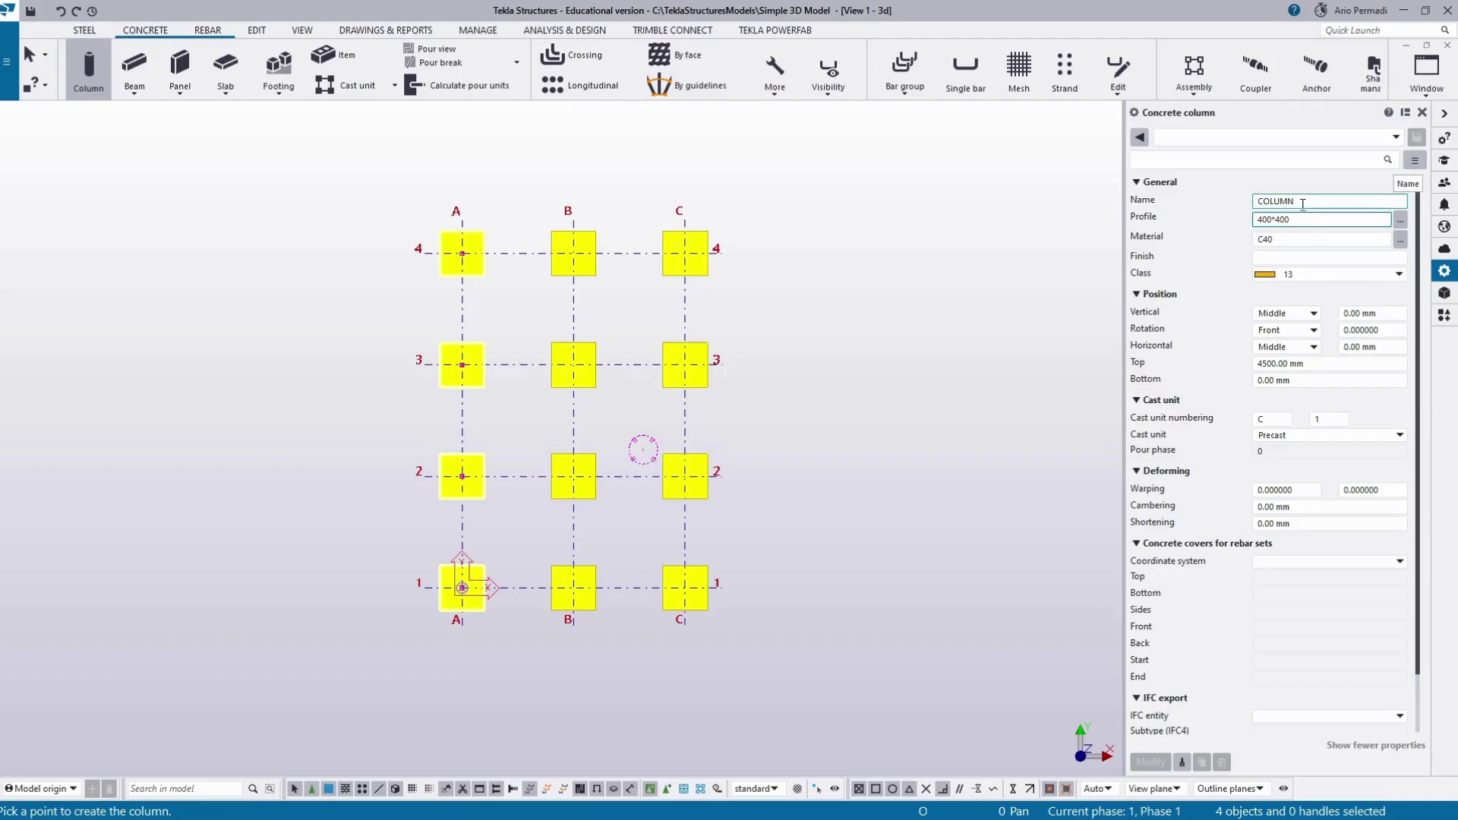
click(1293, 202)
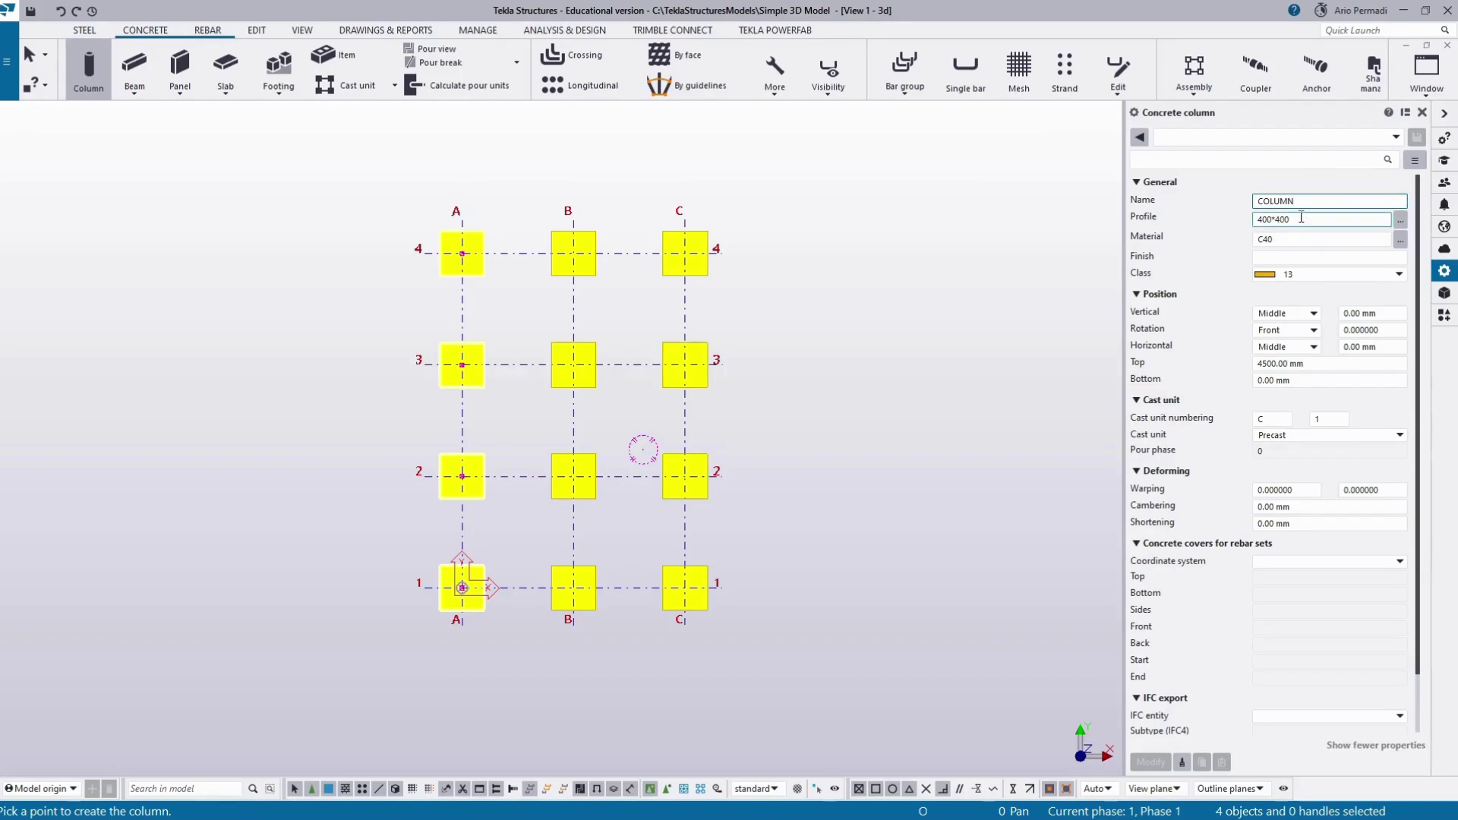
drag(1303, 218, 1153, 219)
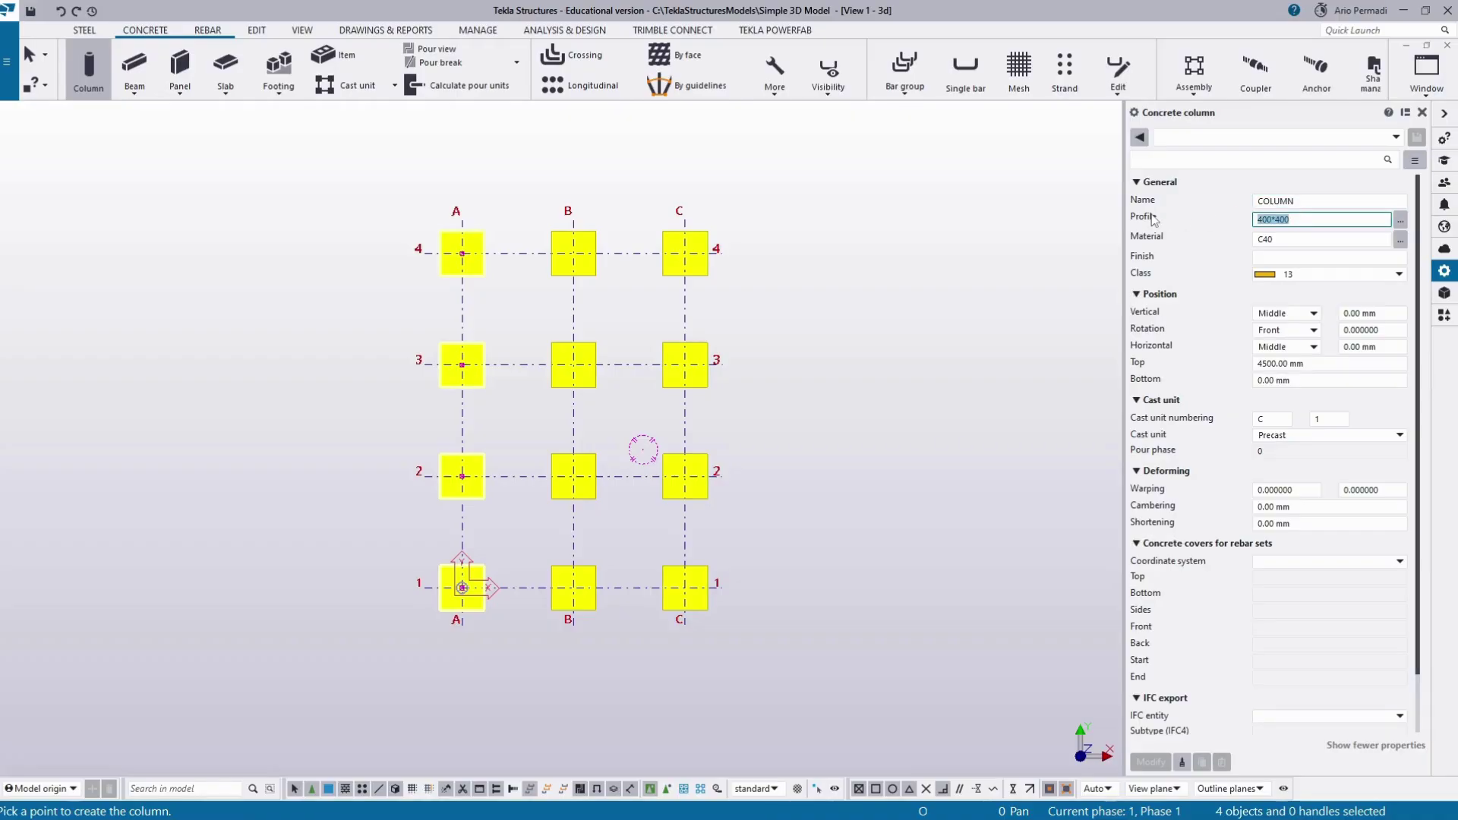
key(BackSpace)
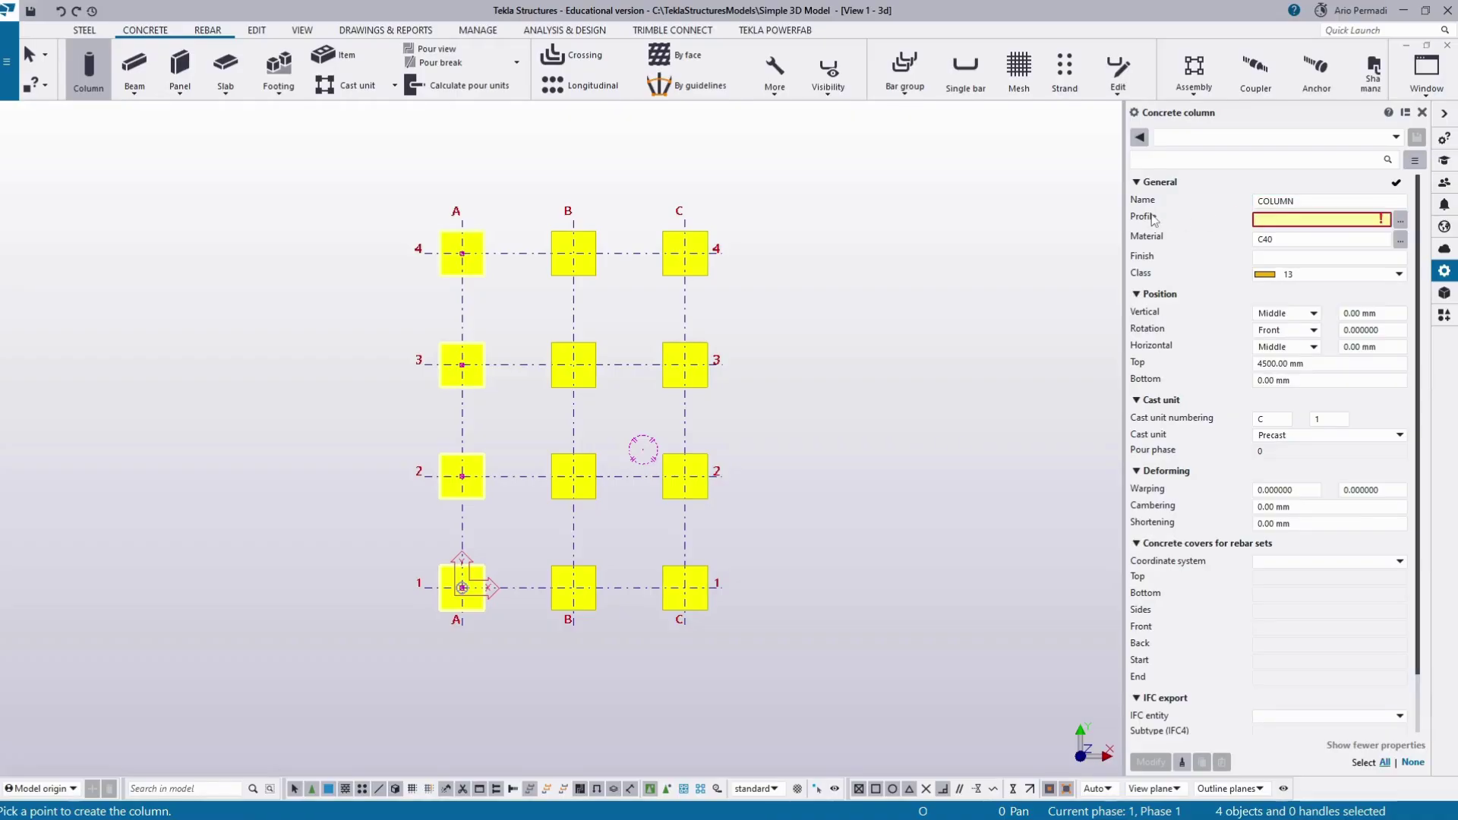
text(500)
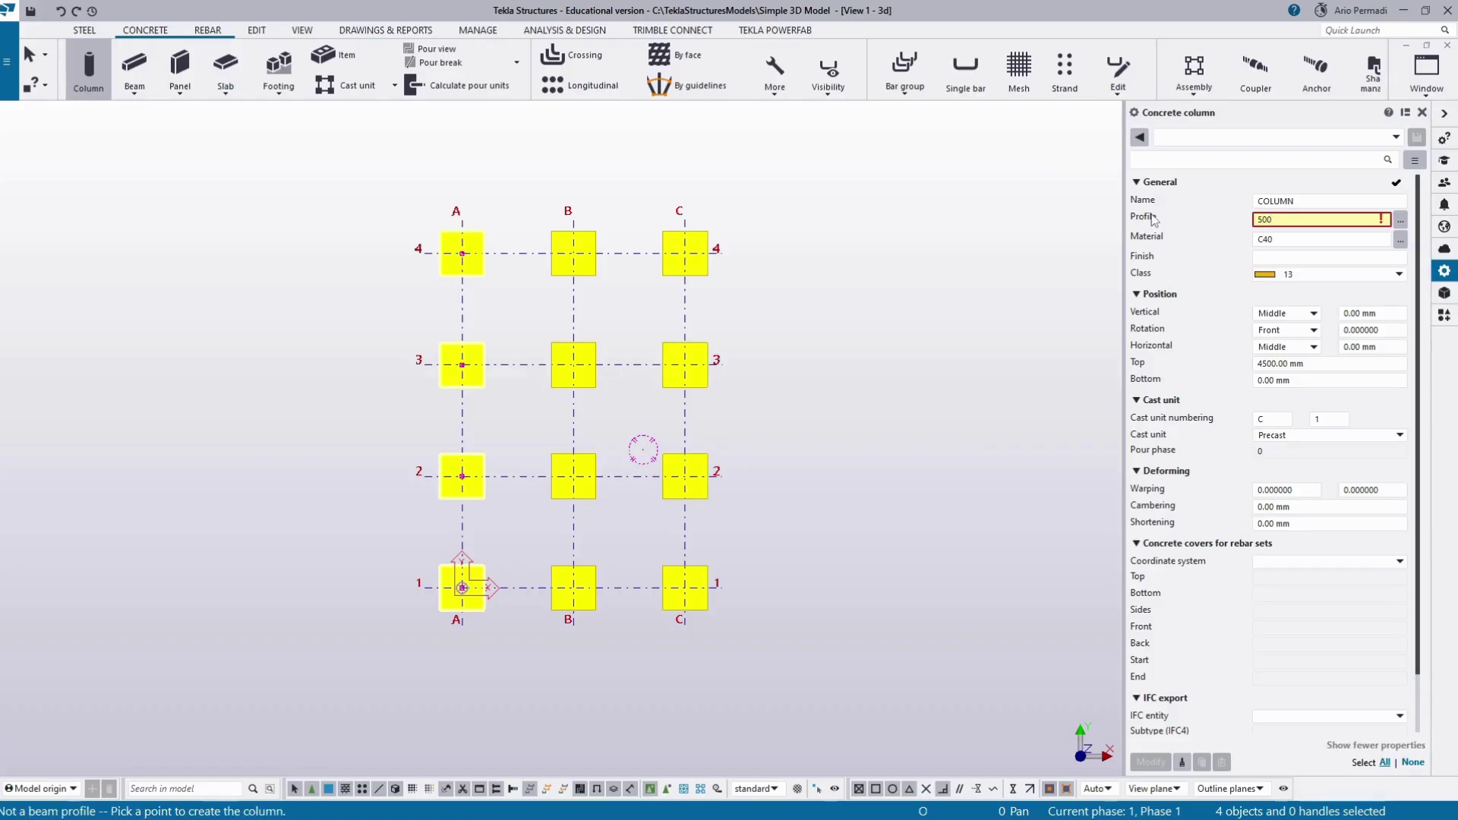
text(*)
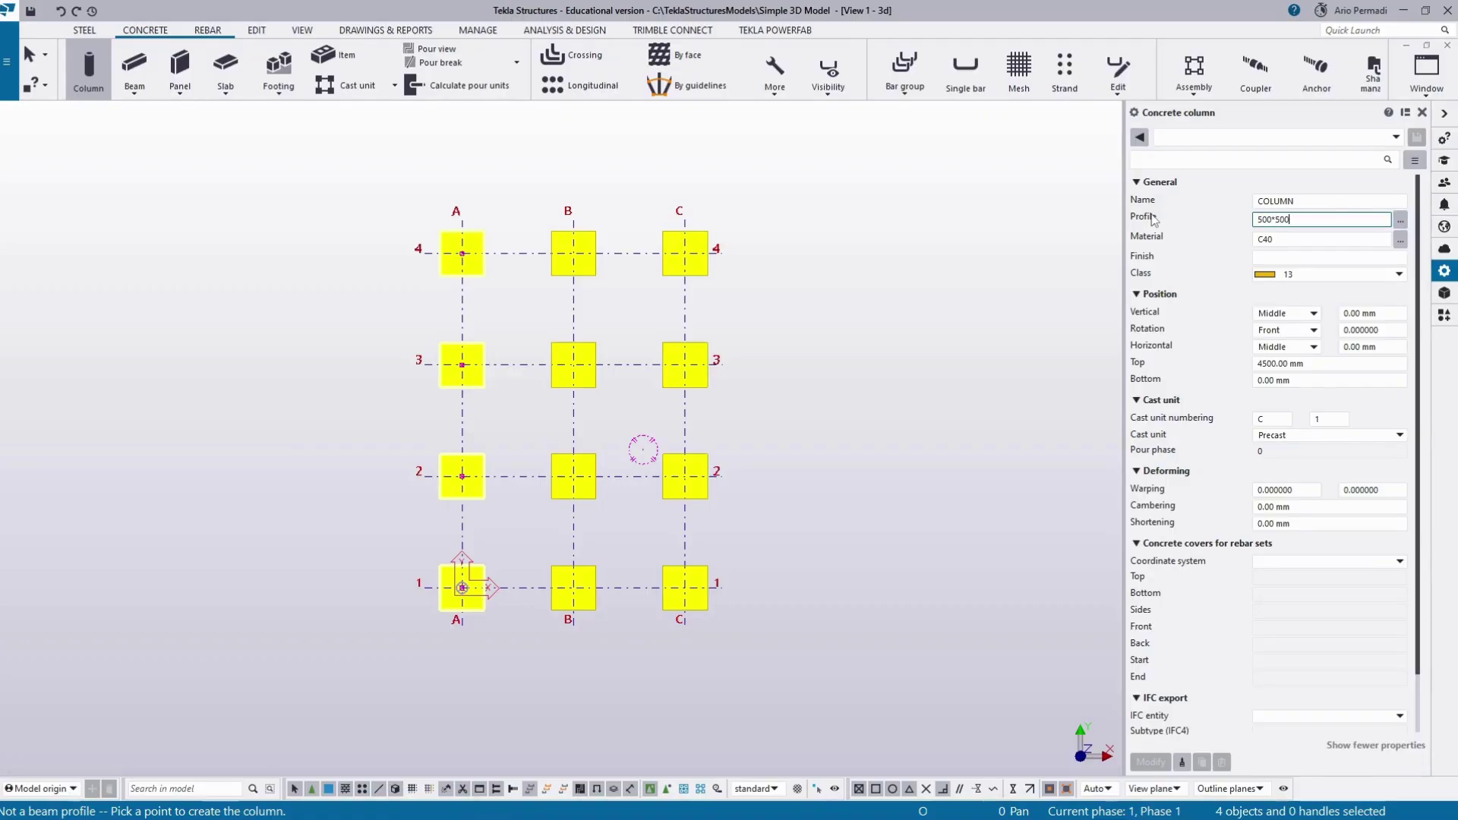
text(500)
Step: Set the concrete column's material to C30 and its class to 1
click(1337, 240)
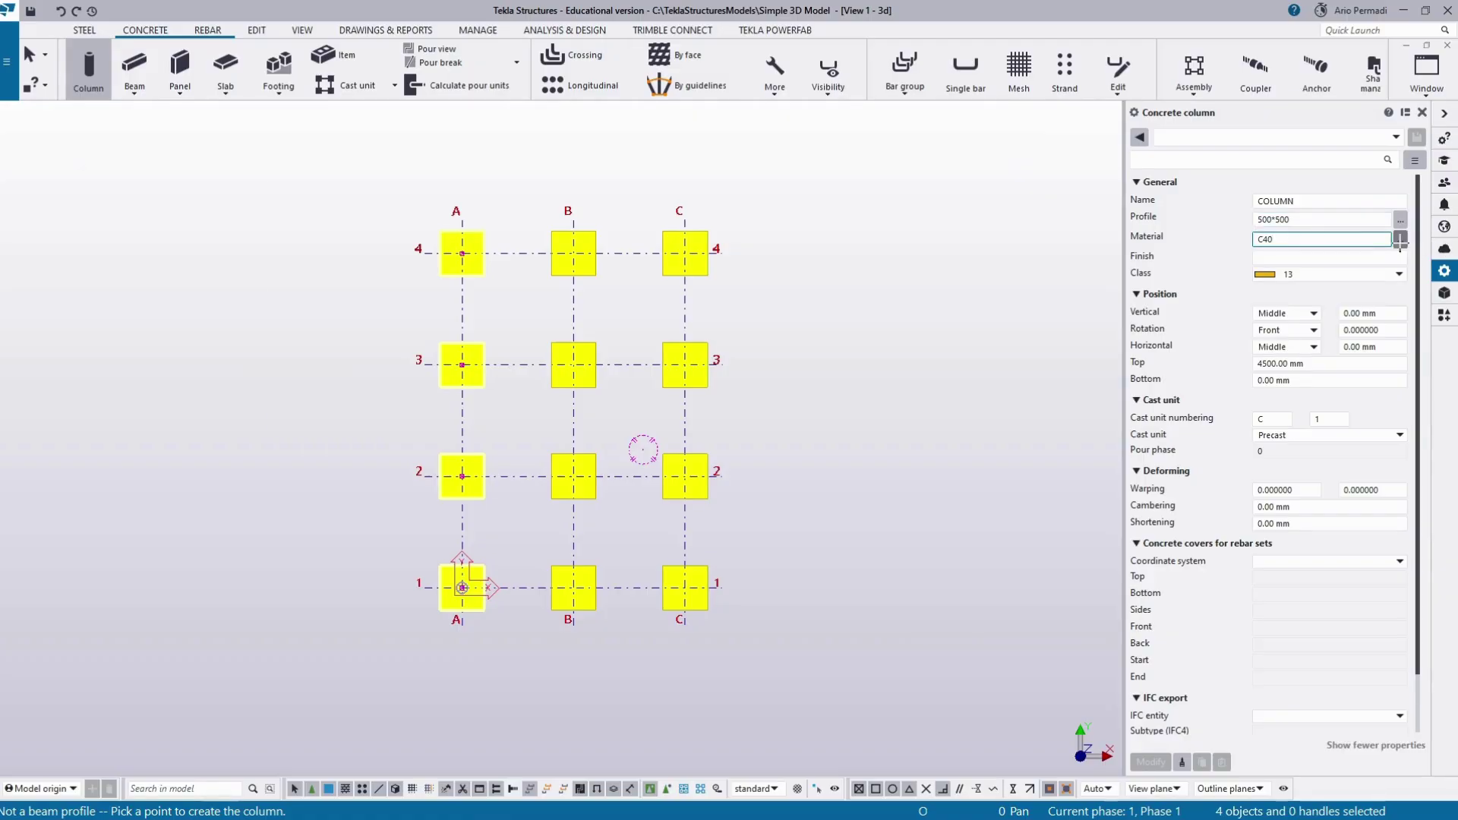
click(1400, 239)
click(133, 279)
click(114, 421)
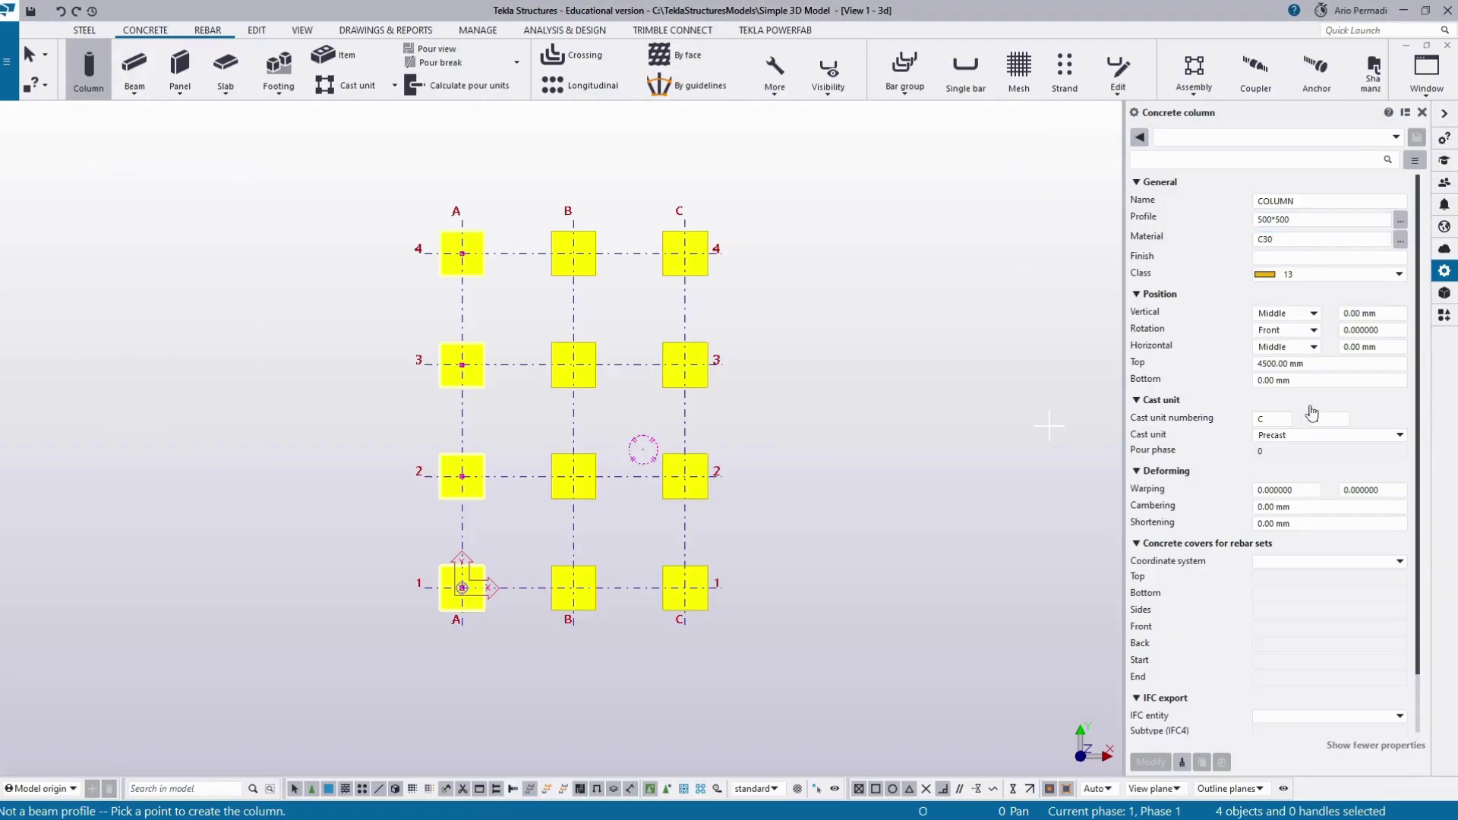
click(1303, 279)
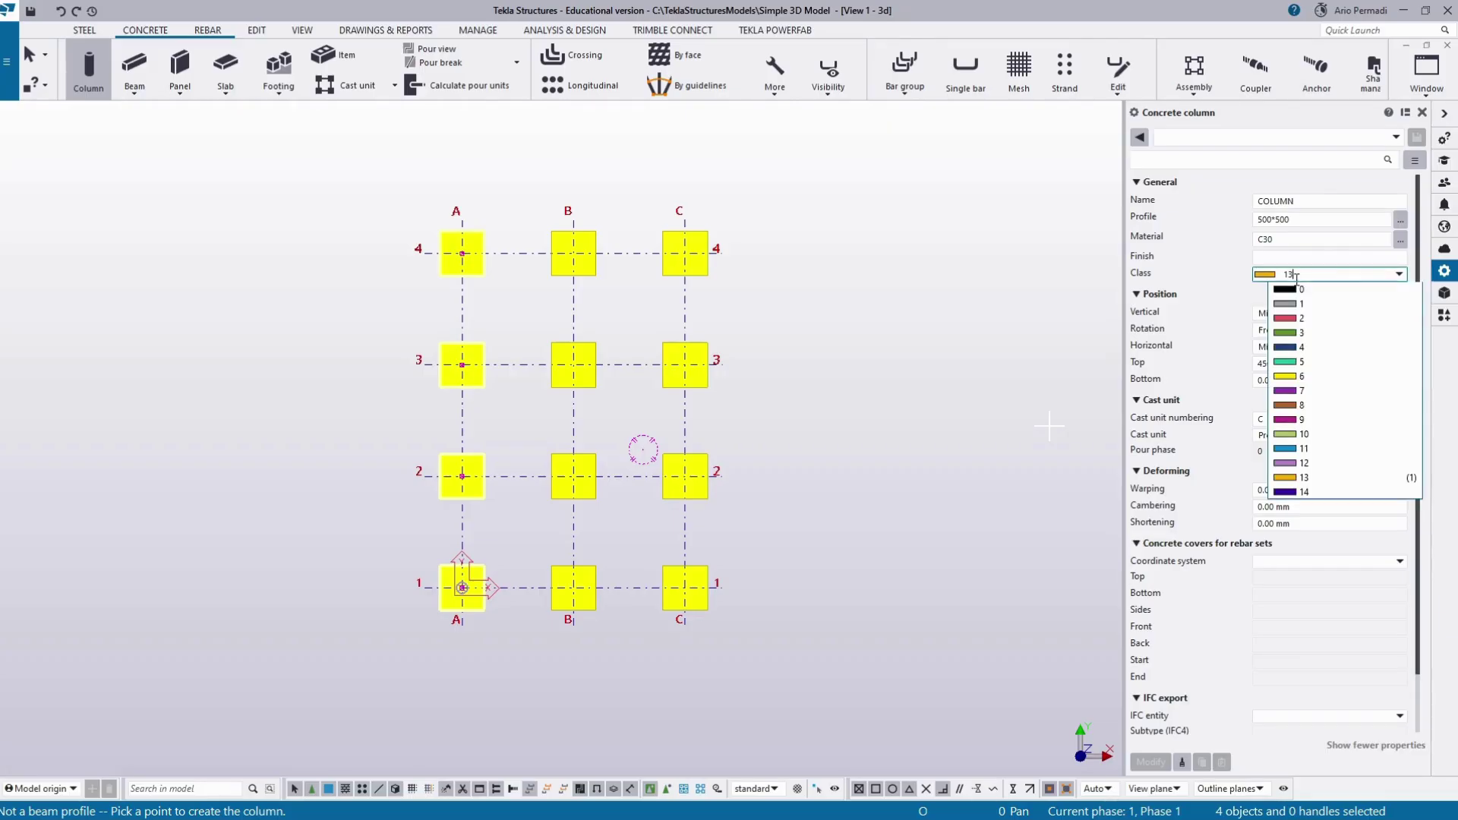
click(1297, 304)
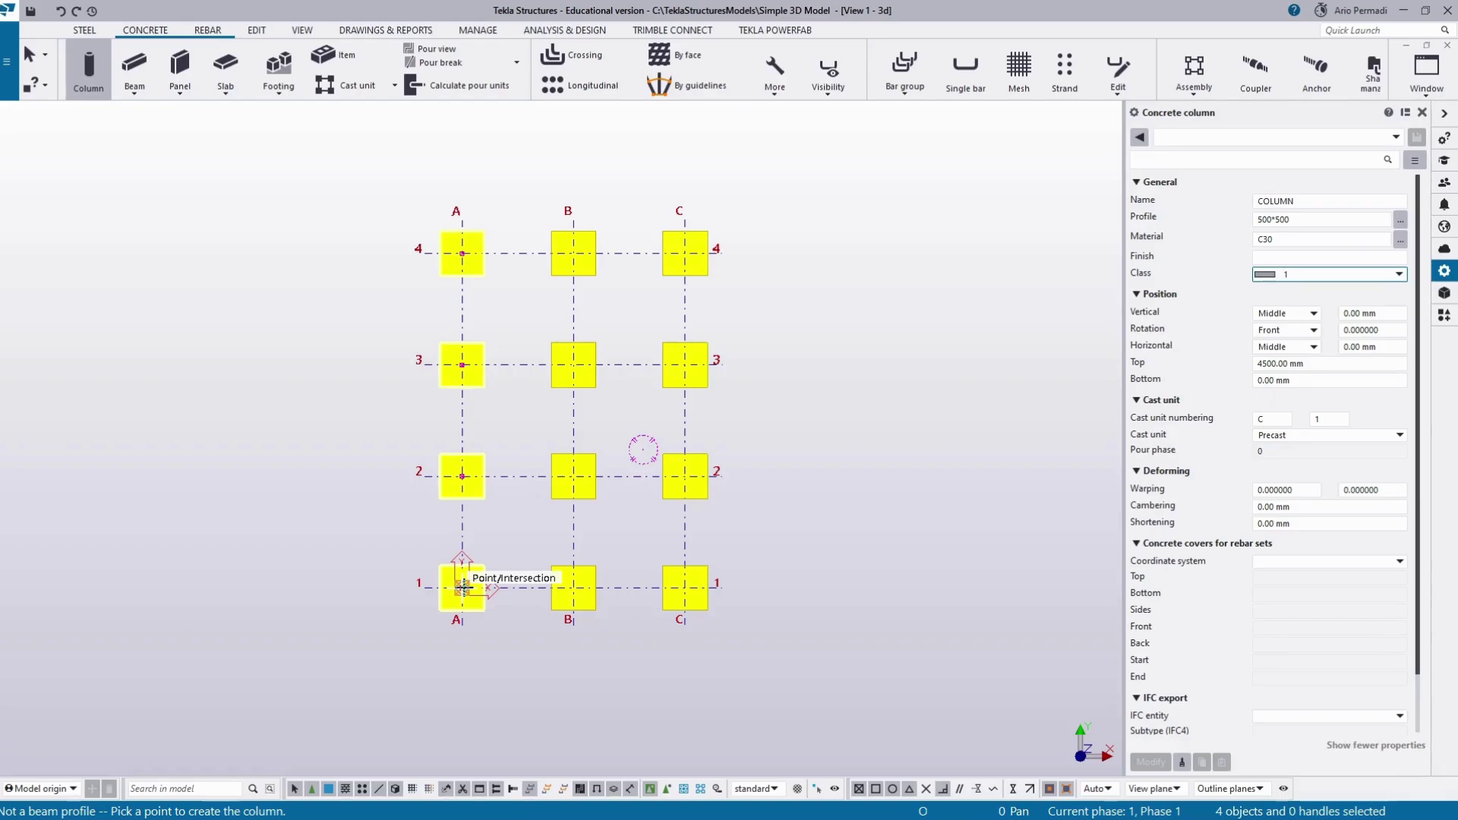
Step: Place six concrete columns on the footings where grid lines A, B and C cross lines 1 and 2, and close the column properties
scroll(463, 586, up, 5)
click(463, 586)
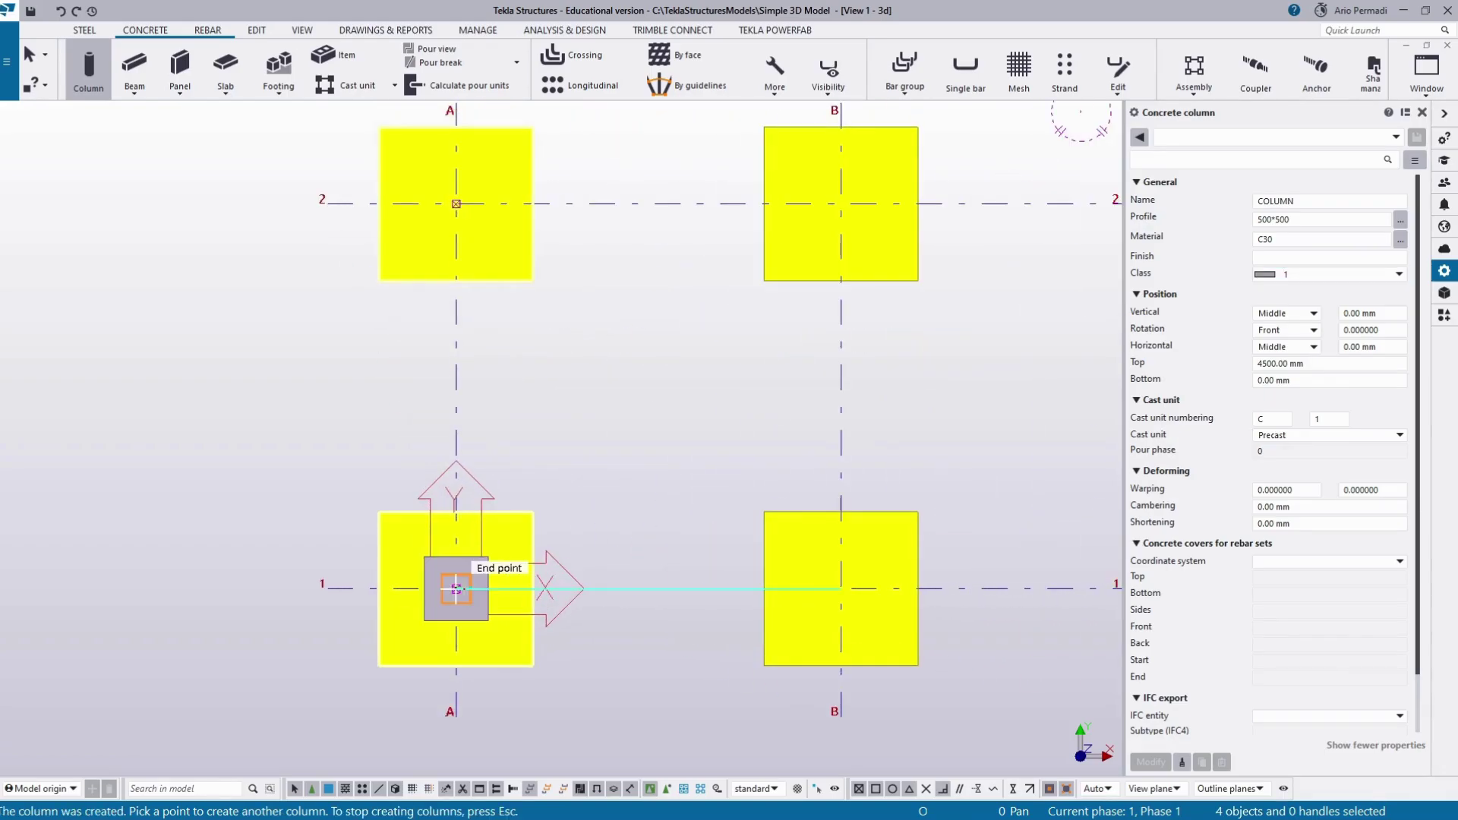
scroll(460, 588, down, 4)
click(658, 588)
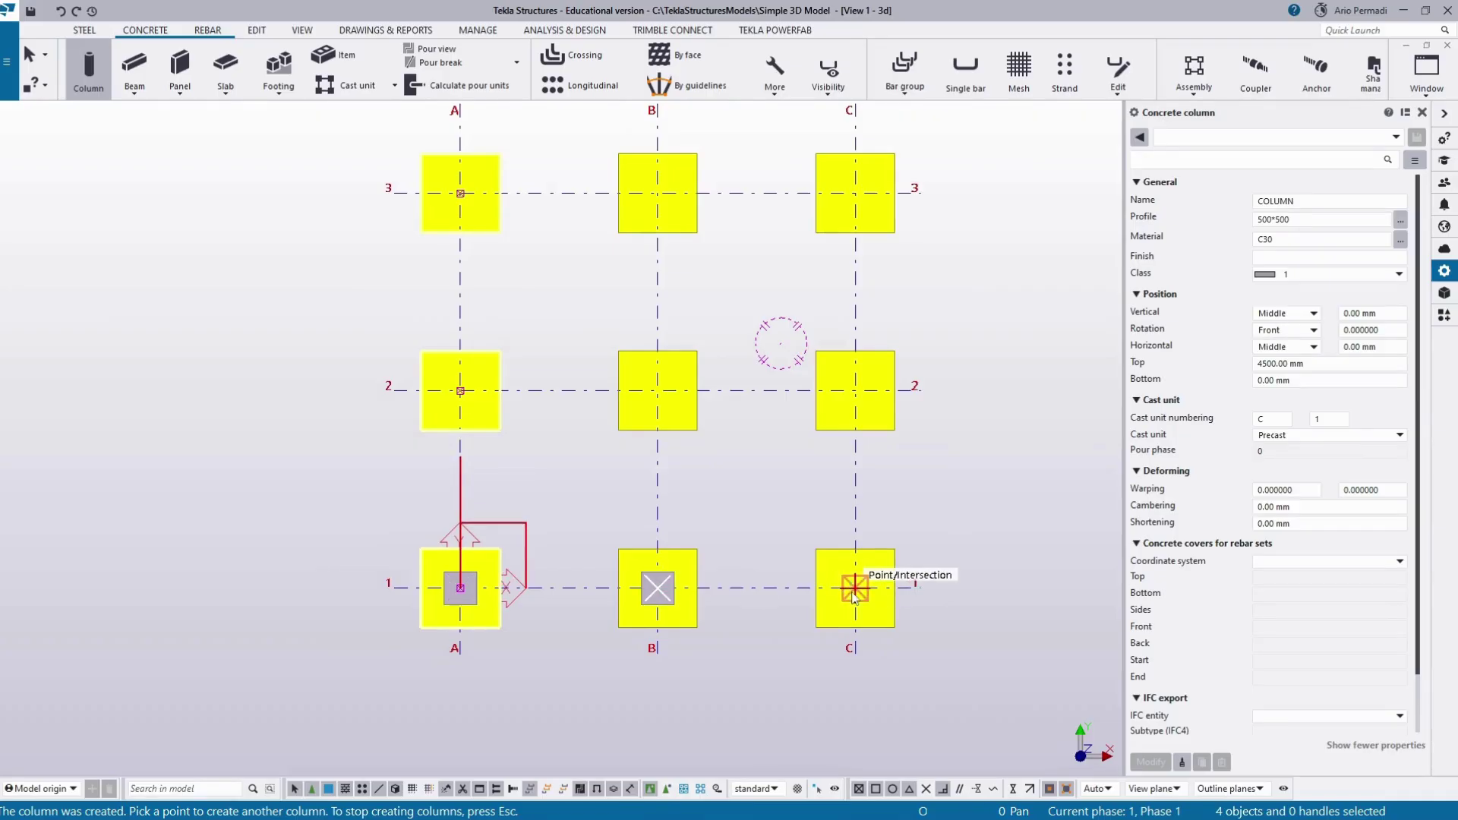
click(855, 588)
click(855, 390)
click(658, 391)
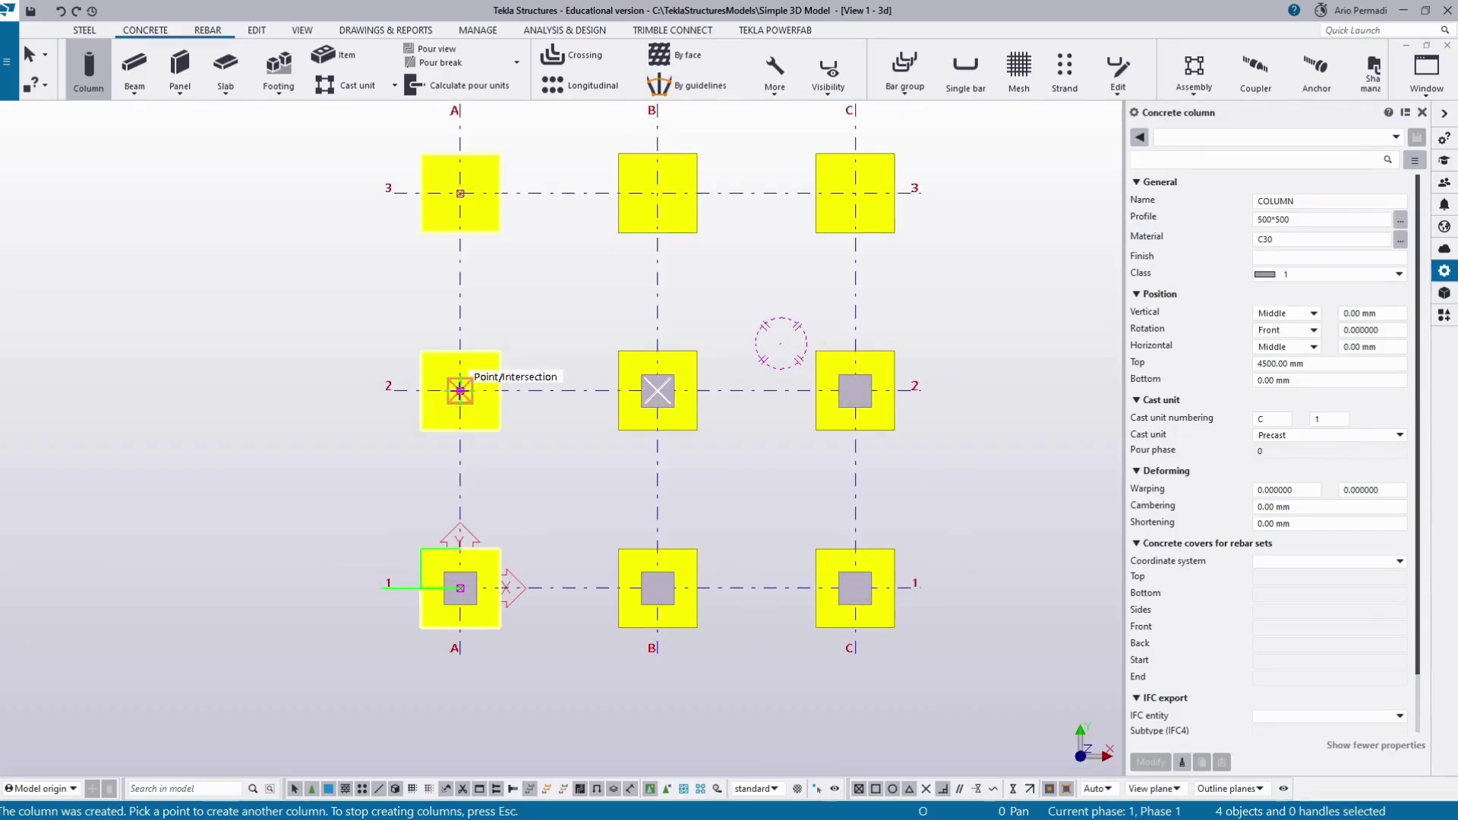
click(460, 390)
scroll(459, 390, down, 3)
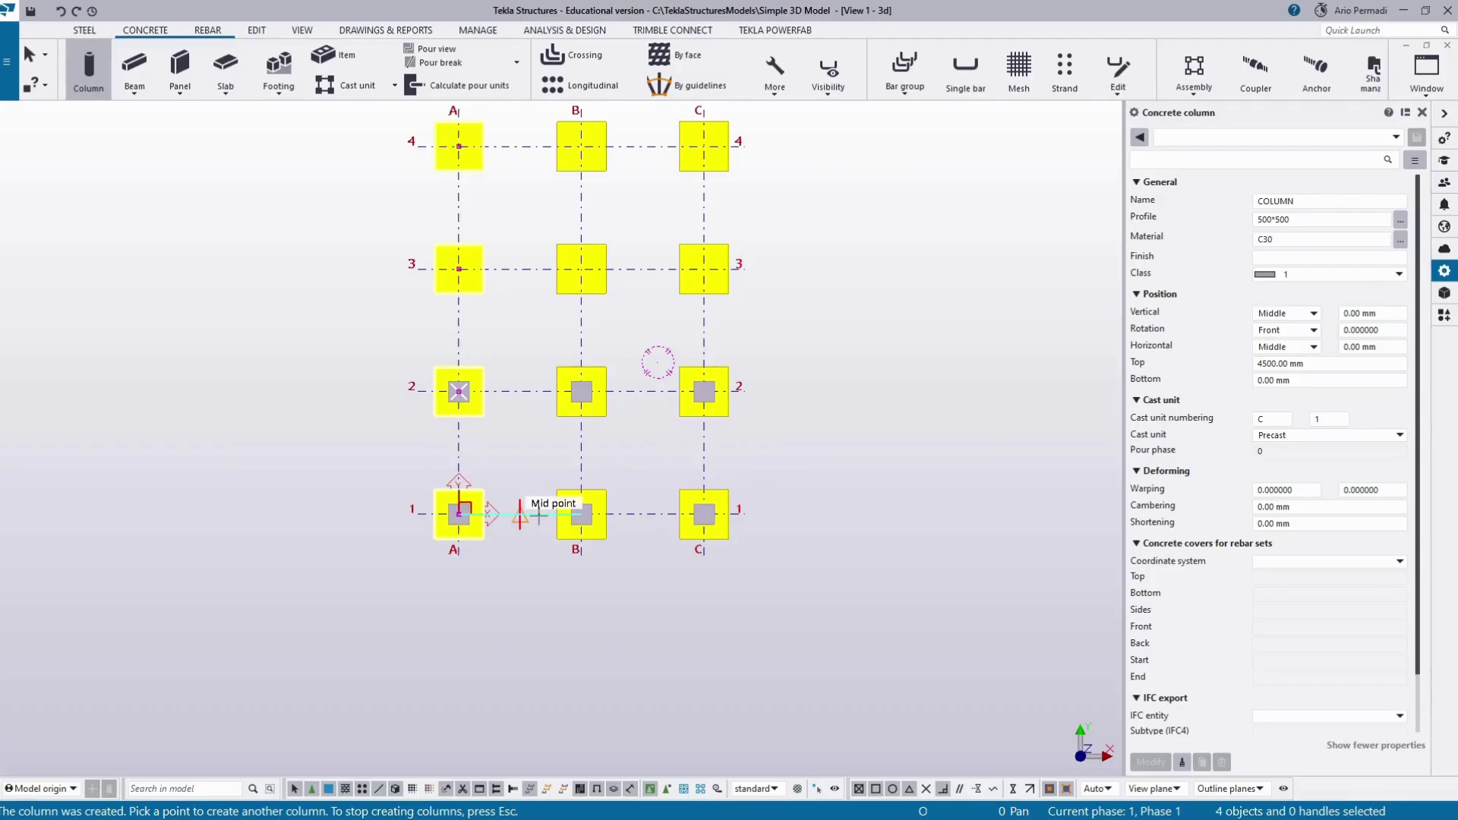
middle_drag(498, 315, 560, 433)
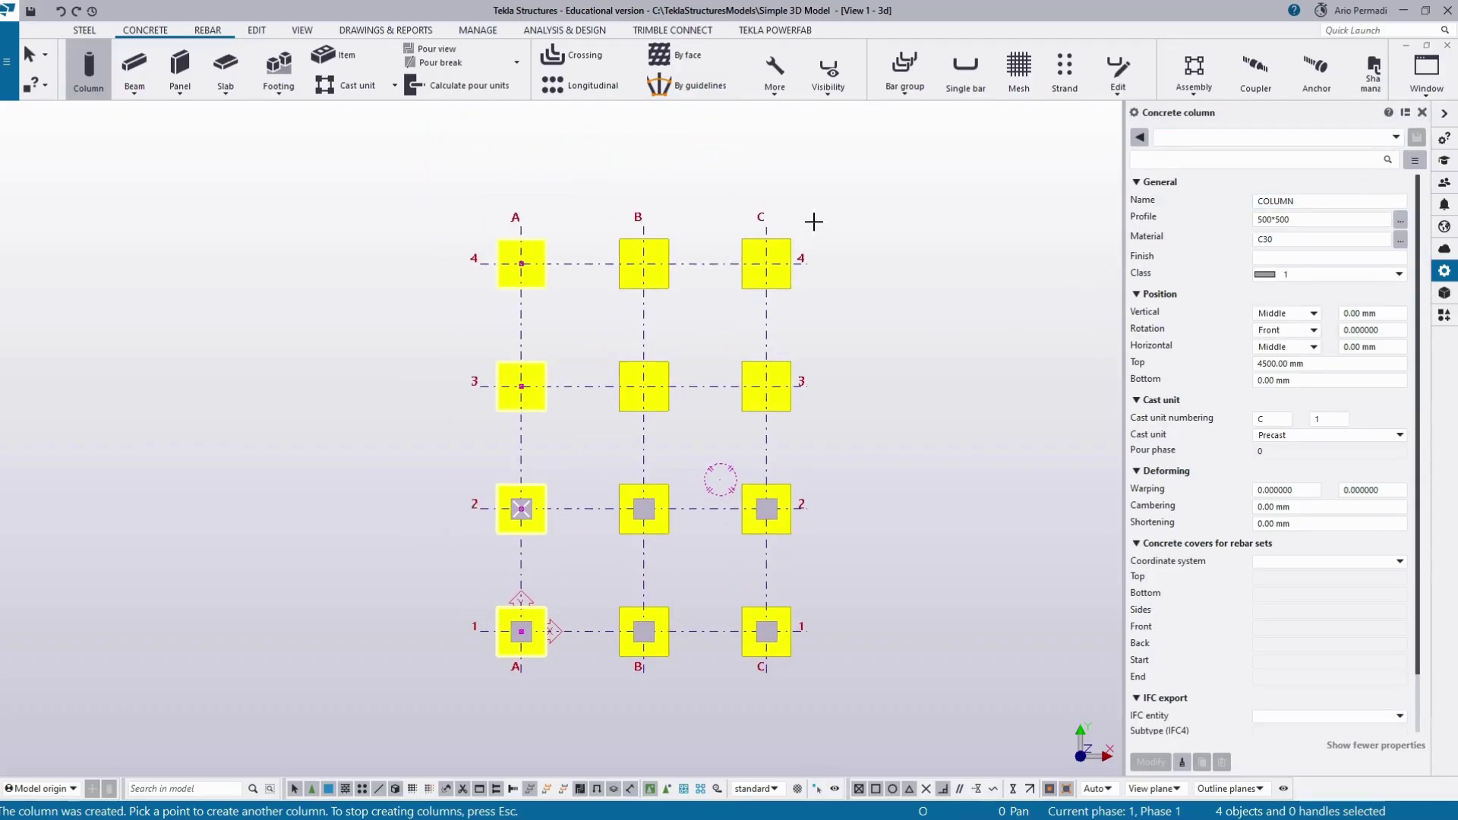
click(1422, 113)
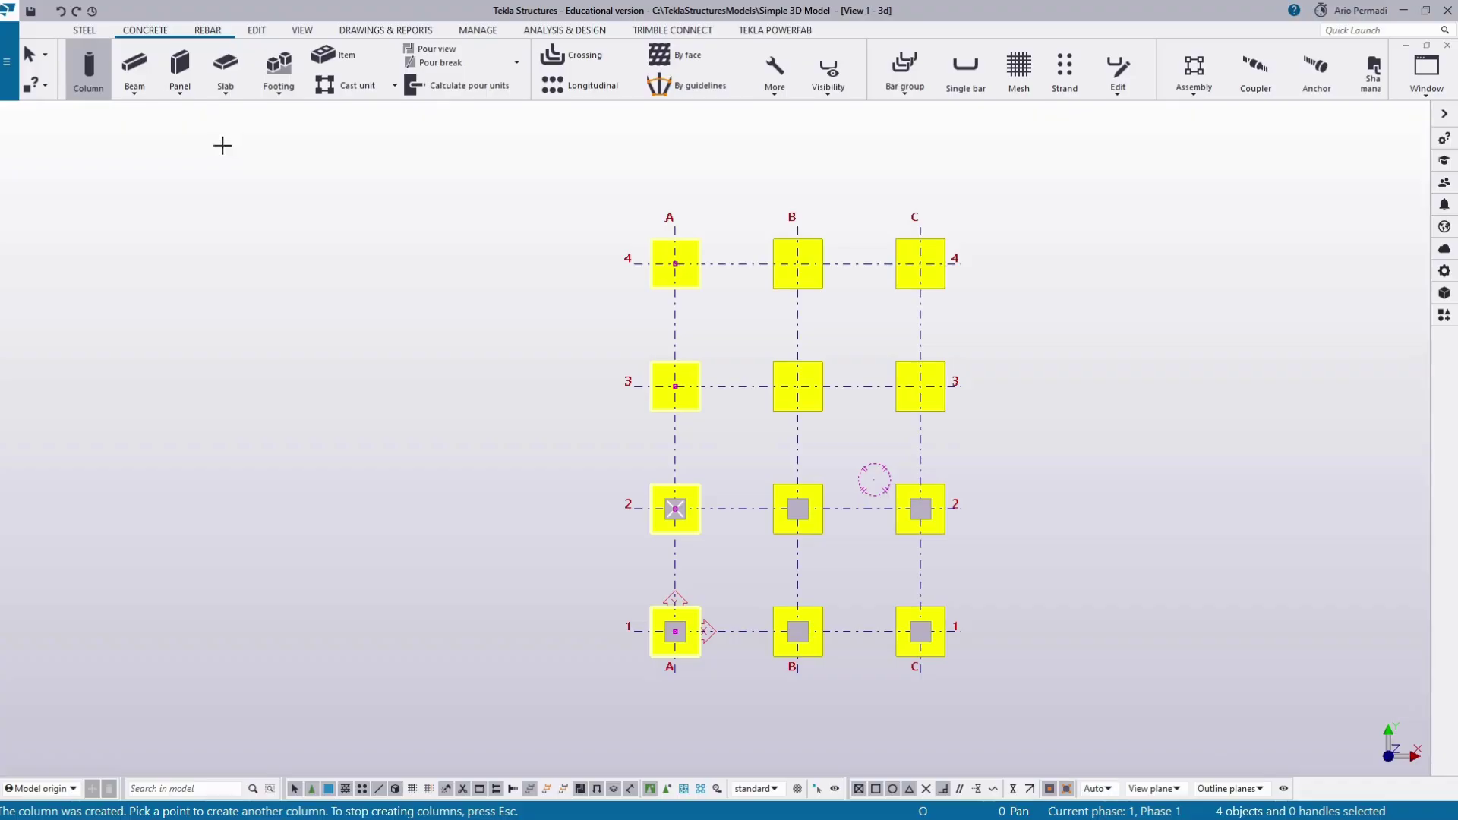
Step: Start creating a steel column and choose profile H_150X150X7X10 from the Krakatau Steel H profiles
click(85, 30)
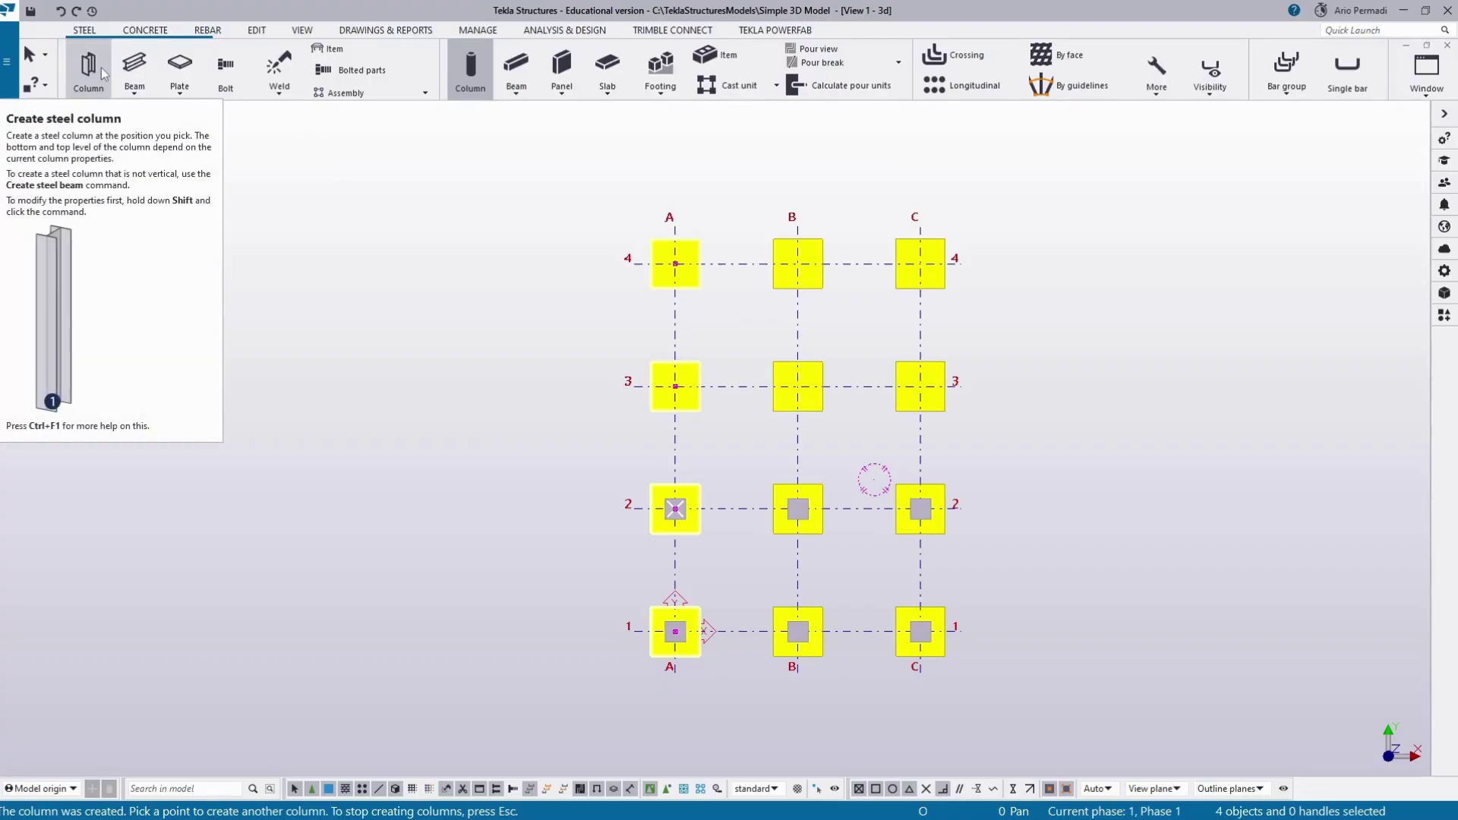
shift+click(102, 66)
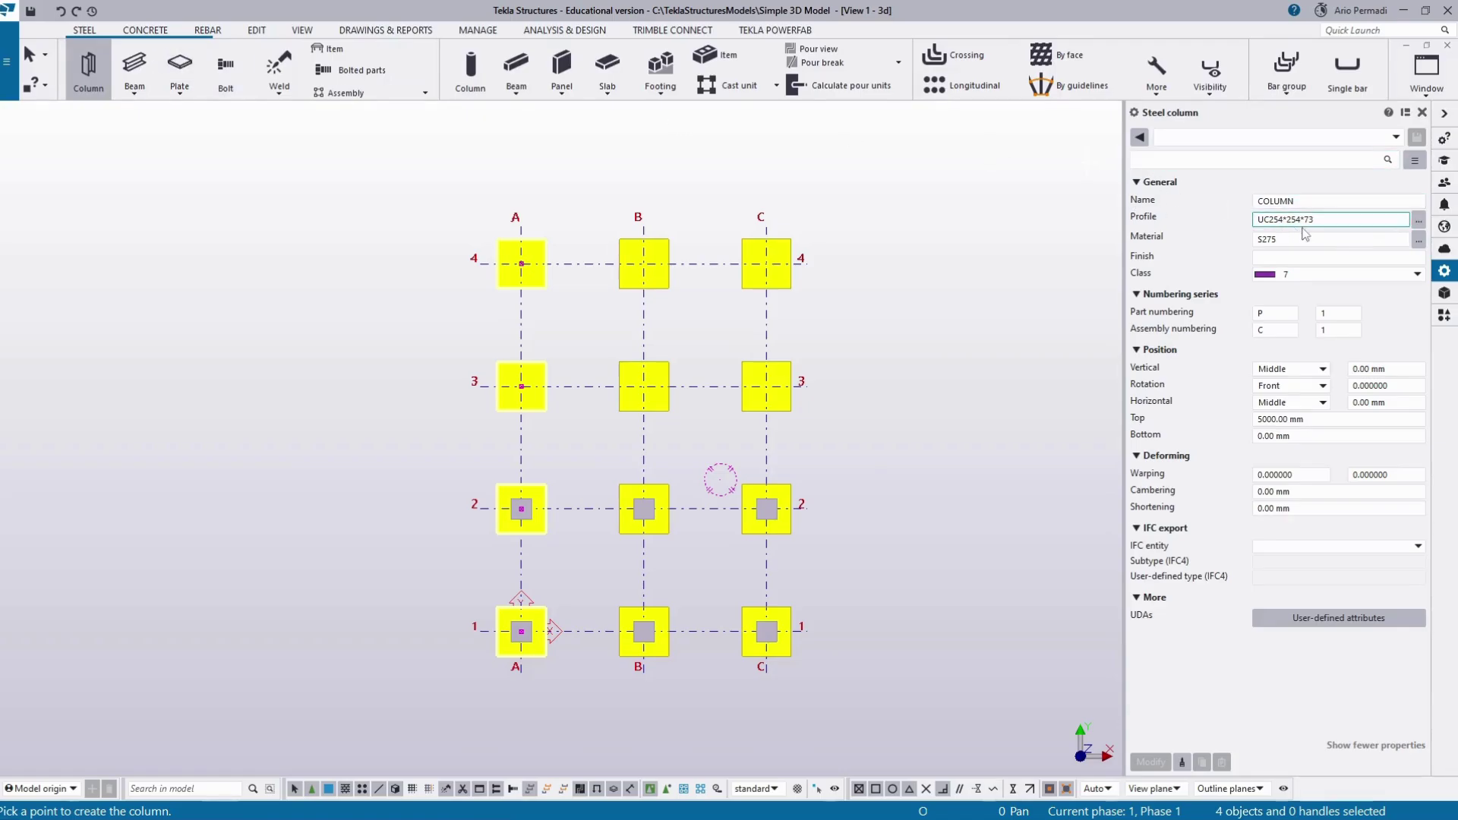
click(1419, 220)
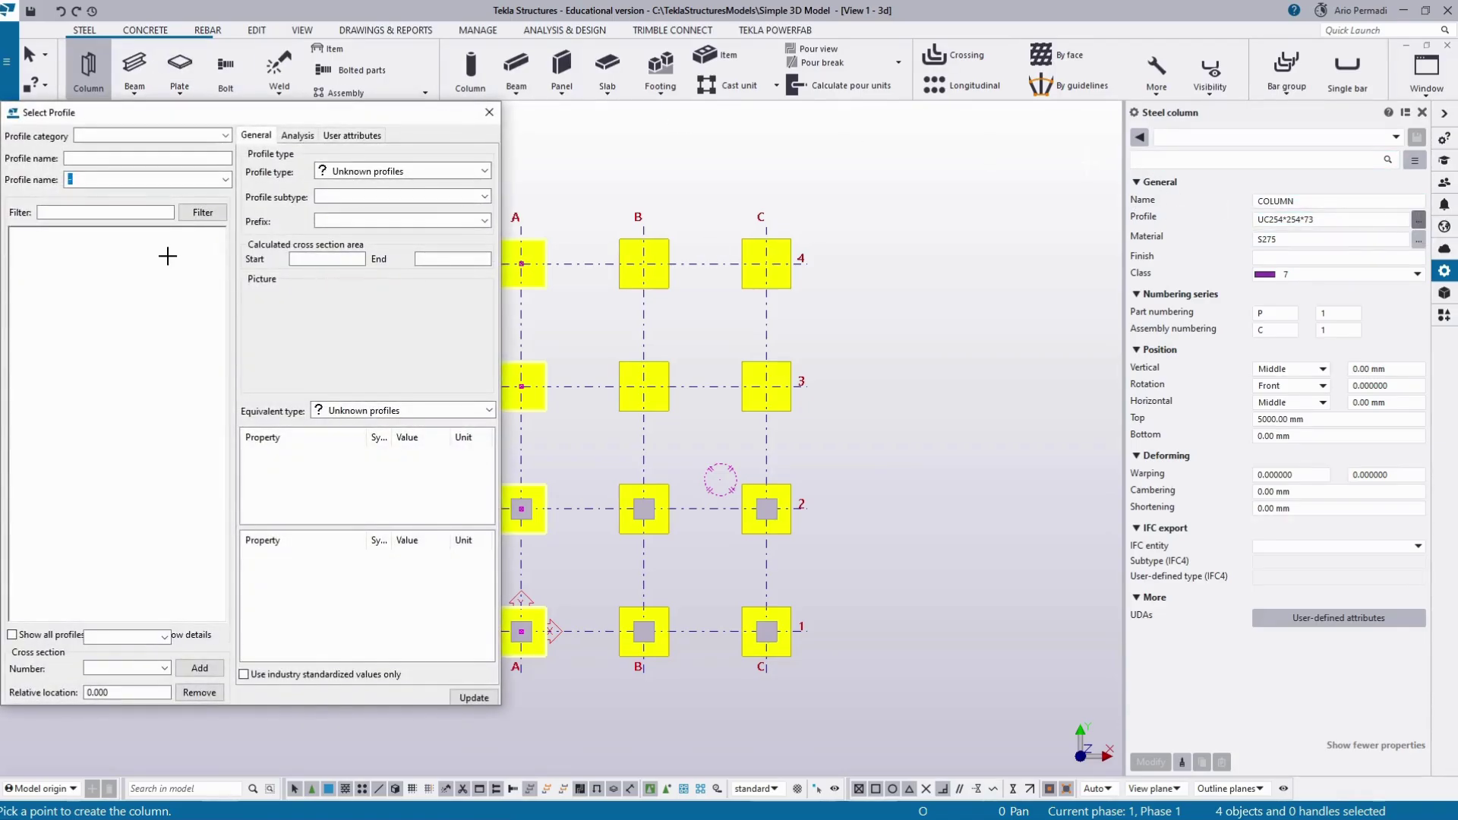
scroll(199, 331, up, 4)
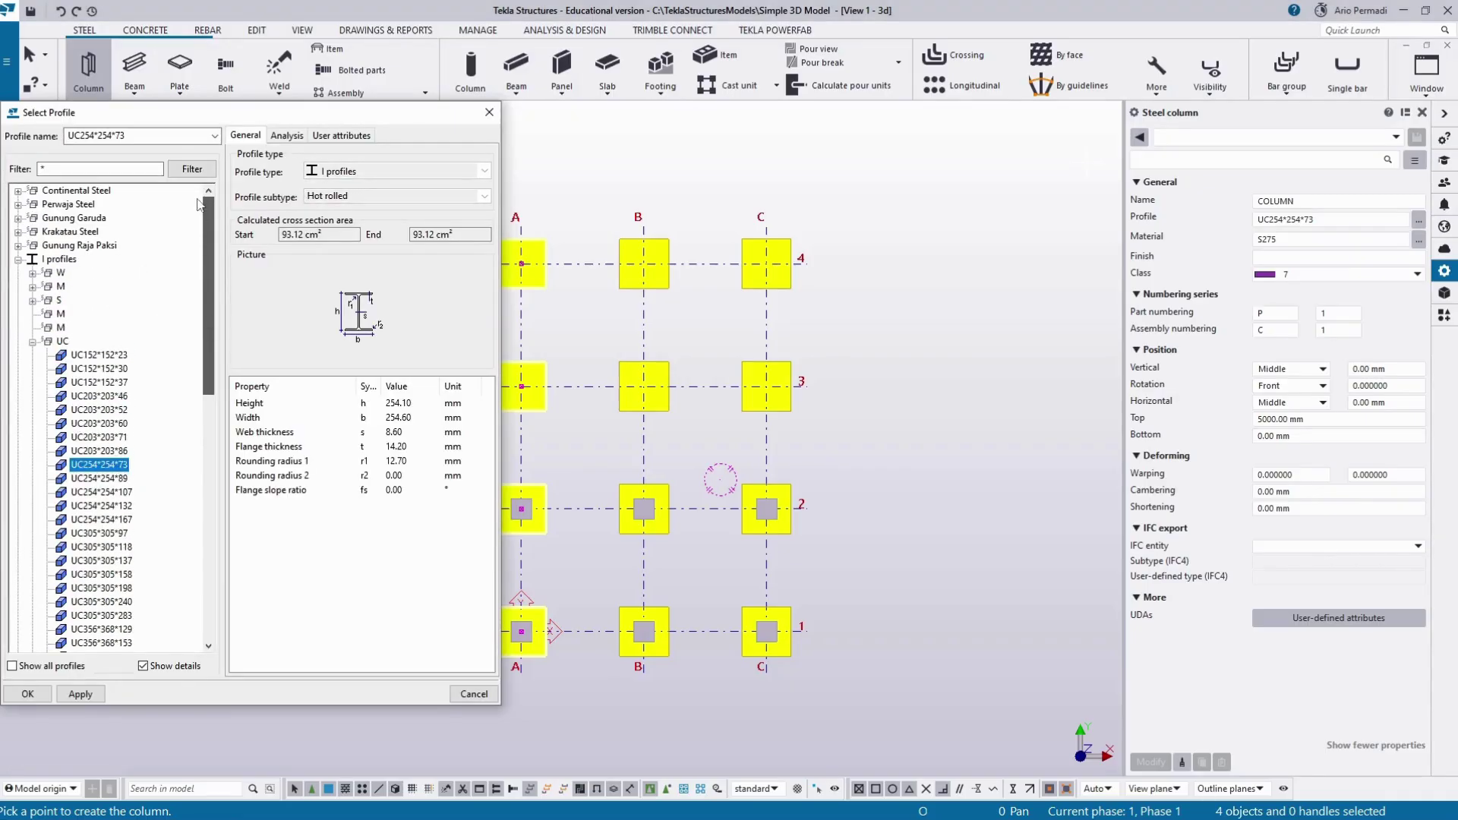
double_click(20, 231)
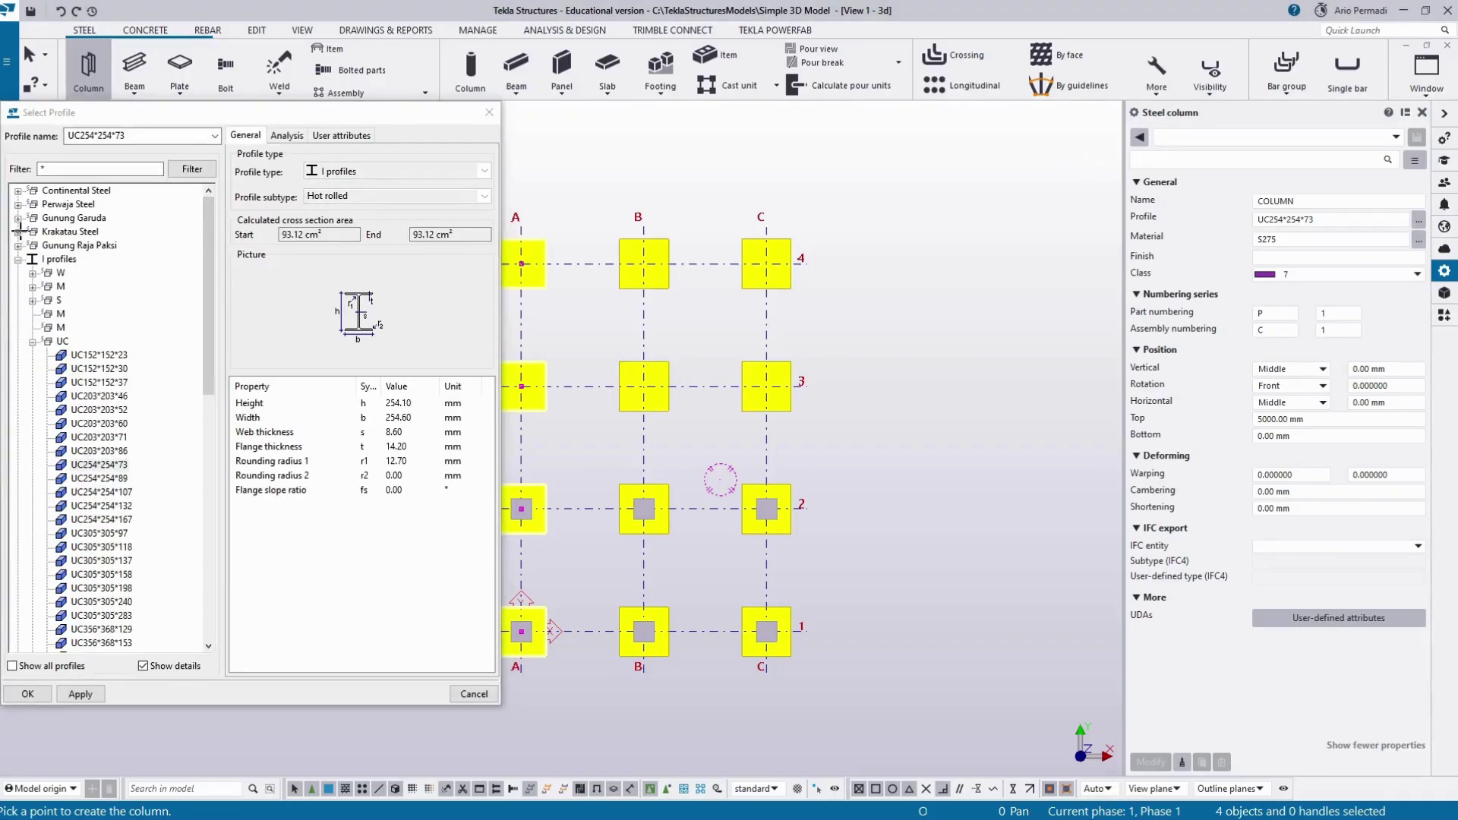
click(1418, 220)
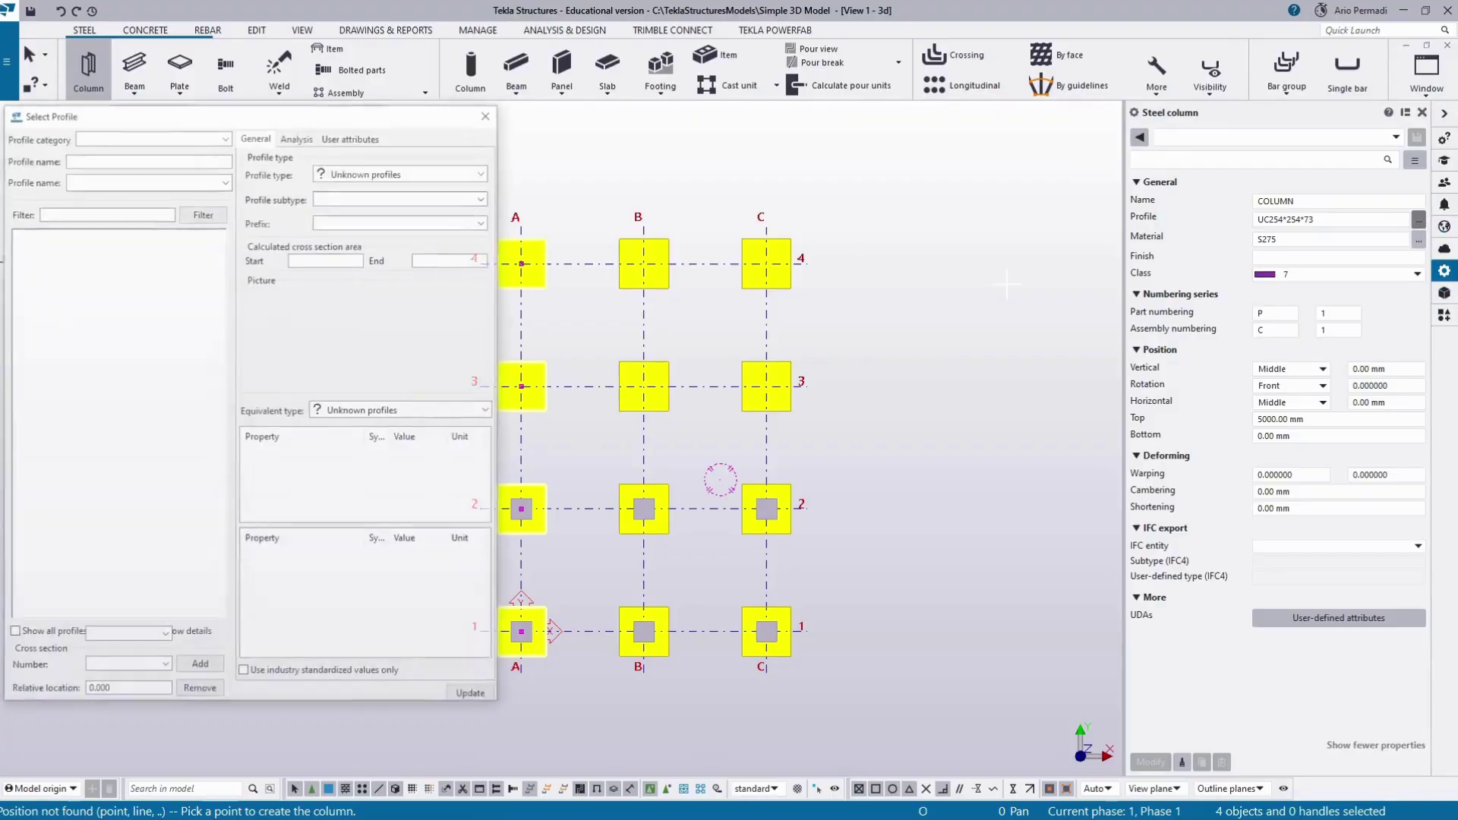
scroll(48, 262, up, 4)
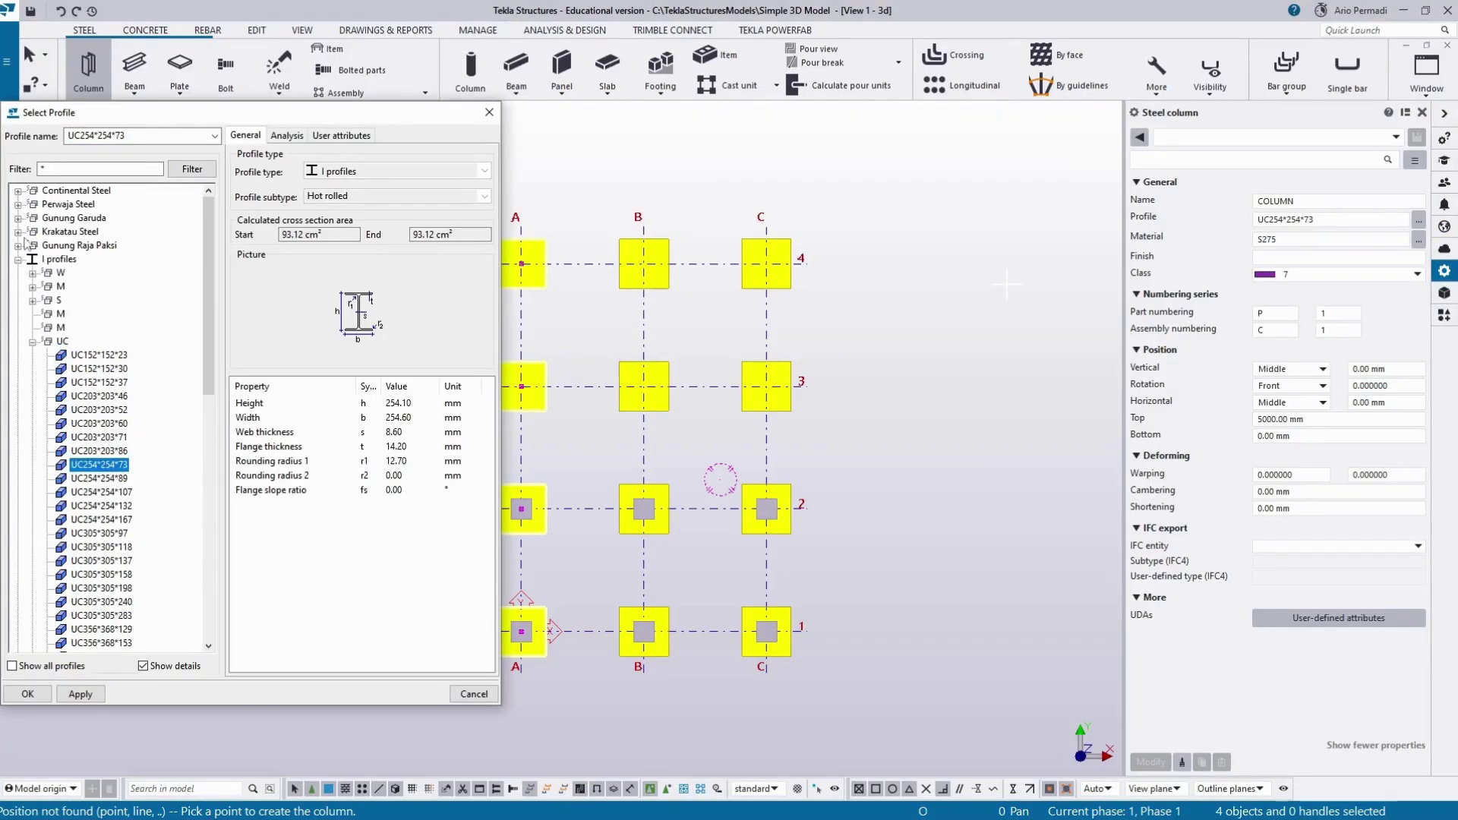
click(20, 234)
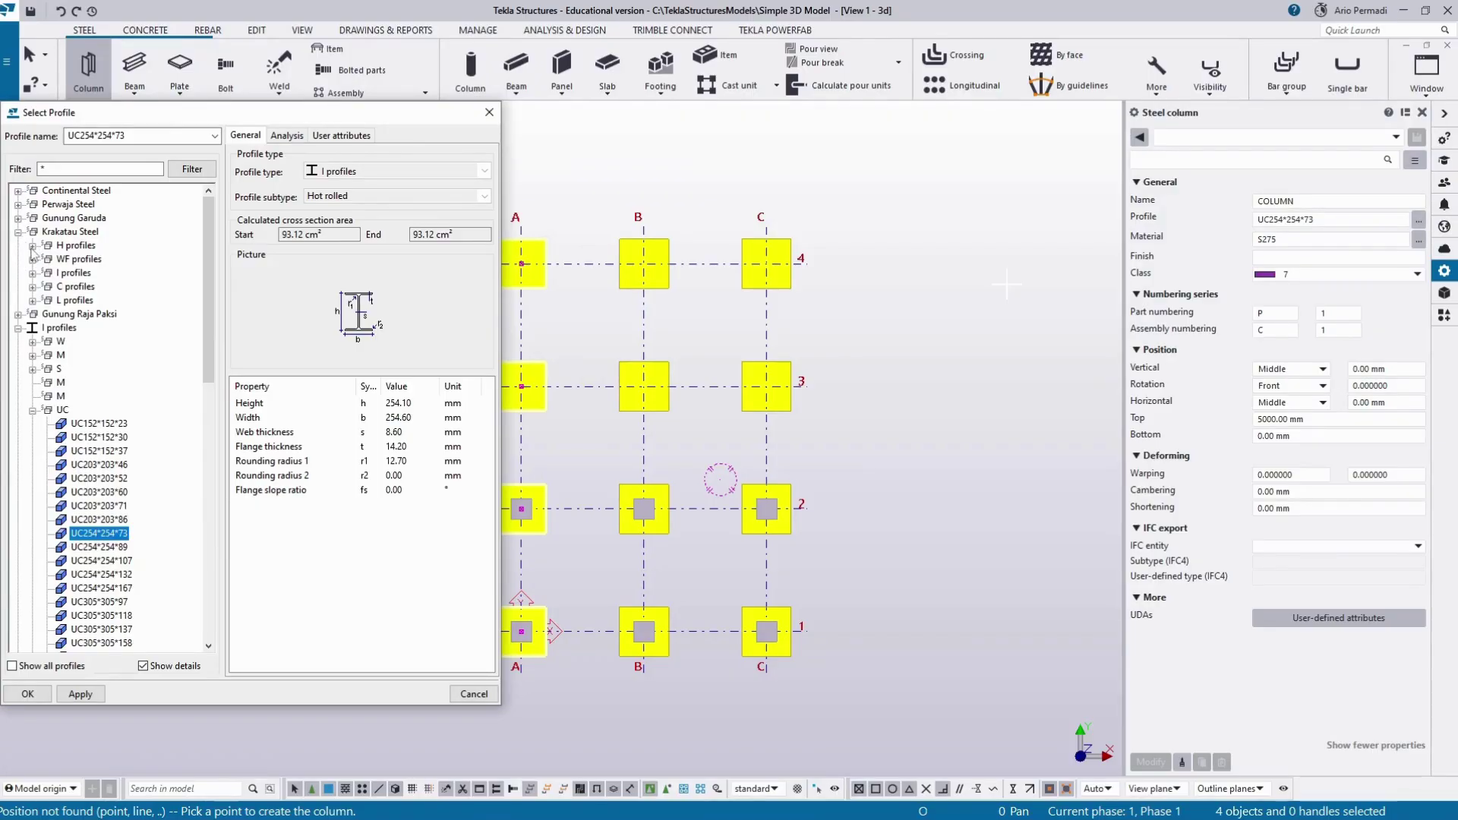
click(32, 247)
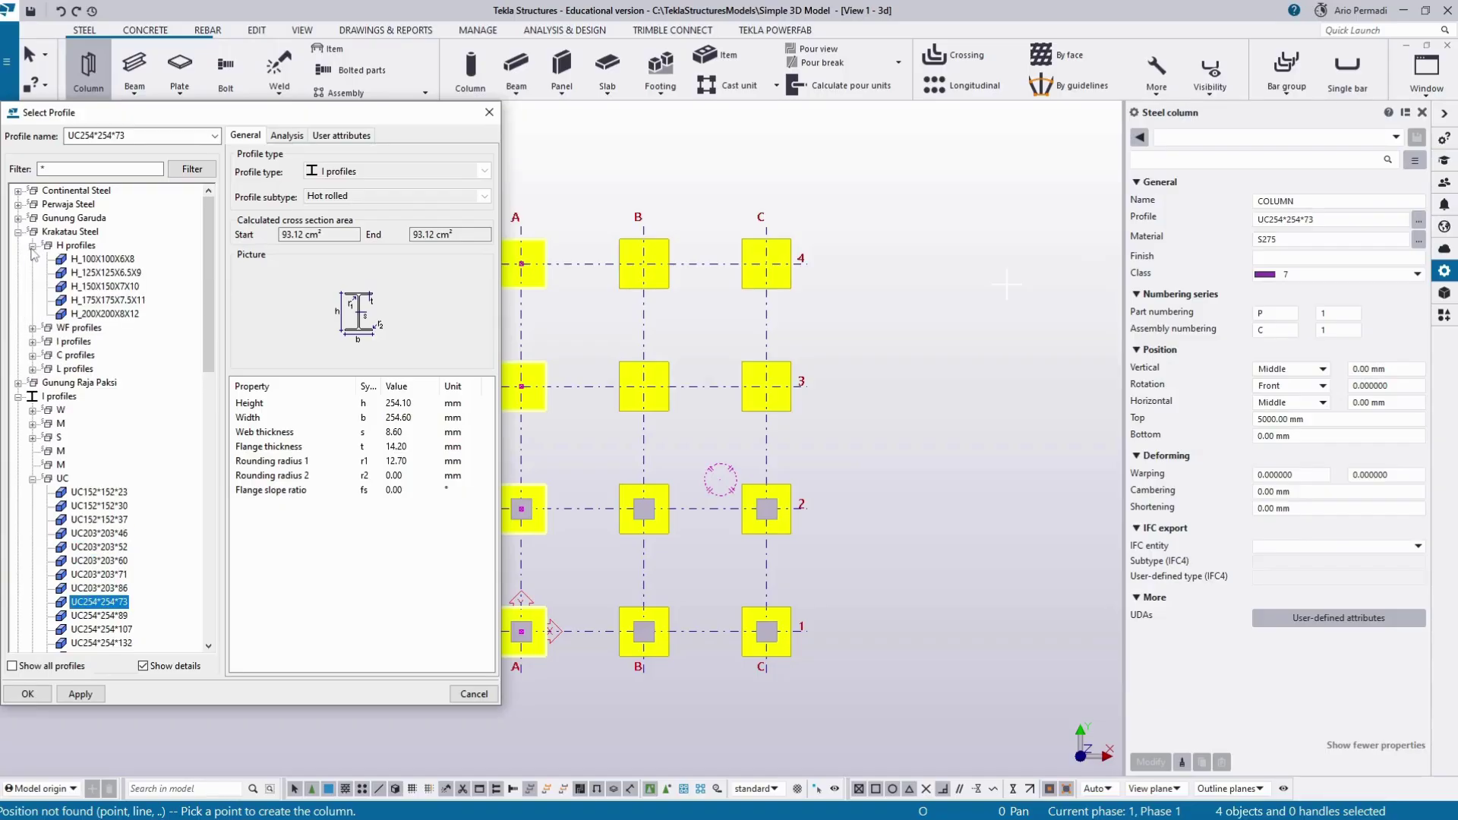
double_click(106, 287)
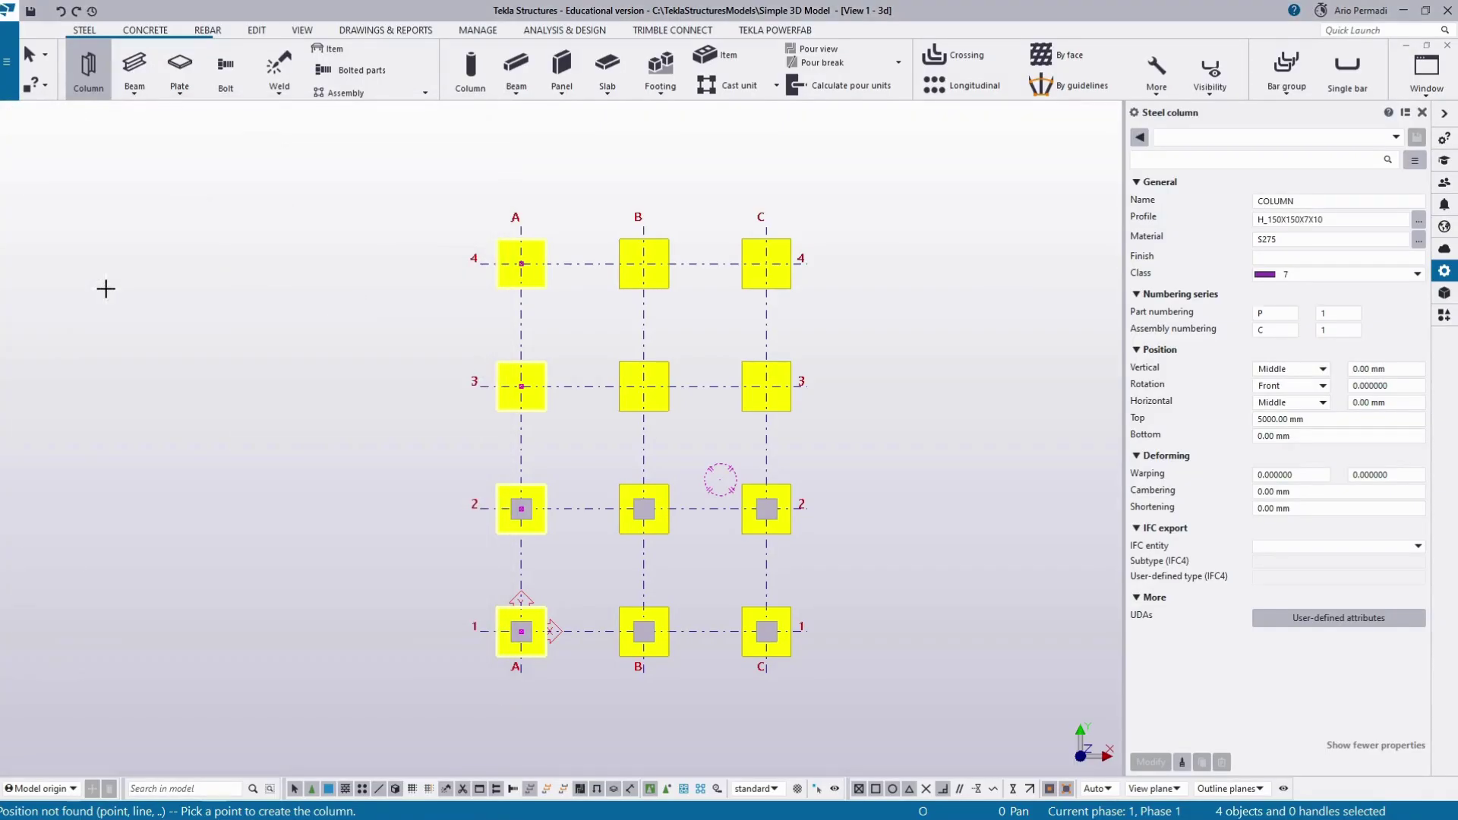
Step: Set the steel column's material to S355 with class 7
click(1419, 240)
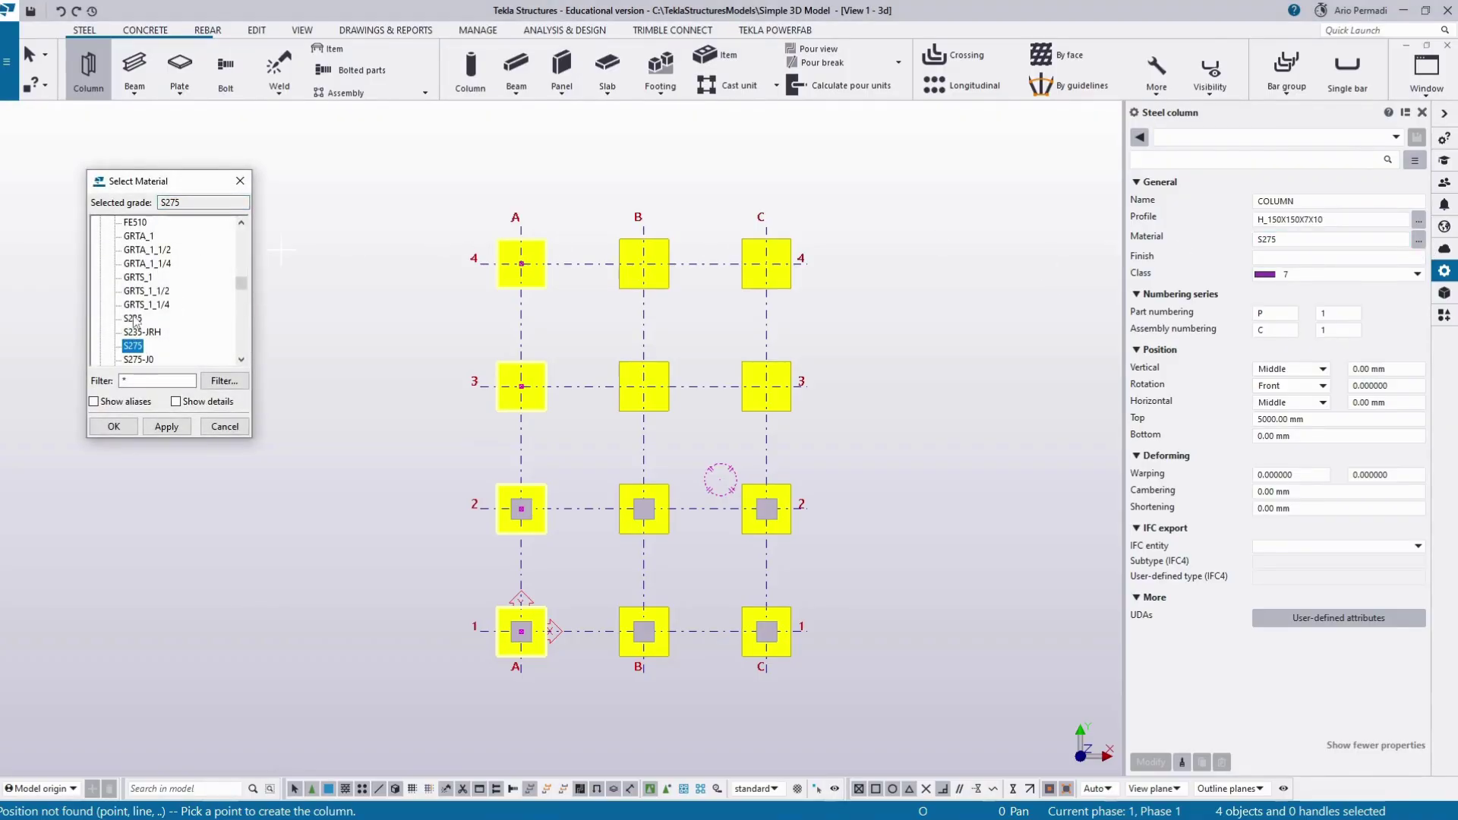
scroll(134, 321, down, 2)
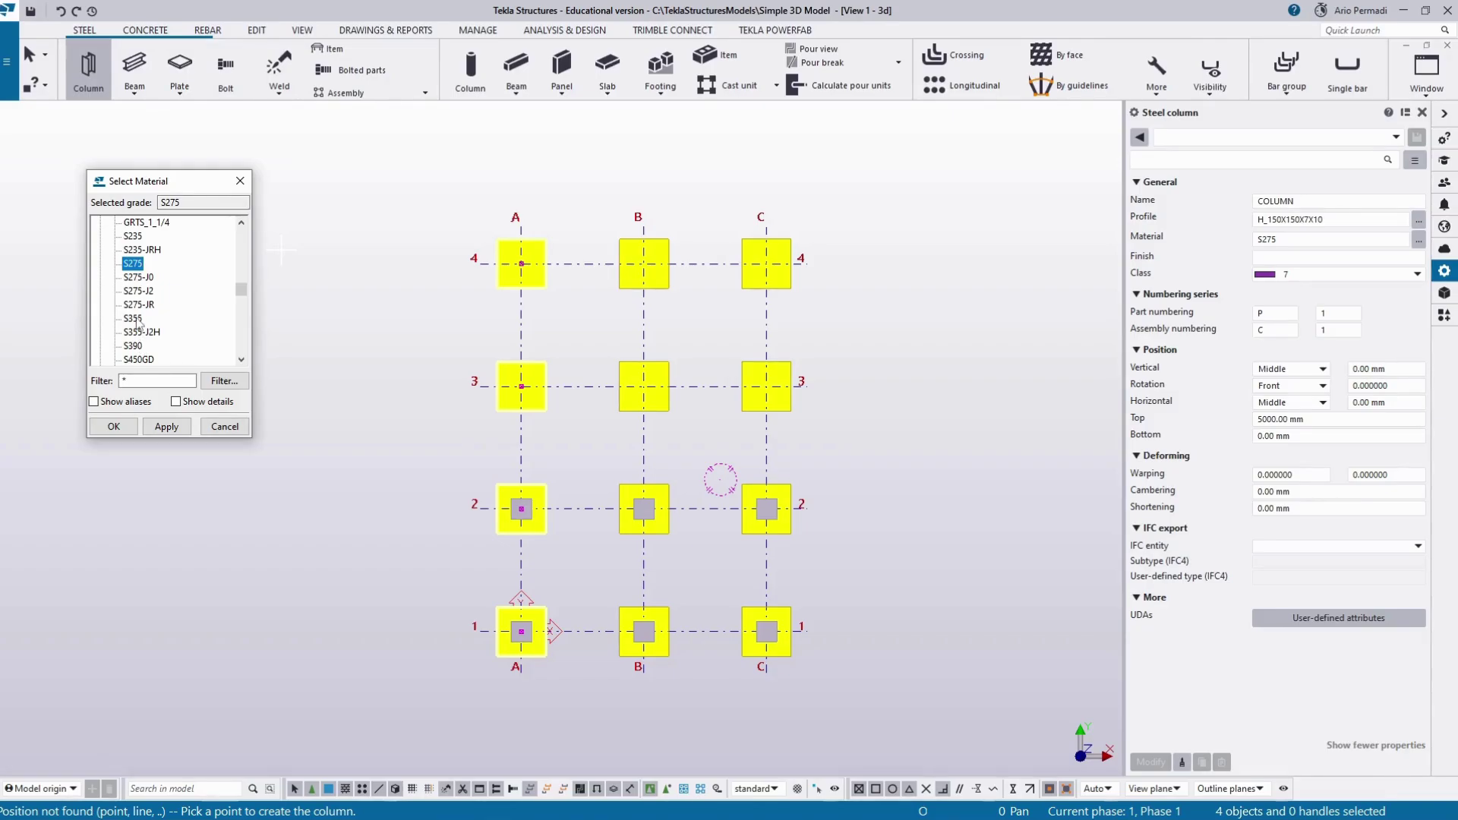
double_click(134, 319)
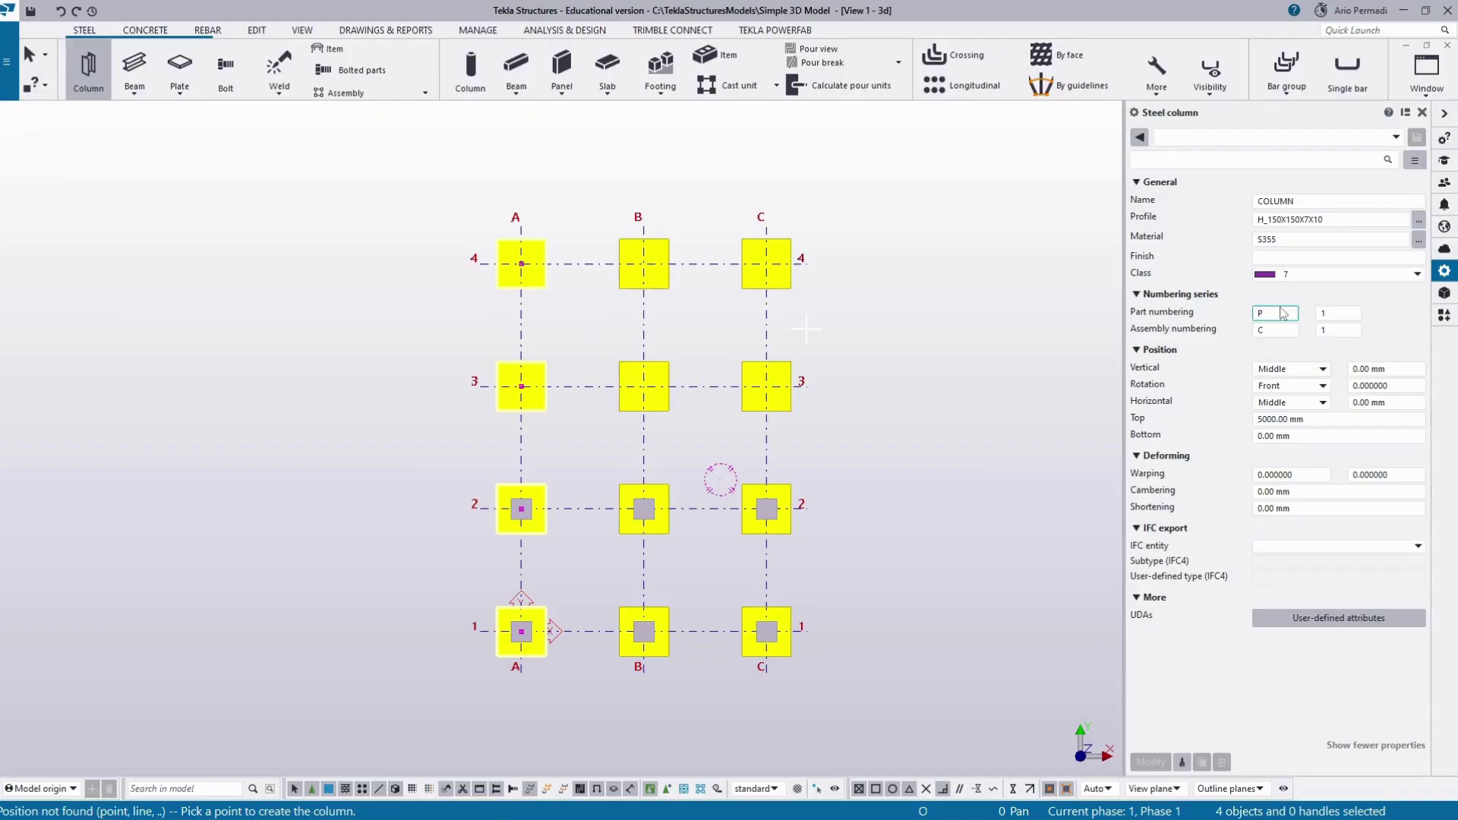
click(1327, 275)
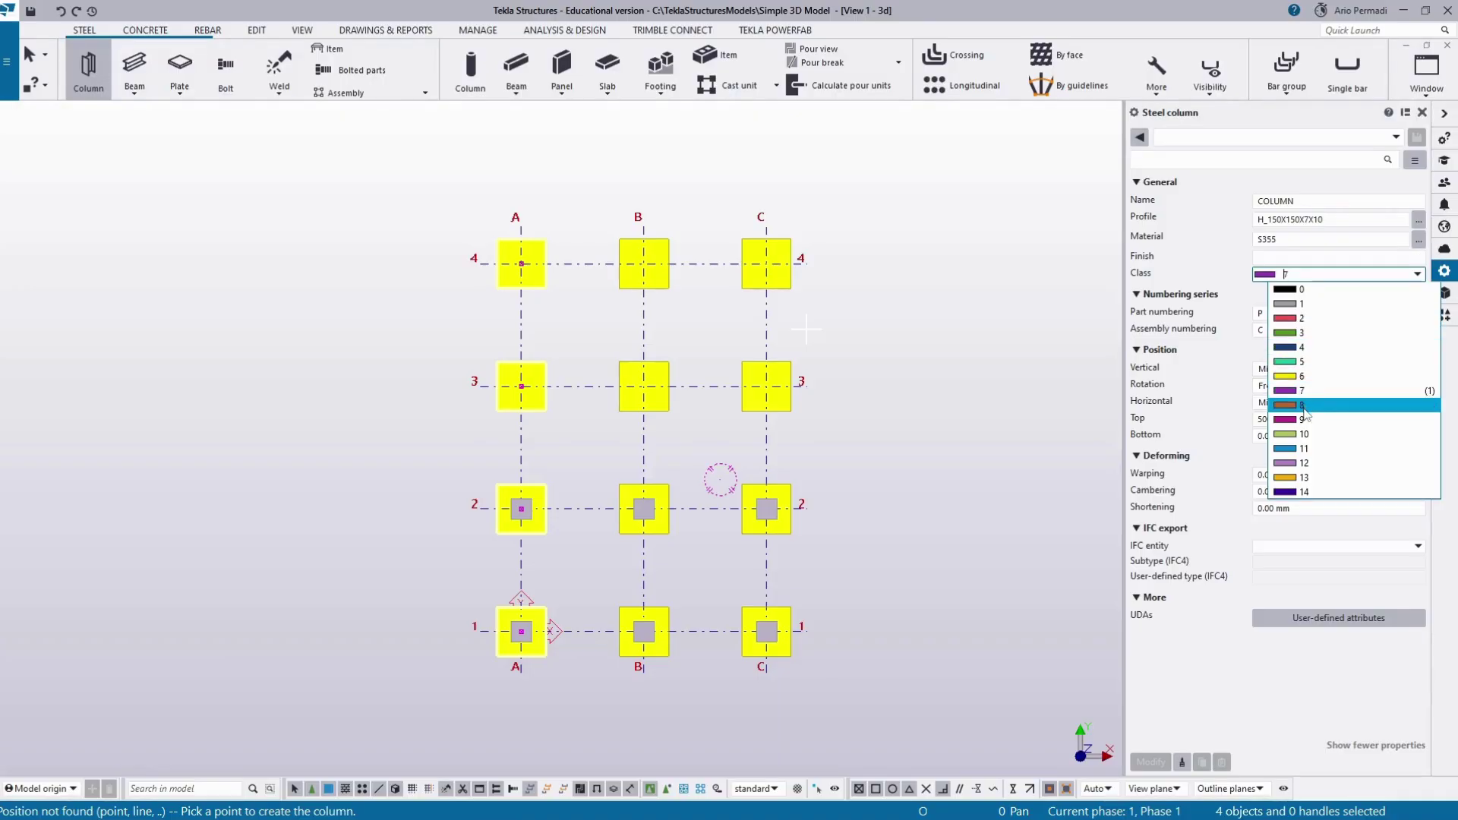
click(1308, 275)
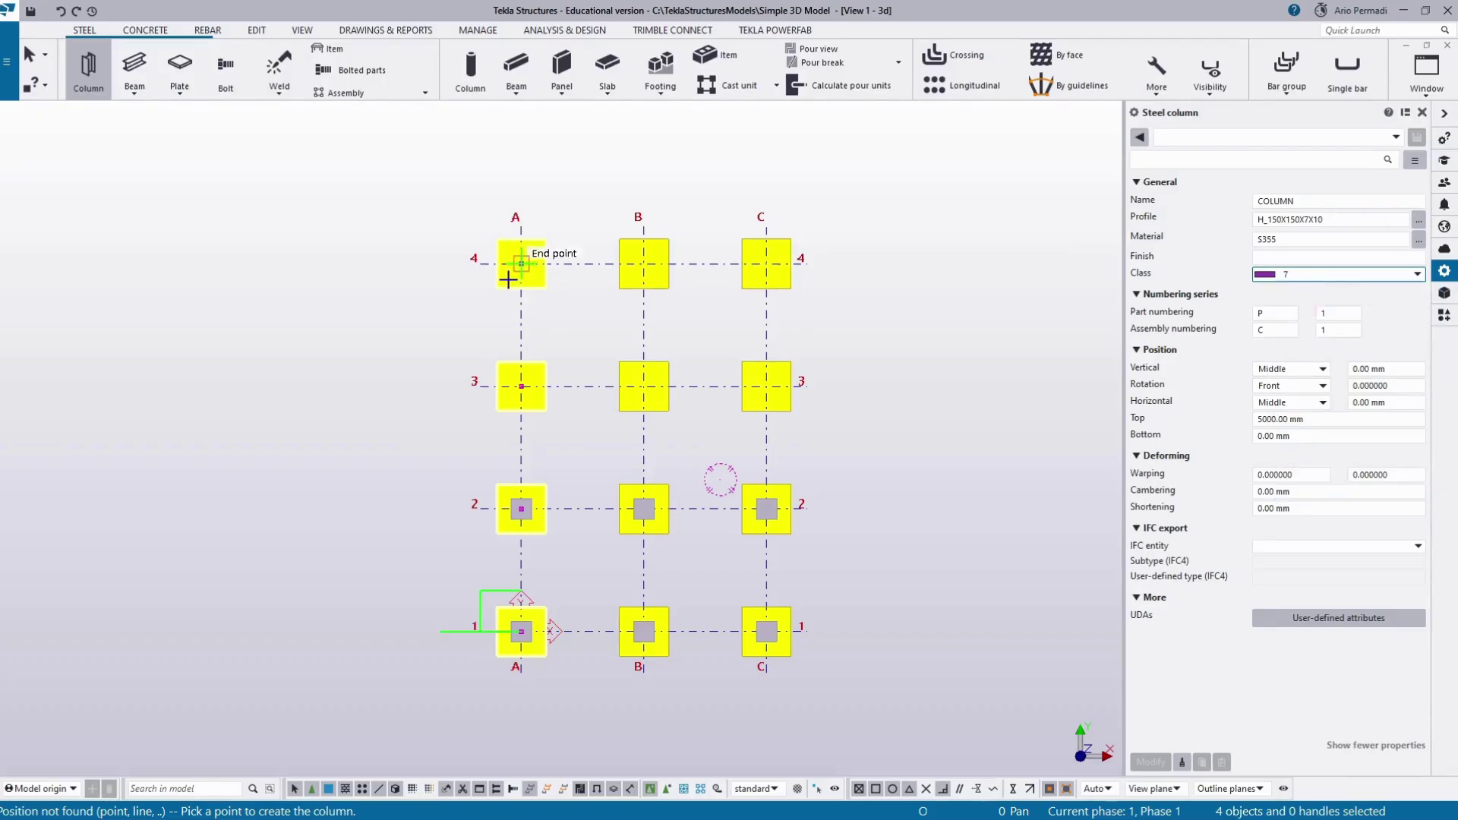
Step: Place six steel columns on the footings where grid lines A, B and C cross lines 3 and 4
click(521, 387)
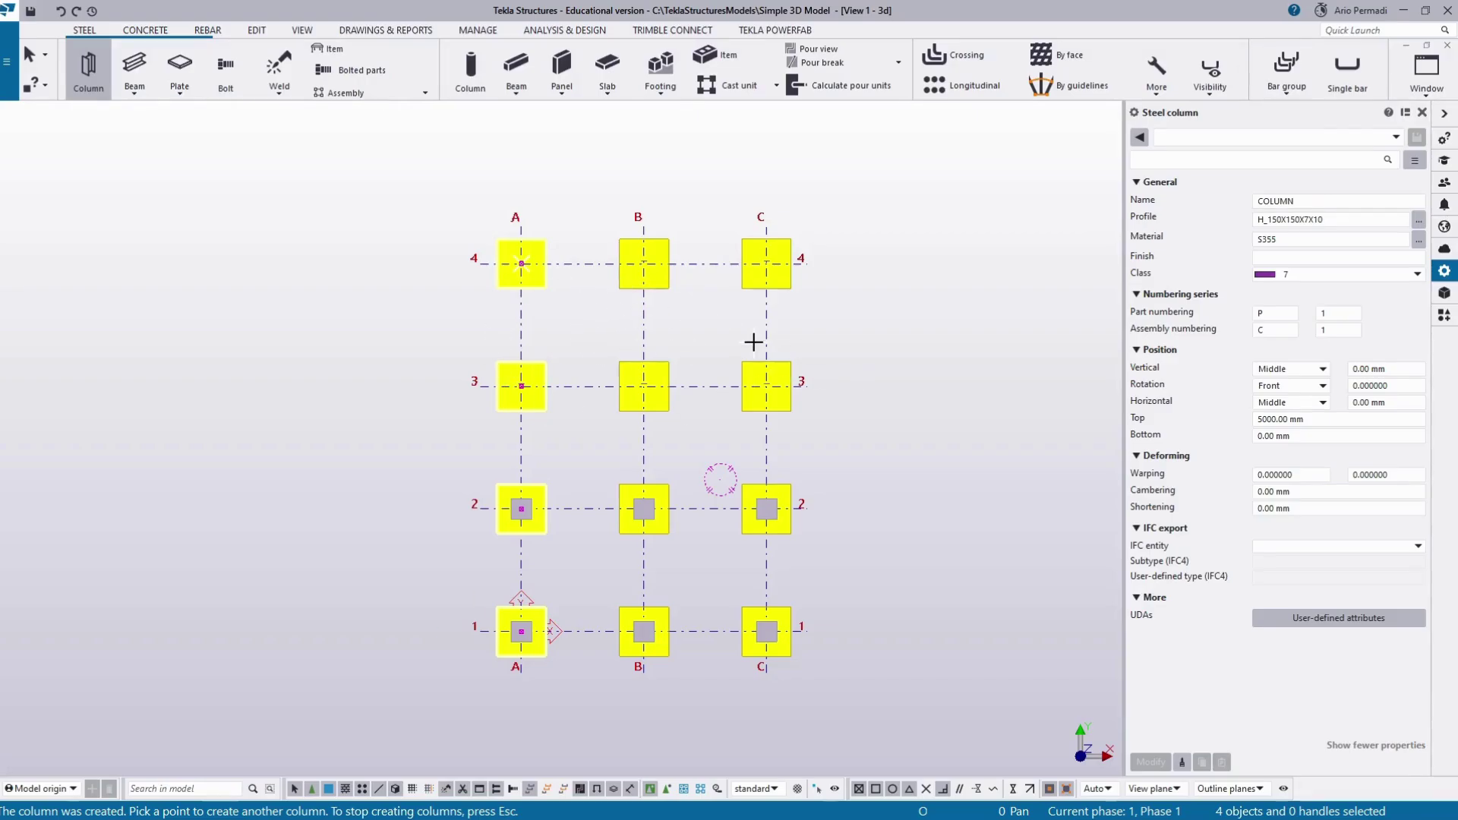
key(Escape)
Step: Examine the steel columns up close in plan and all concrete and steel columns from several 3D angles
scroll(772, 381, up, 3)
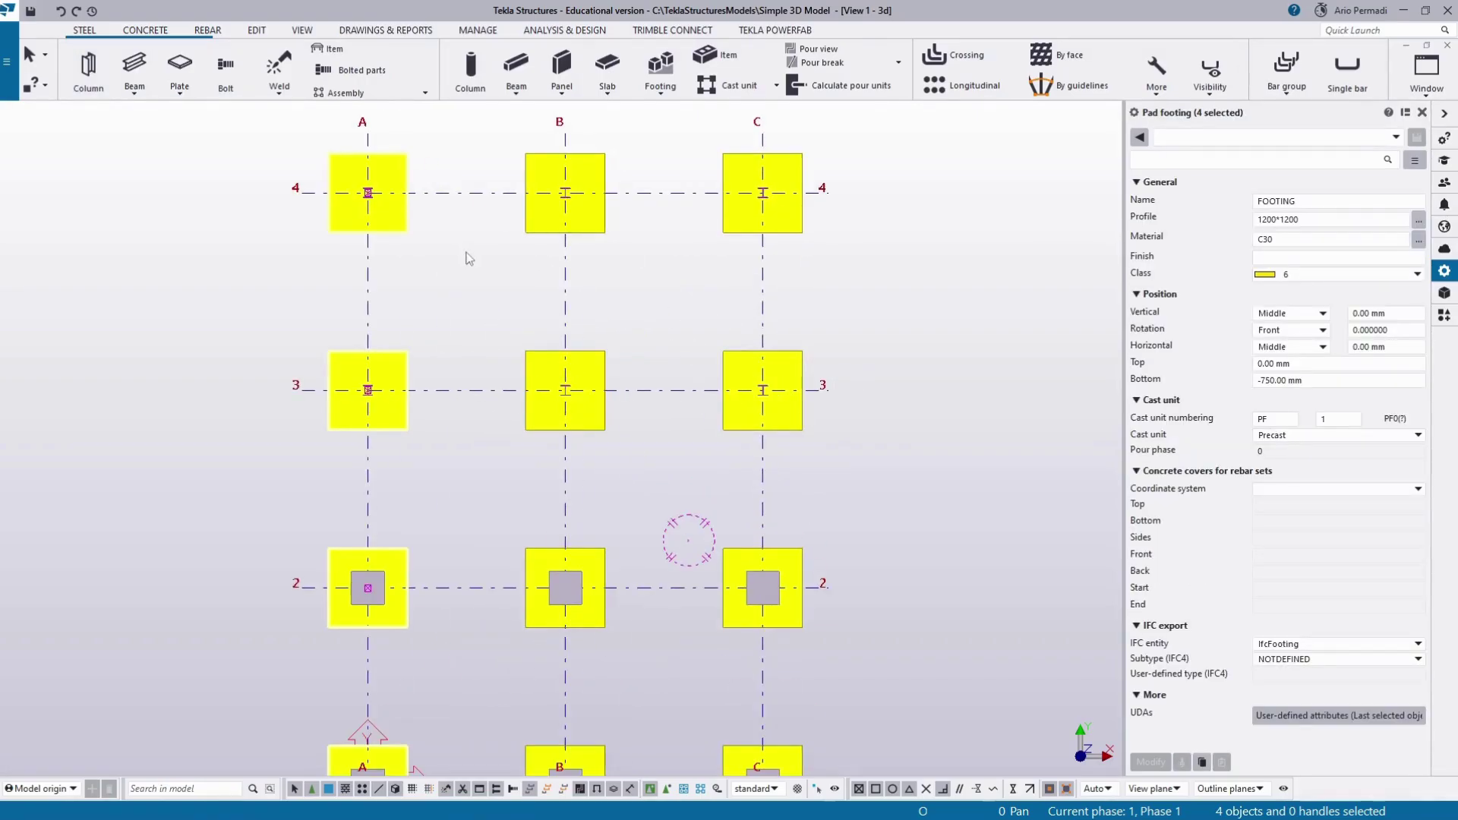
middle_drag(471, 258, 544, 353)
scroll(452, 414, up, 2)
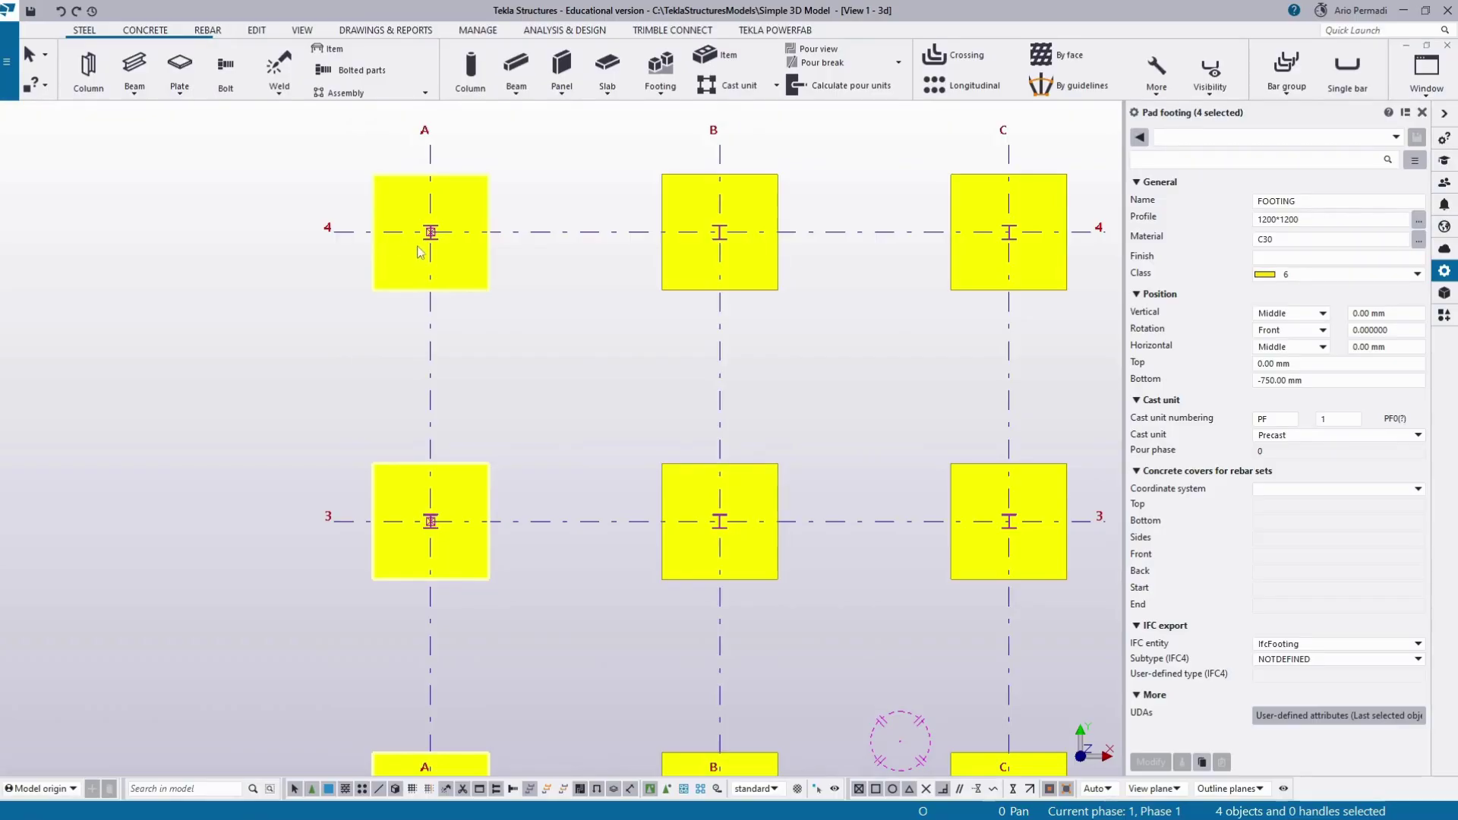
scroll(479, 338, down, 5)
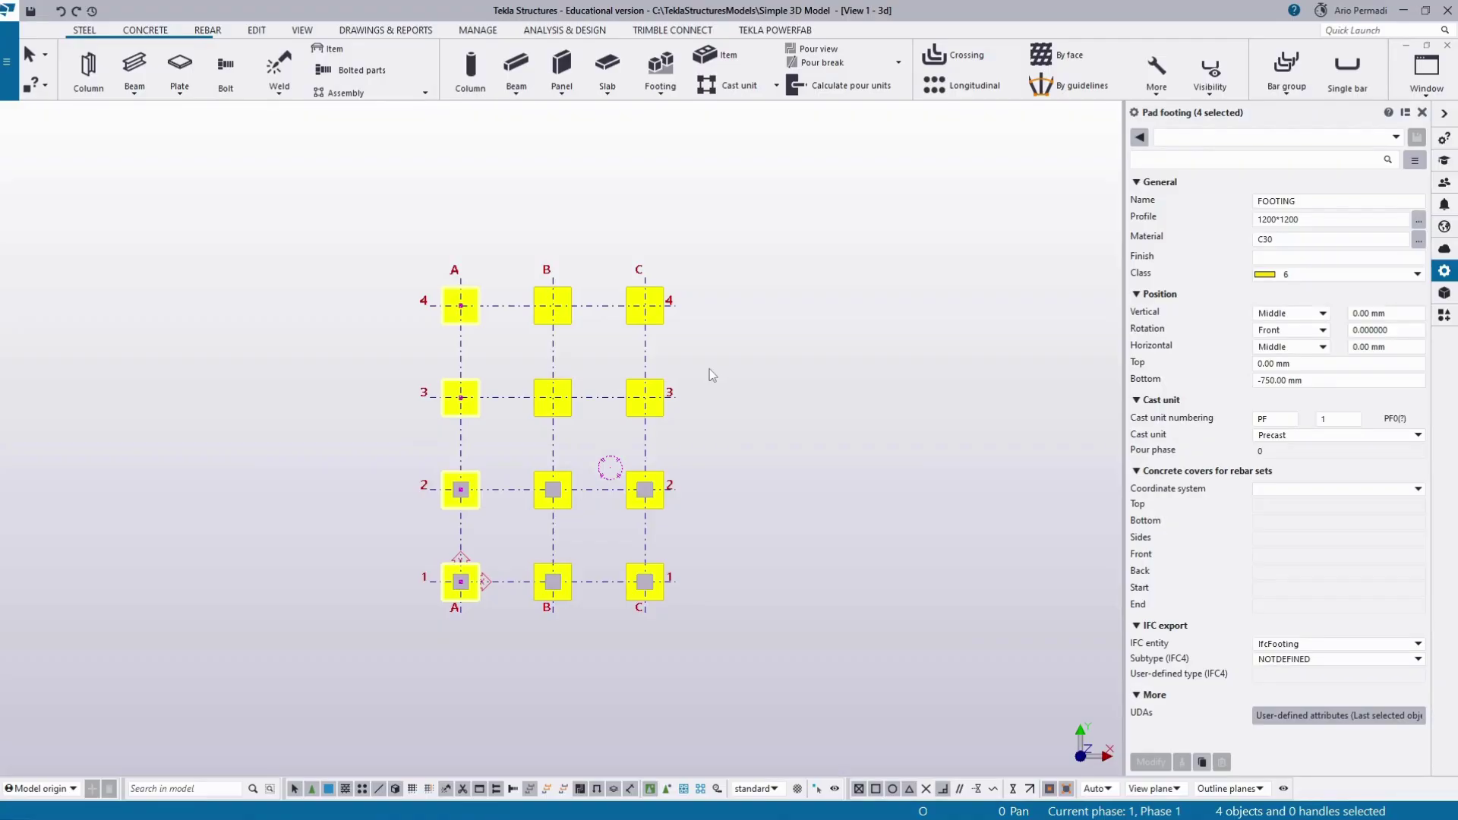
scroll(713, 380, down, 1)
ctrl+middle_drag(728, 403, 646, 228)
scroll(769, 176, up, 2)
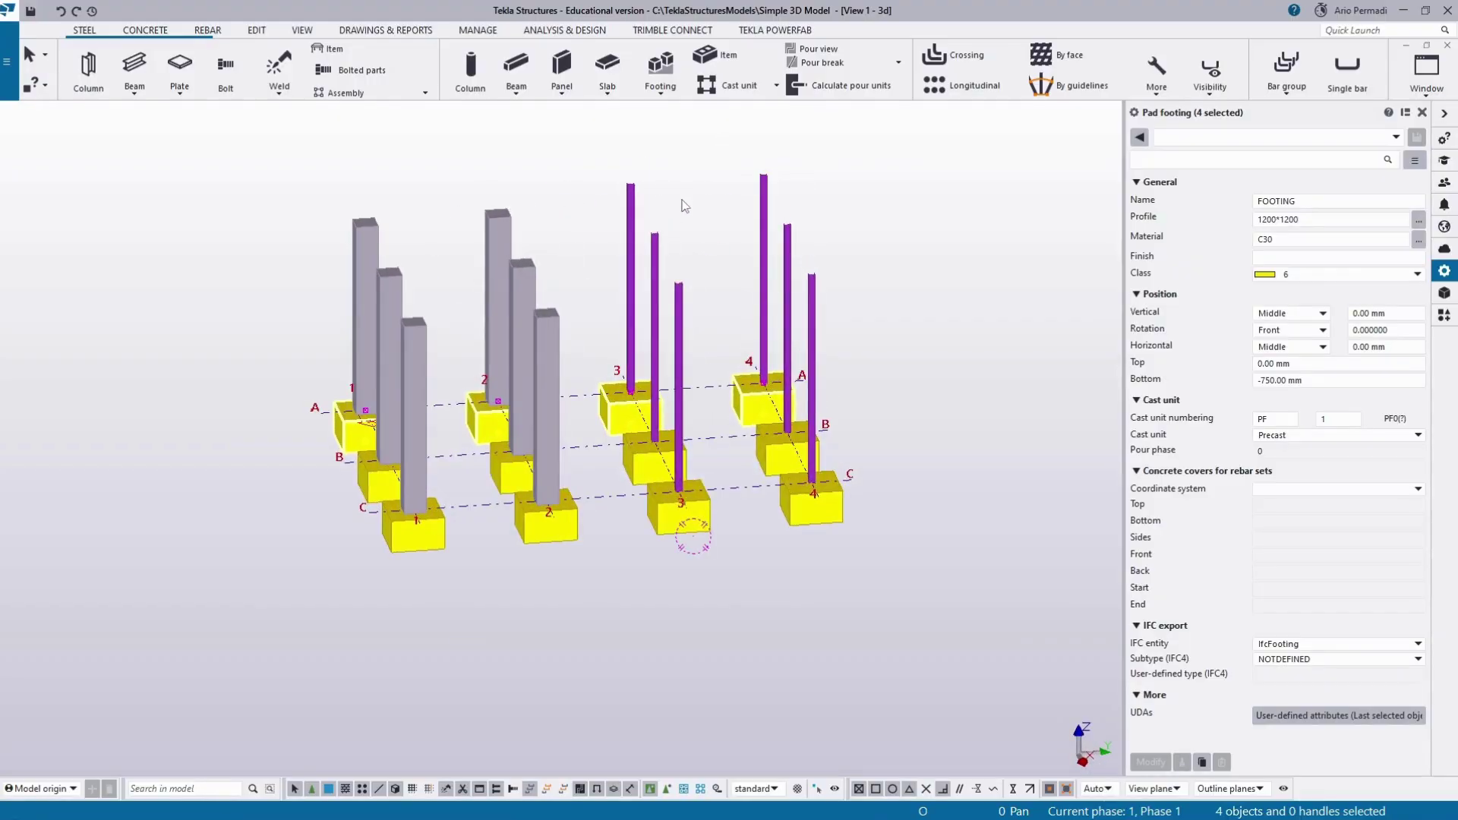
scroll(685, 205, up, 1)
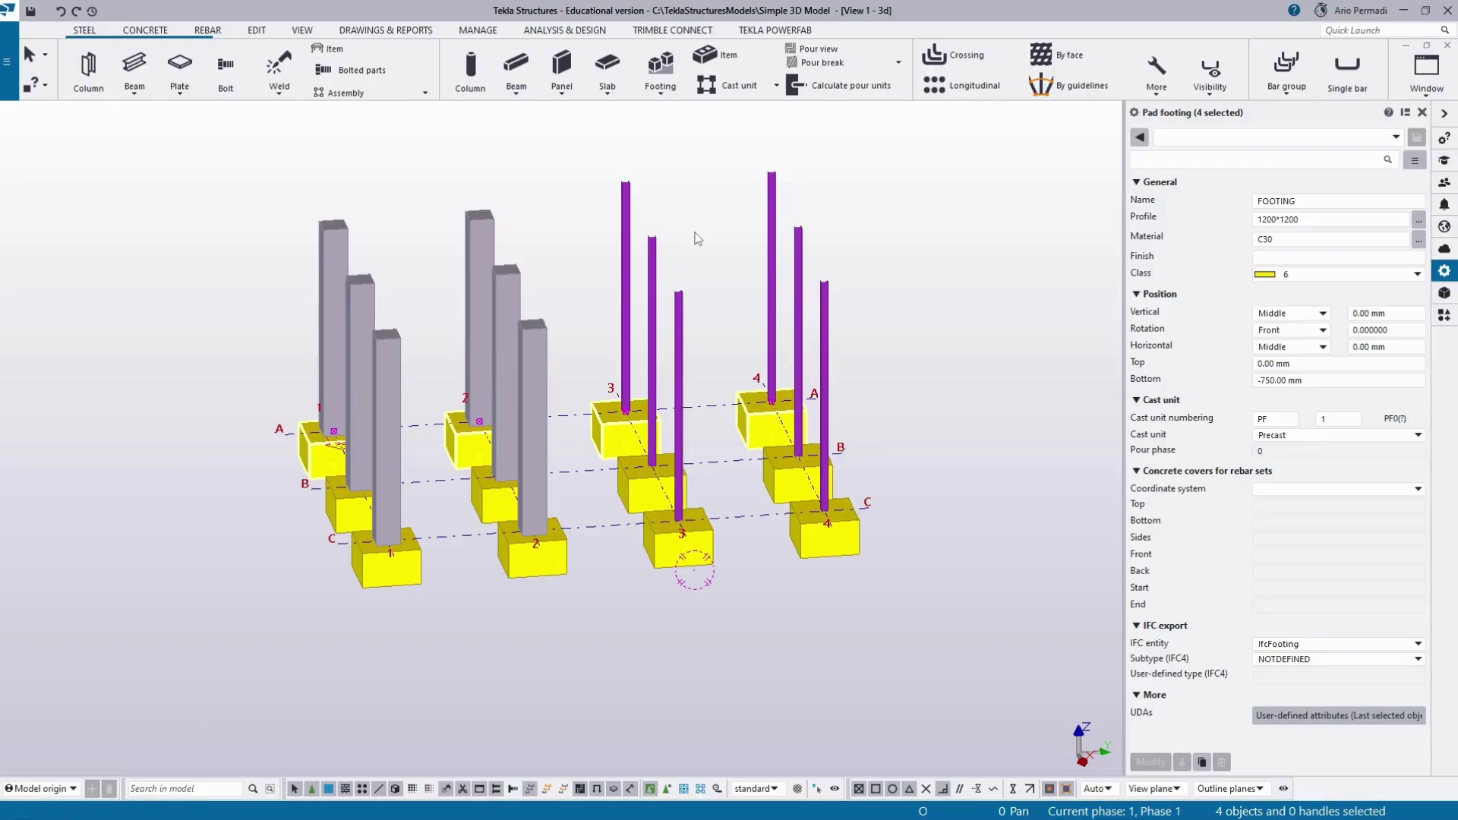
ctrl+middle_drag(697, 237, 662, 292)
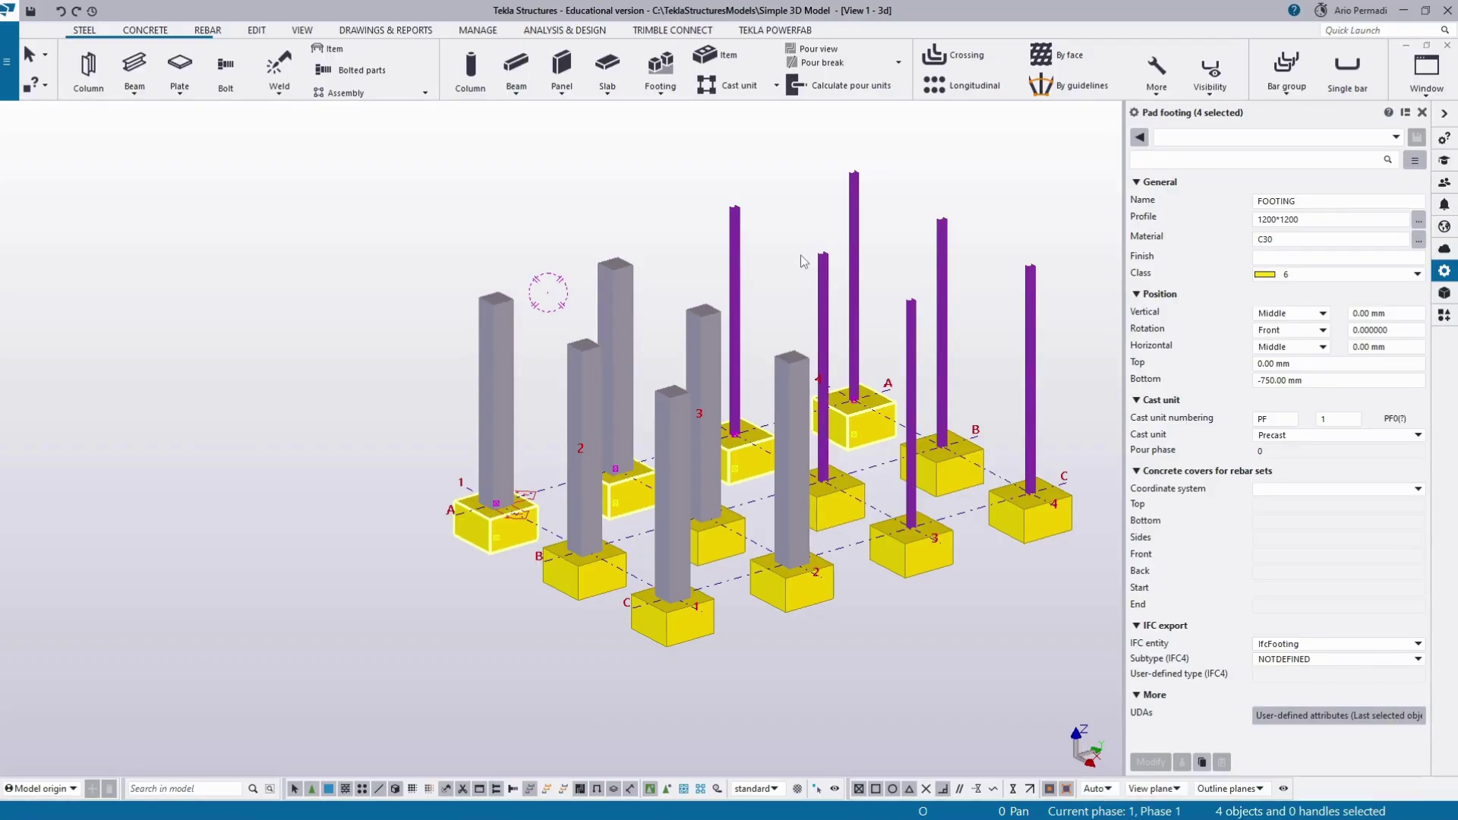
Step: Start creating a concrete beam in the plan view and set its profile to 400*400
key(ctrl+p)
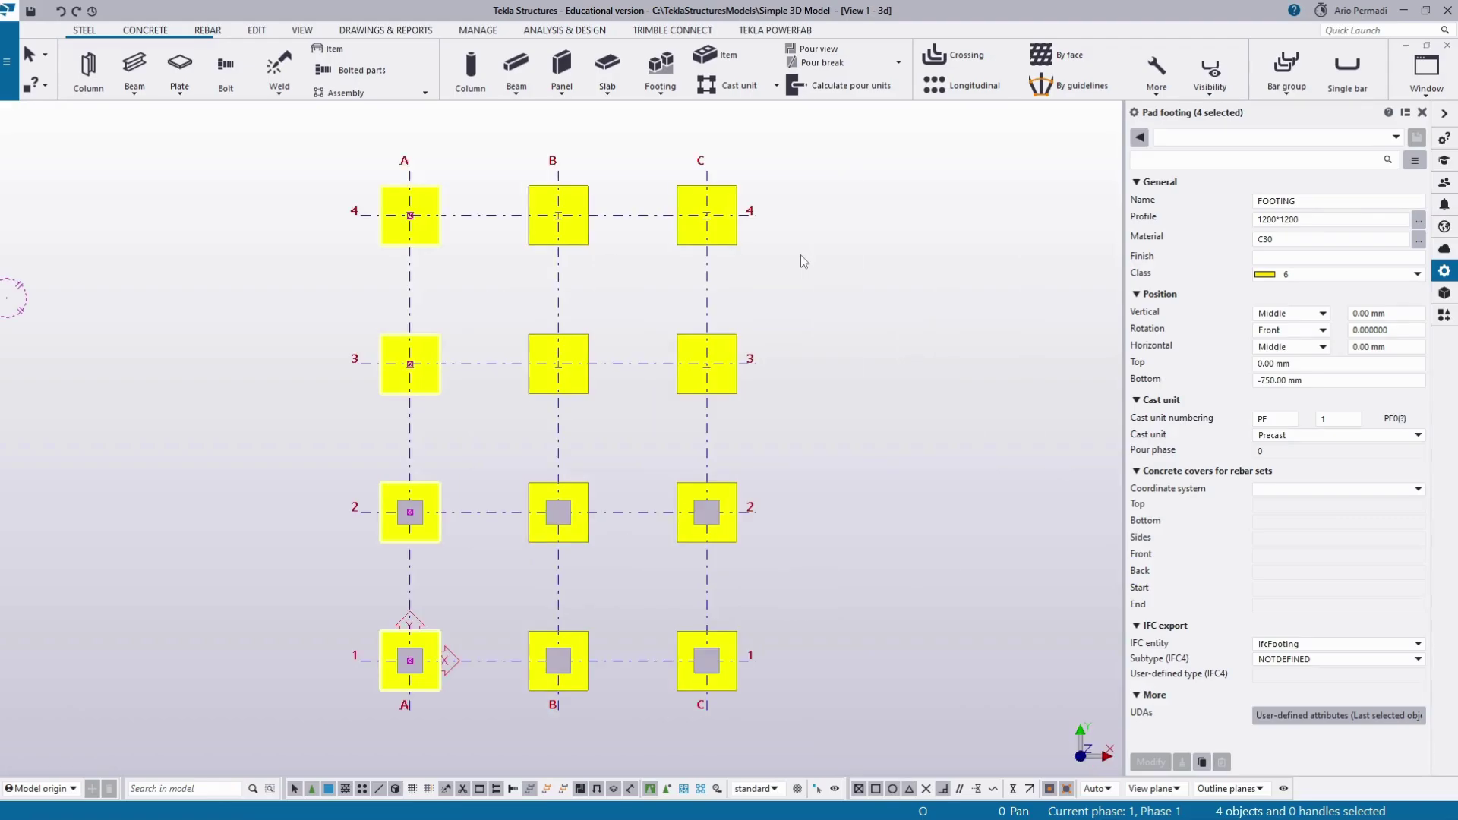
scroll(804, 254, down, 2)
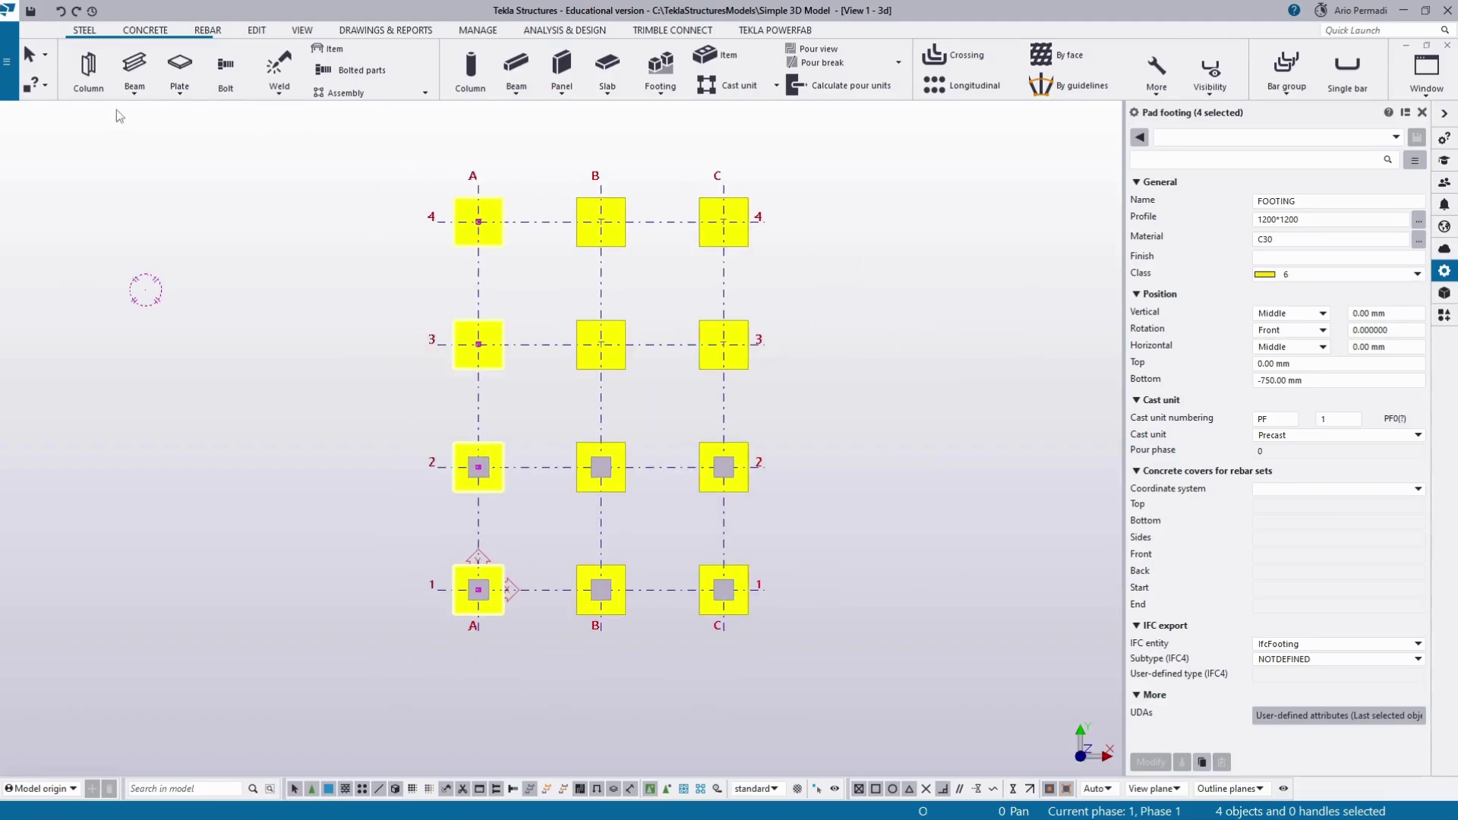
click(146, 31)
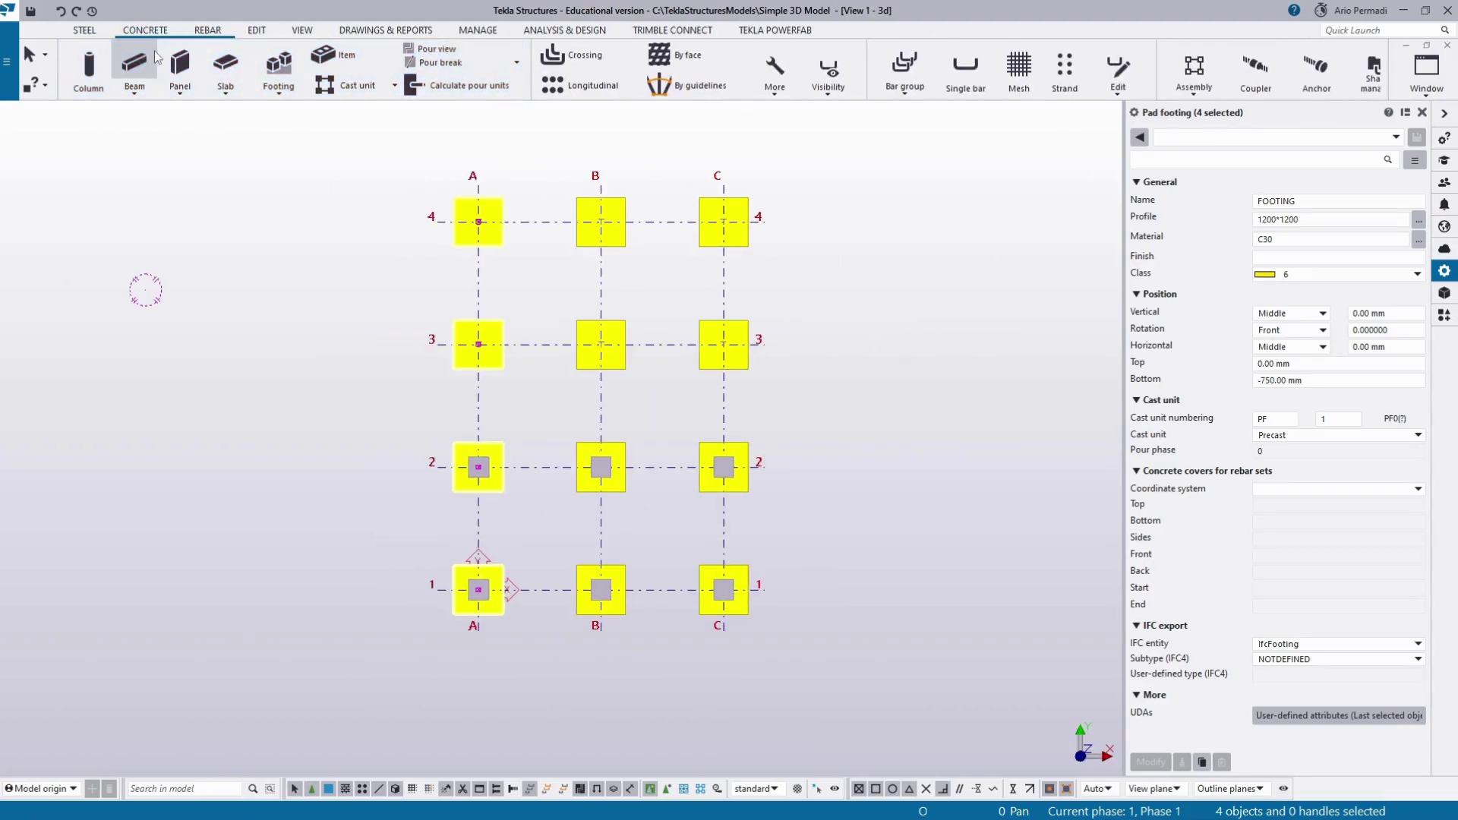
click(137, 95)
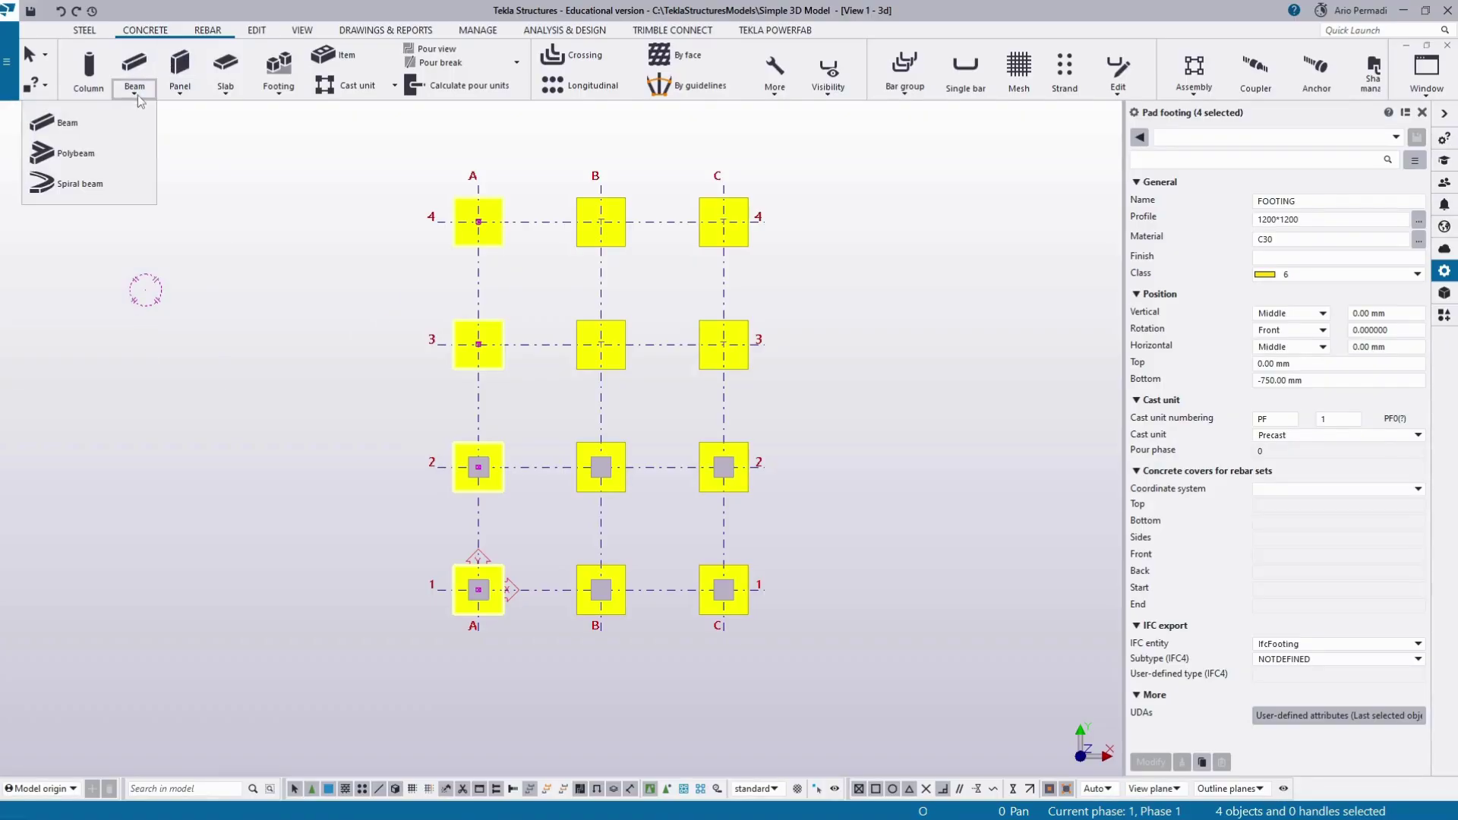
click(102, 129)
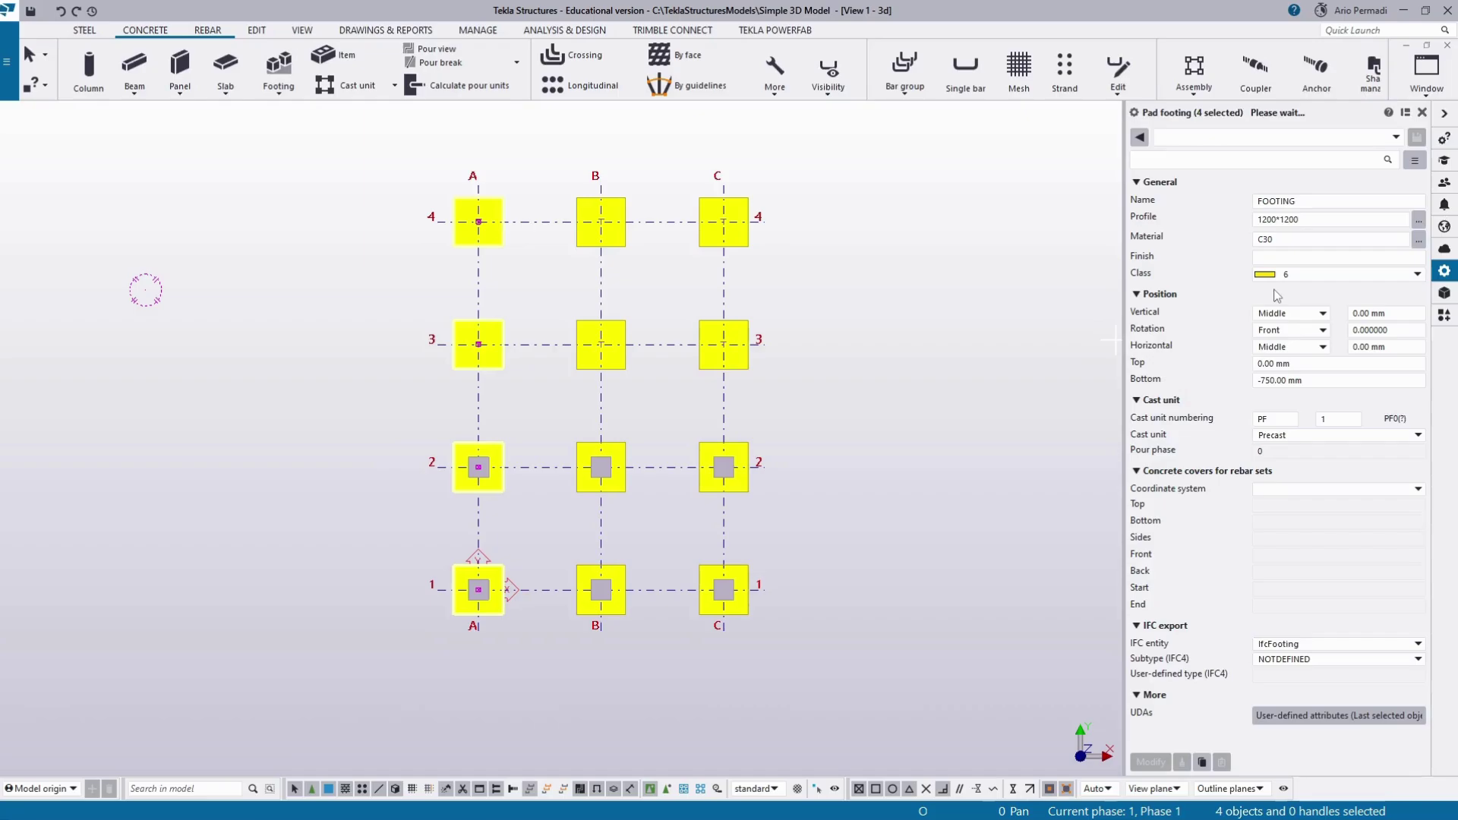
click(1291, 220)
click(1300, 221)
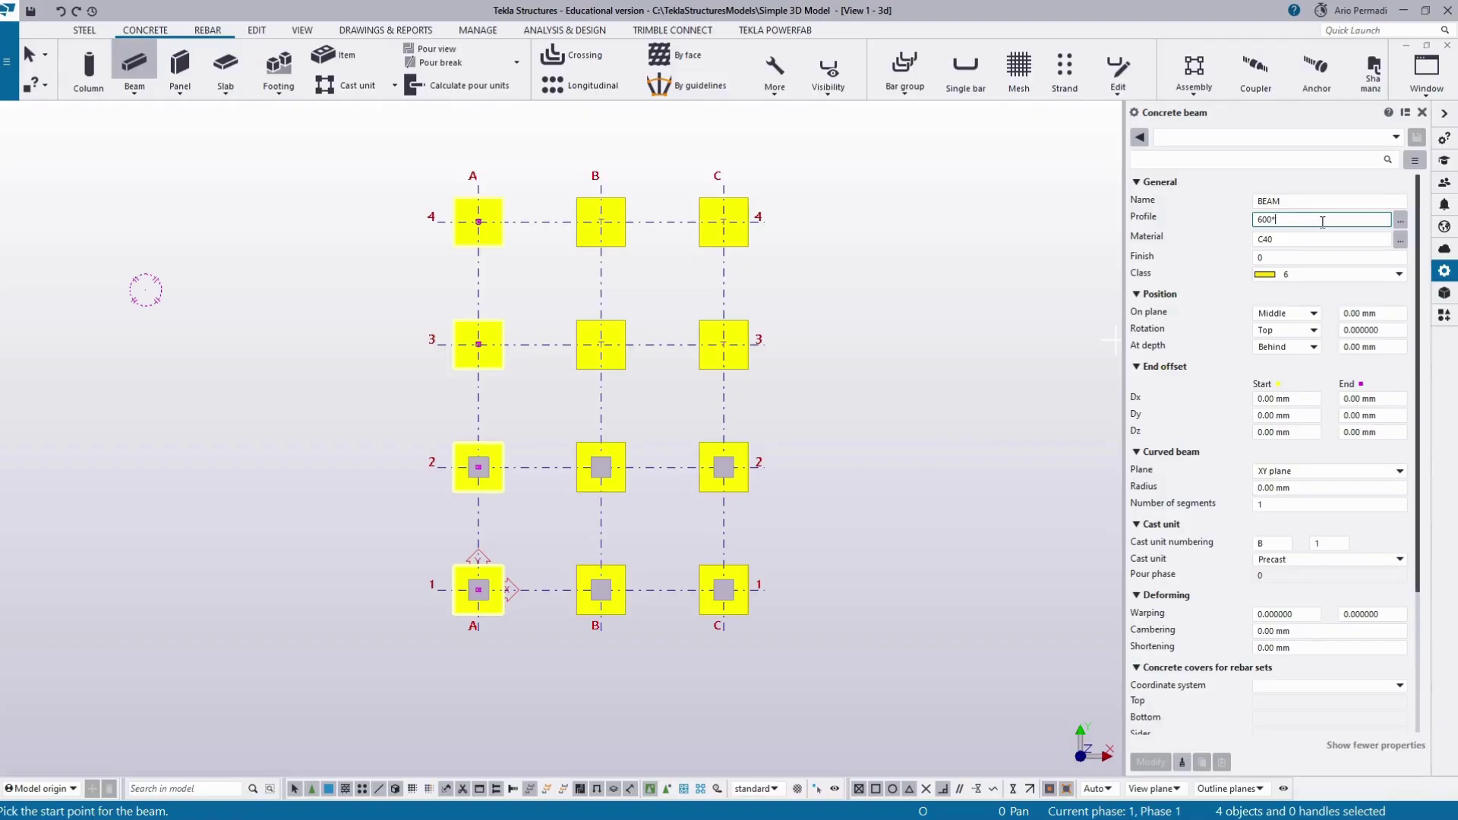
key(BackSpace)
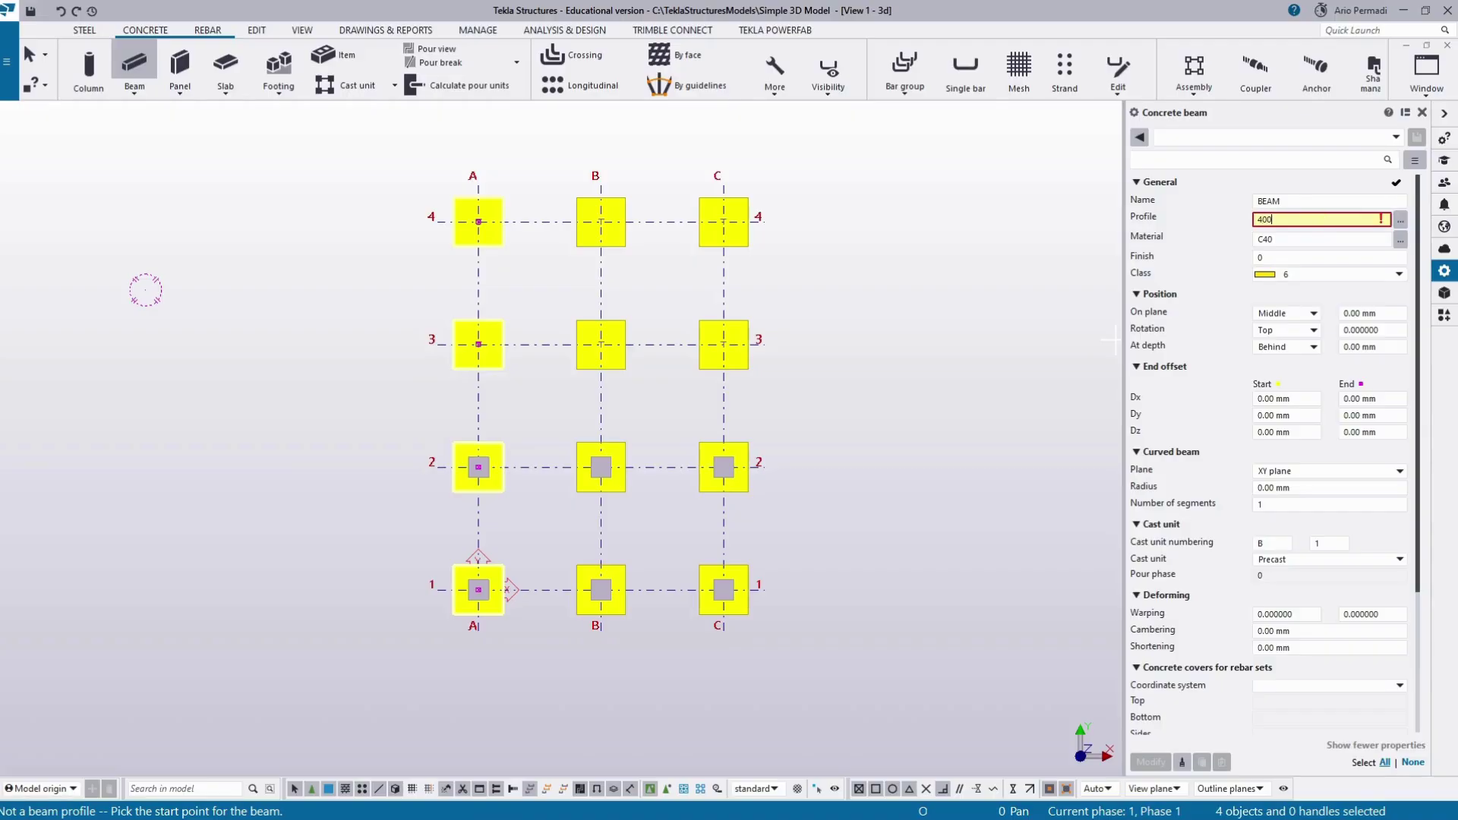
text(*)
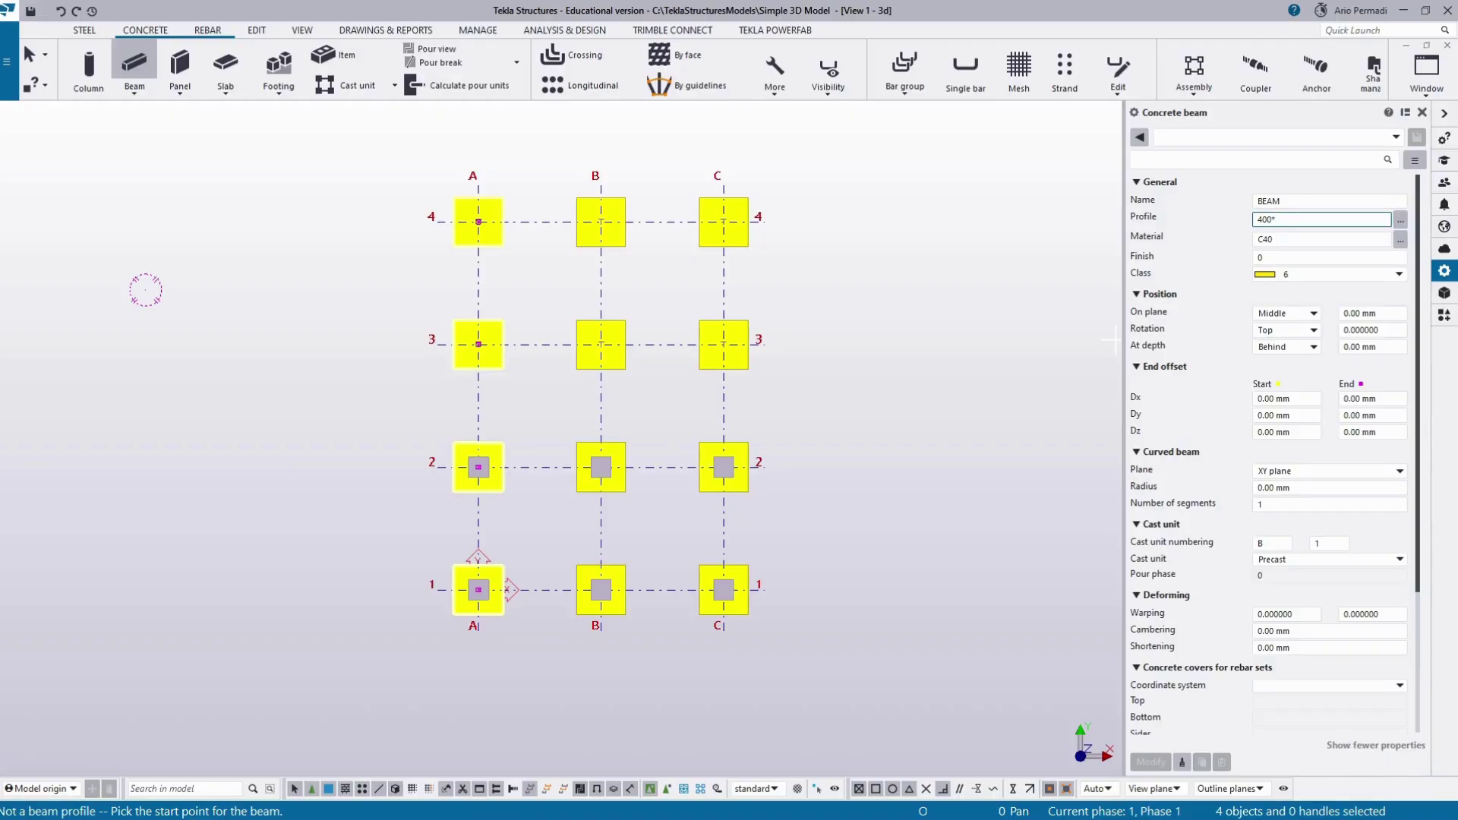
Step: Set the concrete beam's material to C30 and its class to 9
click(1400, 240)
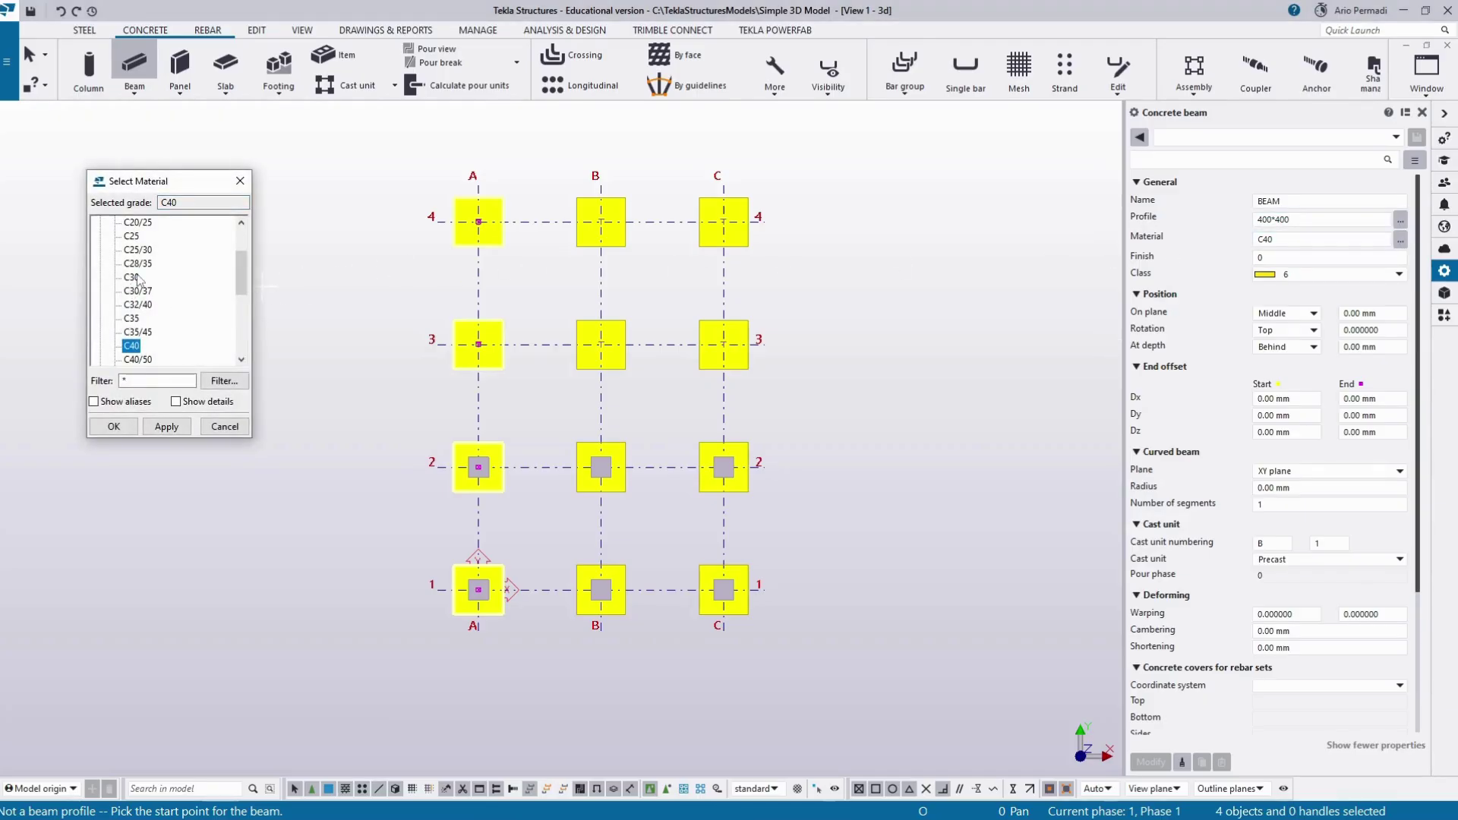
double_click(135, 276)
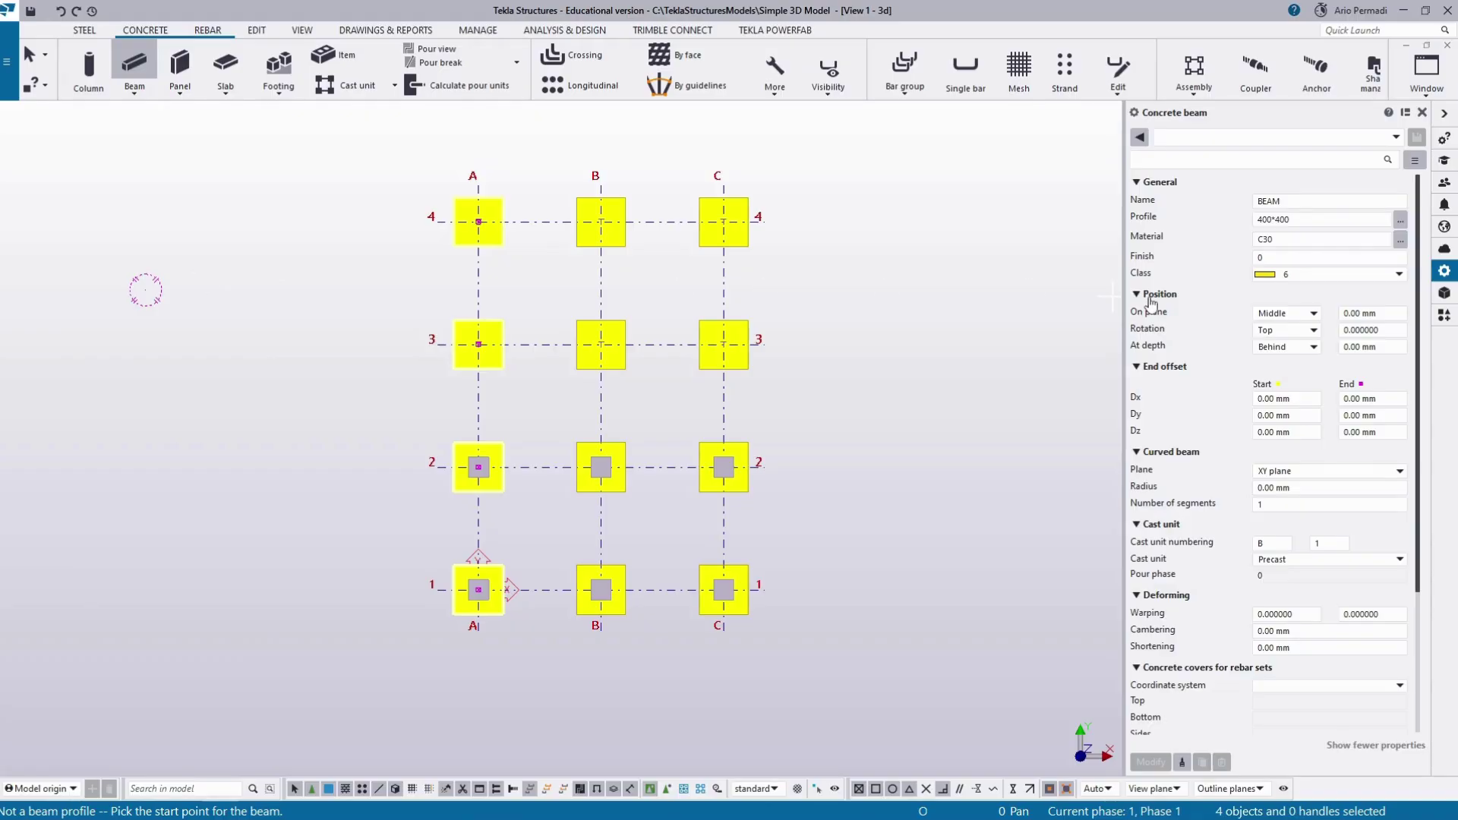
click(1326, 275)
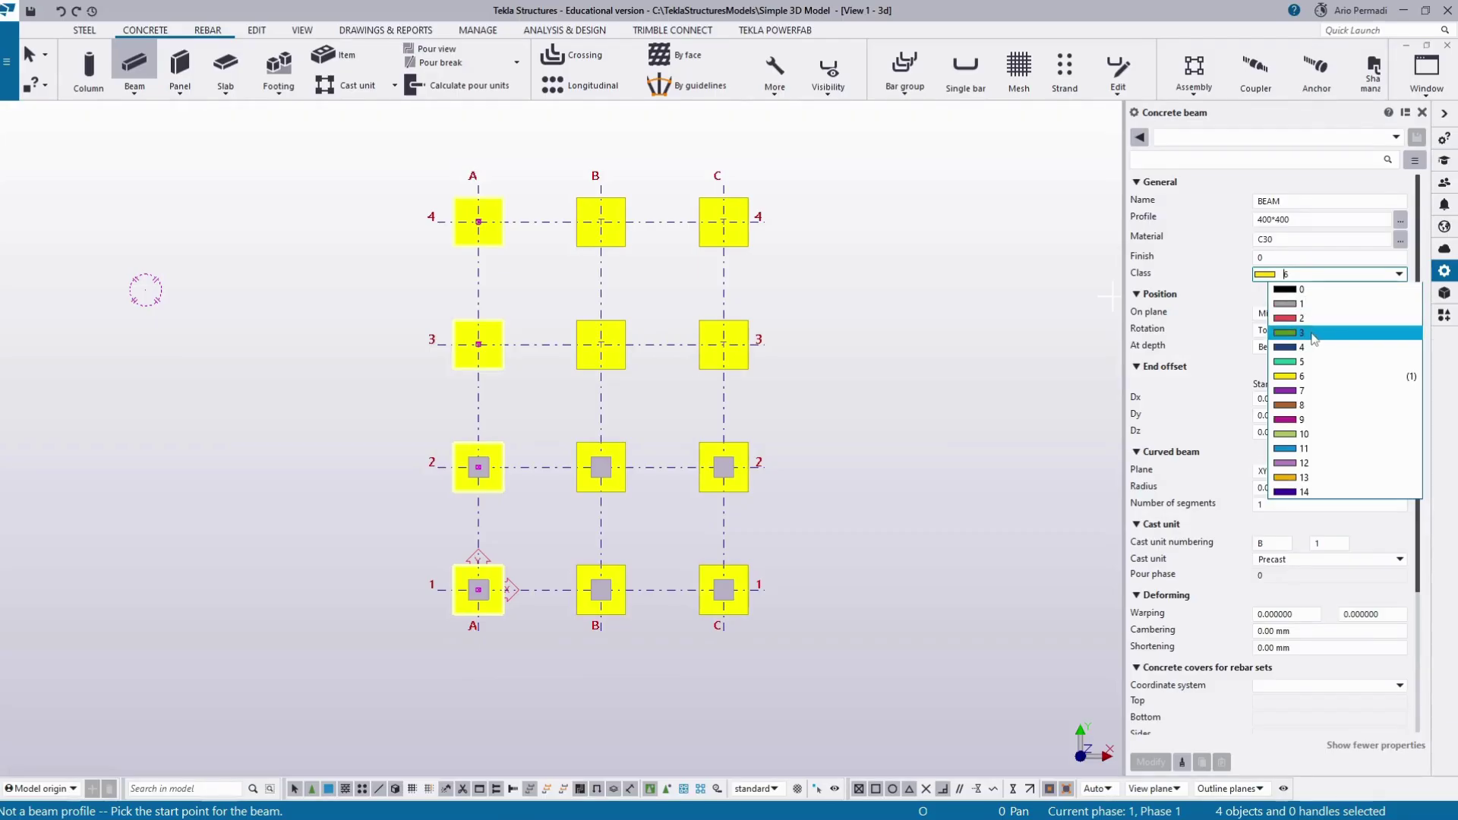
click(1315, 426)
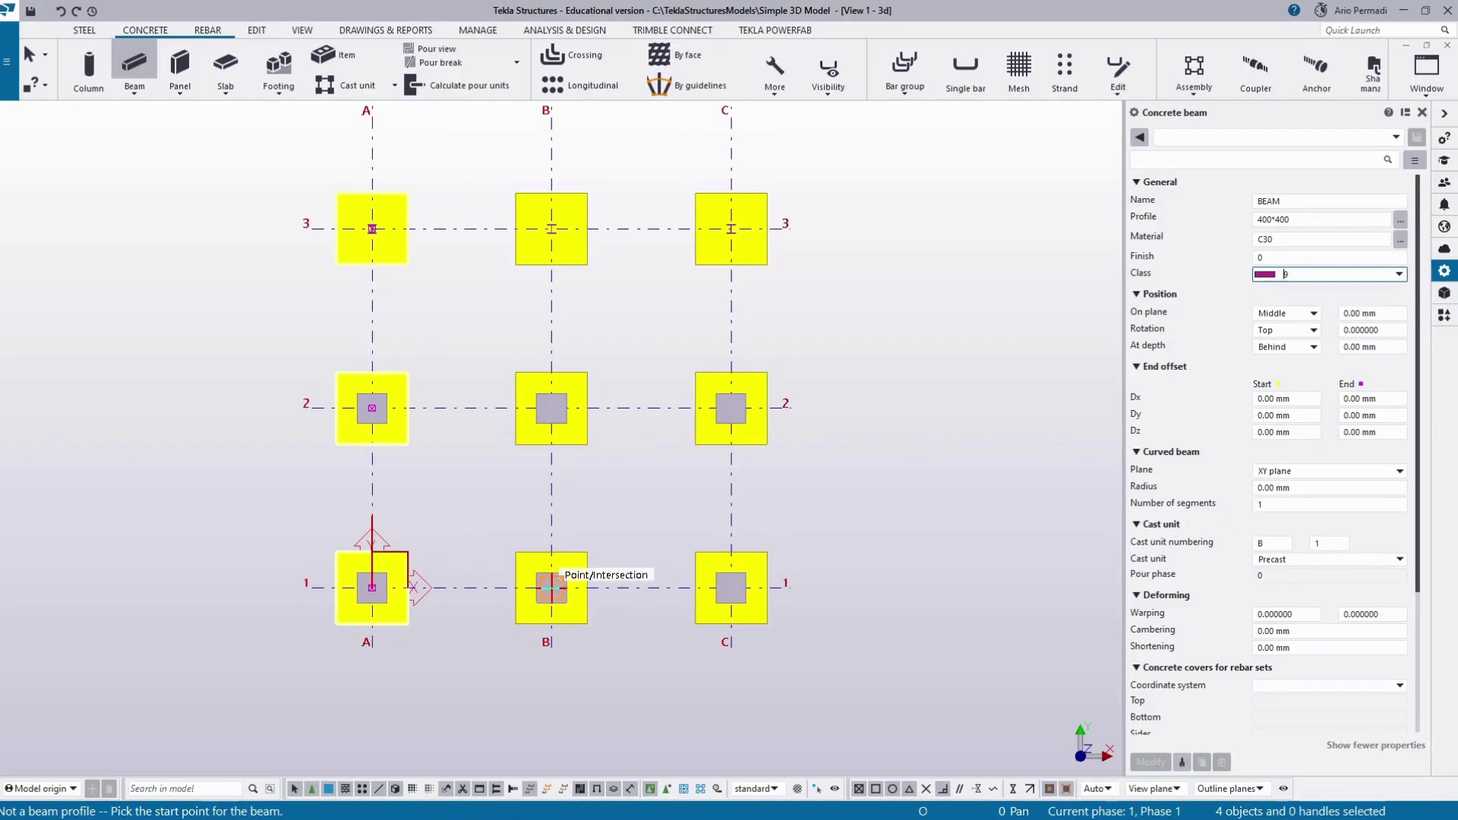
Step: Try to place the concrete beam in plan along line 1, from the face of column C to the face of column B
scroll(568, 600, up, 2)
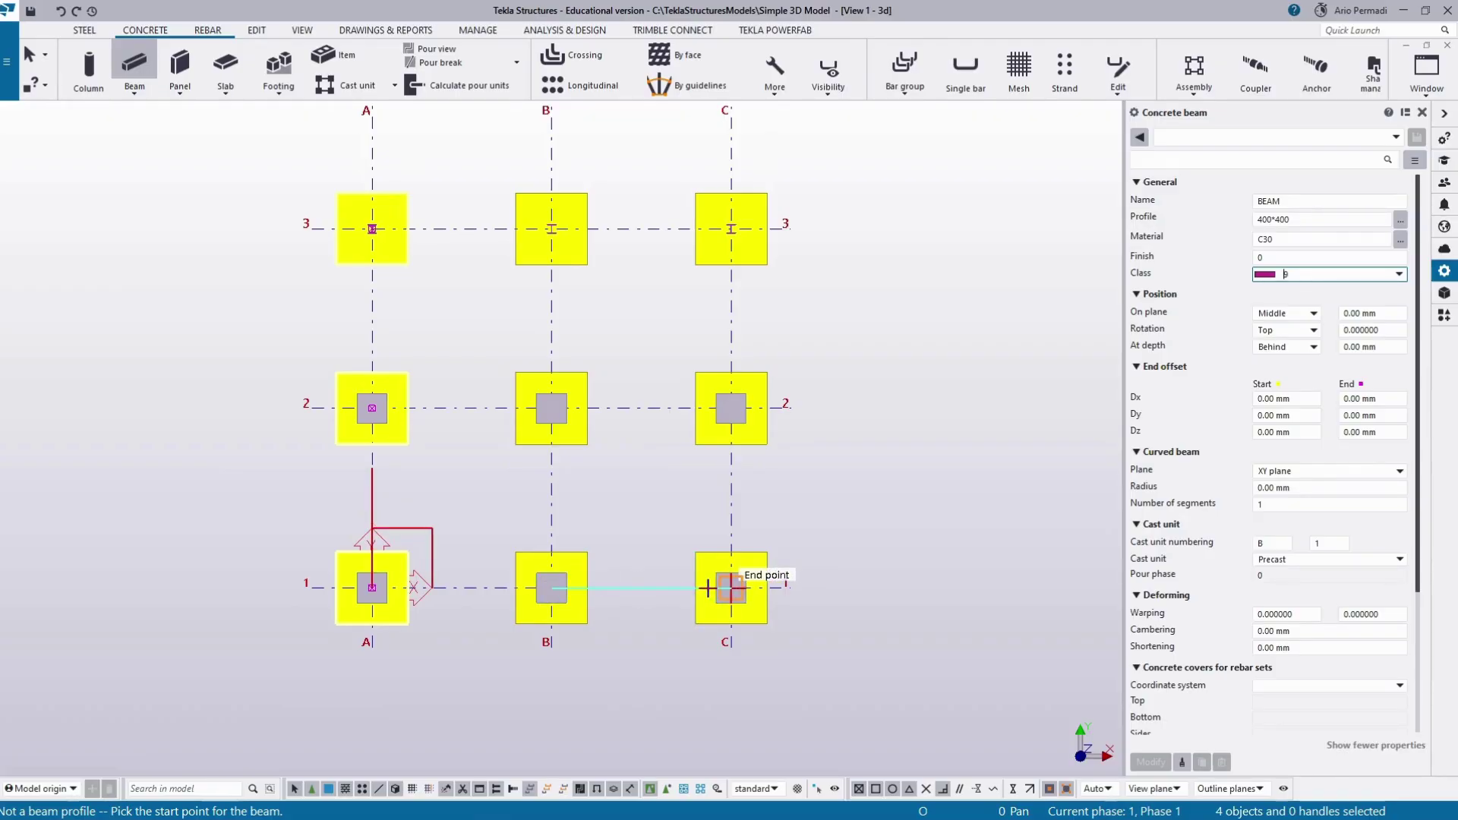
ctrl+middle_drag(714, 589, 709, 541)
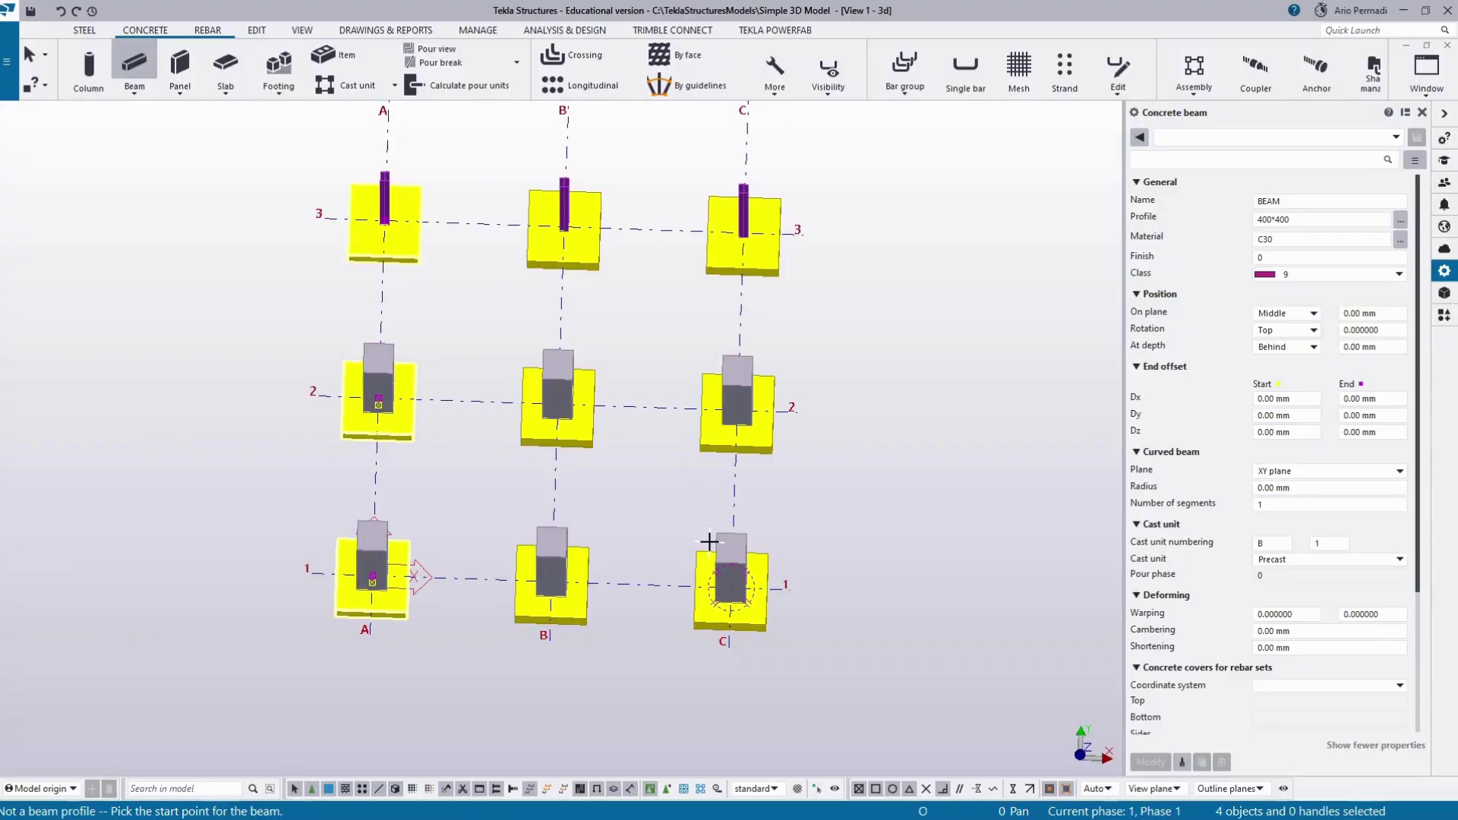
key(ctrl+p)
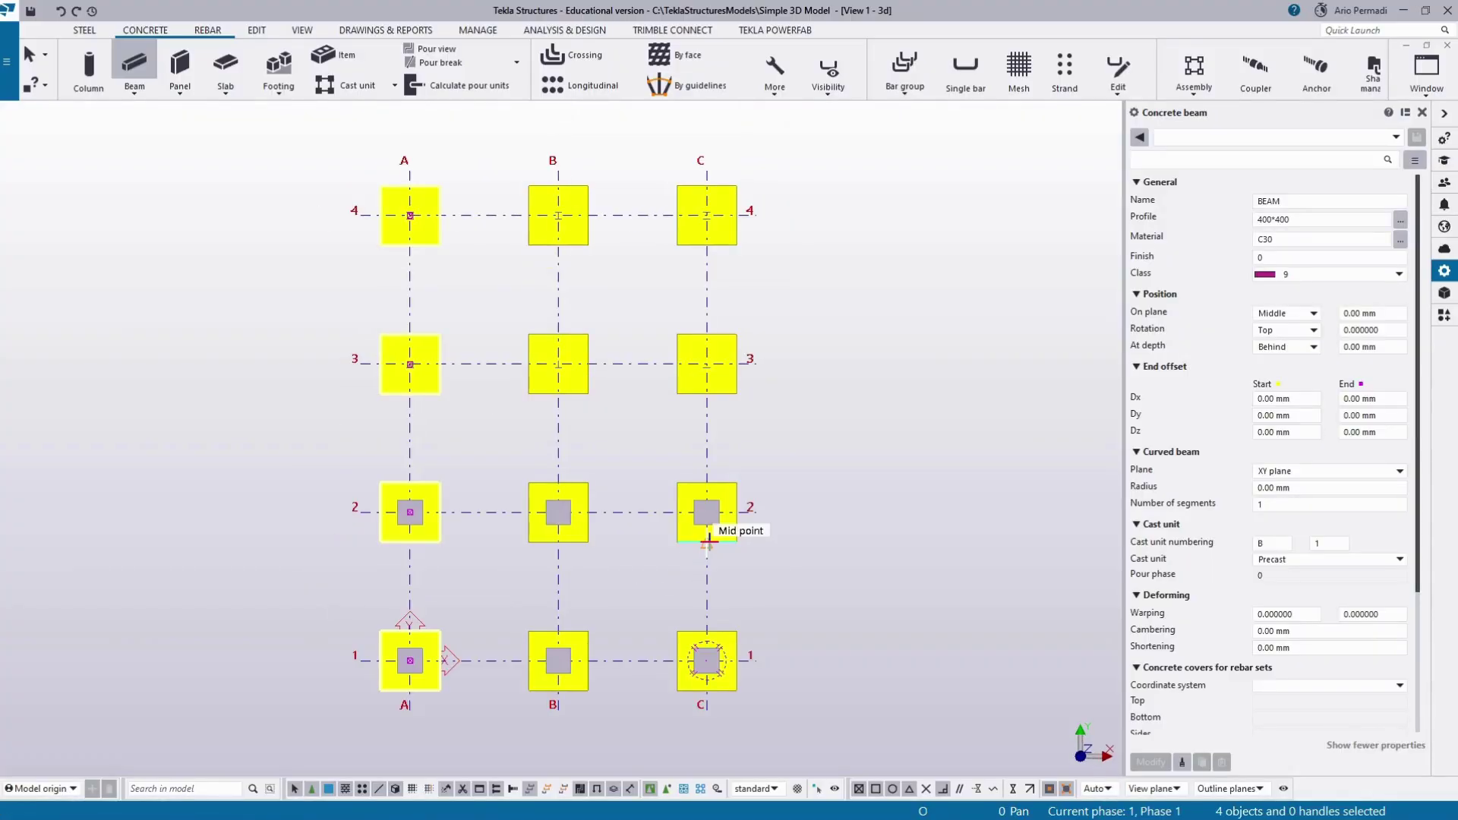
scroll(695, 672, up, 2)
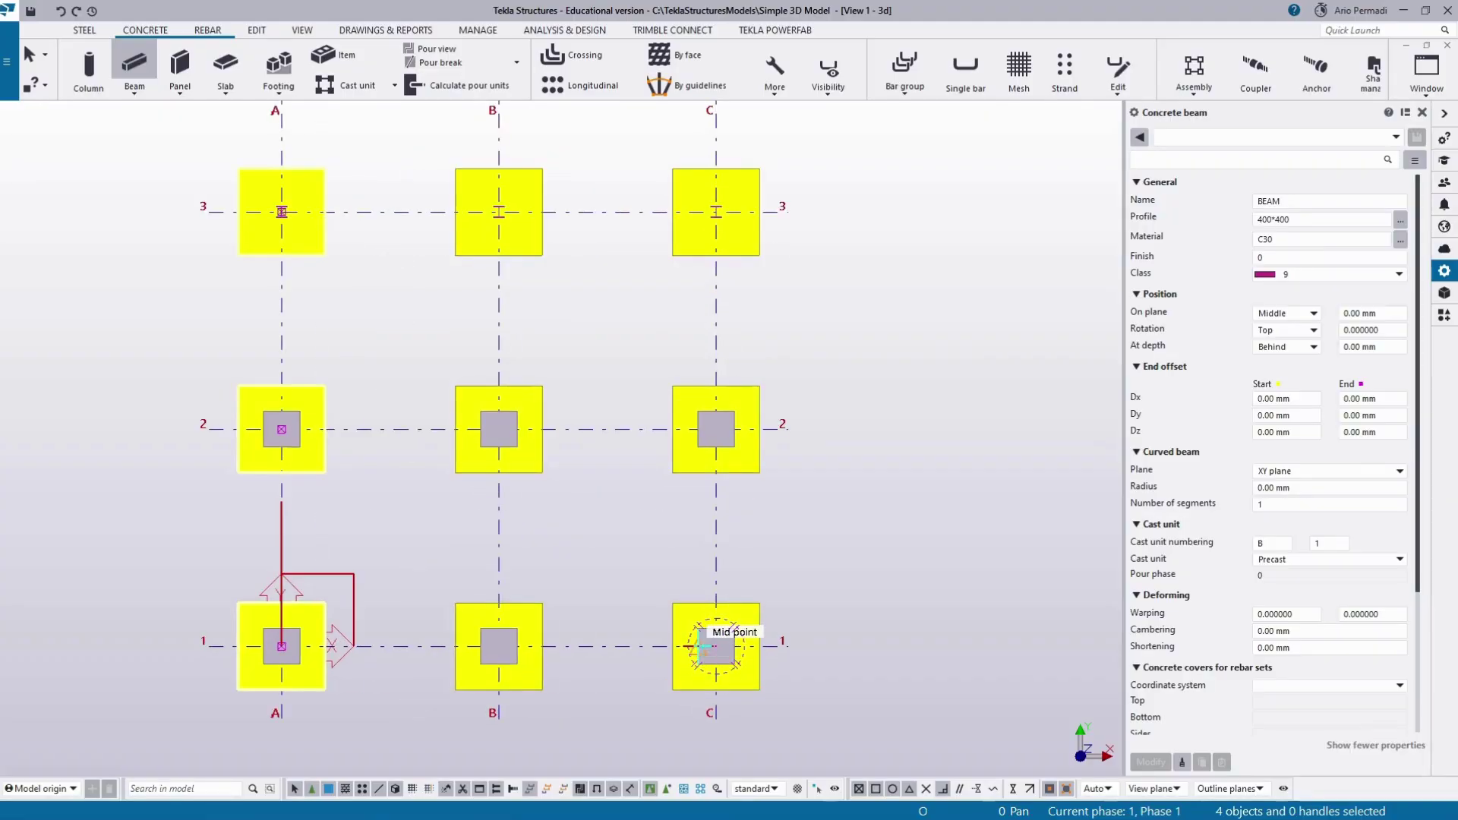
click(704, 650)
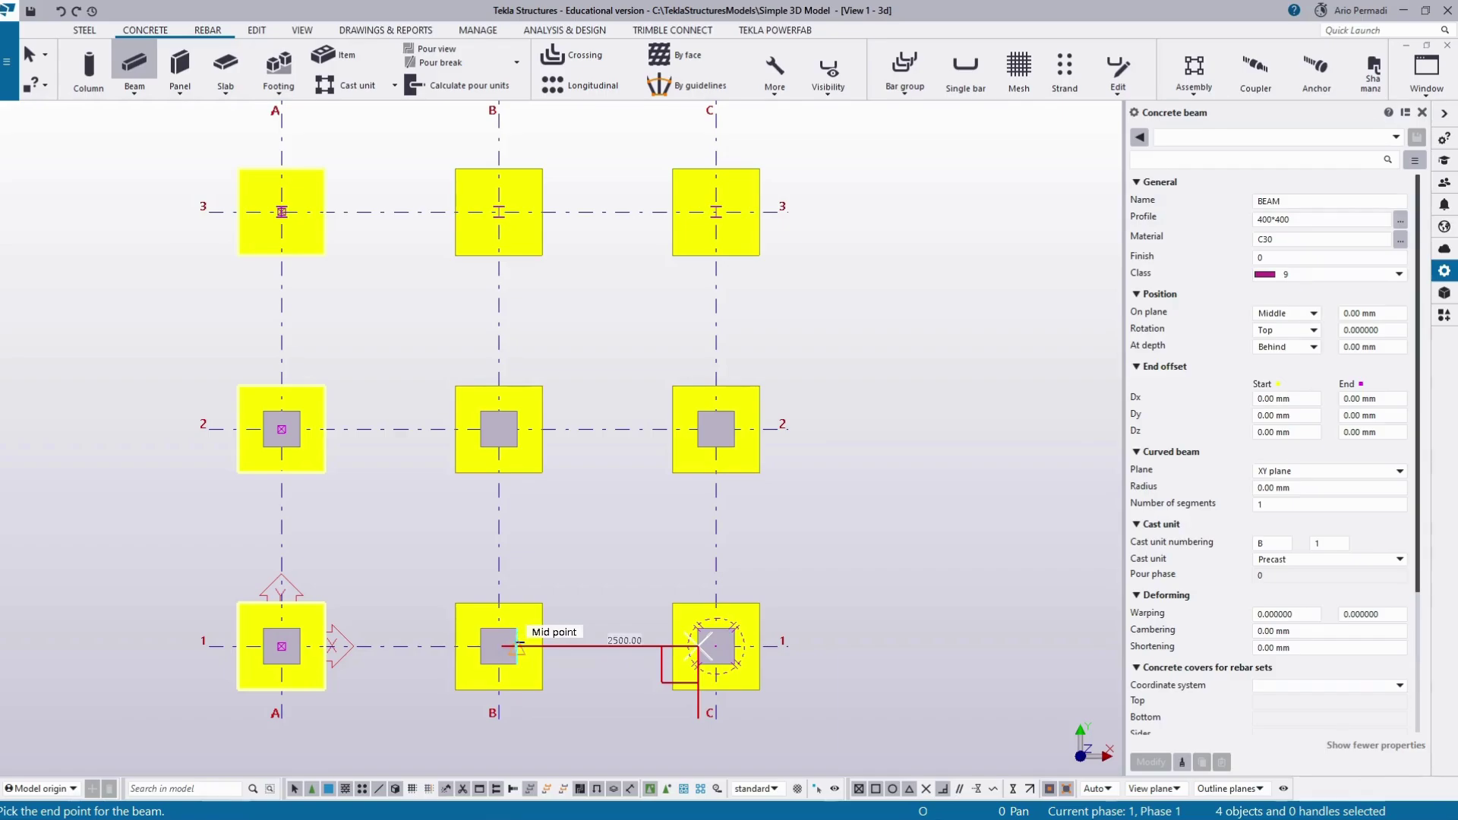
click(520, 647)
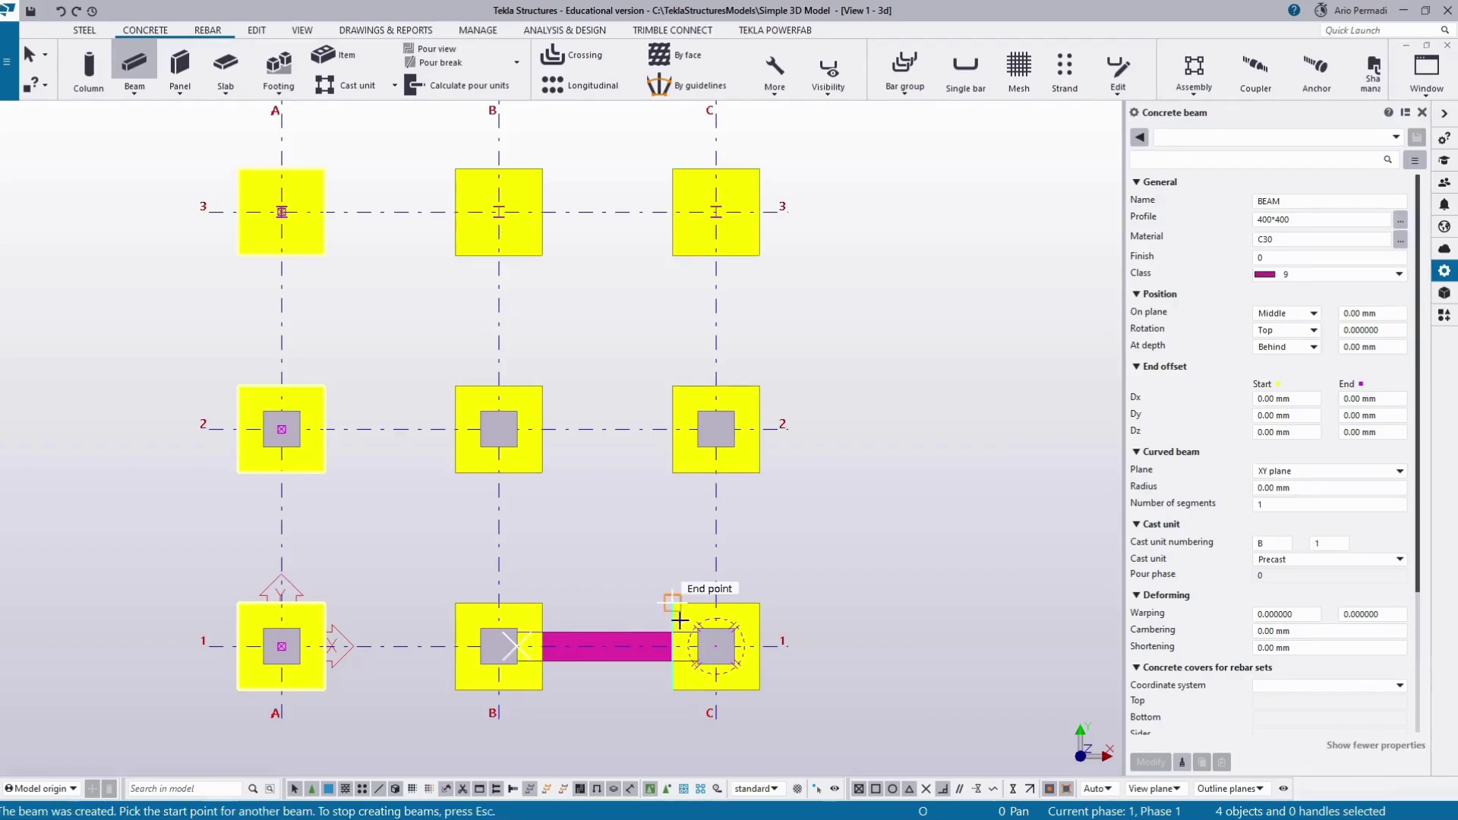
Step: Delete the concrete beam lying at the base of the columns between B and C on line 1
middle_drag(684, 559, 634, 372)
key(Escape)
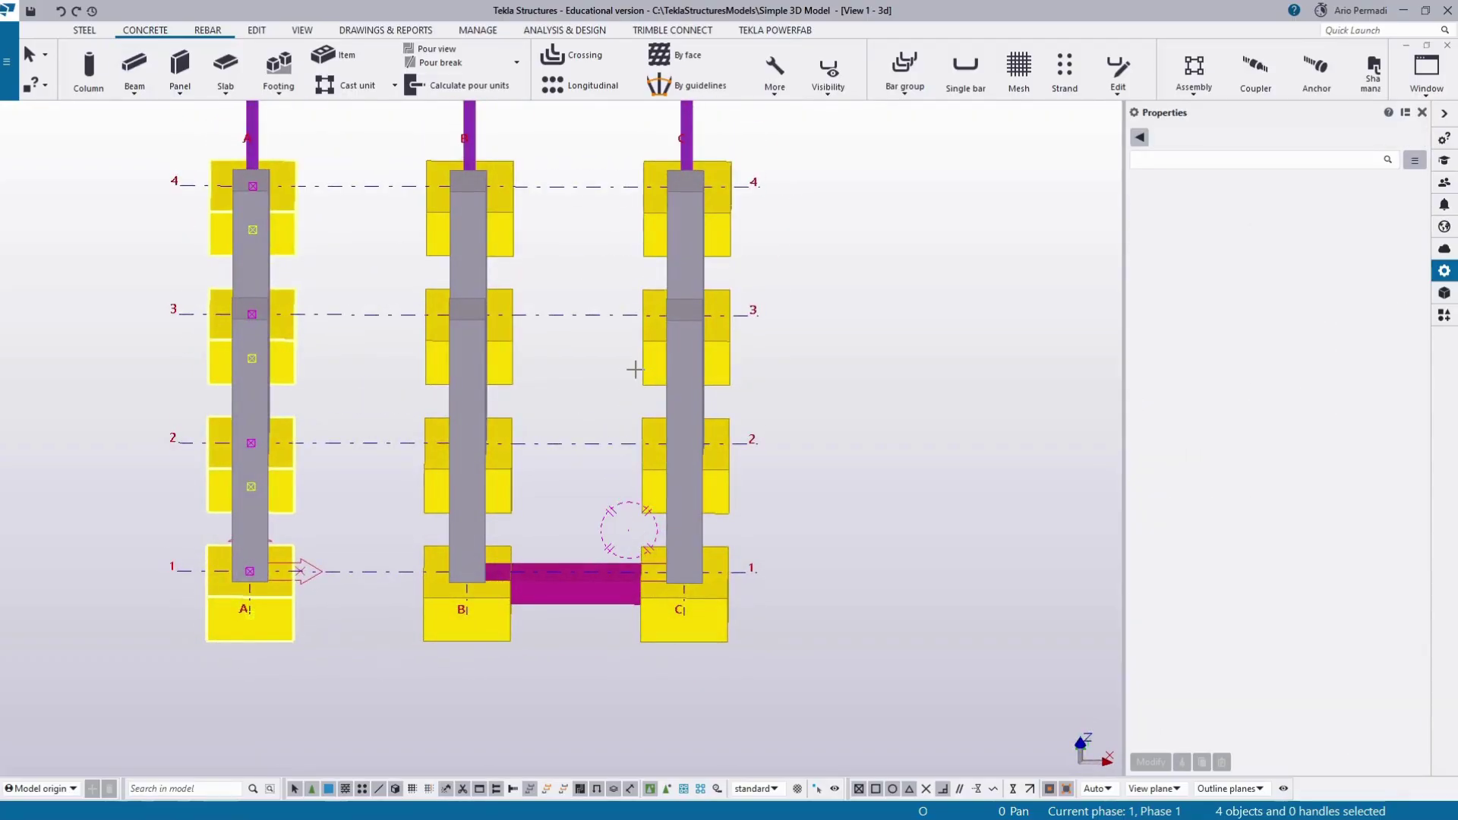
drag(597, 504, 562, 621)
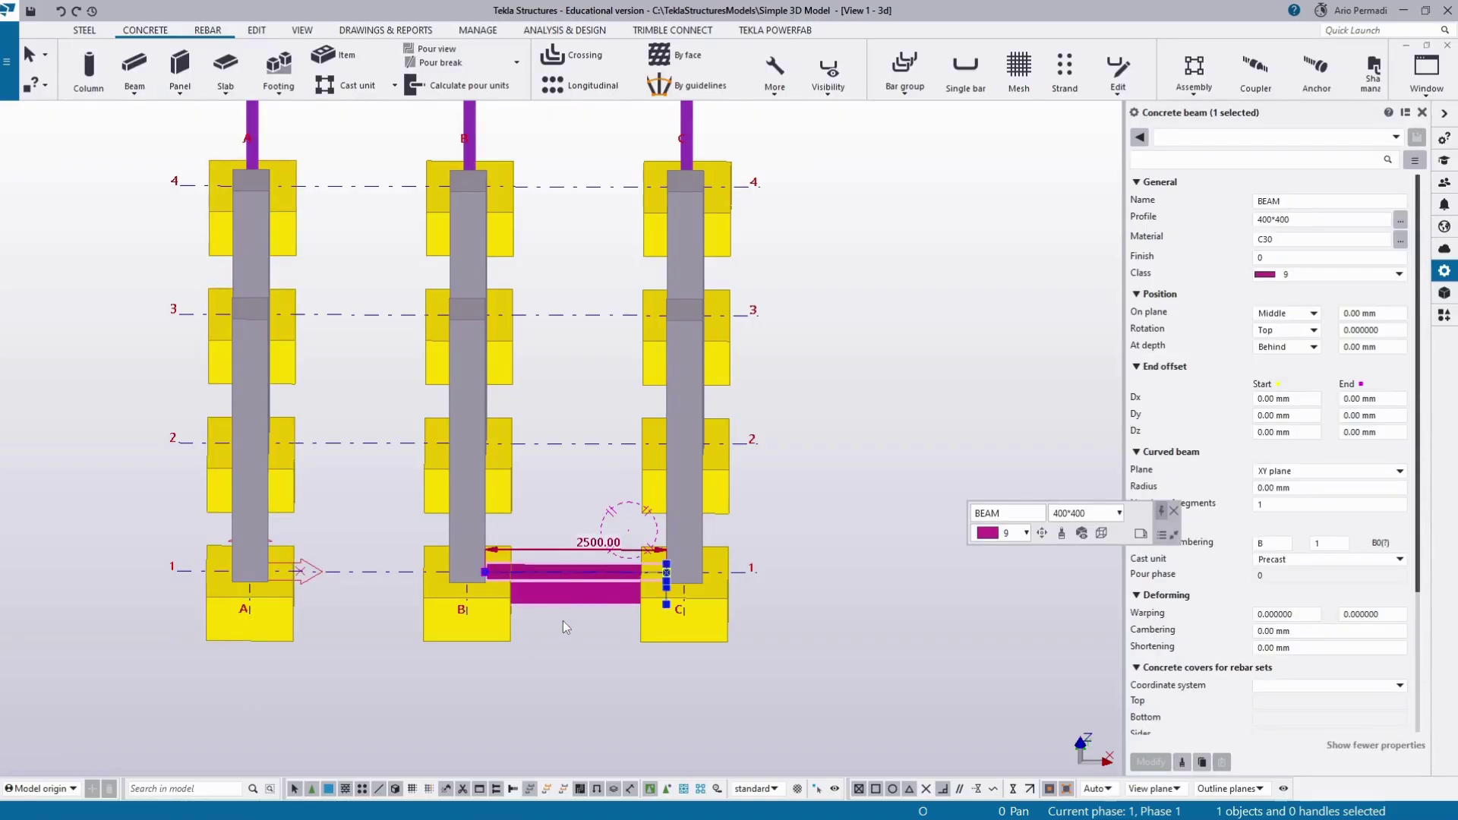
key(Delete)
Step: In the 3D view, place concrete beams along line 1 from C to B and B to A, between the midpoints of the facing column-top edges
scroll(654, 442, down, 1)
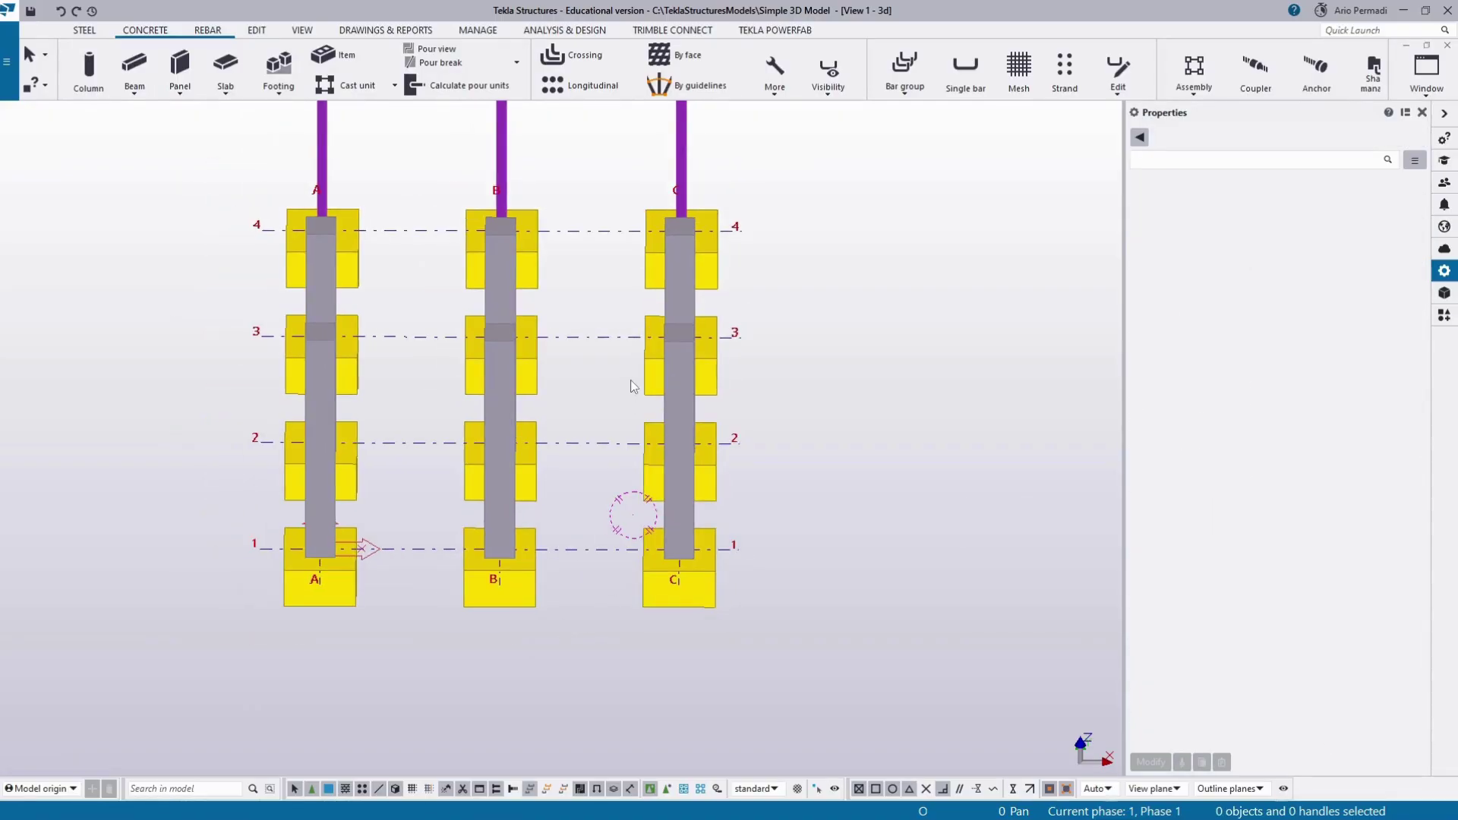
ctrl+middle_drag(635, 386, 562, 402)
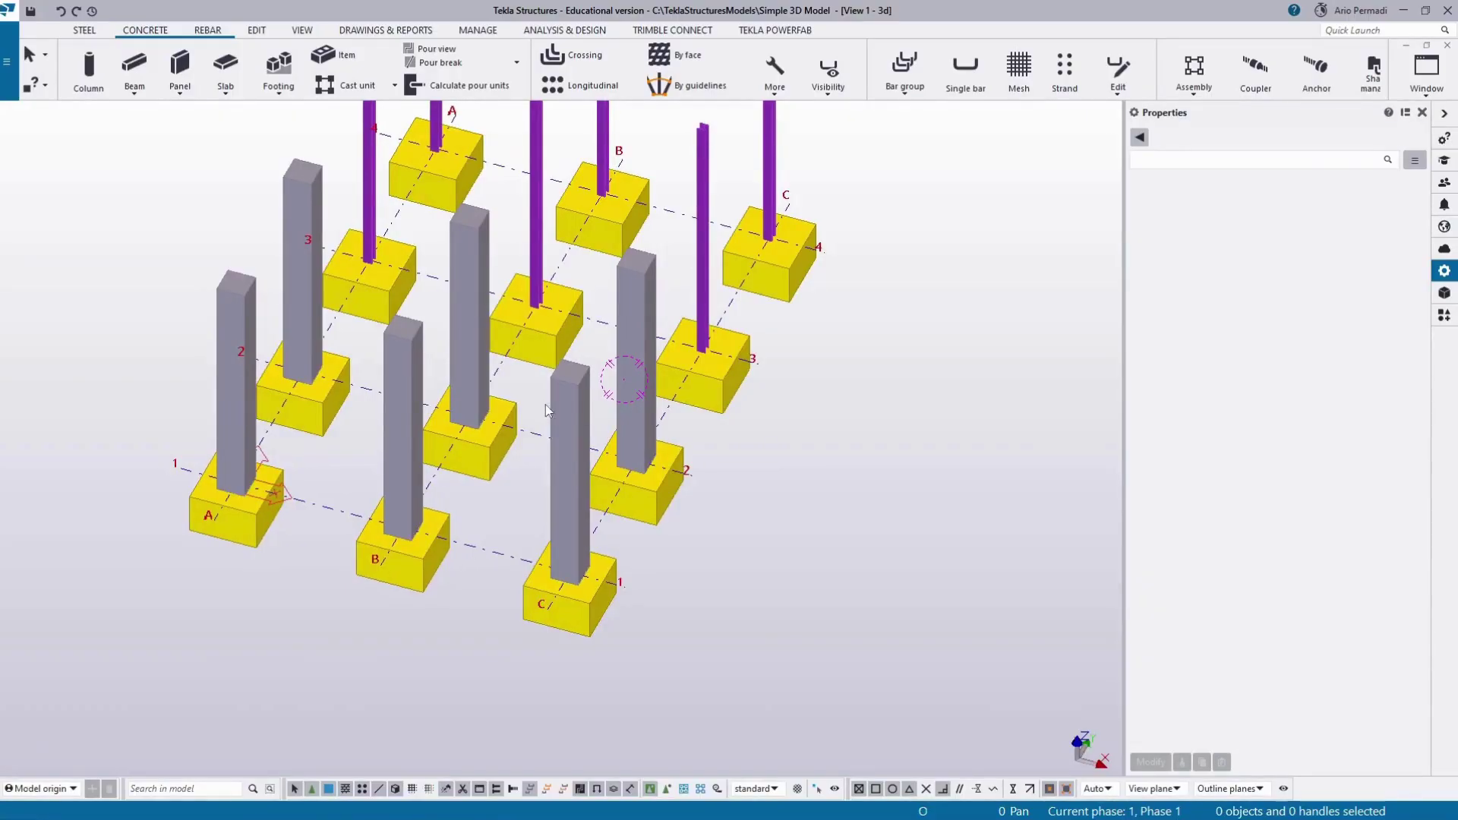
middle_drag(545, 404, 595, 436)
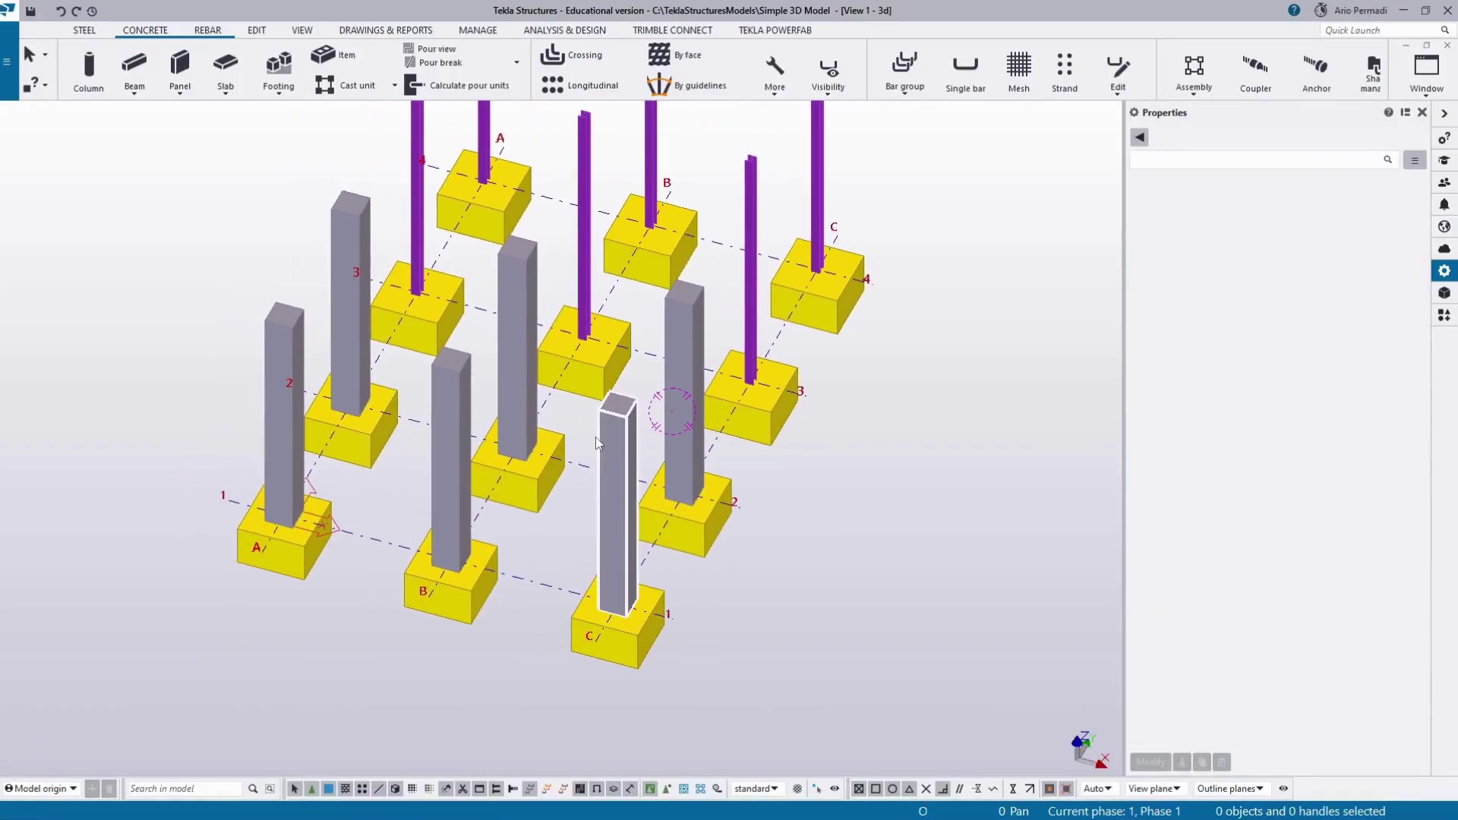
click(140, 92)
click(143, 120)
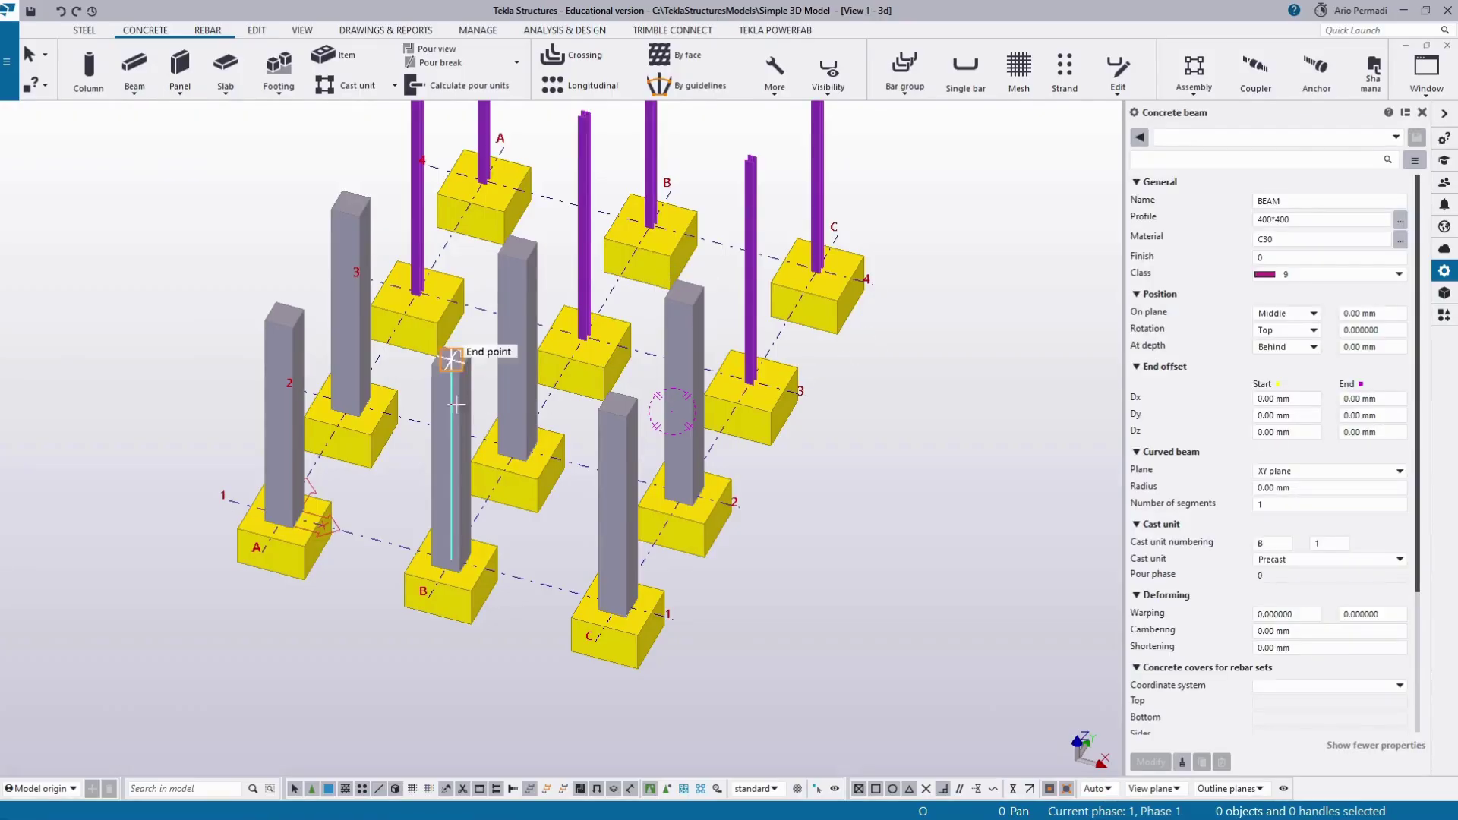
scroll(562, 397, up, 2)
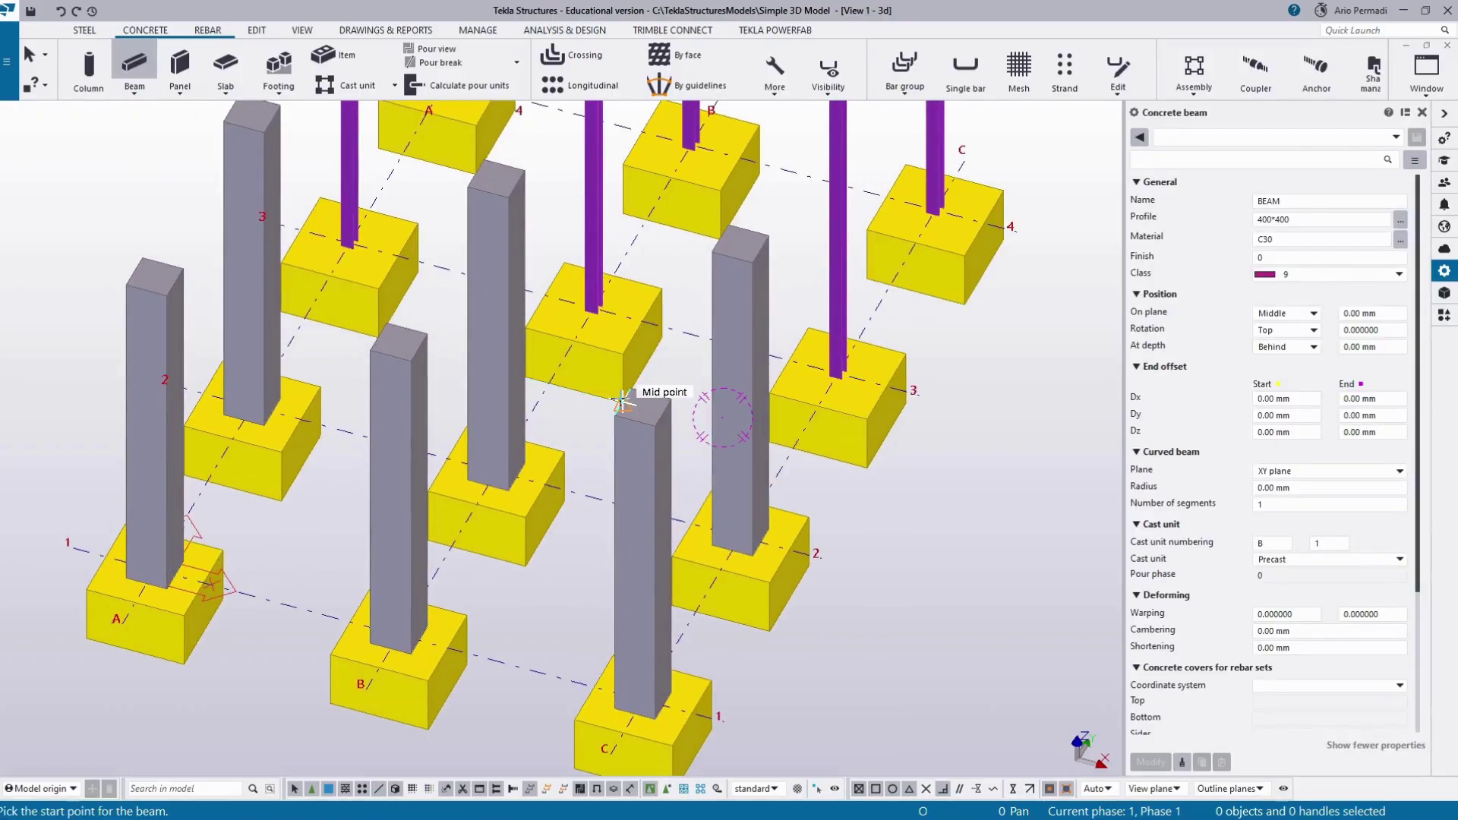
scroll(630, 391, up, 3)
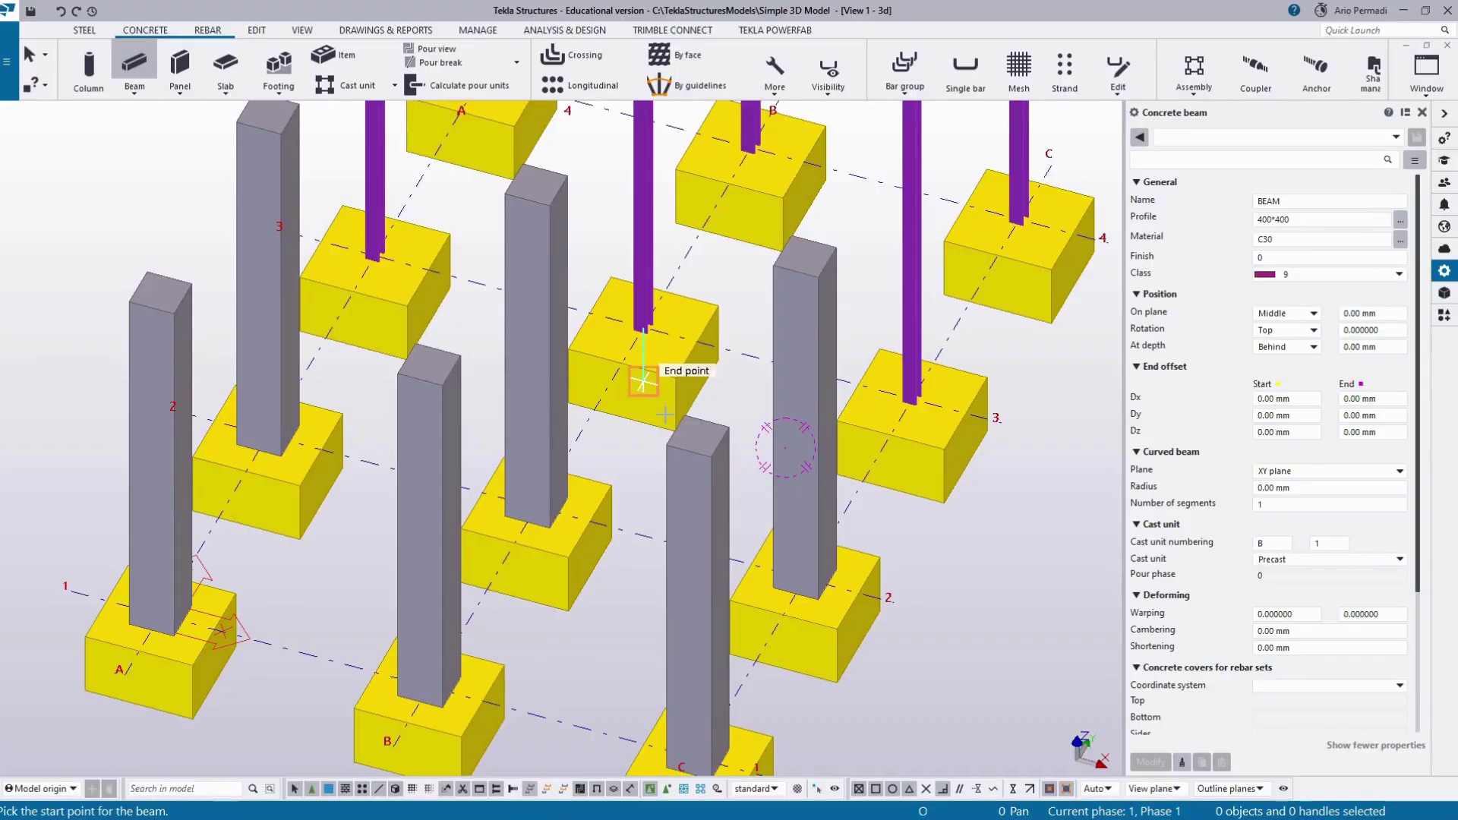
middle_drag(687, 418, 745, 430)
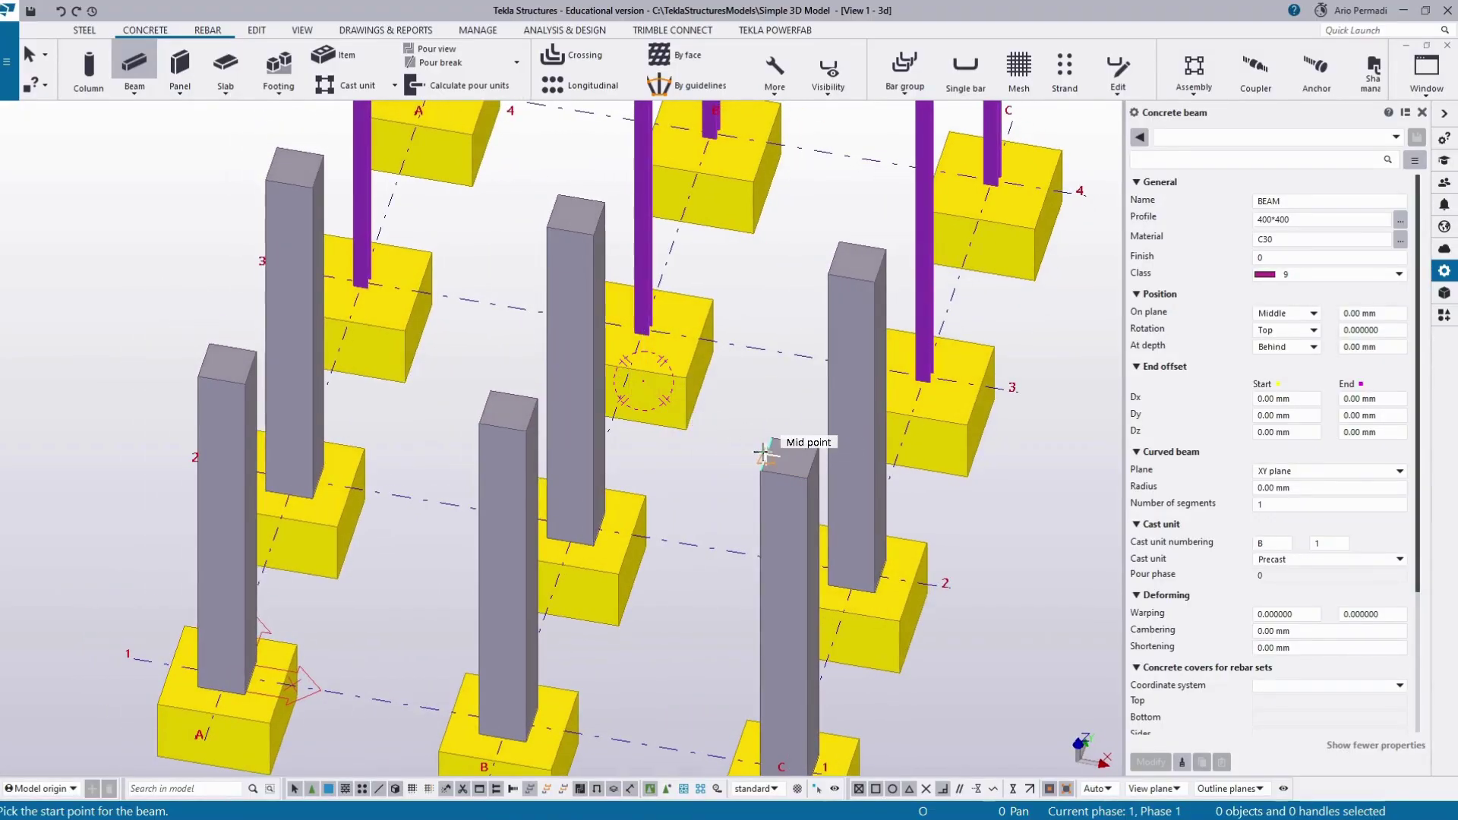
click(765, 455)
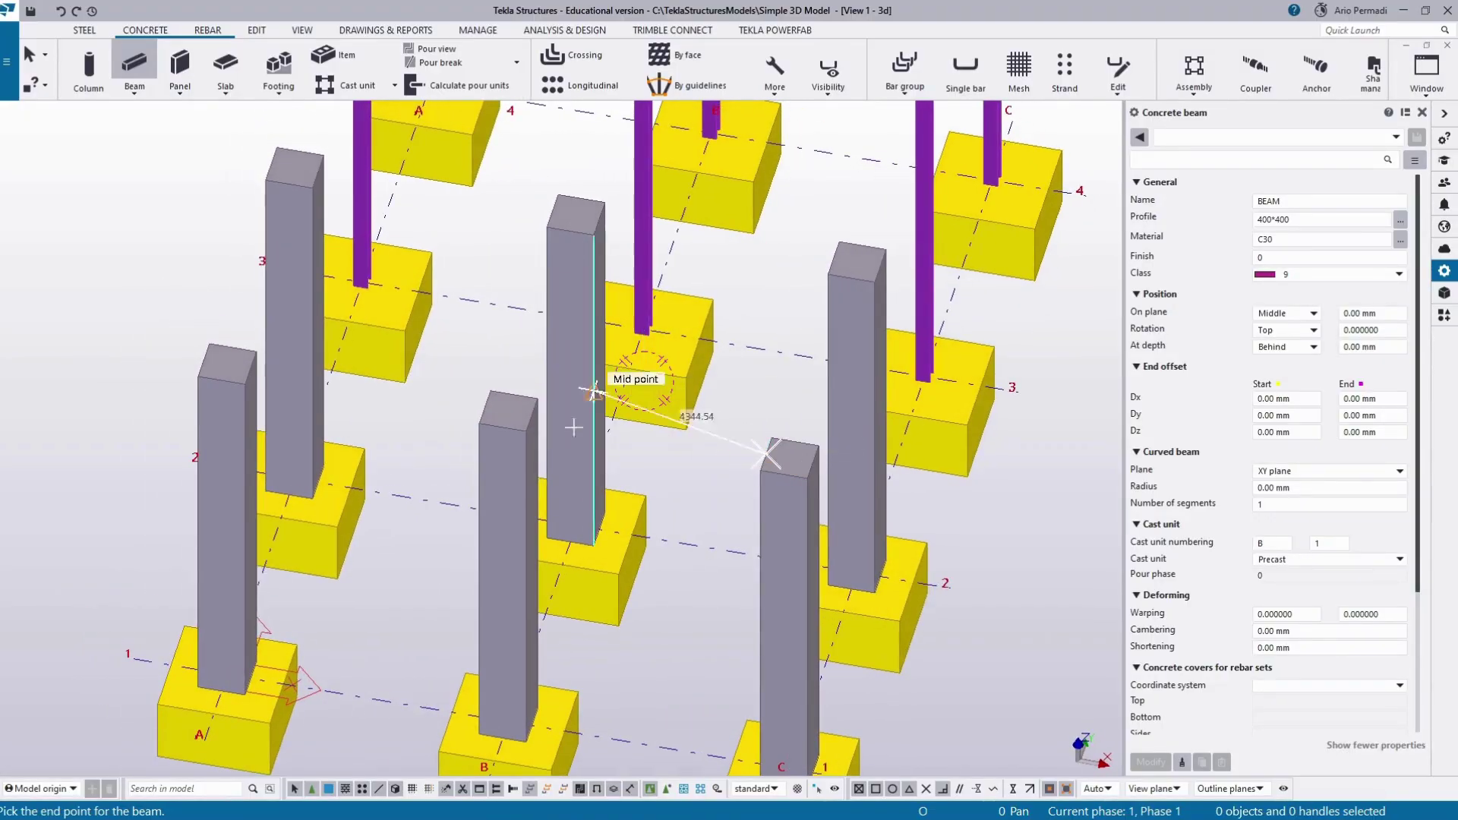
click(530, 416)
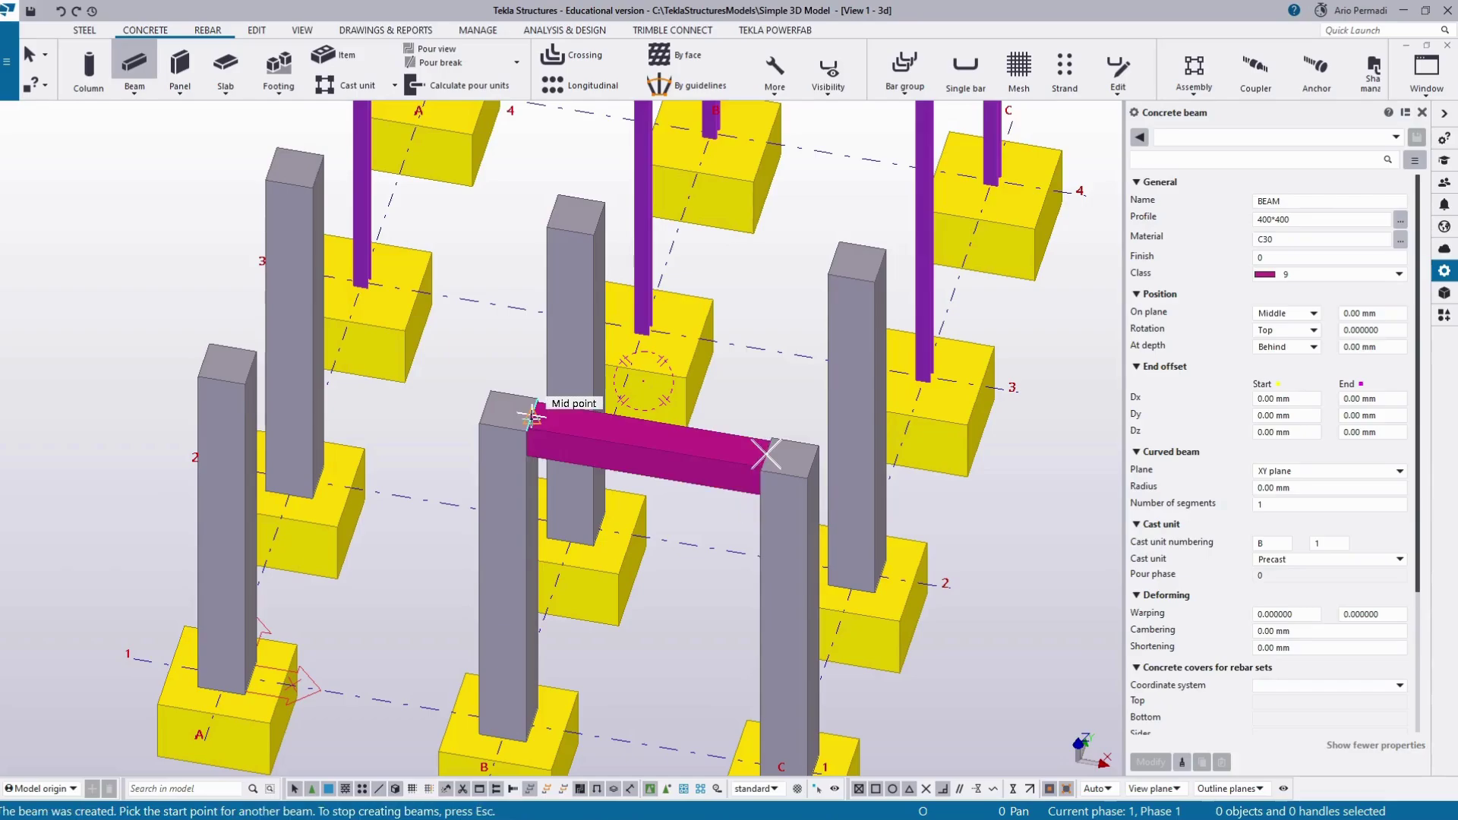
click(481, 405)
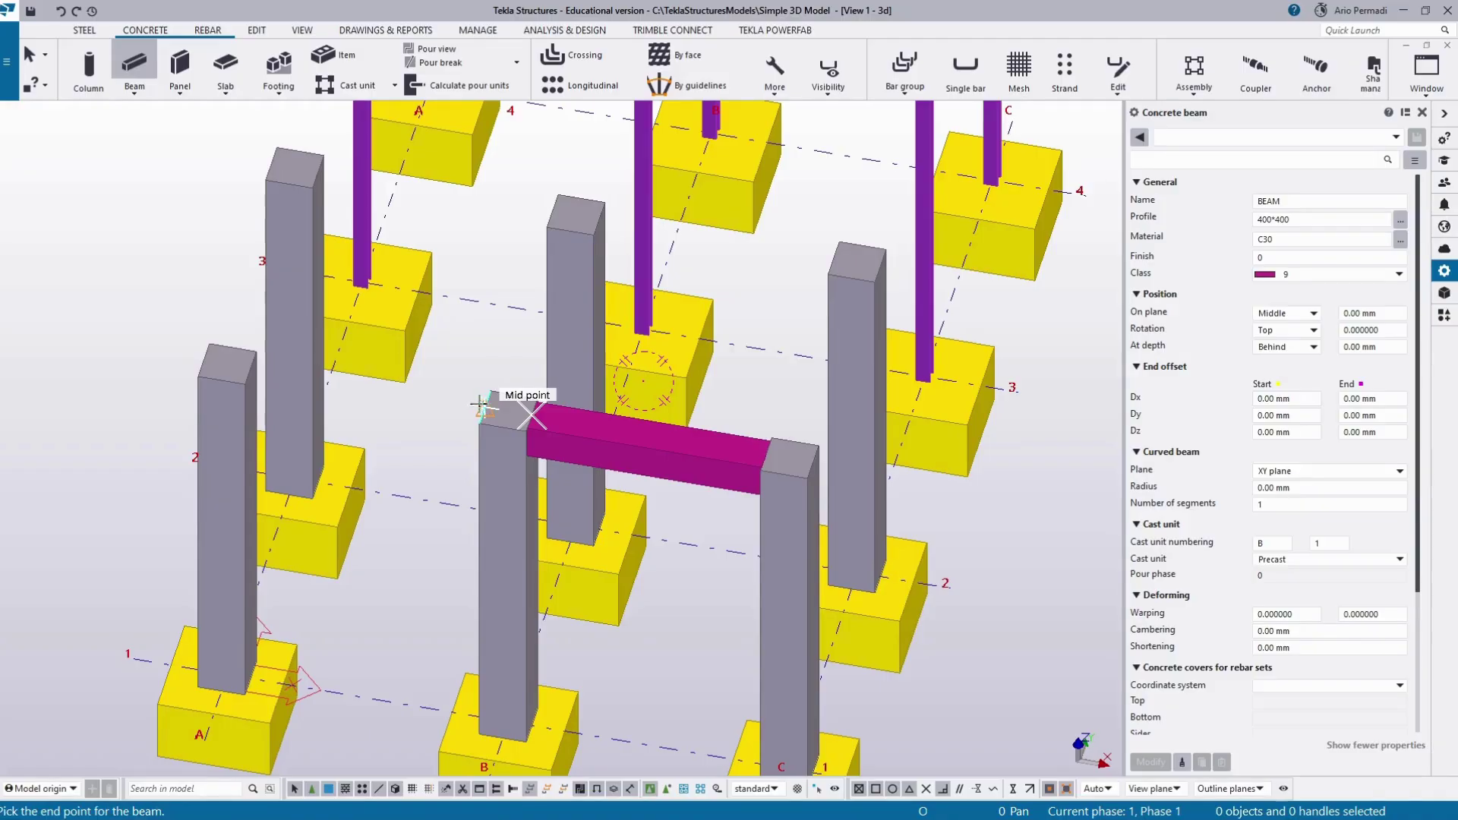
click(248, 369)
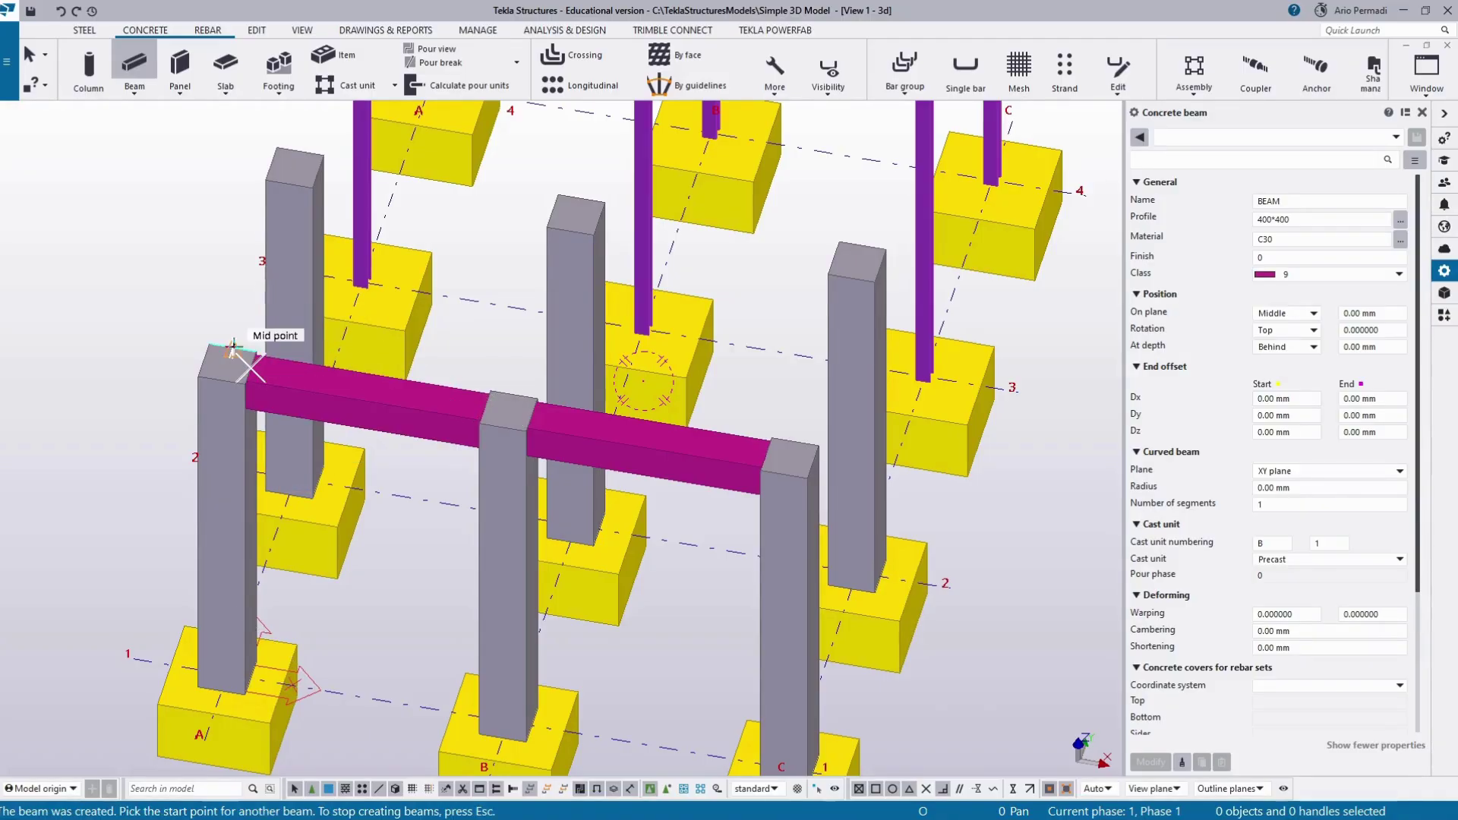
Step: Place concrete beams between column-top edge midpoints along line A from 1 to 2, and along line 2 from A to B and B to C
click(233, 348)
click(322, 173)
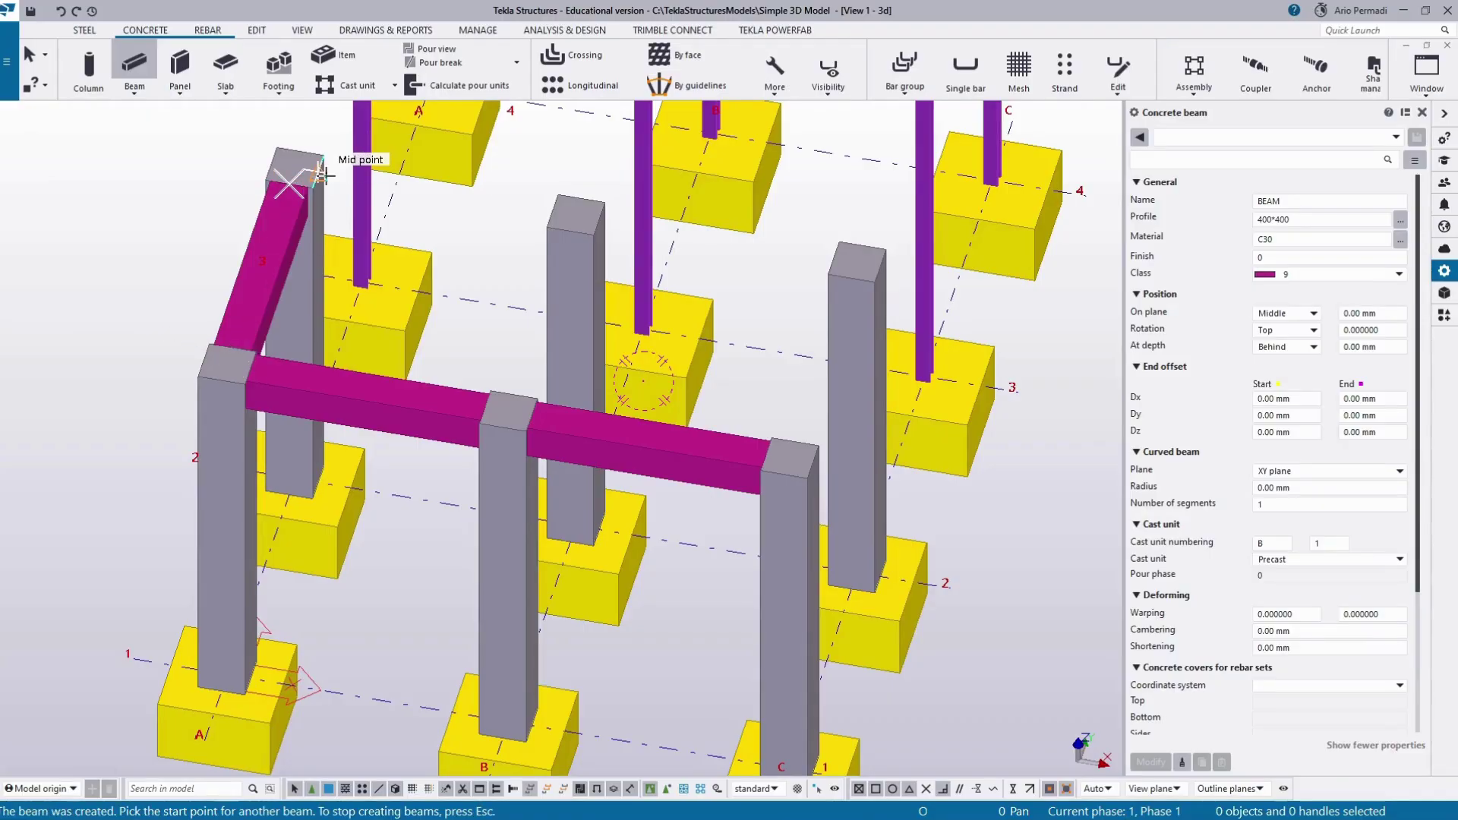
click(326, 175)
click(600, 217)
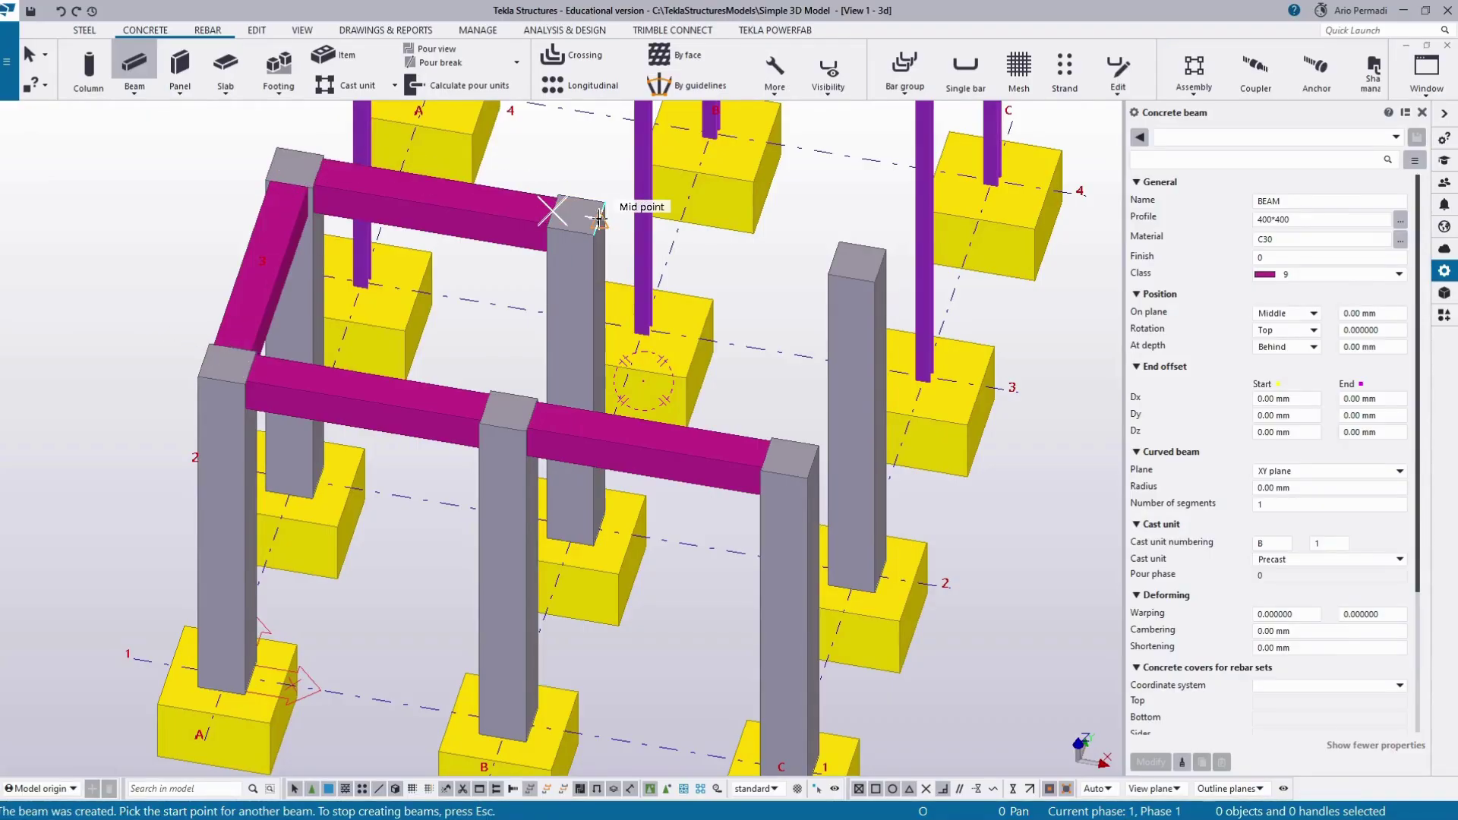
click(597, 218)
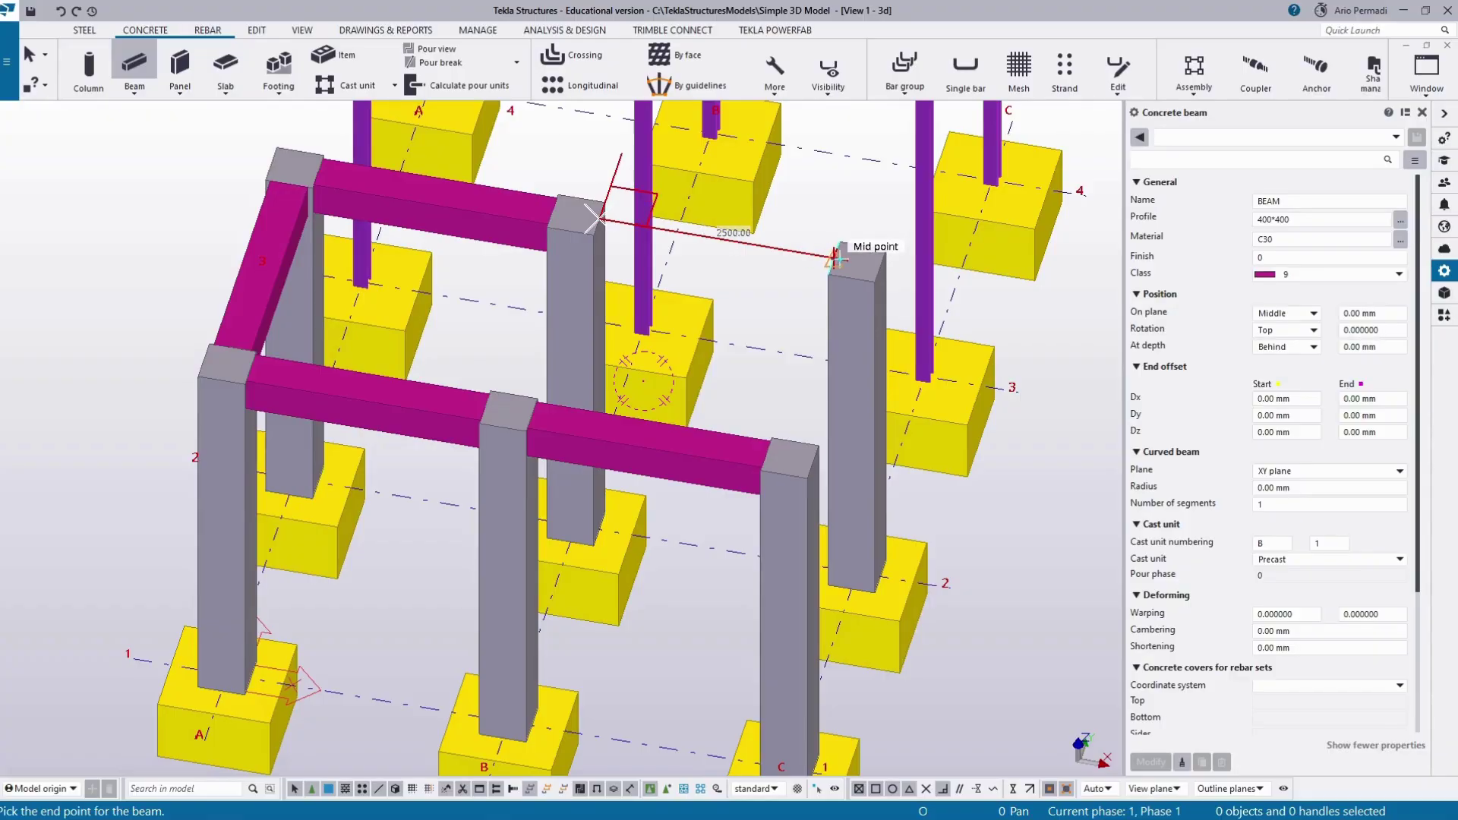
click(836, 257)
Step: Place concrete beams along lines C and B from line 2 to line 1, between the midpoints of the facing column-top edges
click(851, 274)
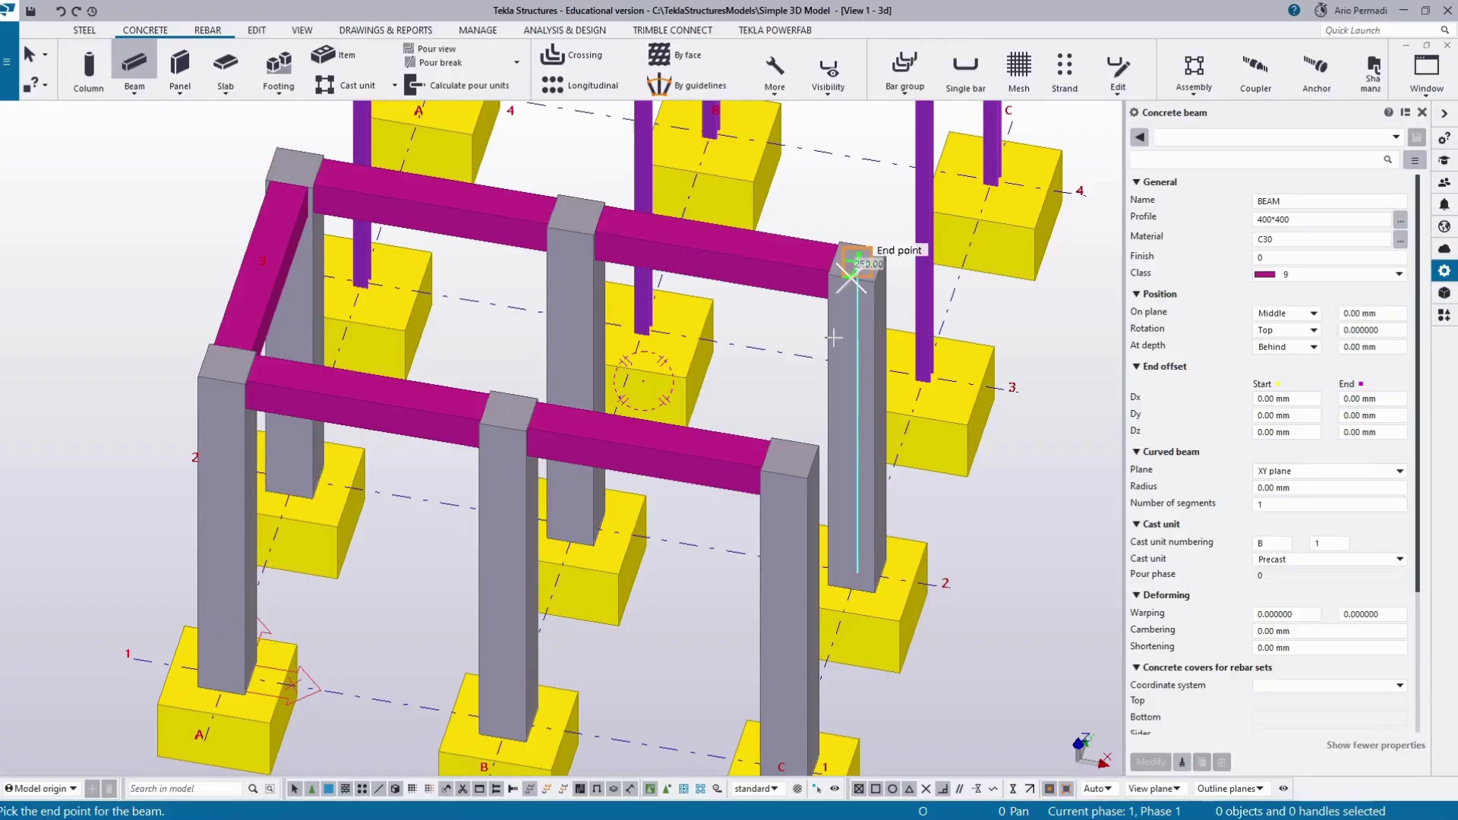
click(790, 447)
key(Escape)
ctrl+middle_drag(782, 414, 557, 288)
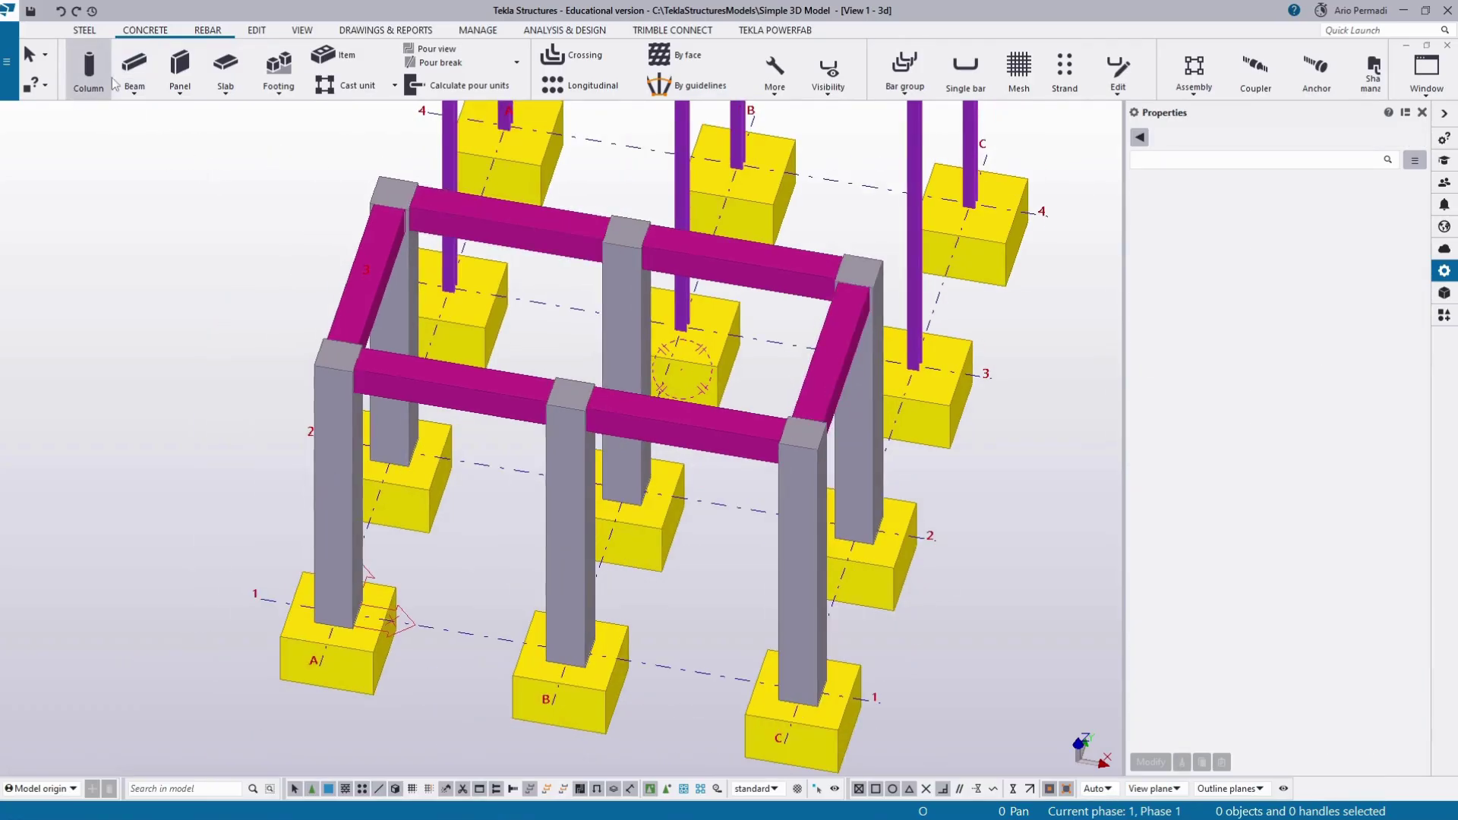
click(135, 68)
click(621, 272)
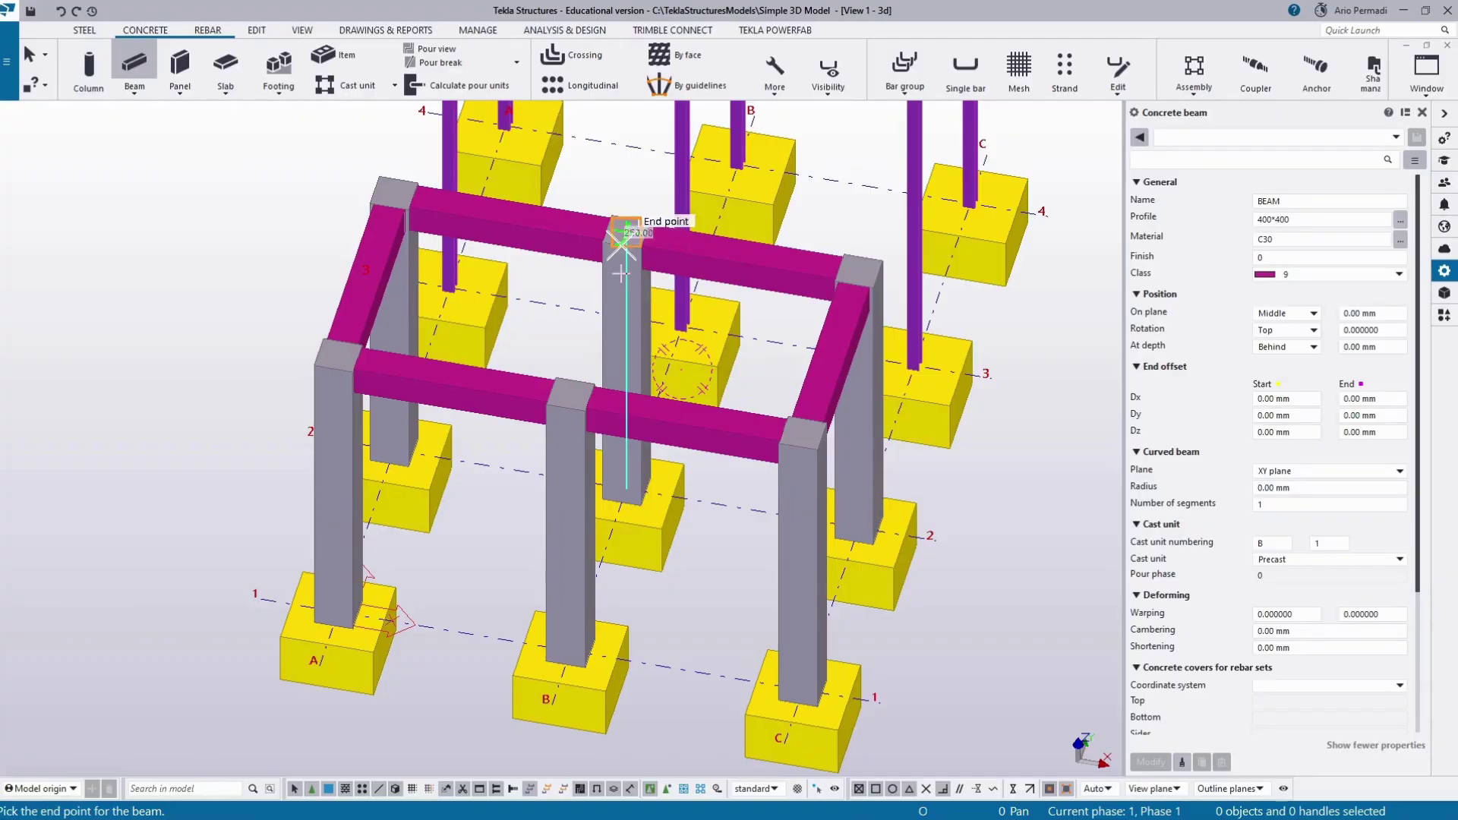
click(581, 386)
key(Escape)
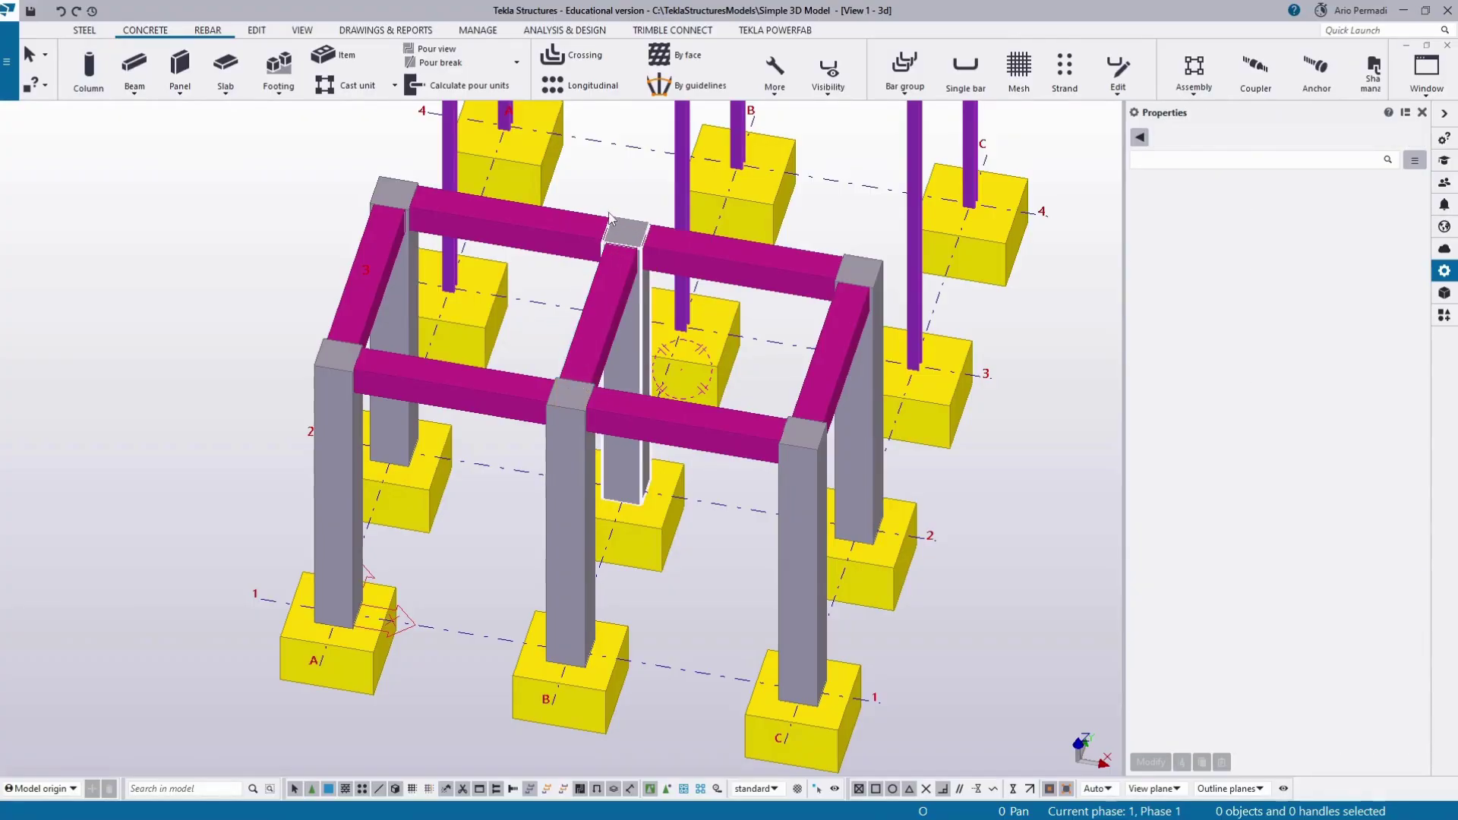
Step: Start a steel beam and set its profile to H_125X125X6.5X9 from the Krakatau Steel H profiles
ctrl+middle_drag(609, 218, 645, 299)
scroll(680, 235, down, 2)
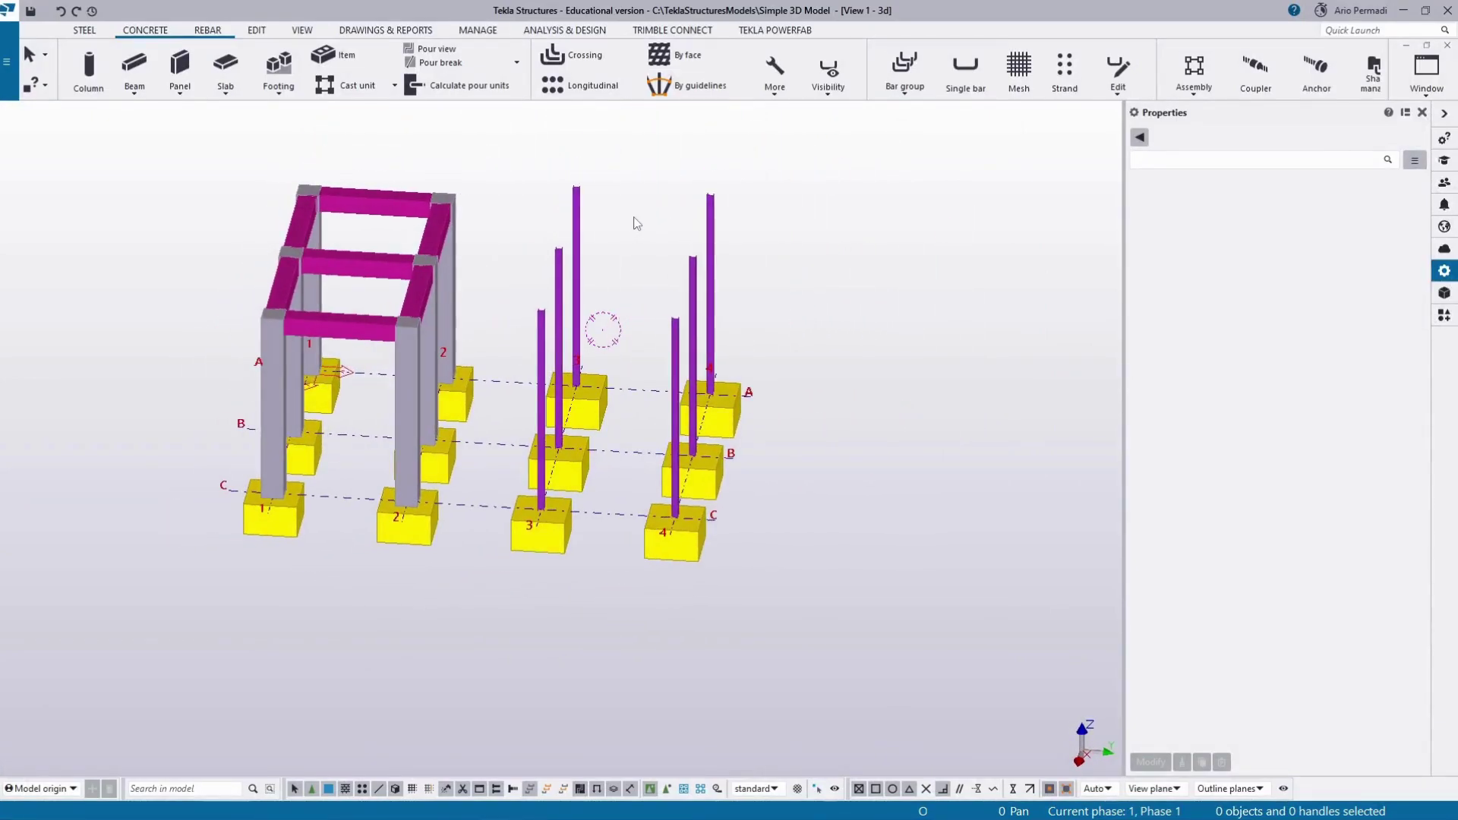
scroll(636, 222, up, 2)
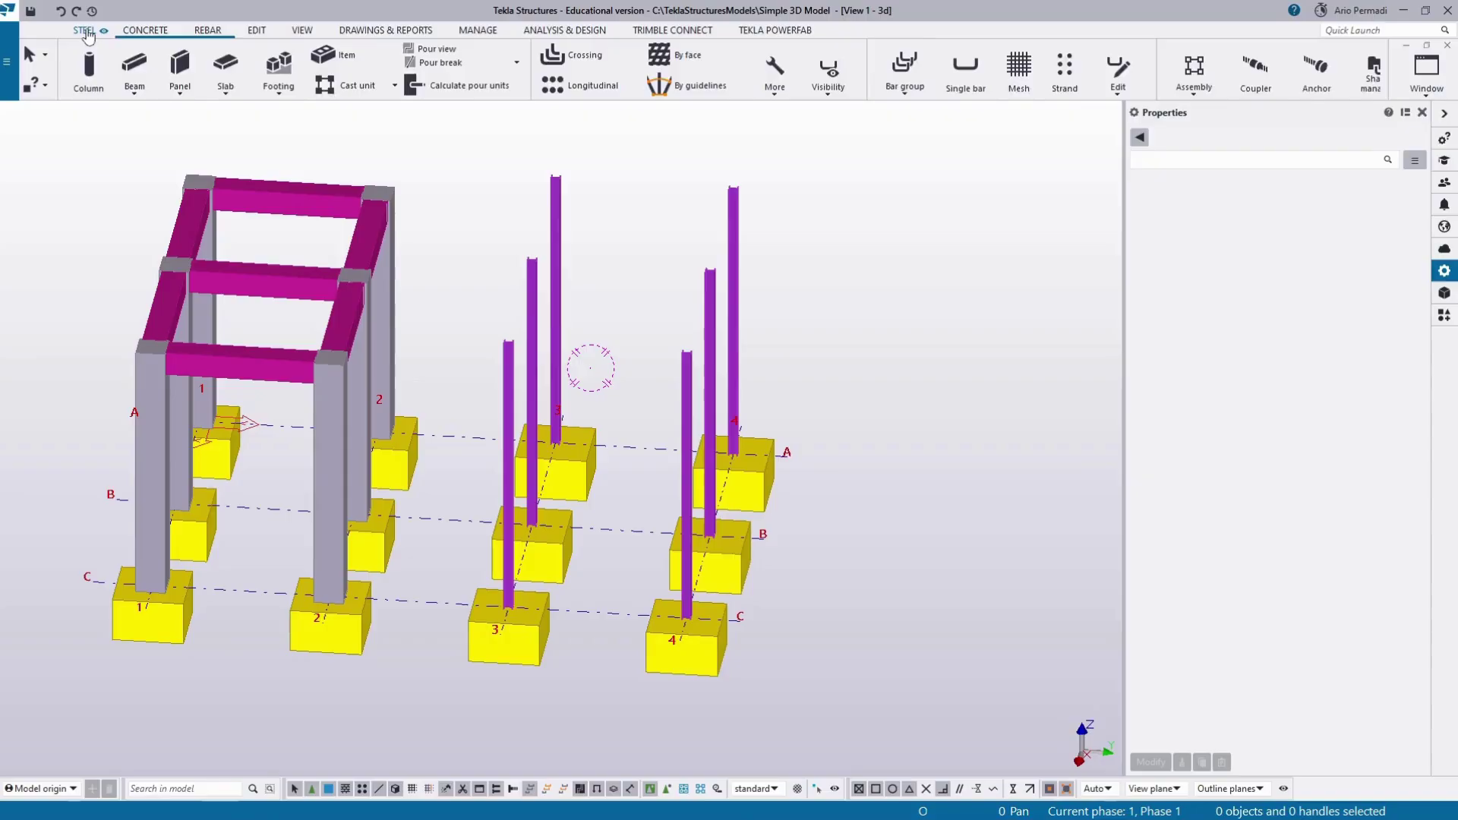
click(84, 30)
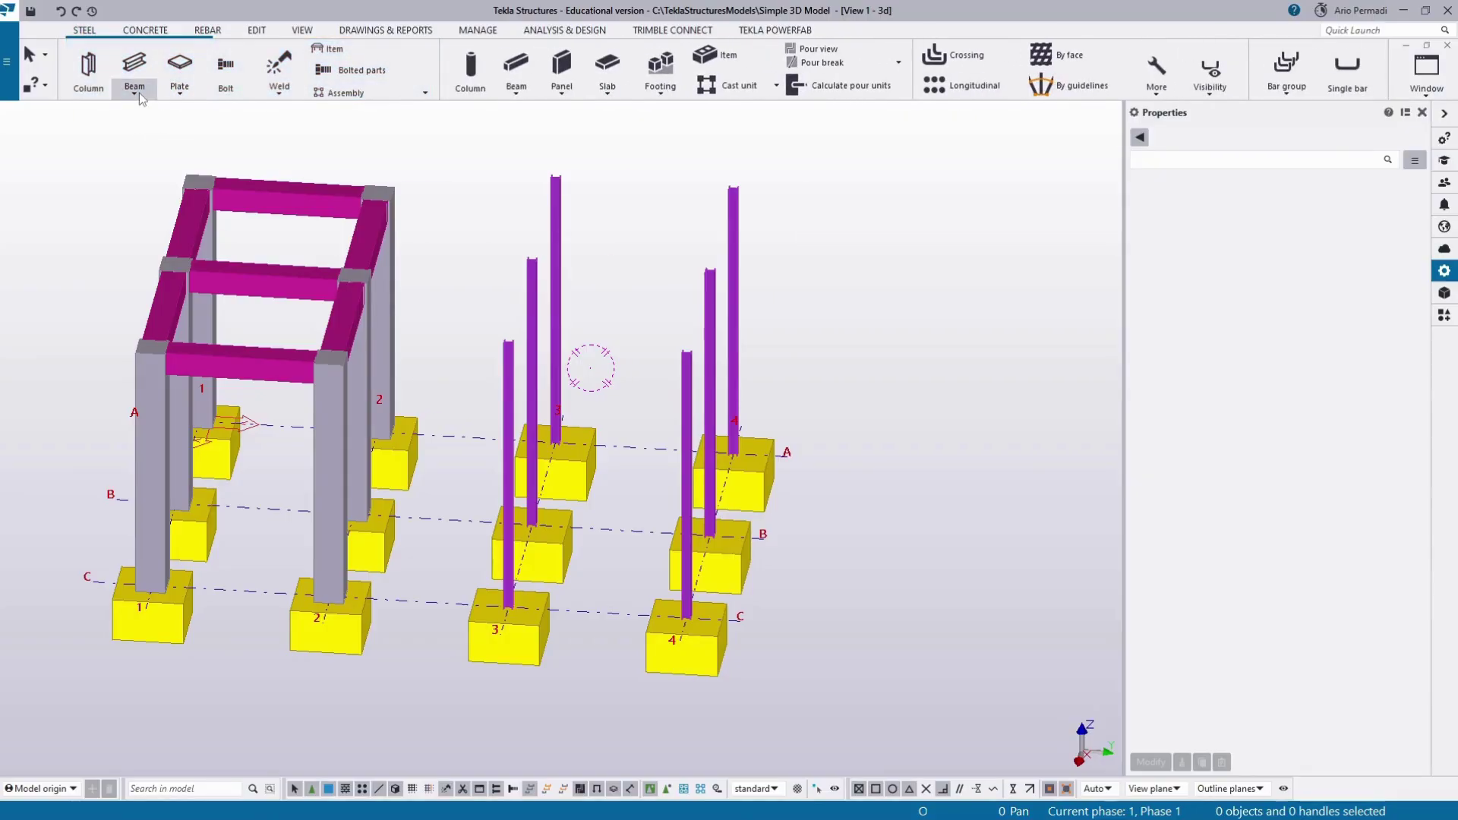
click(139, 93)
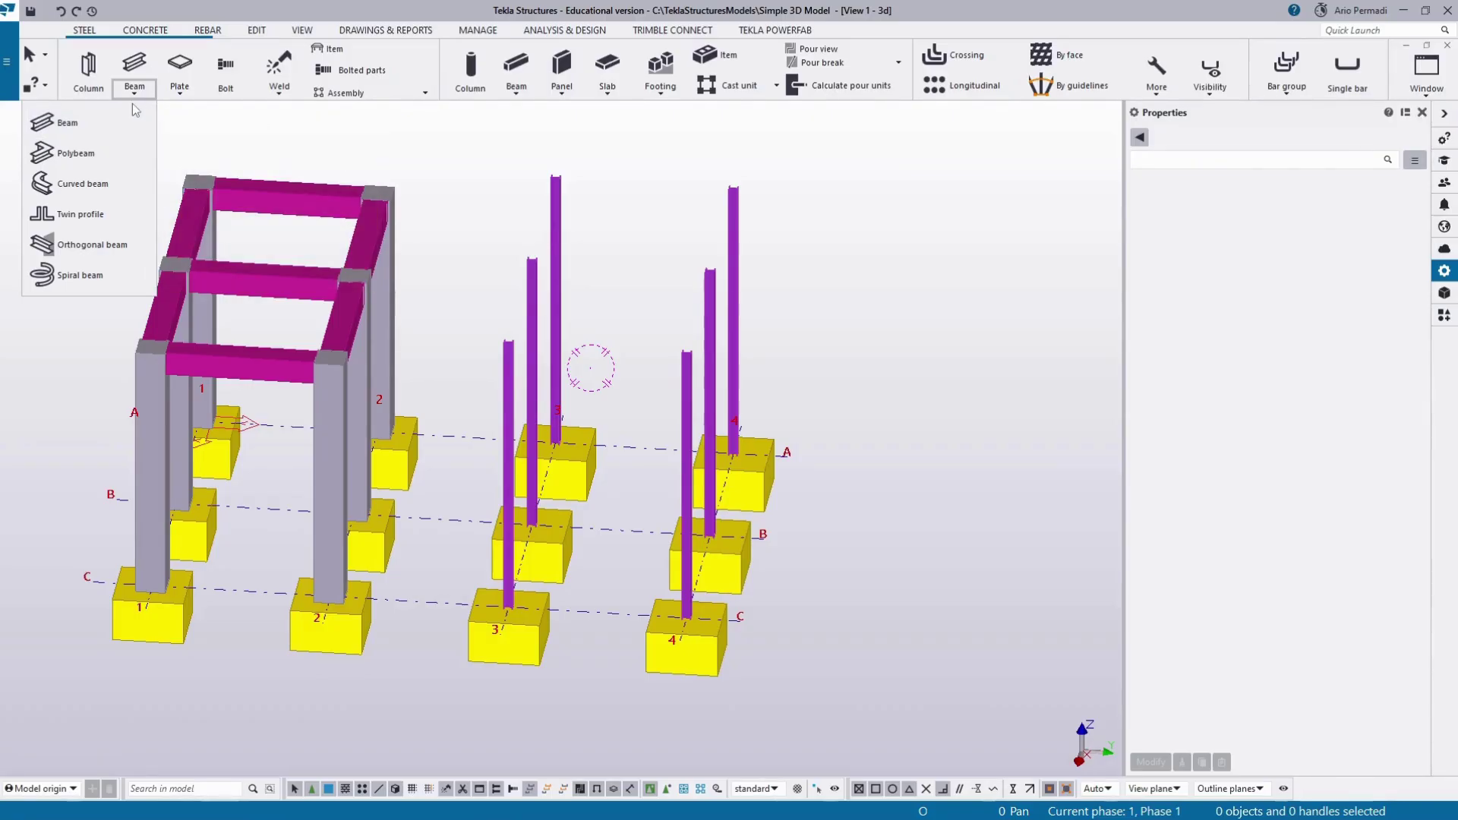
click(129, 116)
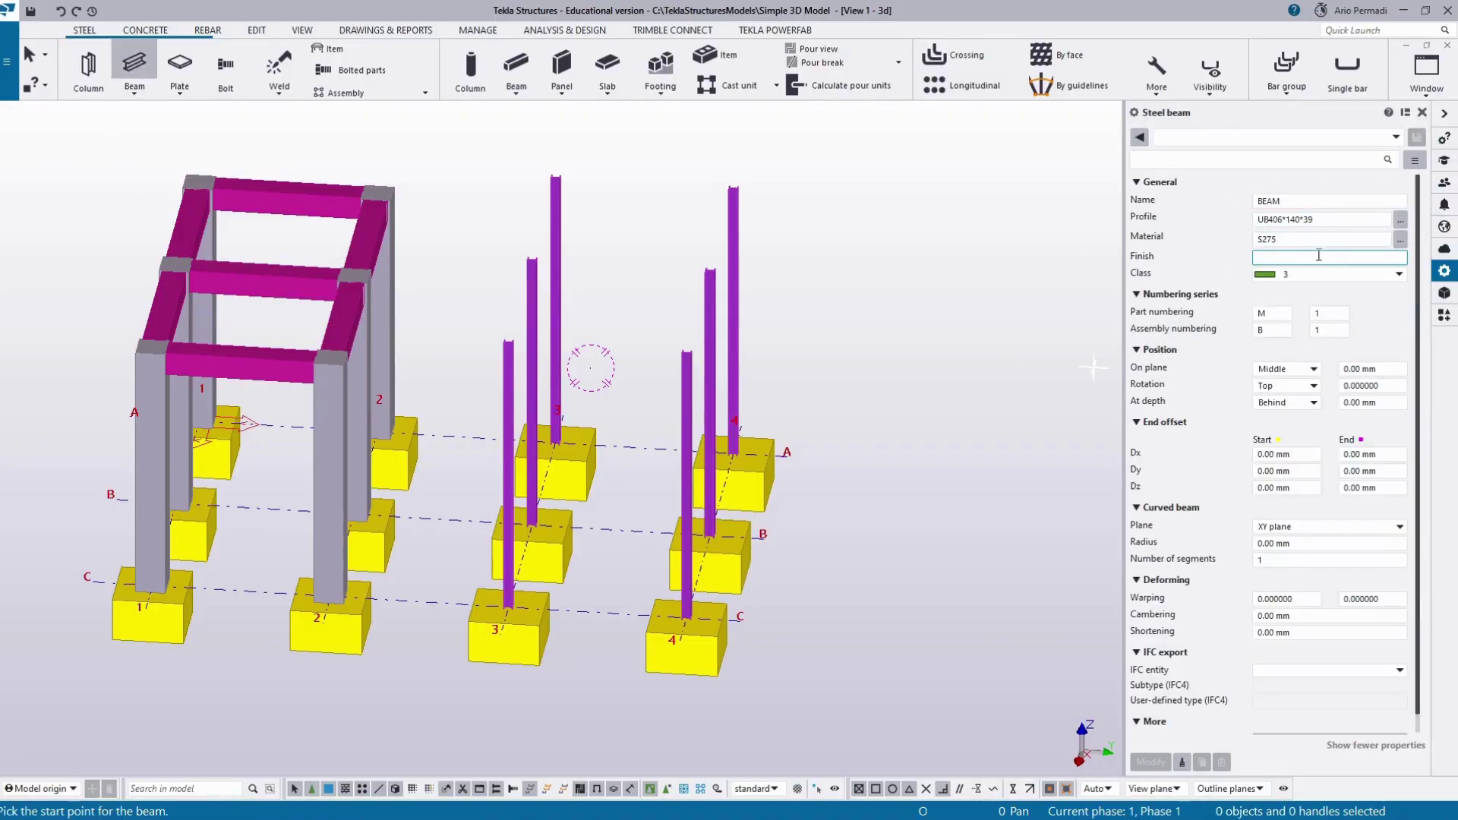
click(1334, 222)
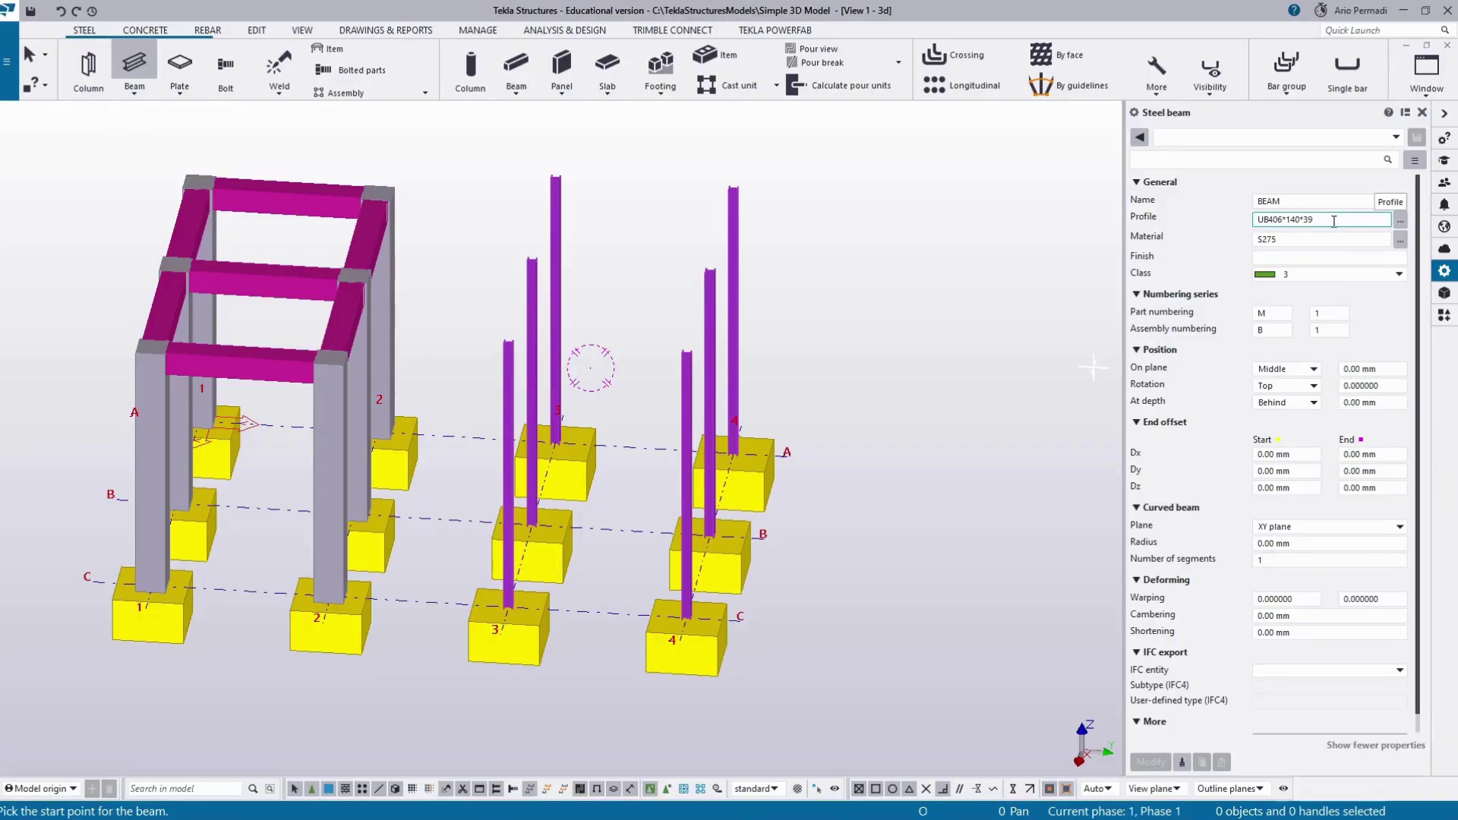
click(1401, 220)
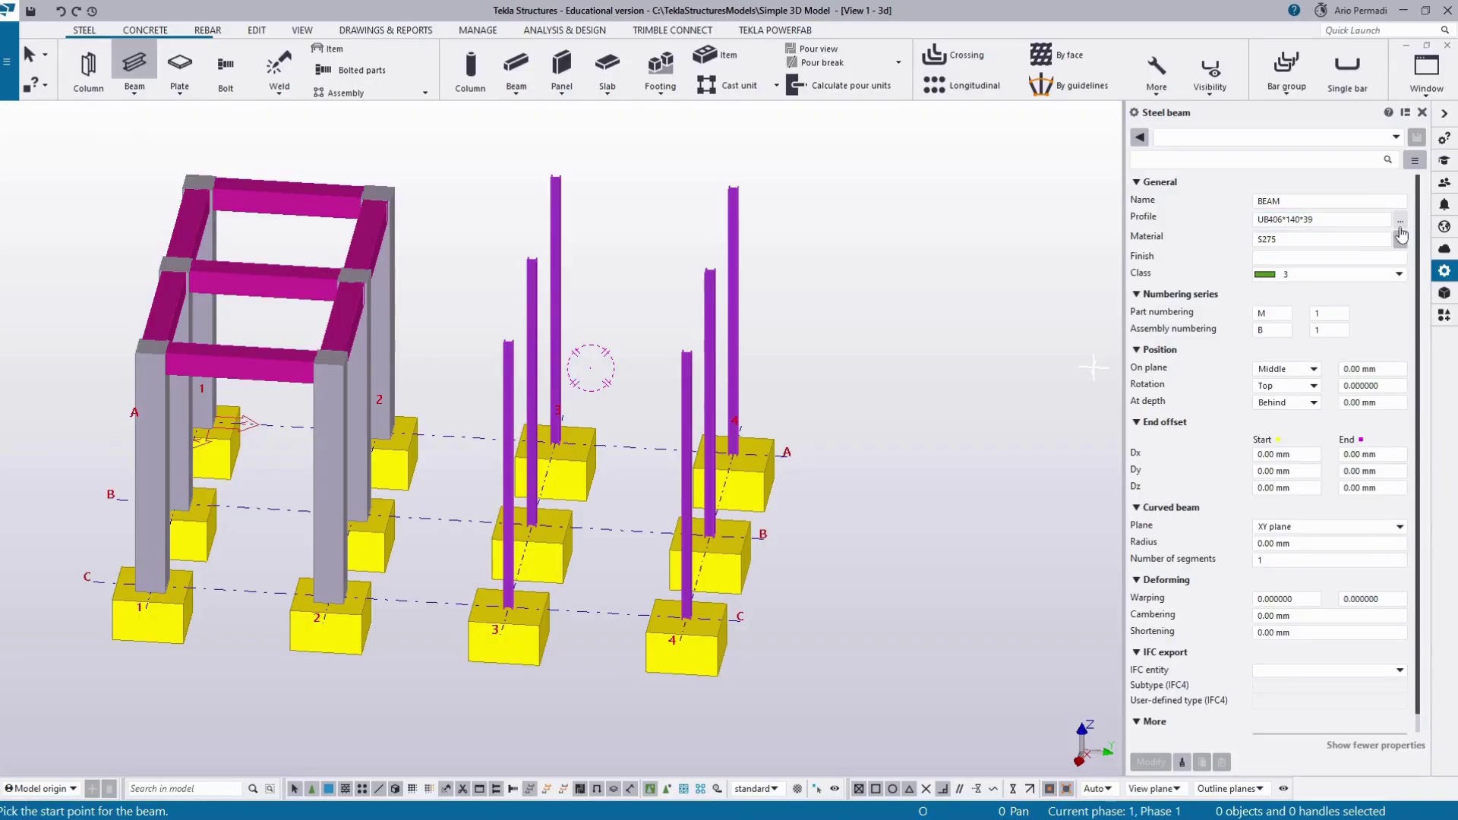
click(1400, 220)
scroll(108, 294, up, 5)
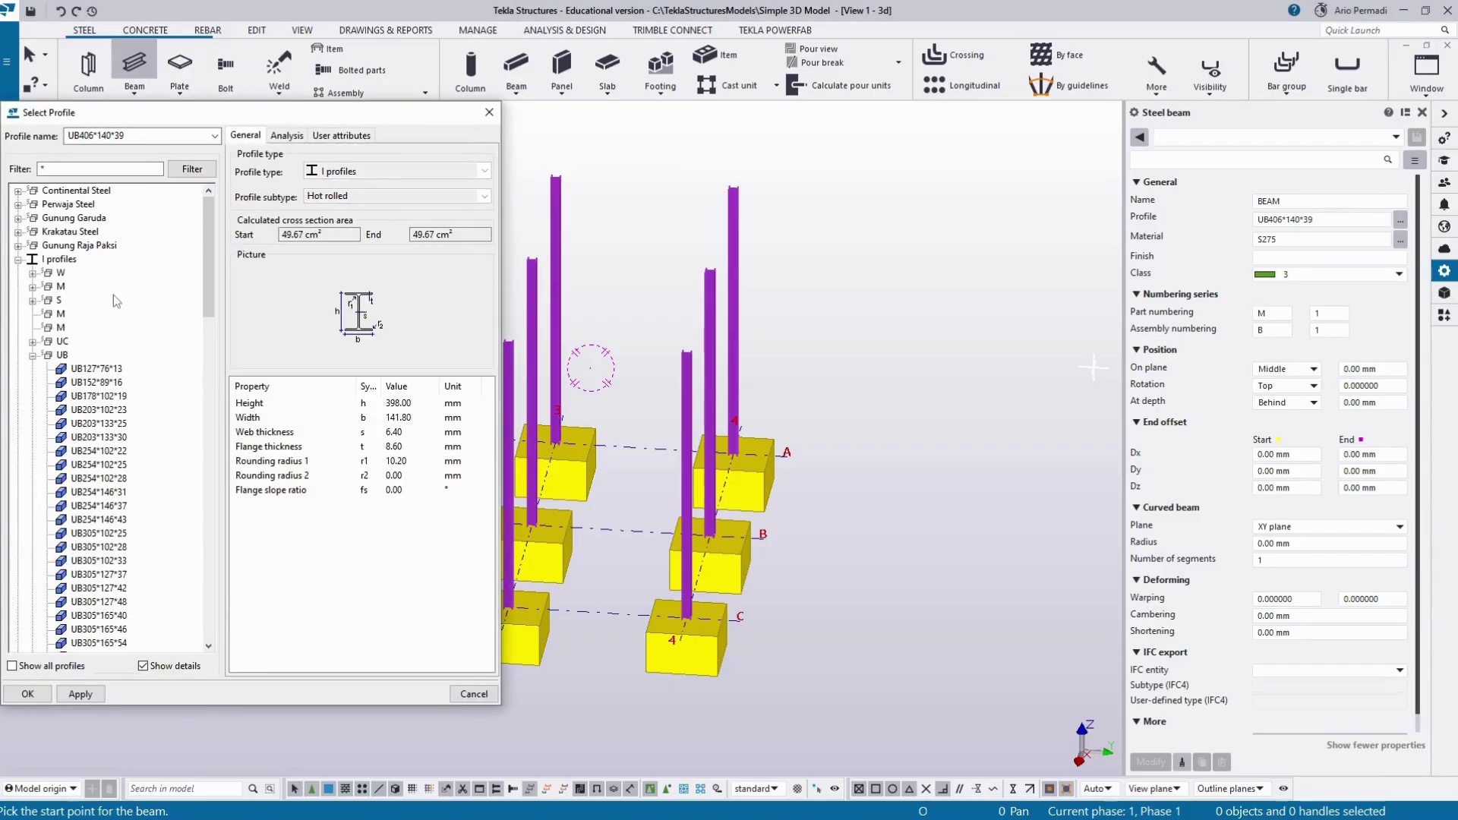
click(19, 232)
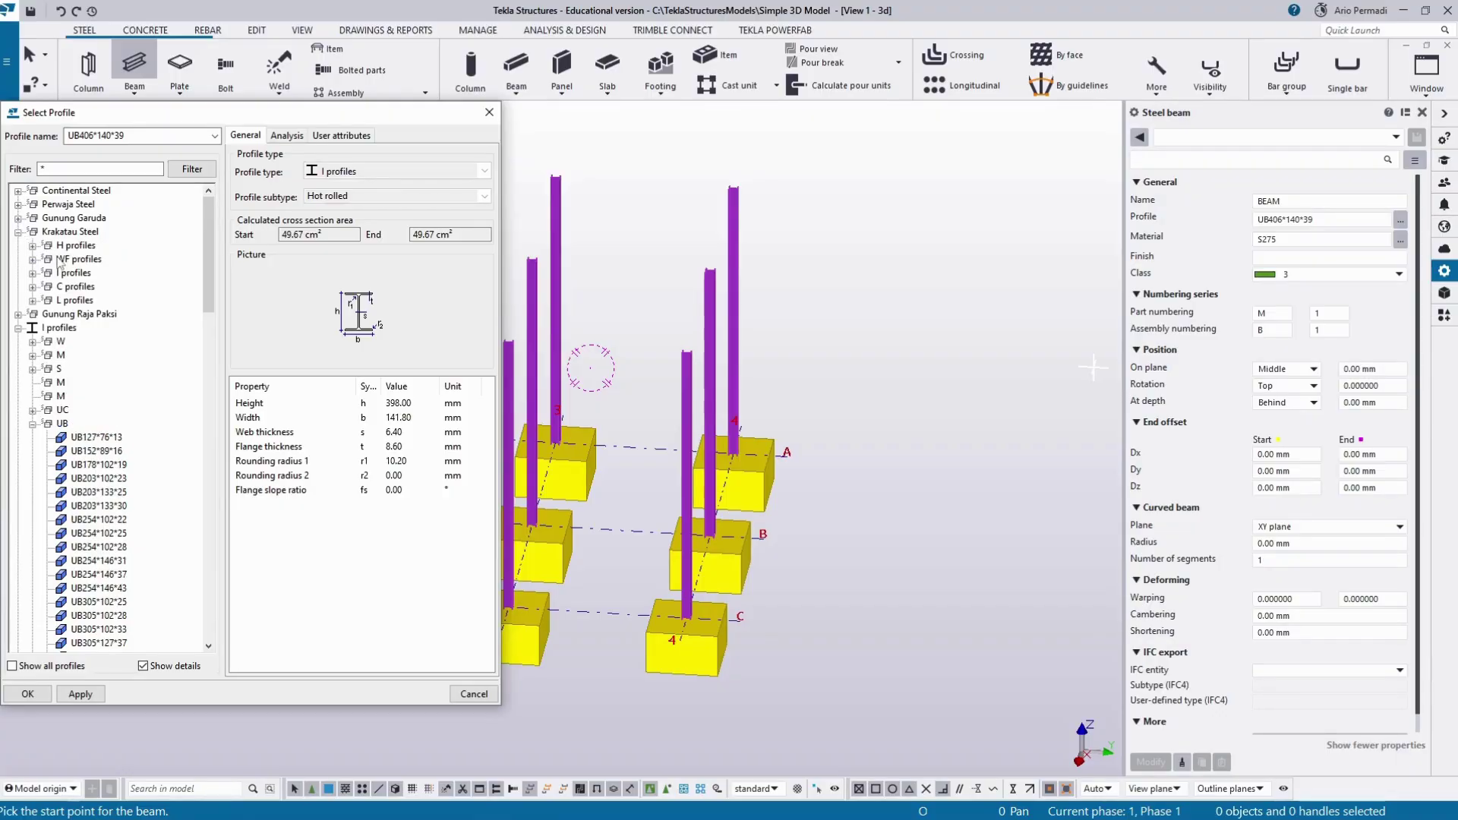
click(34, 246)
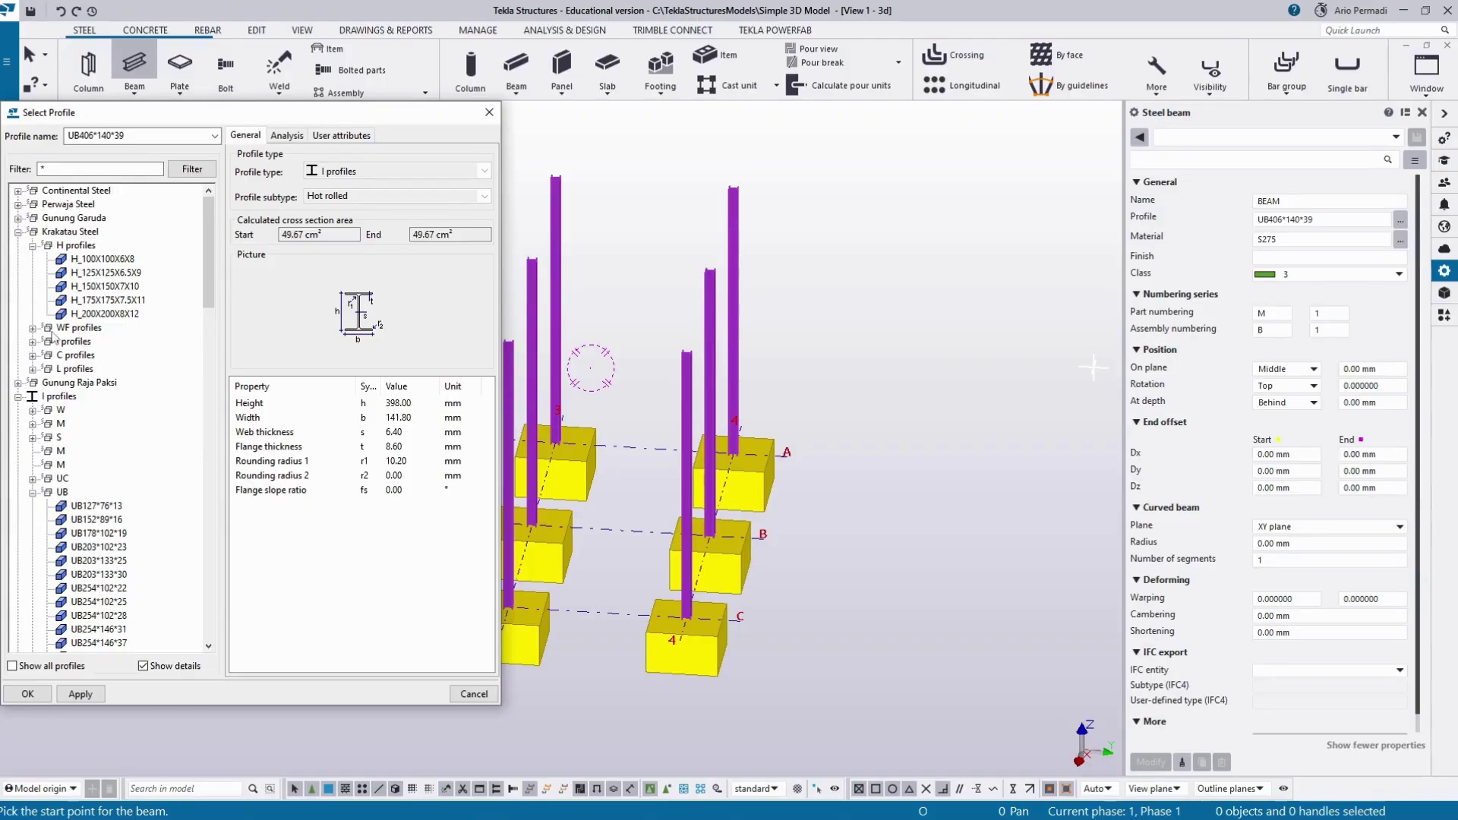
click(32, 329)
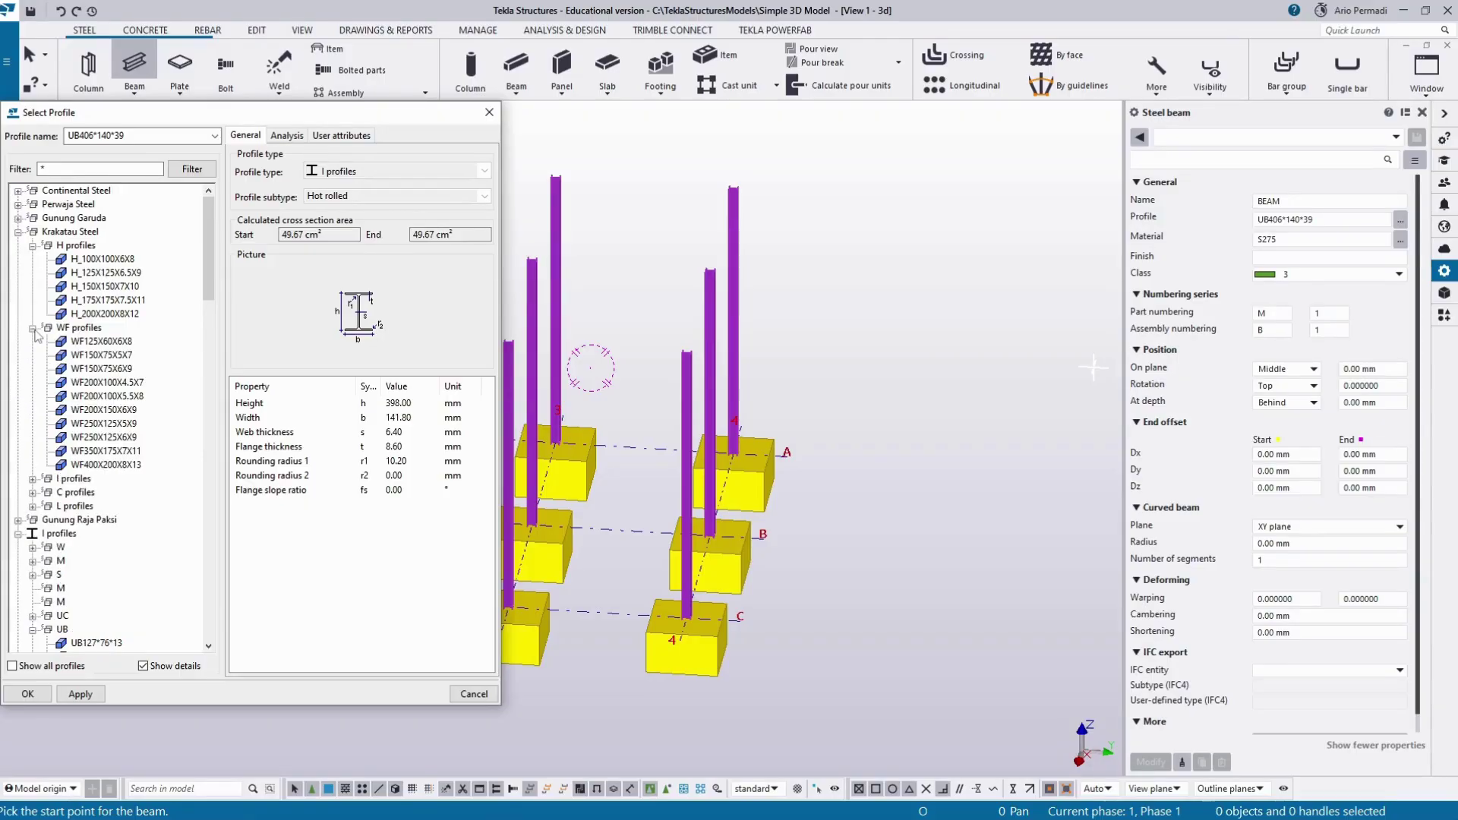
double_click(108, 273)
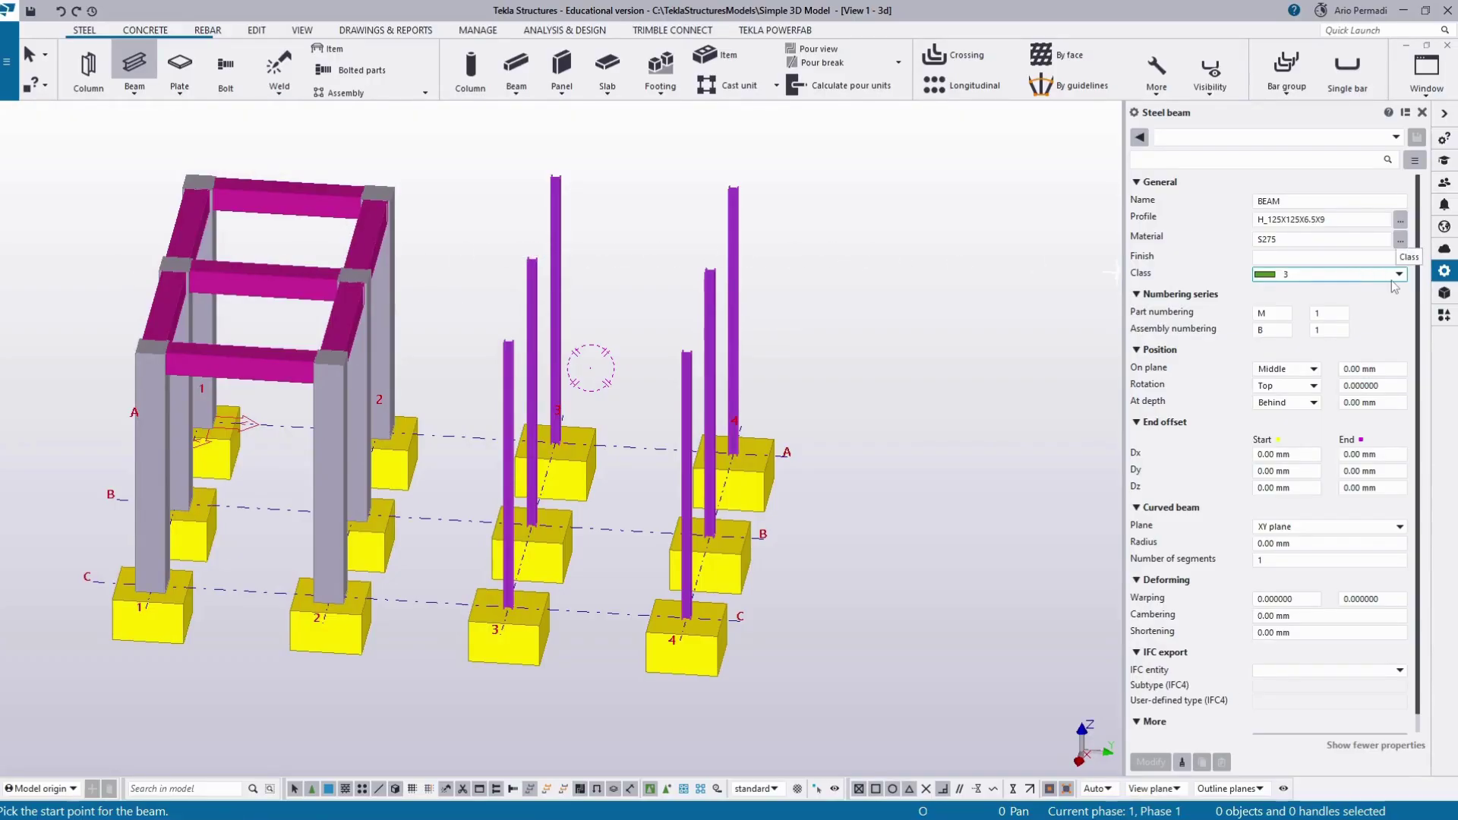
Step: Set the steel beam's material grade to S355
click(1400, 239)
scroll(150, 349, down, 2)
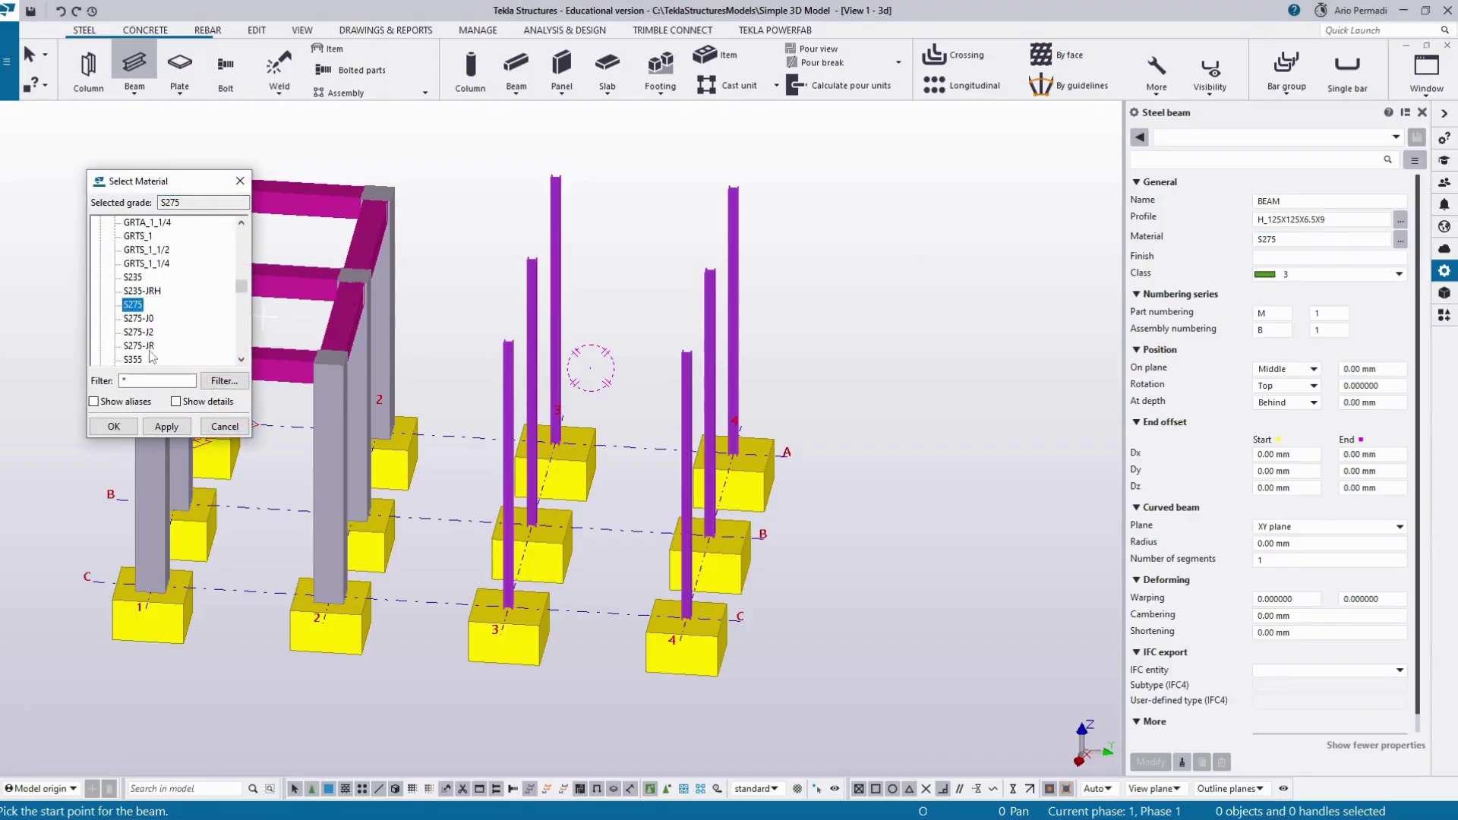
double_click(135, 322)
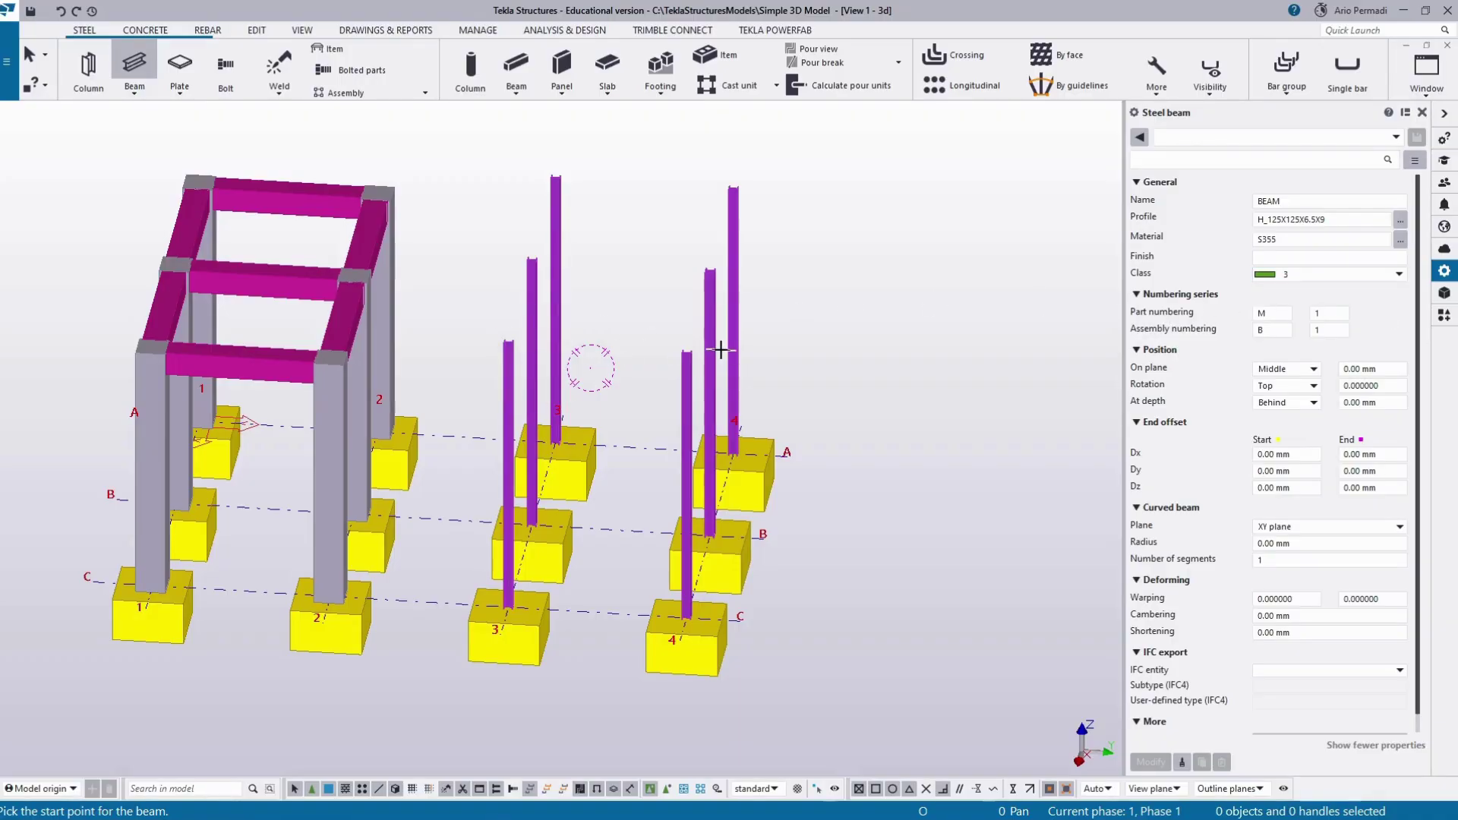
Step: Place steel beams along line 3 from C to B and B to A, snapping to the end points of the steel column tops
scroll(693, 297, up, 3)
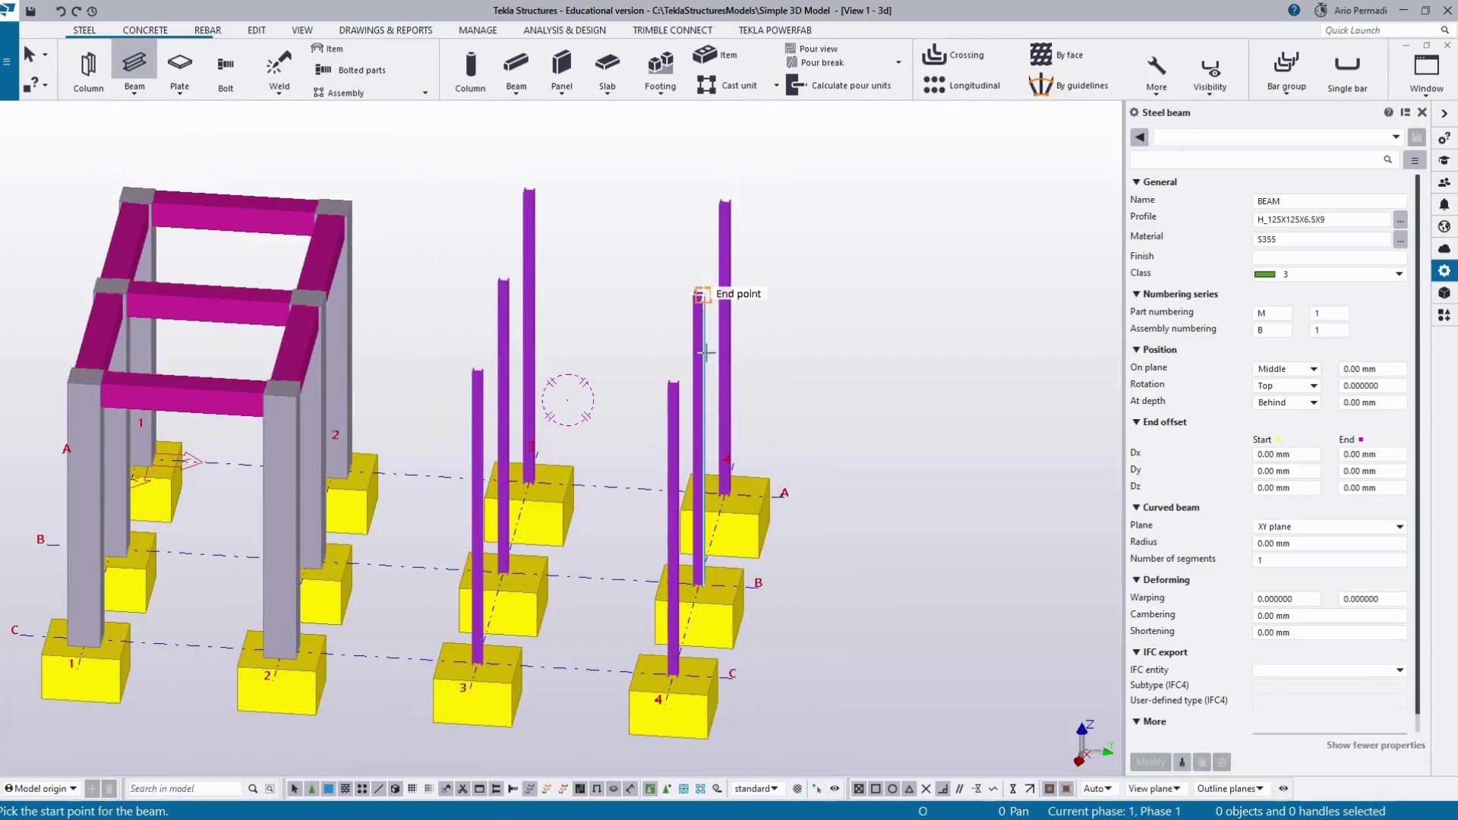
ctrl+middle_drag(735, 306, 720, 351)
ctrl+middle_drag(727, 411, 804, 386)
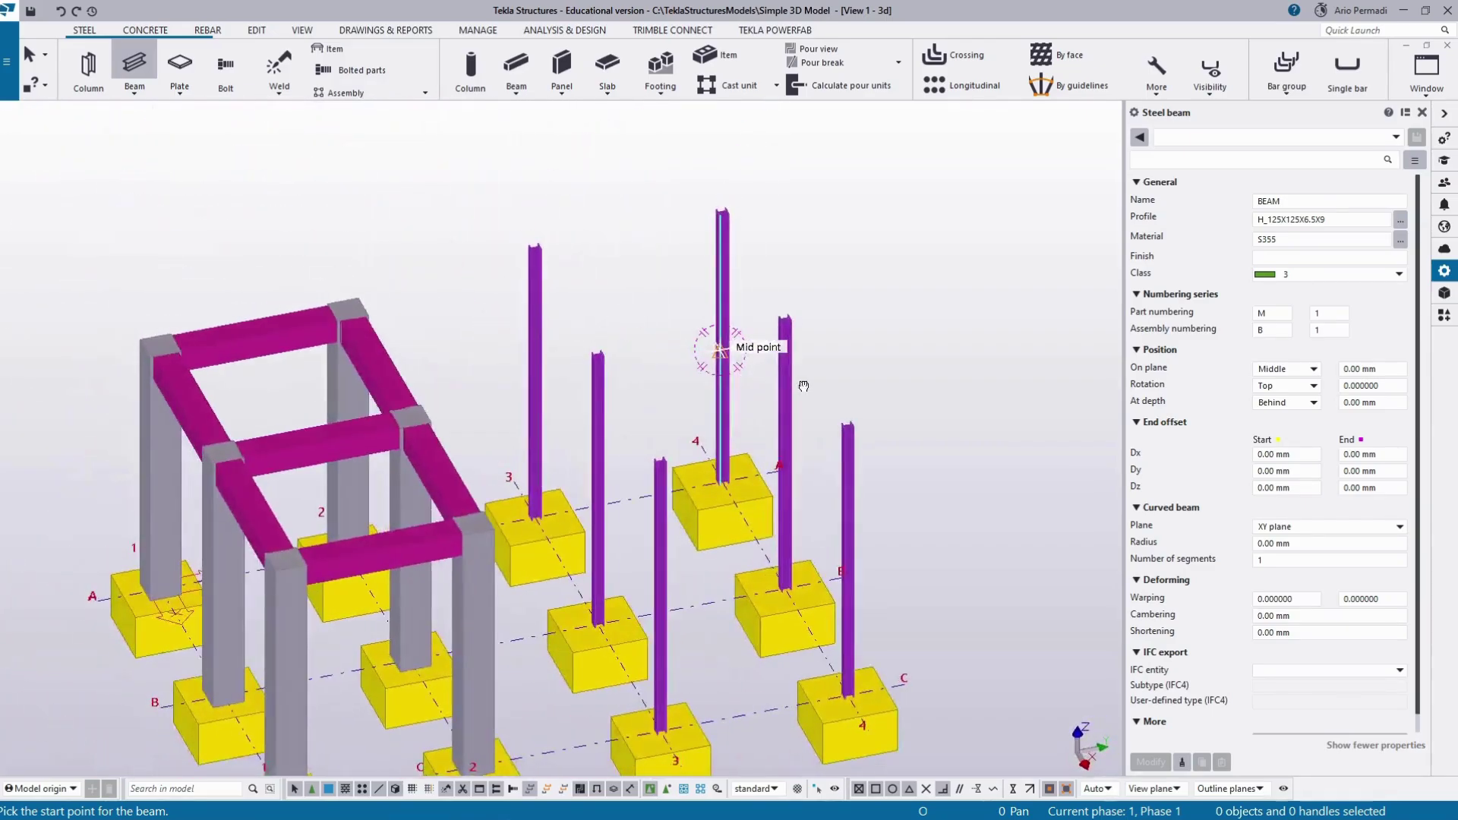
scroll(652, 462, up, 3)
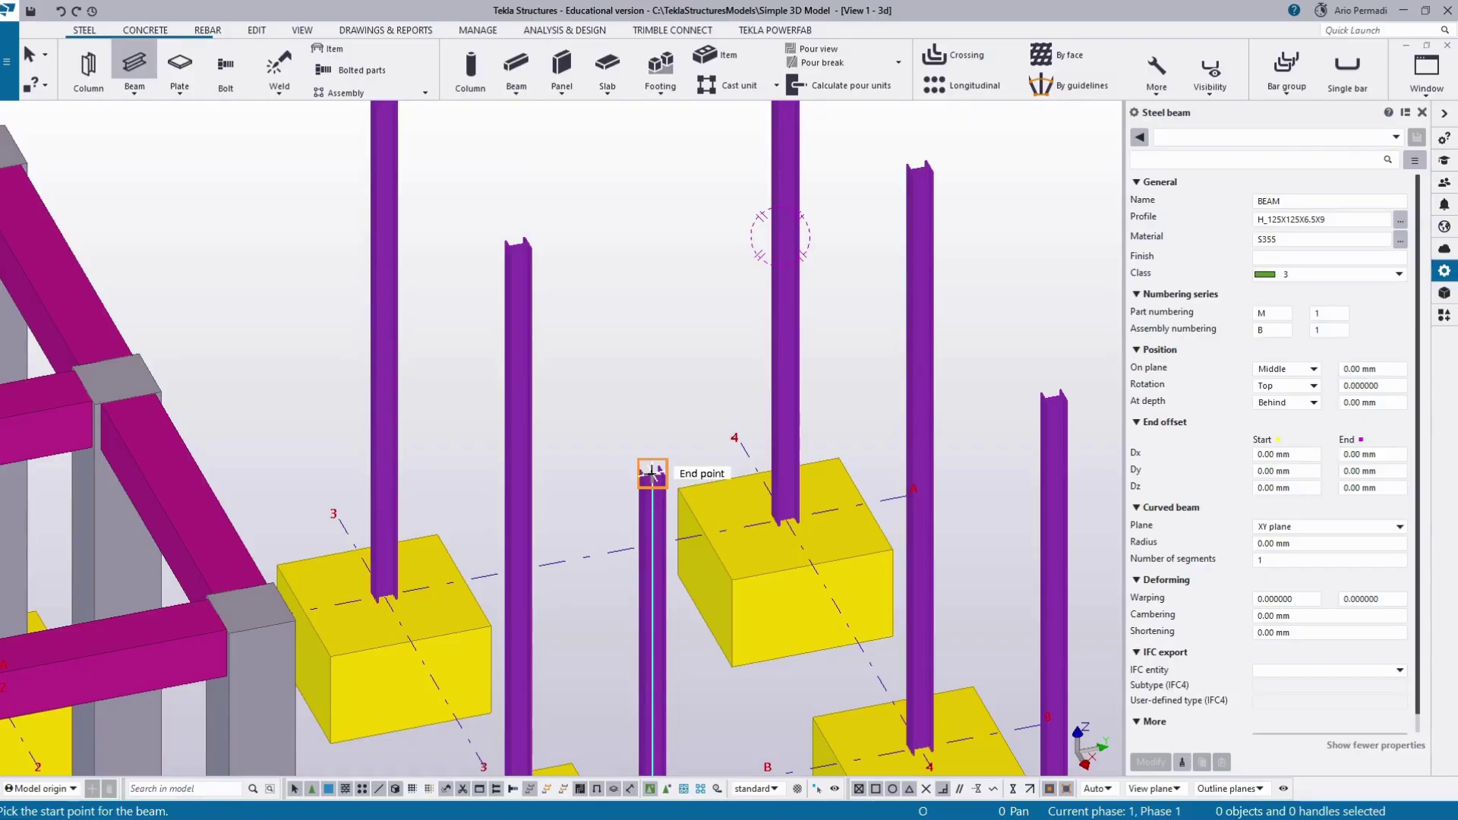
scroll(651, 473, down, 2)
scroll(651, 472, up, 2)
click(651, 472)
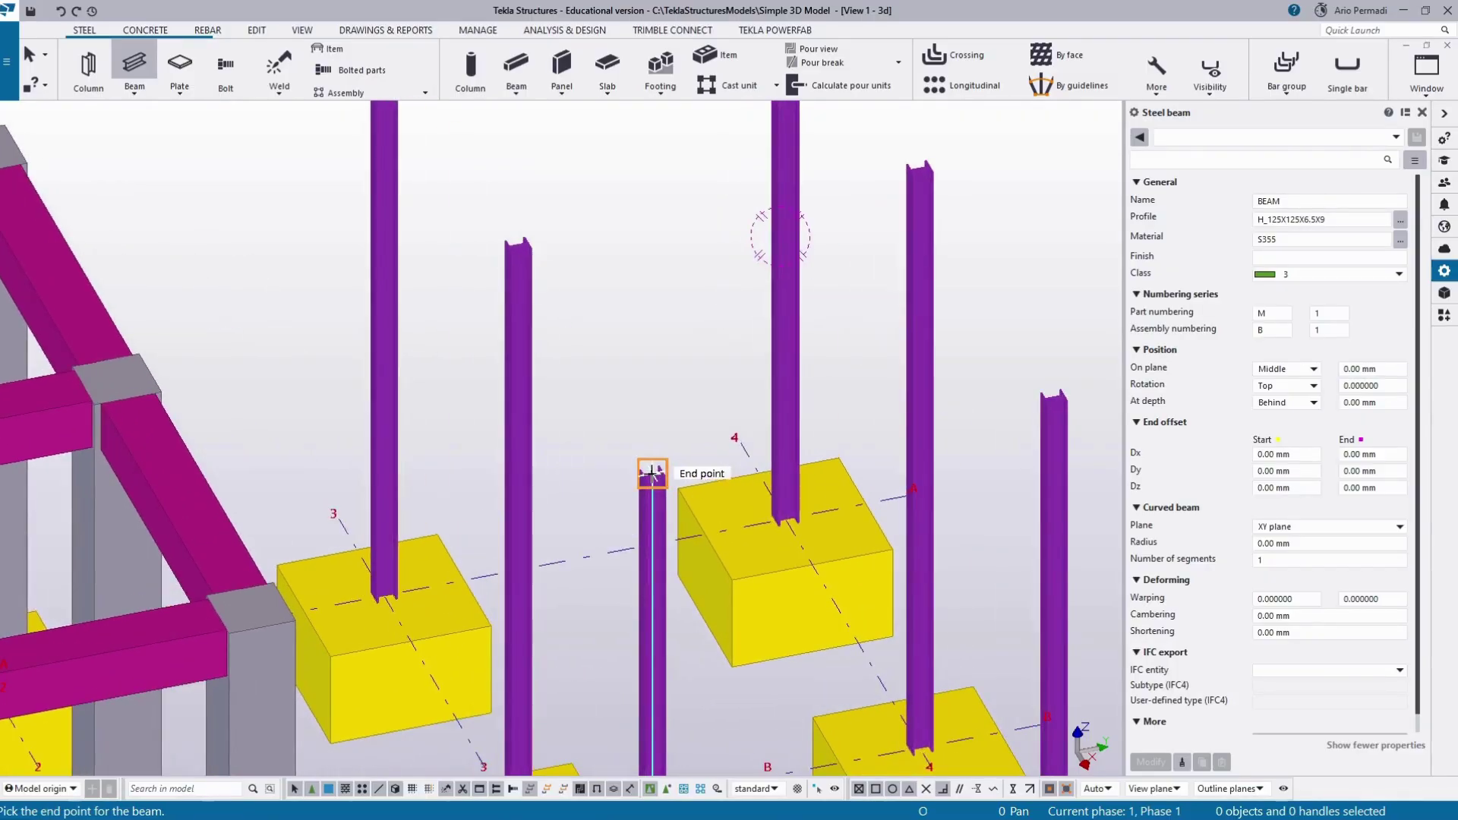
click(517, 243)
scroll(598, 367, up, 2)
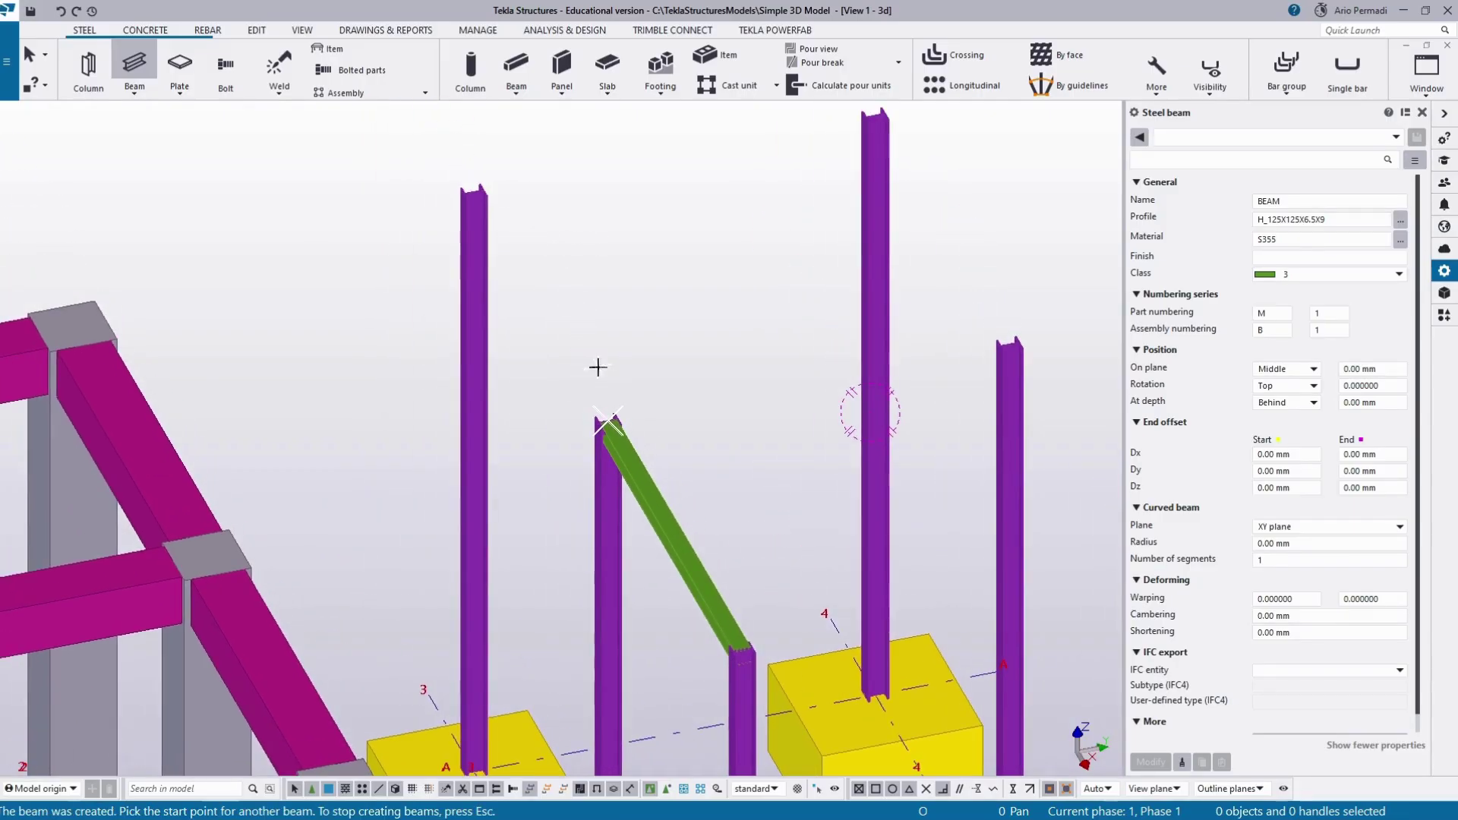
scroll(597, 367, down, 1)
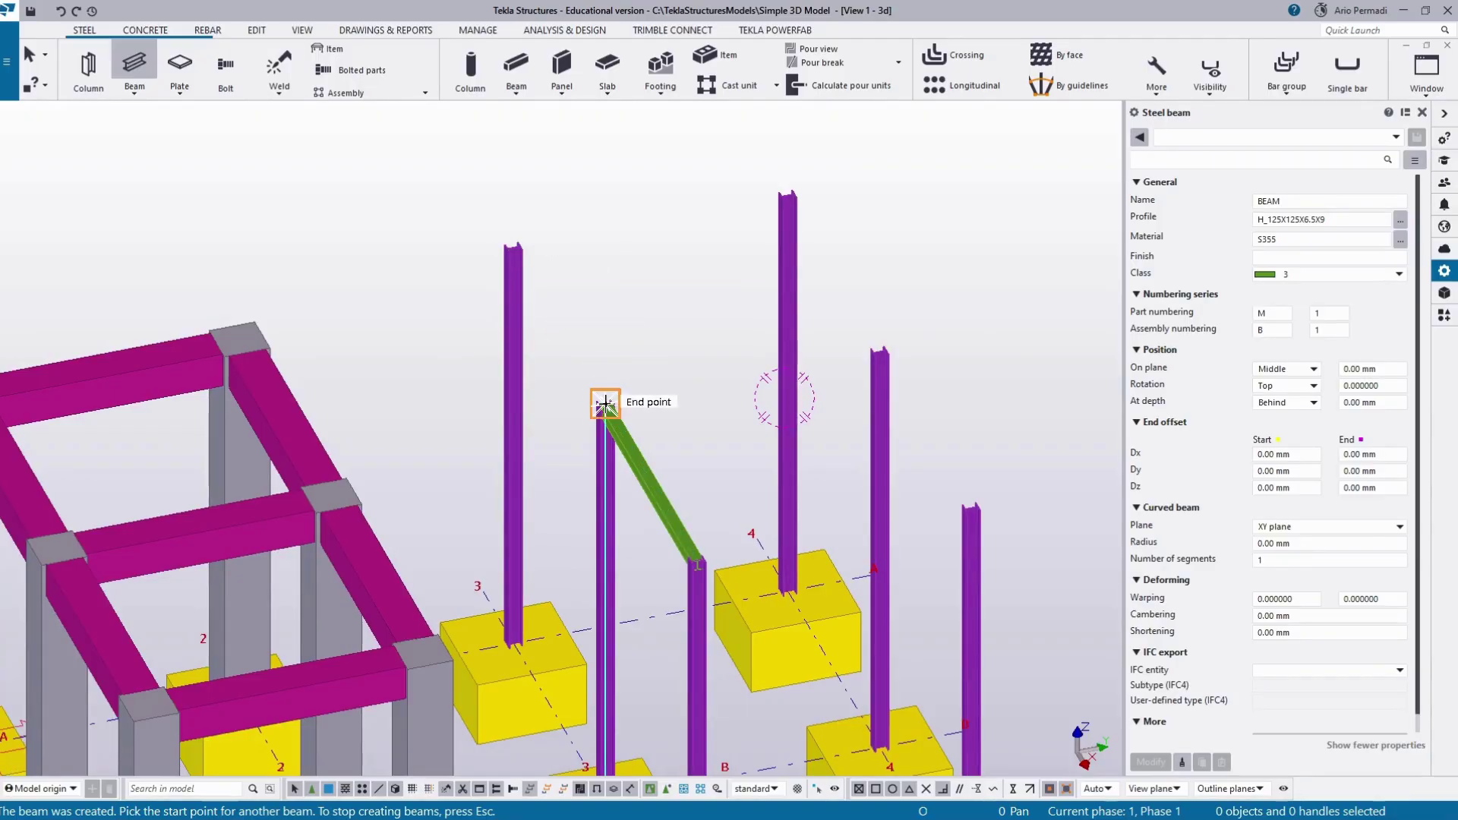
click(606, 403)
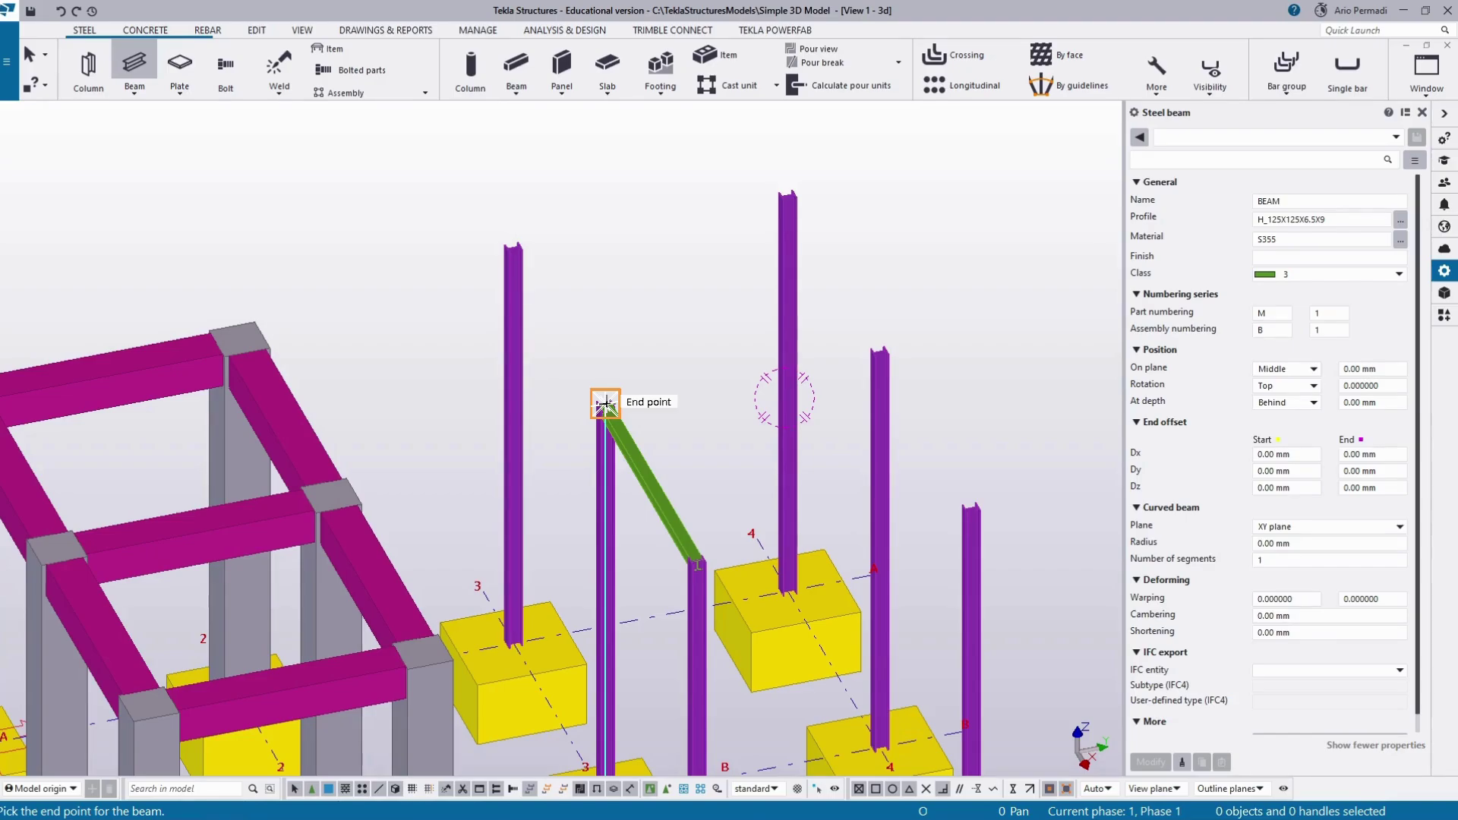
click(512, 247)
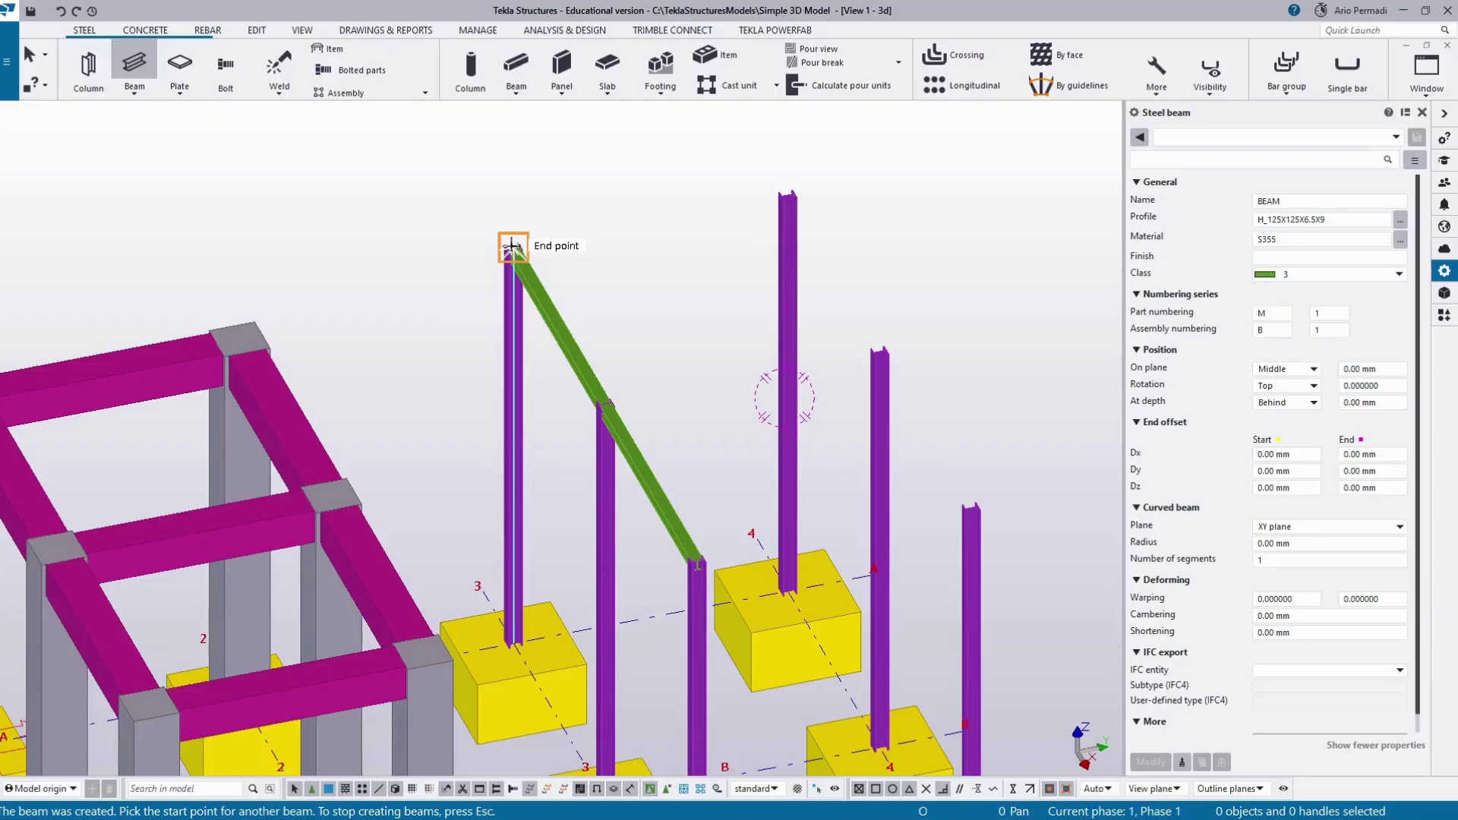
Step: Place steel beams between column-top end points along line A from 3 to 4, and along line 4 from A to B and B to C
click(513, 247)
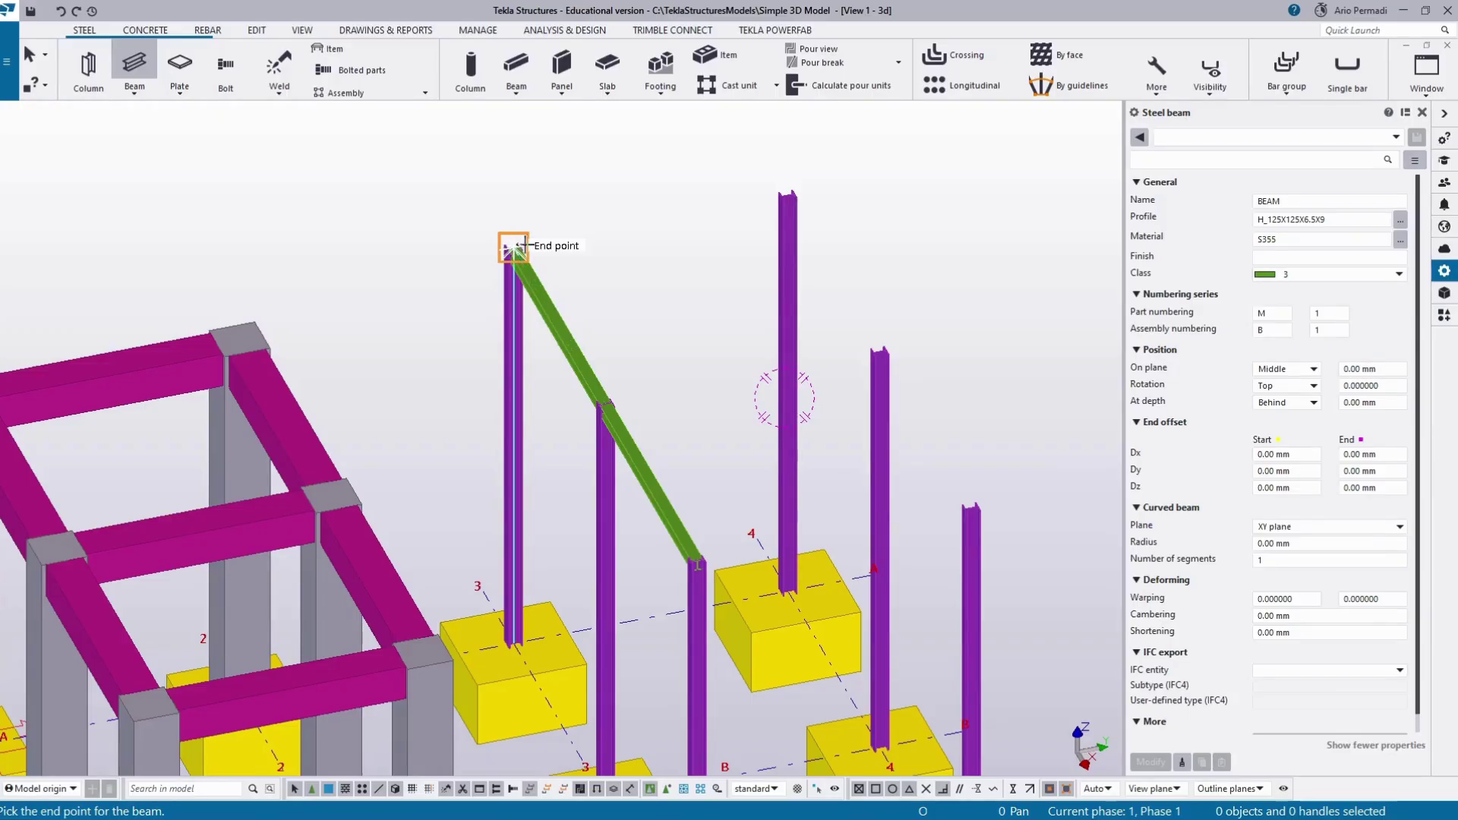
click(788, 195)
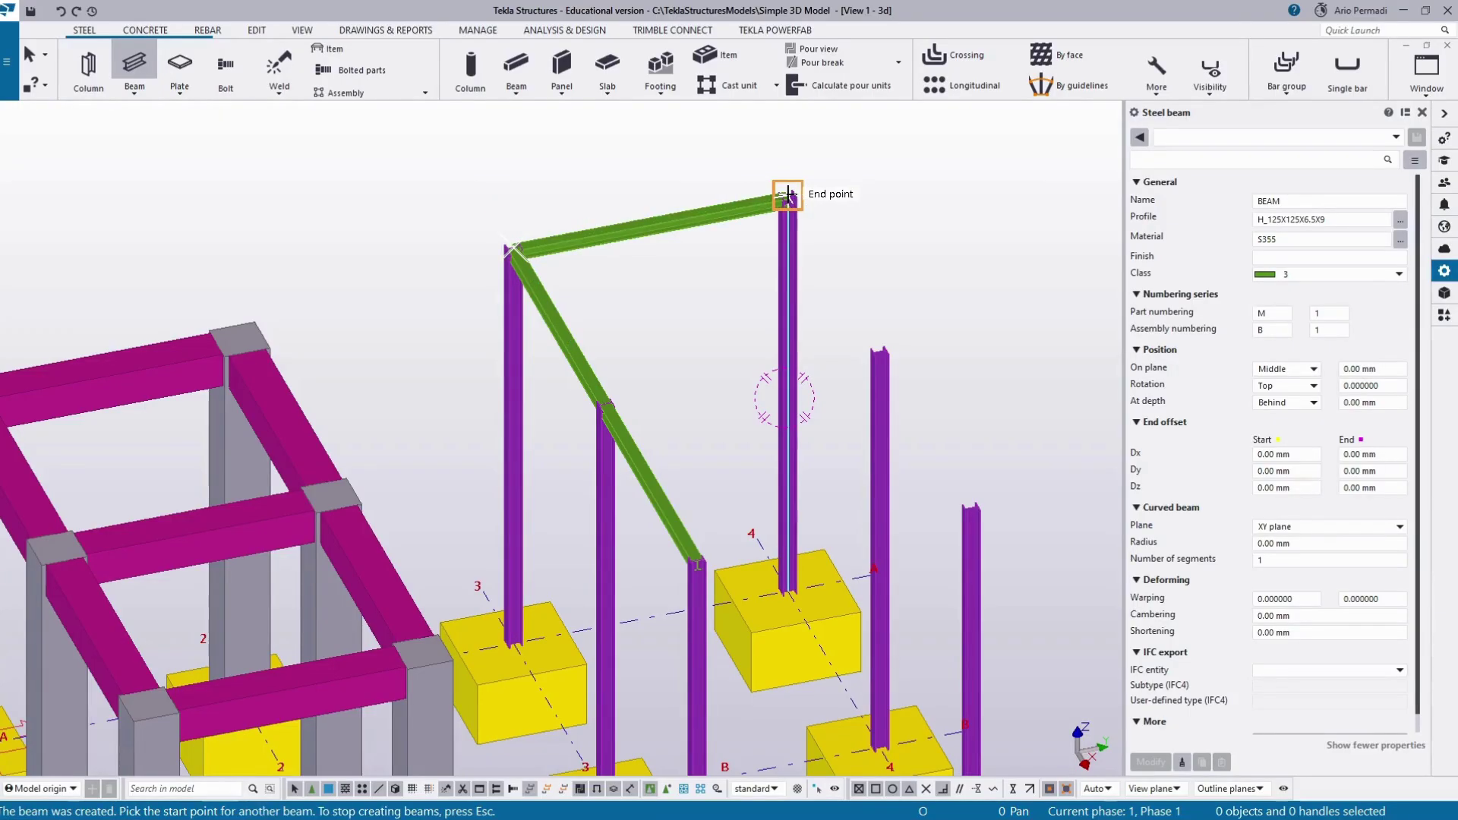
click(787, 195)
click(880, 351)
middle_drag(879, 351, 677, 245)
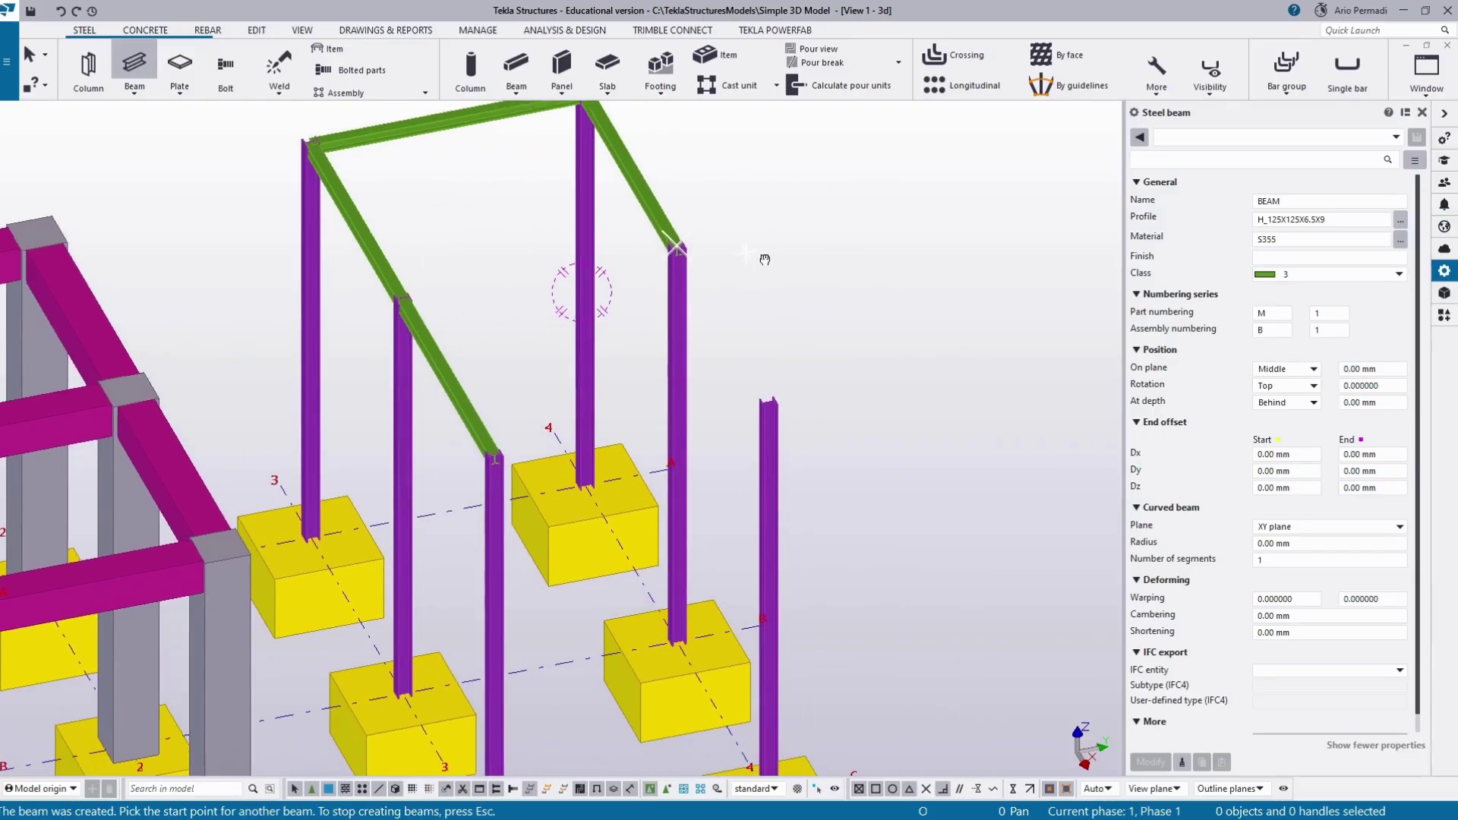
click(676, 247)
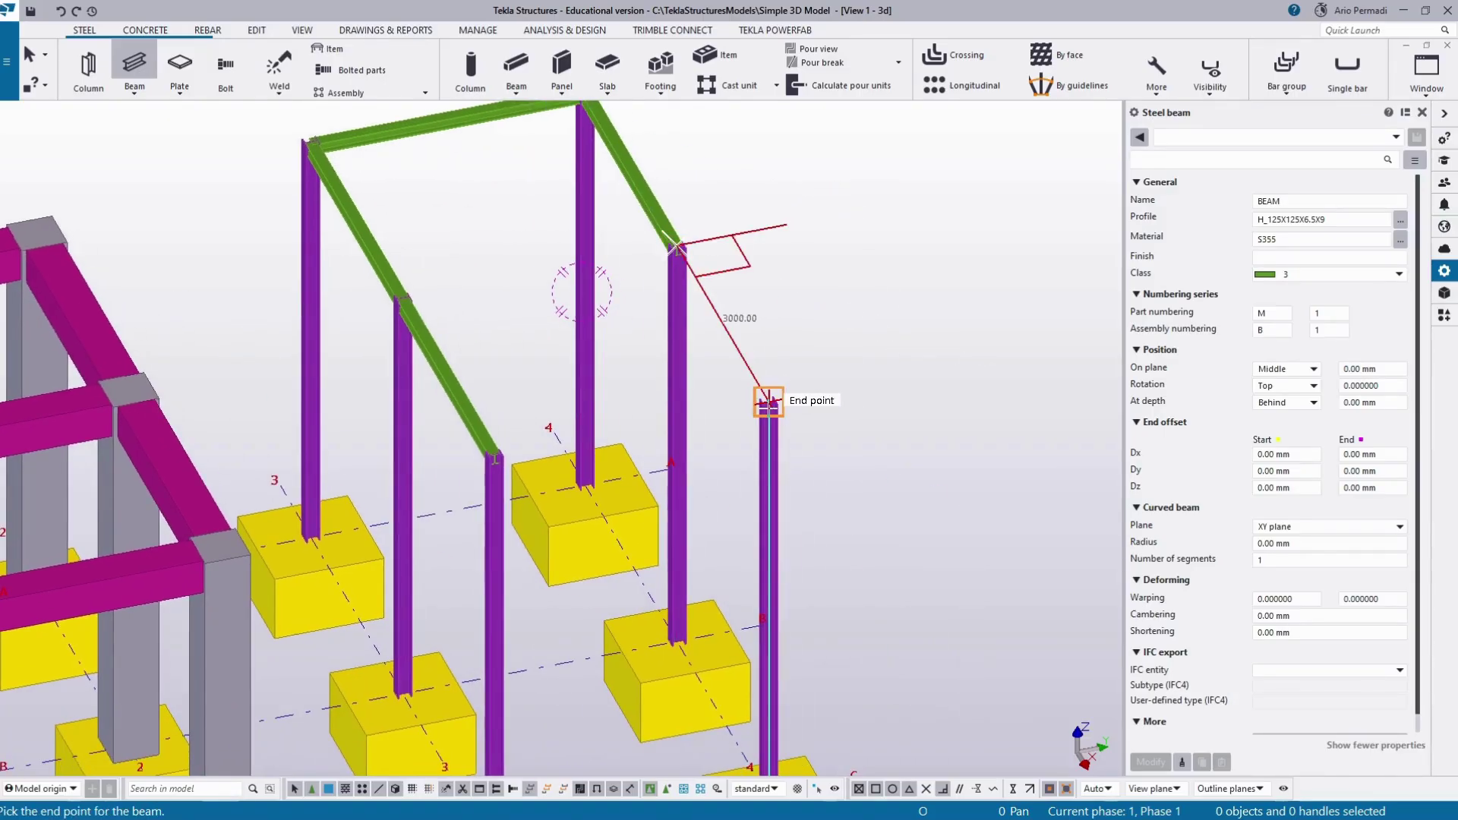
click(771, 399)
Step: Place steel beams between column-top end points along line C from 4 to 3 and along line B from 4 to 3
click(771, 400)
click(495, 456)
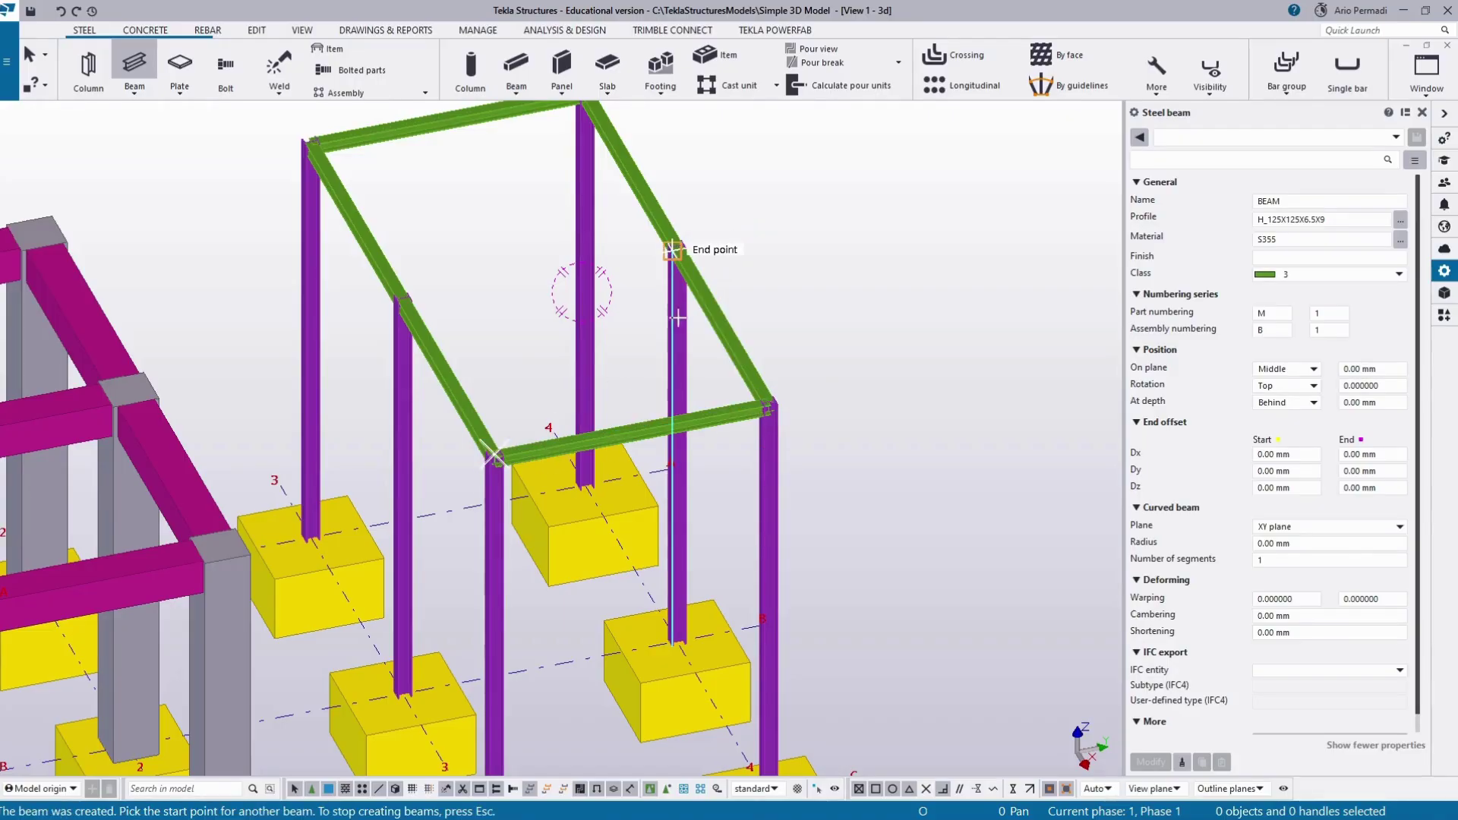
click(676, 244)
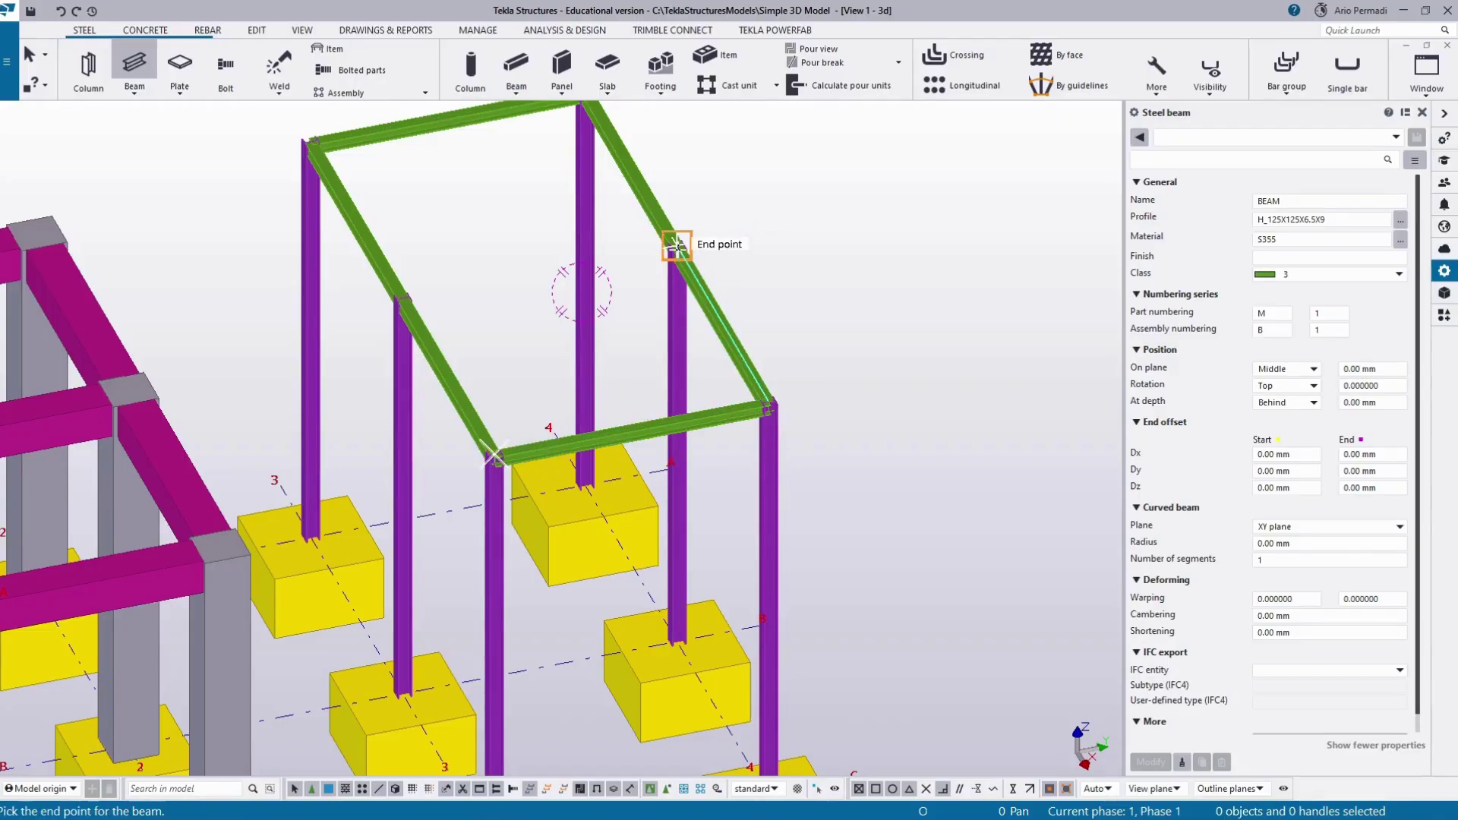
click(400, 298)
key(Escape)
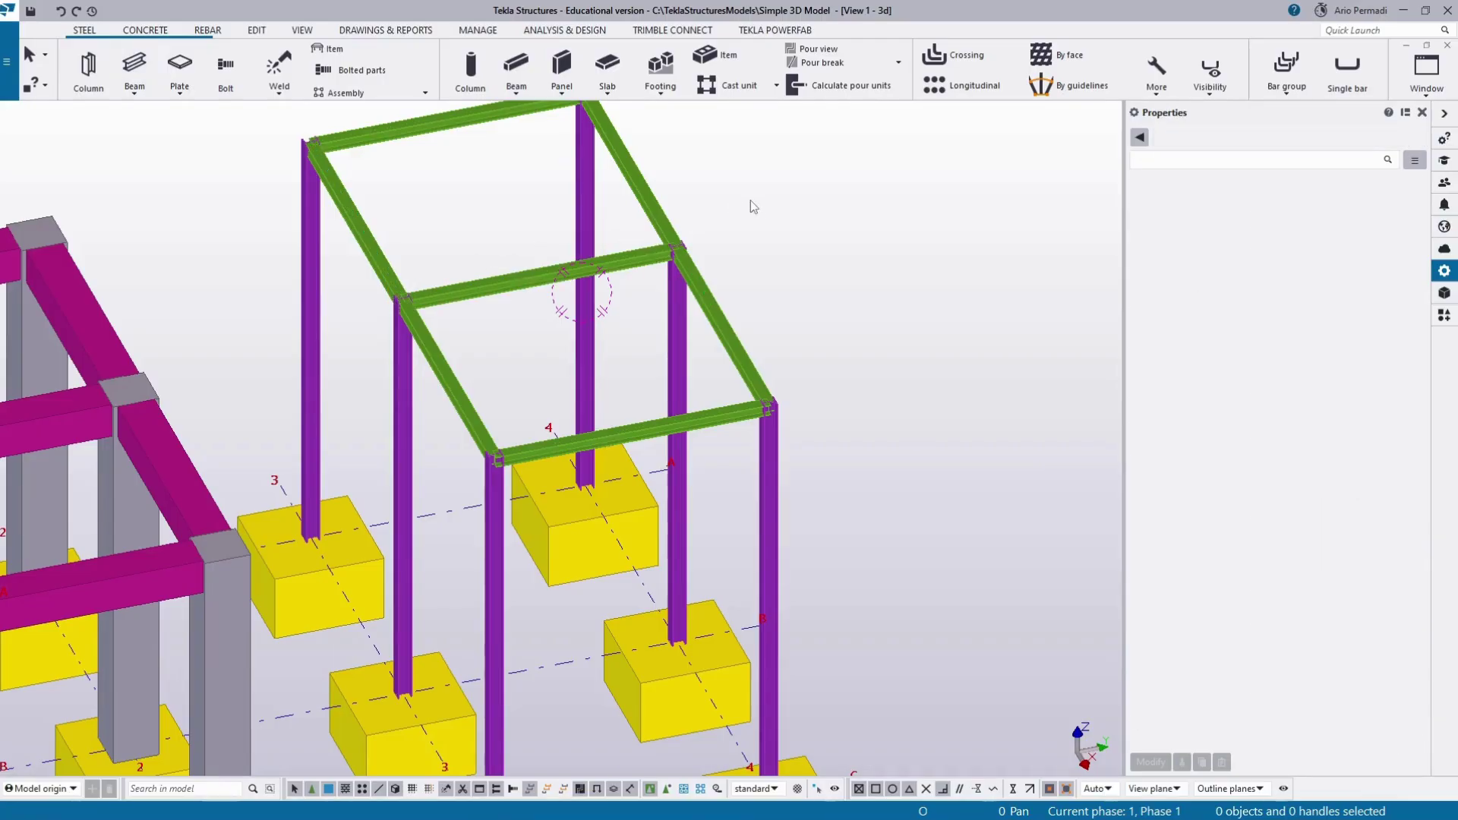
Step: Examine the whole concrete and steel structure in 3D and in plan view, with the object properties closed
ctrl+middle_drag(756, 200, 666, 281)
ctrl+middle_drag(472, 202, 812, 249)
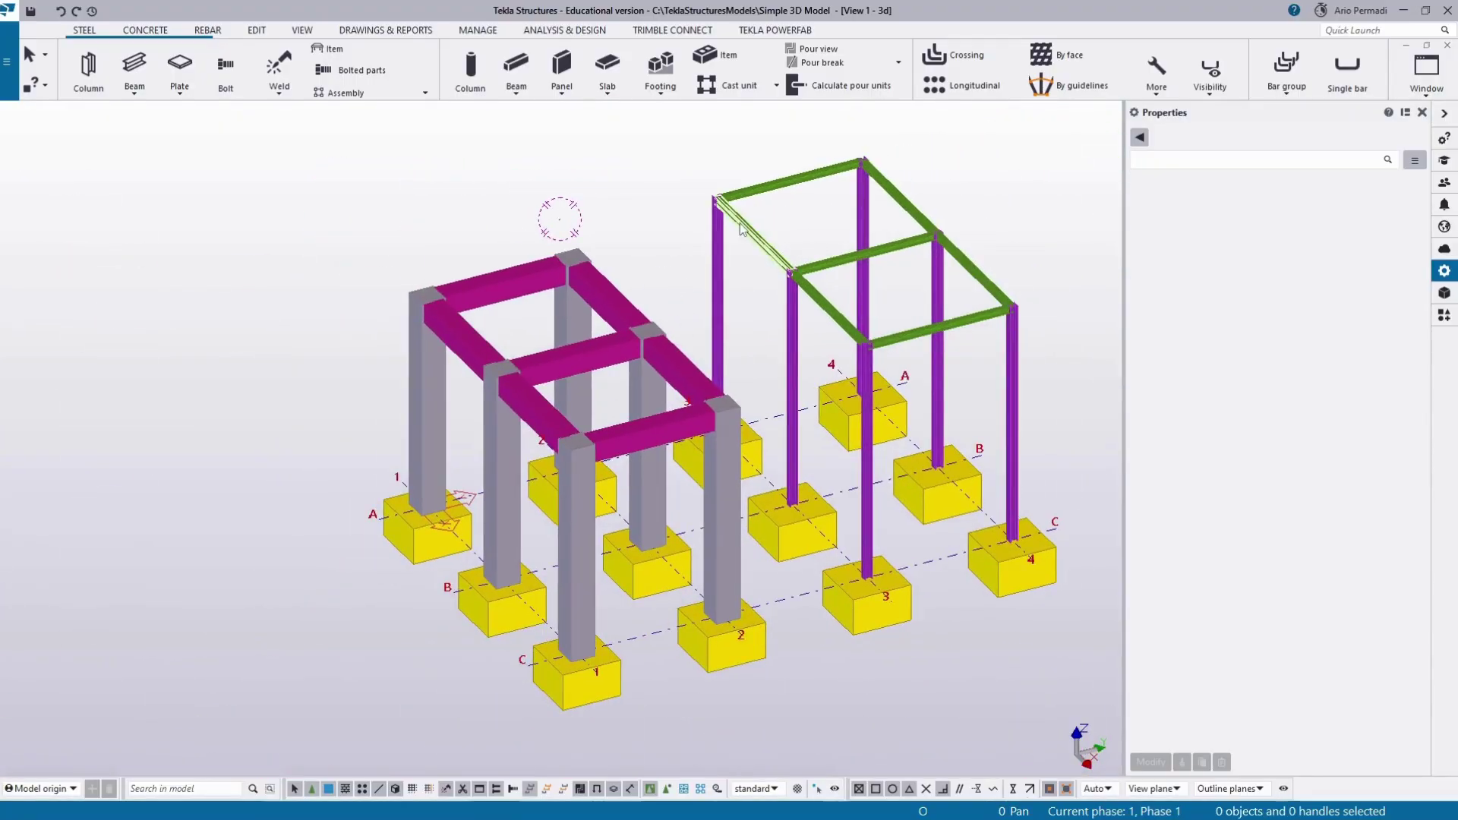
key(ctrl+p)
scroll(742, 229, down, 2)
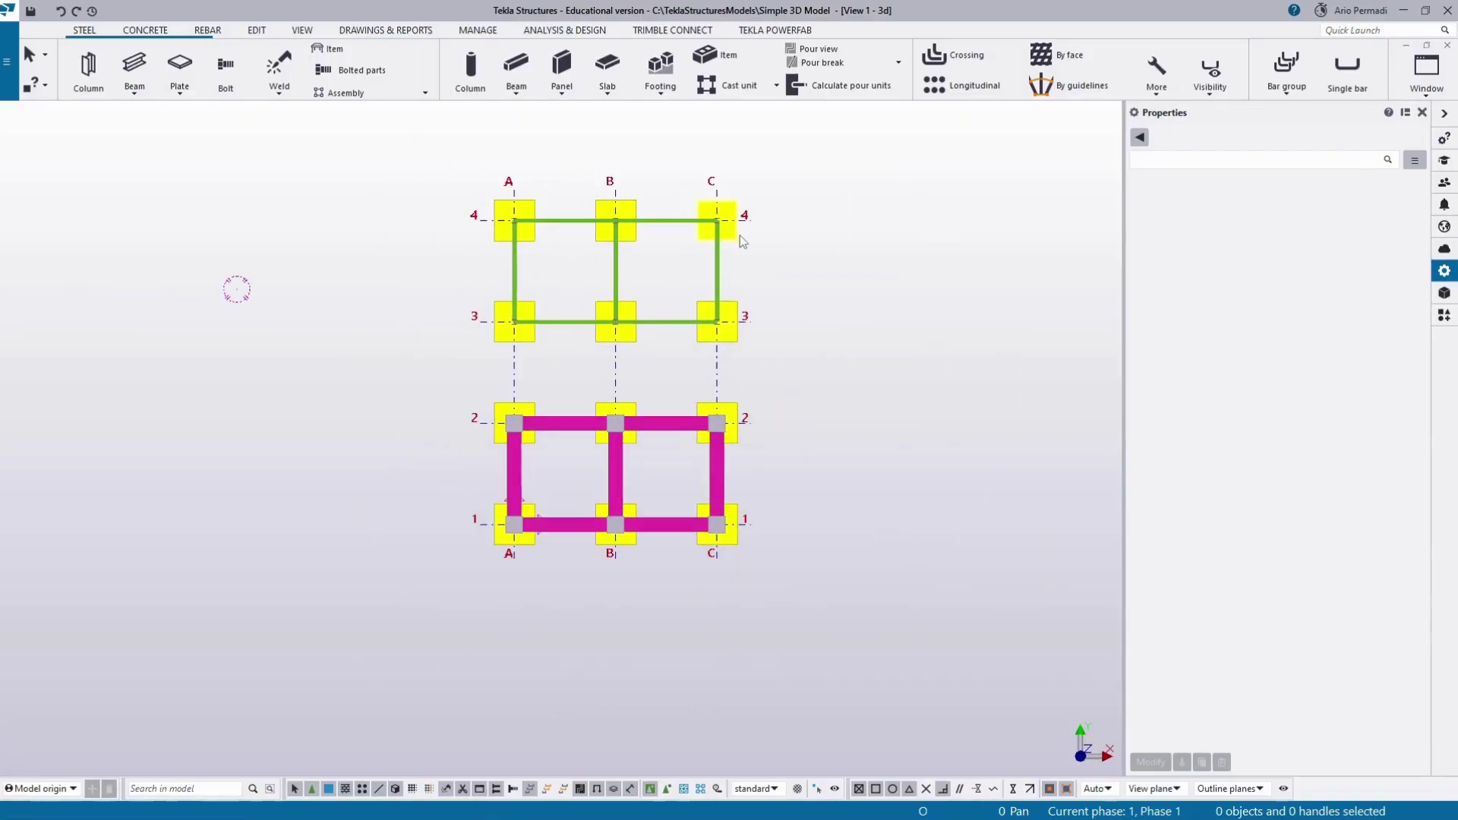
middle_drag(836, 251, 927, 329)
scroll(931, 326, down, 2)
scroll(932, 428, up, 2)
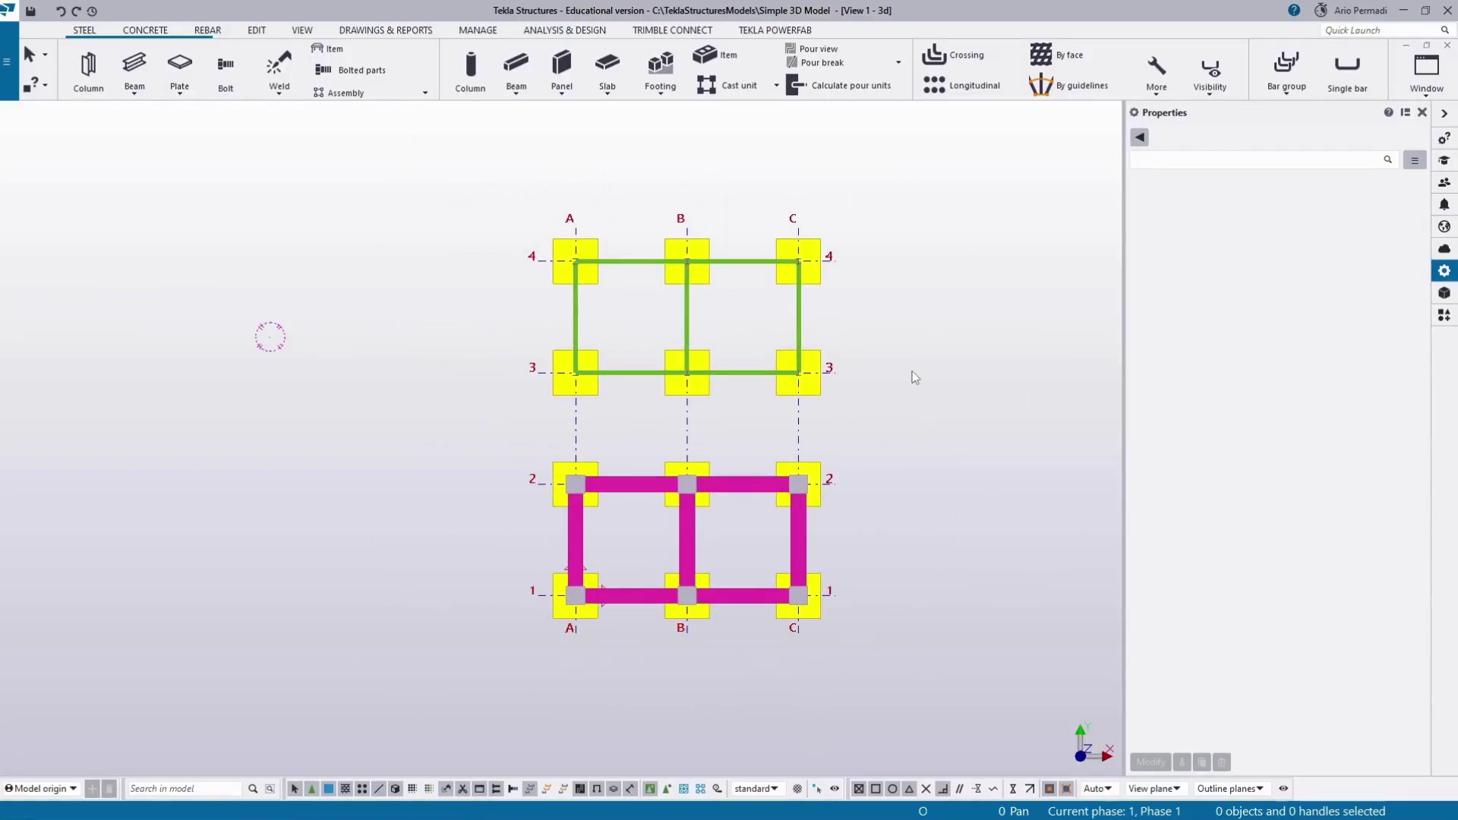
click(1423, 113)
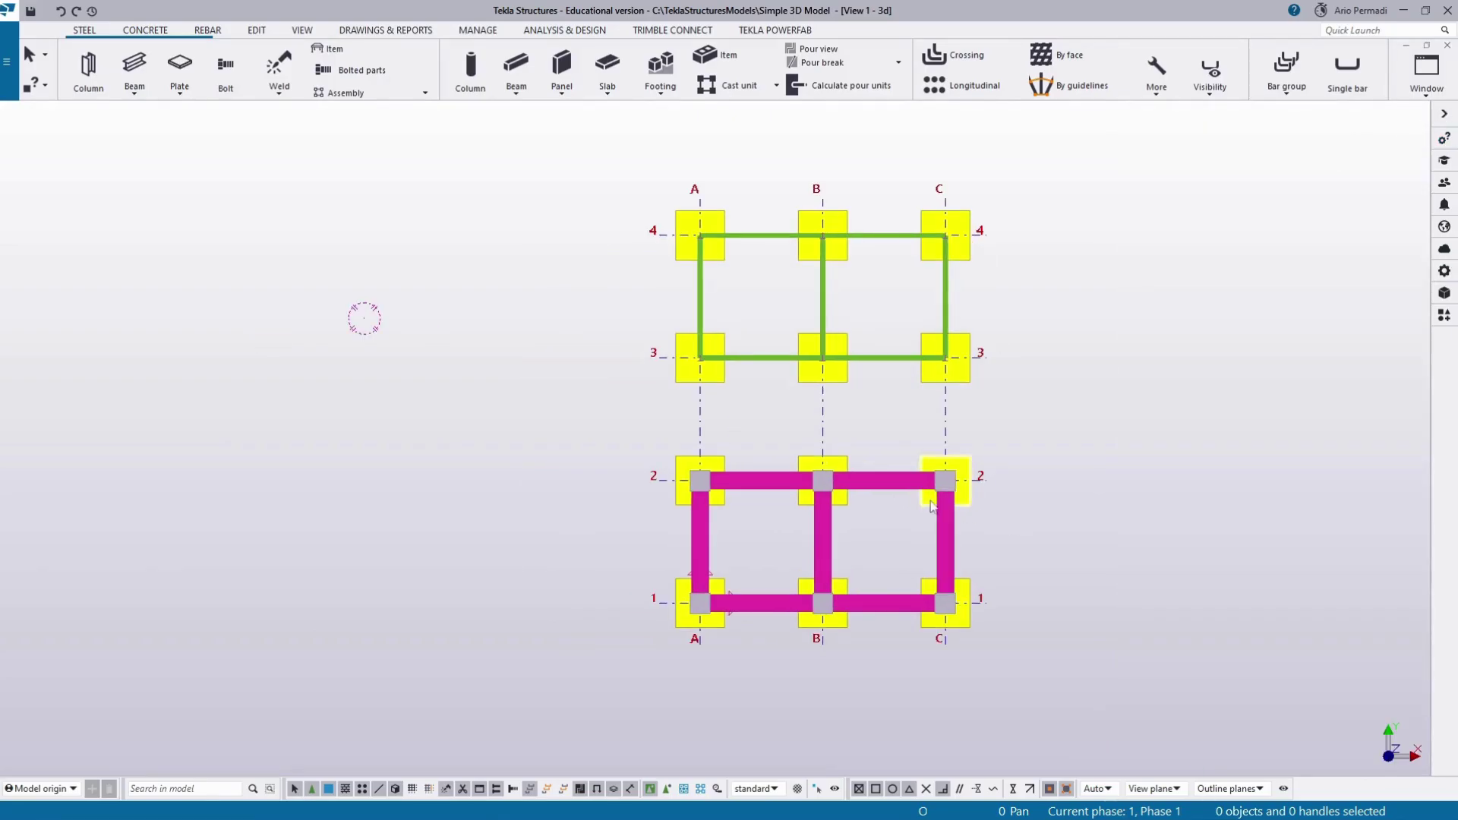
scroll(1332, 396, up, 1)
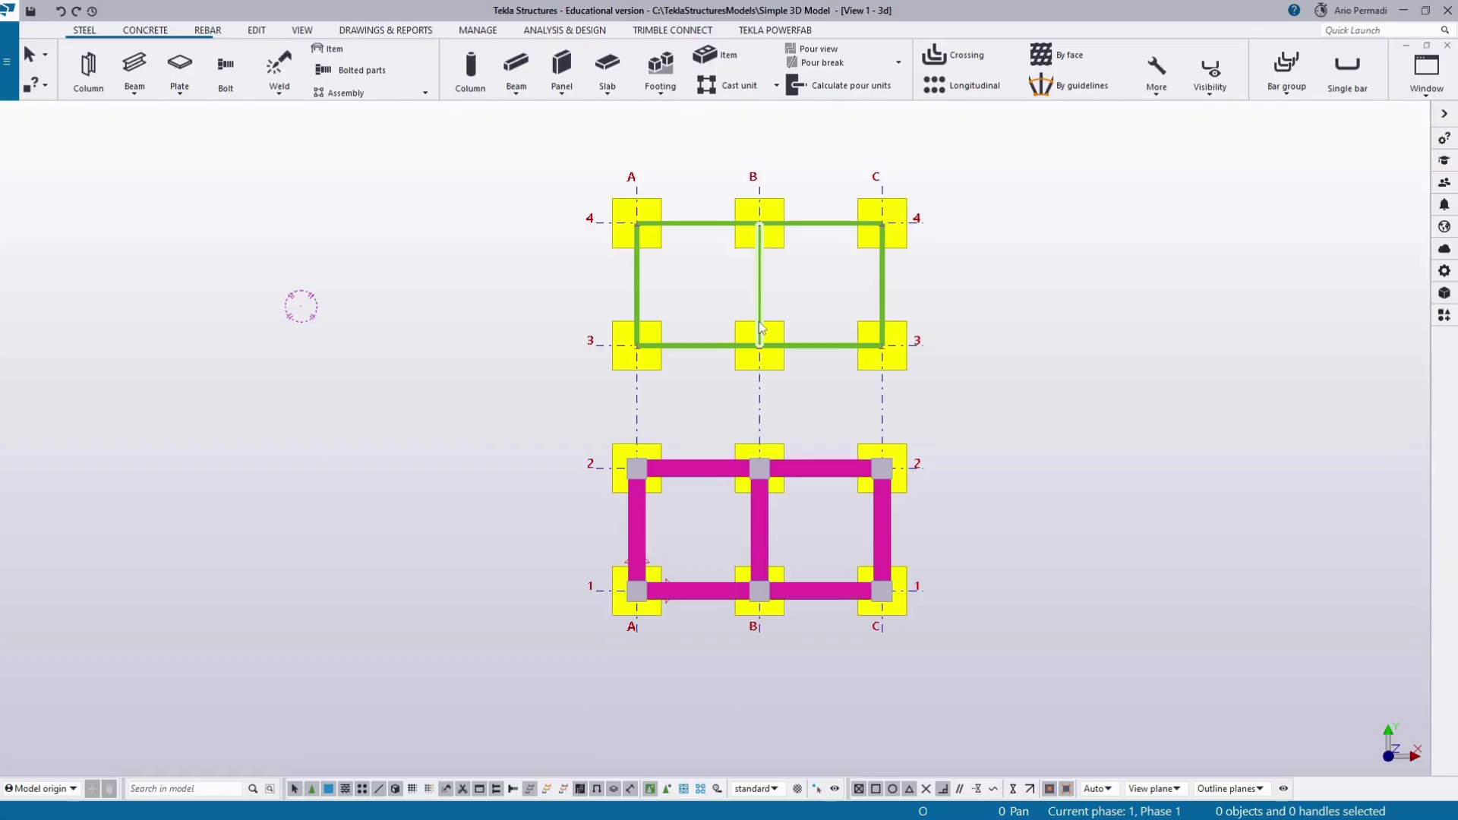
Step: Search the applications and components for "End Plate" and start the End plate (144) connection
click(1445, 317)
click(1251, 159)
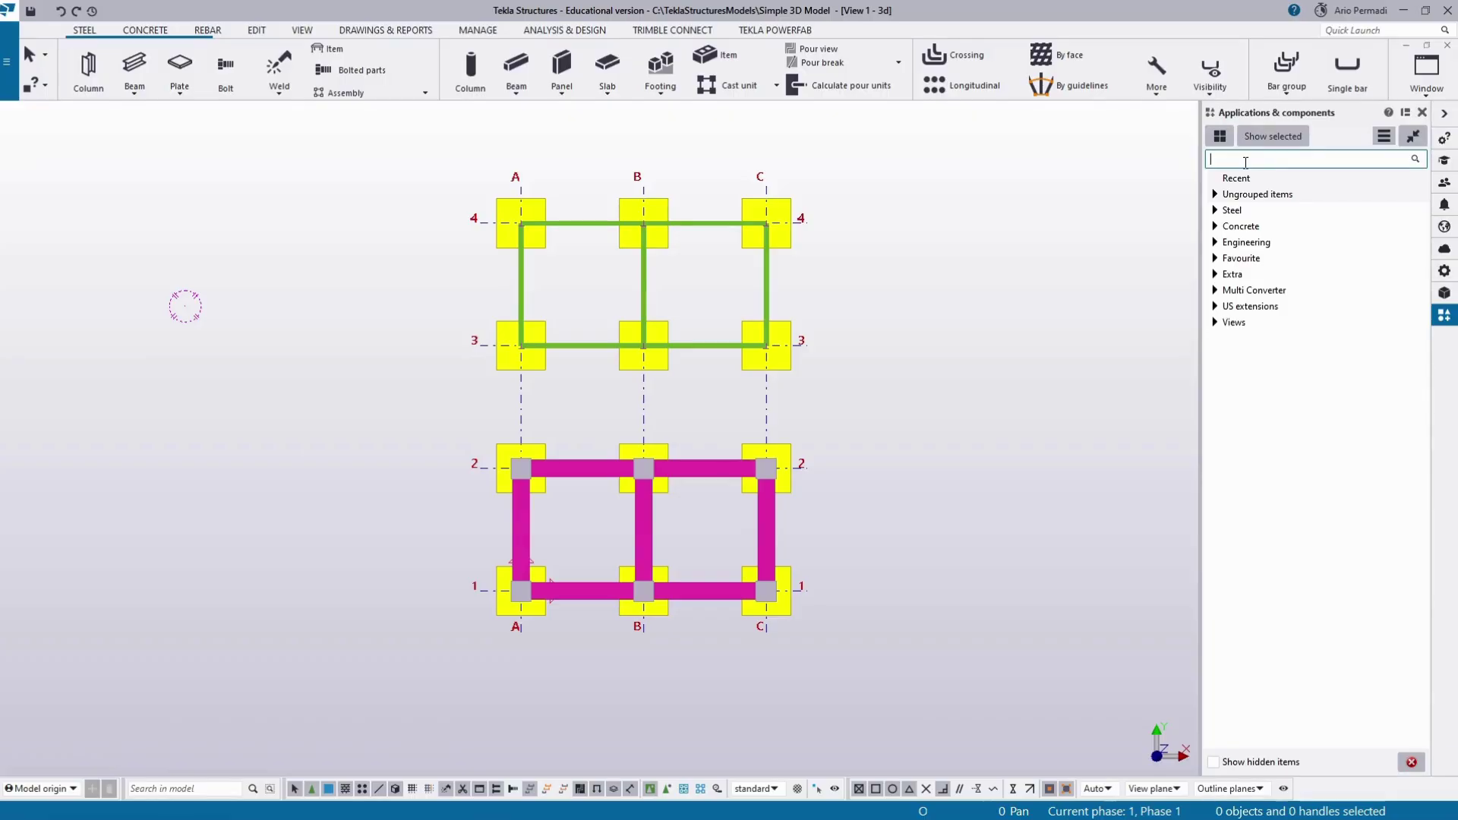
text(End)
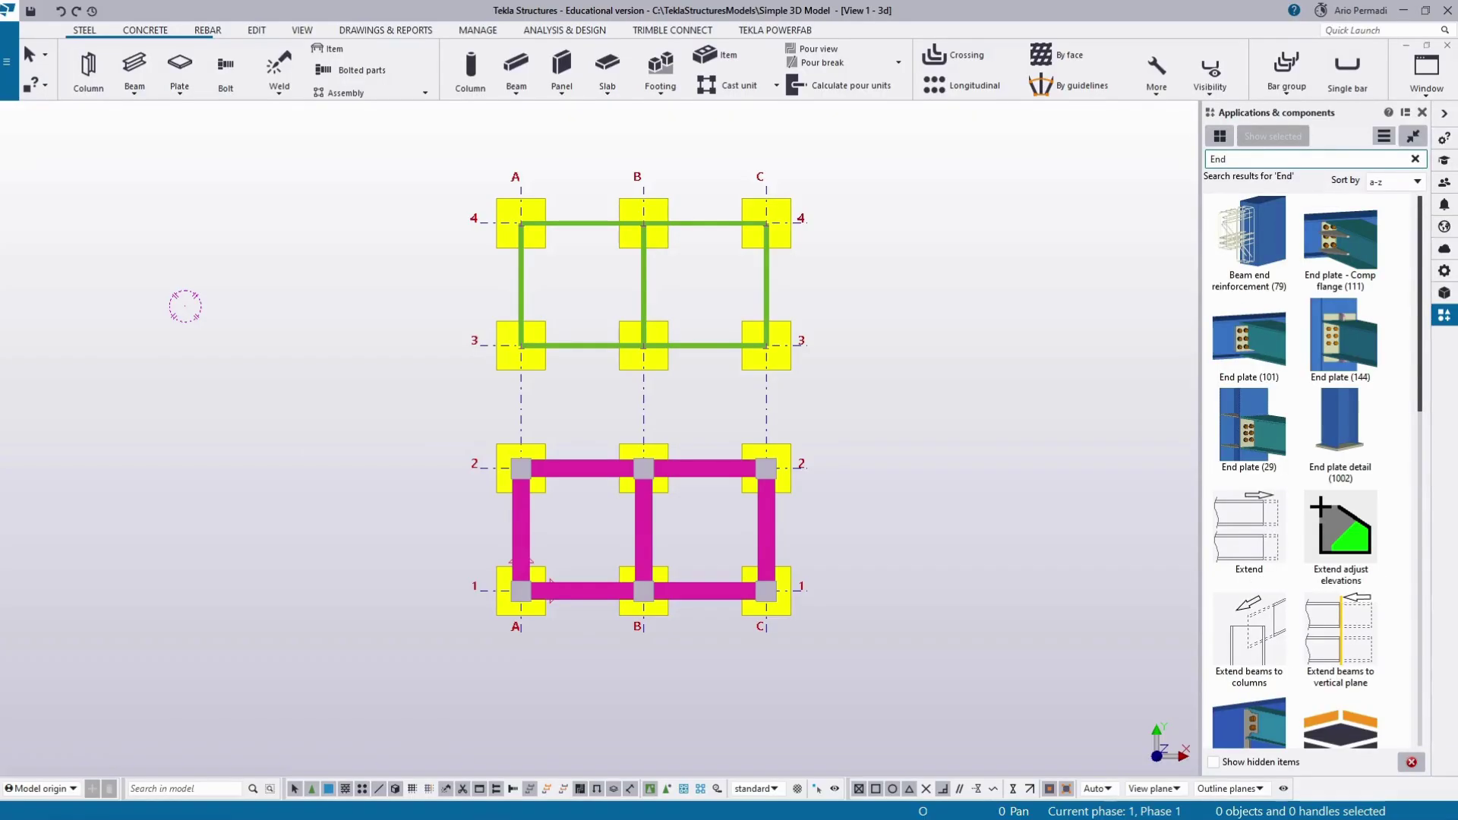
text( Plate)
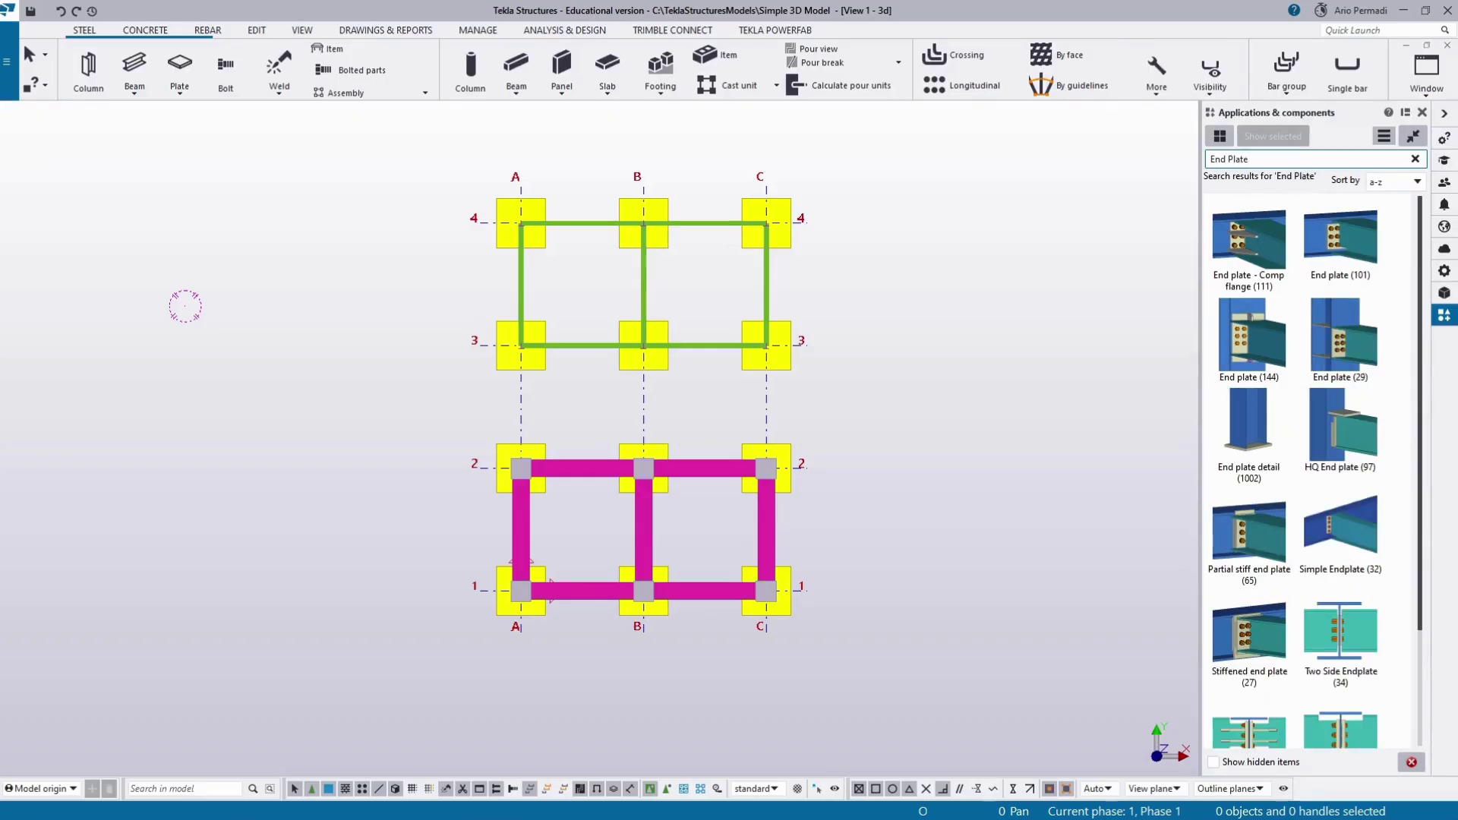
click(1251, 353)
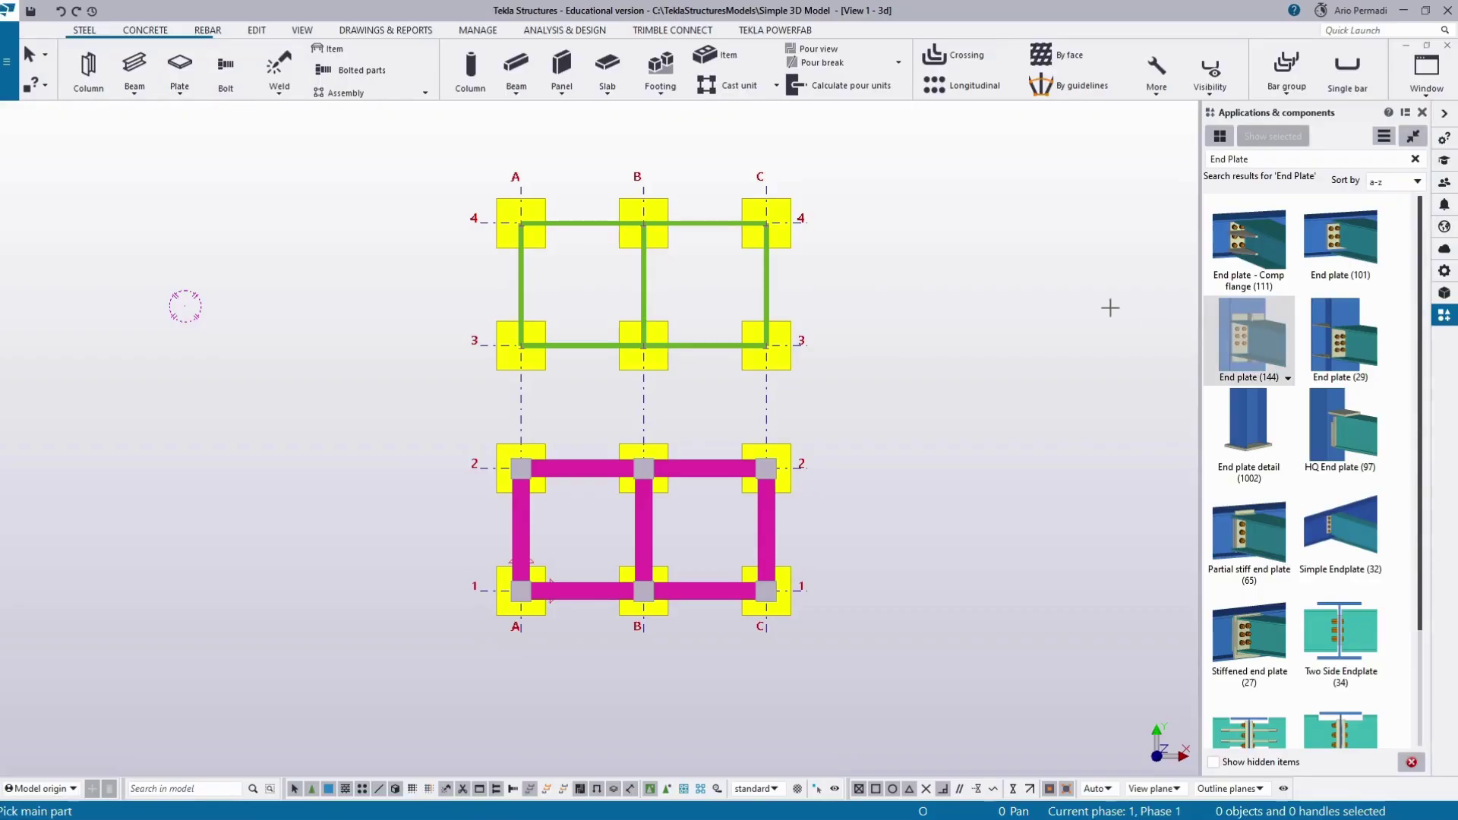
Step: Apply End plate (144) in the 3D view between steel column C4 and the line 4 beam running to B
key(ctrl+p)
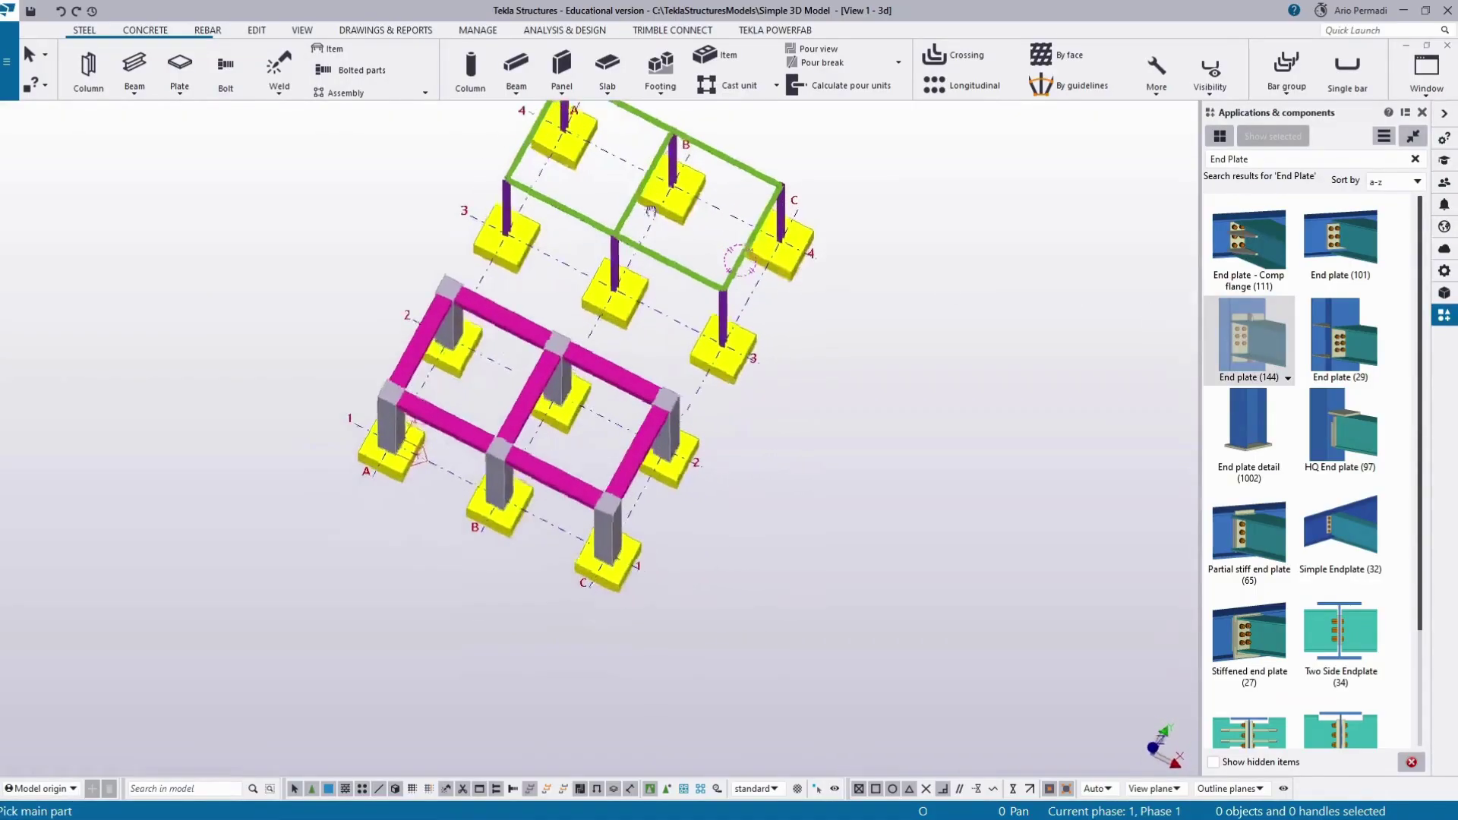
scroll(680, 186, up, 5)
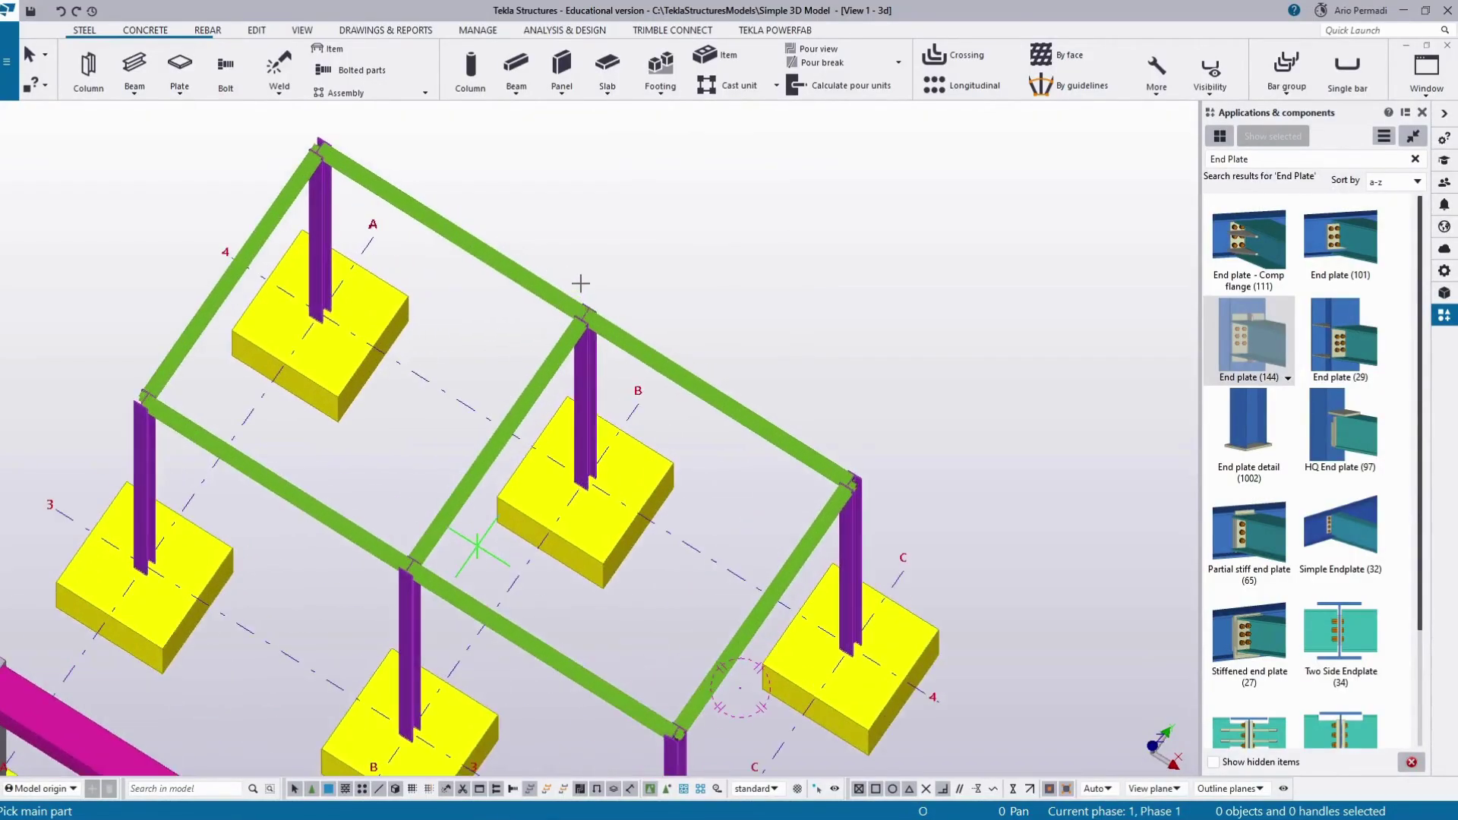
scroll(654, 401, down, 3)
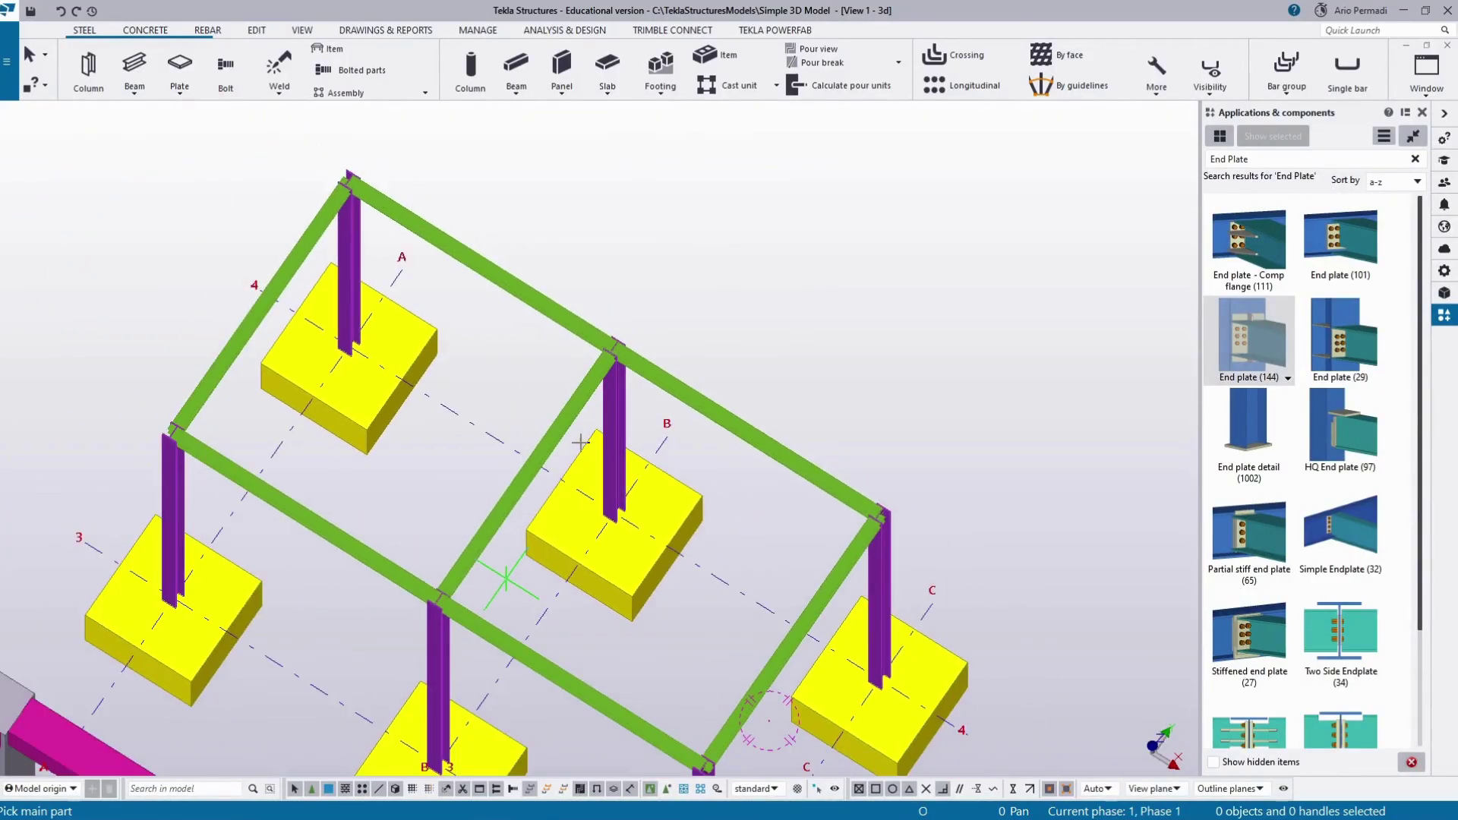
scroll(612, 423, up, 1)
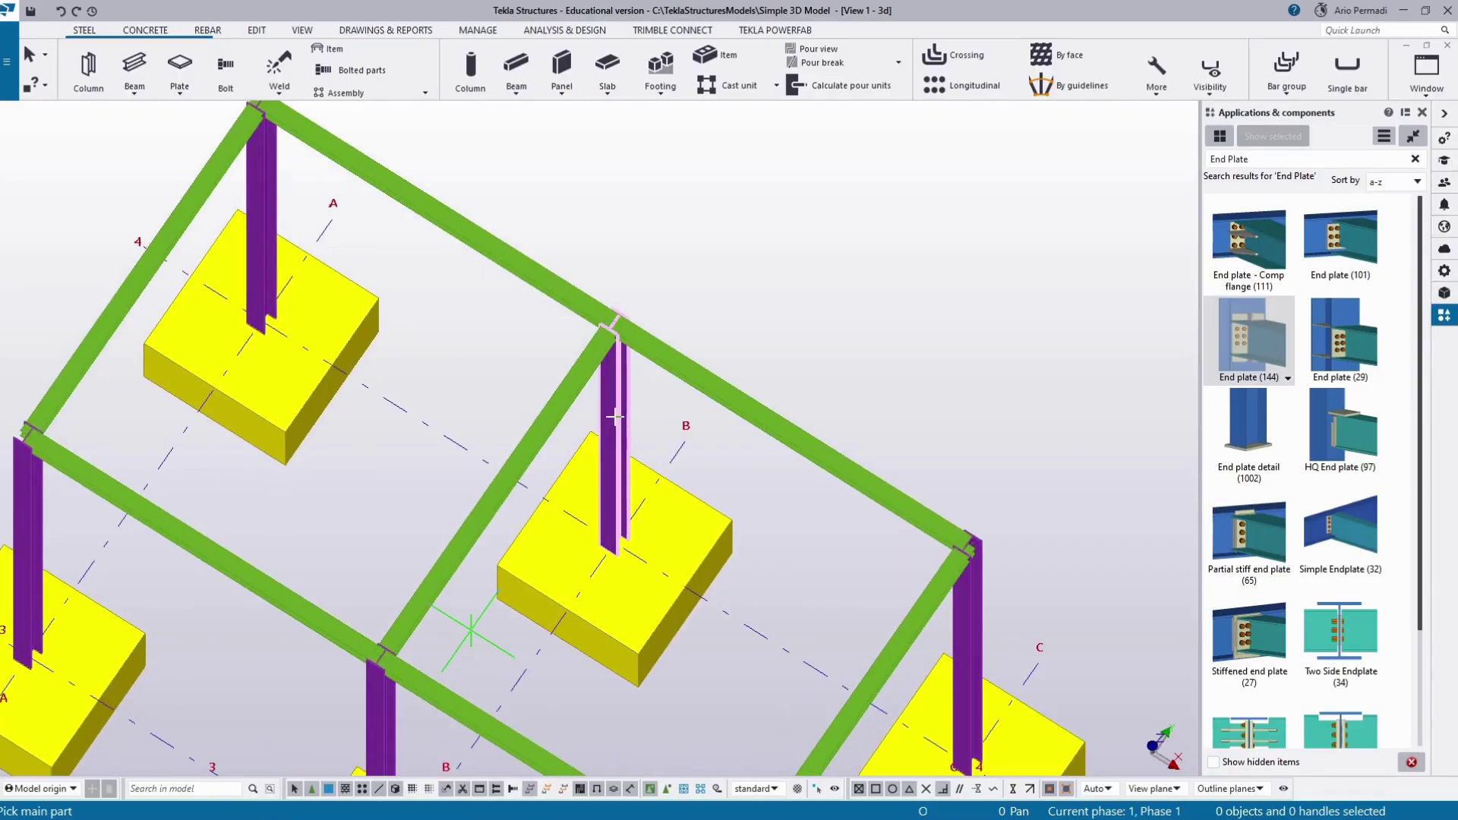
scroll(614, 413, down, 2)
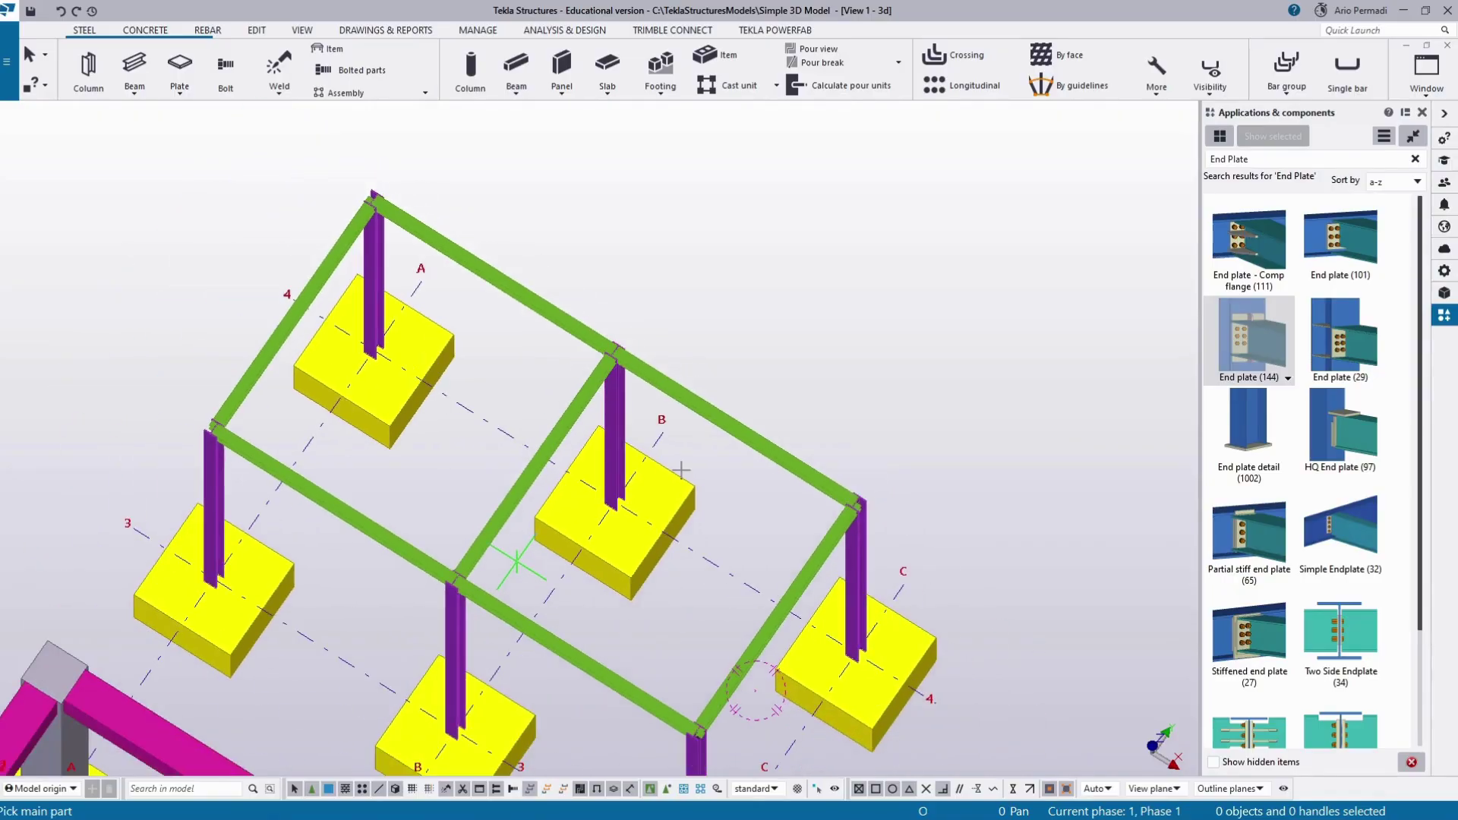
click(857, 566)
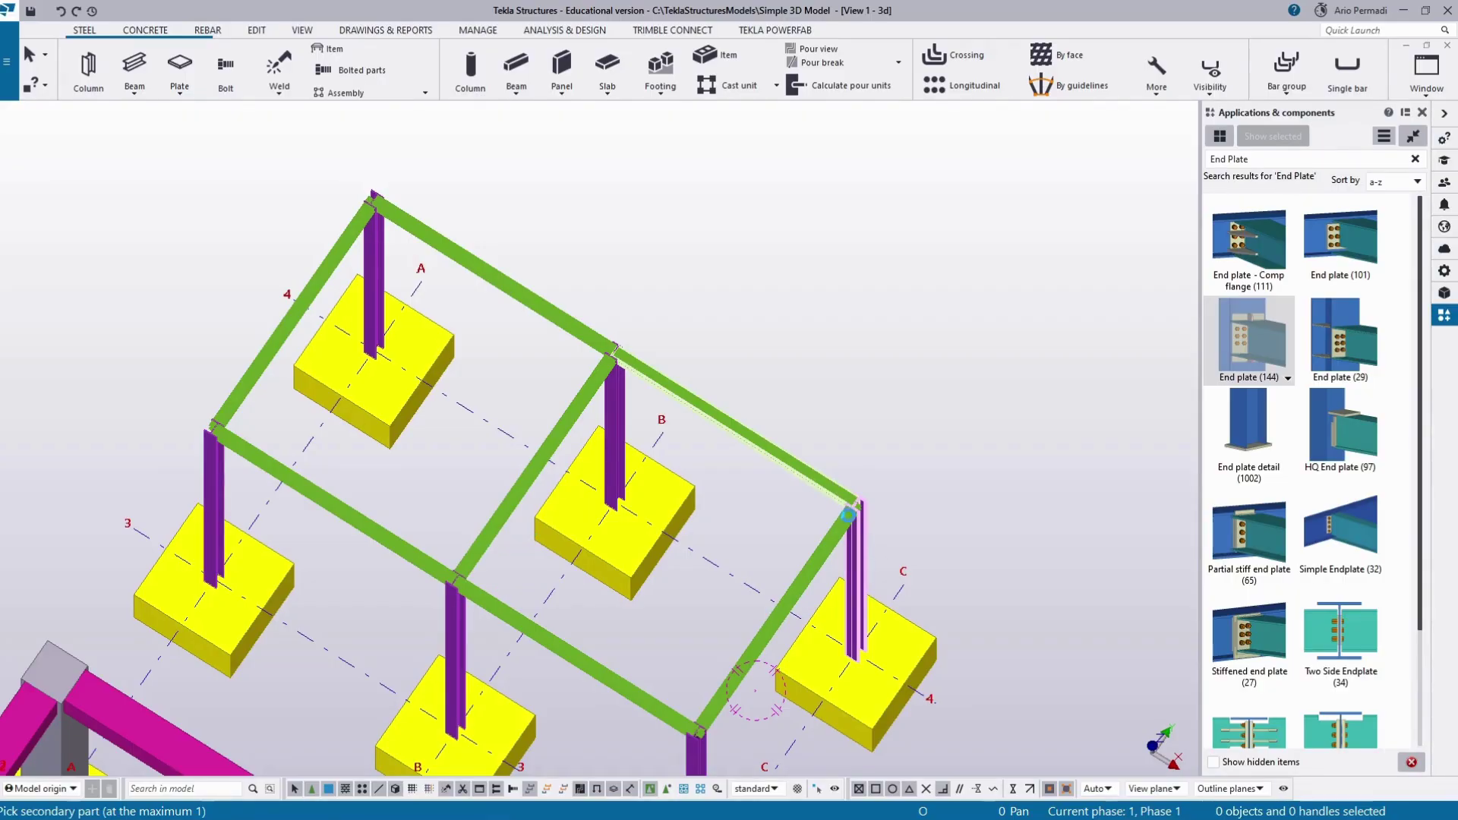
click(851, 519)
Step: Apply End plate (144) from column B4 to the line 4 beam toward C, and from column A4 to the line 4 beam toward B
scroll(847, 524, up, 6)
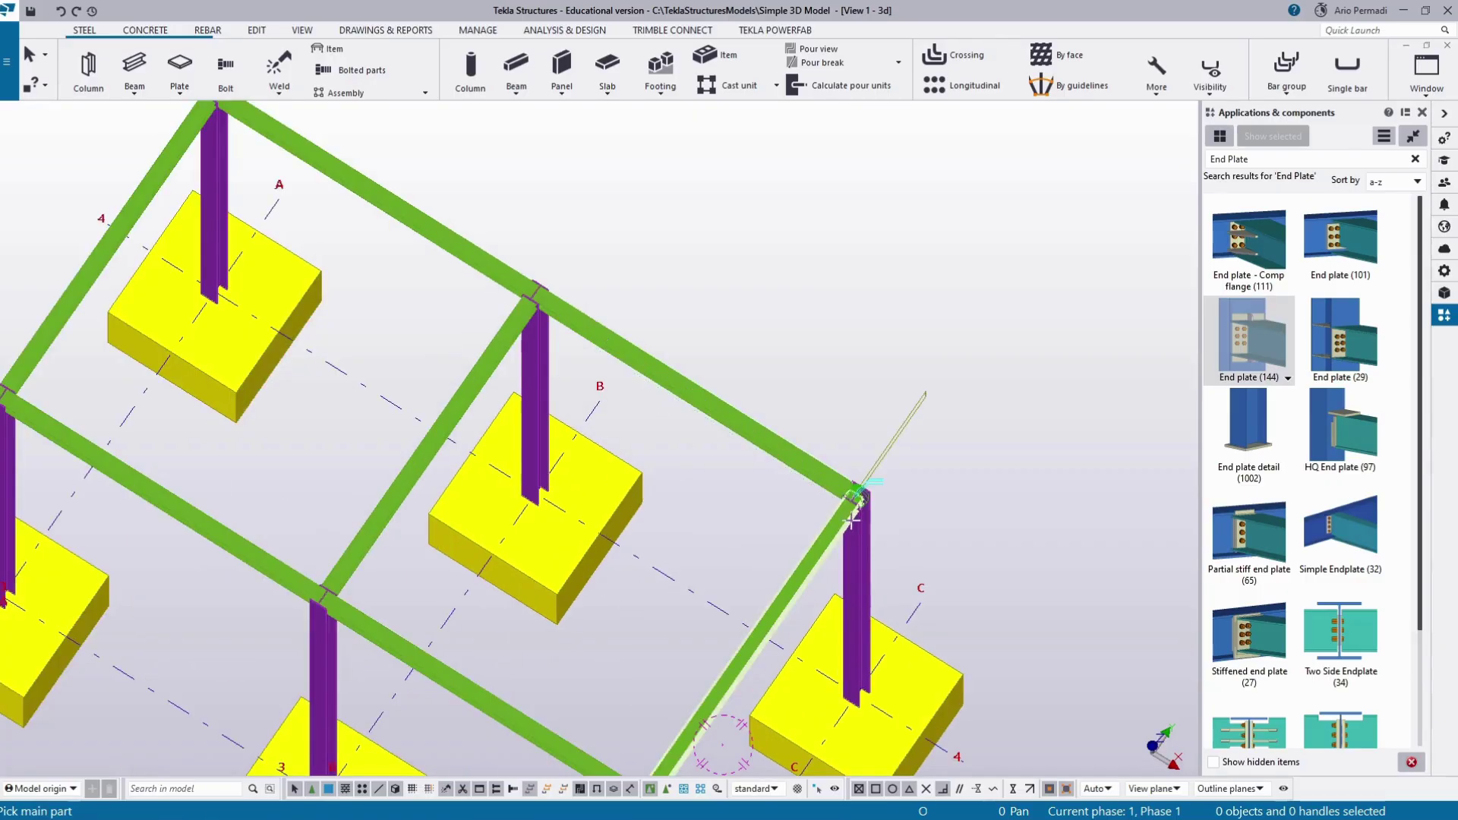
ctrl+middle_drag(842, 533, 821, 413)
scroll(824, 418, down, 5)
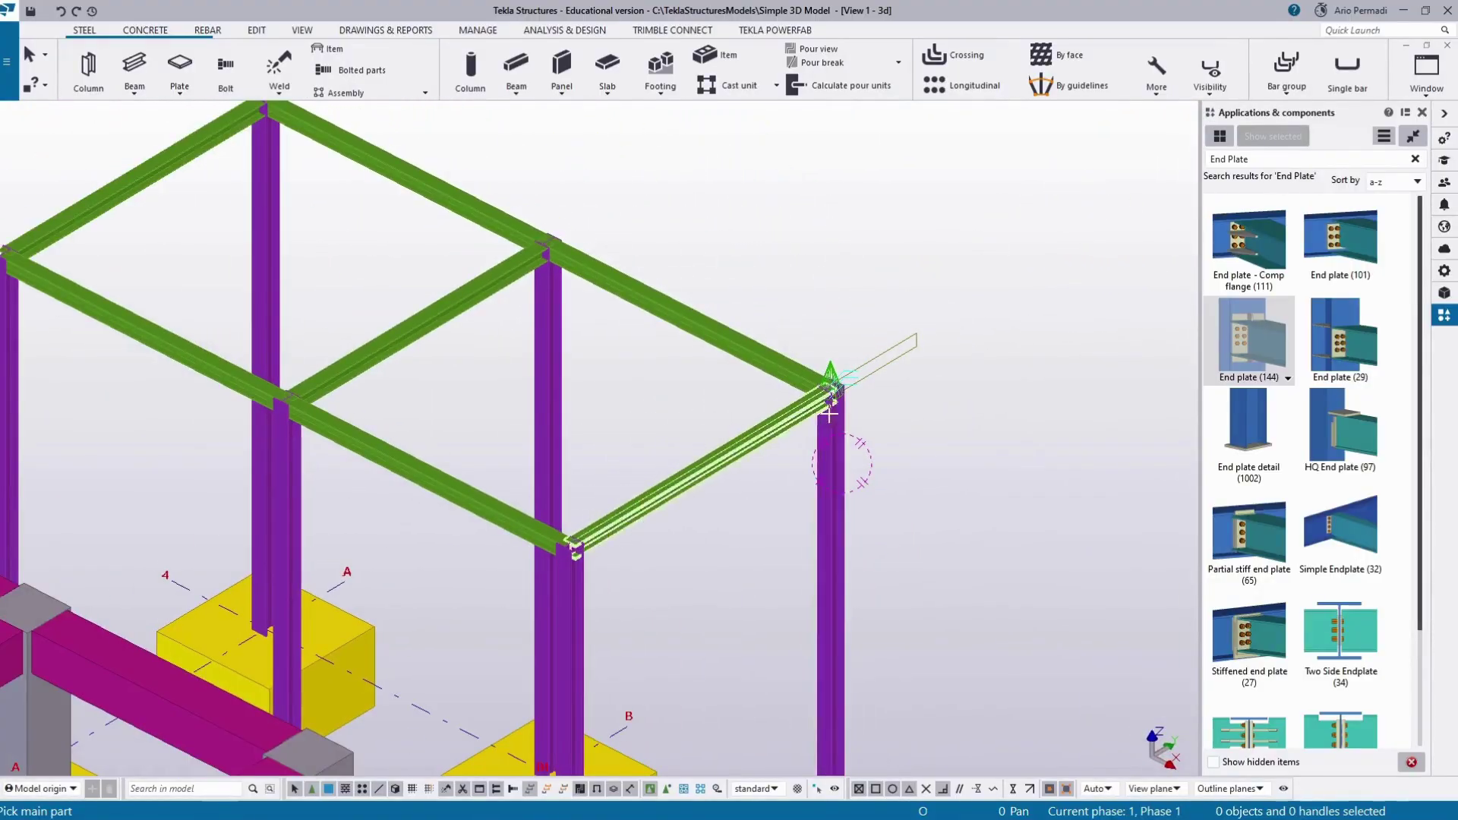
scroll(827, 423, down, 3)
middle_drag(665, 590, 634, 545)
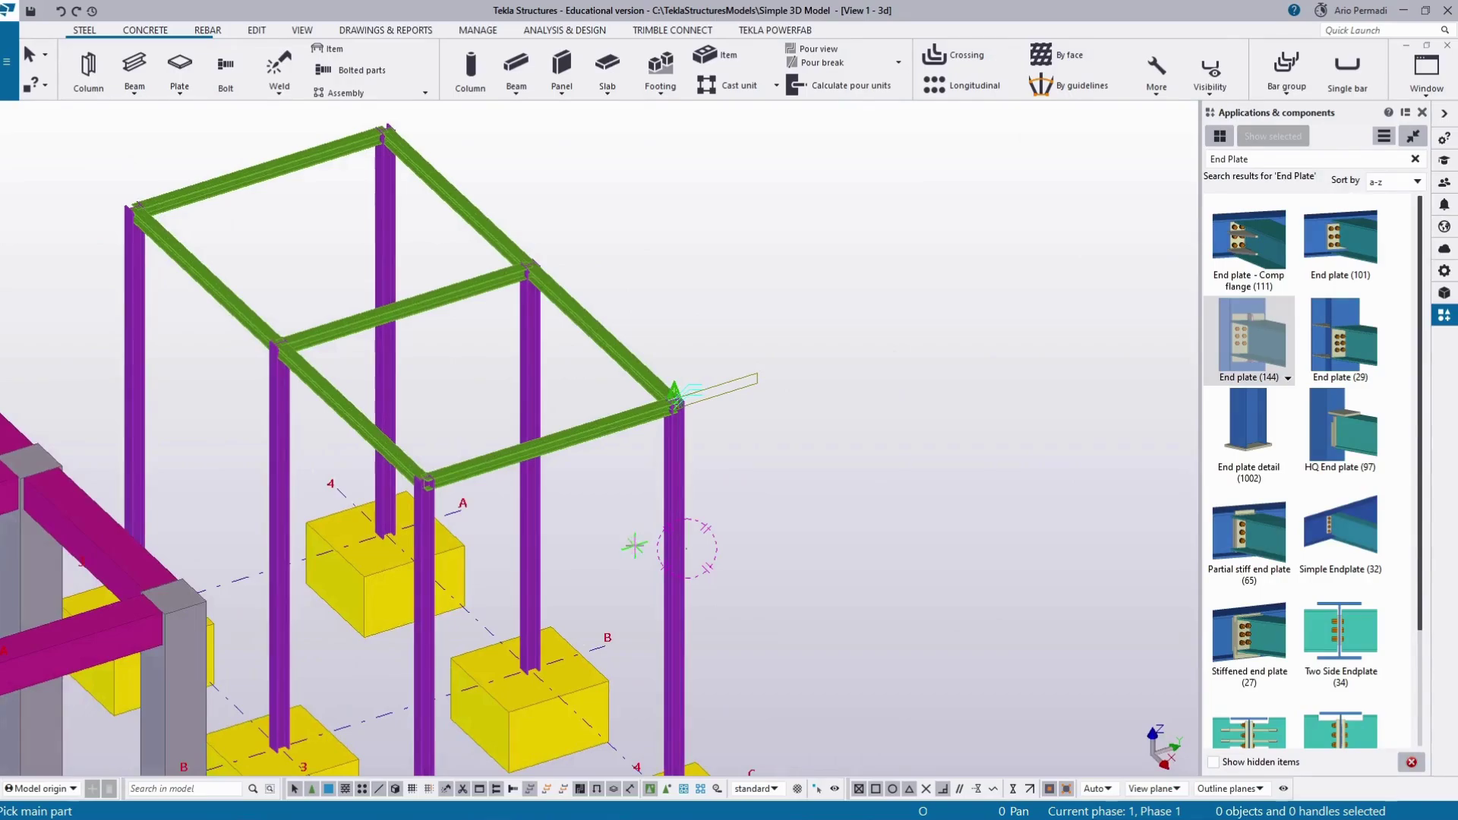
click(534, 342)
click(542, 286)
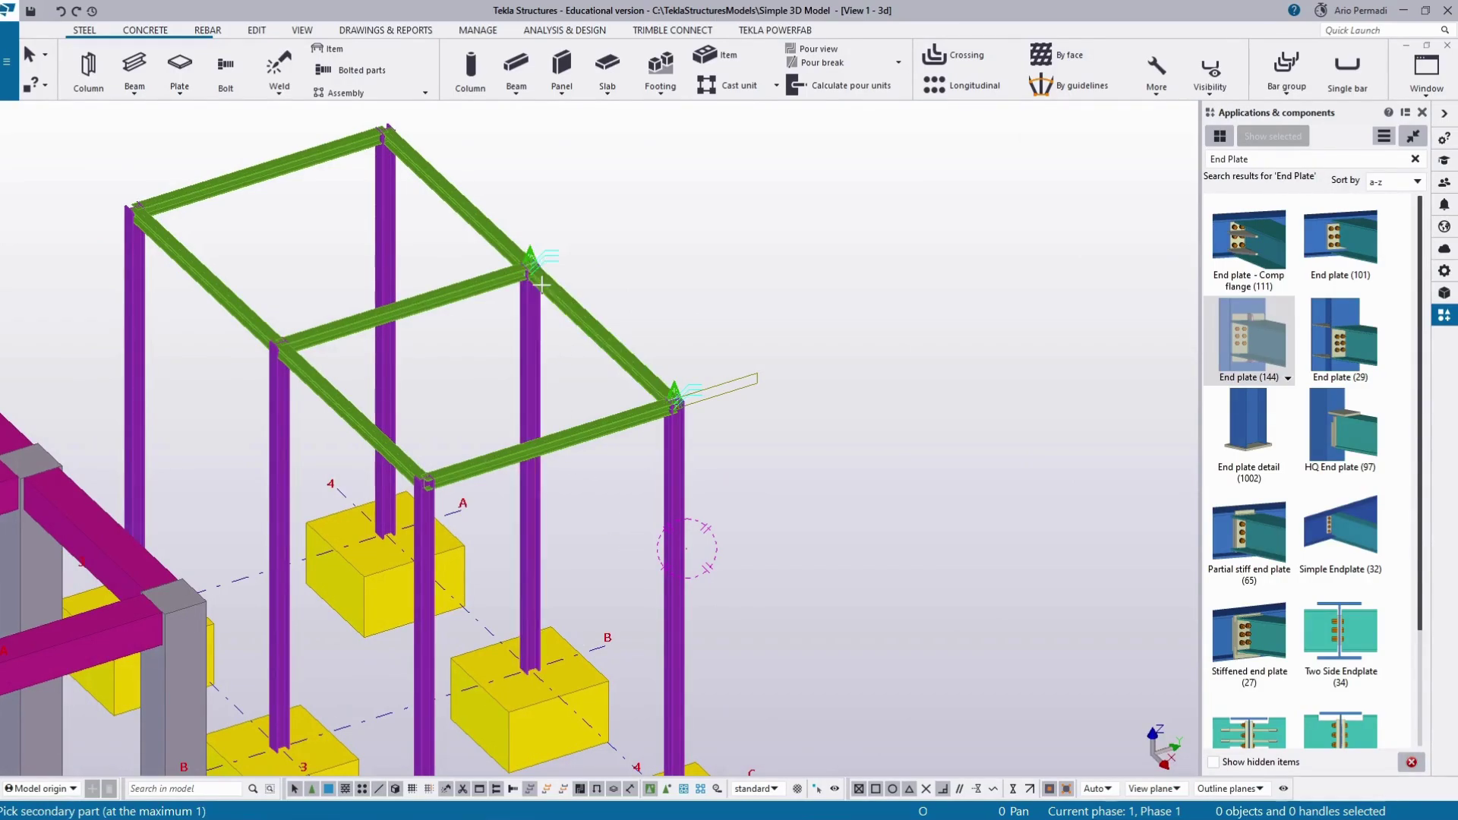
click(387, 203)
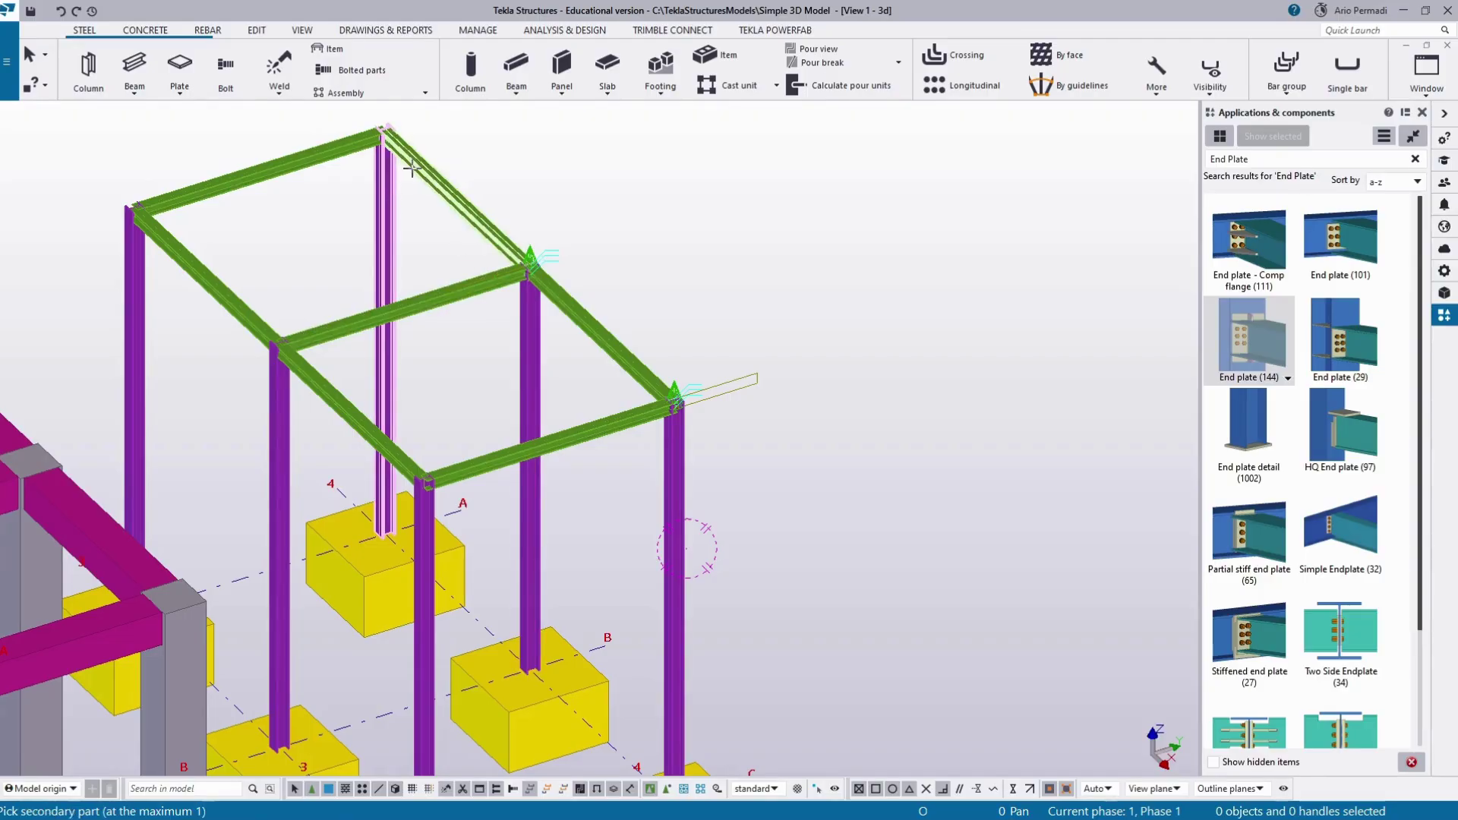
click(412, 168)
Step: Apply End plate (144) between steel column C3 and the line C beam running to line 4
ctrl+middle_drag(528, 233, 648, 510)
scroll(392, 558, up, 5)
scroll(577, 517, down, 2)
scroll(648, 511, down, 2)
ctrl+middle_drag(268, 506, 830, 483)
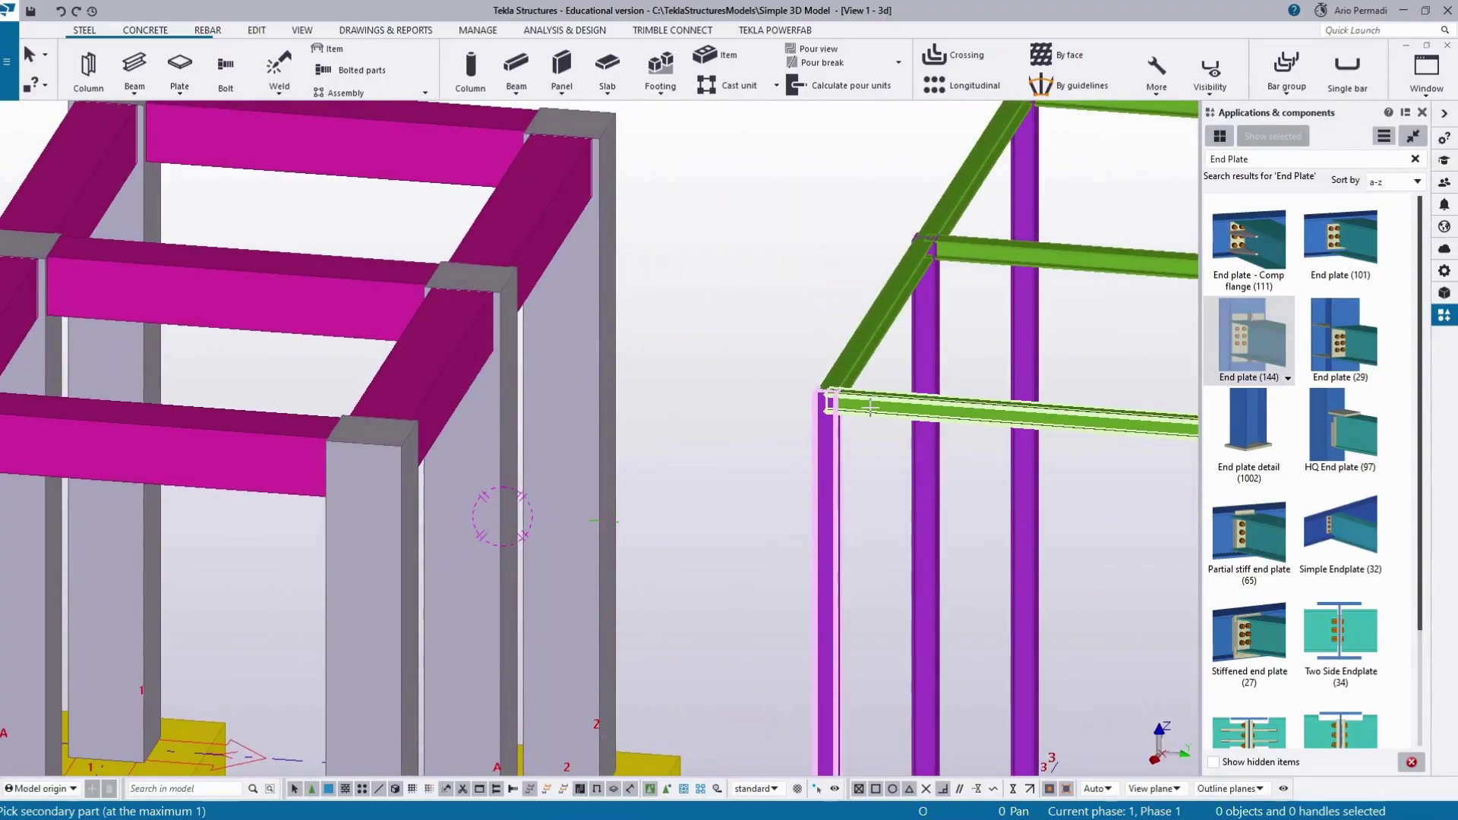
scroll(826, 429, up, 2)
scroll(827, 430, down, 2)
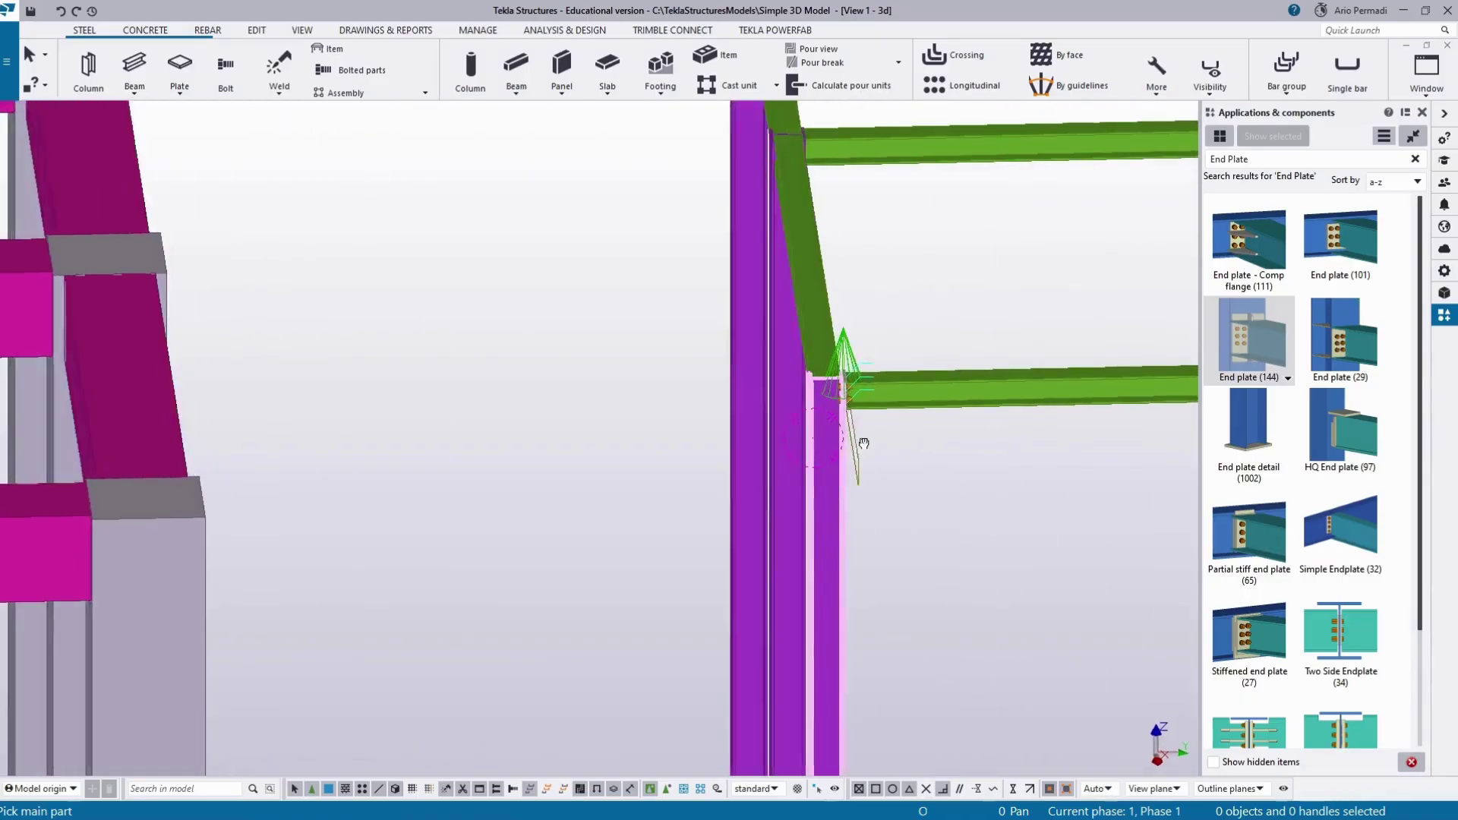
Step: Apply End plate (144) between steel column C3 and the line 3 beam running to B
ctrl+middle_drag(826, 430, 466, 654)
middle_drag(1099, 419, 985, 442)
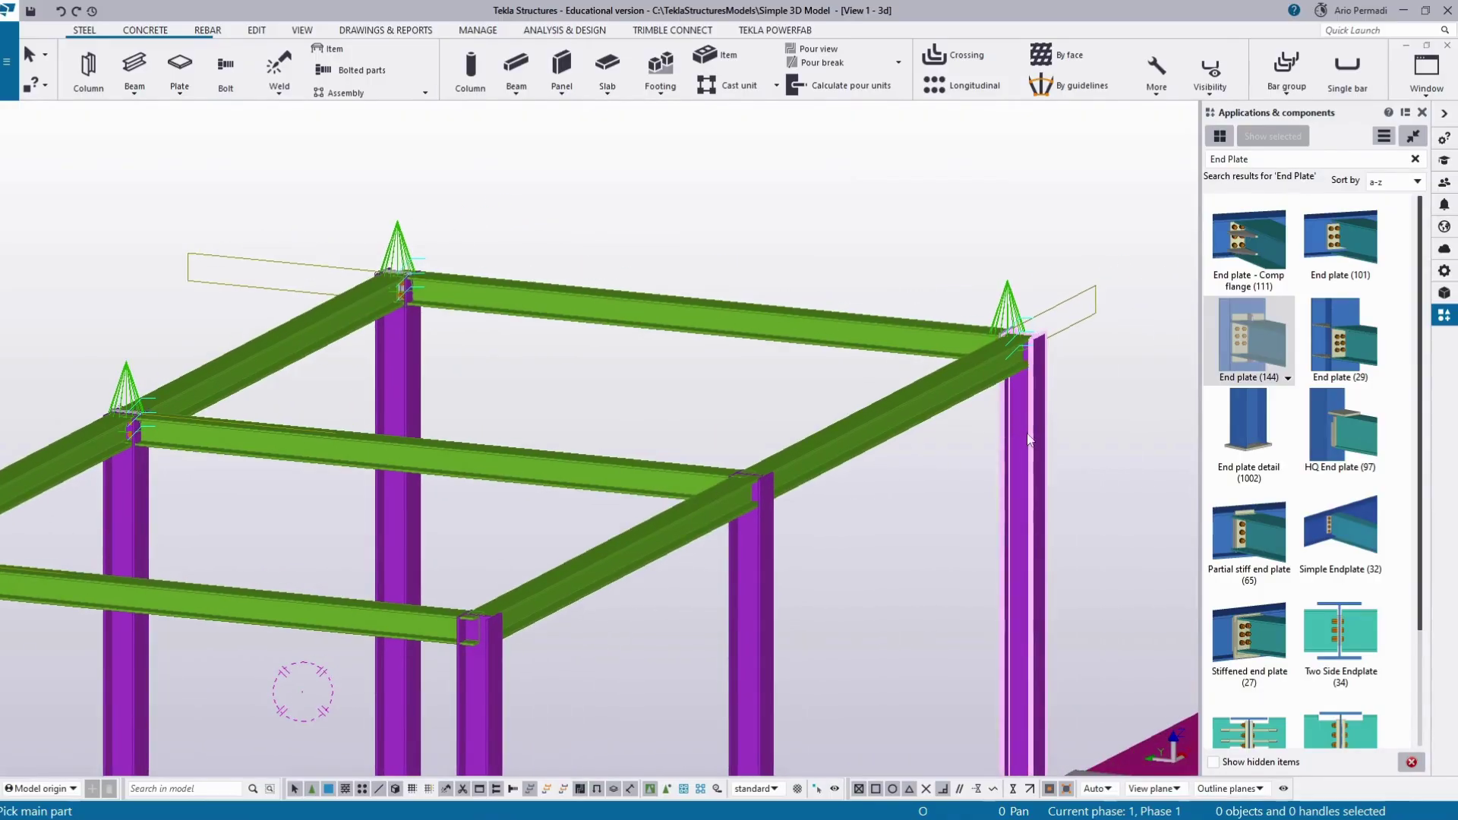
scroll(1056, 356, up, 2)
scroll(1055, 356, up, 2)
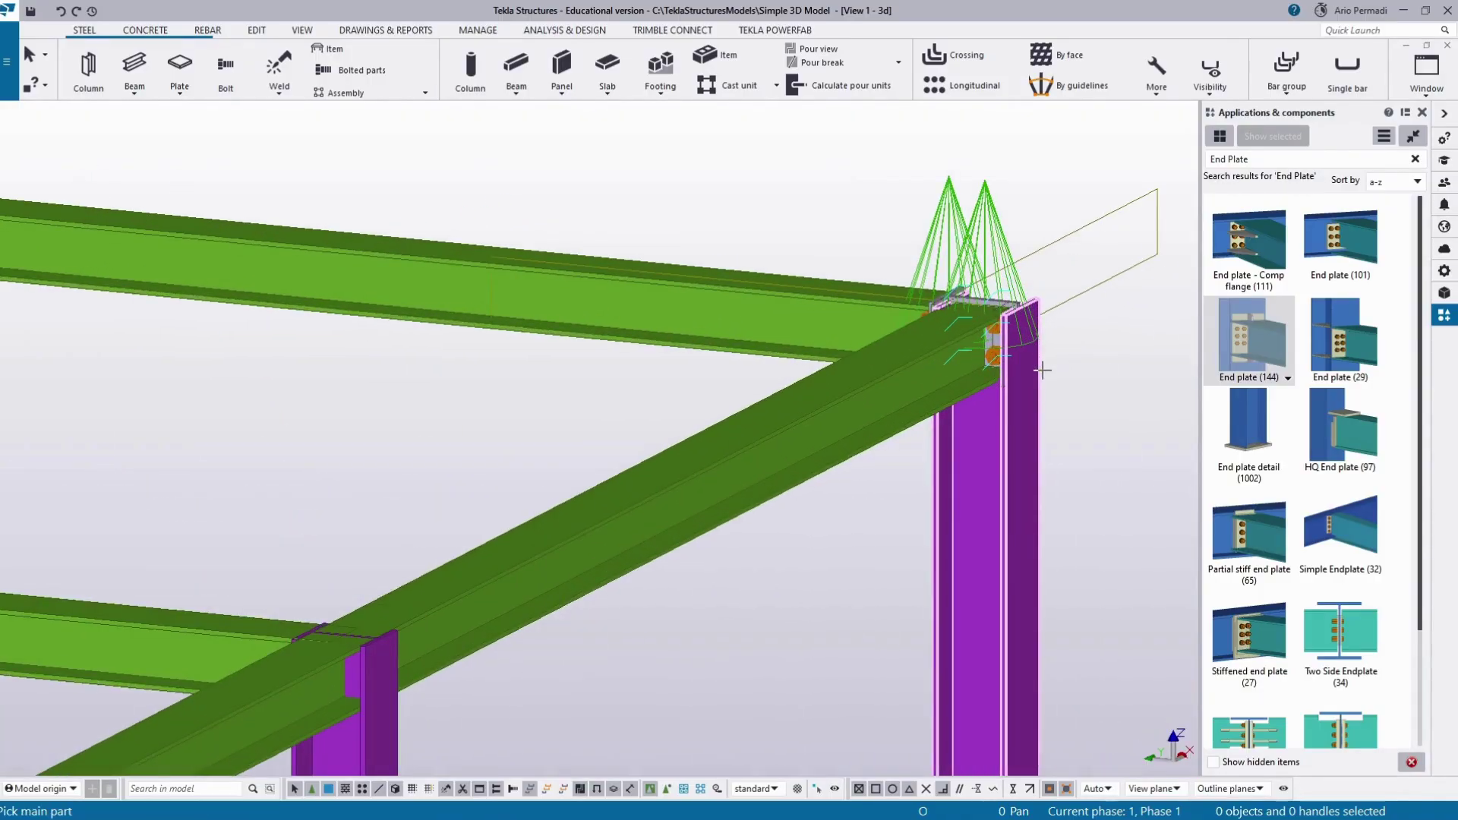
Step: Apply End plate (144) between steel column C4 and the line C beam running to line 3
ctrl+middle_drag(1044, 365, 704, 475)
scroll(702, 482, down, 3)
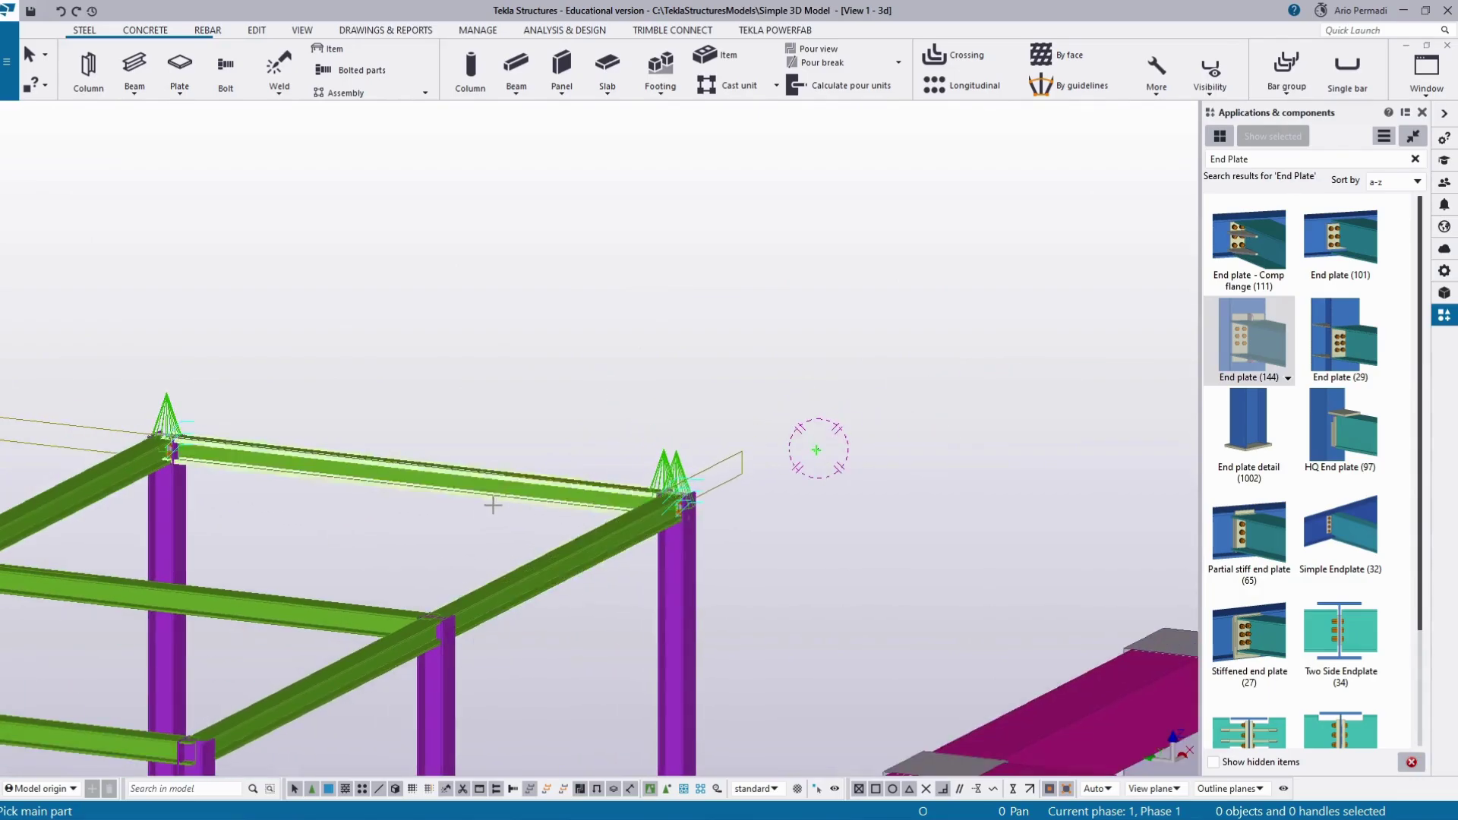
middle_drag(486, 505, 703, 508)
mouse_move(408, 515)
ctrl+middle_down()
mouse_move(1084, 489)
mouse_move(779, 511)
mouse_move(804, 514)
mouse_move(398, 574)
mouse_move(742, 577)
ctrl+middle_up()
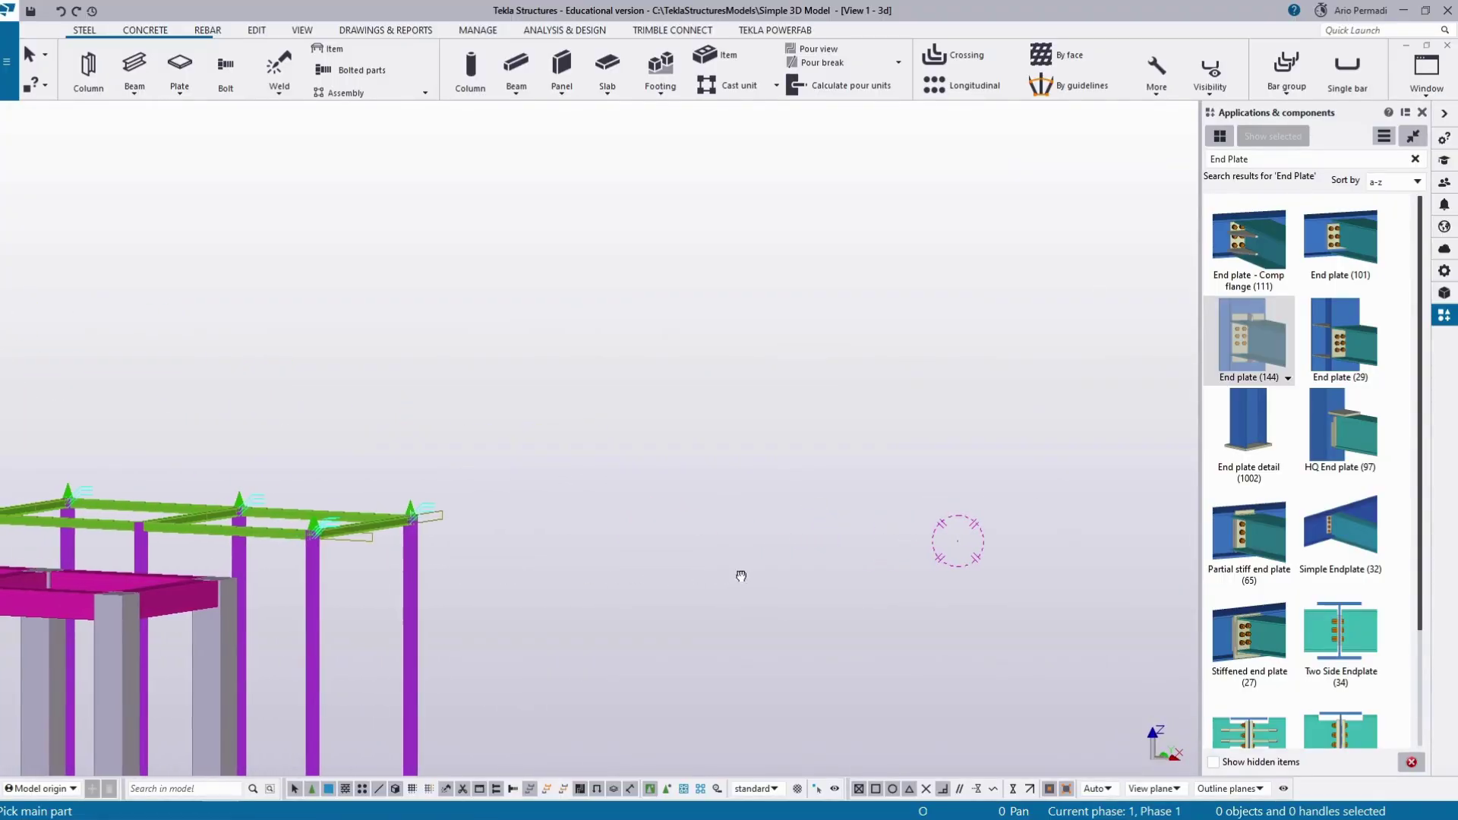
scroll(424, 509, up, 4)
click(424, 509)
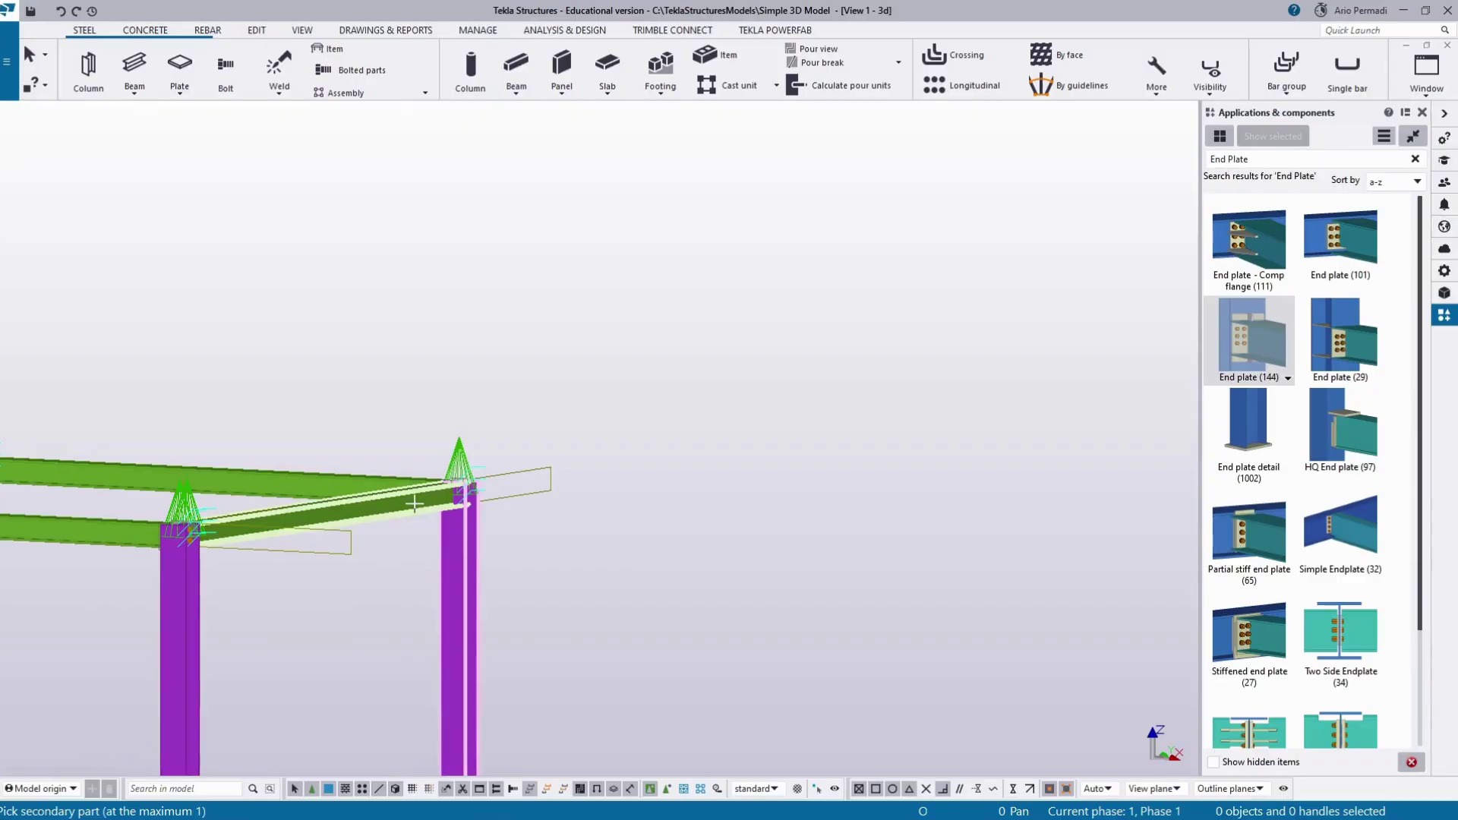
click(414, 504)
mouse_move(472, 456)
ctrl+middle_down()
mouse_move(488, 494)
mouse_move(465, 457)
ctrl+middle_up()
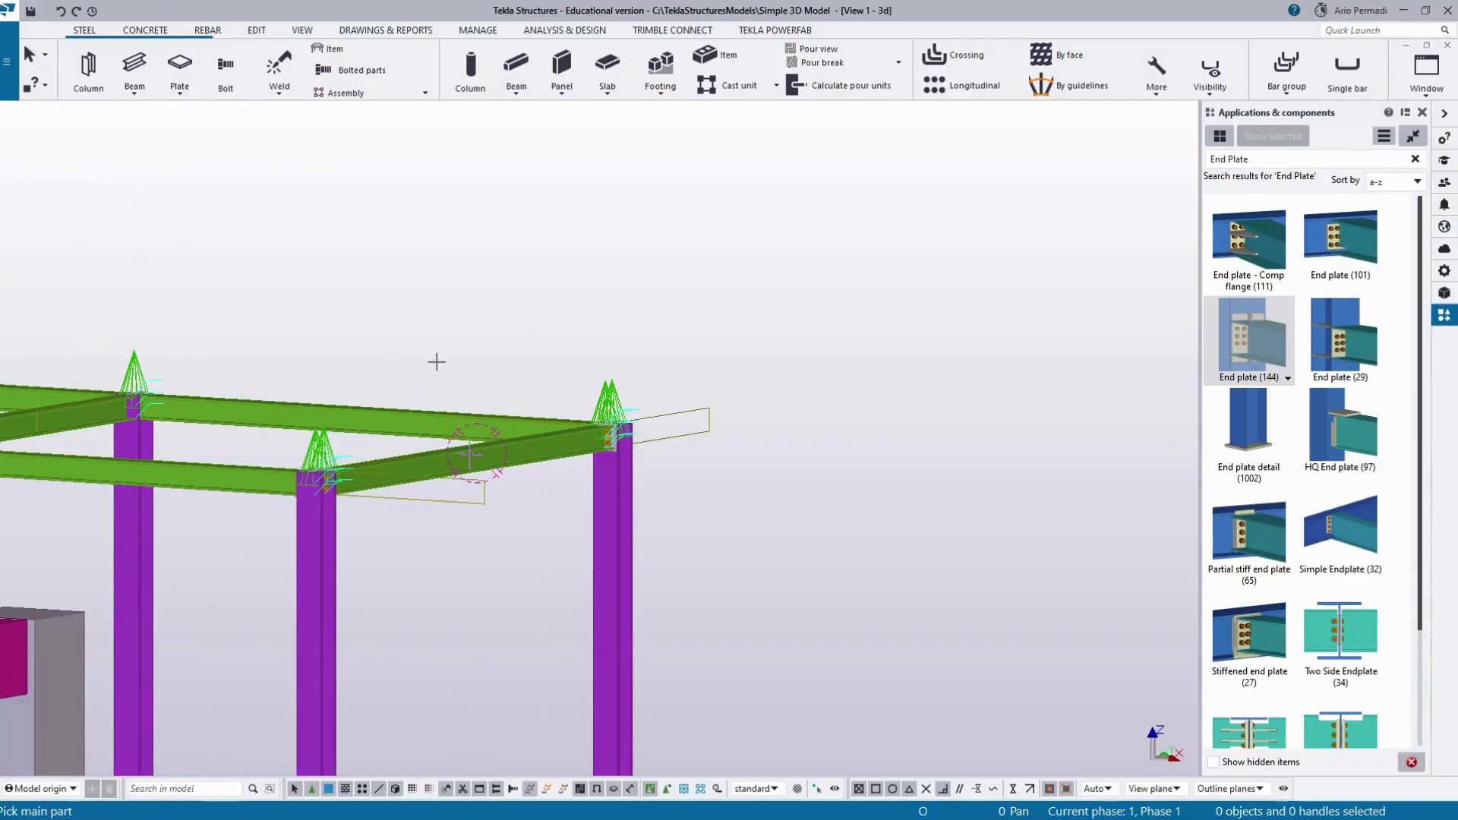
Step: Apply End plate (144) from column B4 to the line 4 beam toward A, and try it on the beam toward C
mouse_move(427, 316)
middle_down()
mouse_move(443, 524)
mouse_move(416, 559)
mouse_move(367, 562)
mouse_move(729, 583)
mouse_move(362, 661)
mouse_move(328, 568)
middle_up()
scroll(328, 568, up, 5)
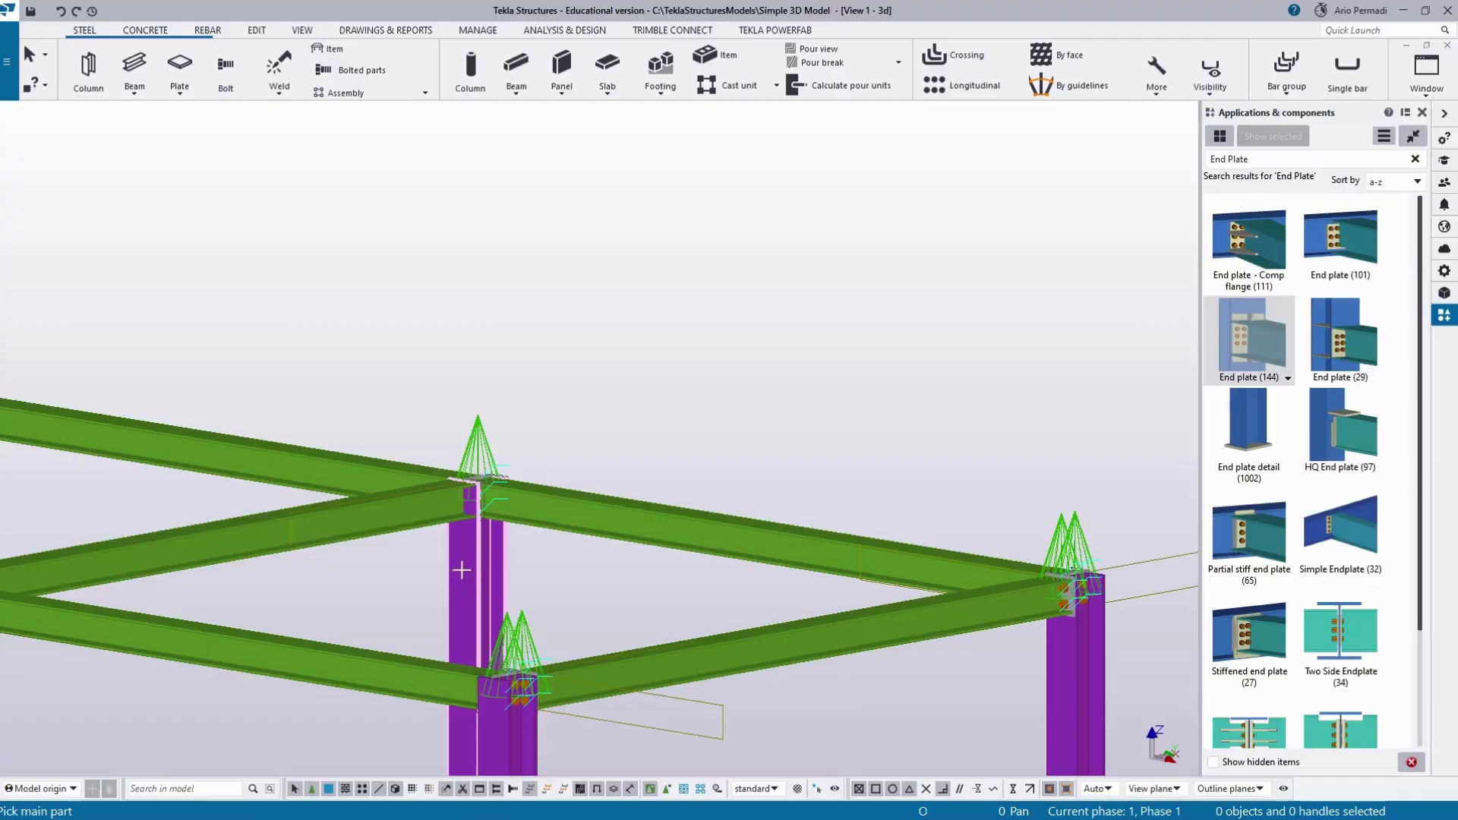
click(391, 478)
click(381, 475)
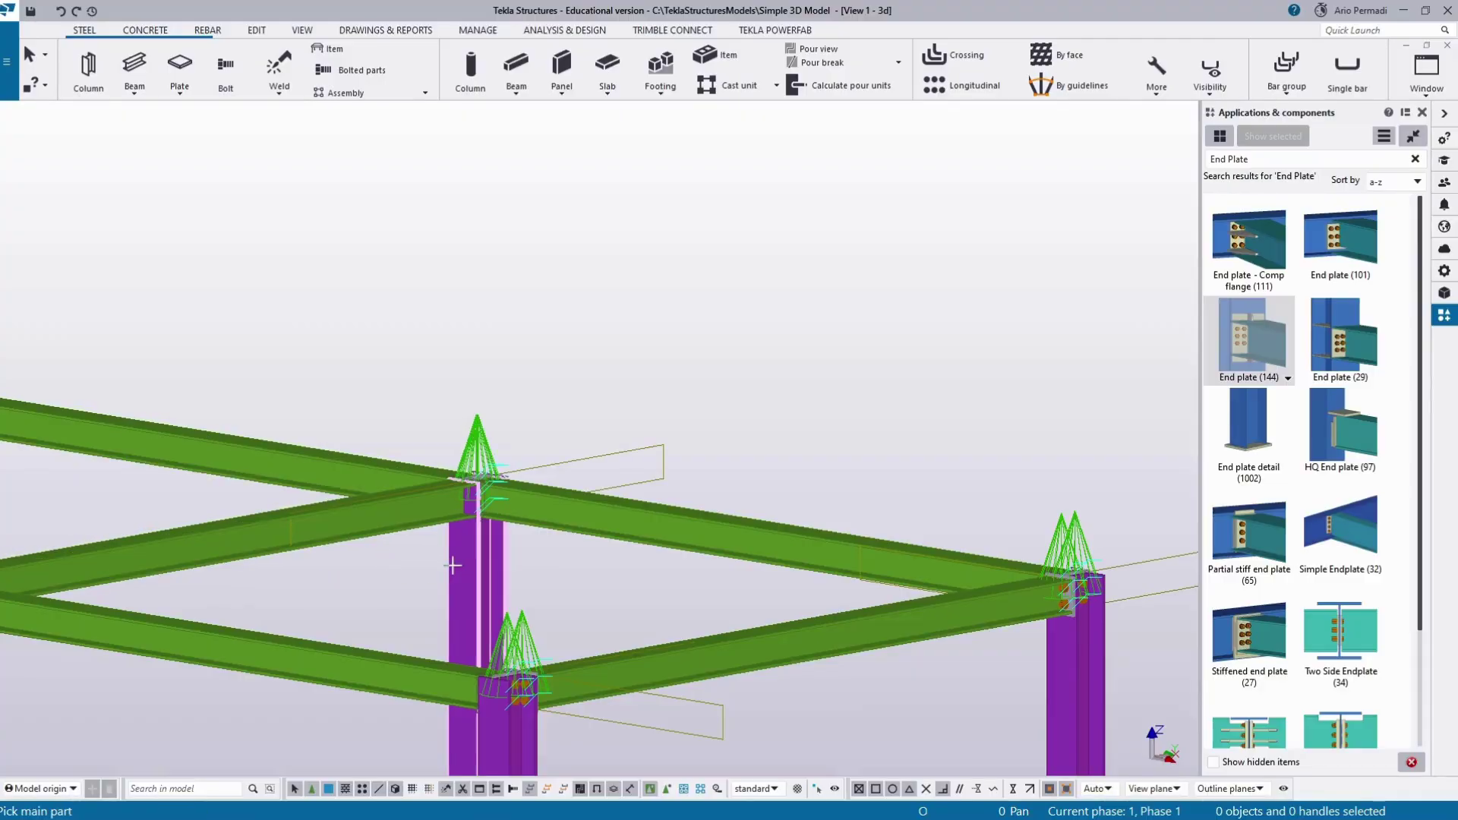
click(493, 566)
click(525, 506)
Step: Apply End plate (144) between steel column B3 and the line 3 beam running to C
scroll(486, 573, down, 2)
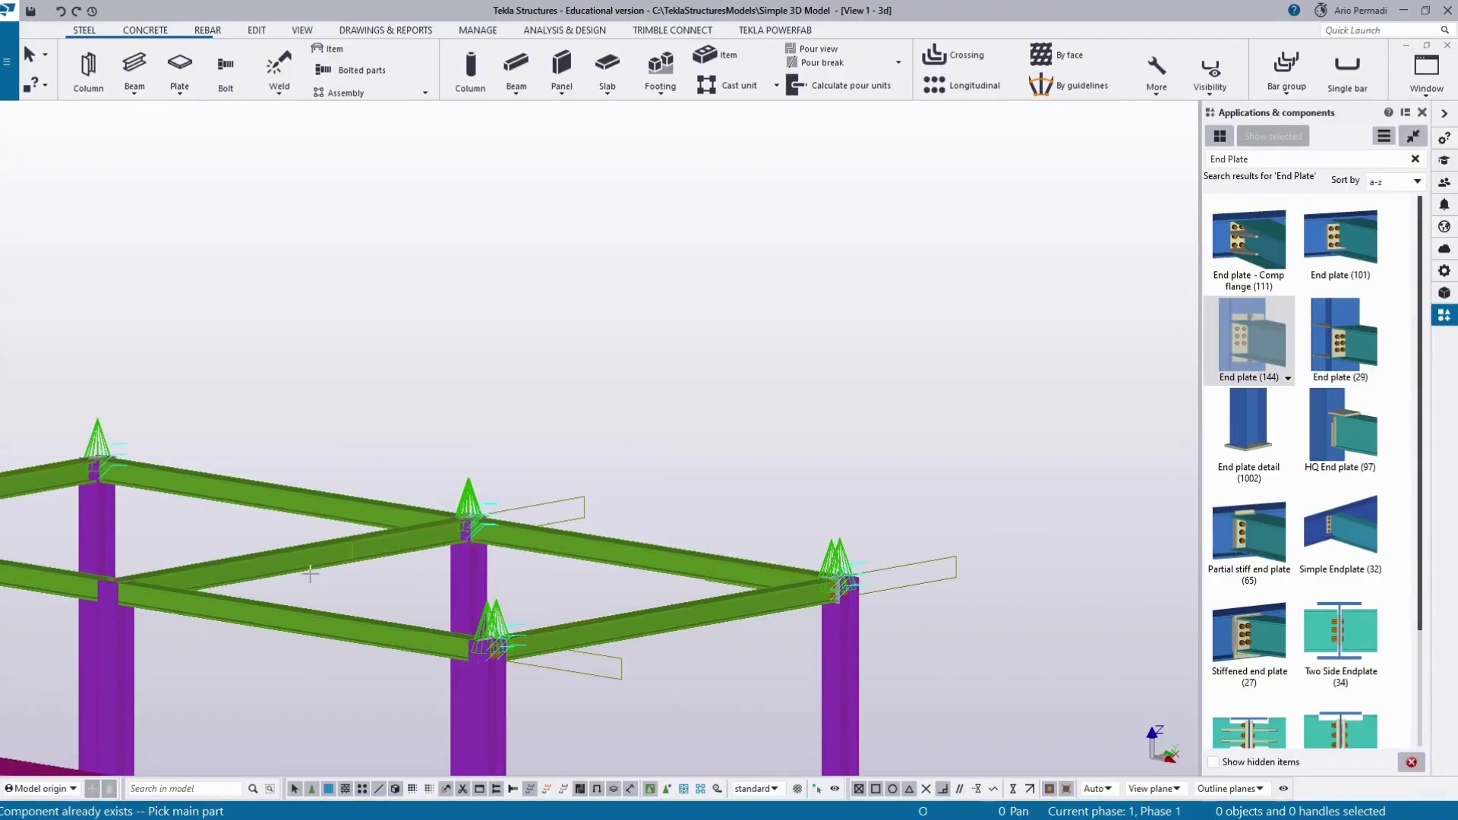
middle_drag(310, 573, 513, 562)
click(357, 596)
click(344, 608)
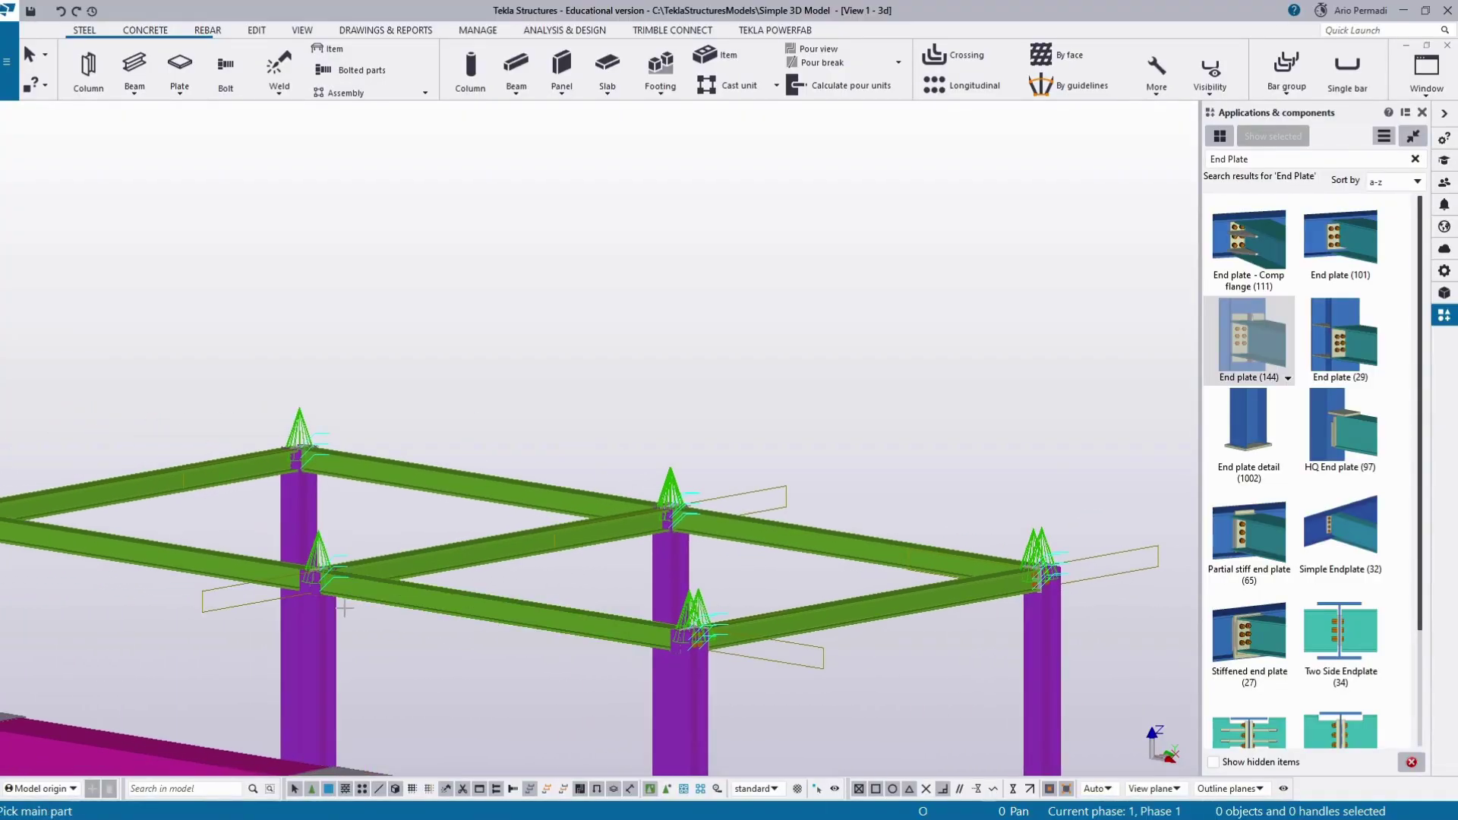
Step: Apply End plate (144) between steel column B3 and the line 3 beam running to A
click(312, 623)
click(179, 562)
Step: Apply End plate (144) from steel column A3 to the line 3 beam toward B and to the line A beam toward 4
middle_drag(179, 585, 595, 597)
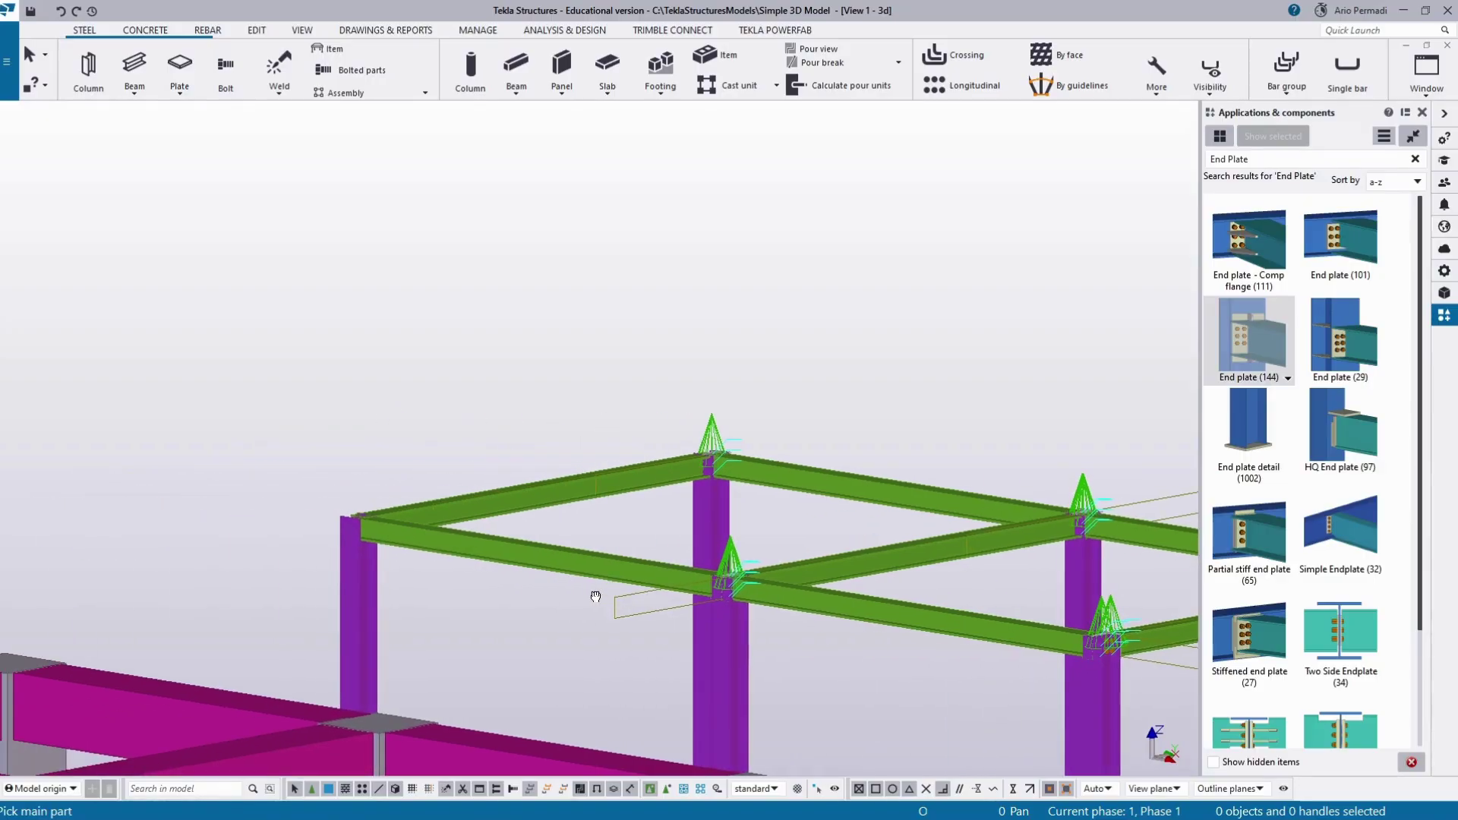
click(359, 608)
click(486, 558)
click(360, 585)
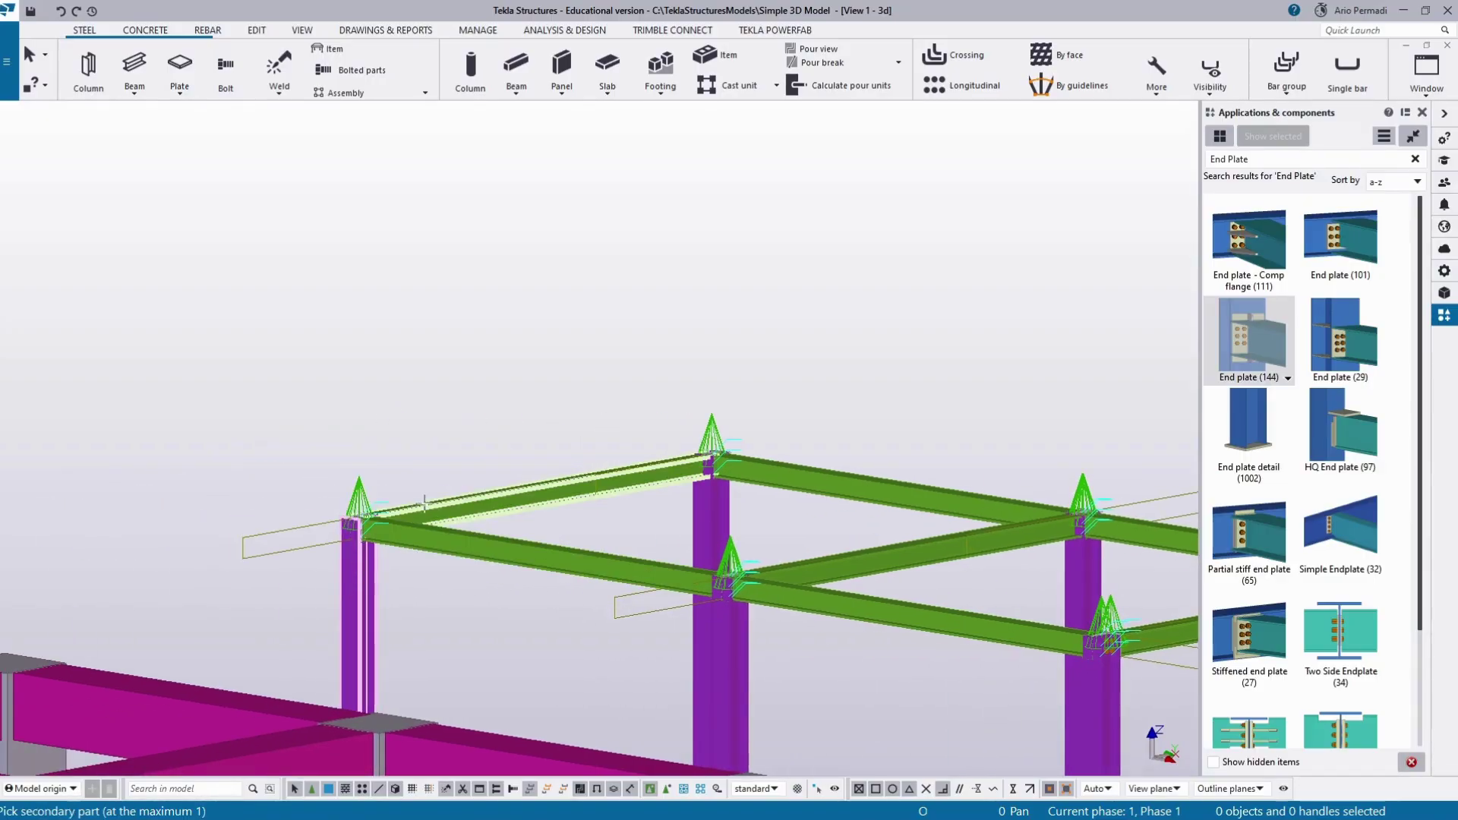
click(423, 503)
Step: Examine the bolted end plate connections at the top of steel column C3 and around the steel frame
scroll(573, 544, down, 2)
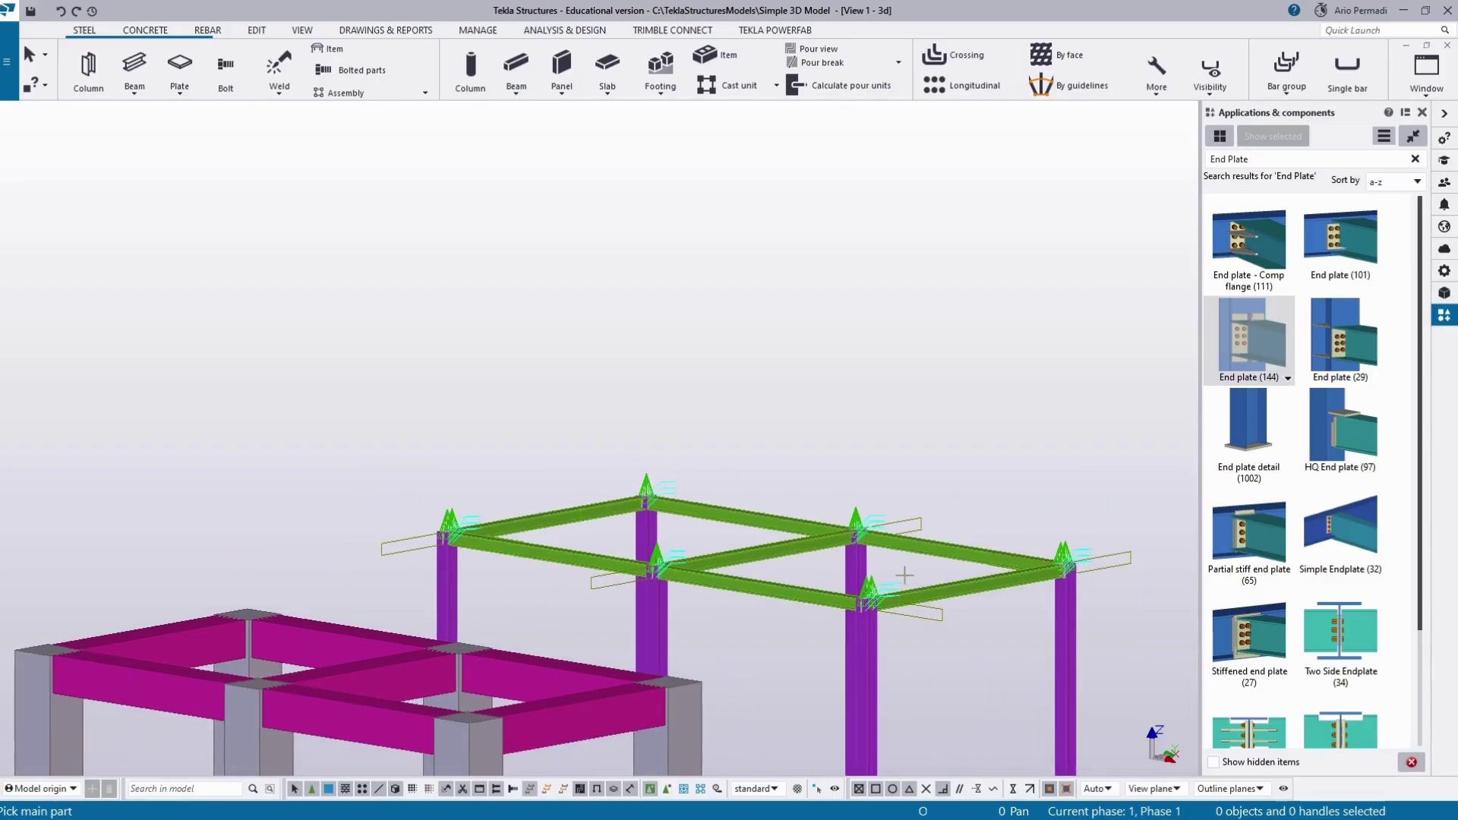
ctrl+middle_drag(913, 570, 345, 512)
middle_drag(231, 499, 653, 530)
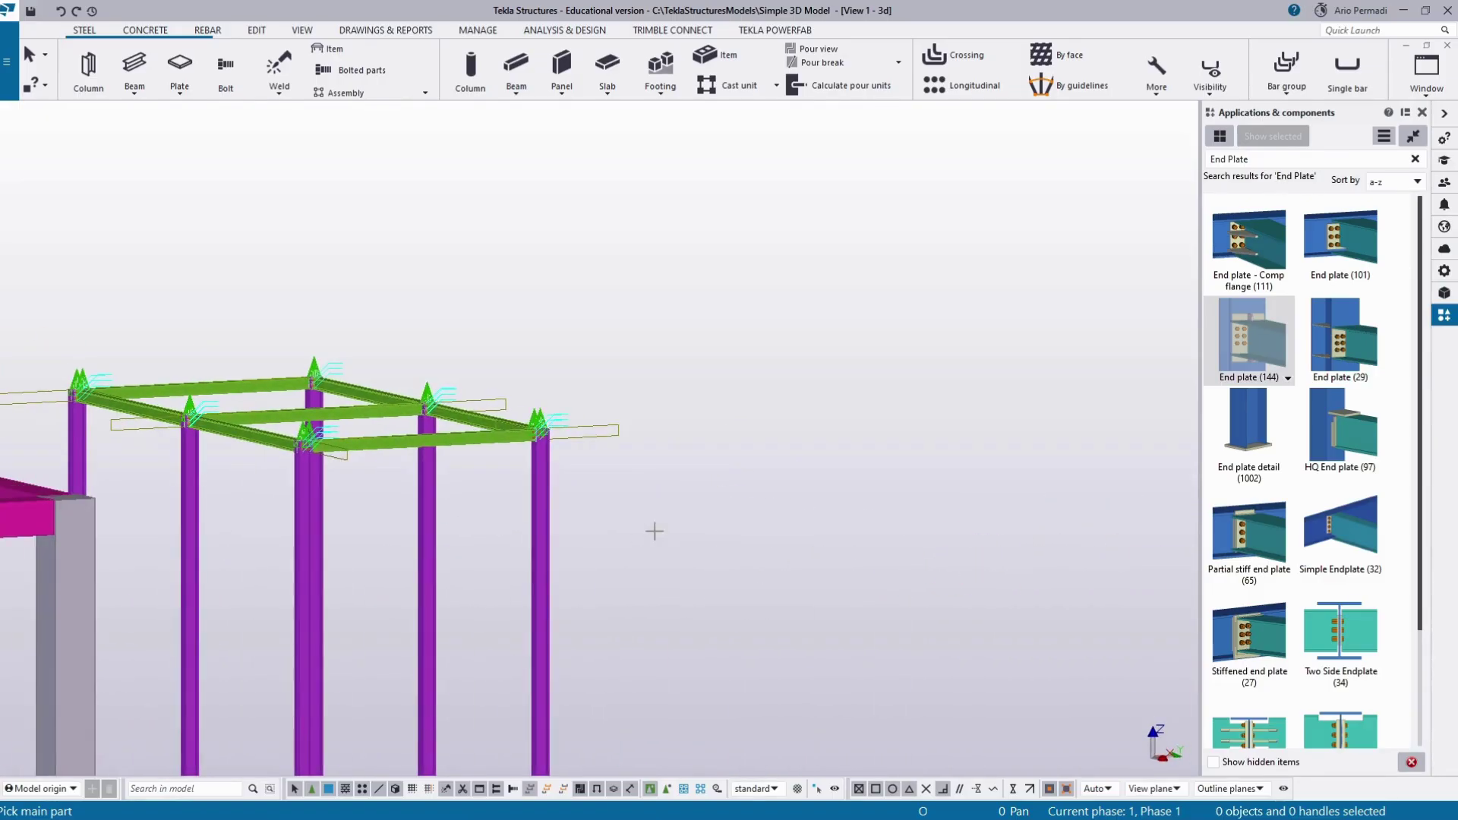
scroll(315, 417, up, 2)
scroll(327, 448, up, 6)
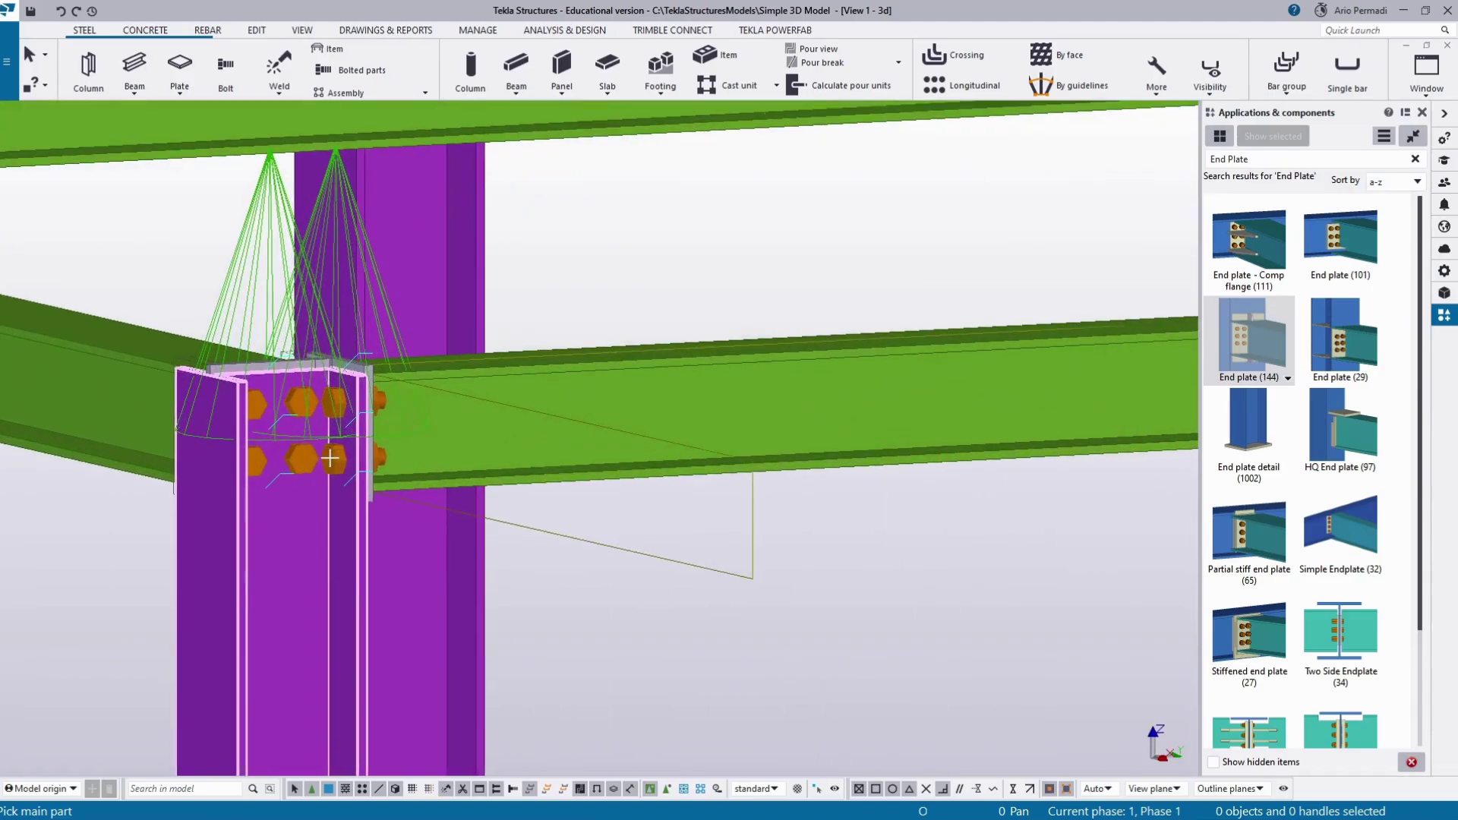
scroll(344, 469, down, 2)
ctrl+middle_drag(341, 471, 575, 428)
scroll(326, 467, down, 10)
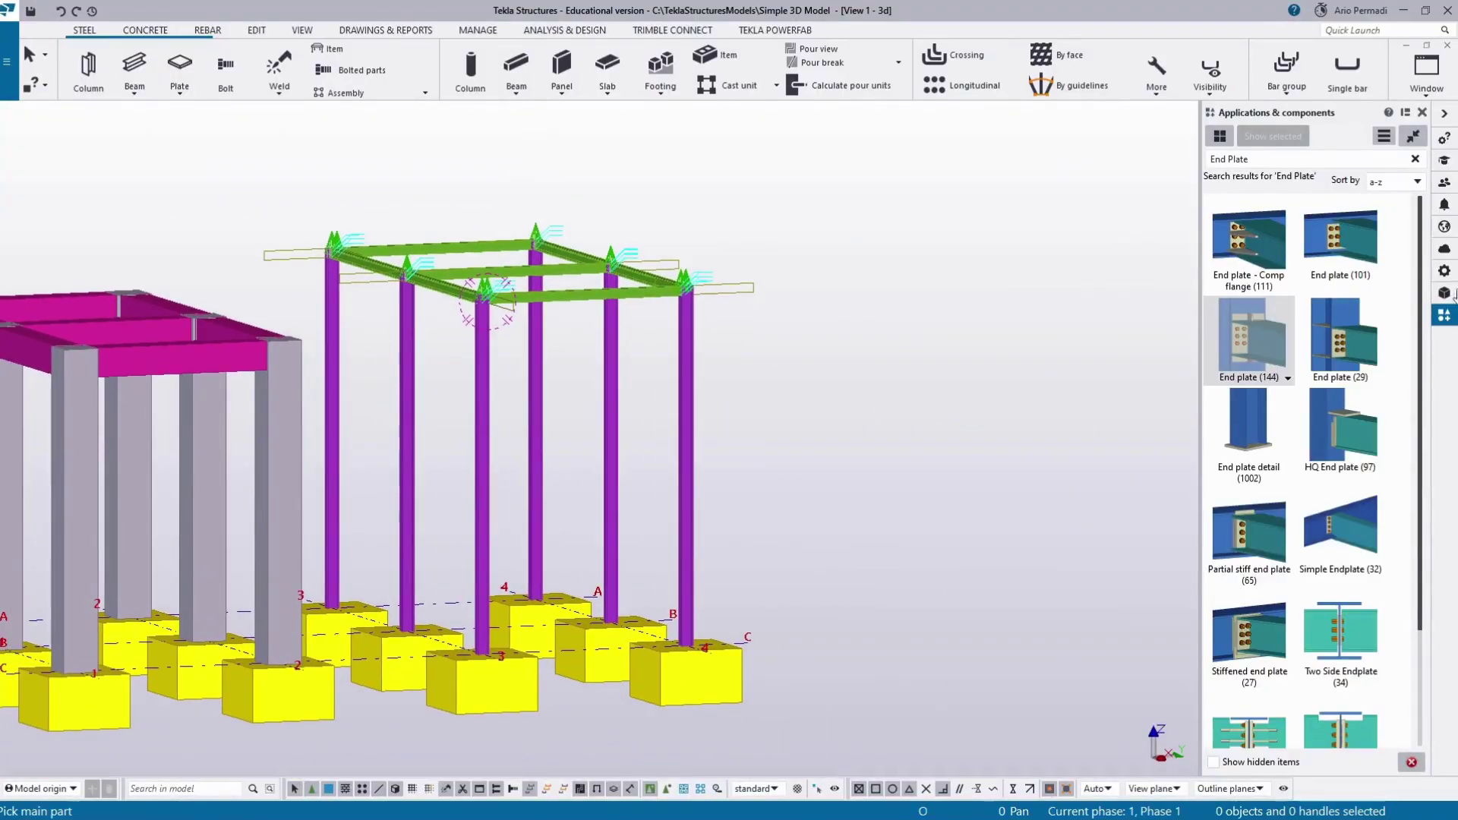
Step: Replace the component search with "Base" to look for base plate components
click(1414, 160)
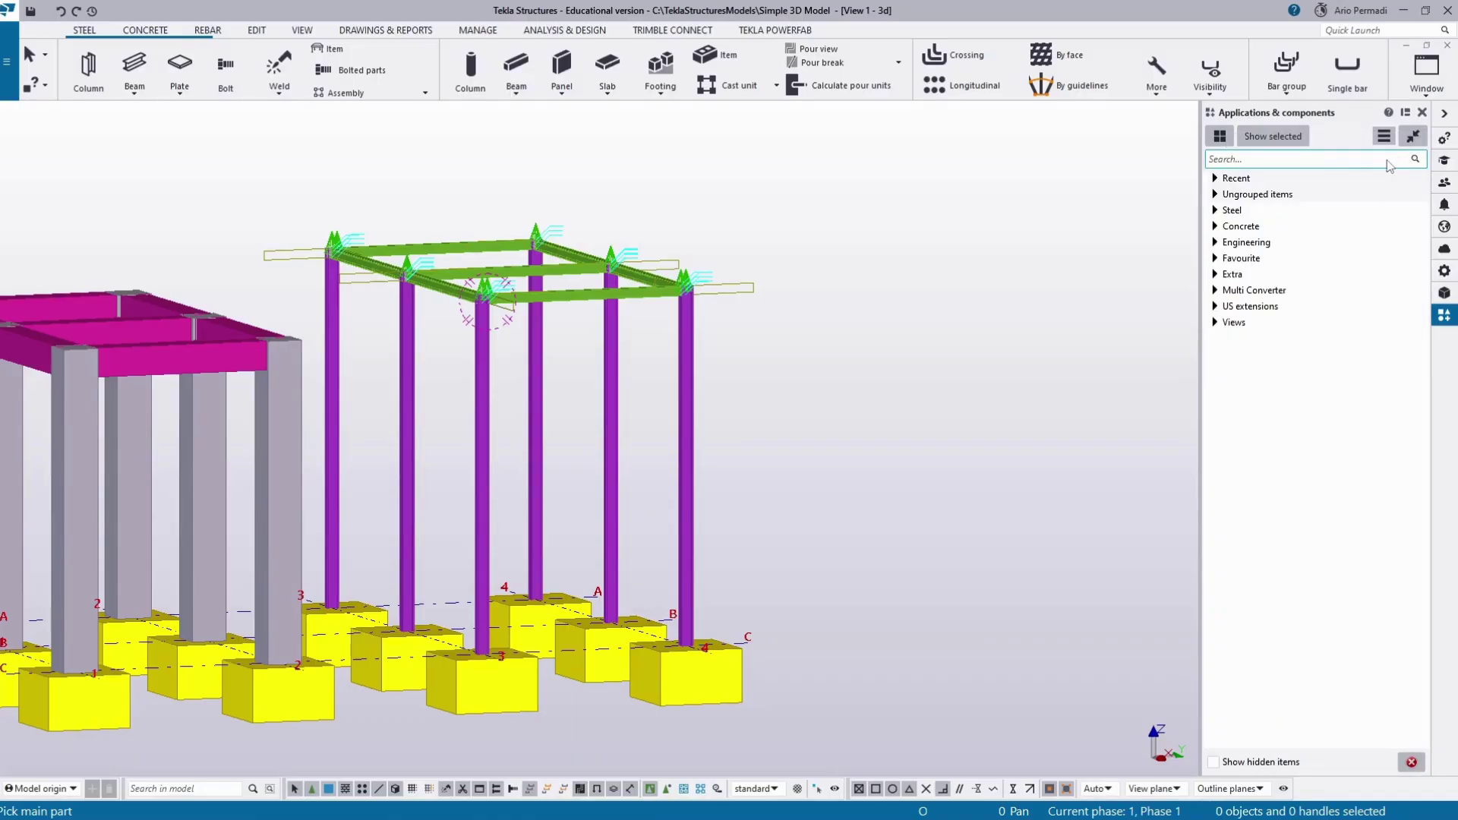
key(b)
click(1363, 158)
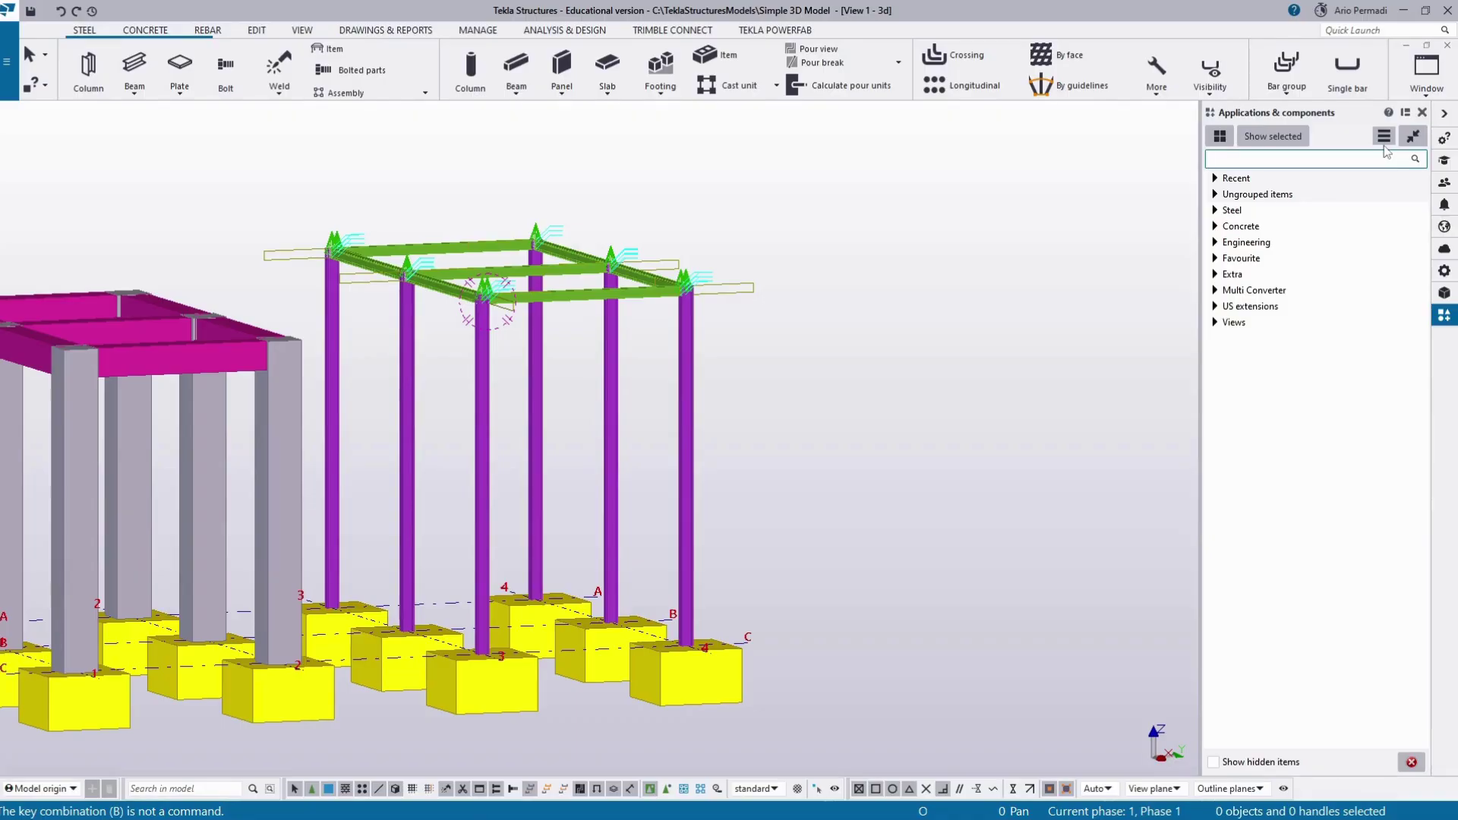
text(Base)
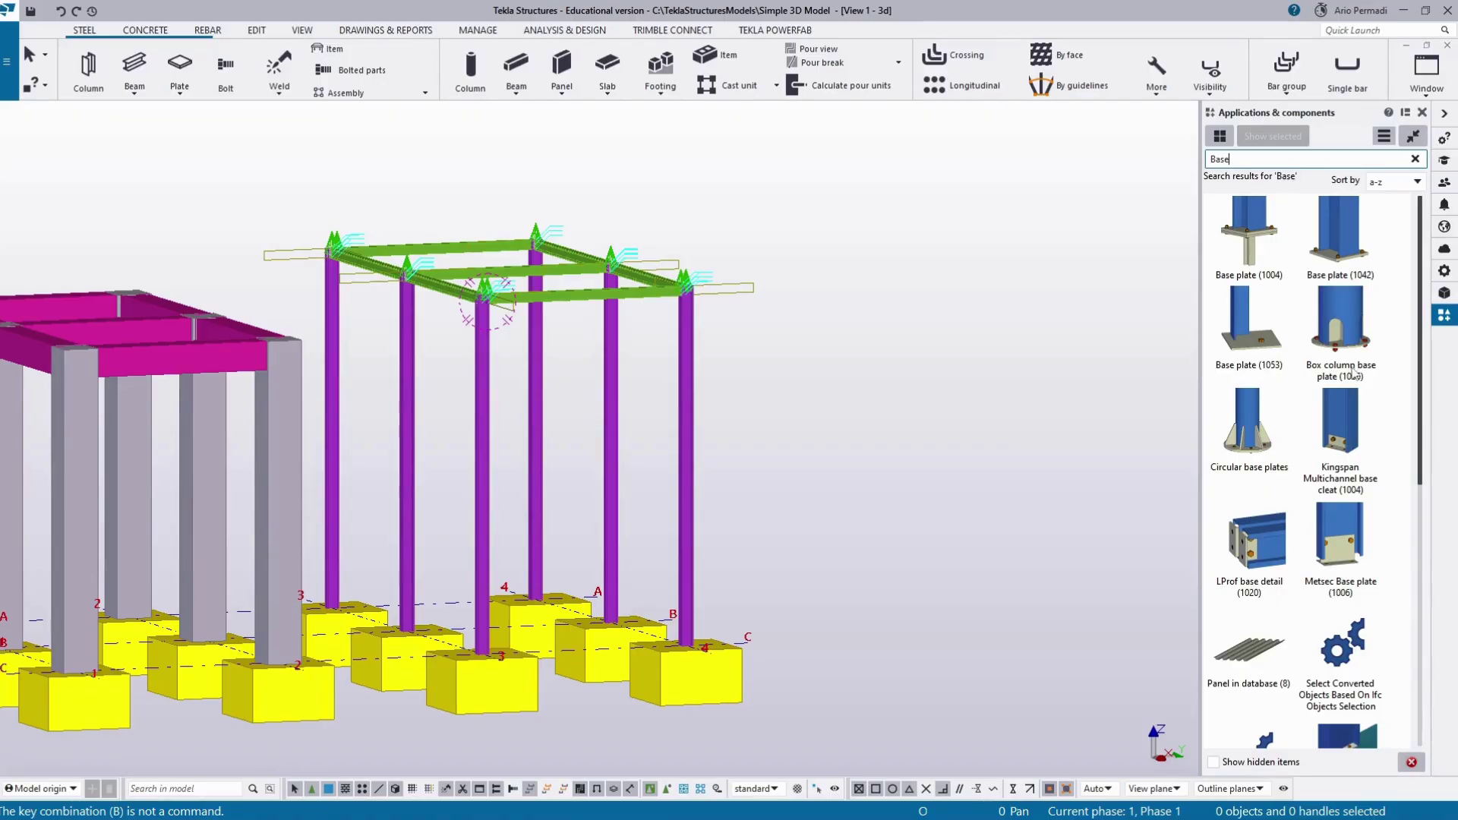
Step: Apply Base plate (1042) to steel column C3 at its bottom end point on the footing
click(1362, 242)
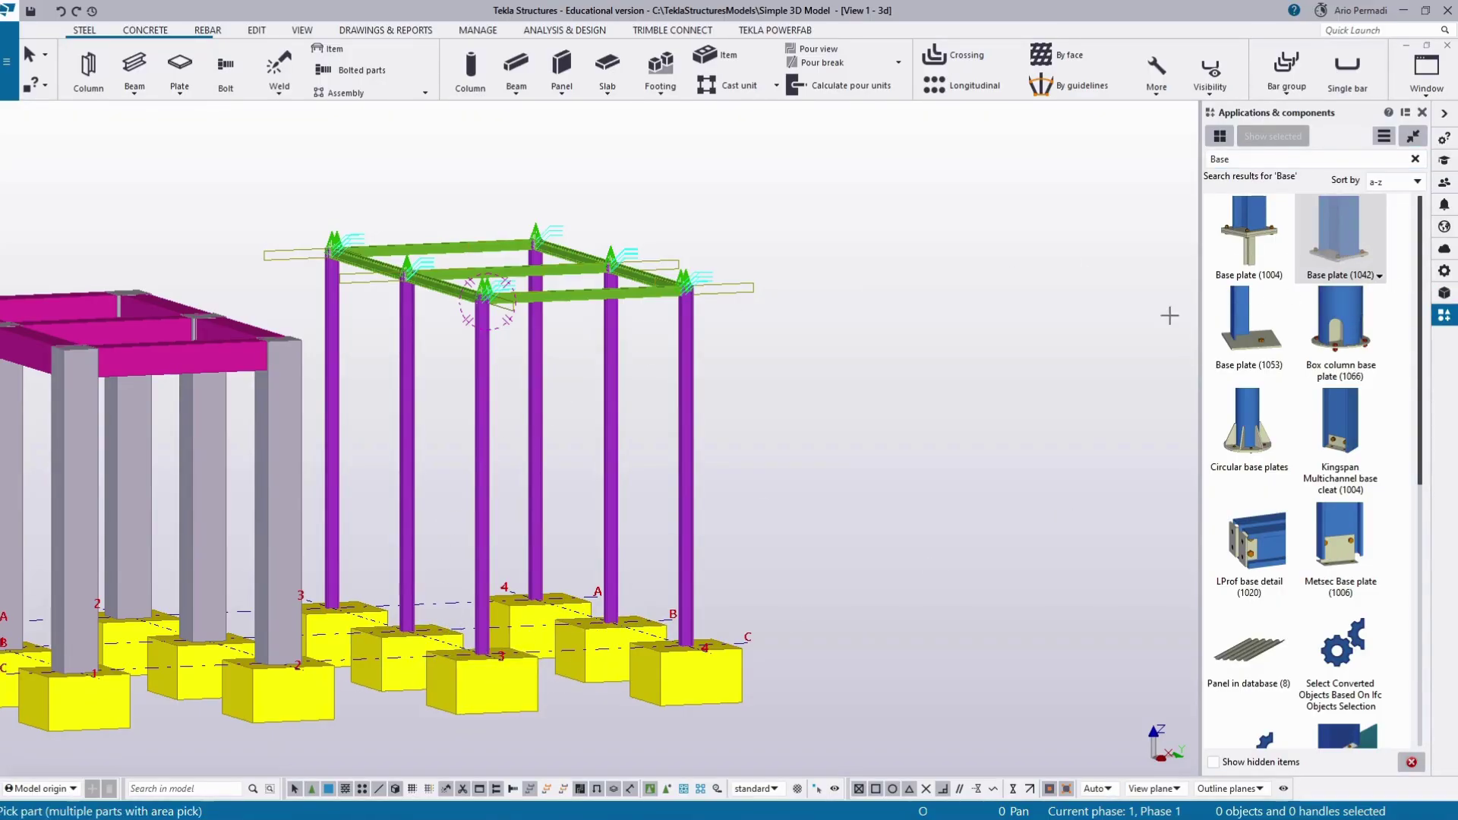
scroll(492, 658, up, 5)
scroll(493, 657, up, 3)
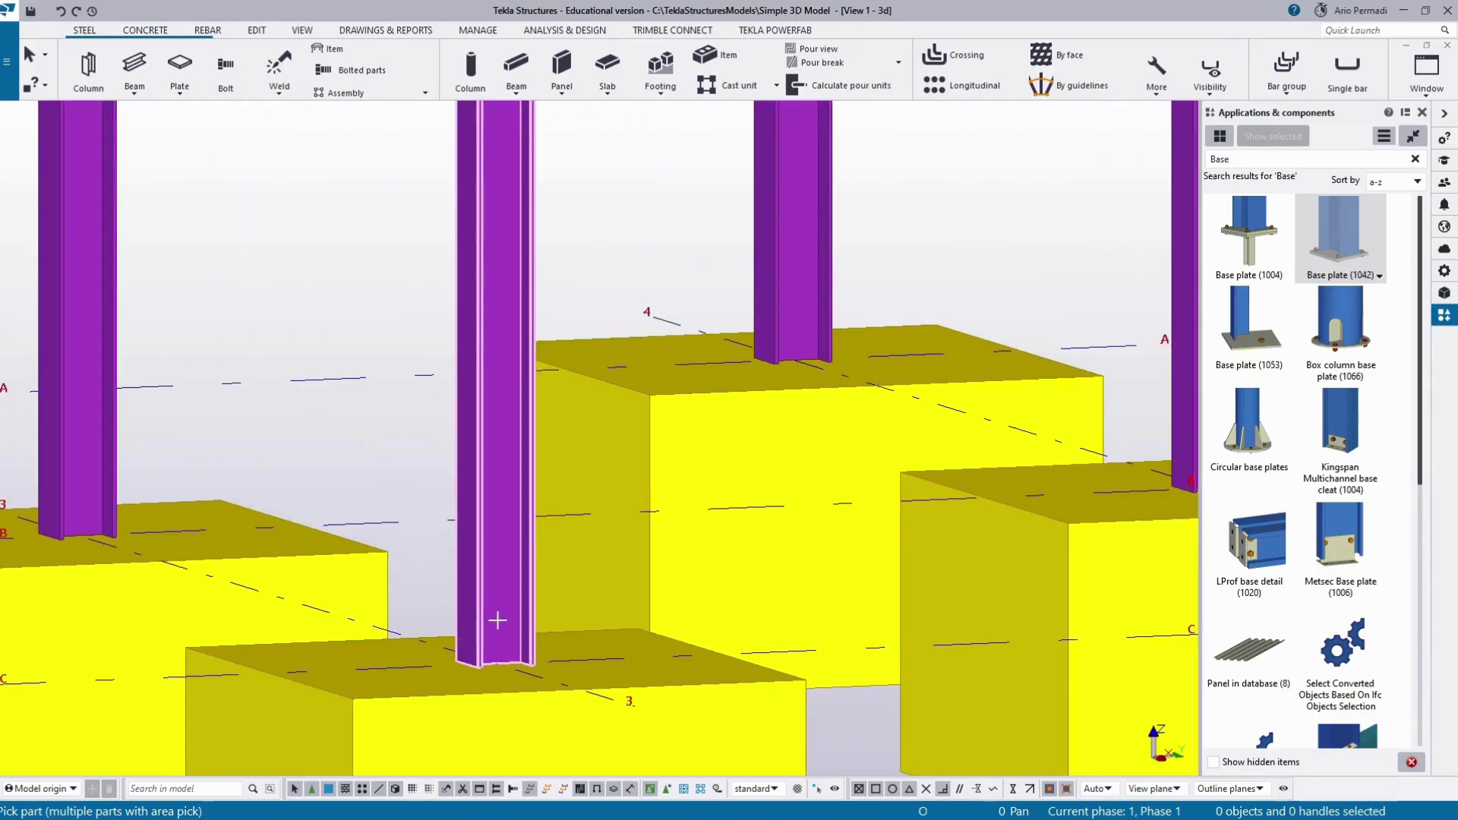
click(498, 621)
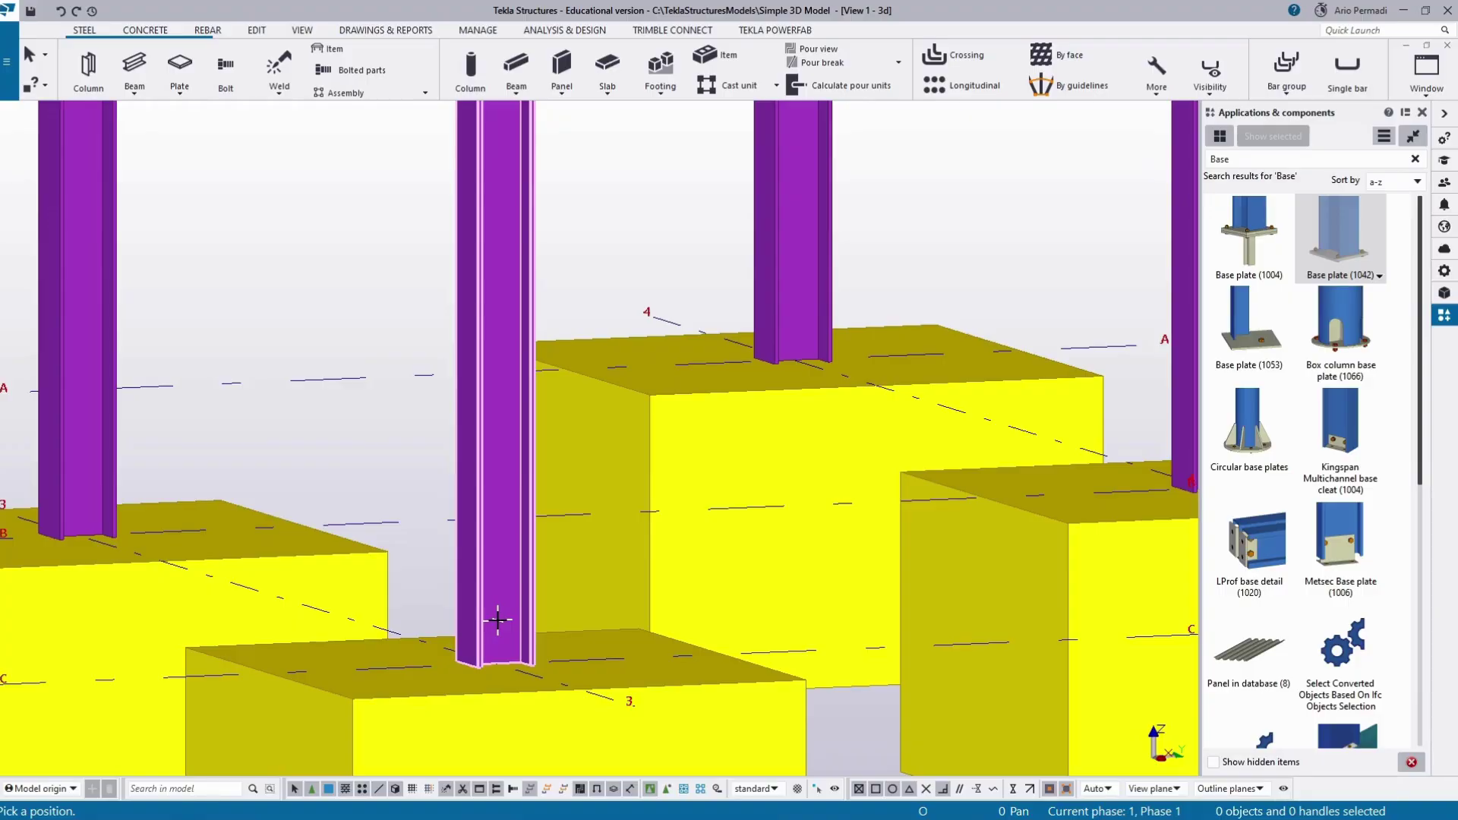
click(496, 662)
scroll(496, 661, up, 2)
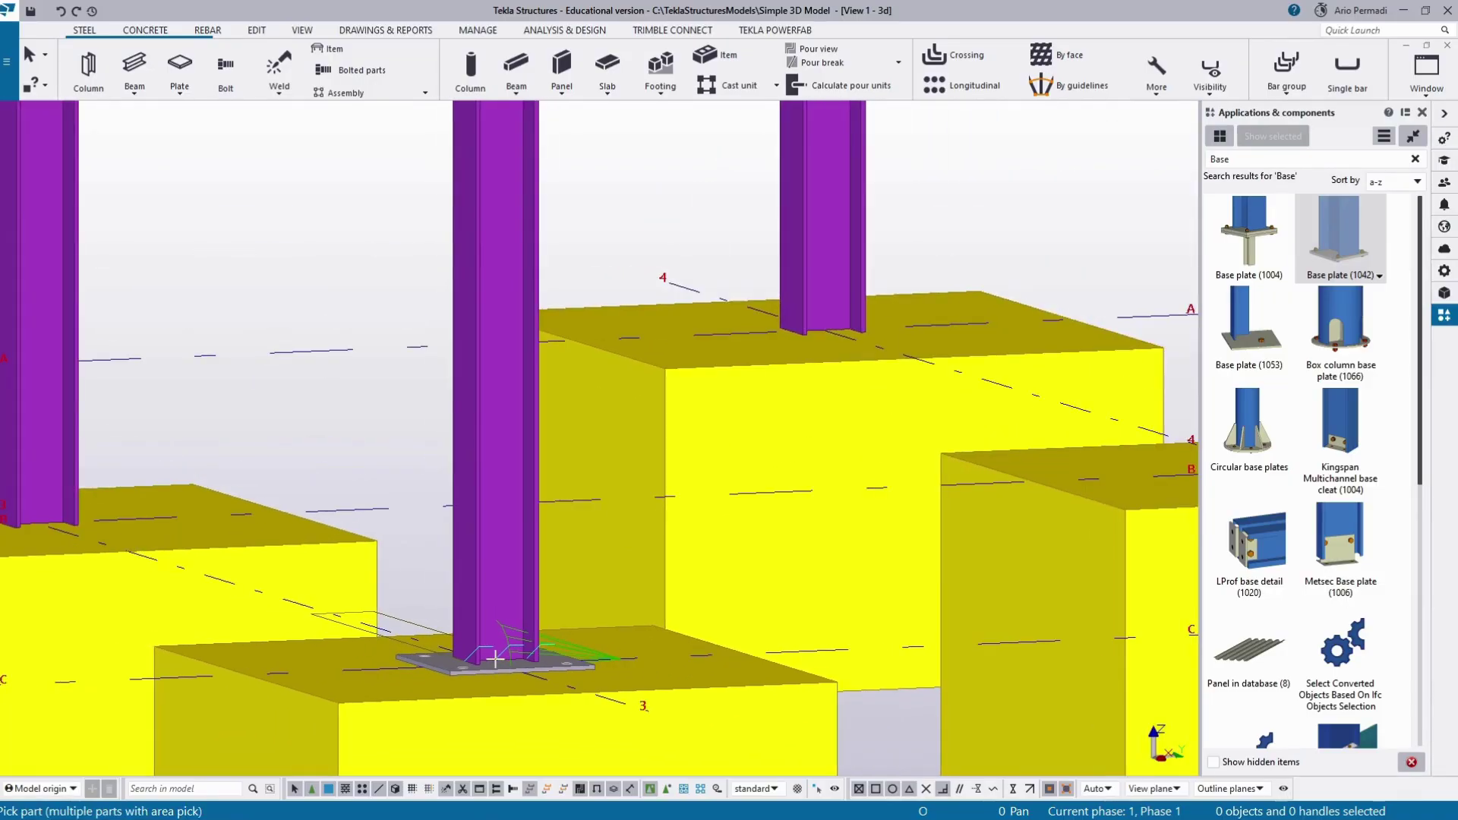
scroll(498, 657, up, 4)
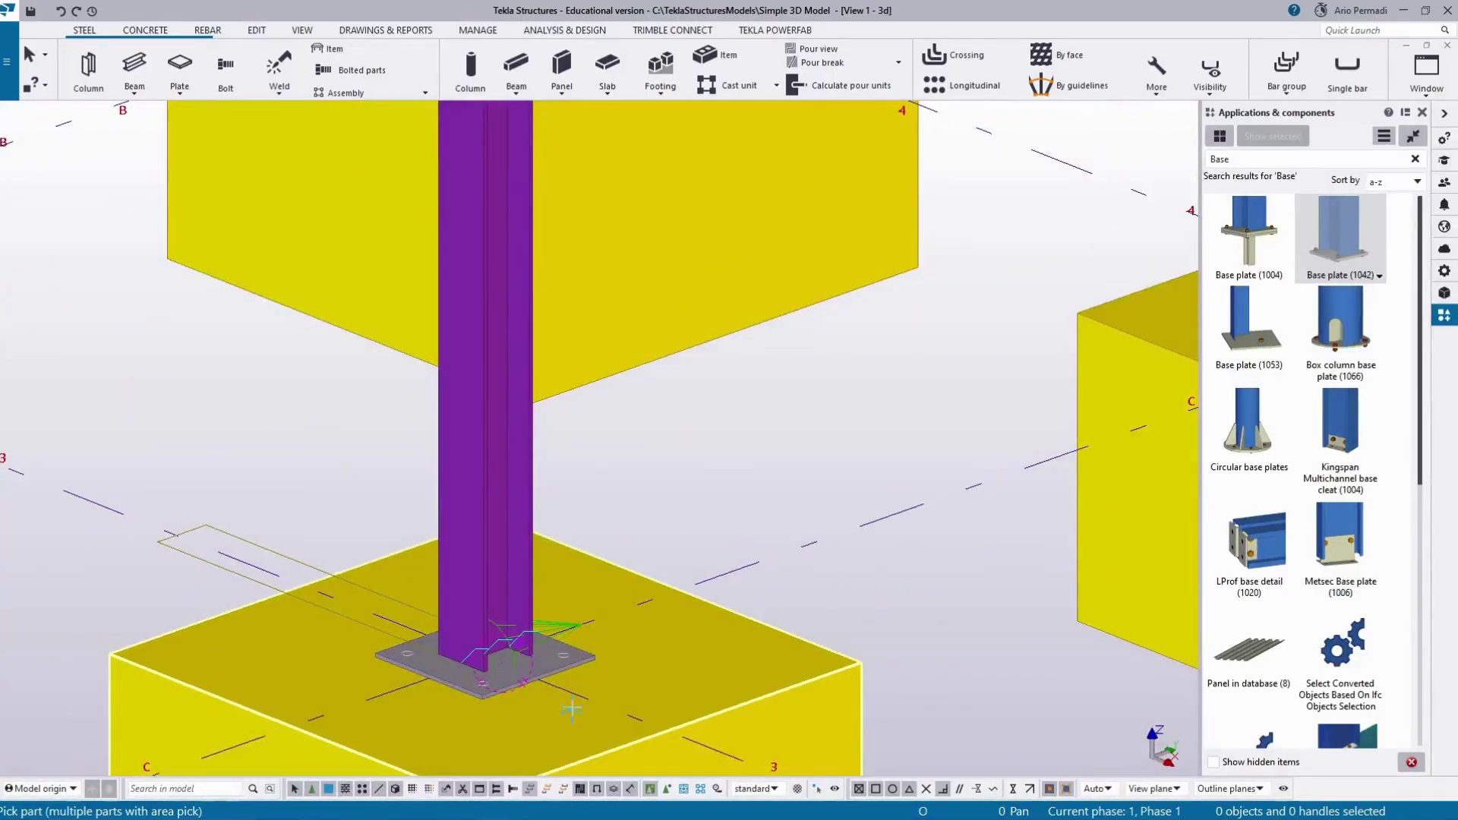
Step: Try to apply Base plate (1042) to steel column C4 at its bottom end point
scroll(576, 662, down, 3)
middle_drag(882, 528, 716, 575)
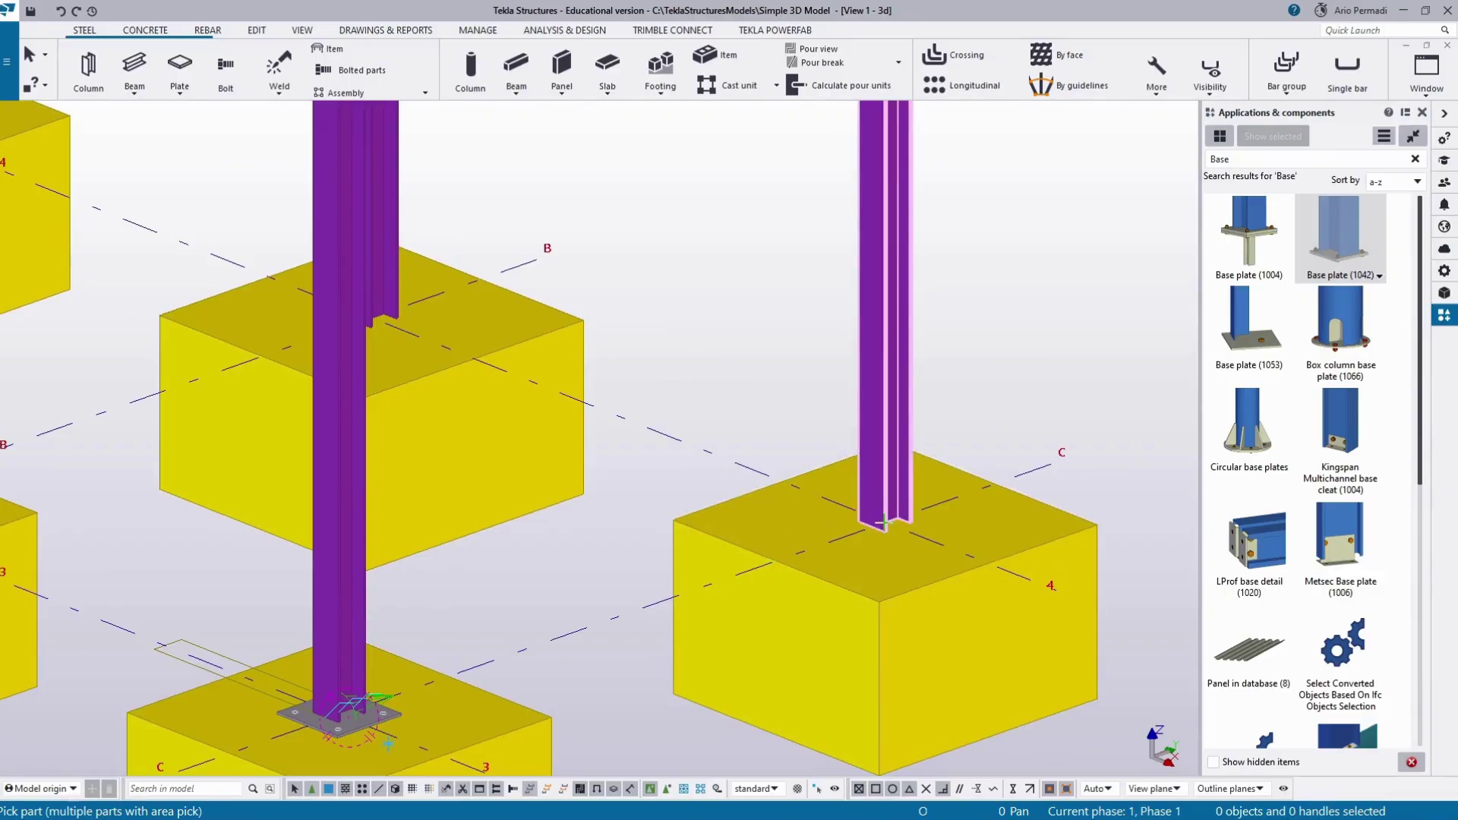
scroll(888, 525, up, 2)
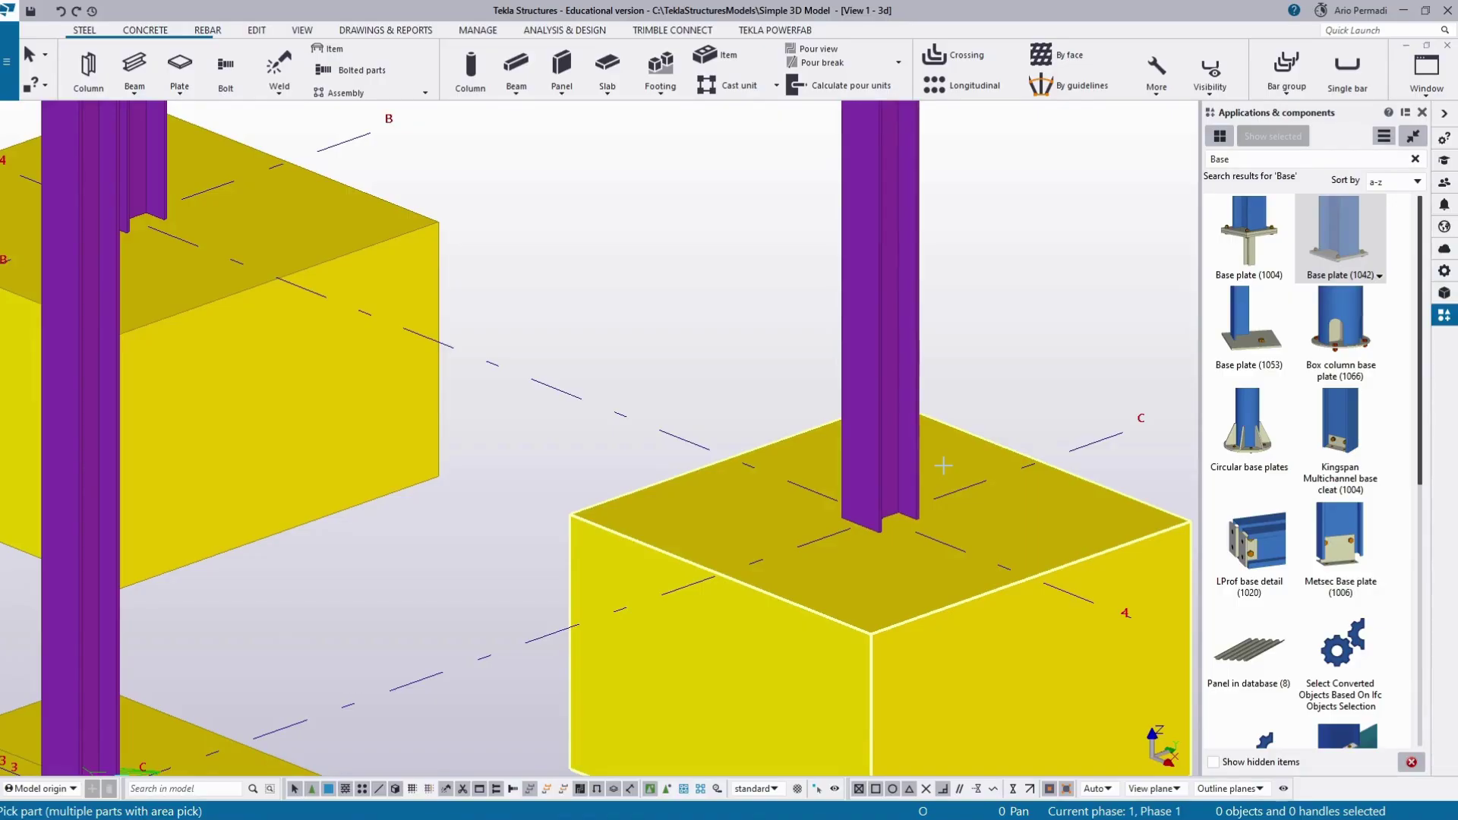
click(902, 474)
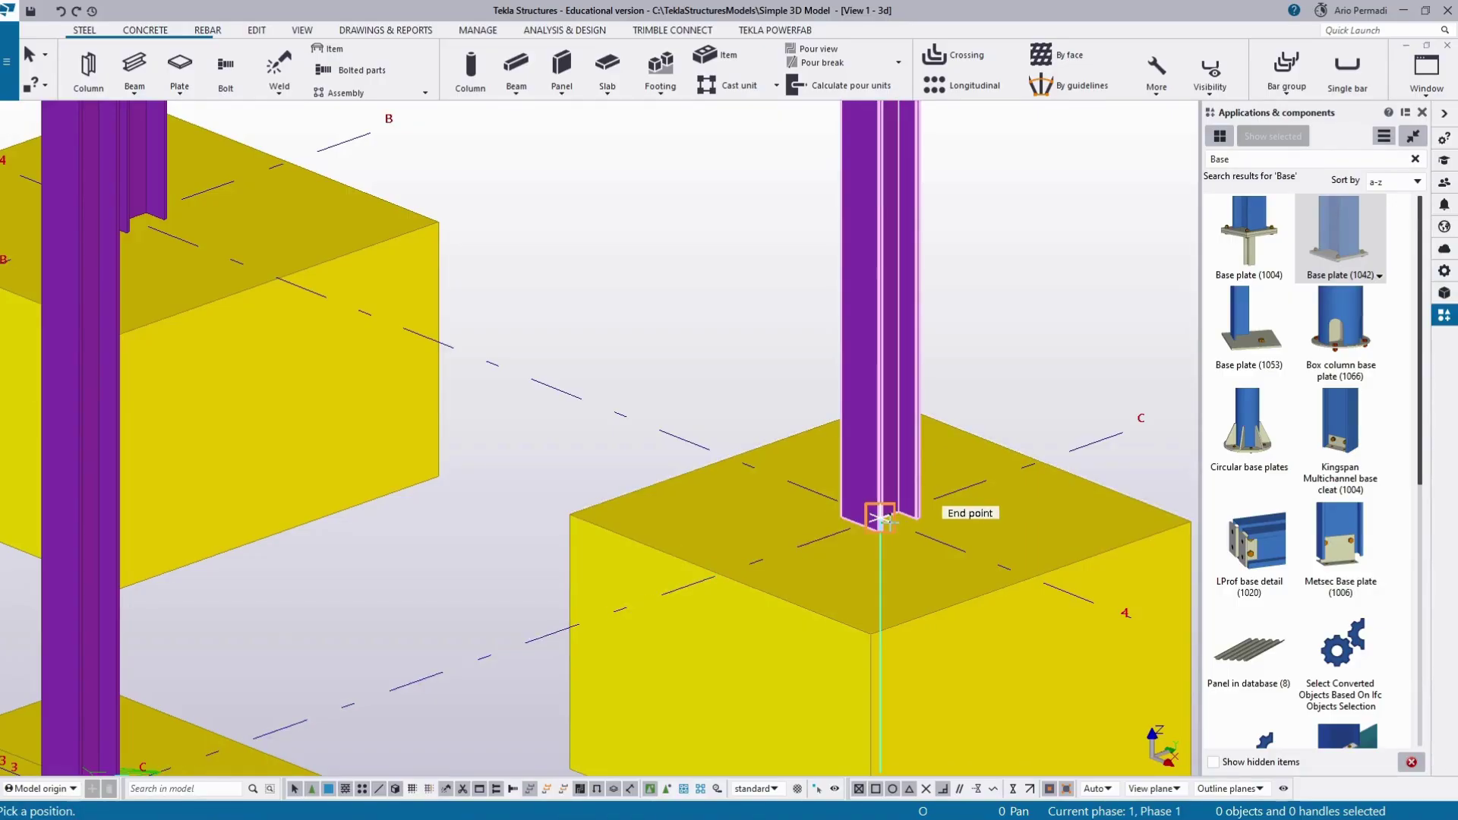
scroll(881, 522, up, 2)
scroll(883, 521, up, 2)
ctrl+middle_drag(881, 520, 872, 515)
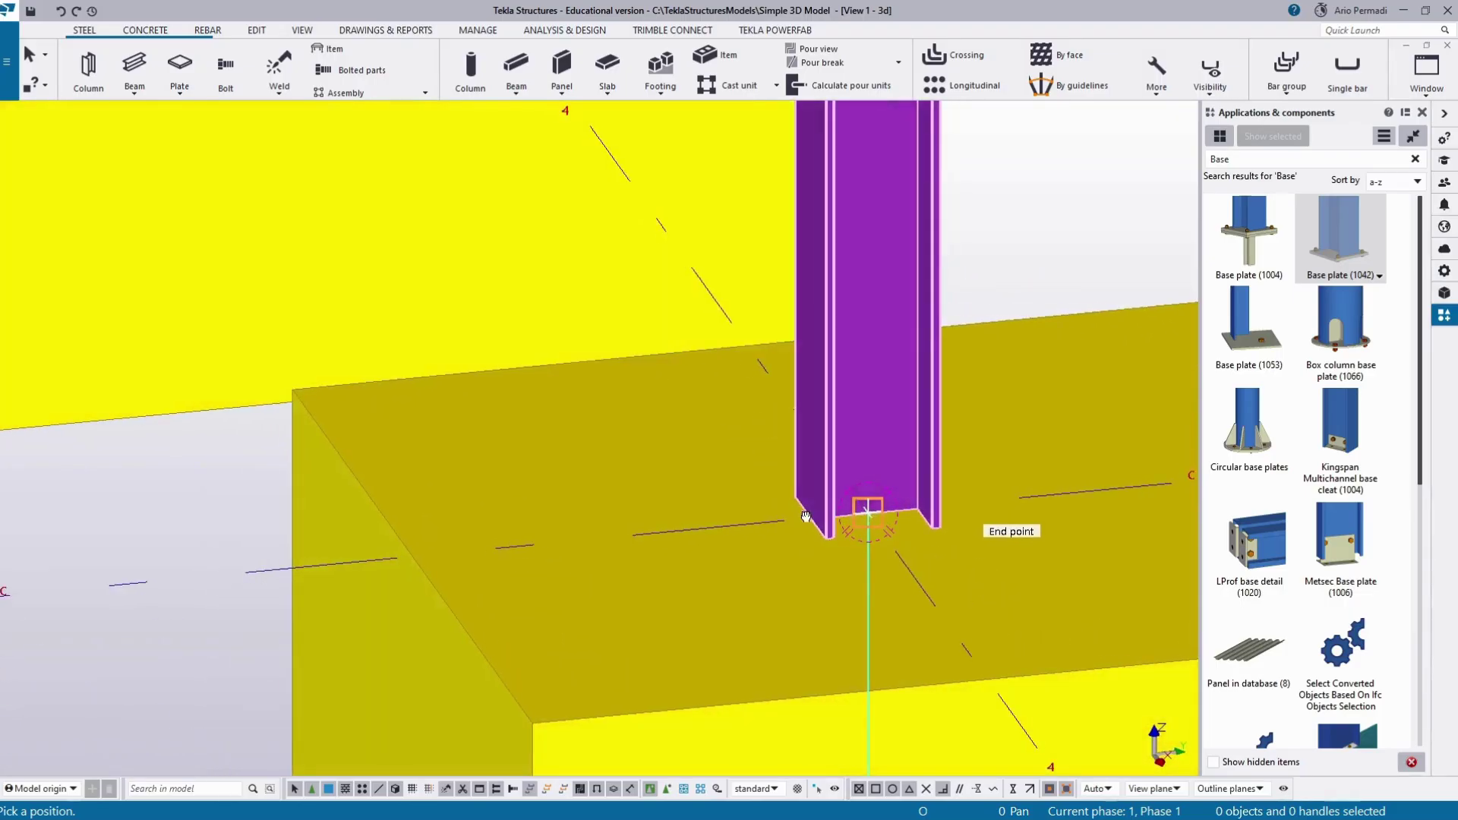
click(870, 515)
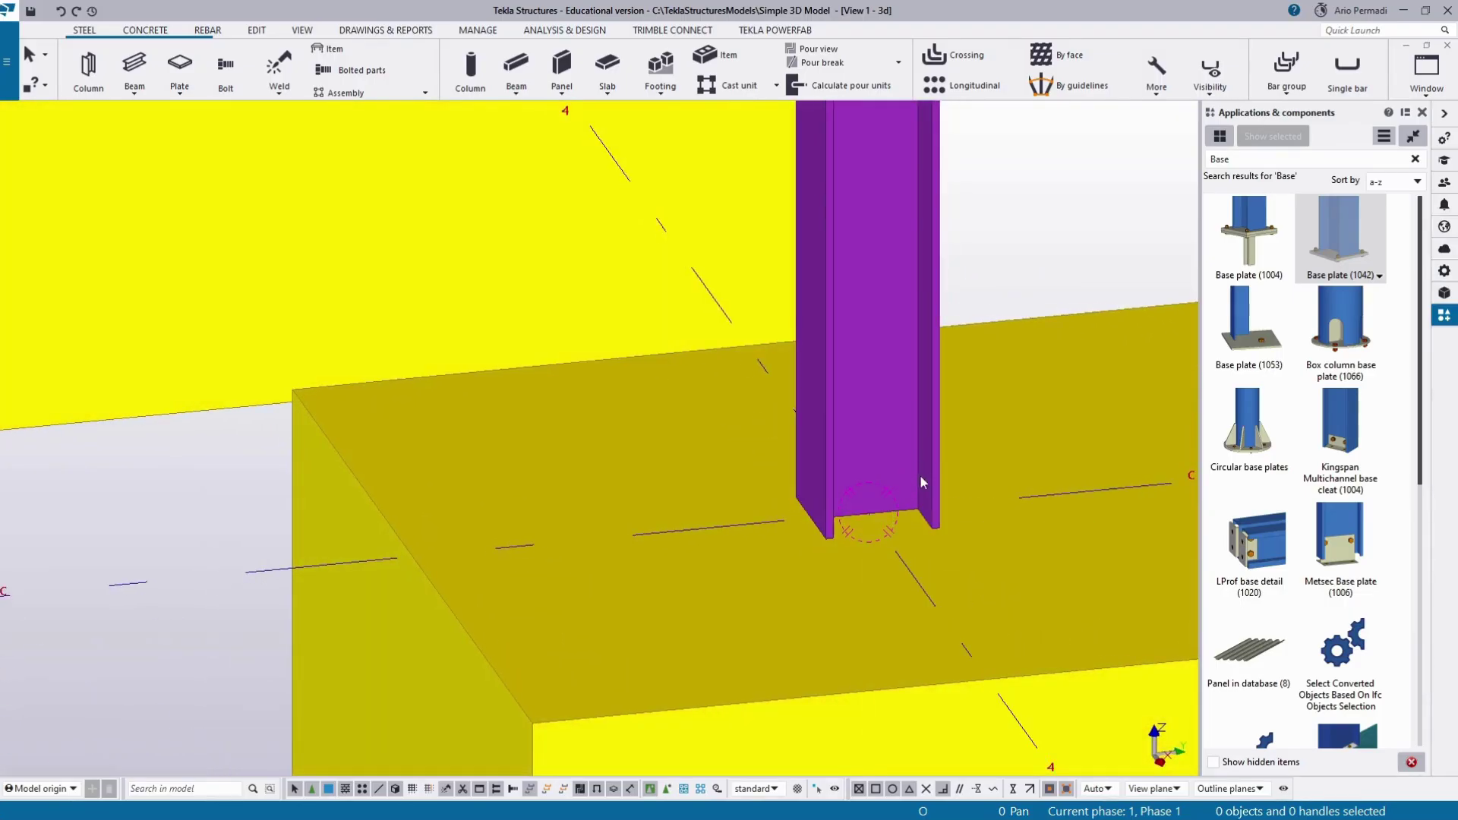
Step: Apply Base plate (1042) to steel column C4, positioned at the centre of the column's foot
click(891, 427)
click(1339, 236)
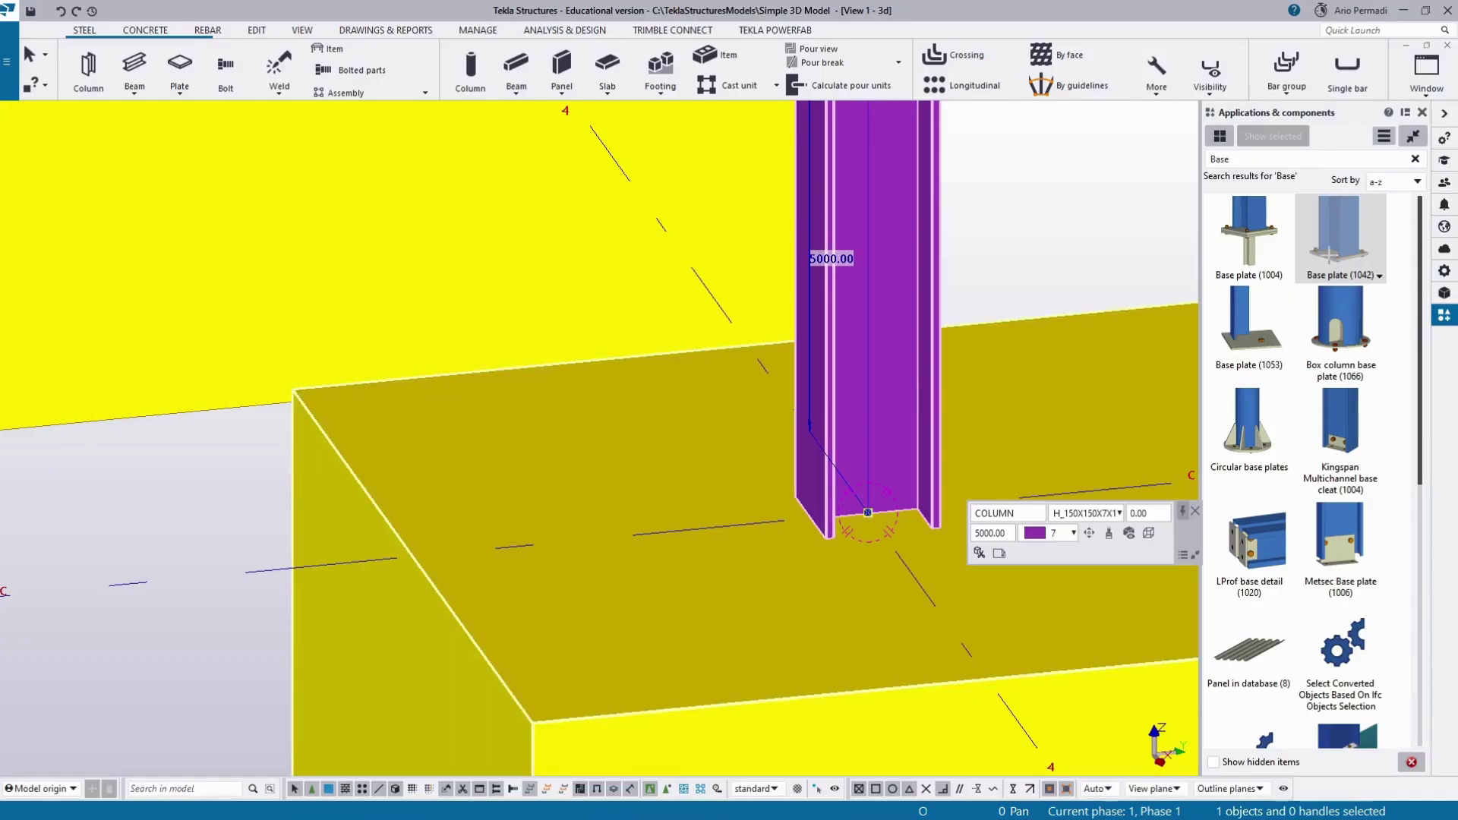
click(868, 471)
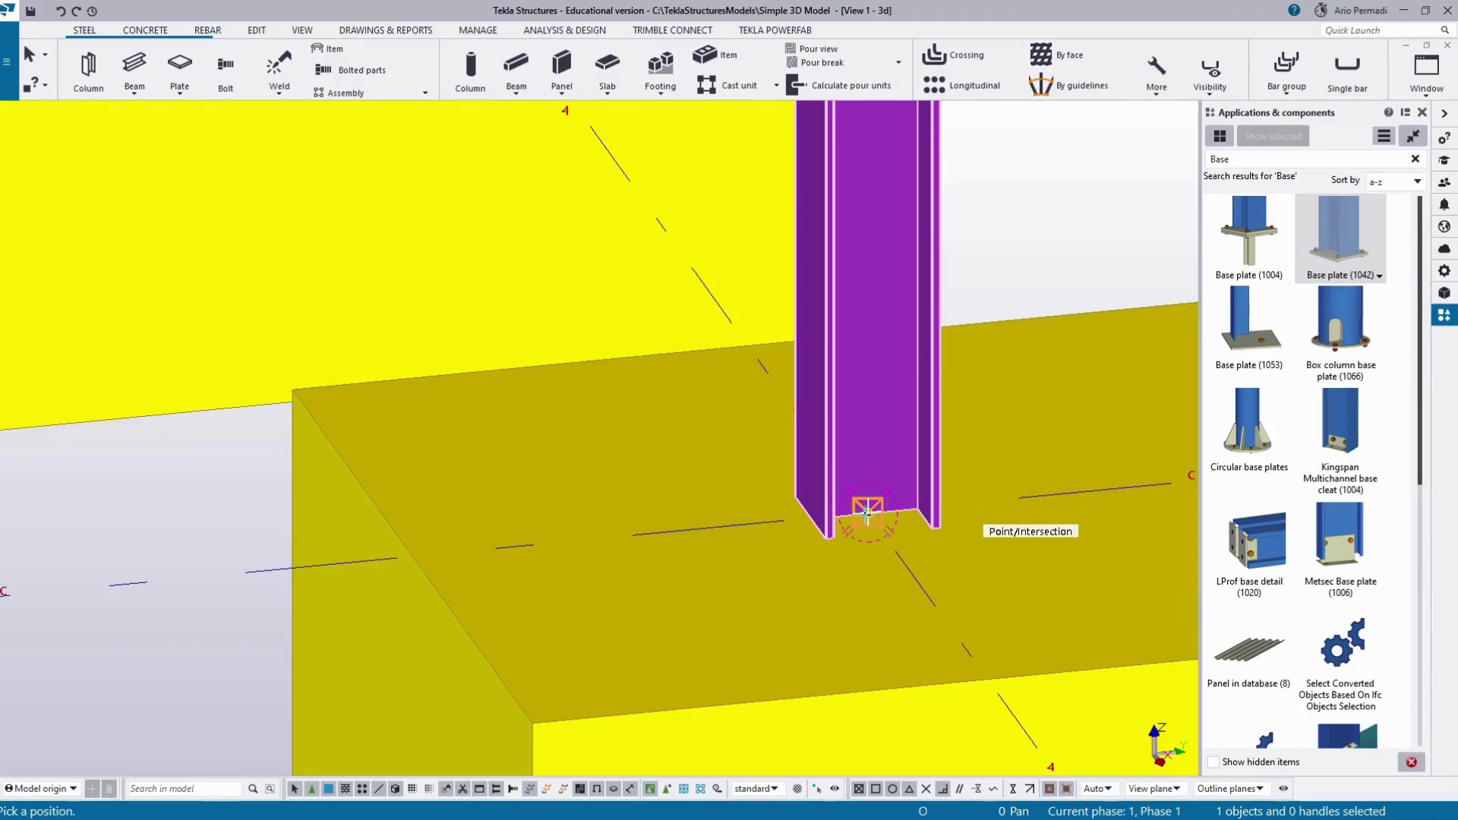
click(869, 519)
scroll(868, 518, down, 3)
middle_drag(580, 160, 743, 438)
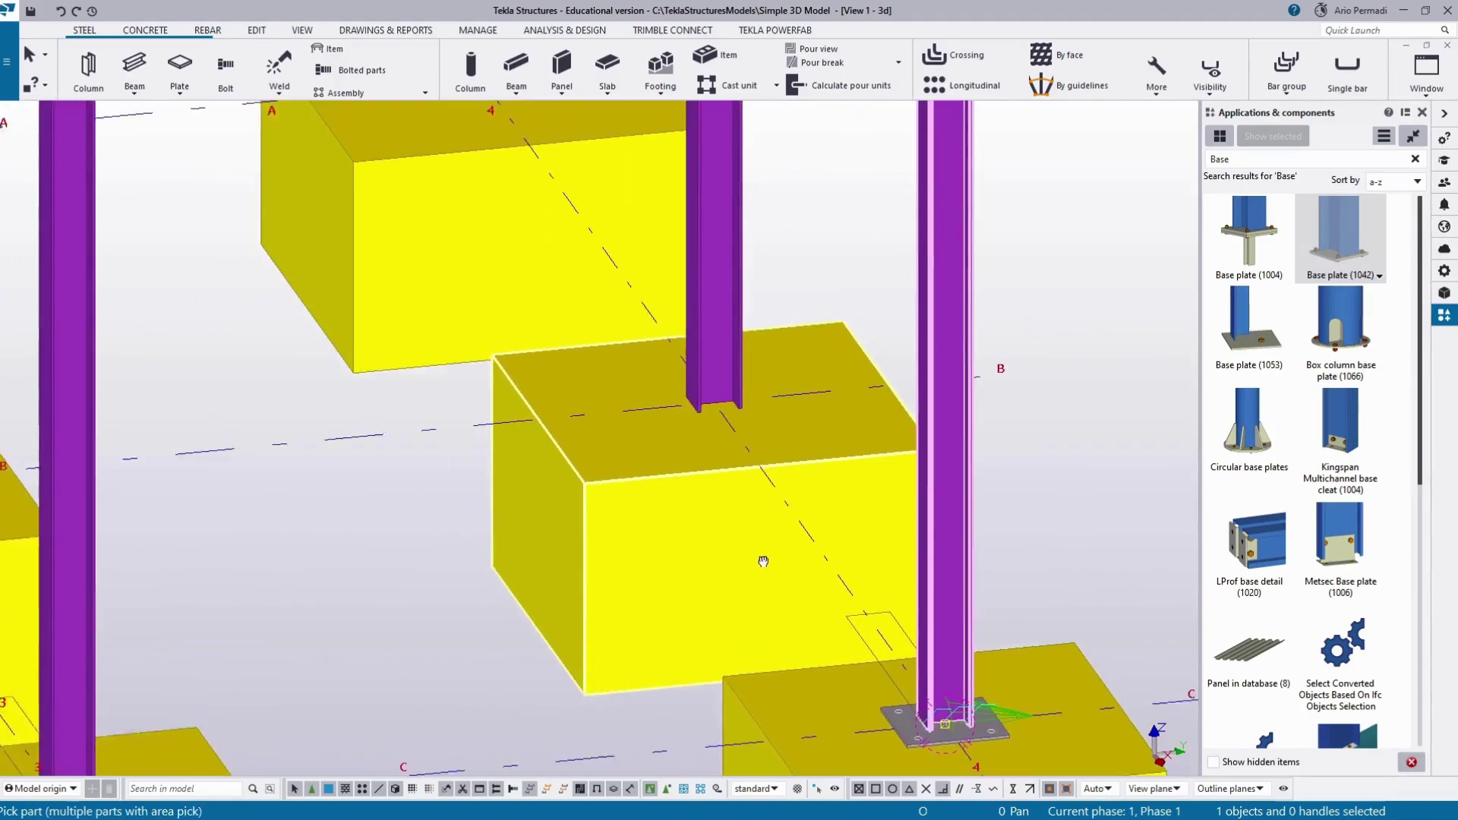
Step: Attach a Base plate (1042) to the bottom of the steel column at grid B-4
scroll(743, 438, up, 3)
click(731, 419)
scroll(731, 458, up, 3)
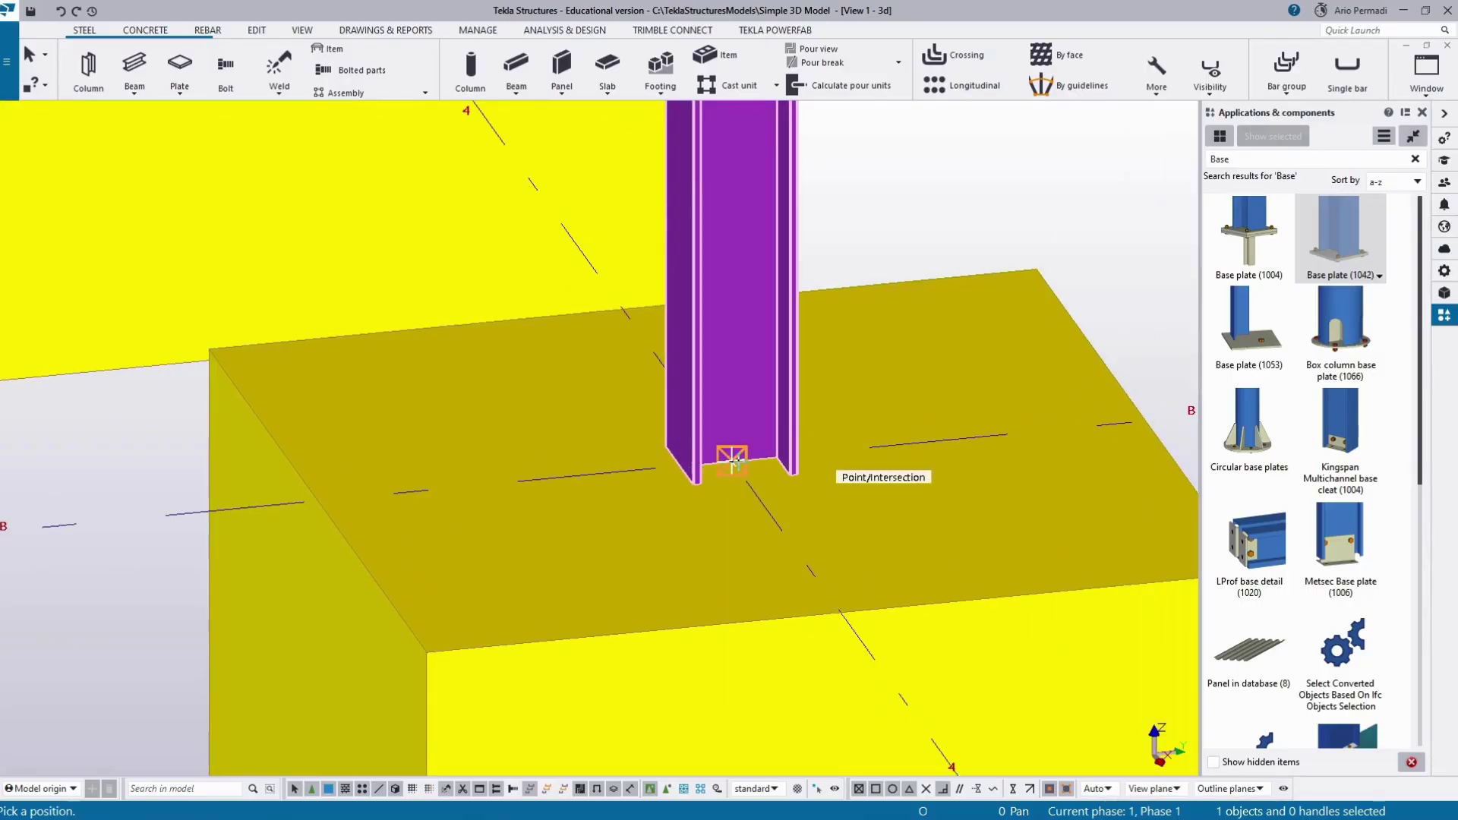
click(739, 464)
scroll(738, 464, down, 3)
scroll(623, 580, up, 2)
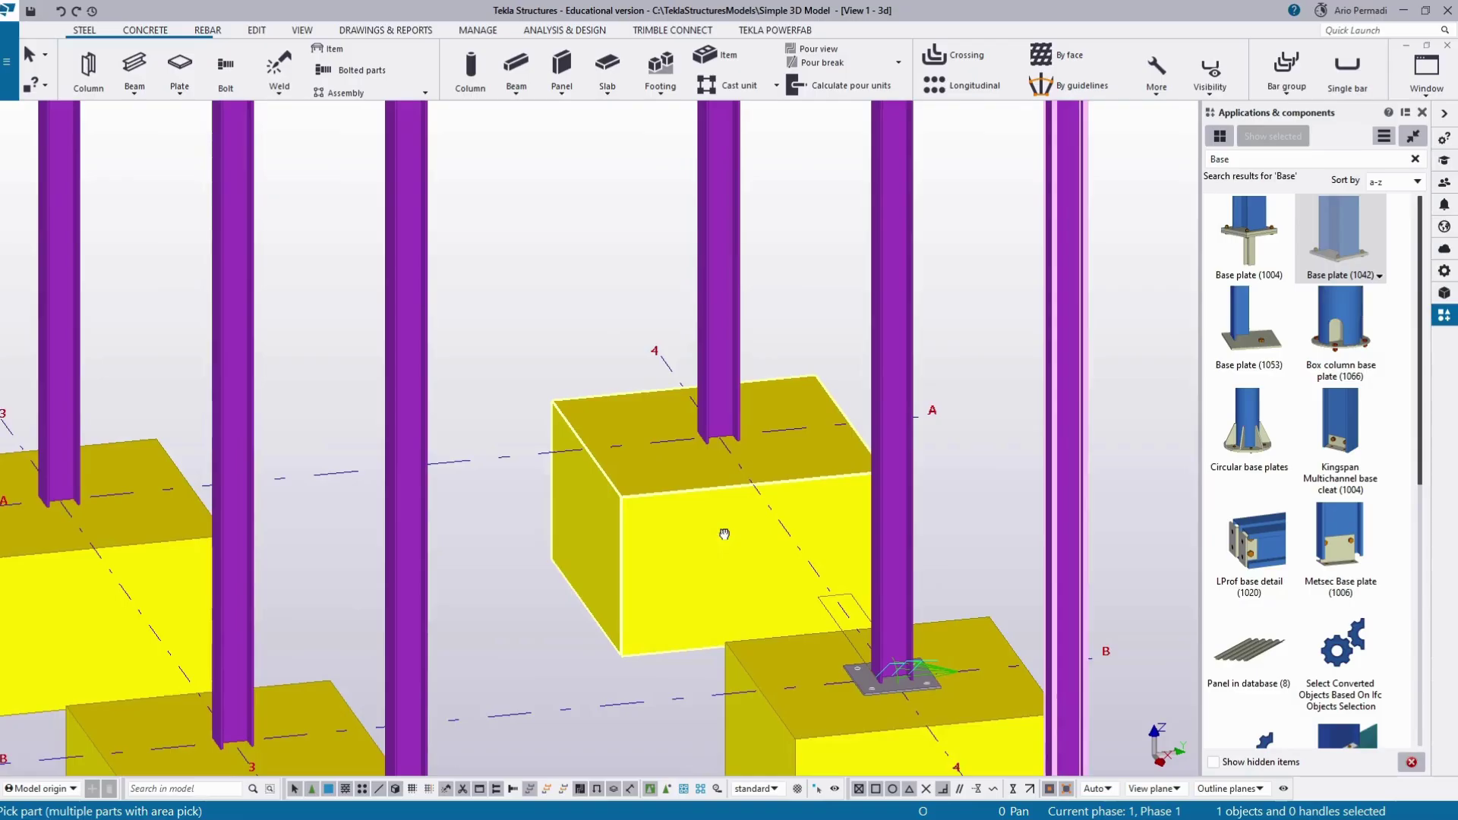
Step: Attach a Base plate (1042) to the bottom of the steel column at grid B-3
scroll(622, 580, down, 3)
click(243, 435)
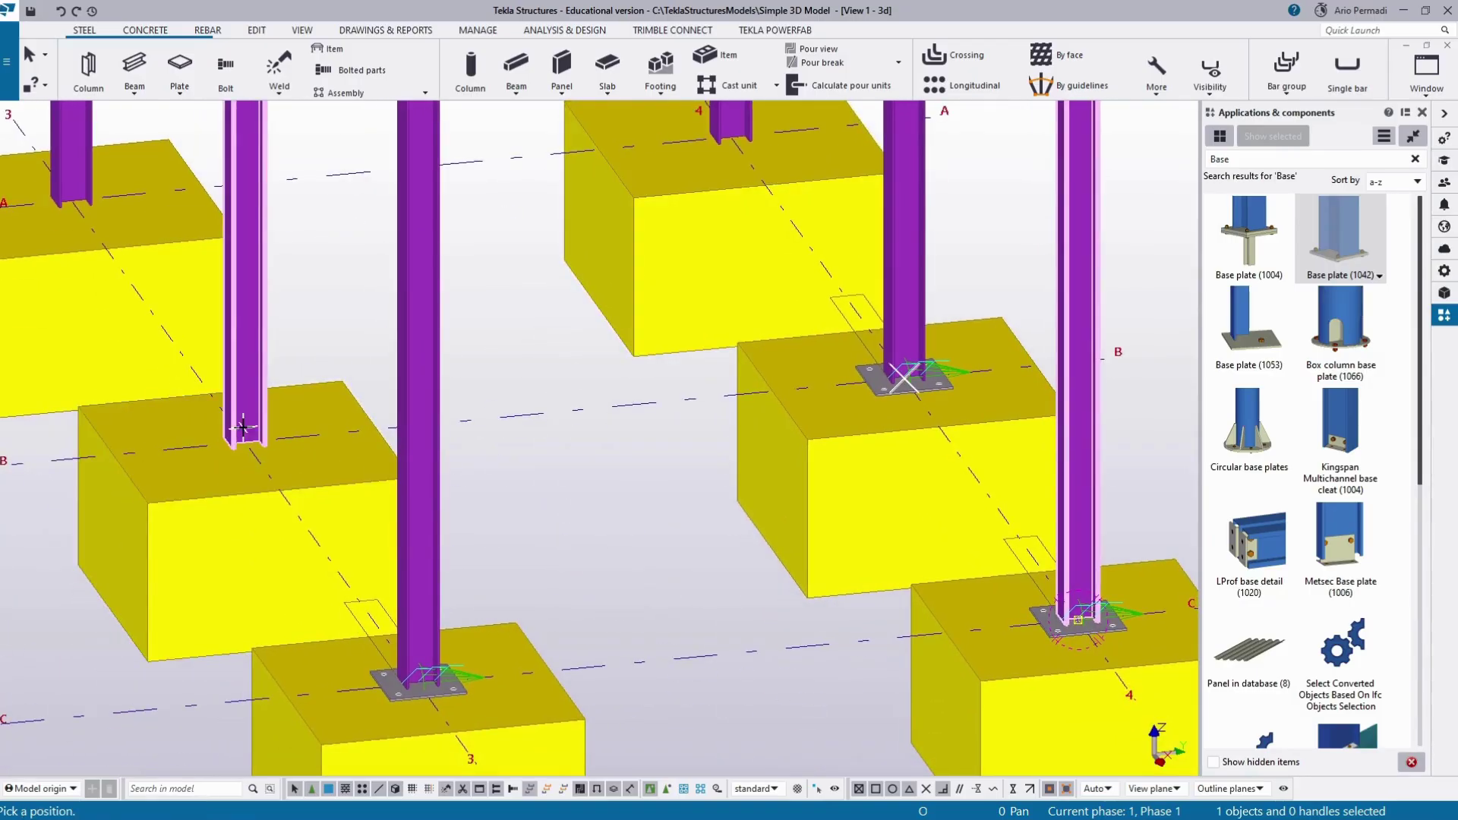
scroll(247, 445, up, 3)
click(247, 444)
scroll(349, 294, down, 3)
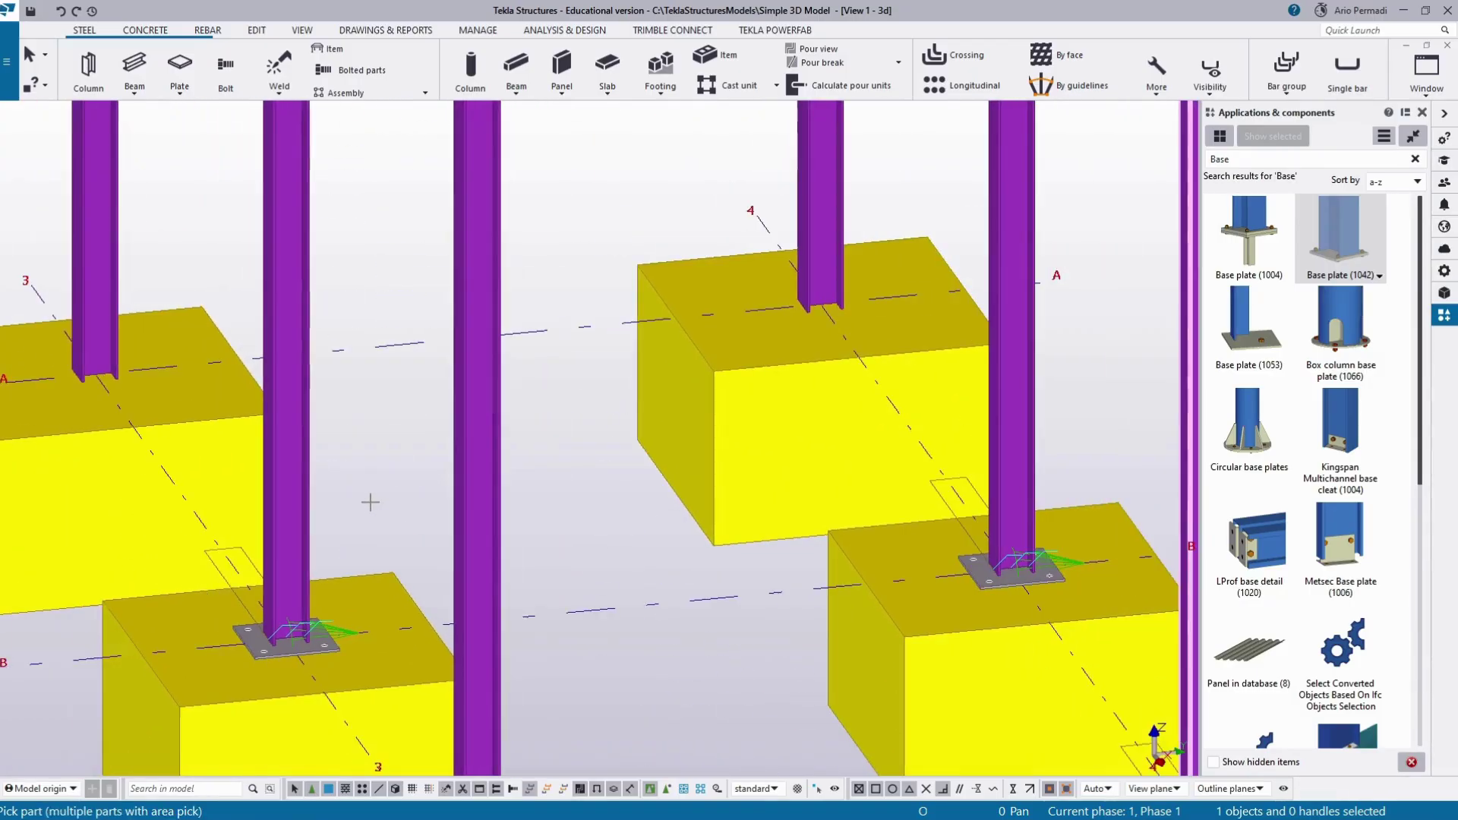
Step: Attach a Base plate (1042) to the bottom of the steel column at grid A-4
scroll(784, 310, up, 2)
click(820, 297)
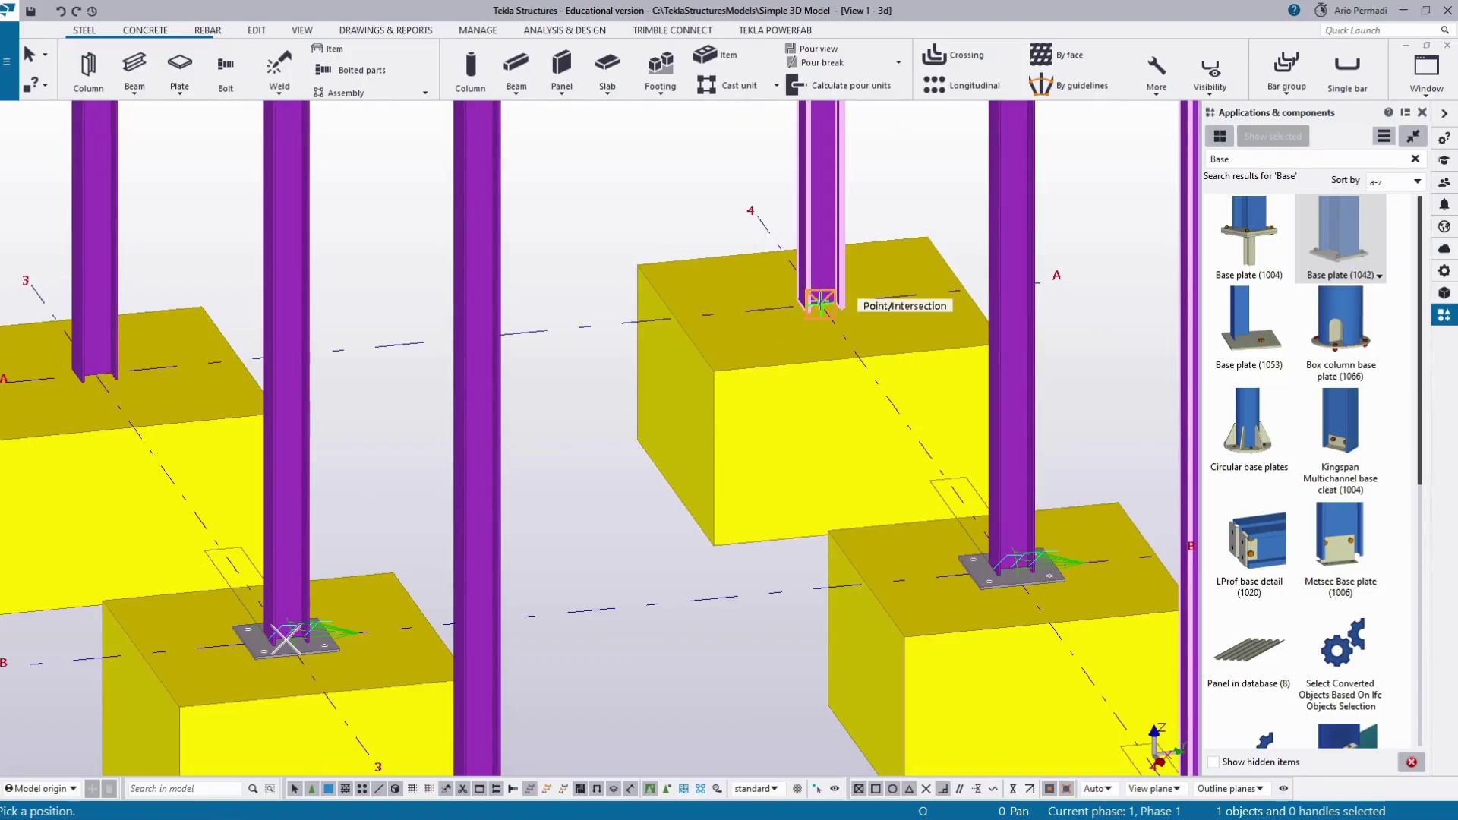
scroll(821, 304, up, 1)
click(799, 307)
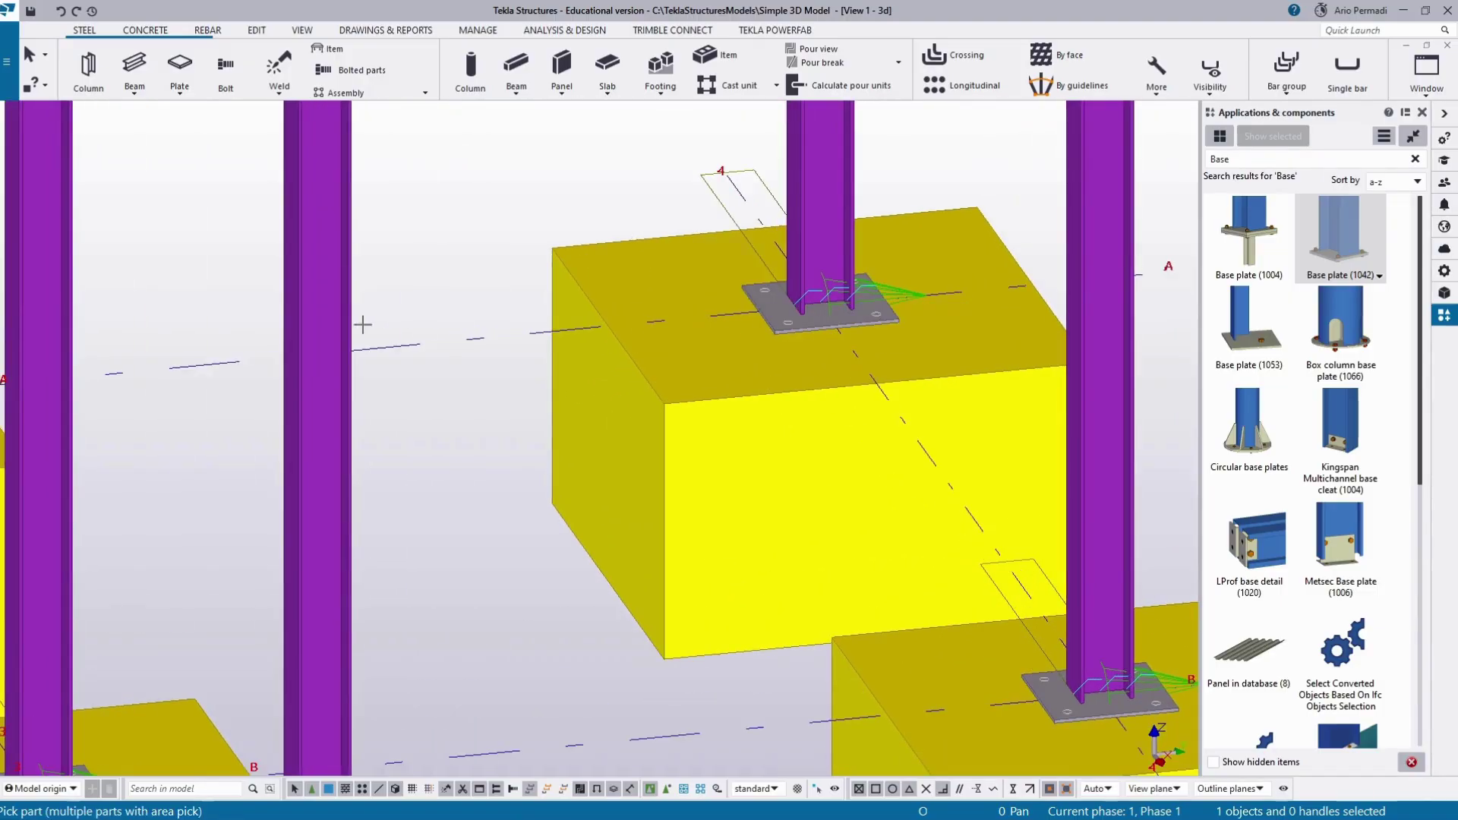
Step: Attach a Base plate (1042) to the bottom of the steel column at grid A-3
scroll(760, 319, down, 1)
middle_drag(488, 289, 1037, 366)
click(623, 349)
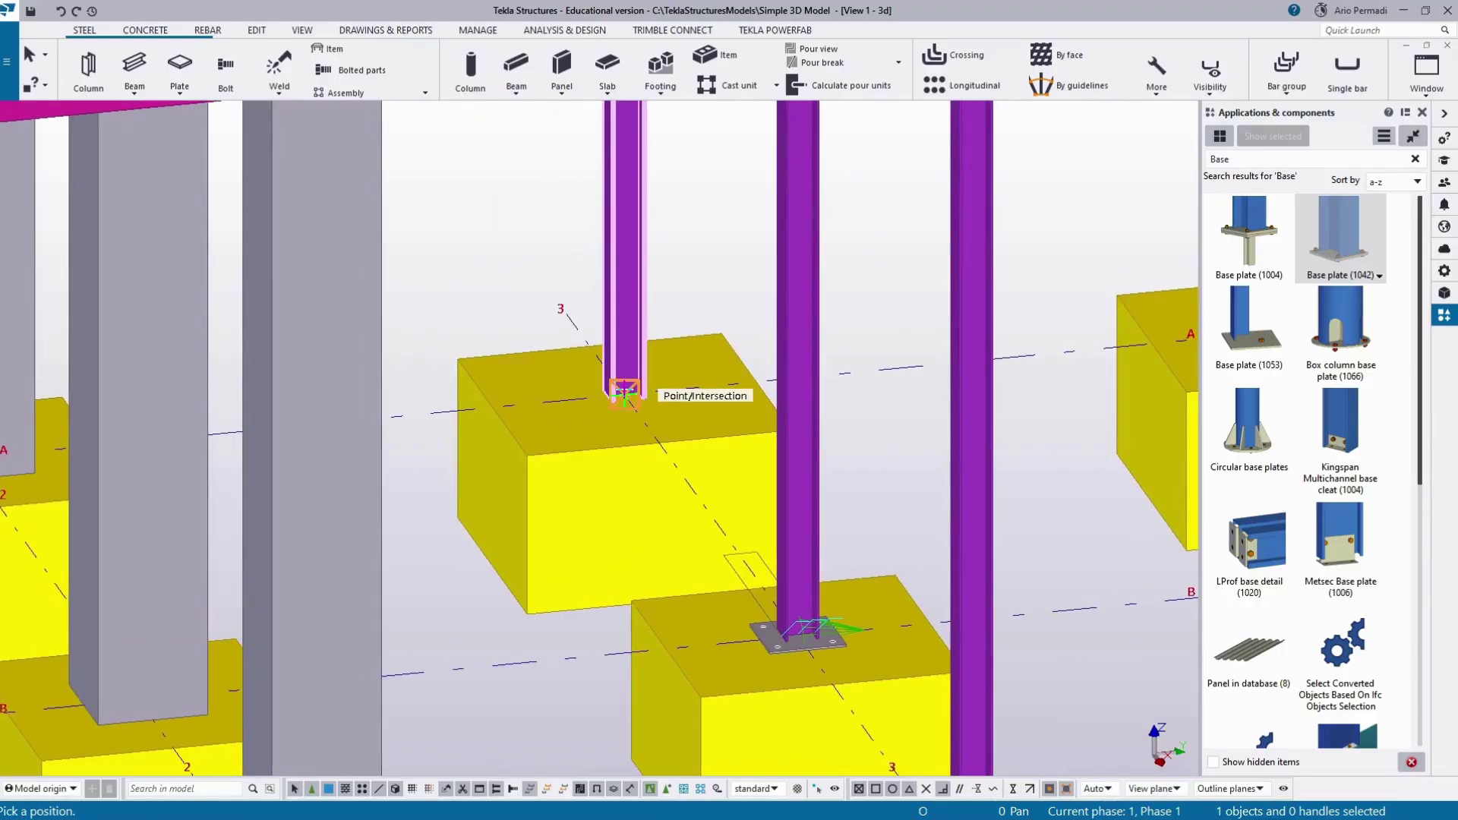
click(623, 394)
scroll(805, 365, down, 3)
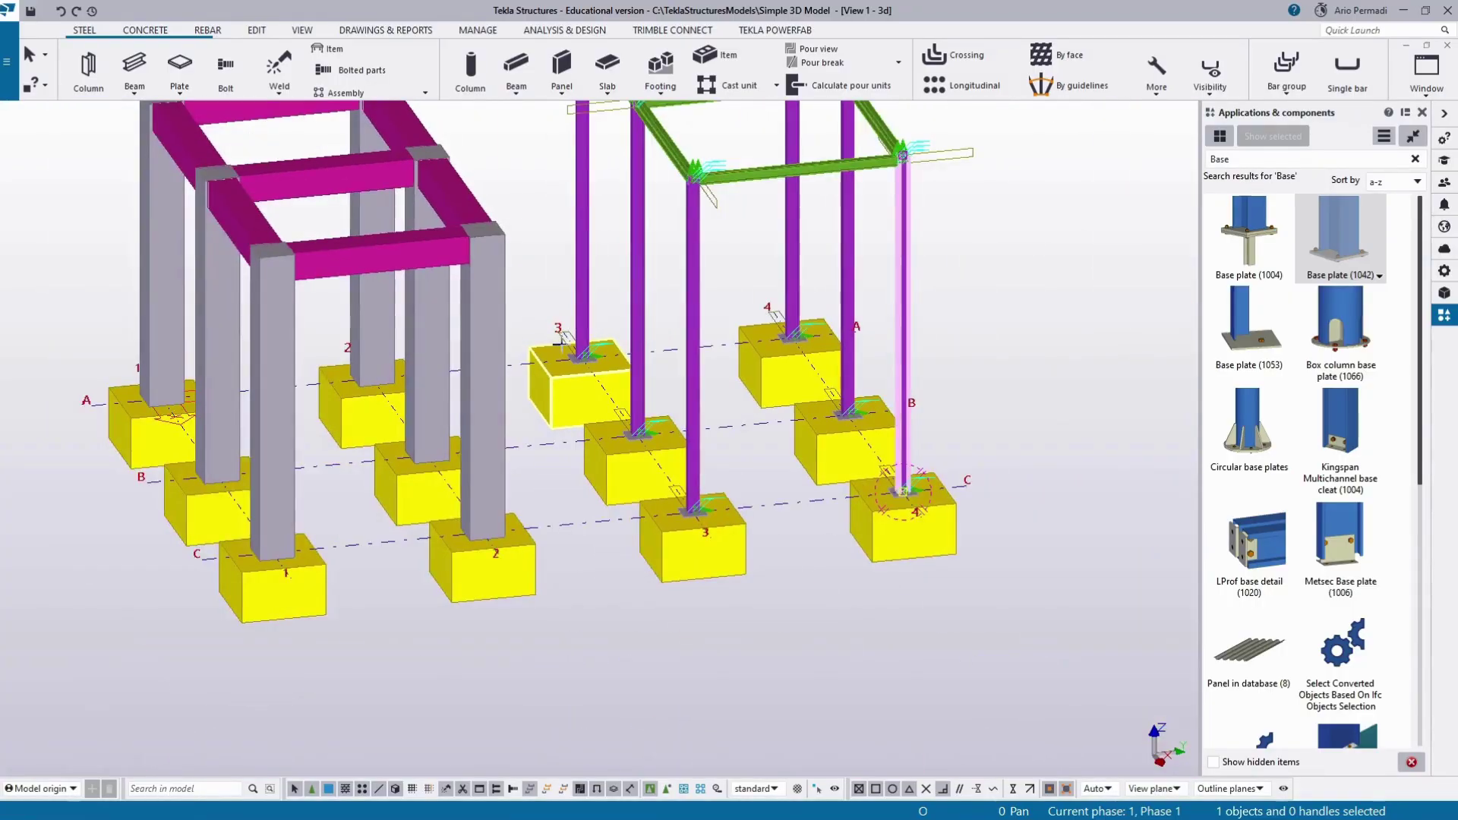
scroll(810, 366, down, 1)
scroll(1049, 345, down, 2)
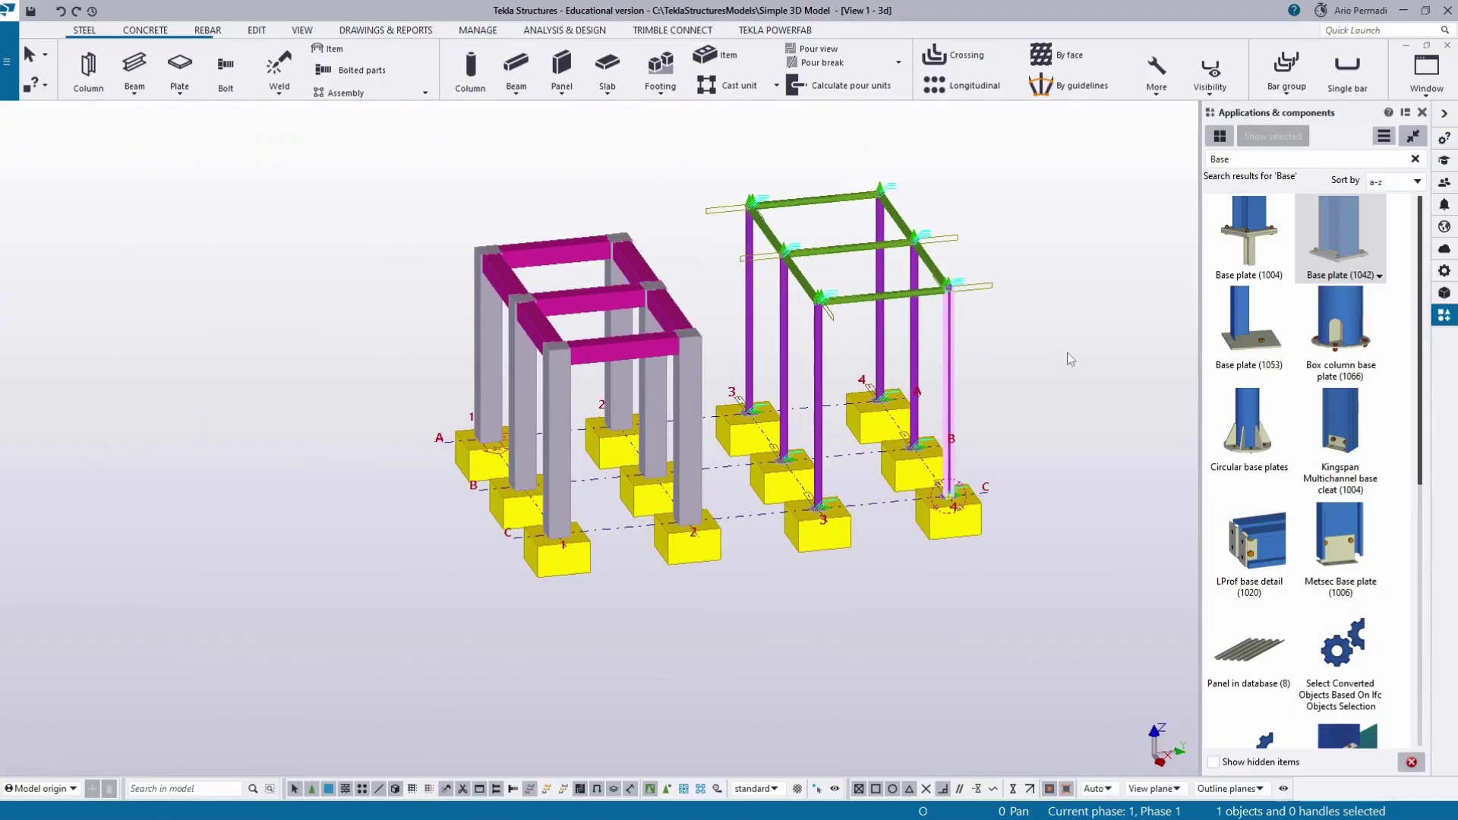
Step: Clear the component search, close the component catalog and switch the model view to plan
click(1415, 158)
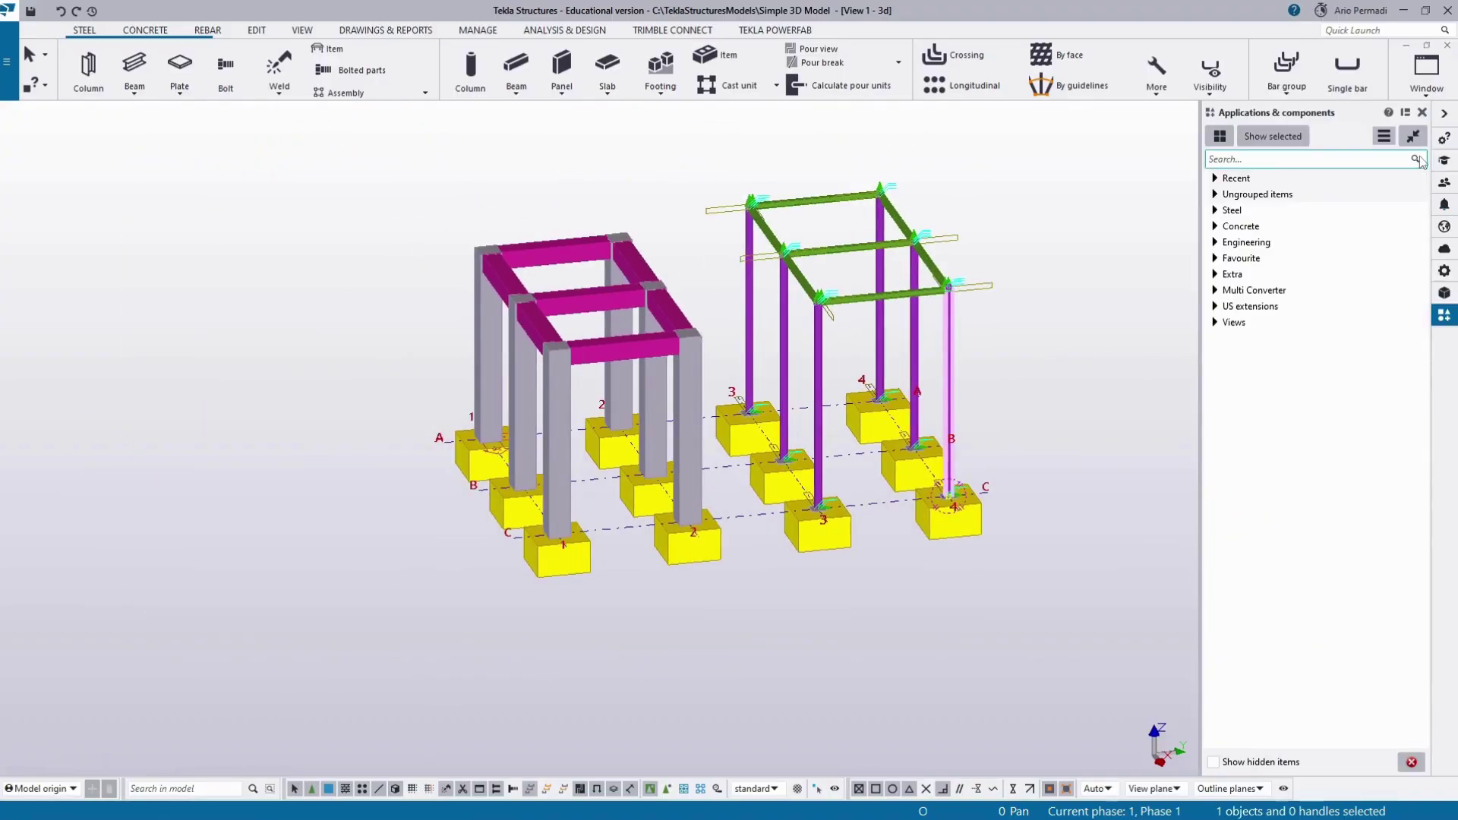
click(1423, 113)
key(ctrl+p)
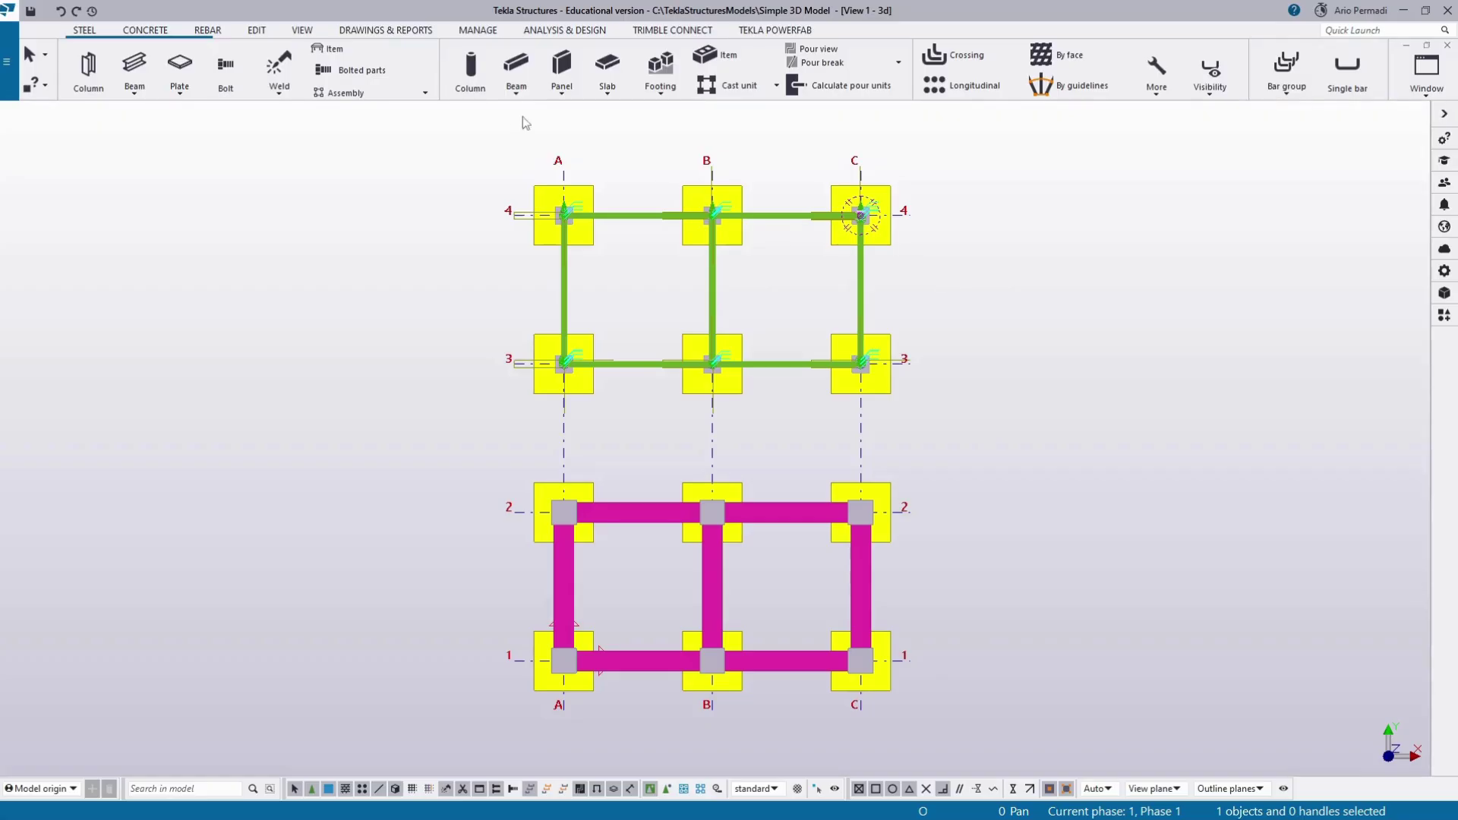
Step: Number the modified objects in the model and assign the new numbers from the numbering preview
click(410, 31)
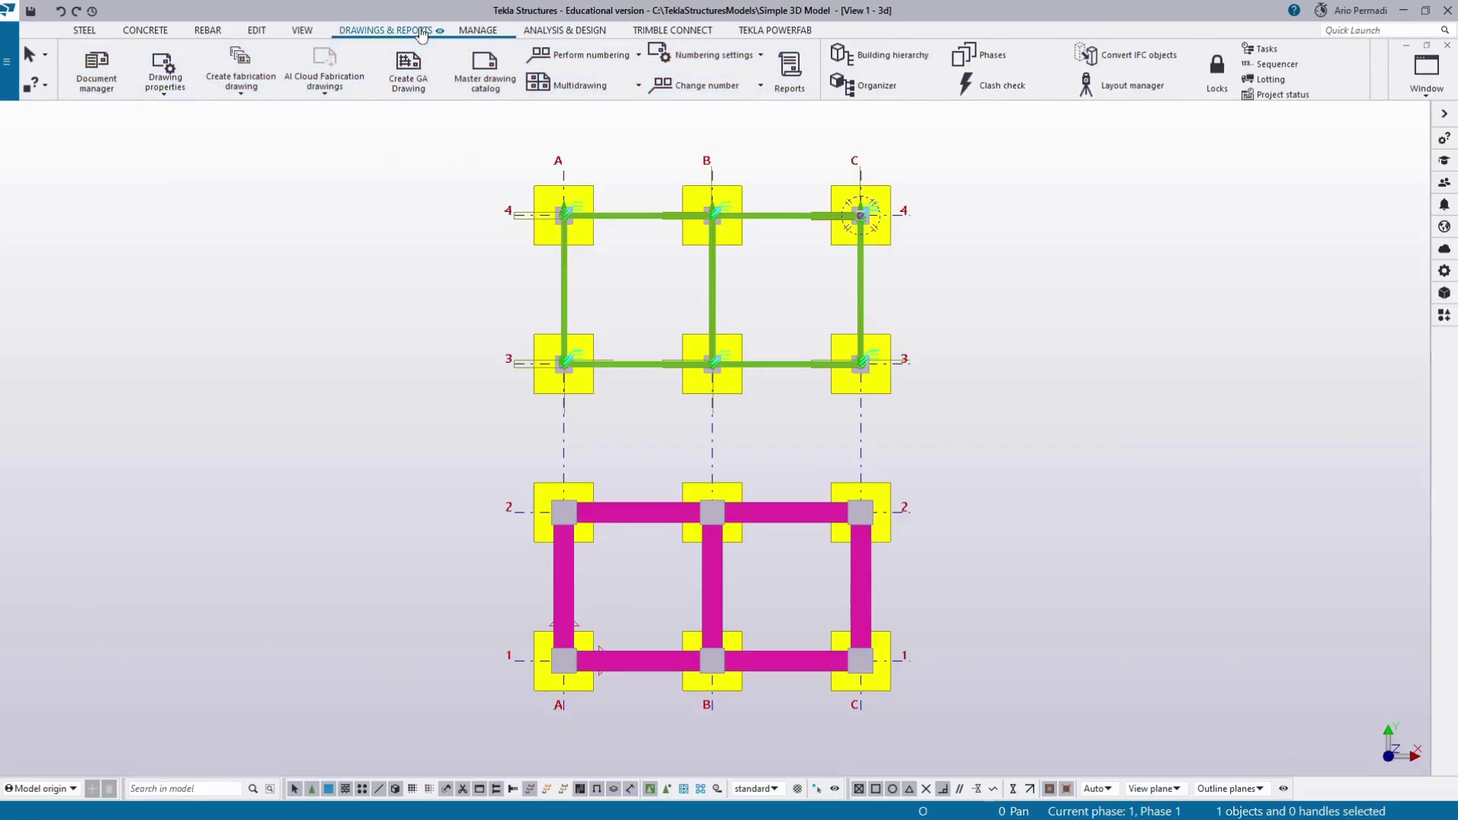
click(623, 61)
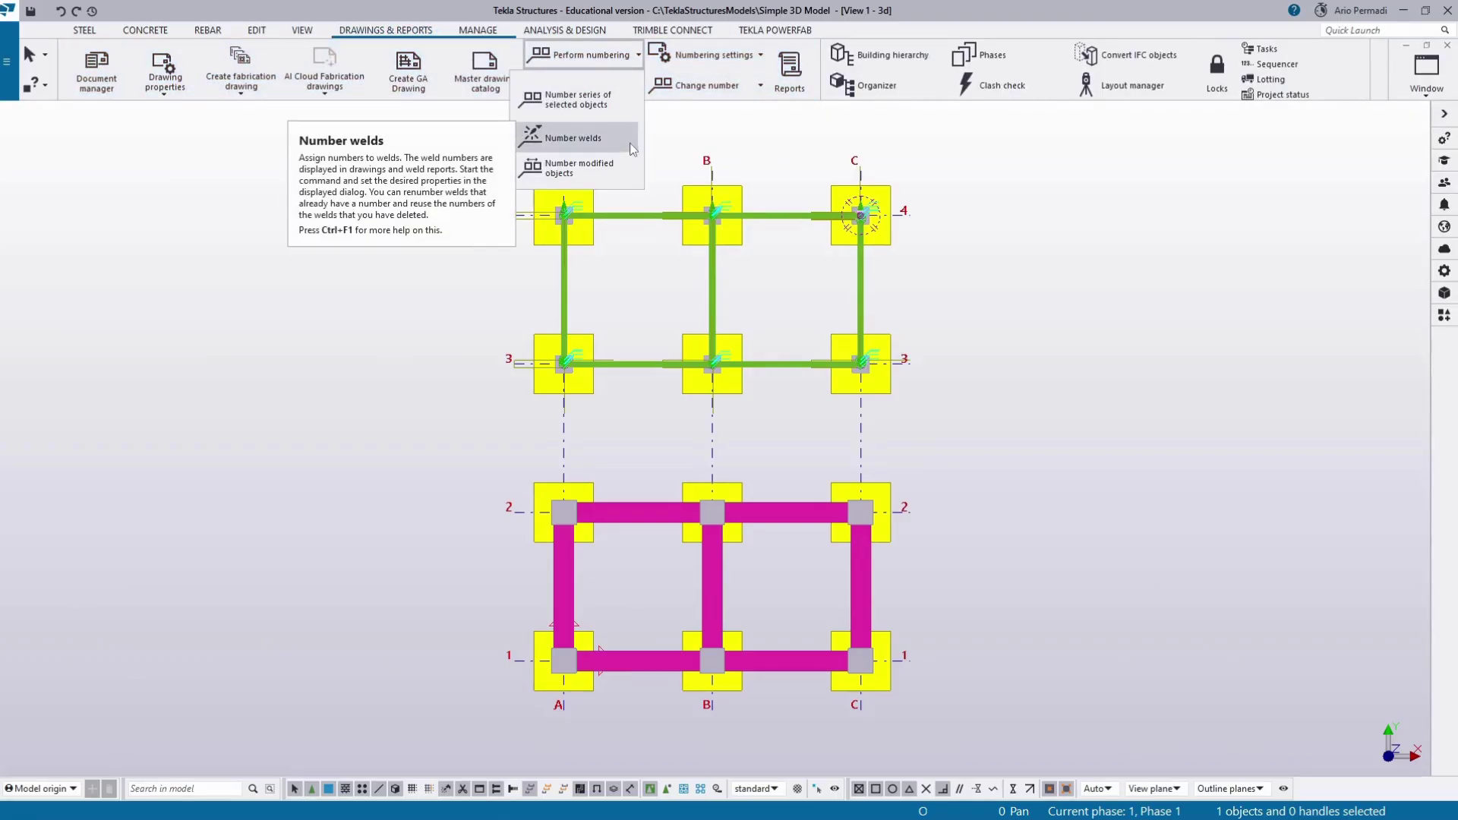
click(636, 169)
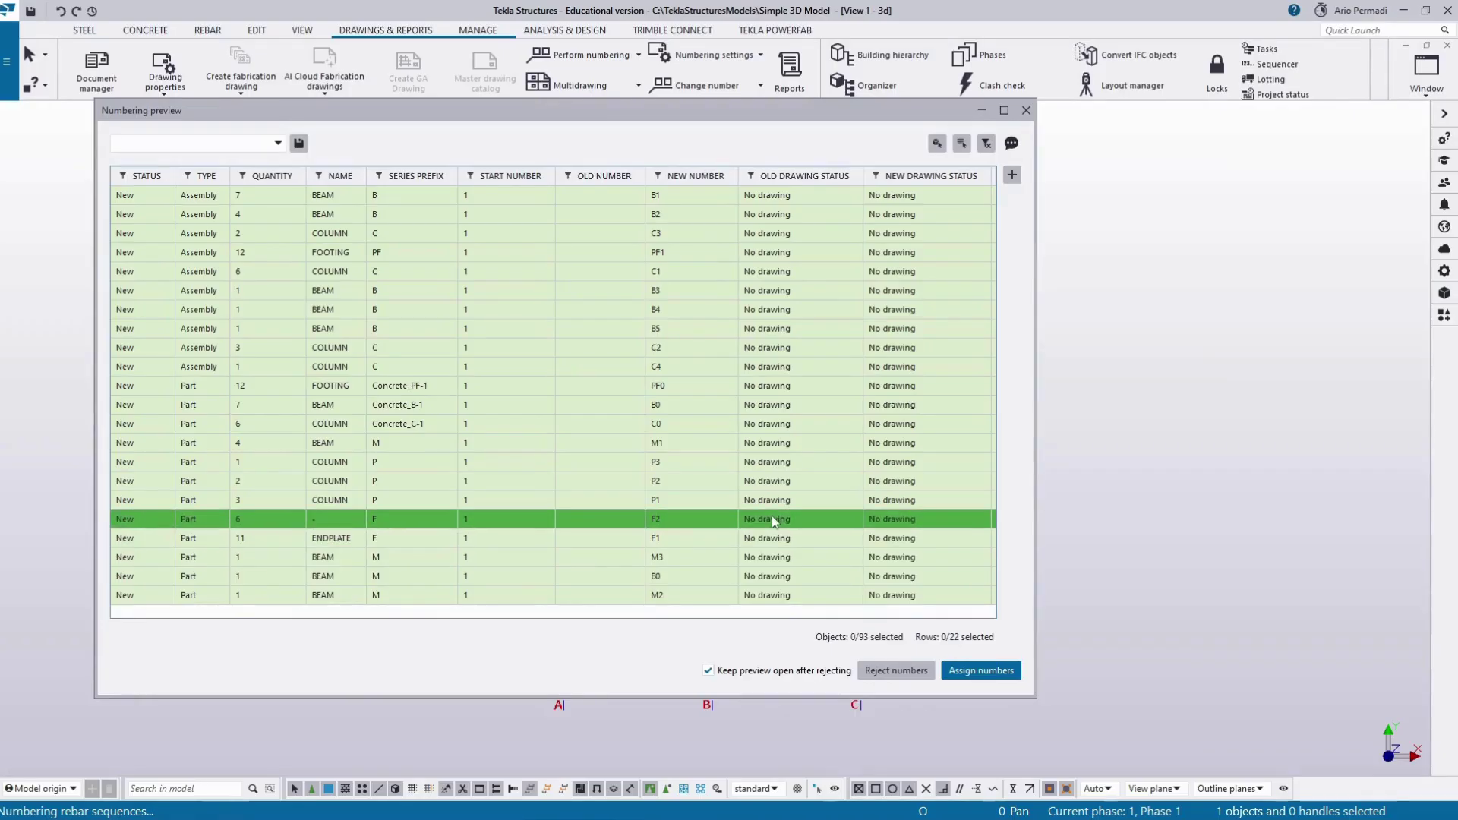
click(1010, 673)
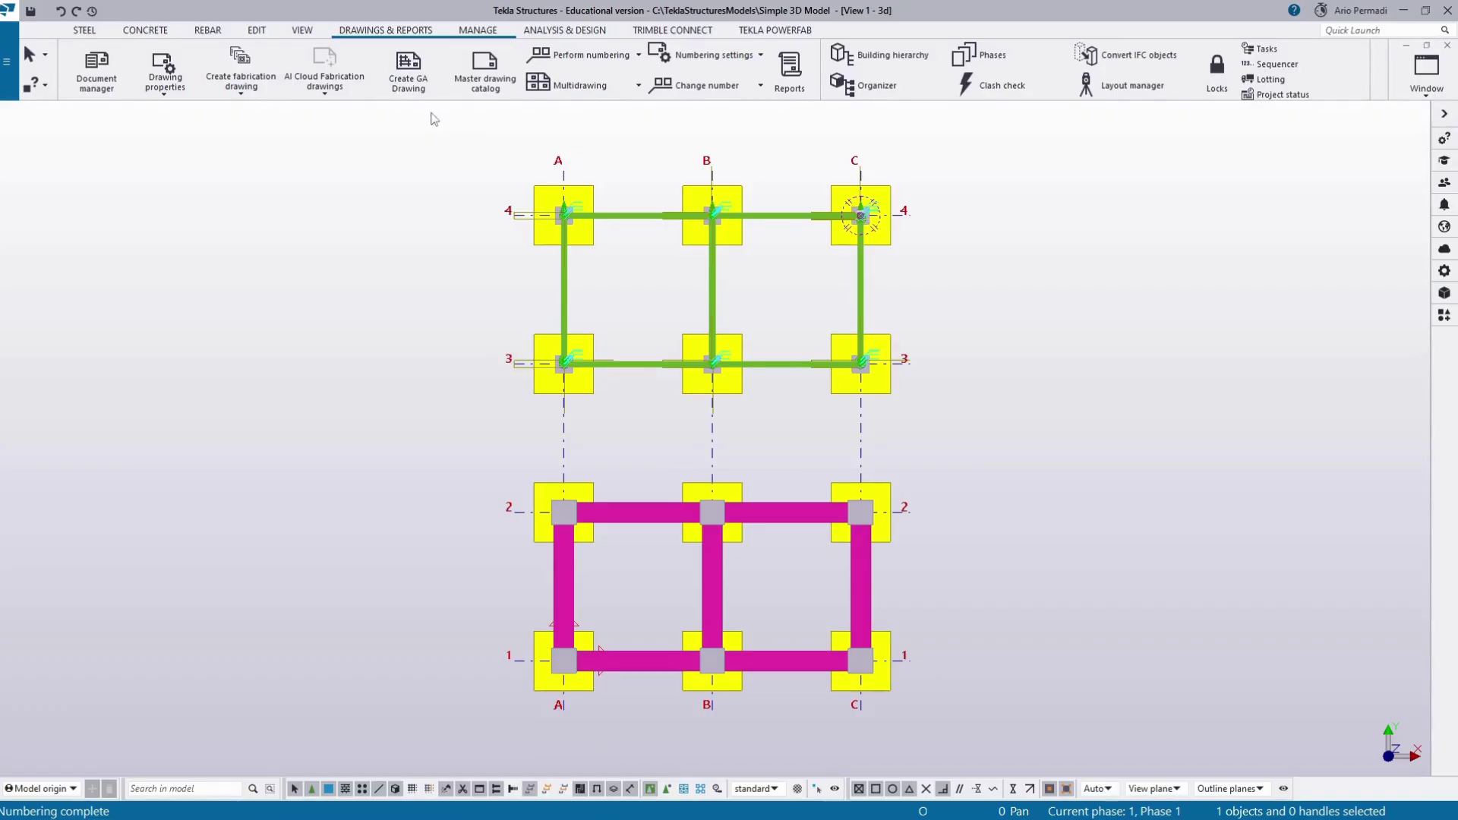
Step: Create a general arrangement drawing from the 3d view, with all selected views in one drawing, and open it
click(409, 67)
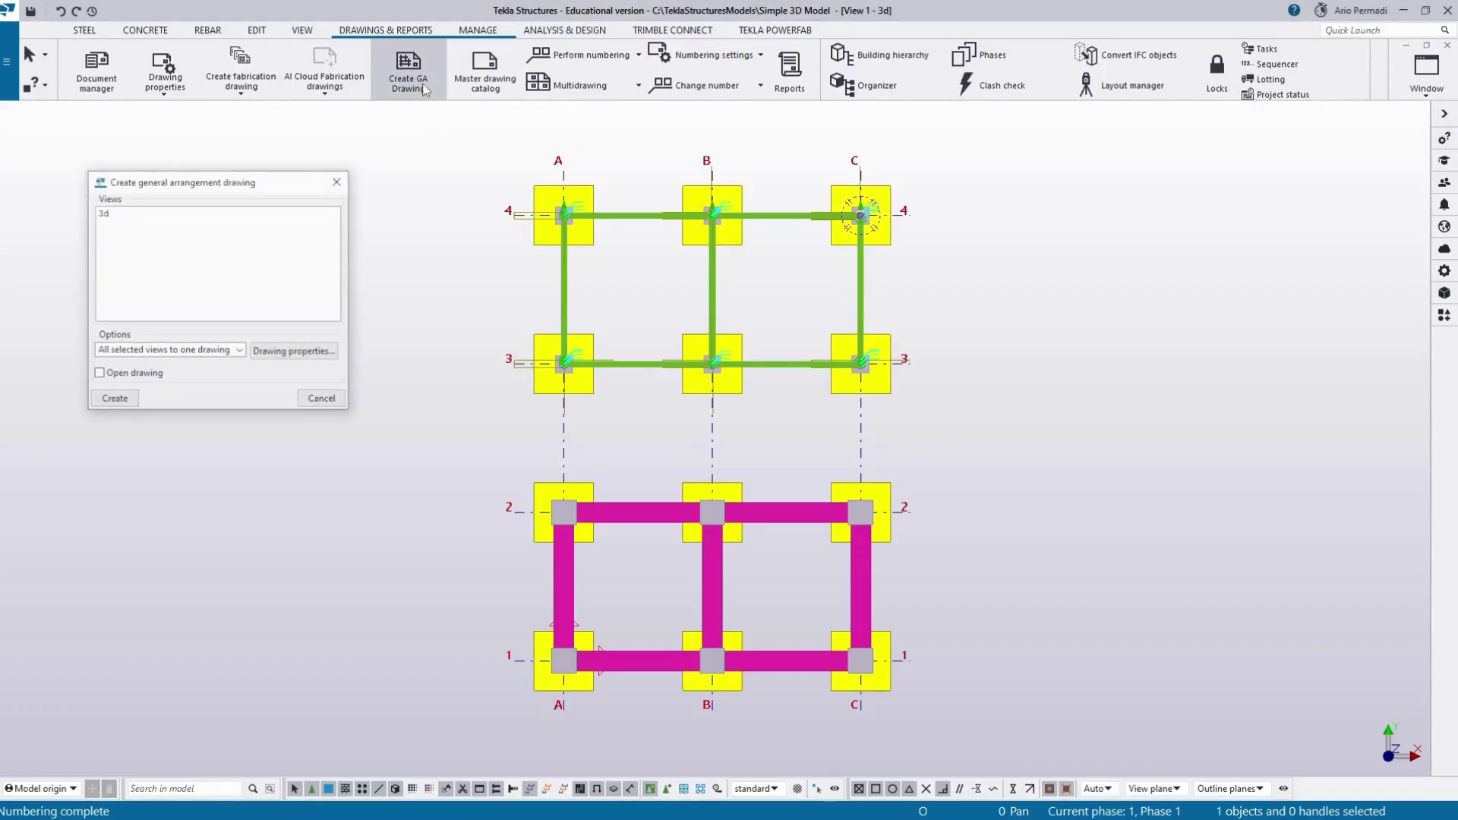
click(108, 216)
click(125, 400)
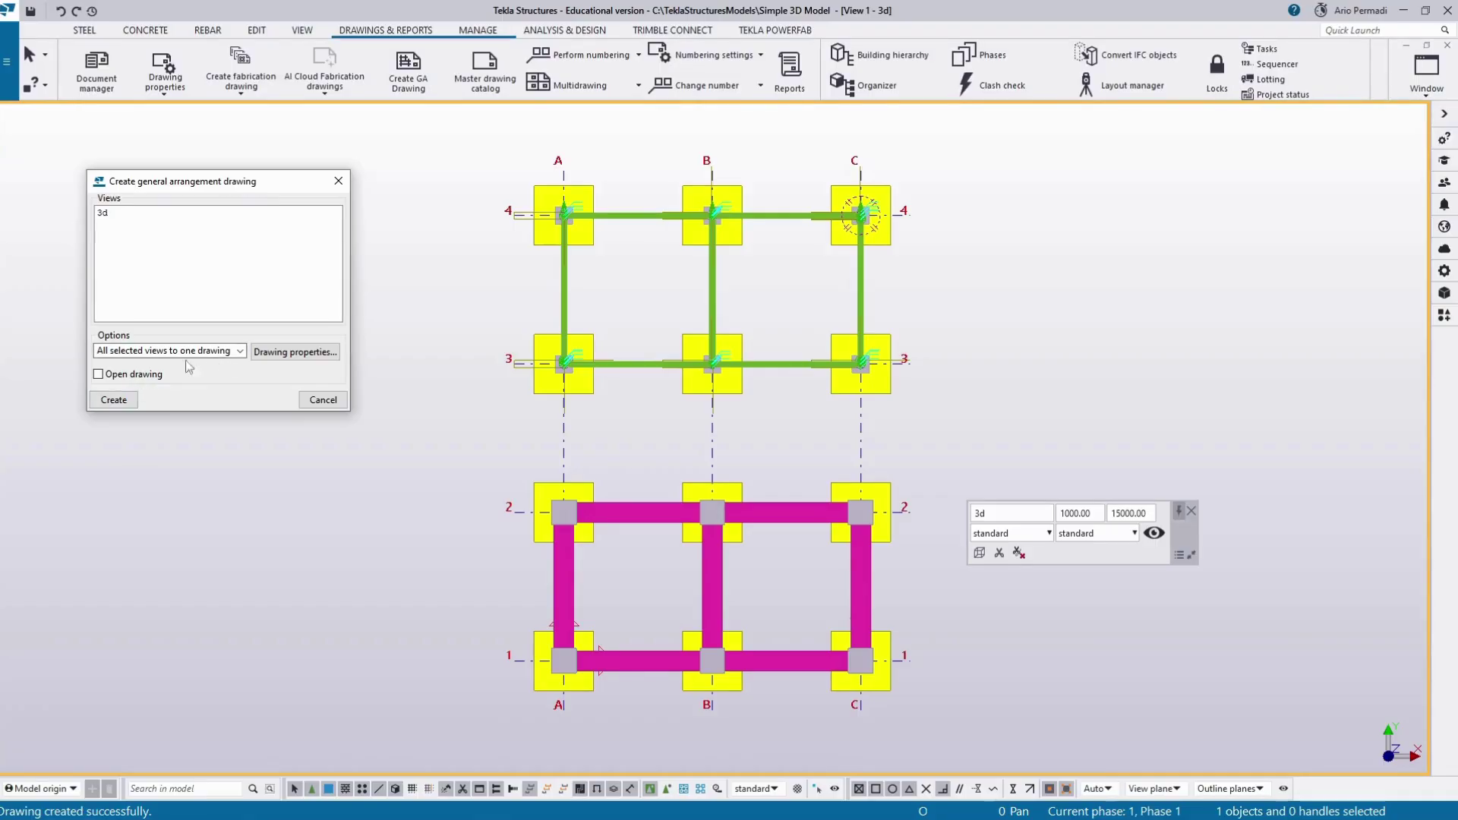
click(127, 400)
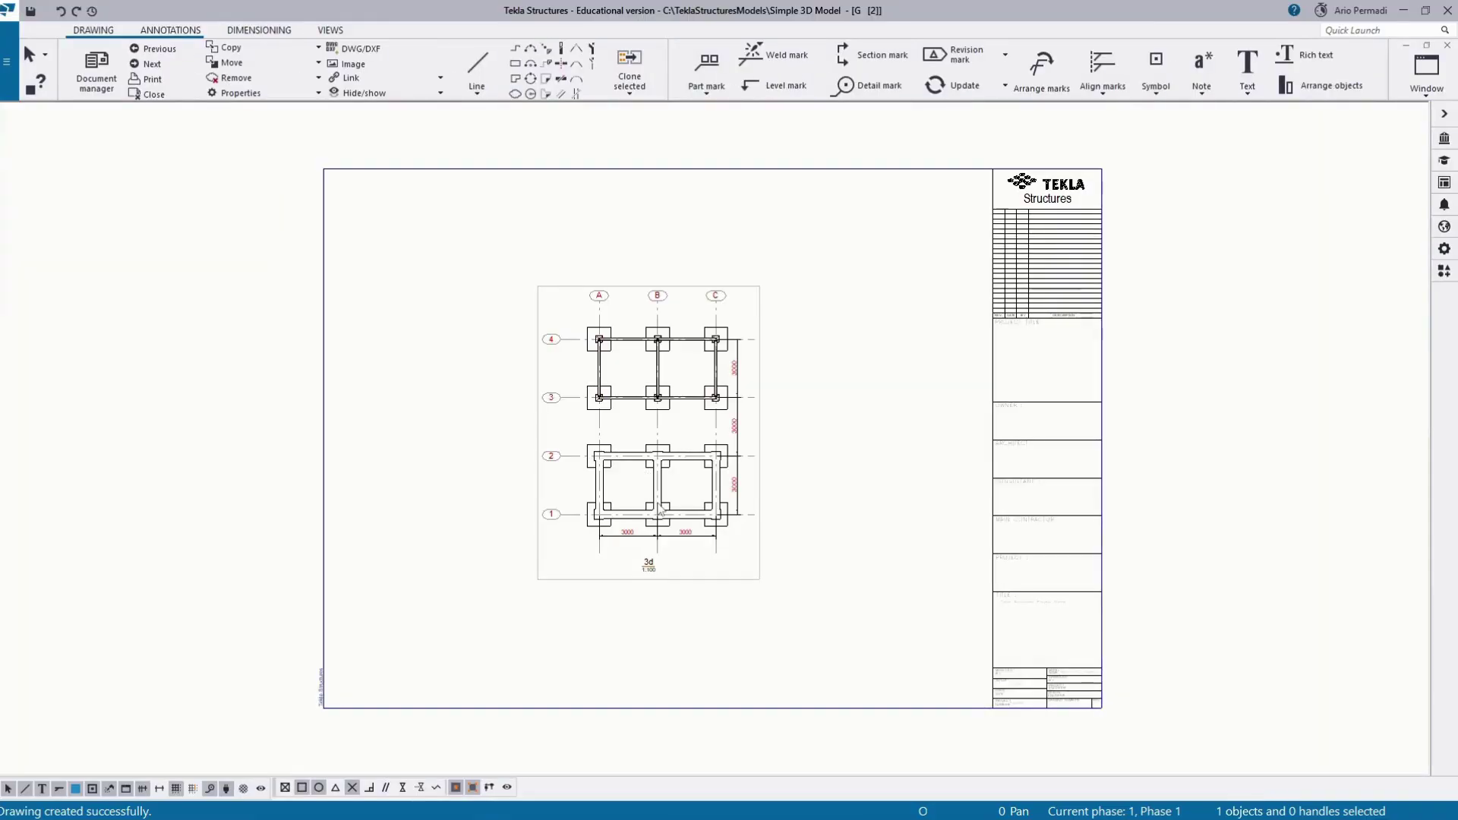
Step: Extend the label ends of grid lines A, B and C slightly outward beyond the plan in the drawing
scroll(660, 510, up, 2)
scroll(659, 510, down, 3)
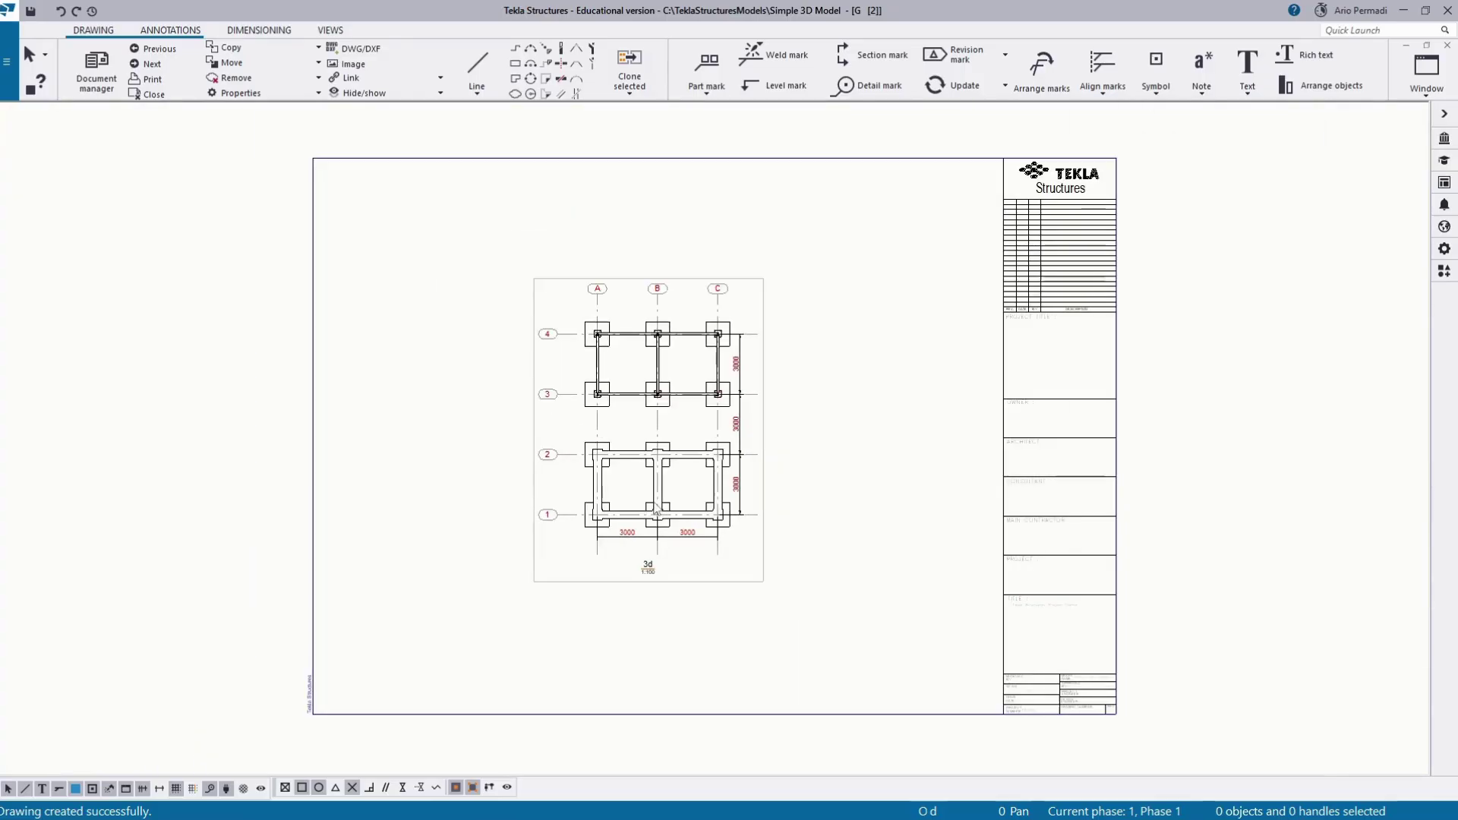
scroll(905, 303, up, 2)
scroll(551, 487, down, 2)
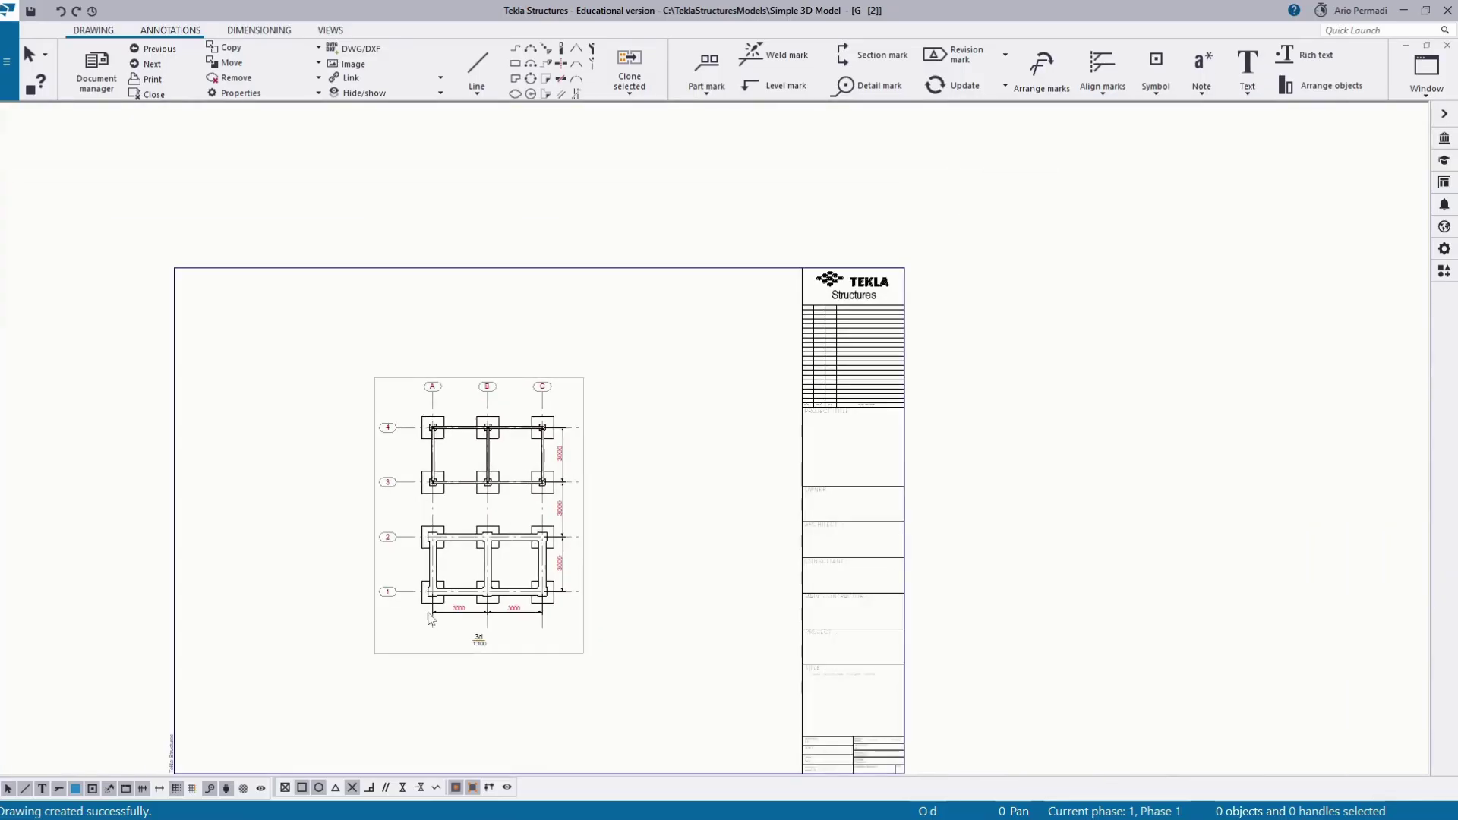
scroll(509, 658, up, 3)
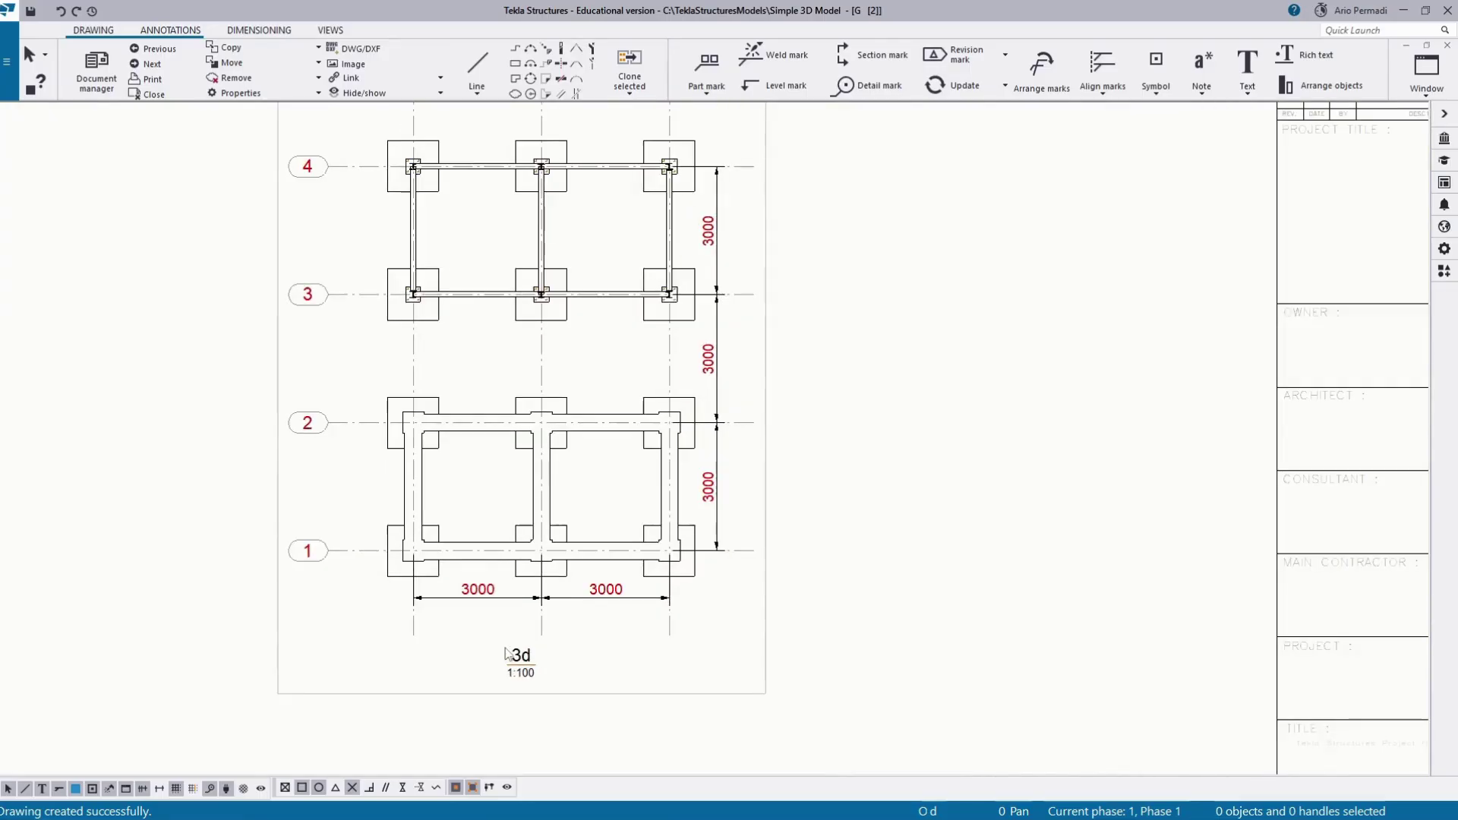
scroll(509, 658, down, 2)
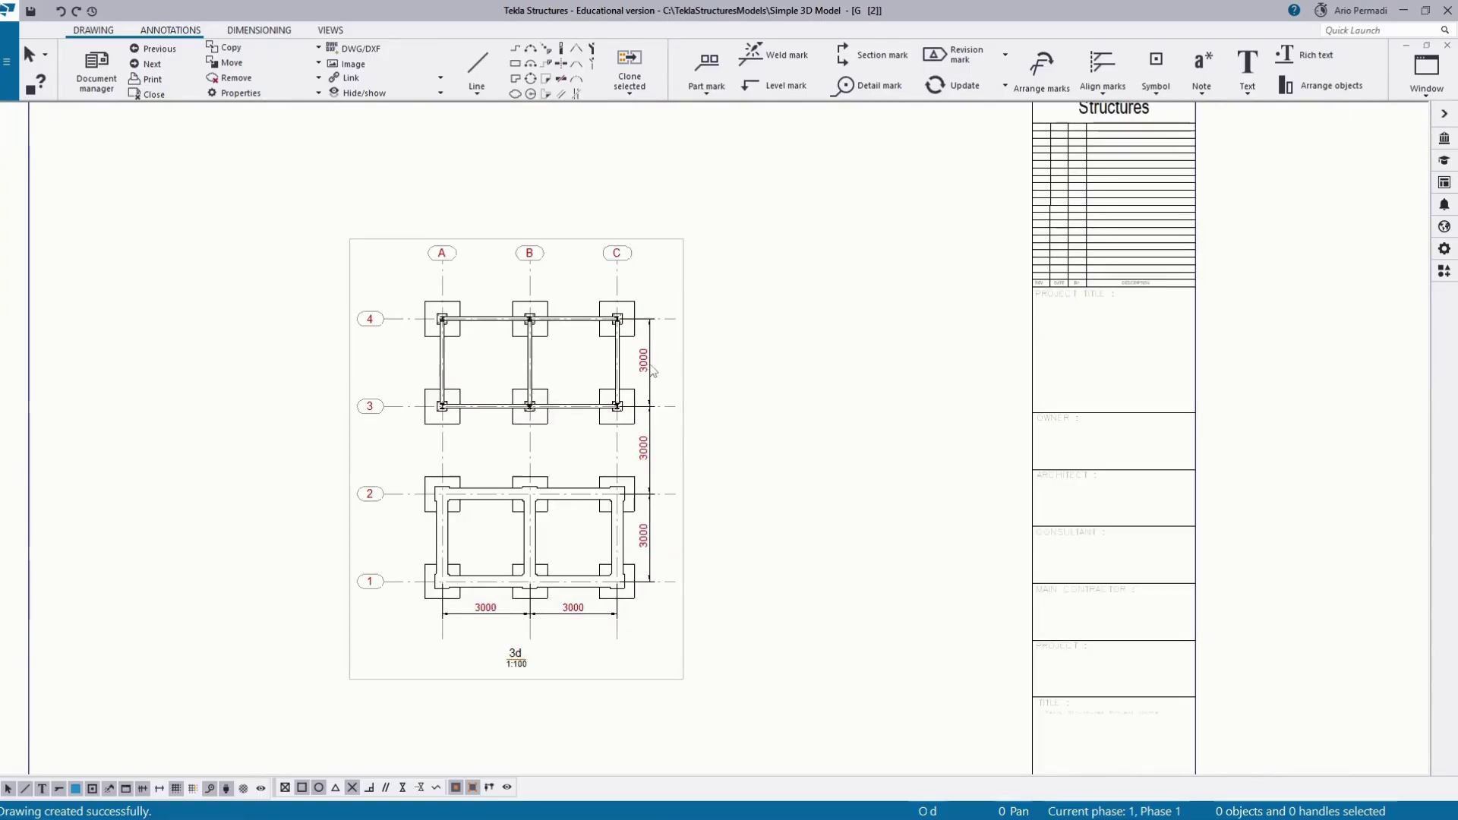
click(618, 262)
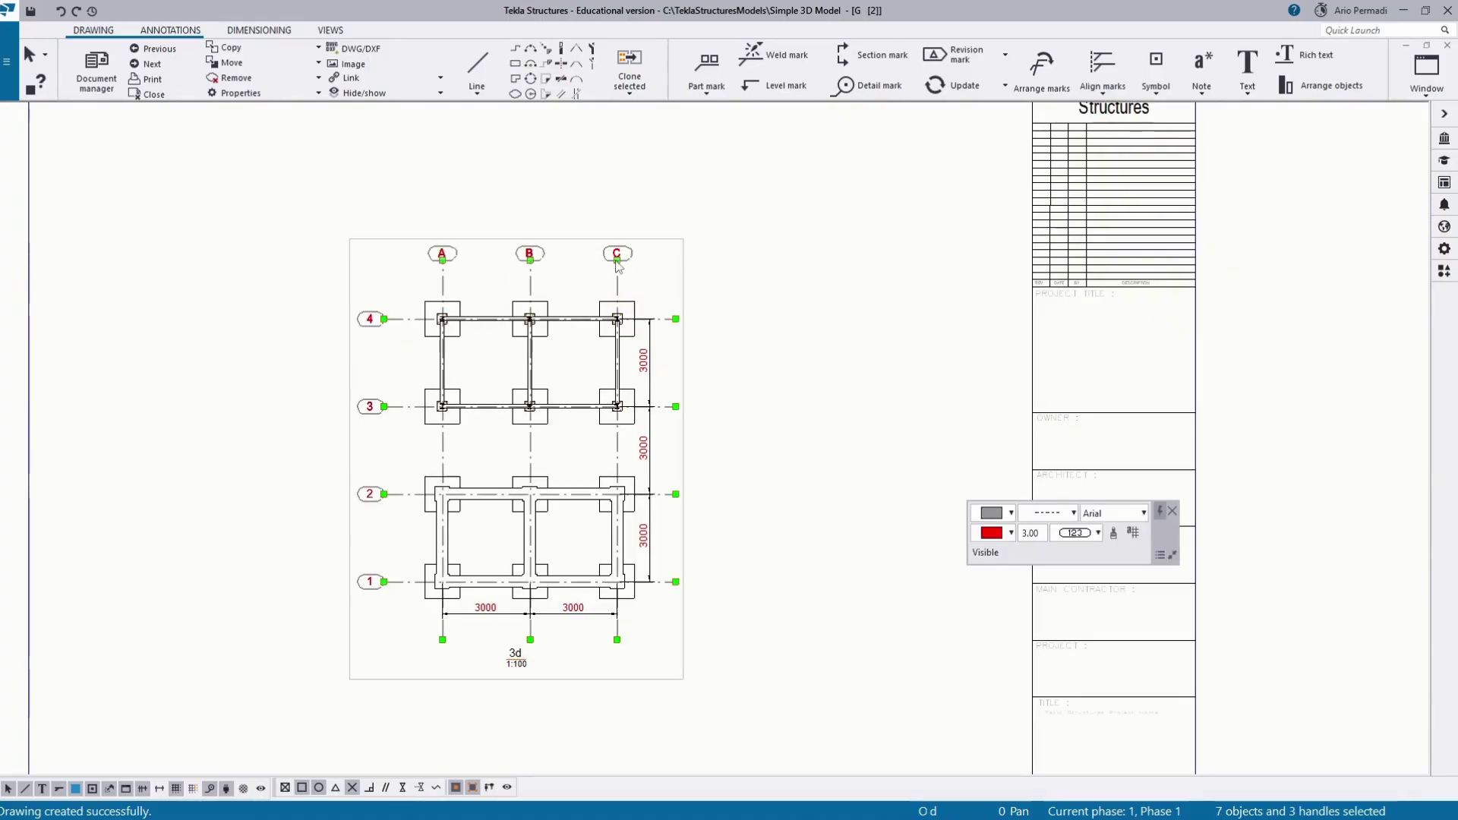
mouse_move(619, 265)
mouse_down()
mouse_move(624, 228)
mouse_move(623, 253)
mouse_up()
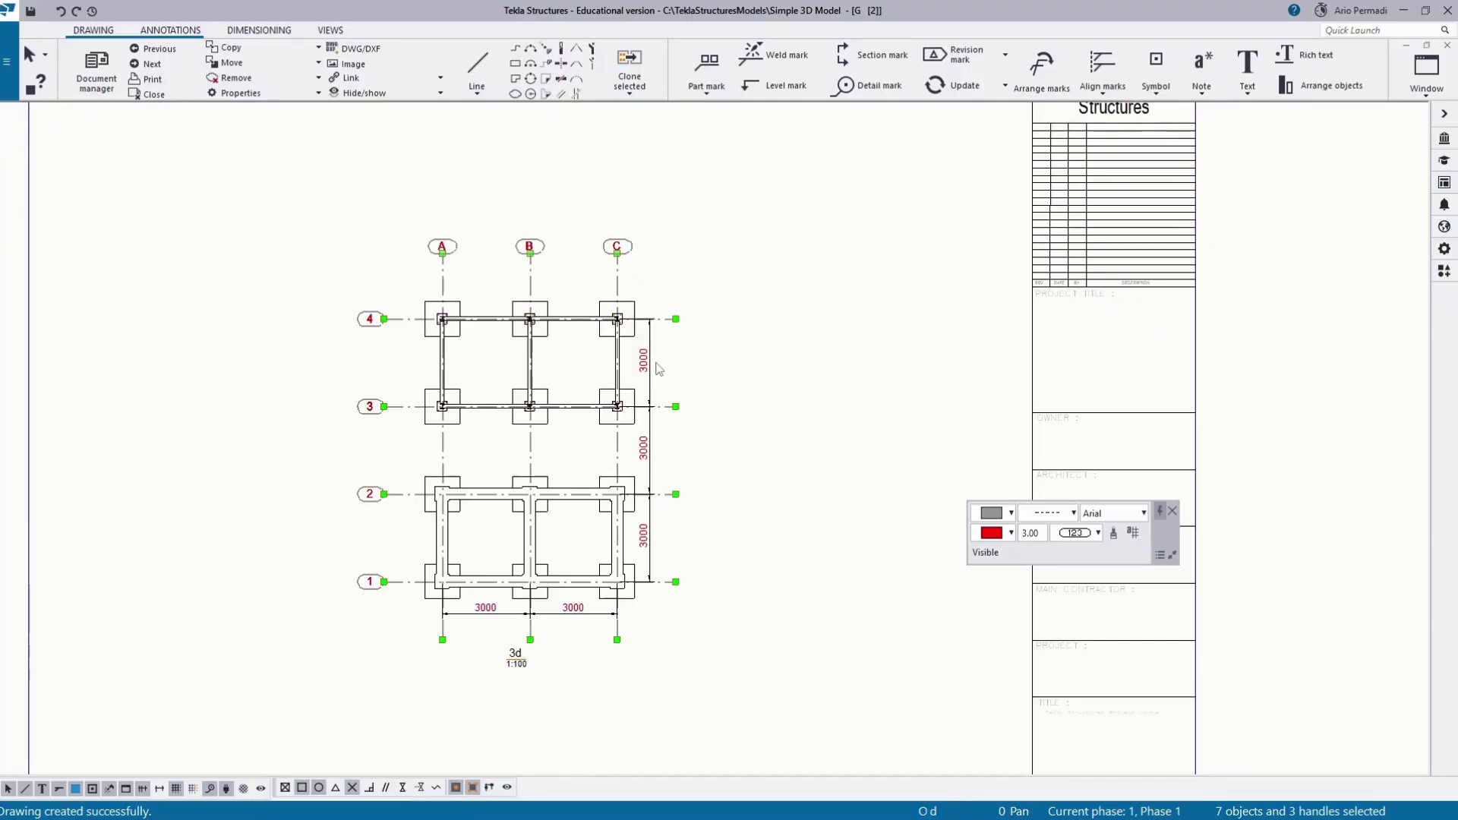
click(772, 399)
Step: Examine the general arrangement plan, including its footings, beams, grid dimensions and view label
key(Home)
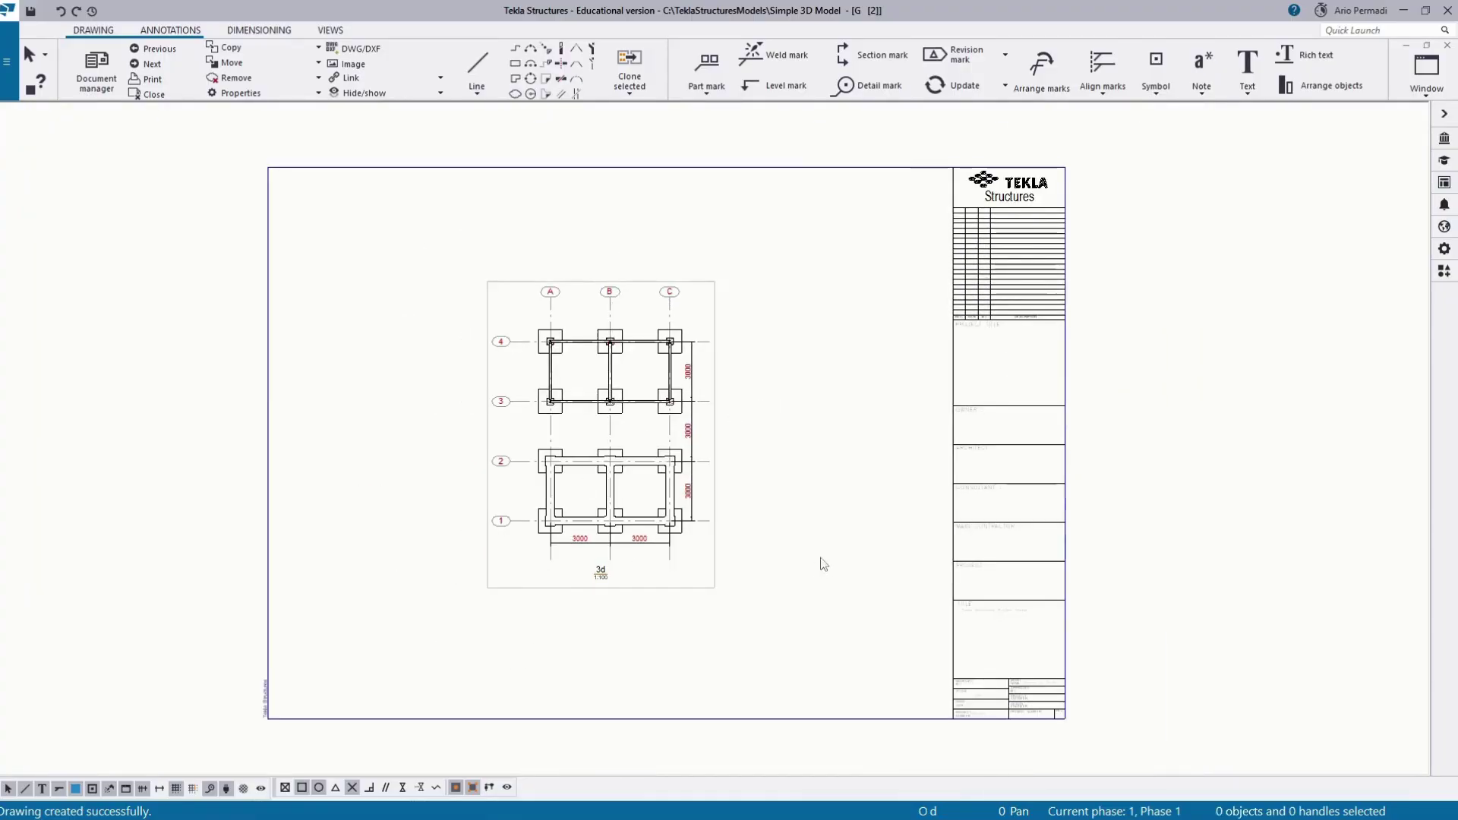
scroll(487, 550, up, 2)
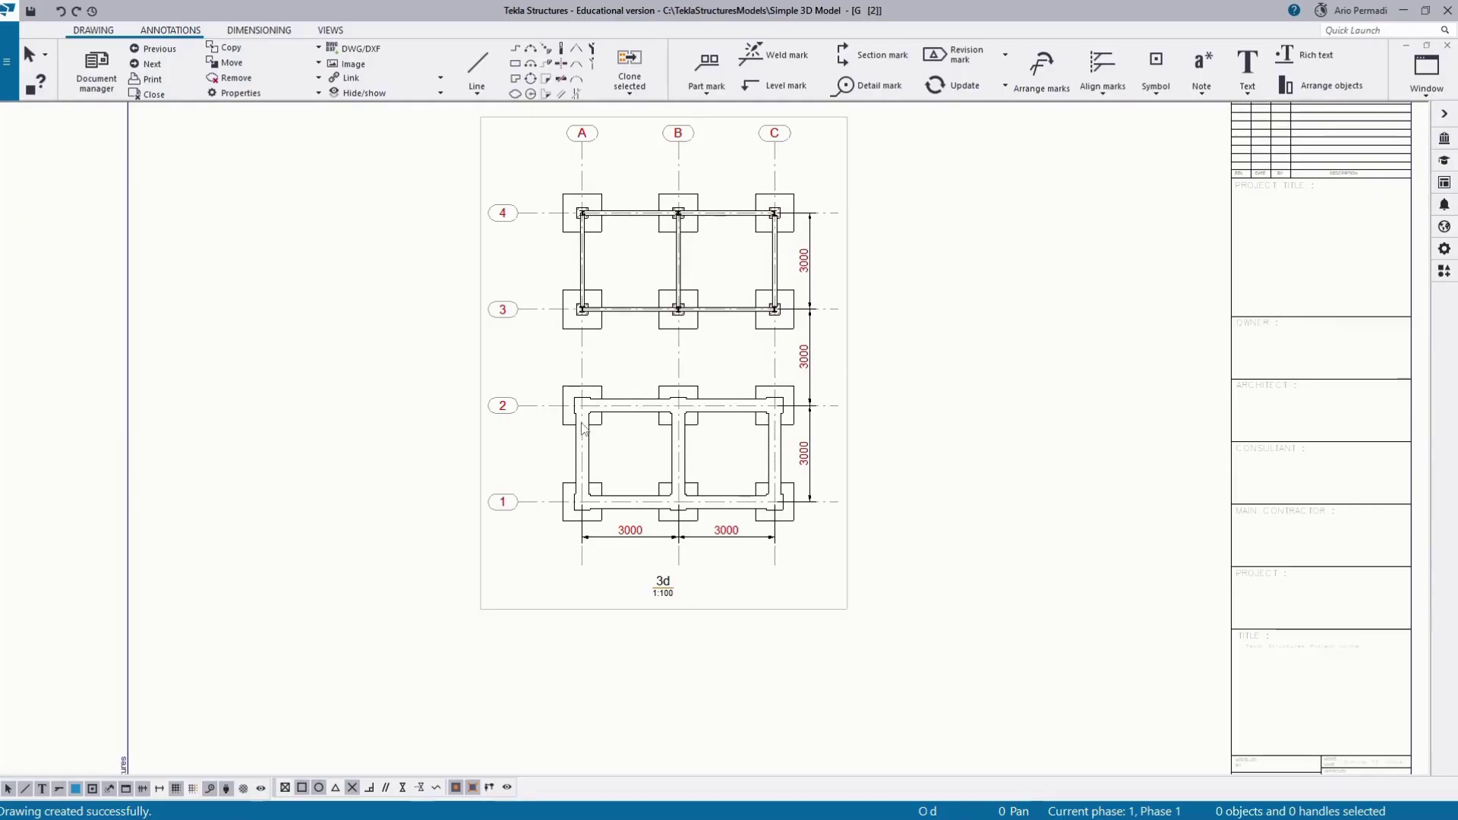
scroll(571, 402, up, 2)
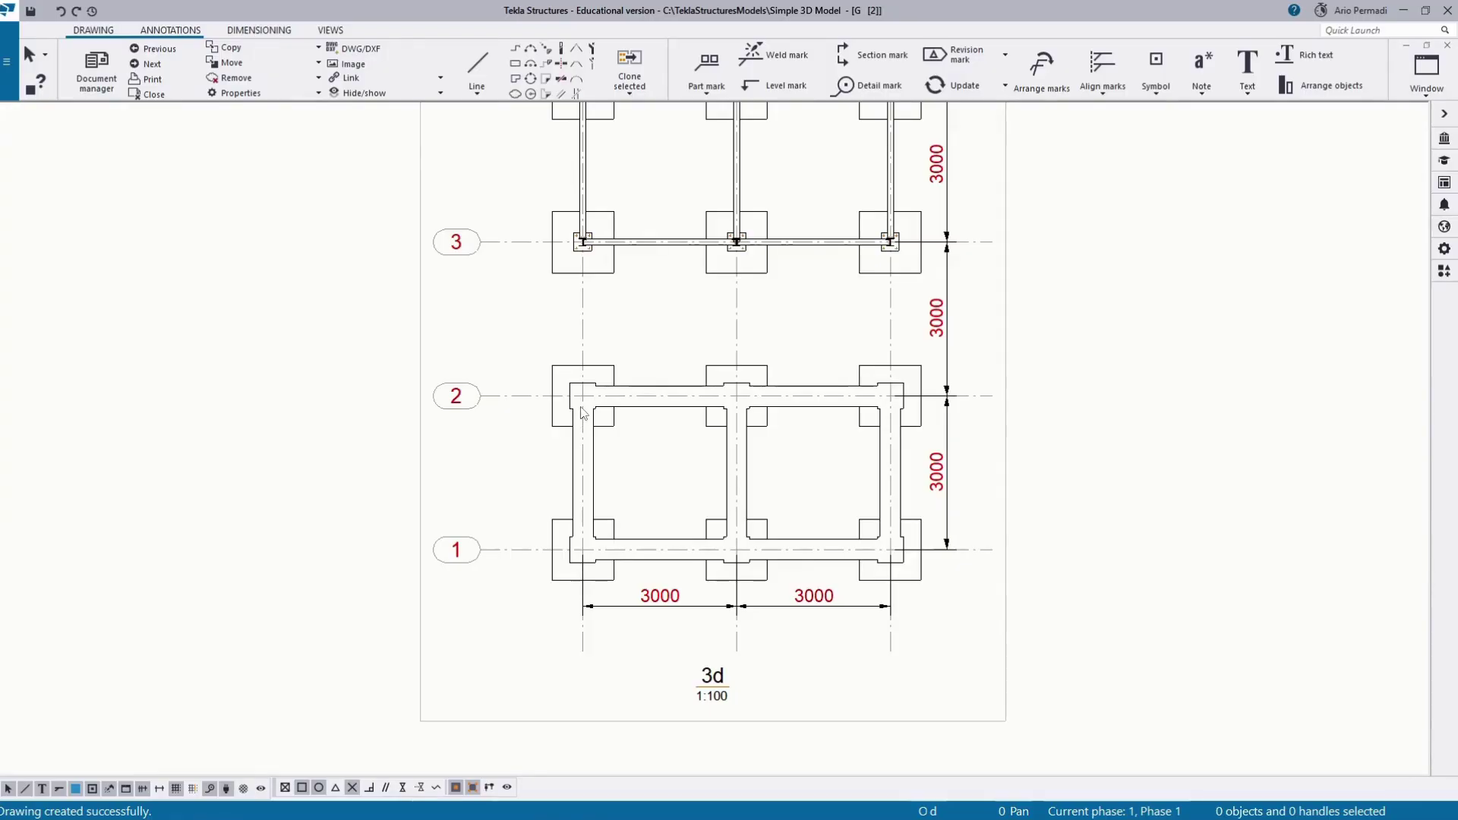
scroll(581, 417, down, 2)
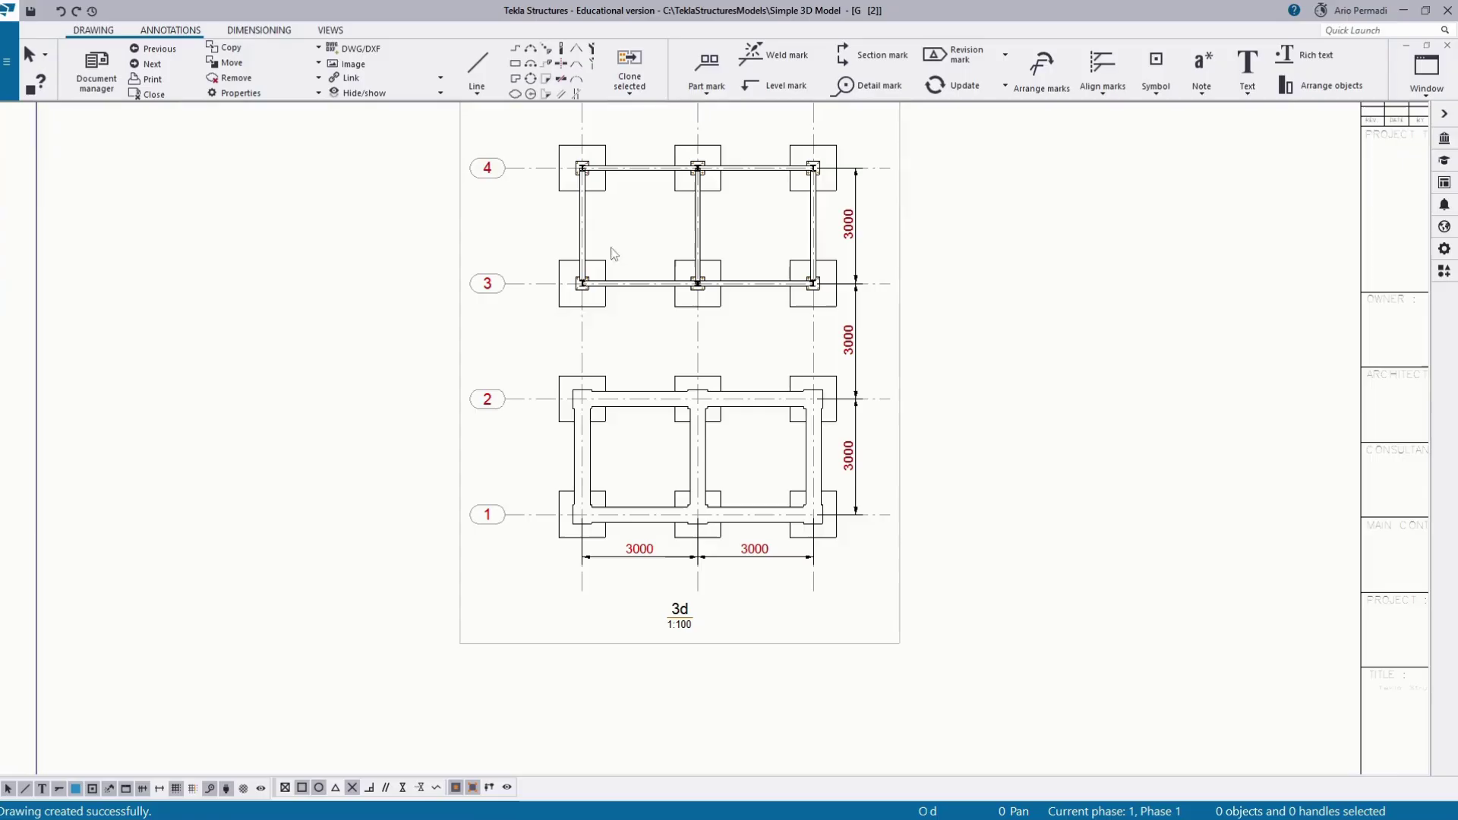
scroll(641, 299, down, 1)
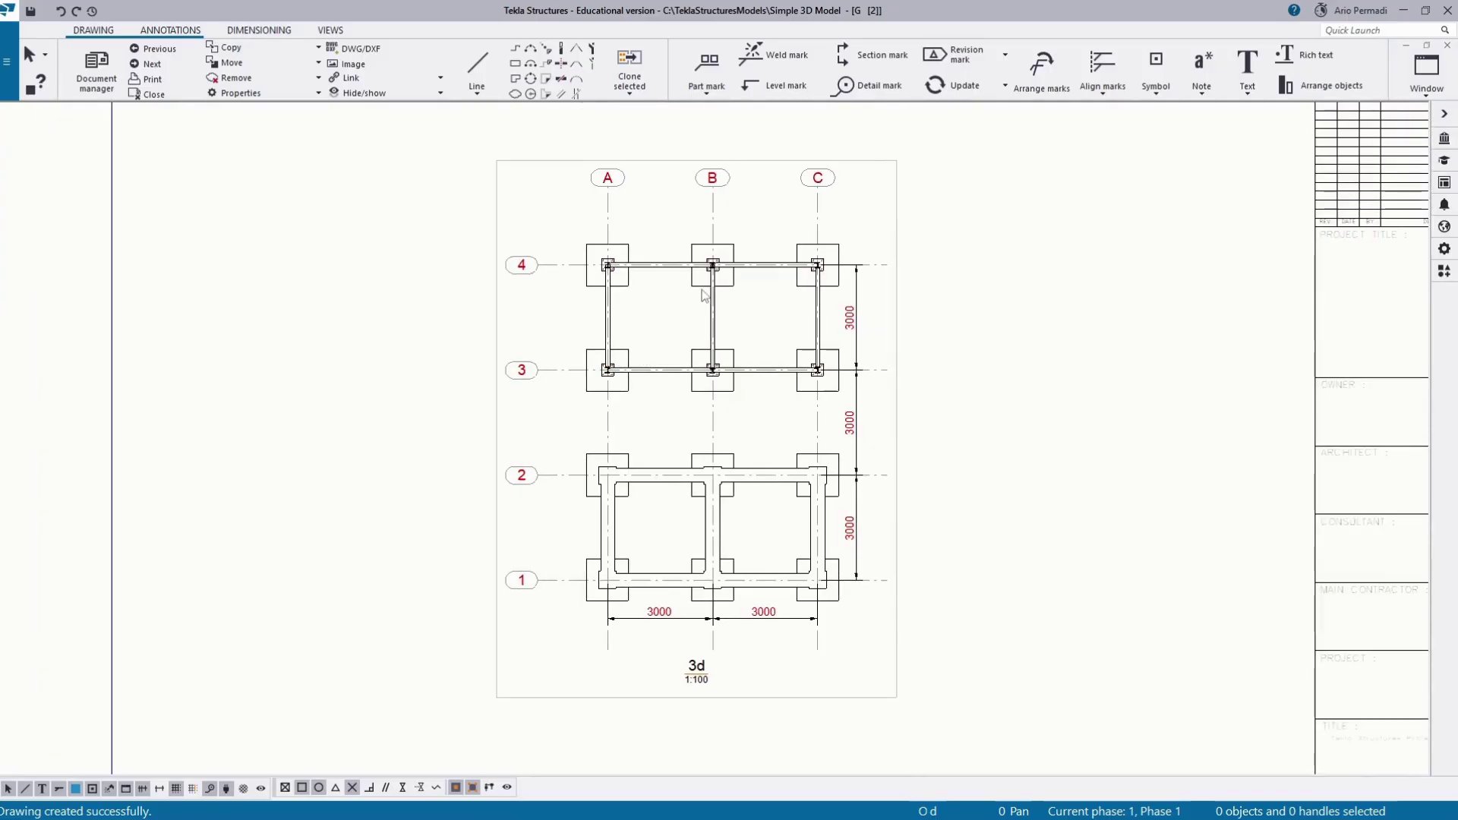
scroll(808, 350, down, 1)
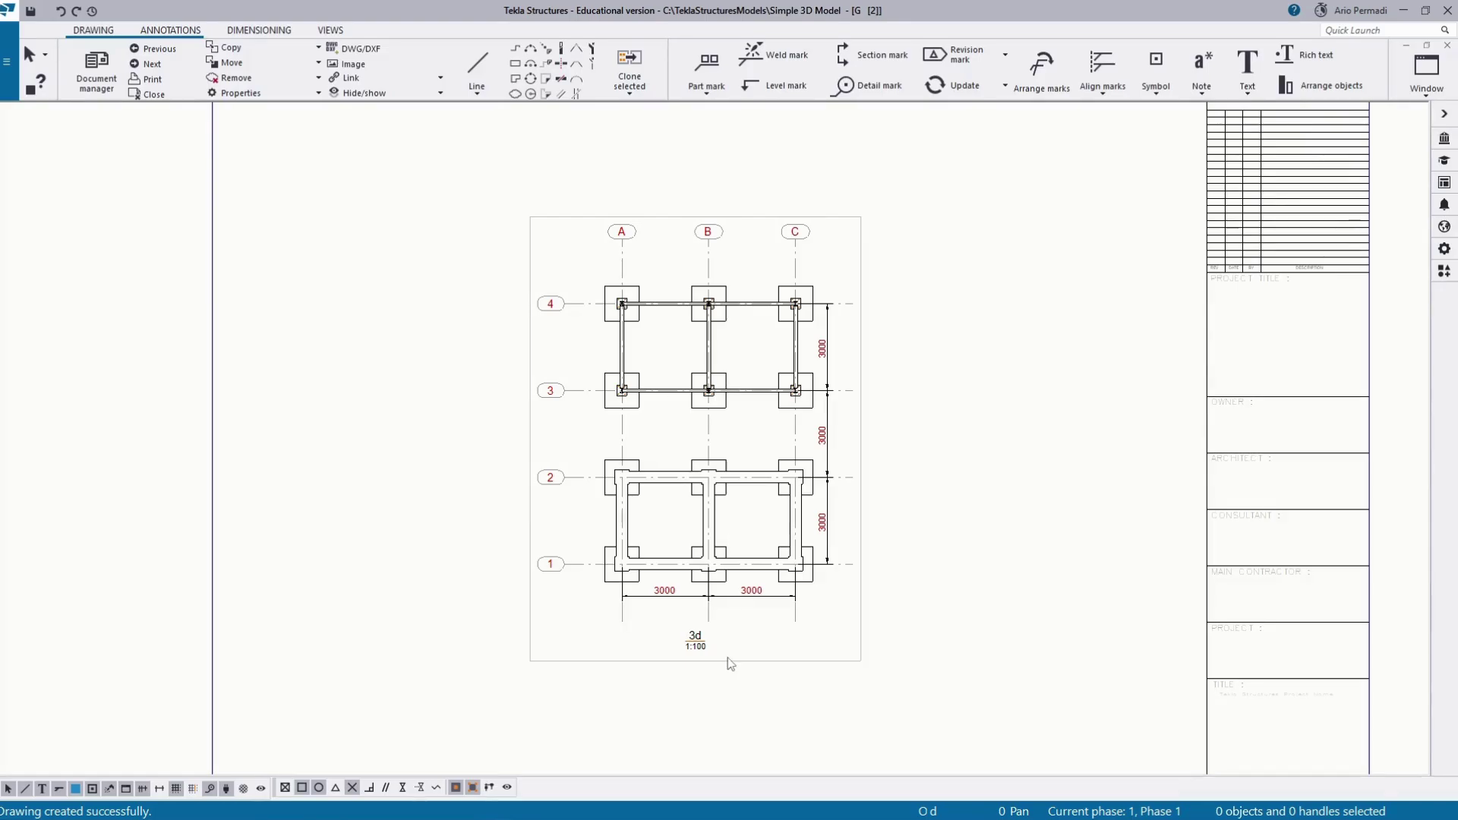
scroll(726, 659, down, 2)
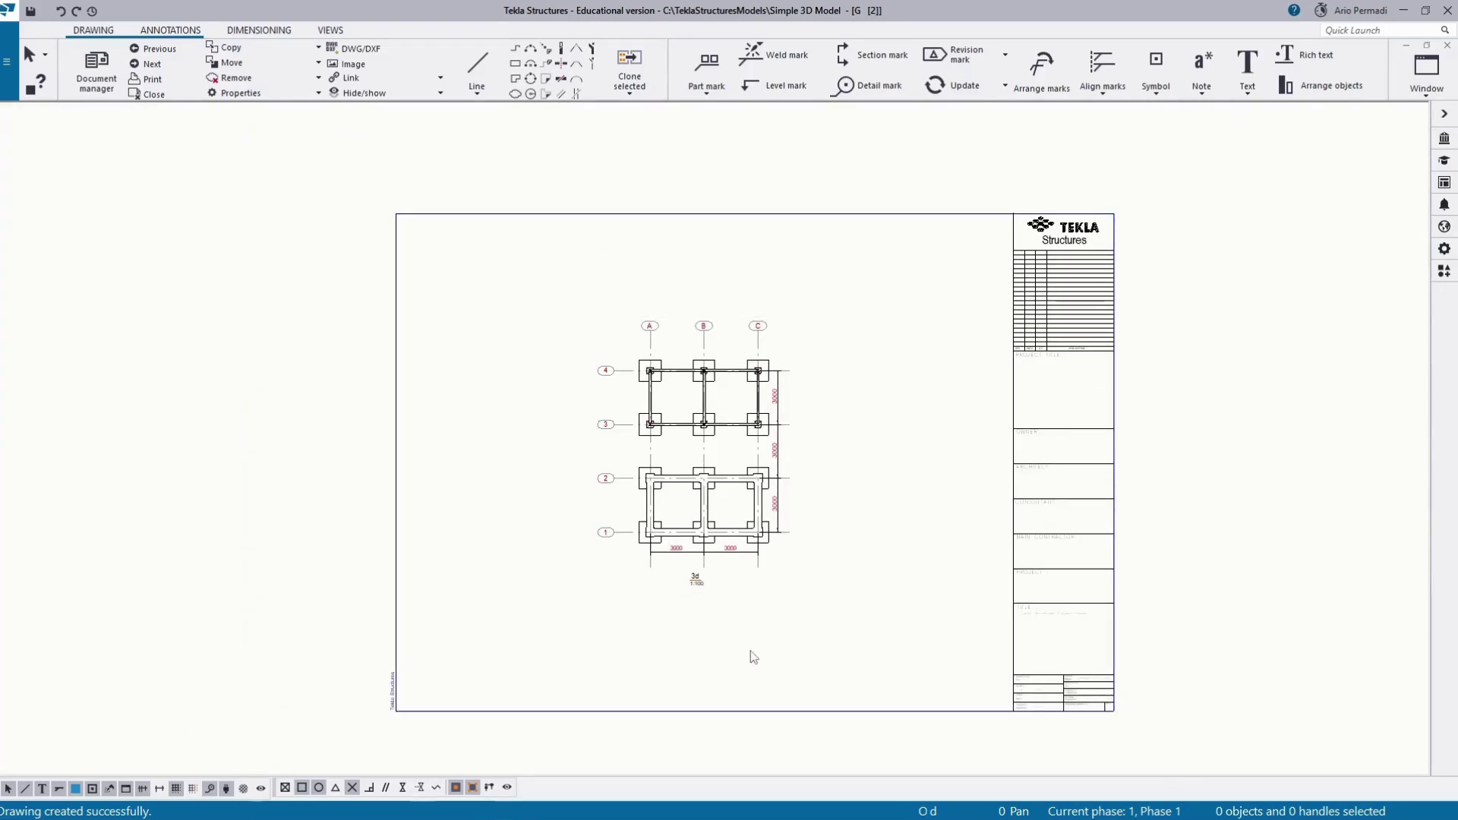
Step: Select the plan view on the sheet and change its scale to 1/125
double_click(702, 714)
click(559, 182)
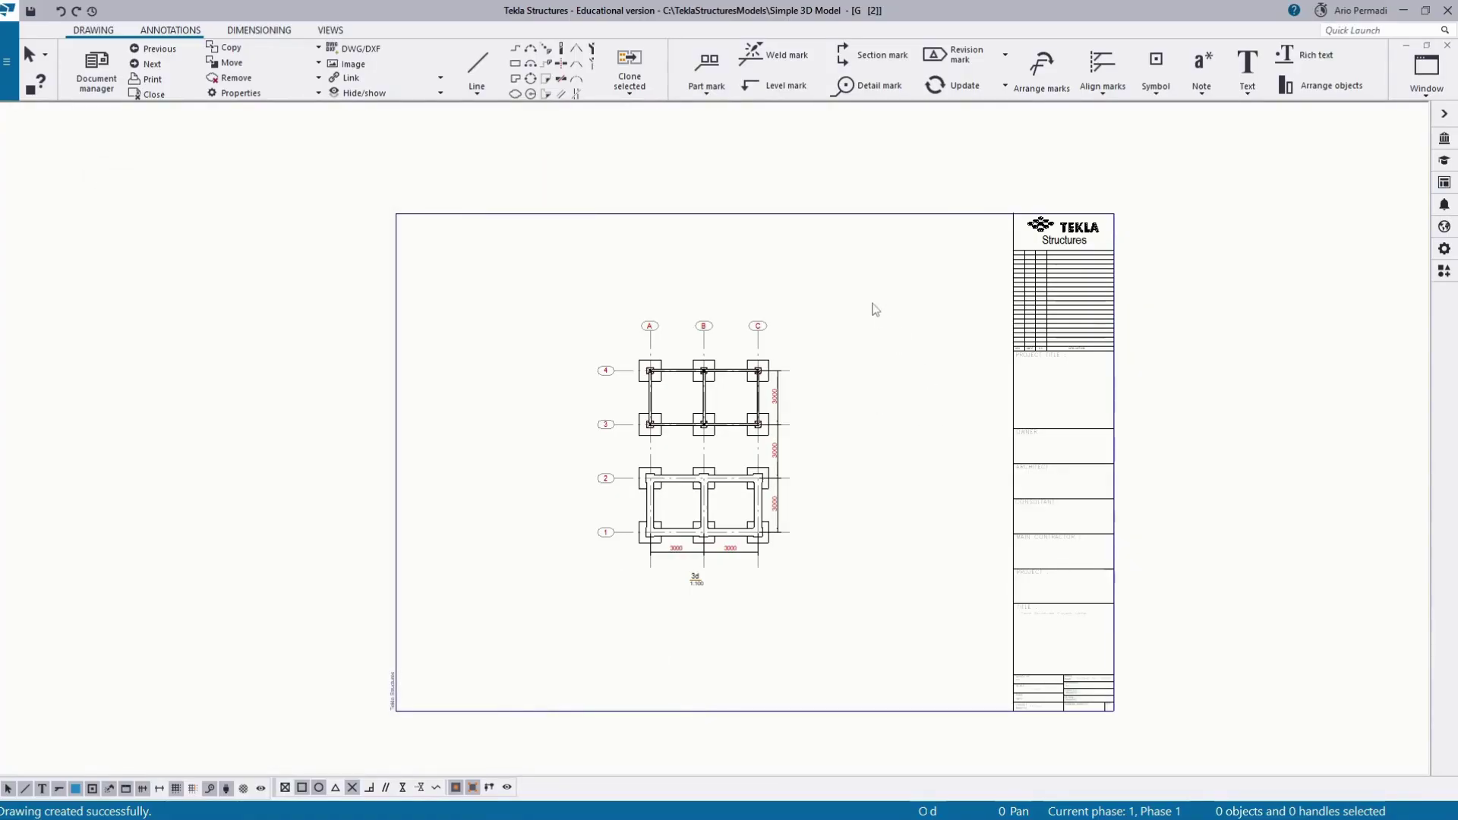
key(ctrl+a)
click(734, 594)
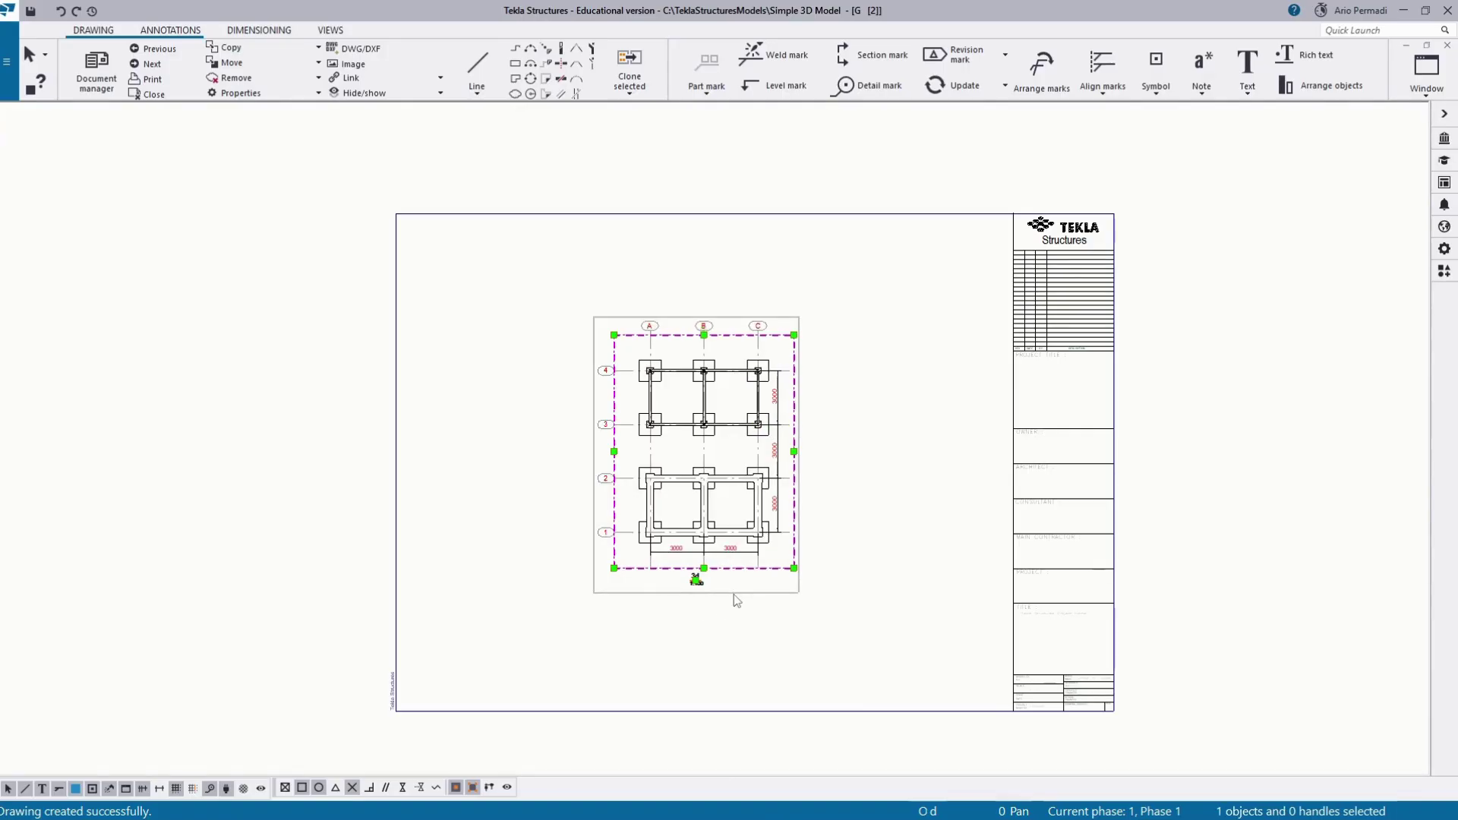
right_click(736, 602)
click(1445, 248)
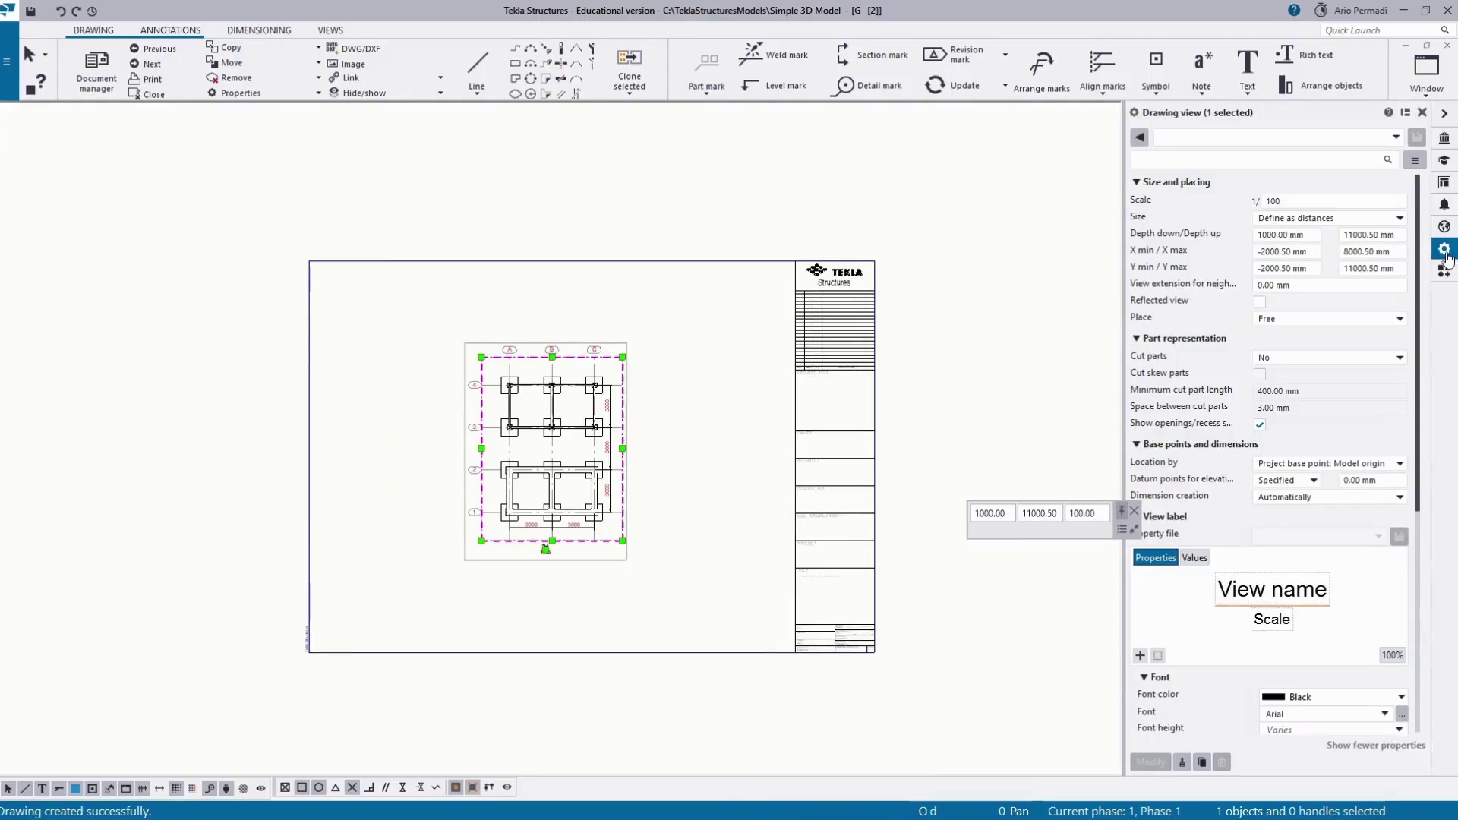
click(1308, 204)
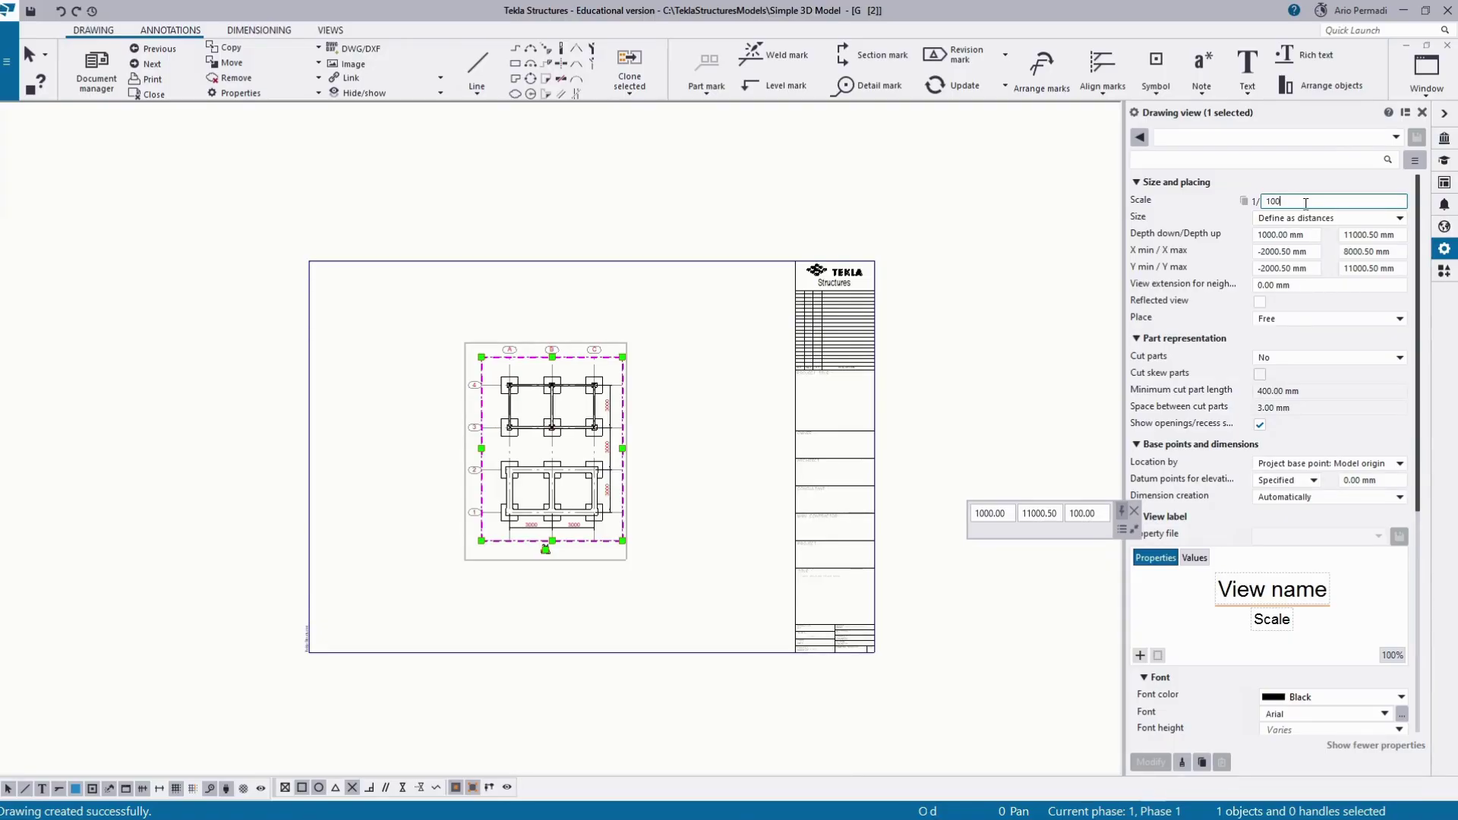
key(BackSpace)
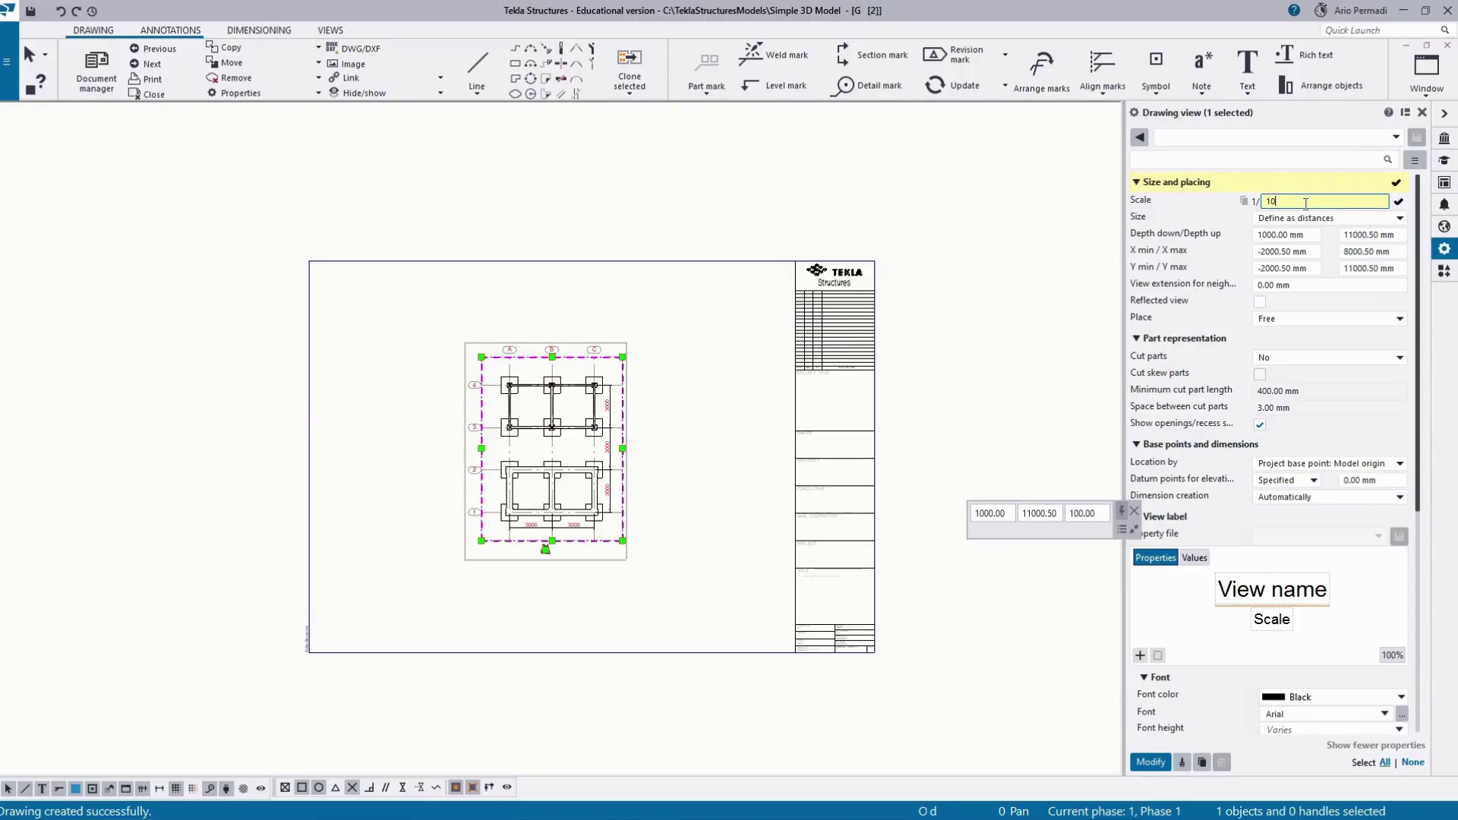
key(BackSpace)
text(25)
key(Return)
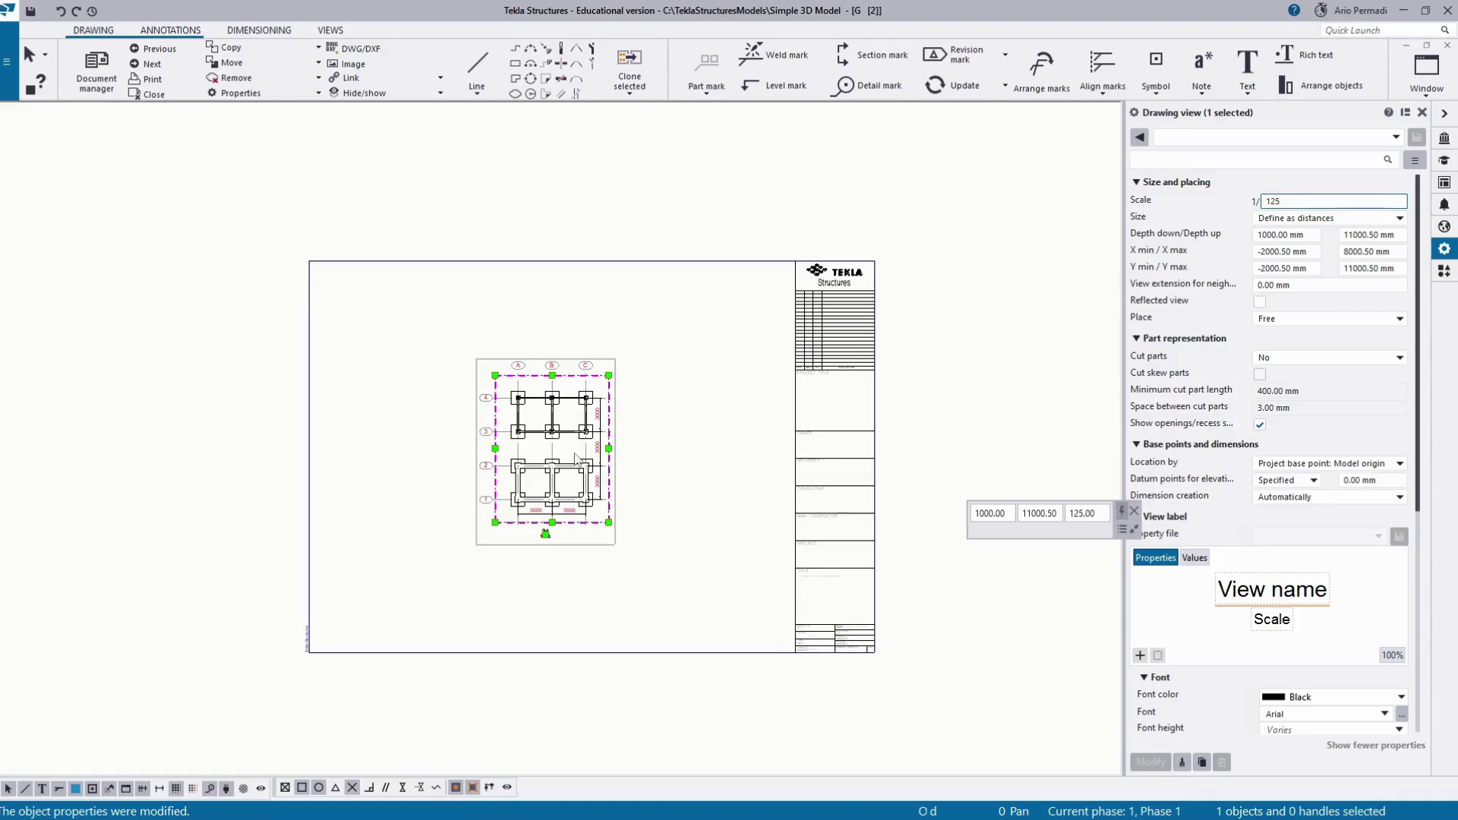
Step: Set the selected plan view's scale back to 1/100 and apply it
scroll(529, 471, up, 1)
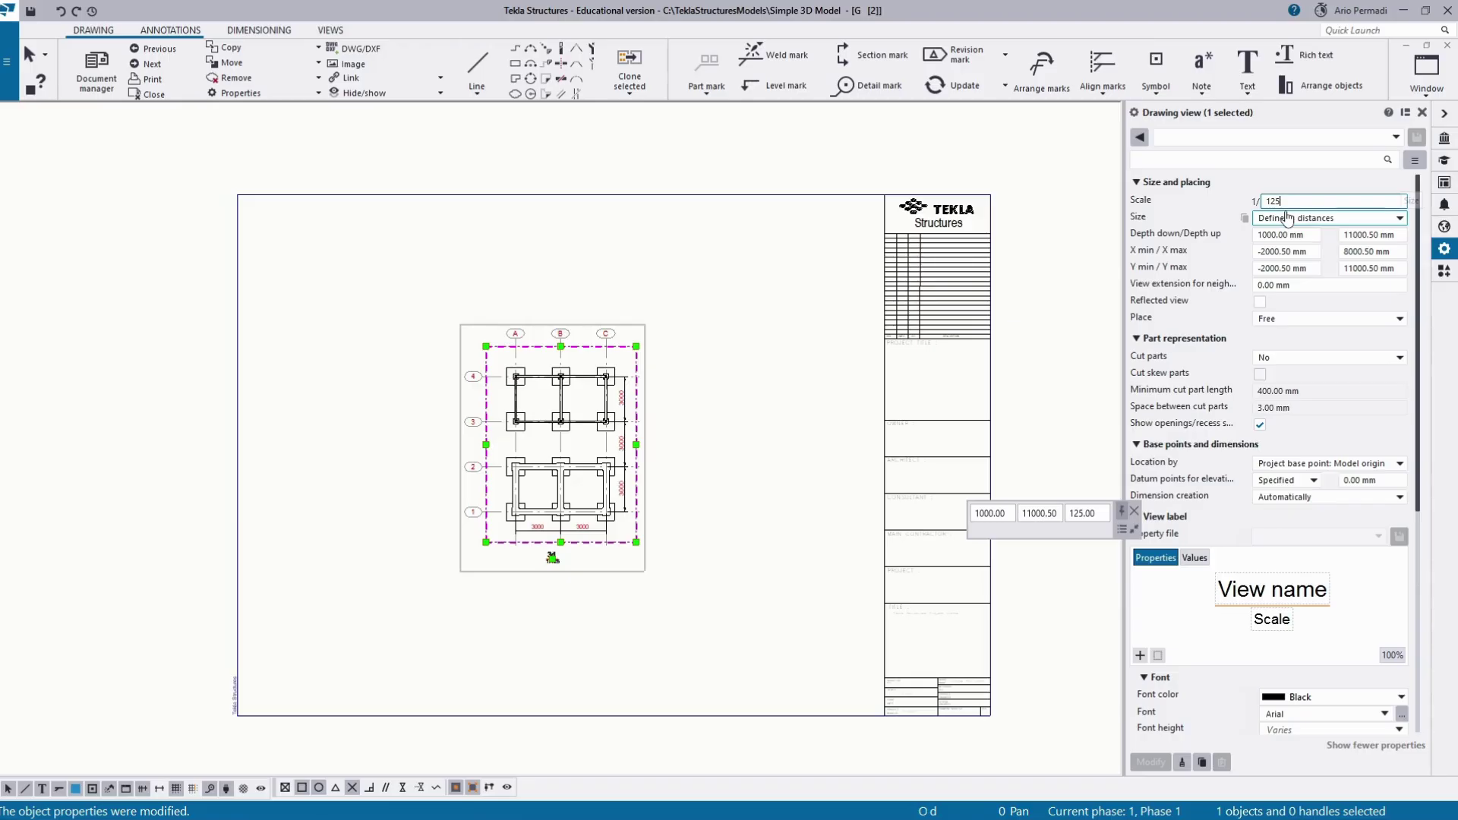
key(BackSpace)
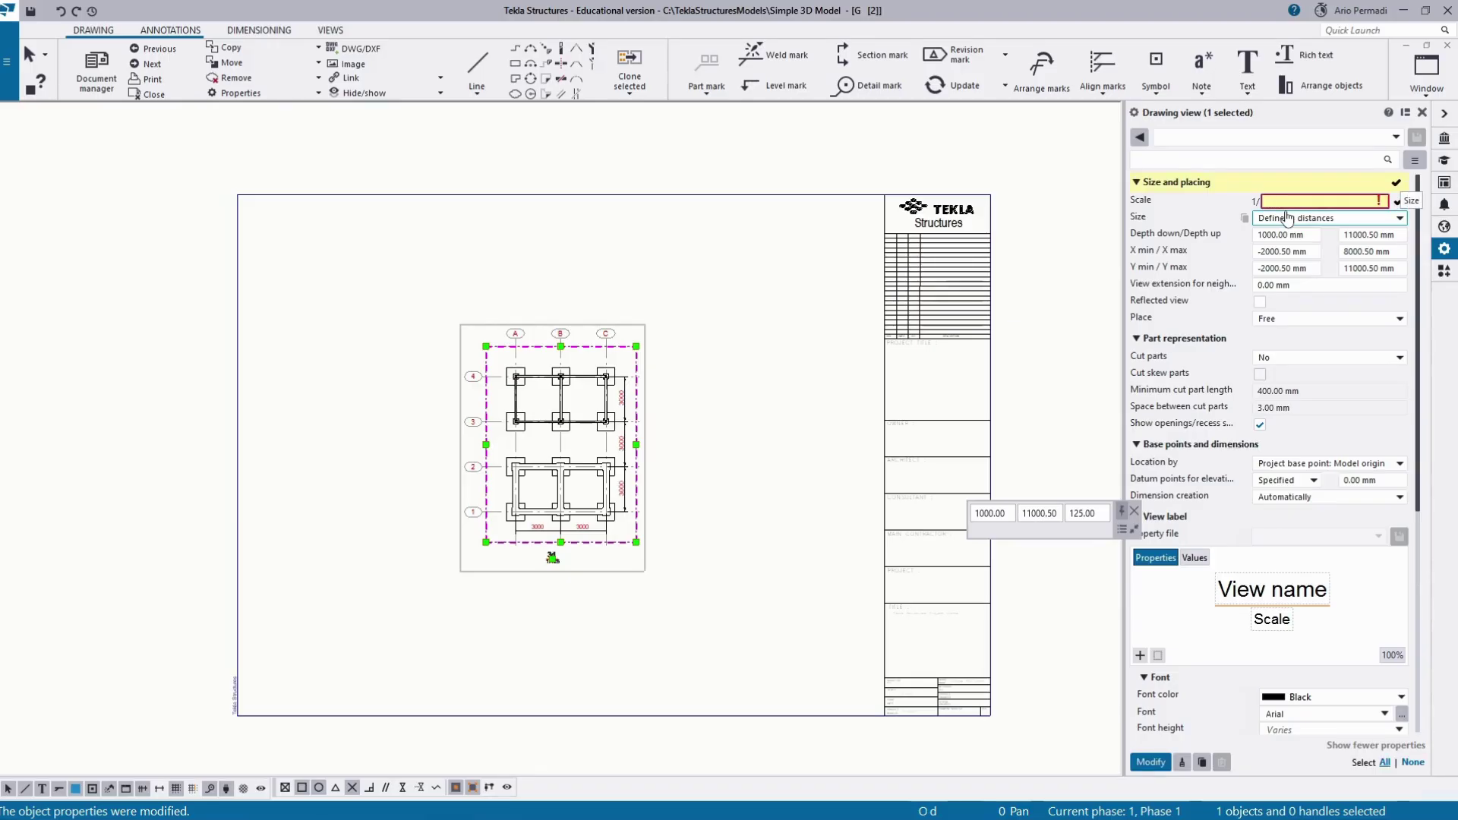
text(00)
key(Return)
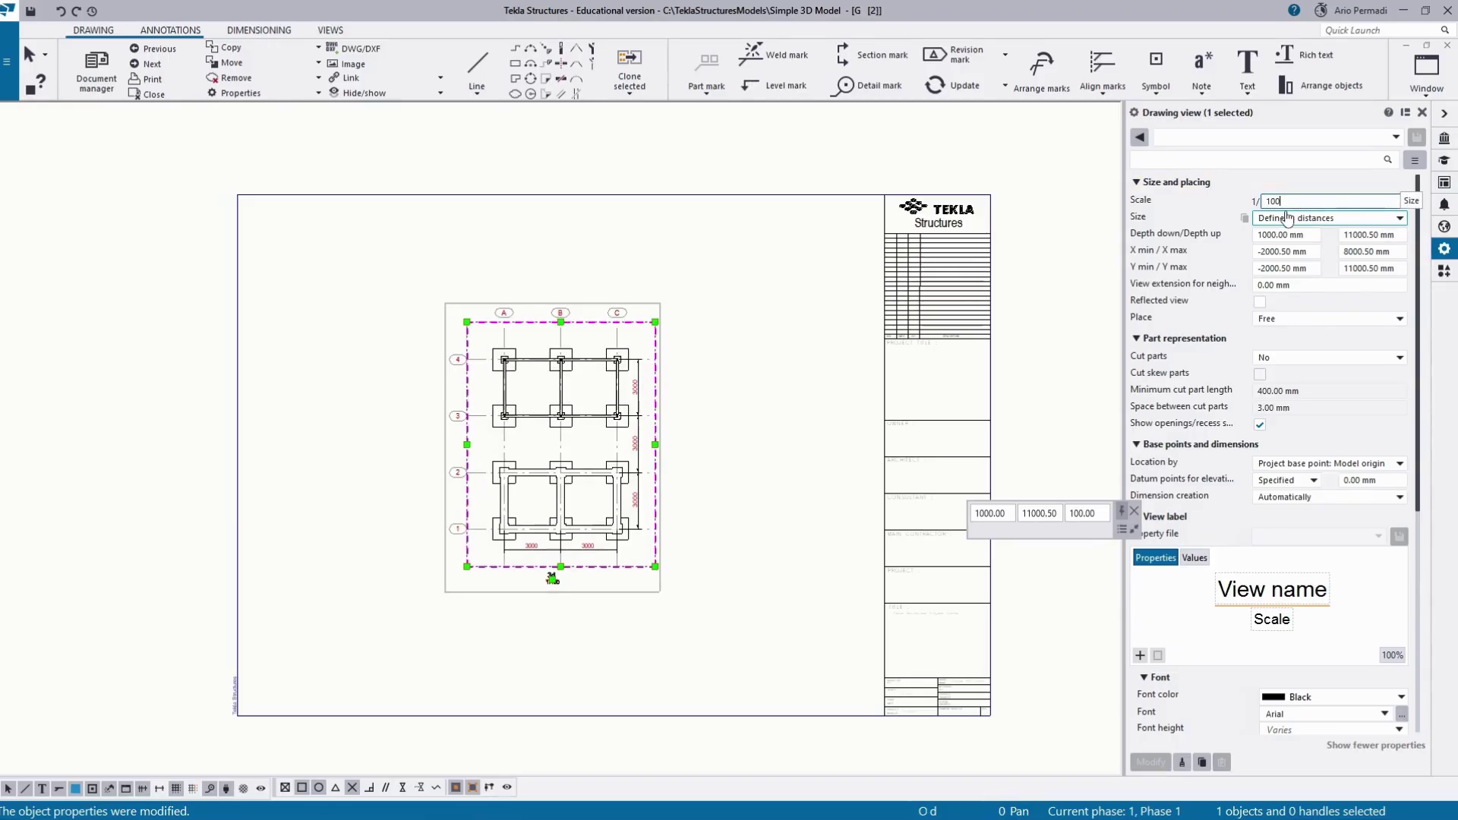
Step: Try resizing the plan view's boundary from its corner beyond grids C and 4, undoing each attempt
click(655, 323)
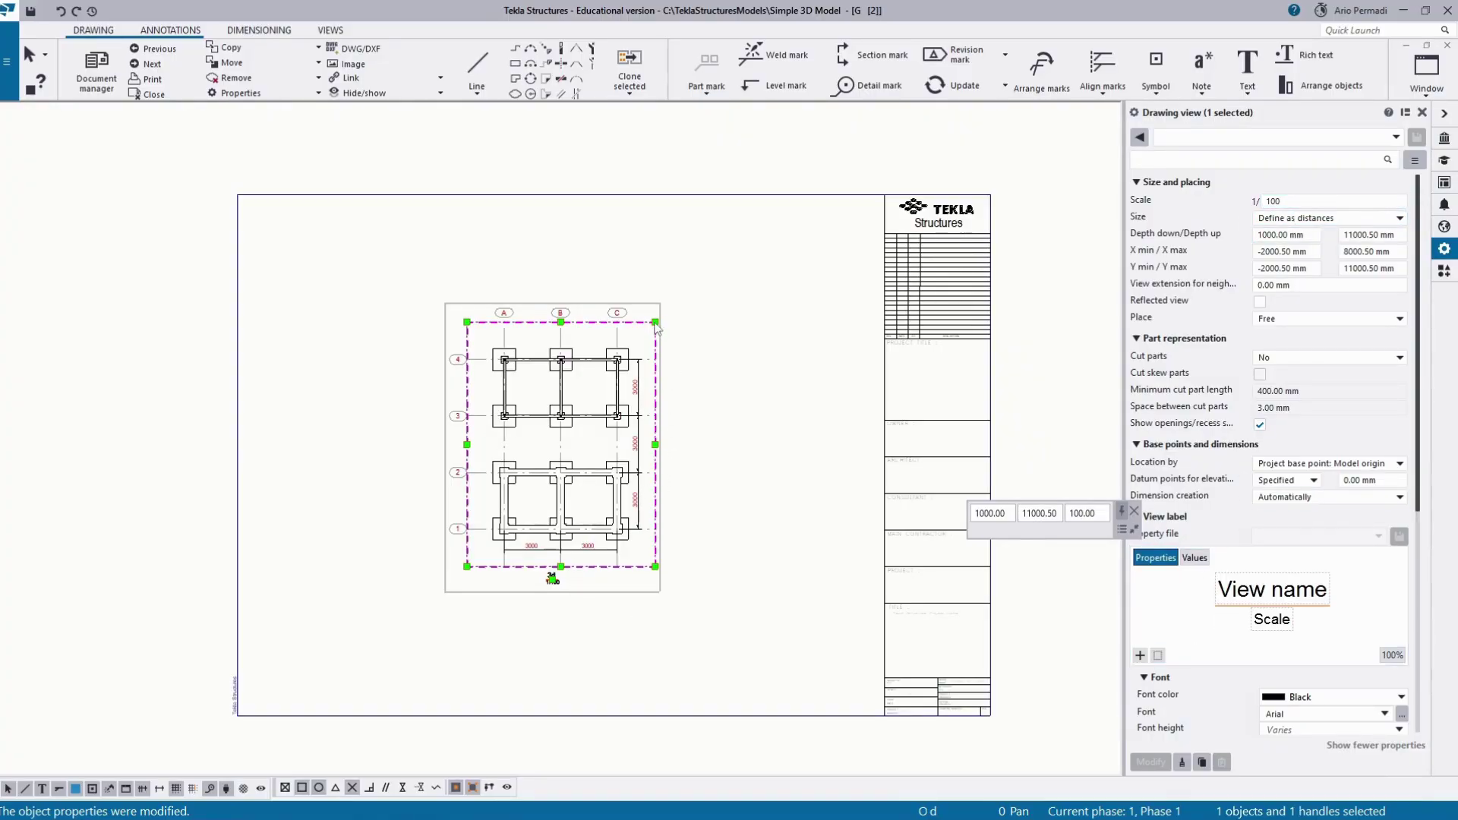
scroll(656, 323, up, 5)
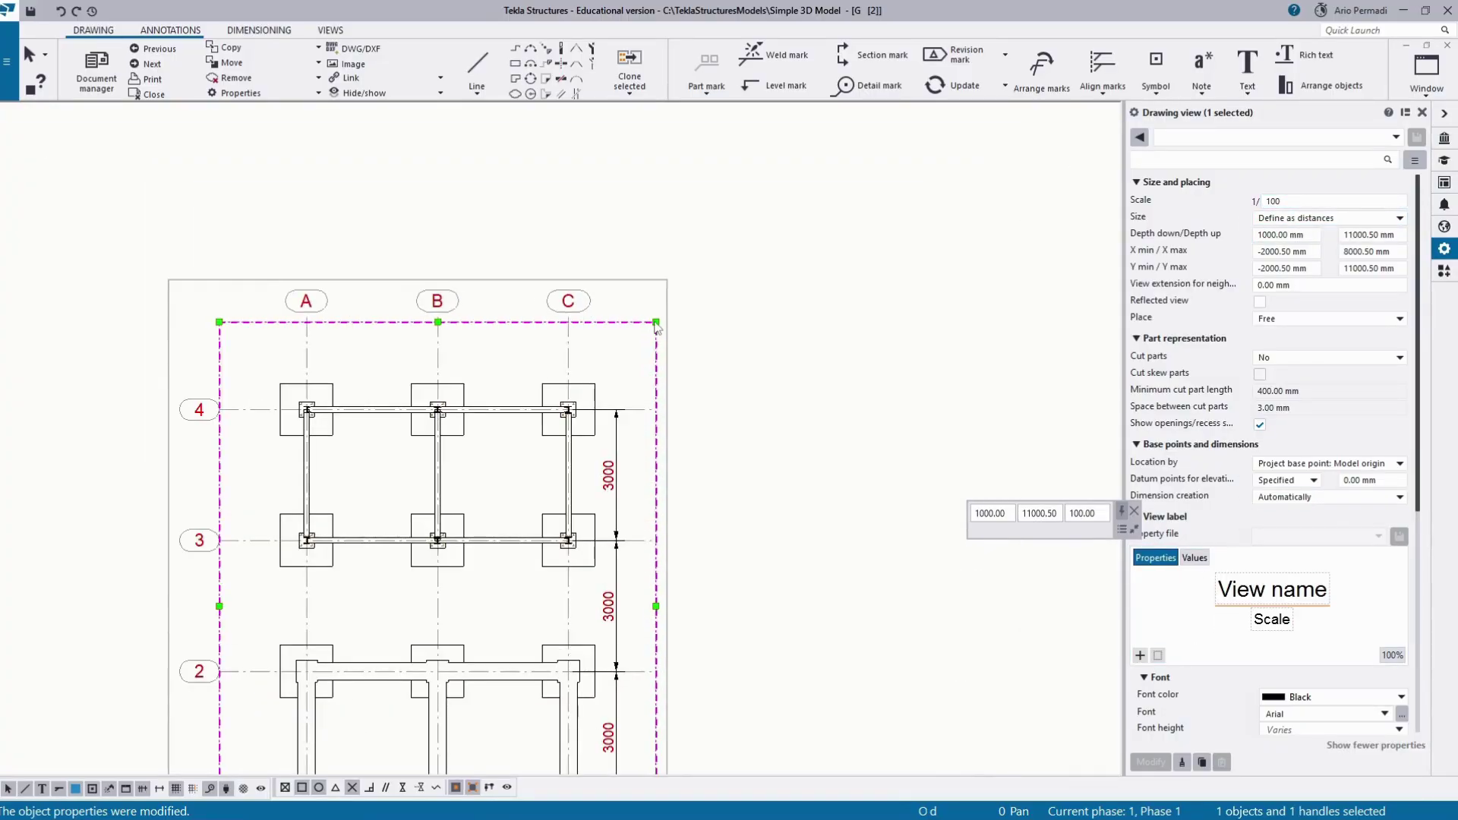
scroll(655, 324, down, 4)
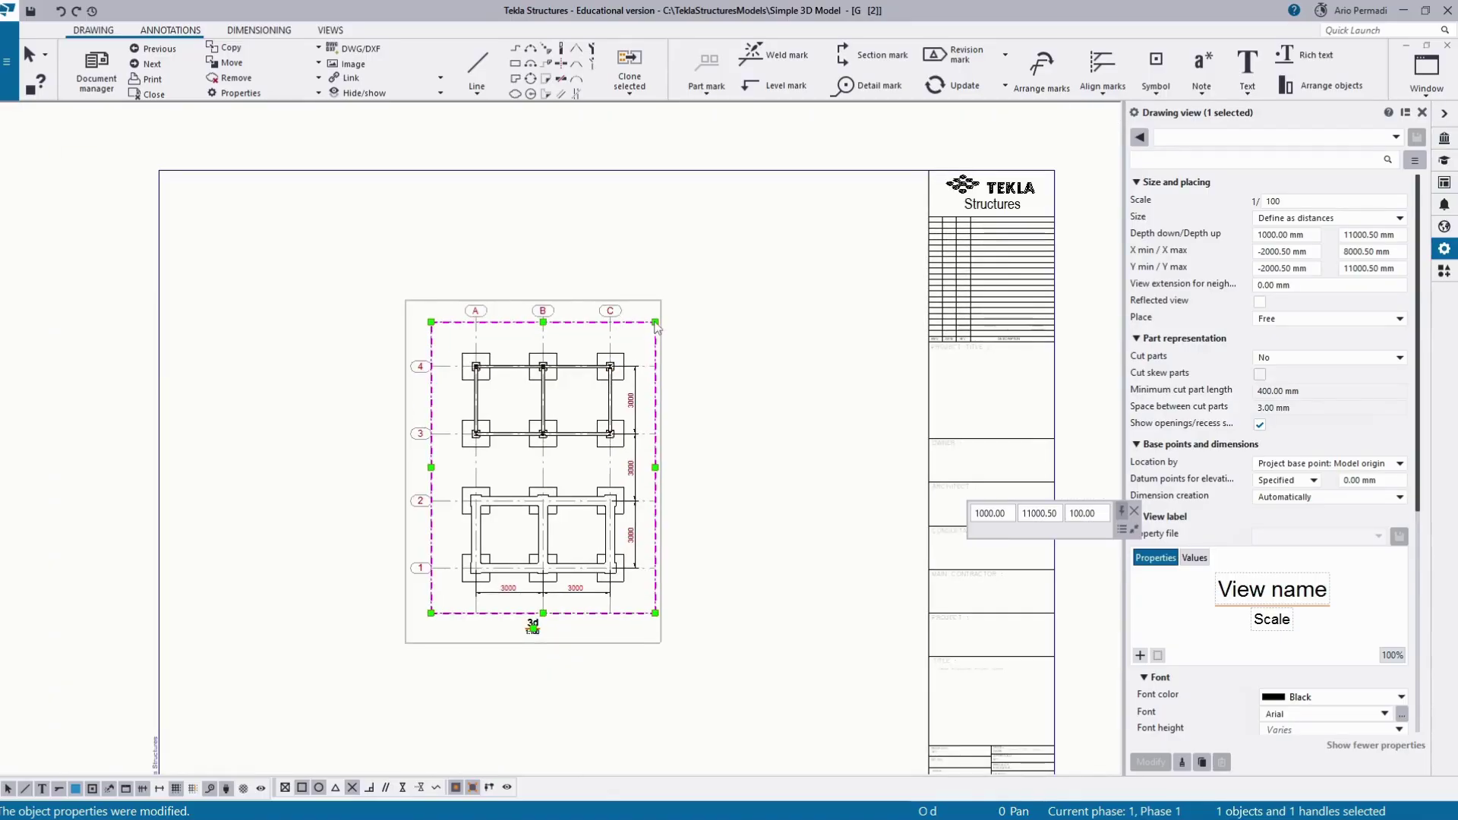
drag(655, 323, 638, 304)
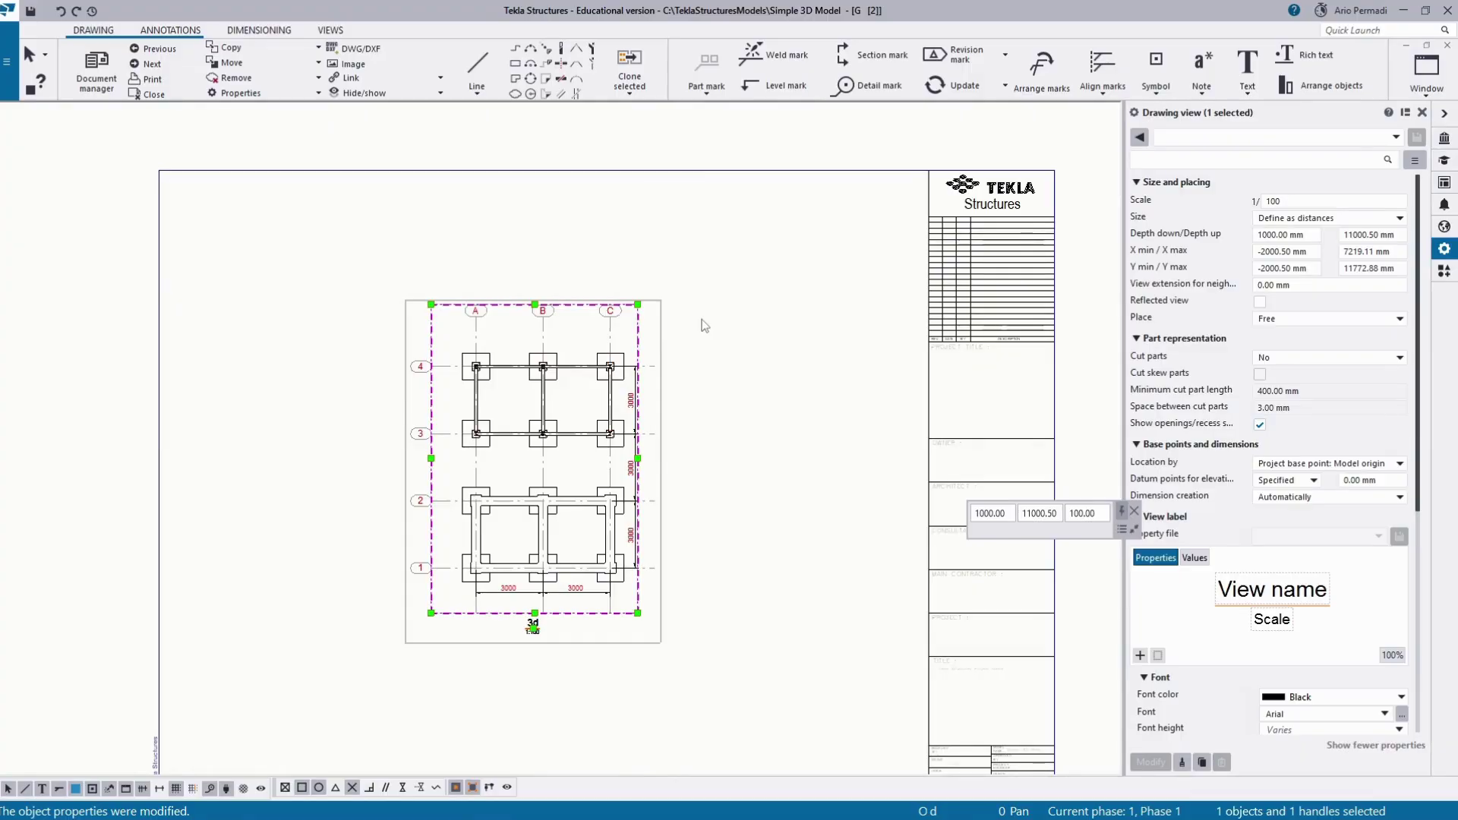
key(ctrl+z)
drag(656, 323, 672, 313)
key(ctrl+z)
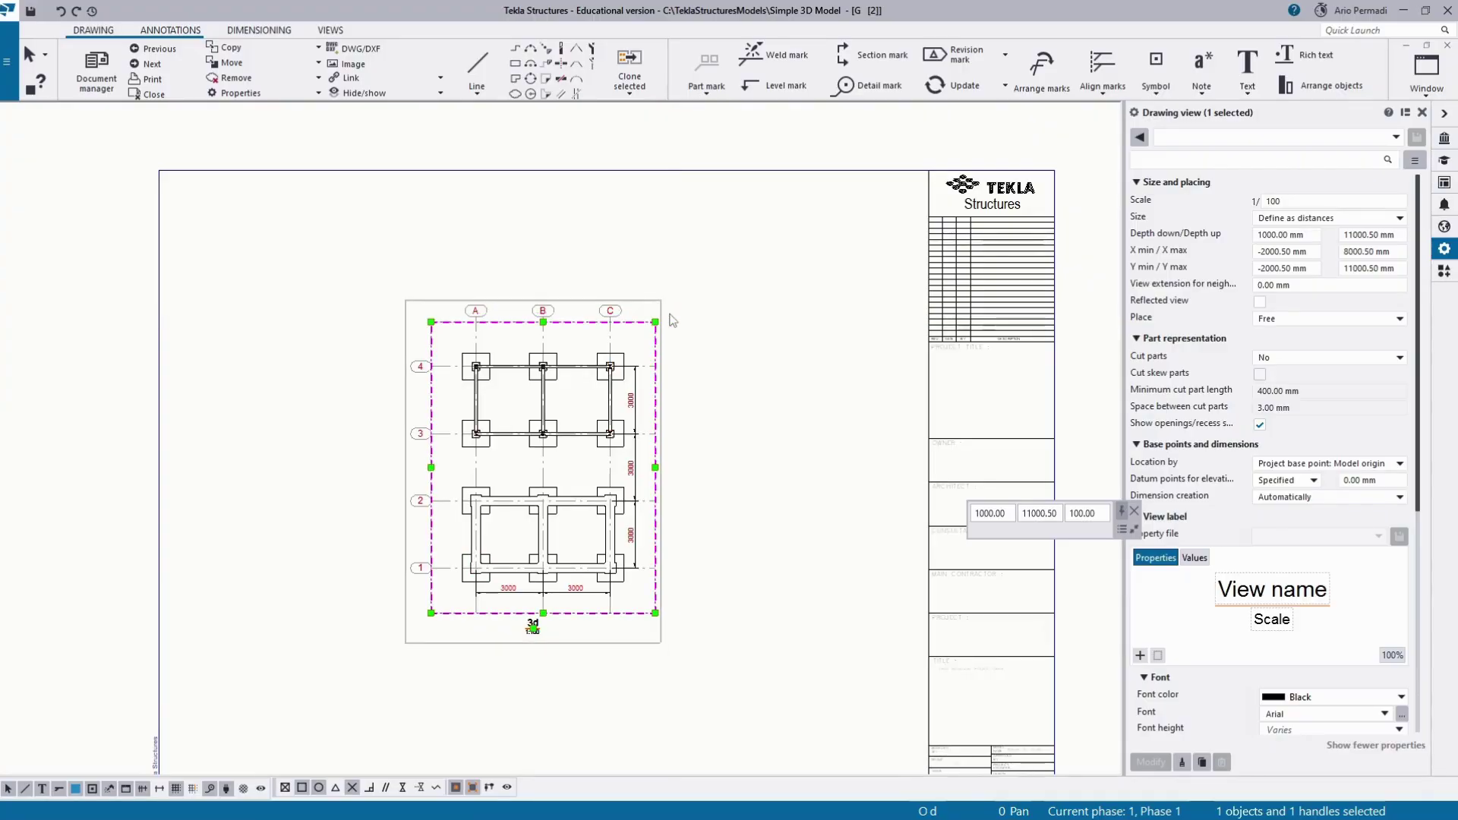
Step: Resize the view boundary to X max about 7151 mm and Y max about 11637 mm, move the view slightly up the sheet, and close its properties
mouse_move(657, 323)
mouse_down()
mouse_move(668, 299)
mouse_move(637, 308)
mouse_up()
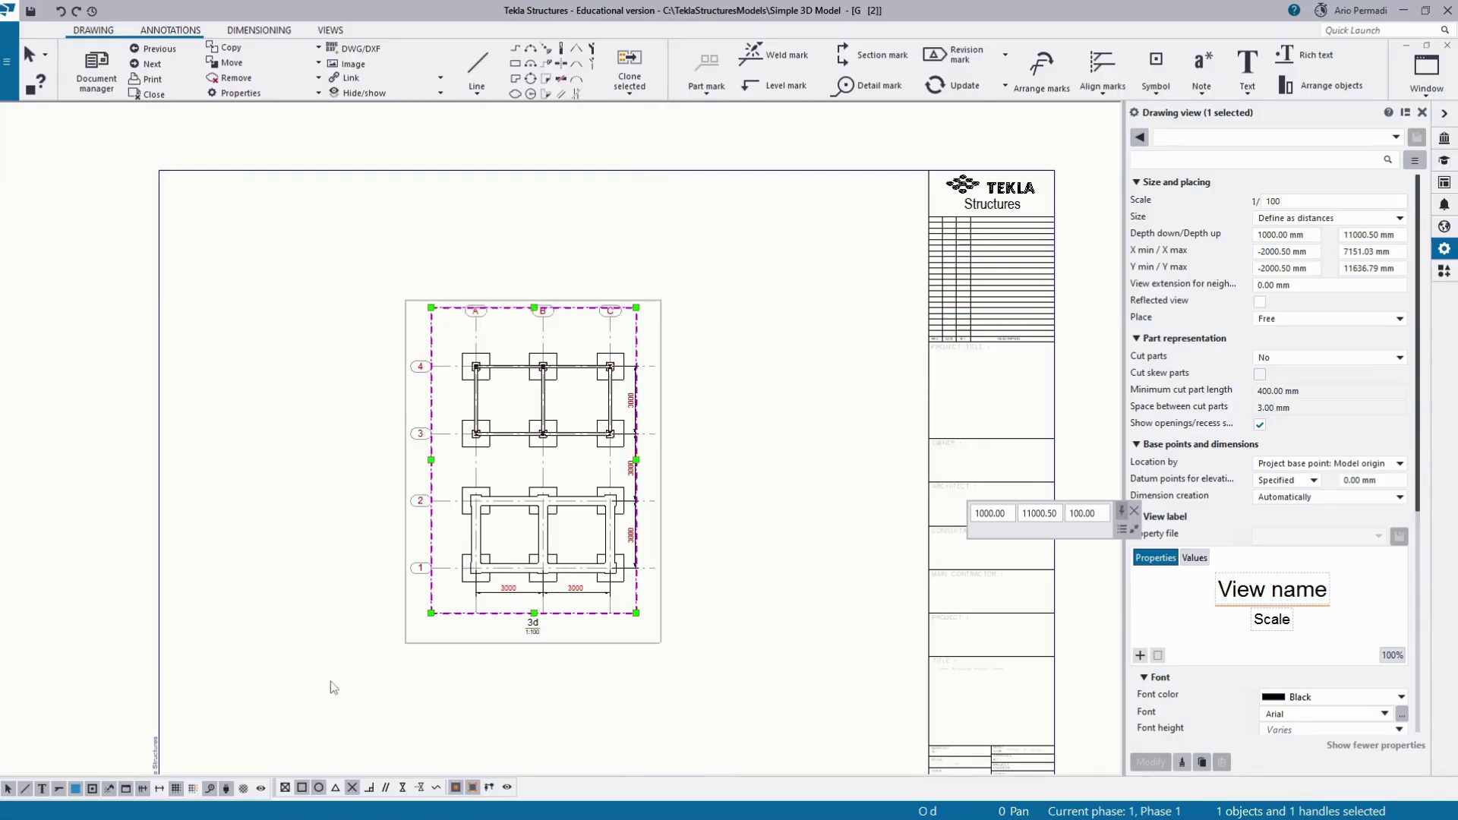
key(ctrl+a)
drag(549, 642, 593, 631)
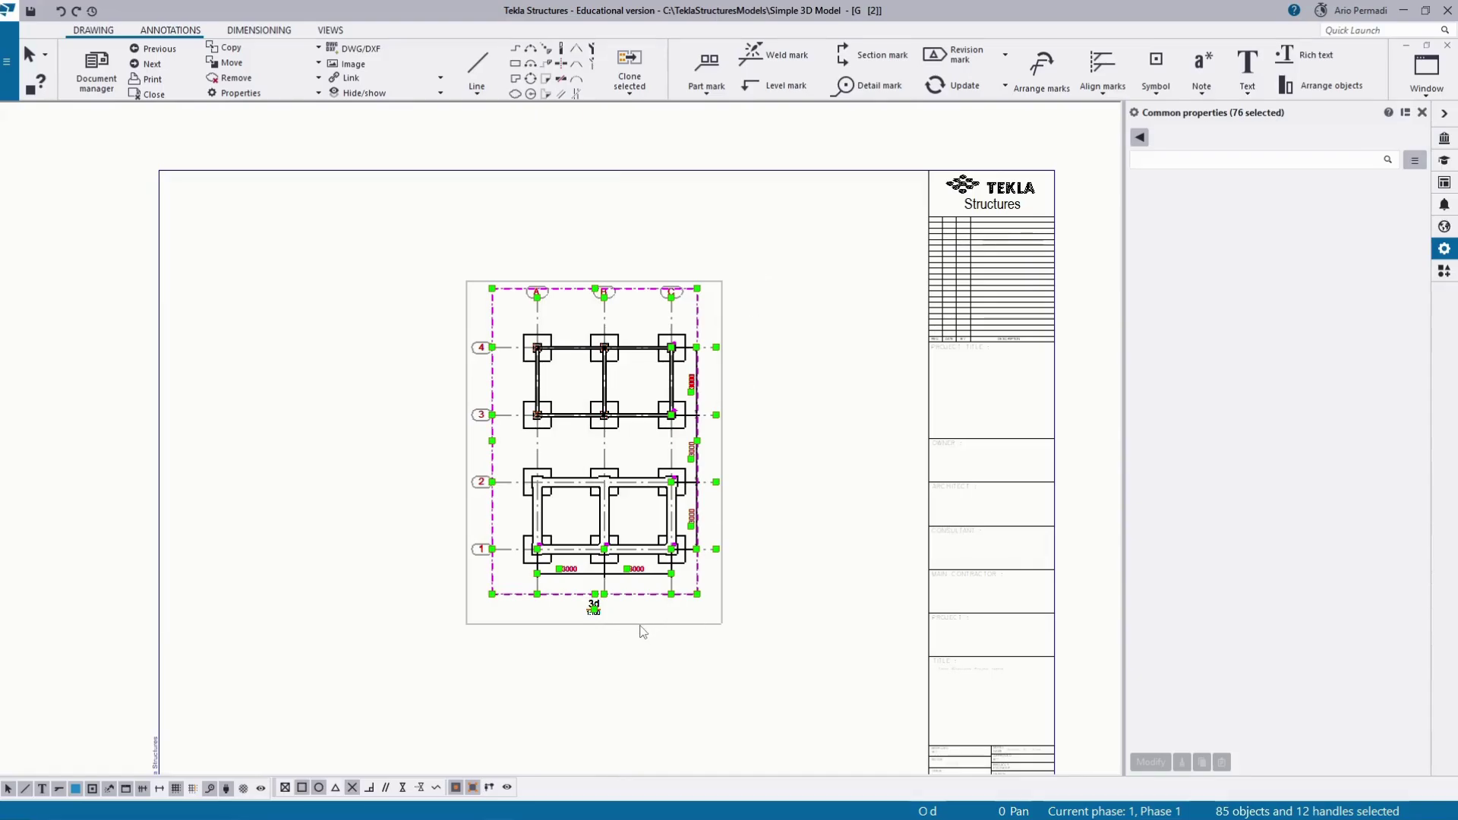
click(642, 633)
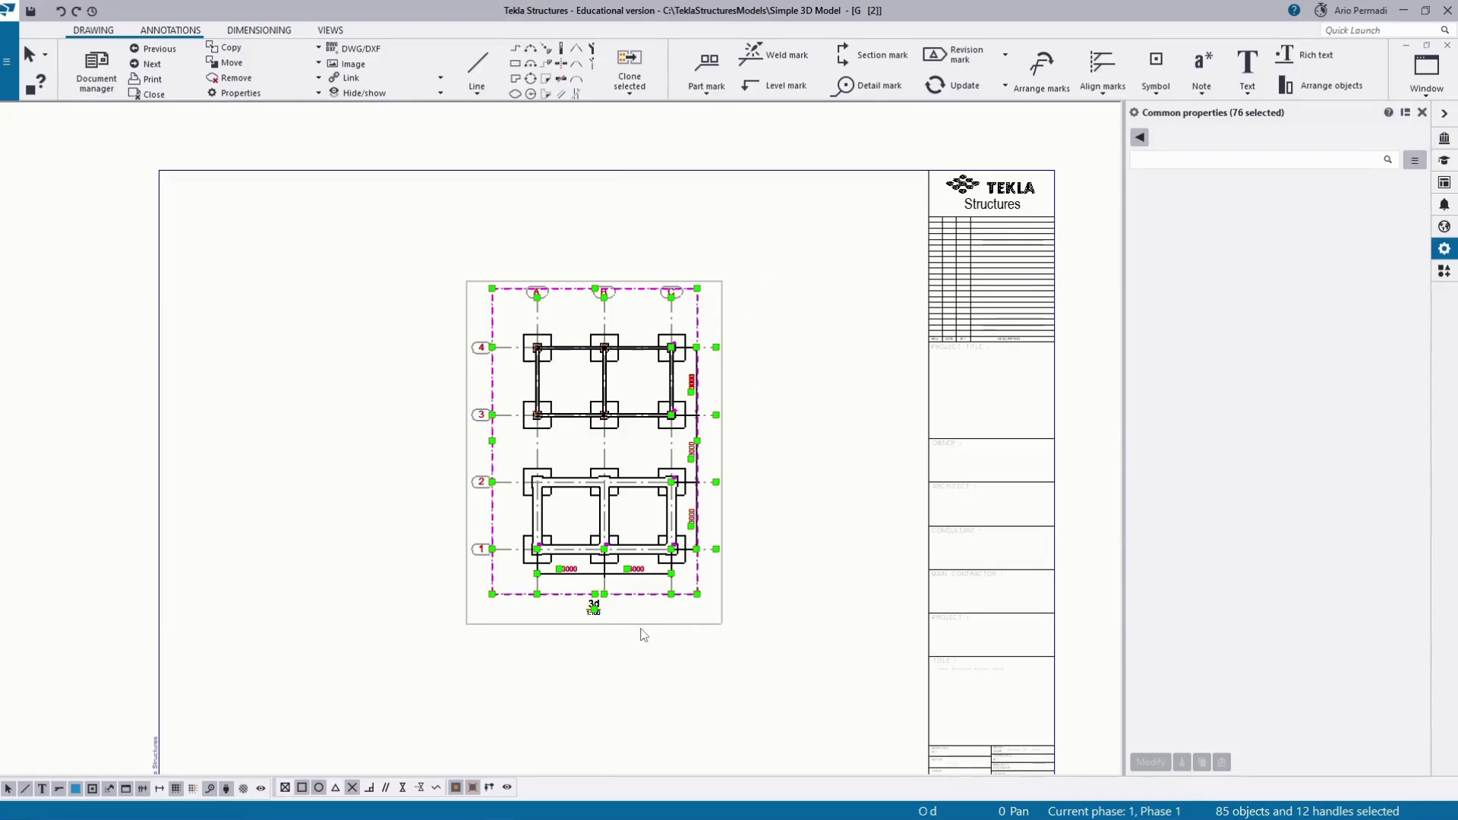
click(634, 628)
drag(633, 631, 597, 608)
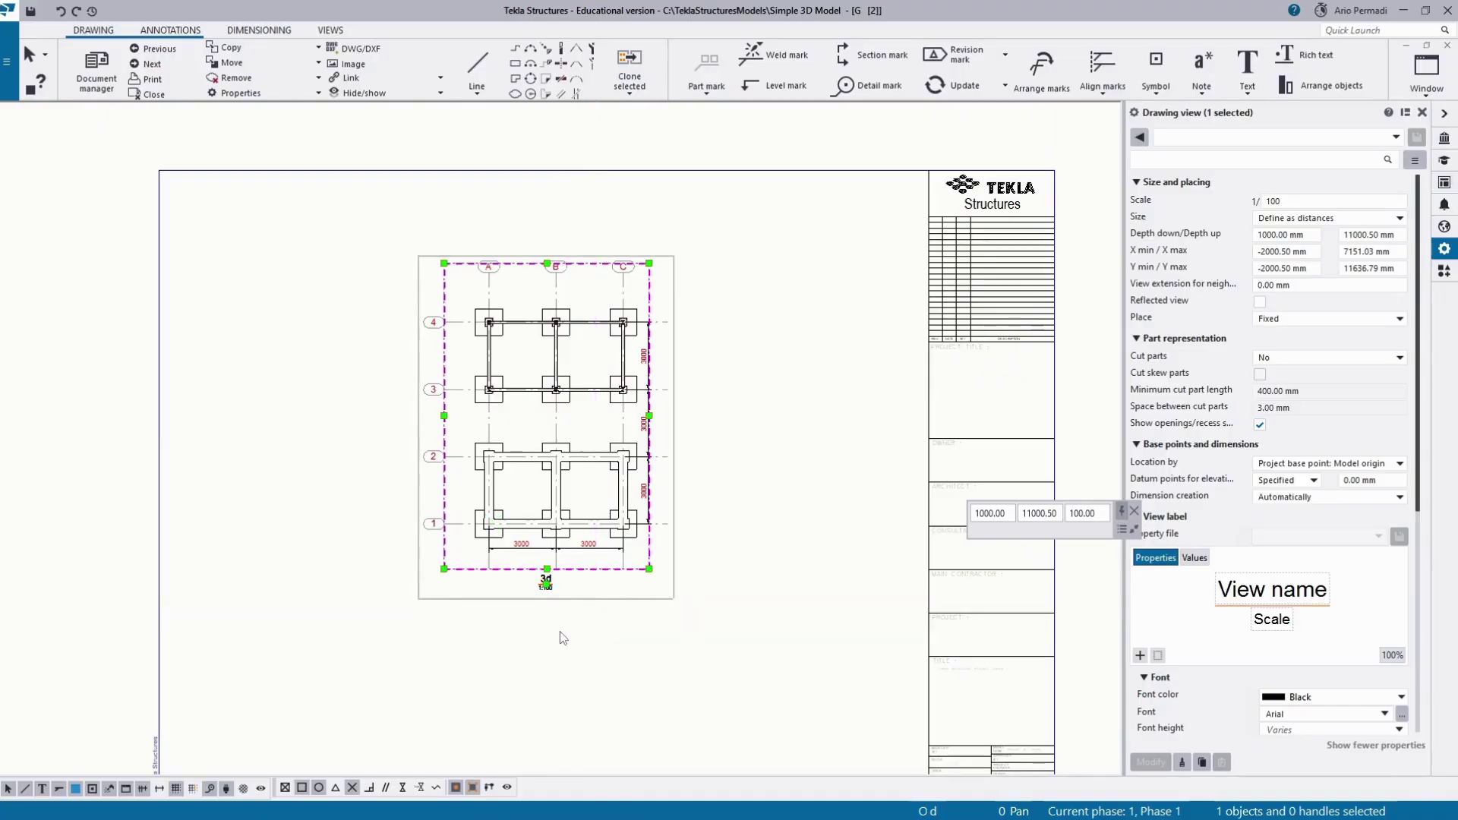
scroll(602, 589, down, 3)
click(796, 565)
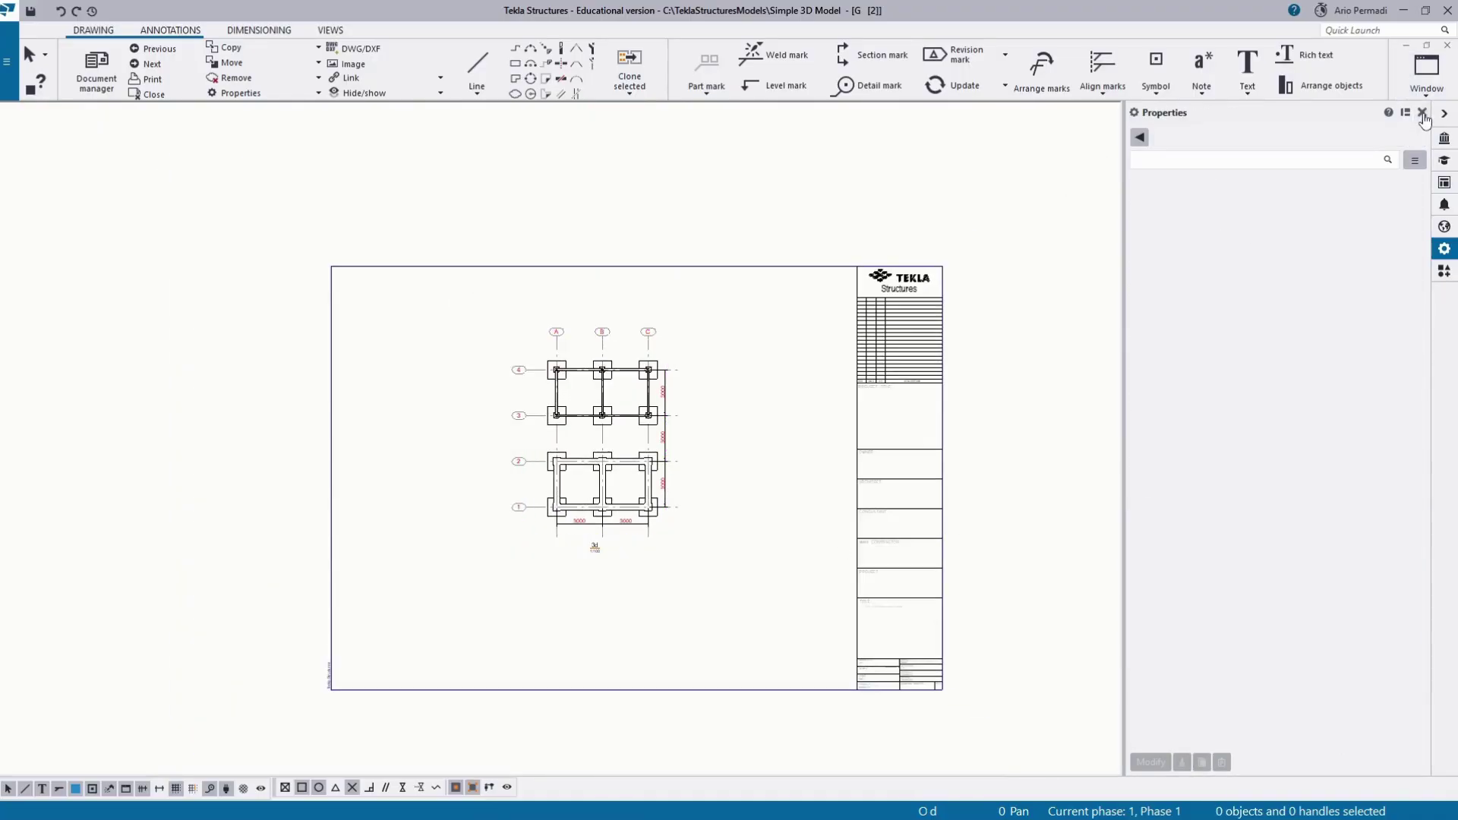
click(1422, 112)
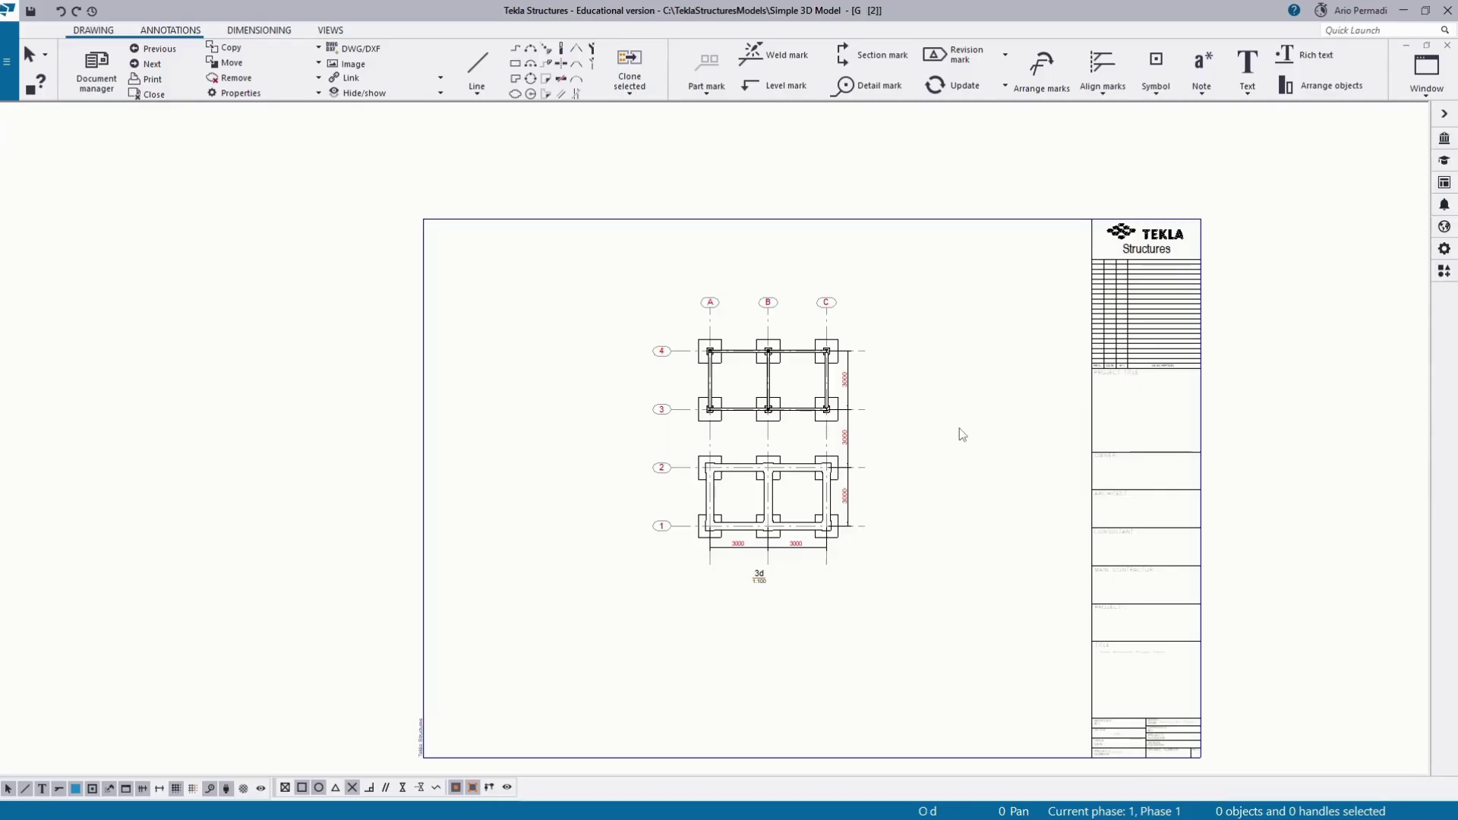
Step: Start a section view with its cut plane along grid line 4, from the column at grid A to the column at grid C
scroll(865, 425, up, 1)
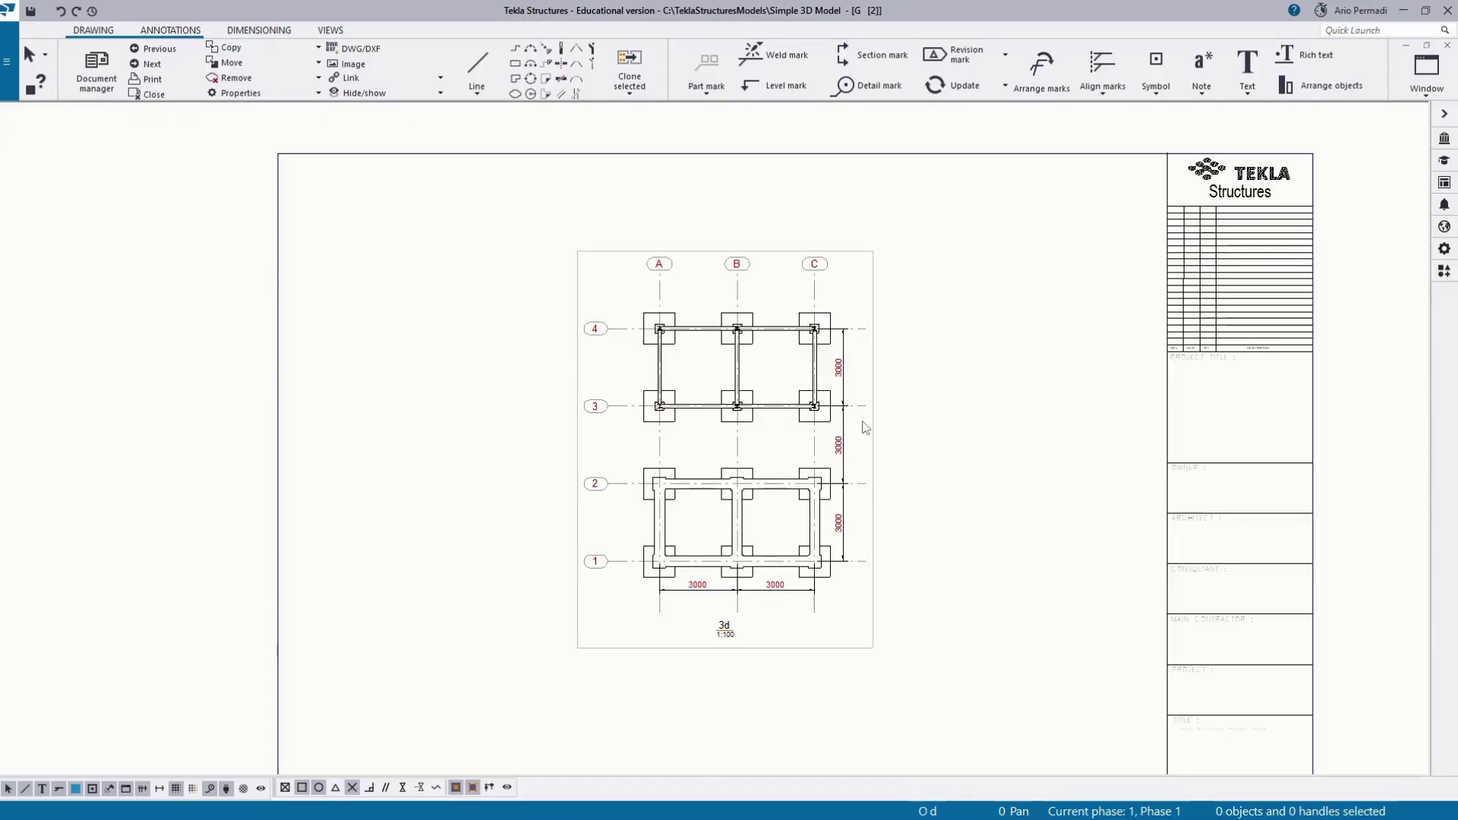
scroll(769, 411, up, 2)
scroll(718, 420, down, 3)
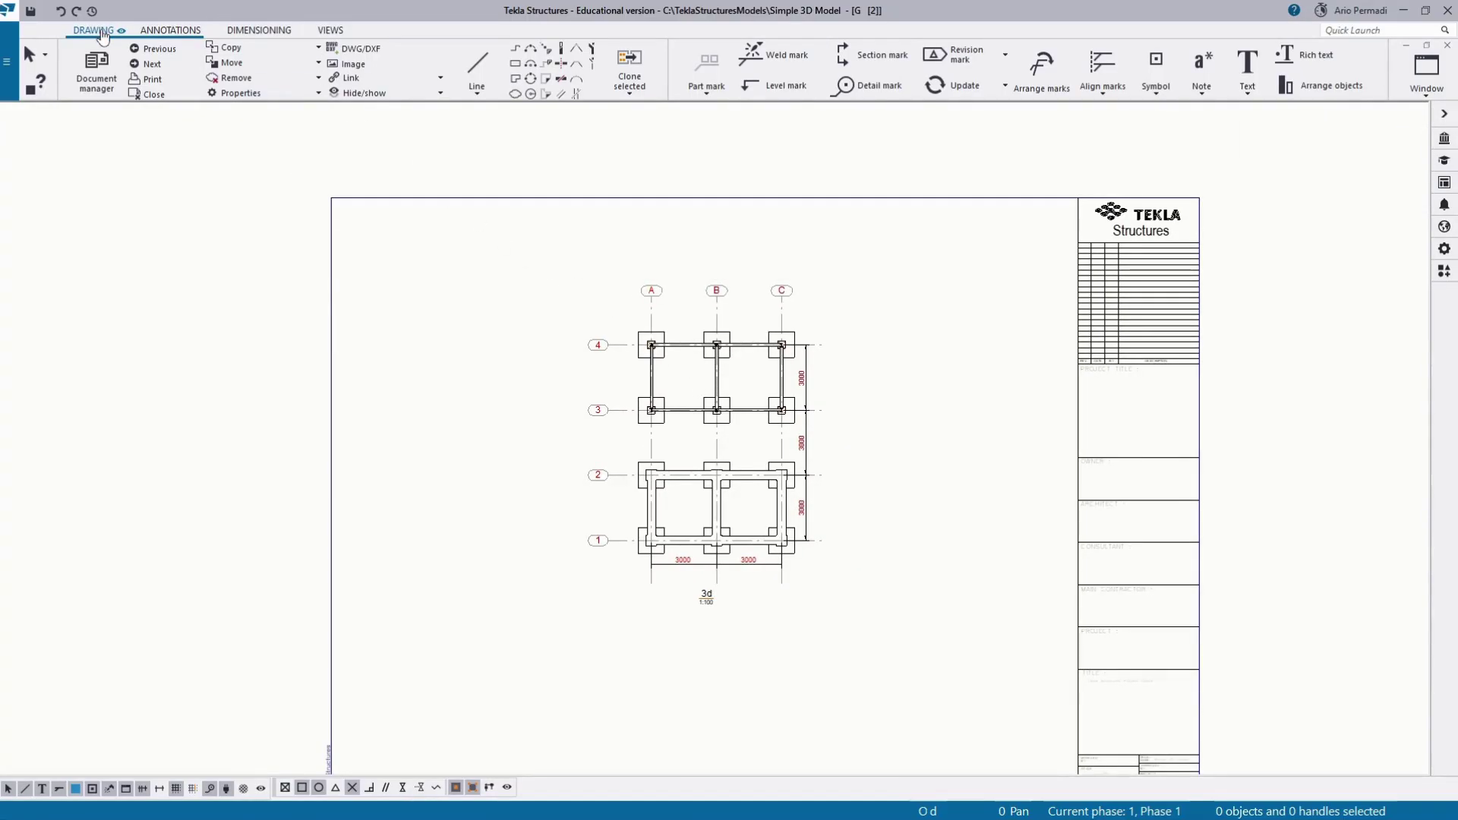
click(247, 35)
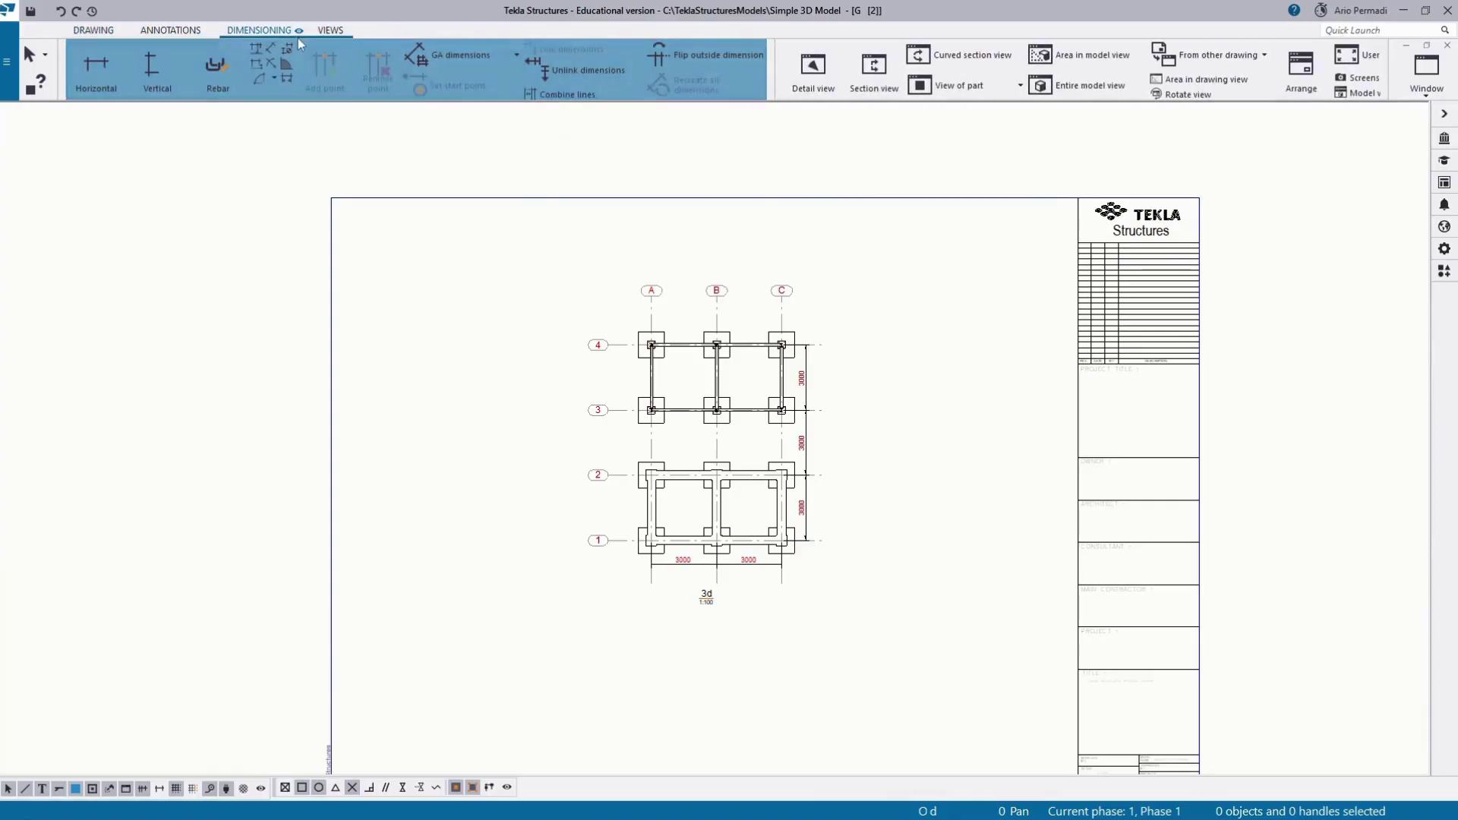
click(332, 32)
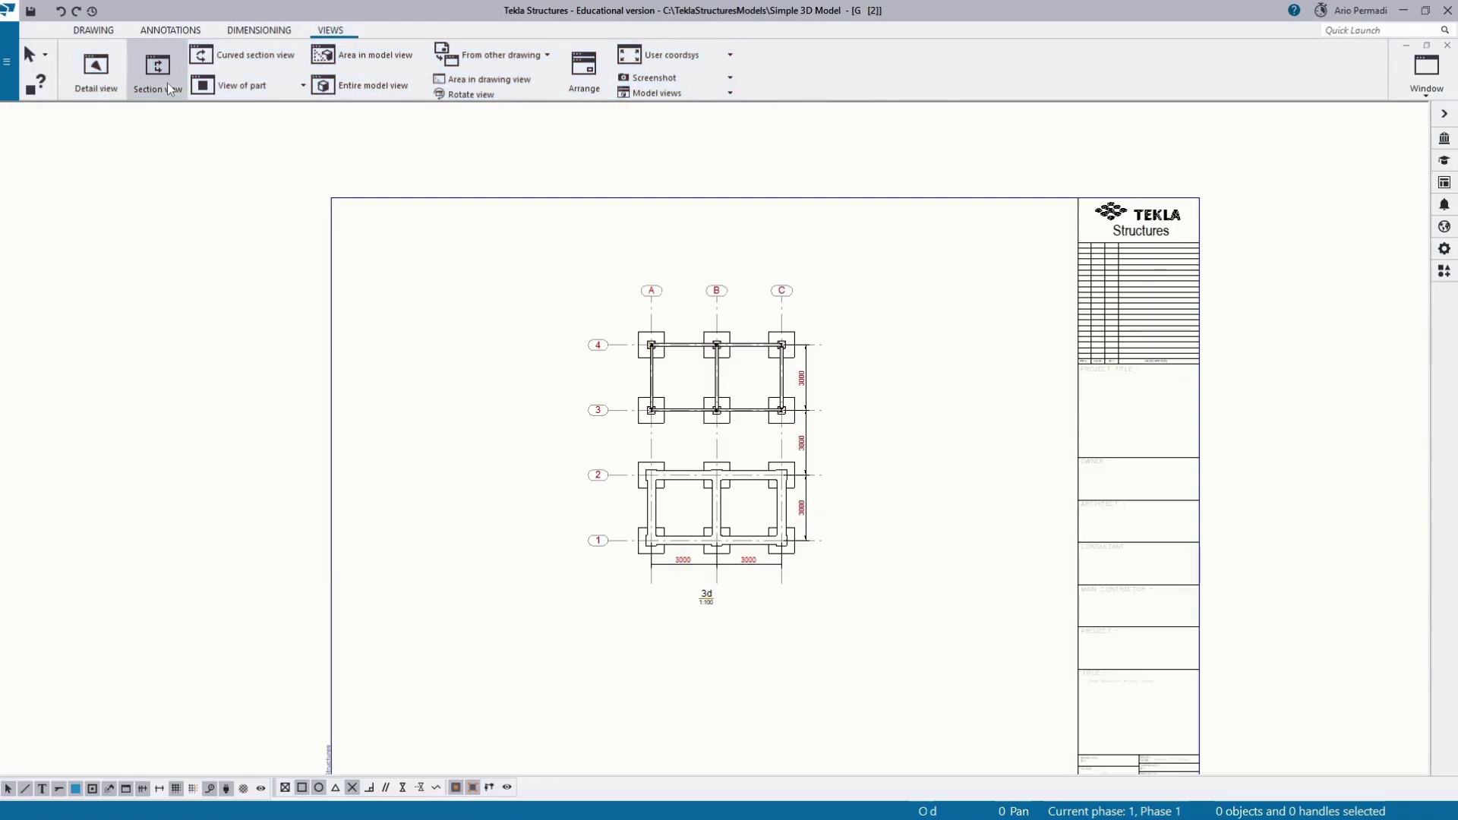
click(160, 85)
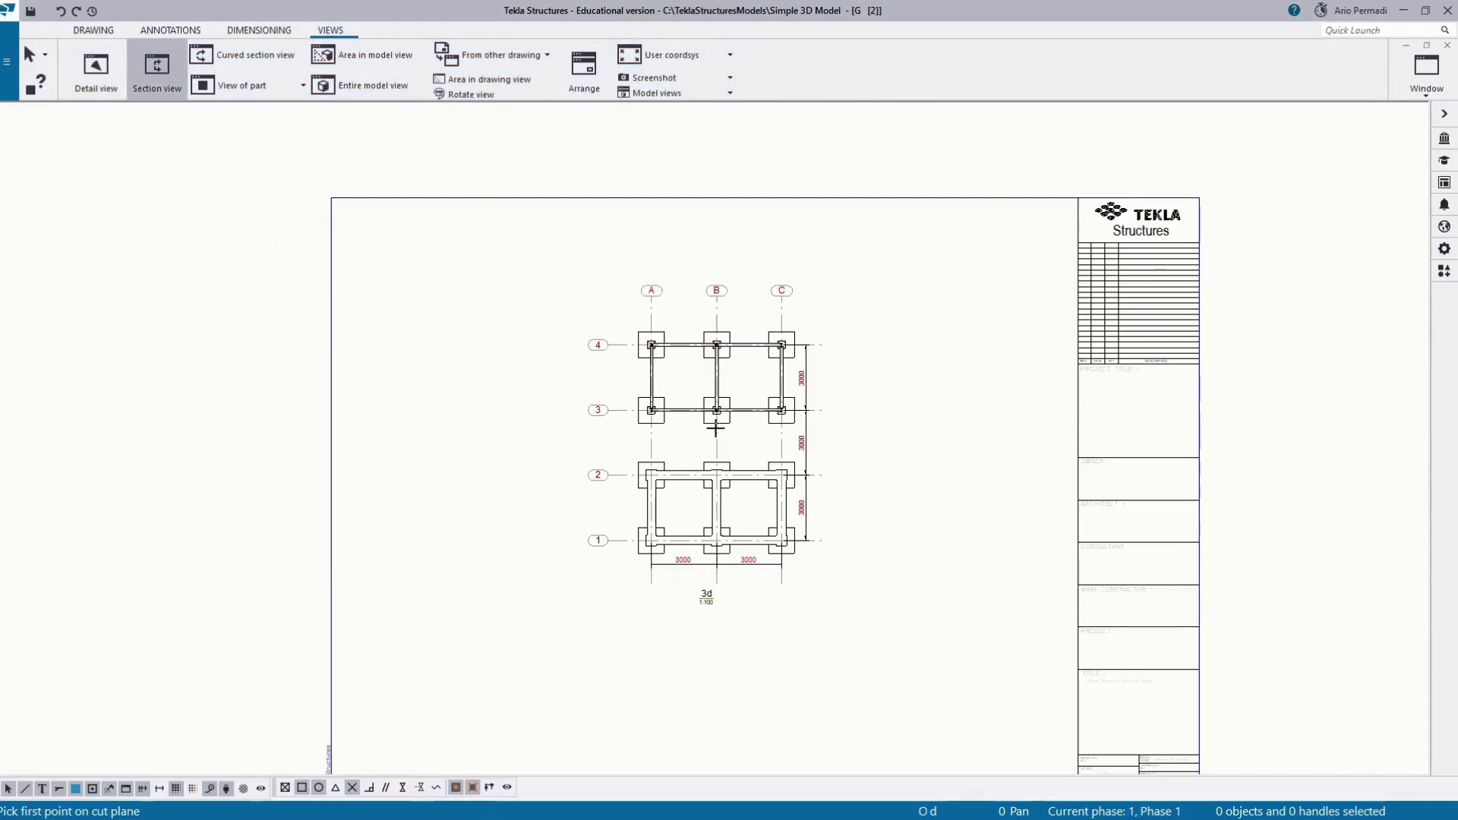
scroll(666, 372, up, 2)
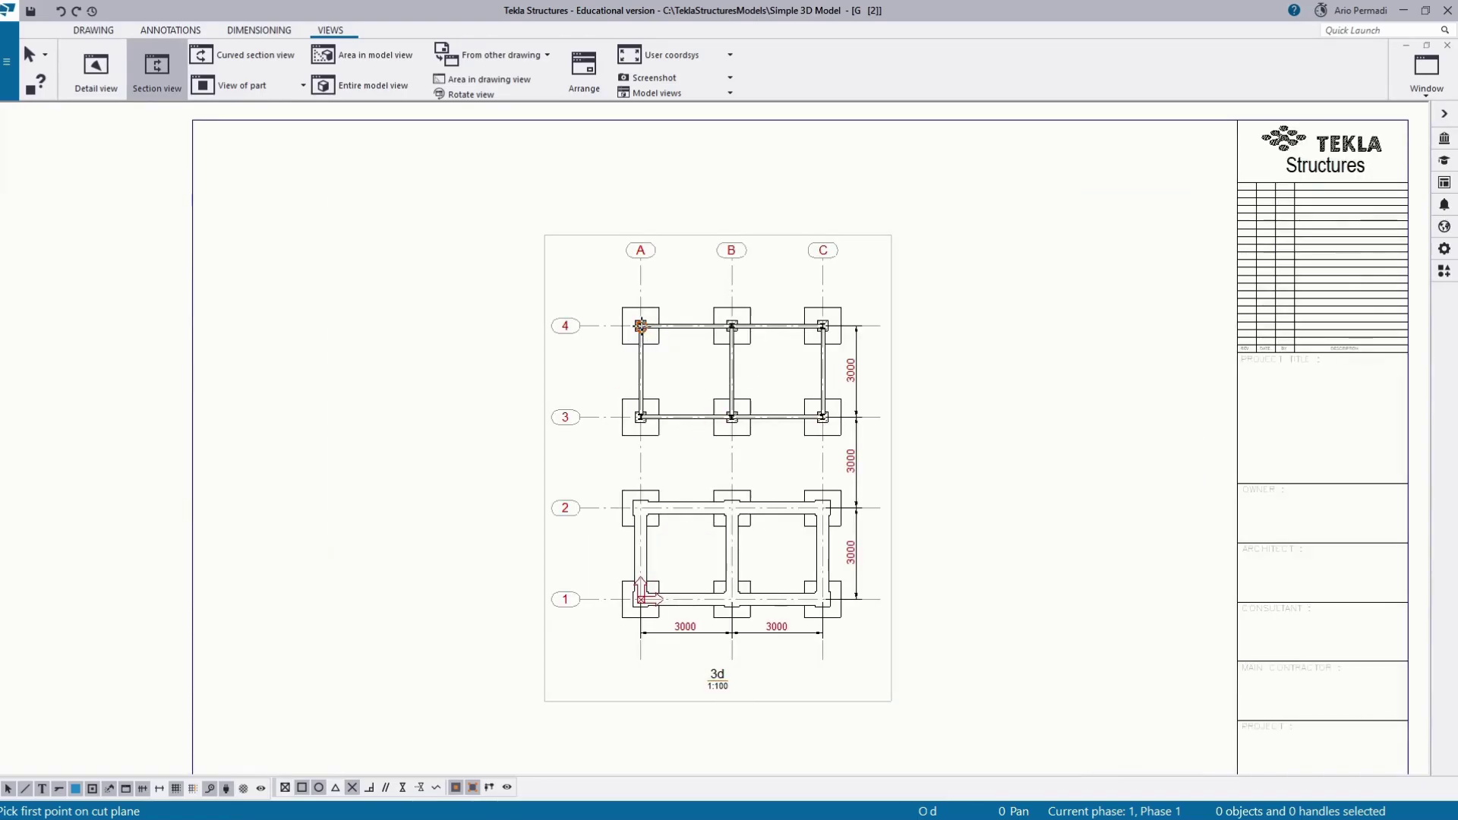
scroll(640, 326, up, 1)
scroll(641, 327, down, 2)
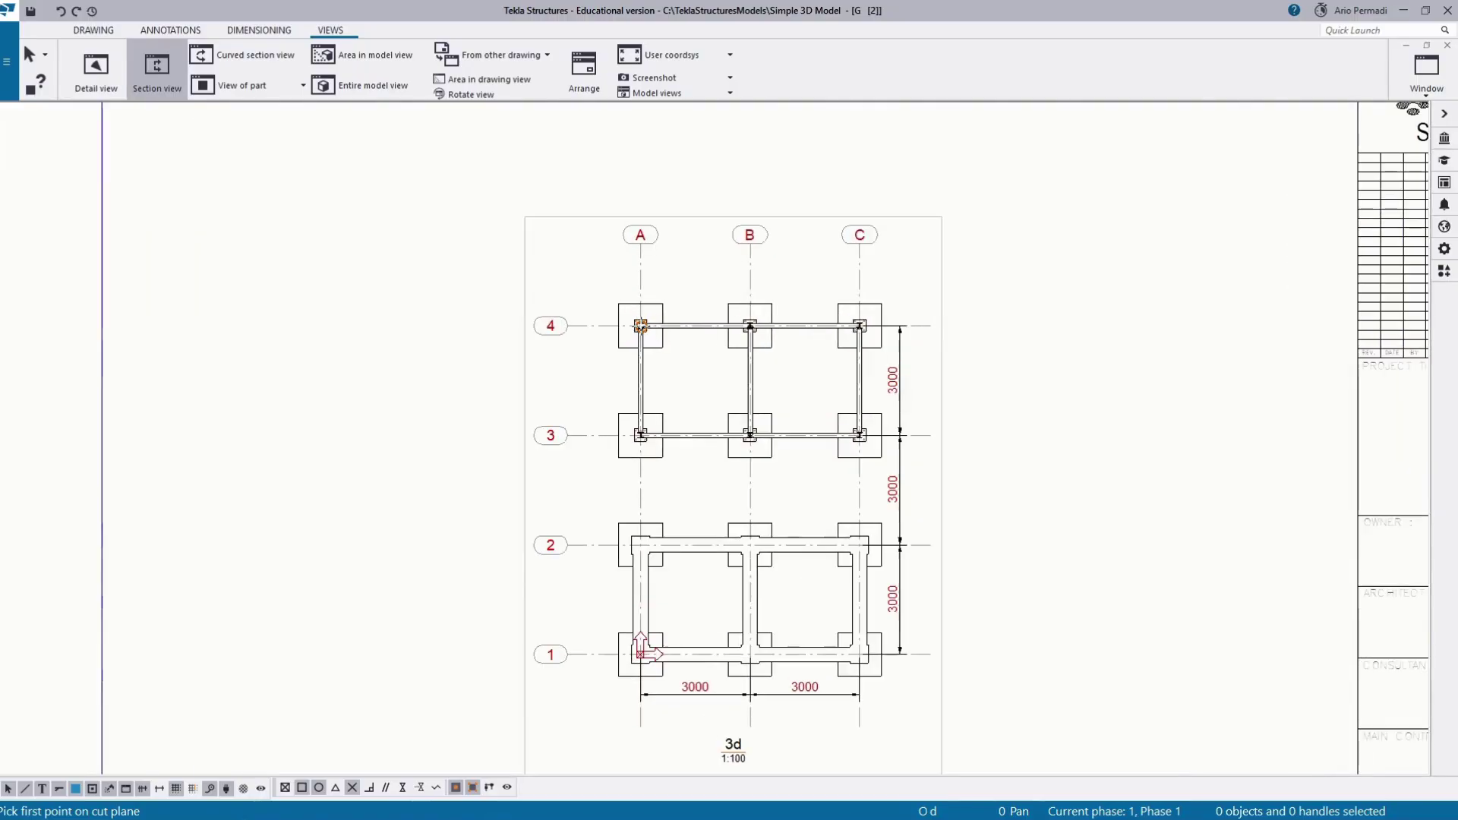
scroll(641, 326, up, 2)
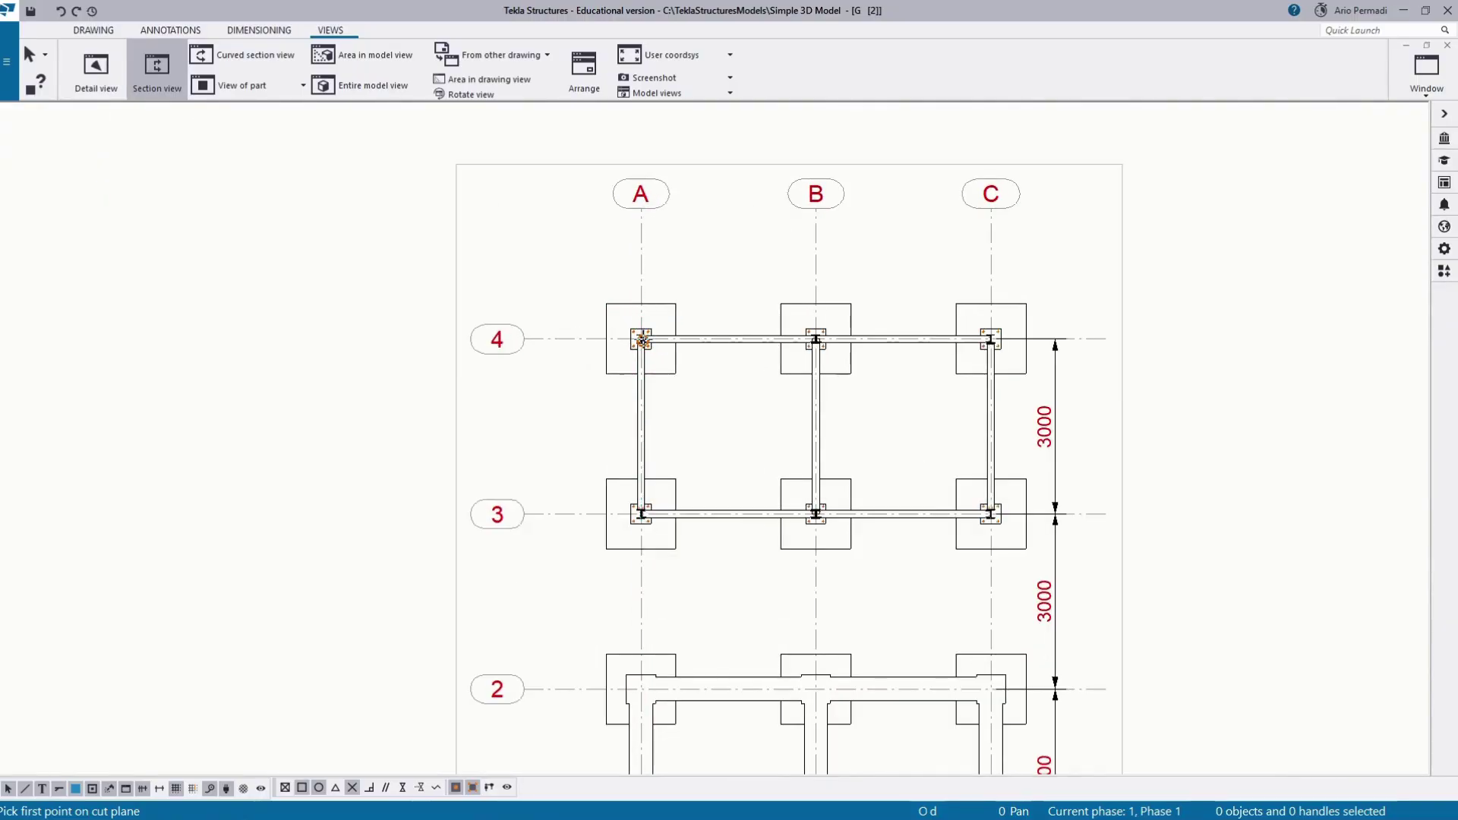
scroll(641, 340, up, 2)
scroll(640, 338, up, 2)
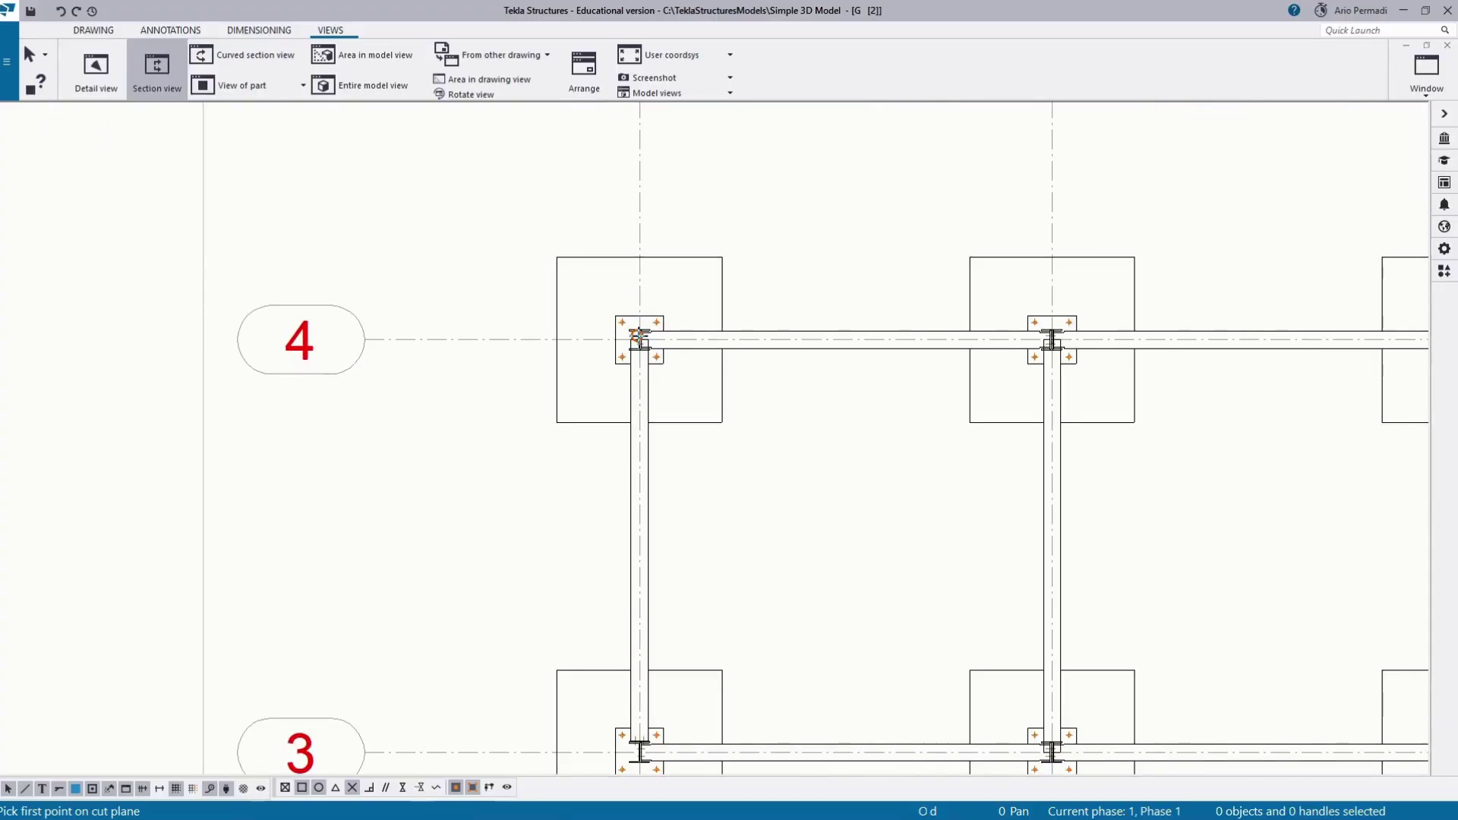
click(640, 339)
scroll(974, 342, down, 3)
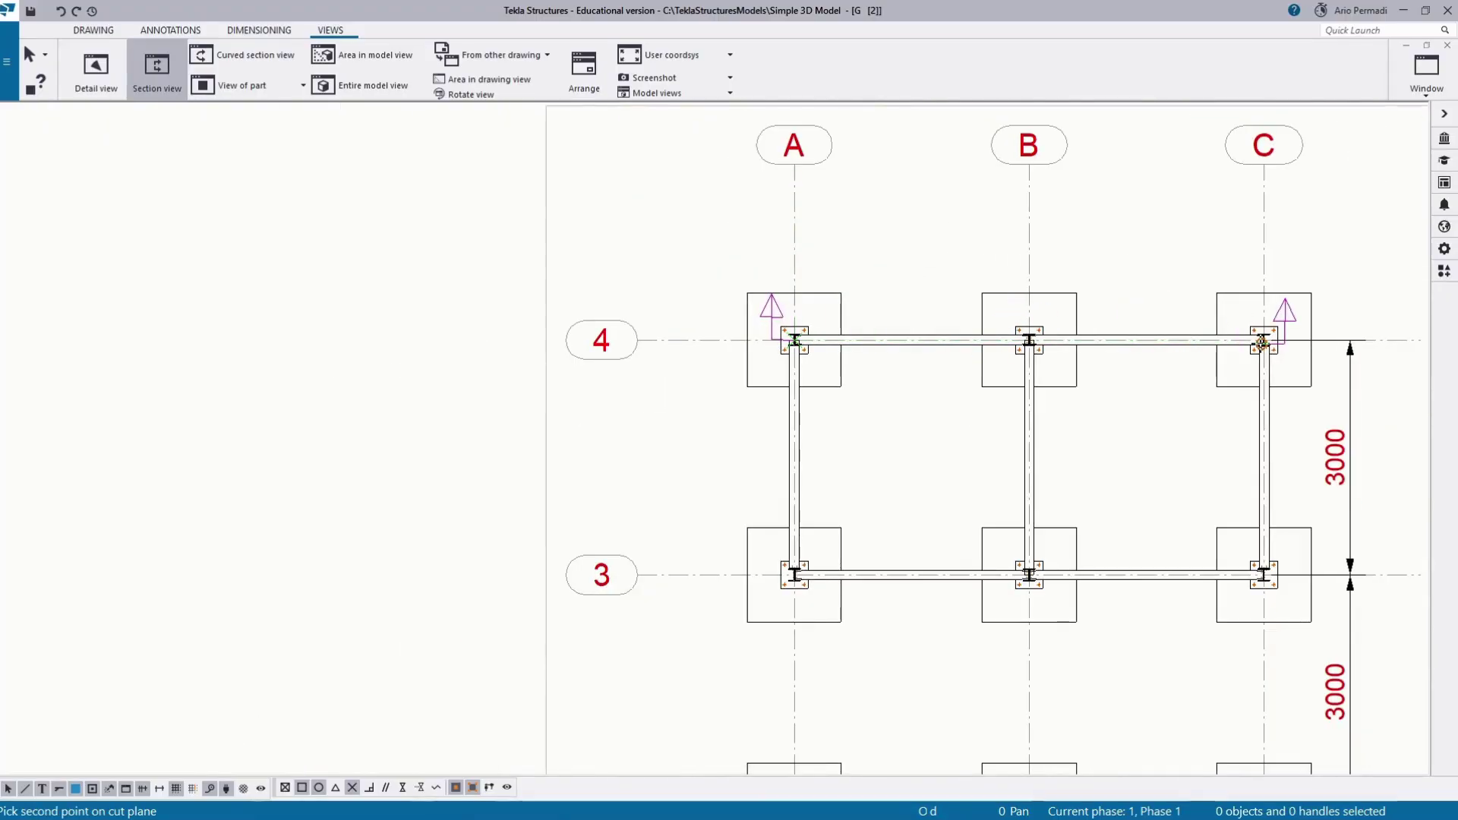
scroll(1262, 339, up, 2)
click(1261, 340)
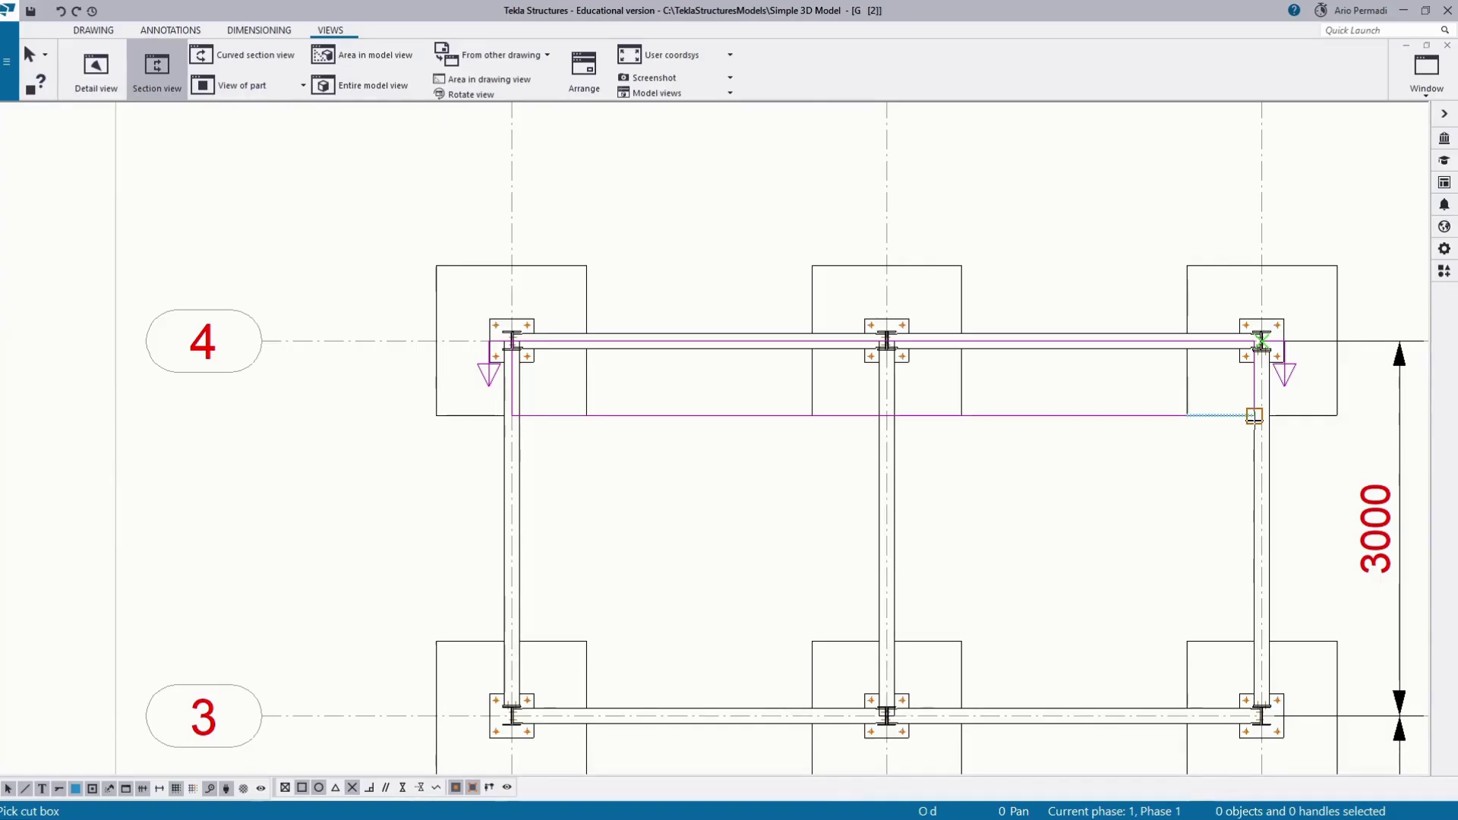
Step: Define the cut box from grid C to A, about 600 mm deep toward grid line 3, and place the section view below the plan, offset left
click(1254, 417)
scroll(907, 485, down, 3)
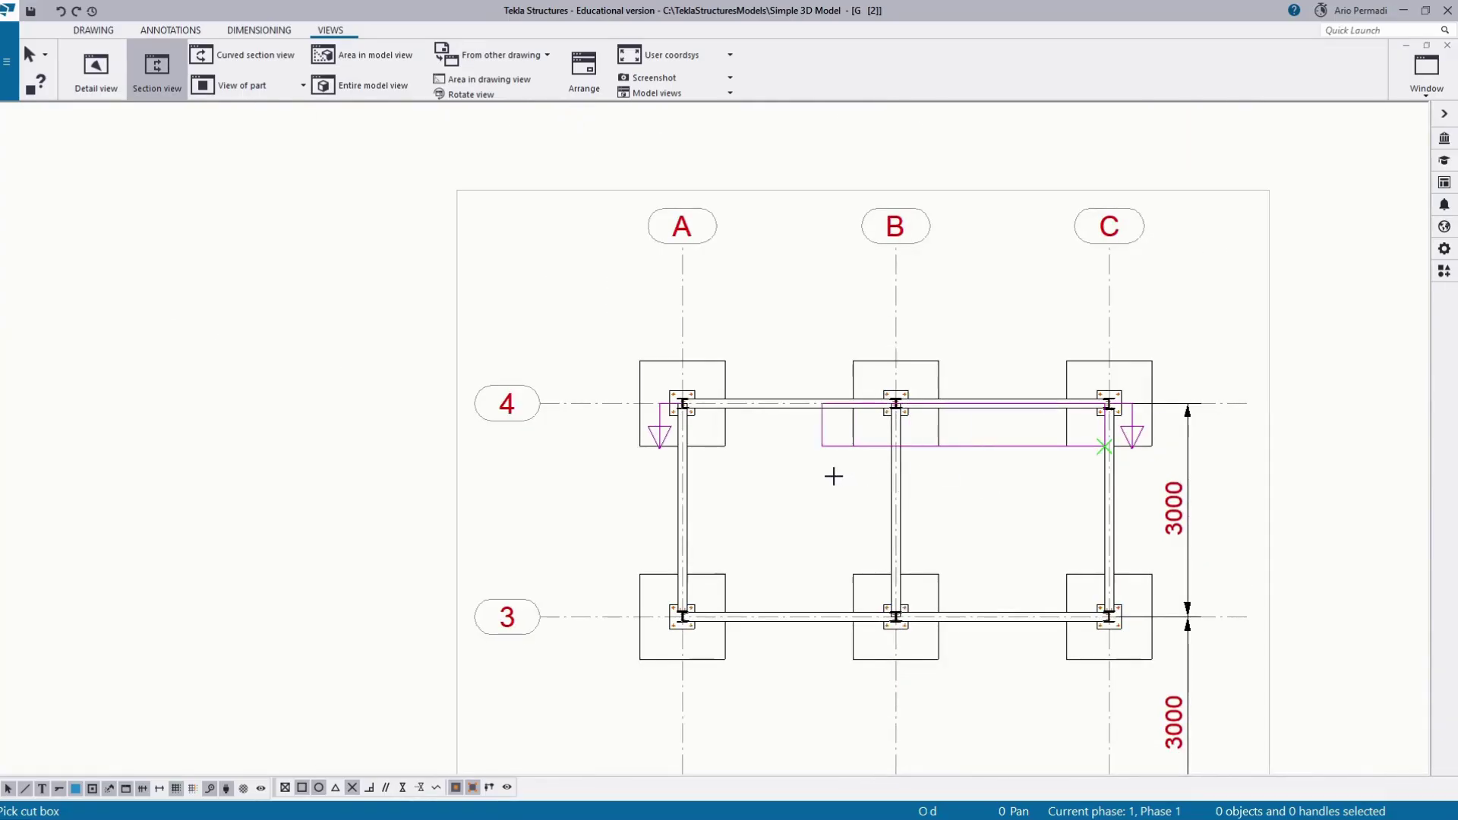
click(686, 447)
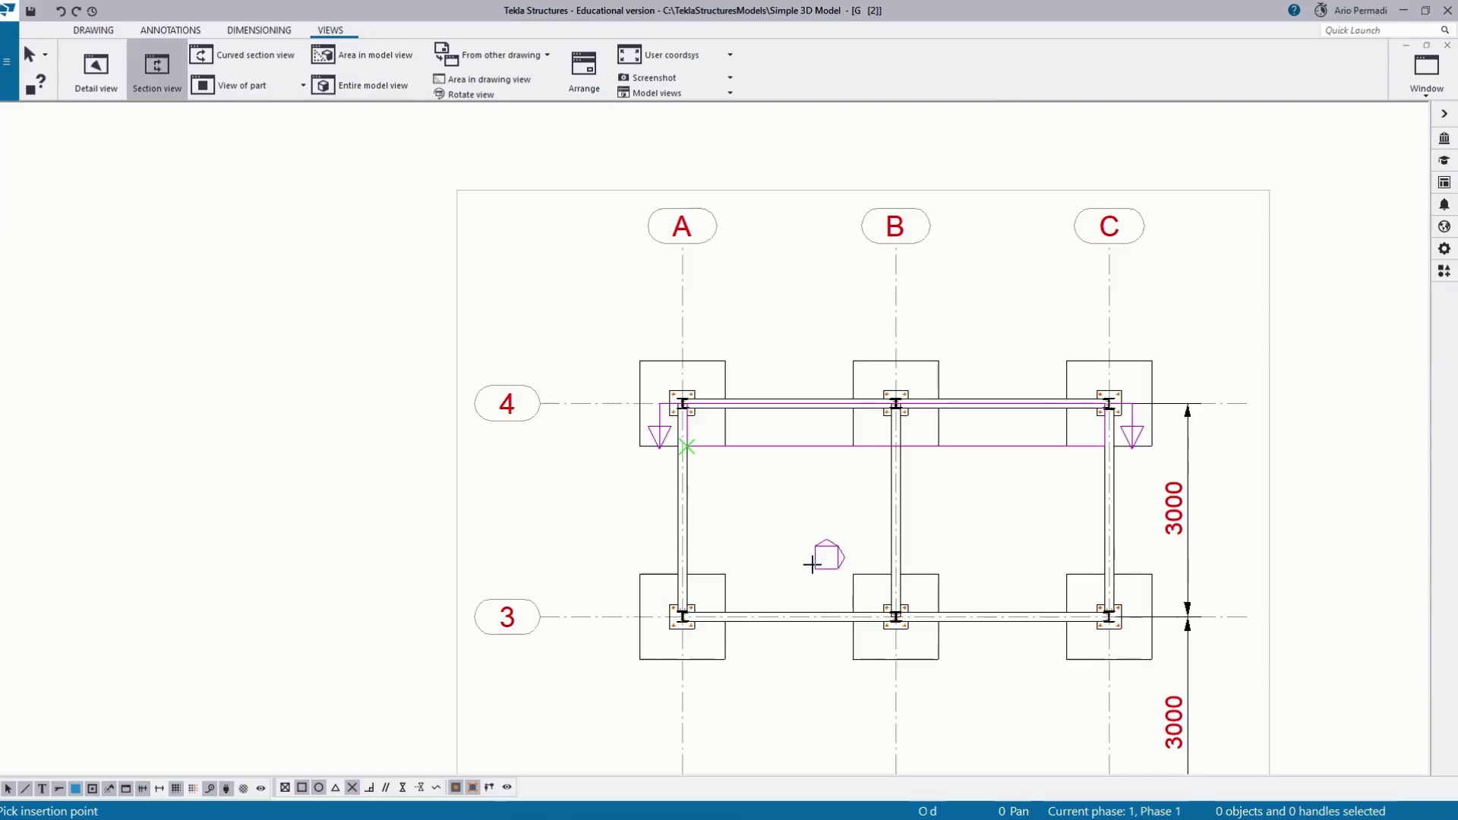
scroll(867, 474, down, 3)
scroll(826, 590, down, 5)
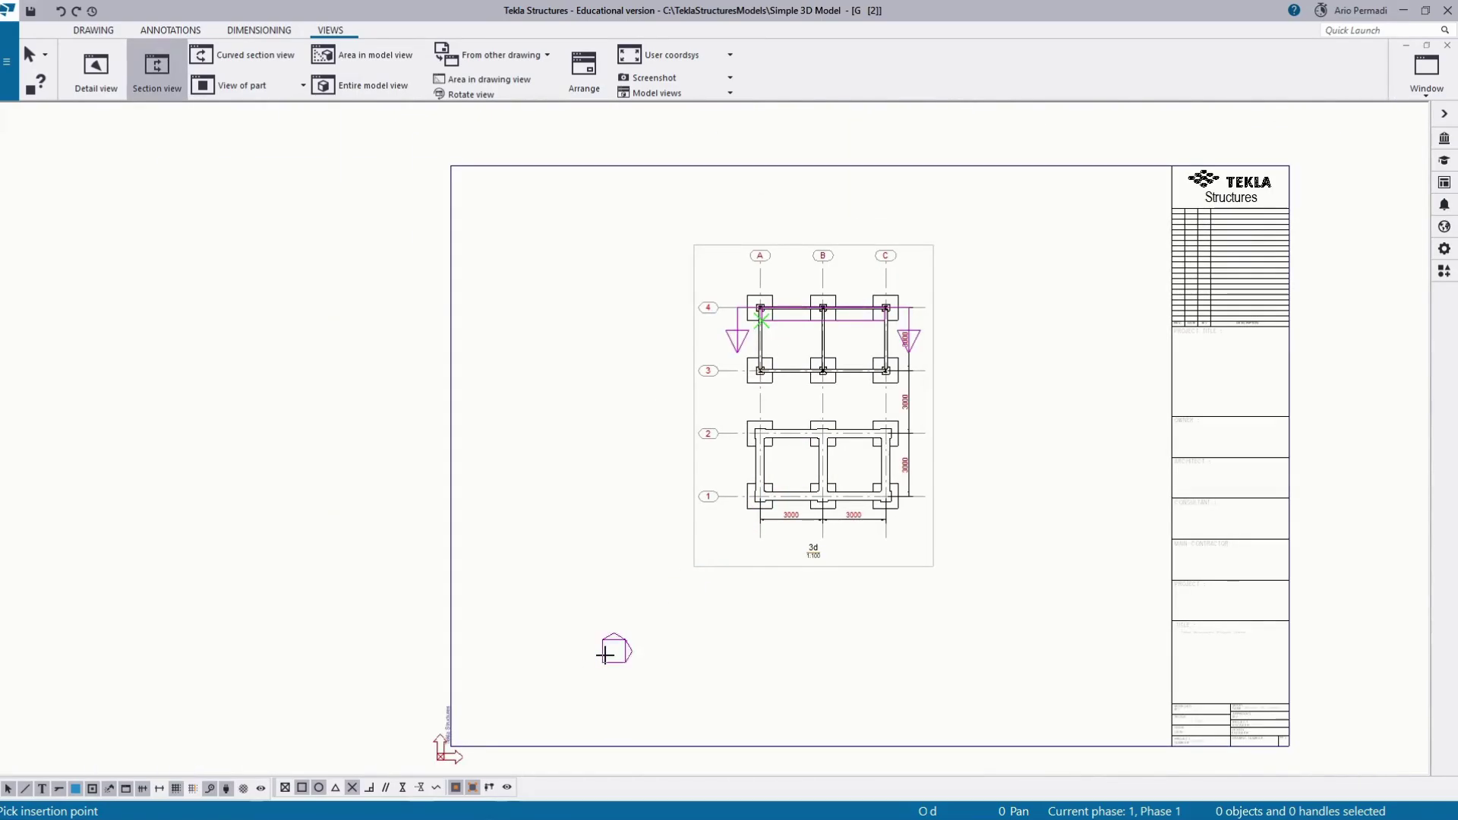
click(590, 652)
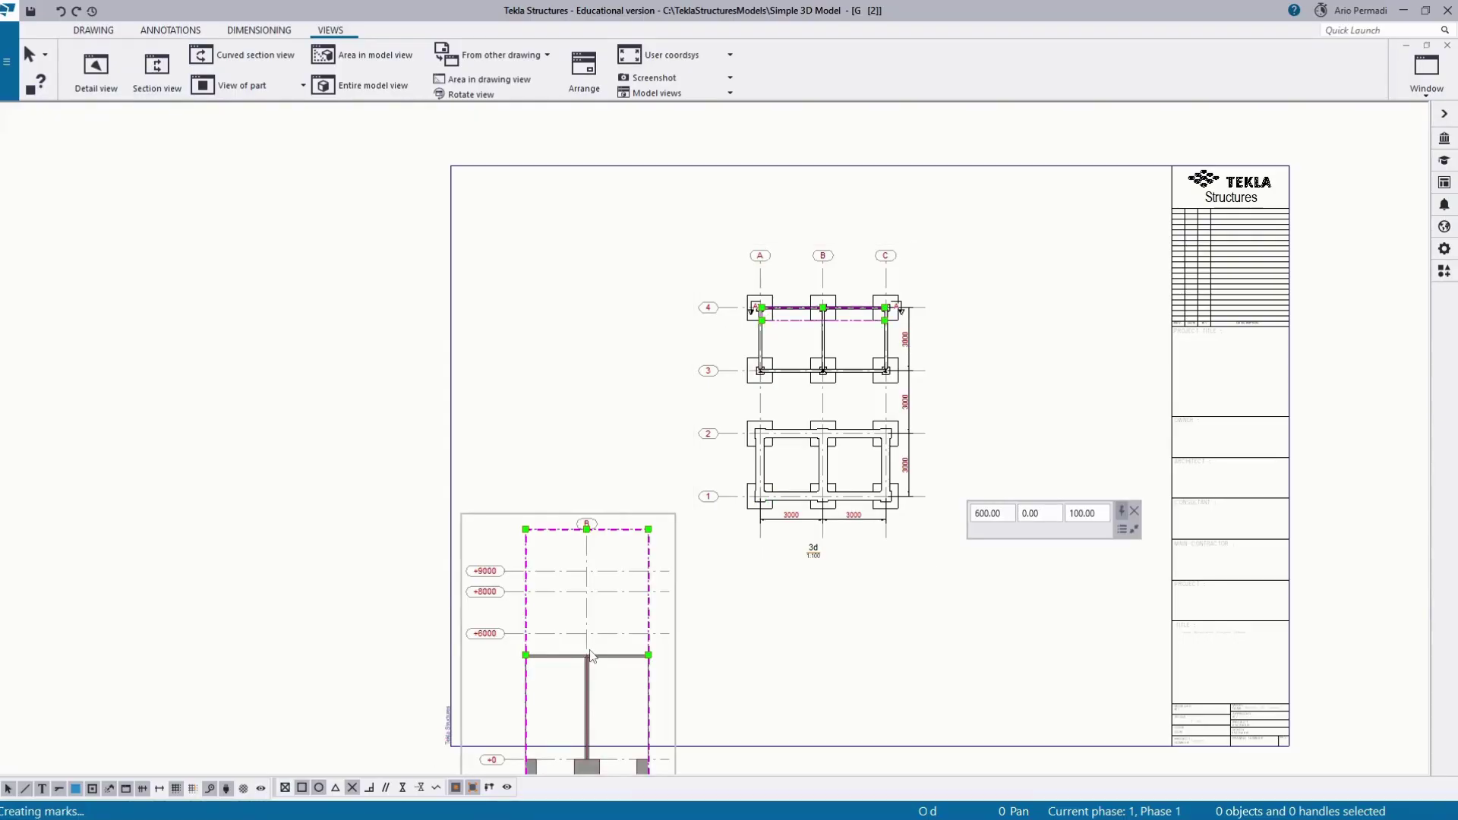
Step: Set the scale of section view A-A to 1/150 in its view properties
middle_drag(613, 629, 686, 461)
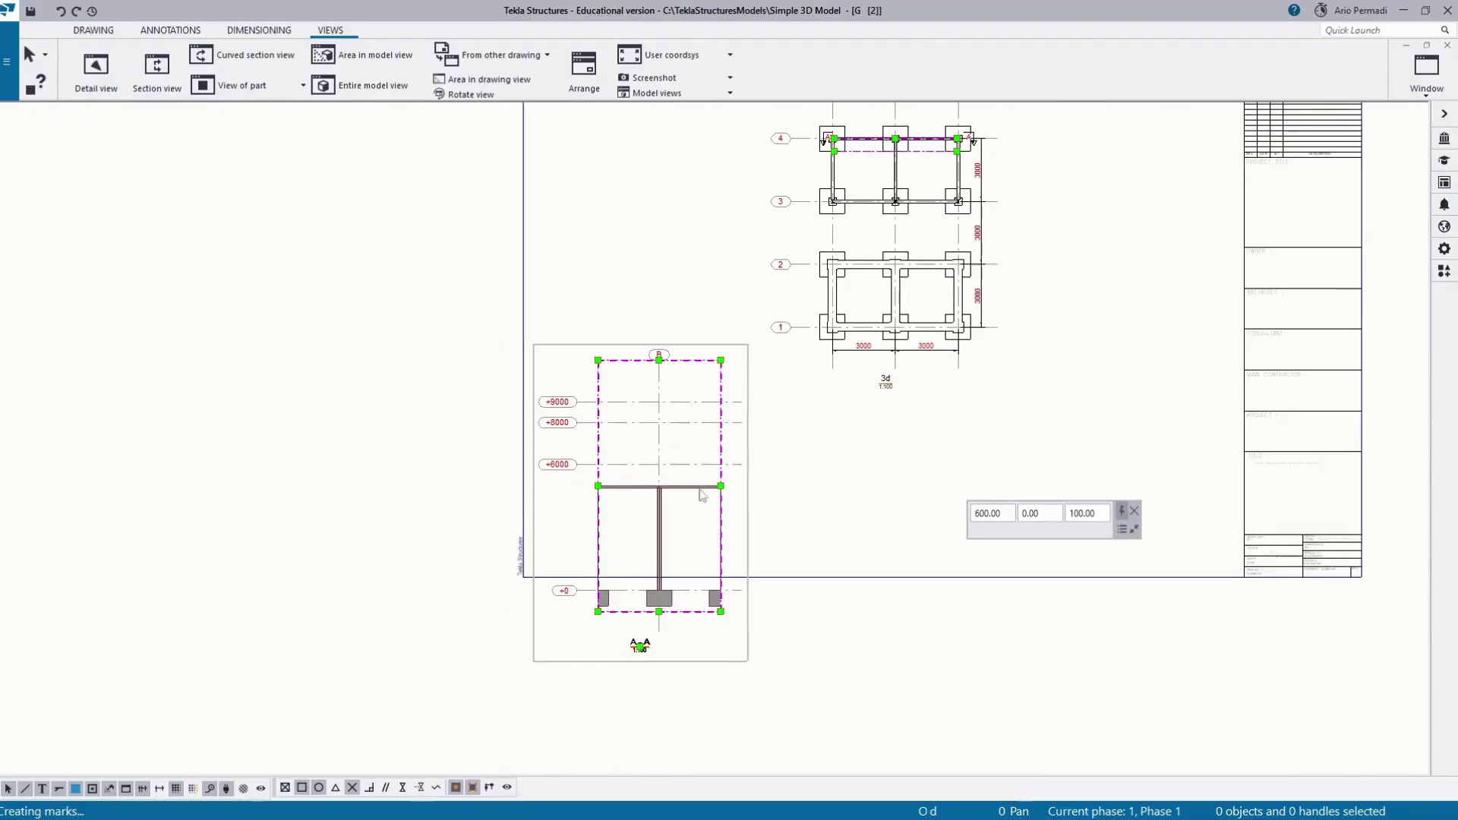
scroll(668, 505, up, 3)
scroll(759, 530, down, 3)
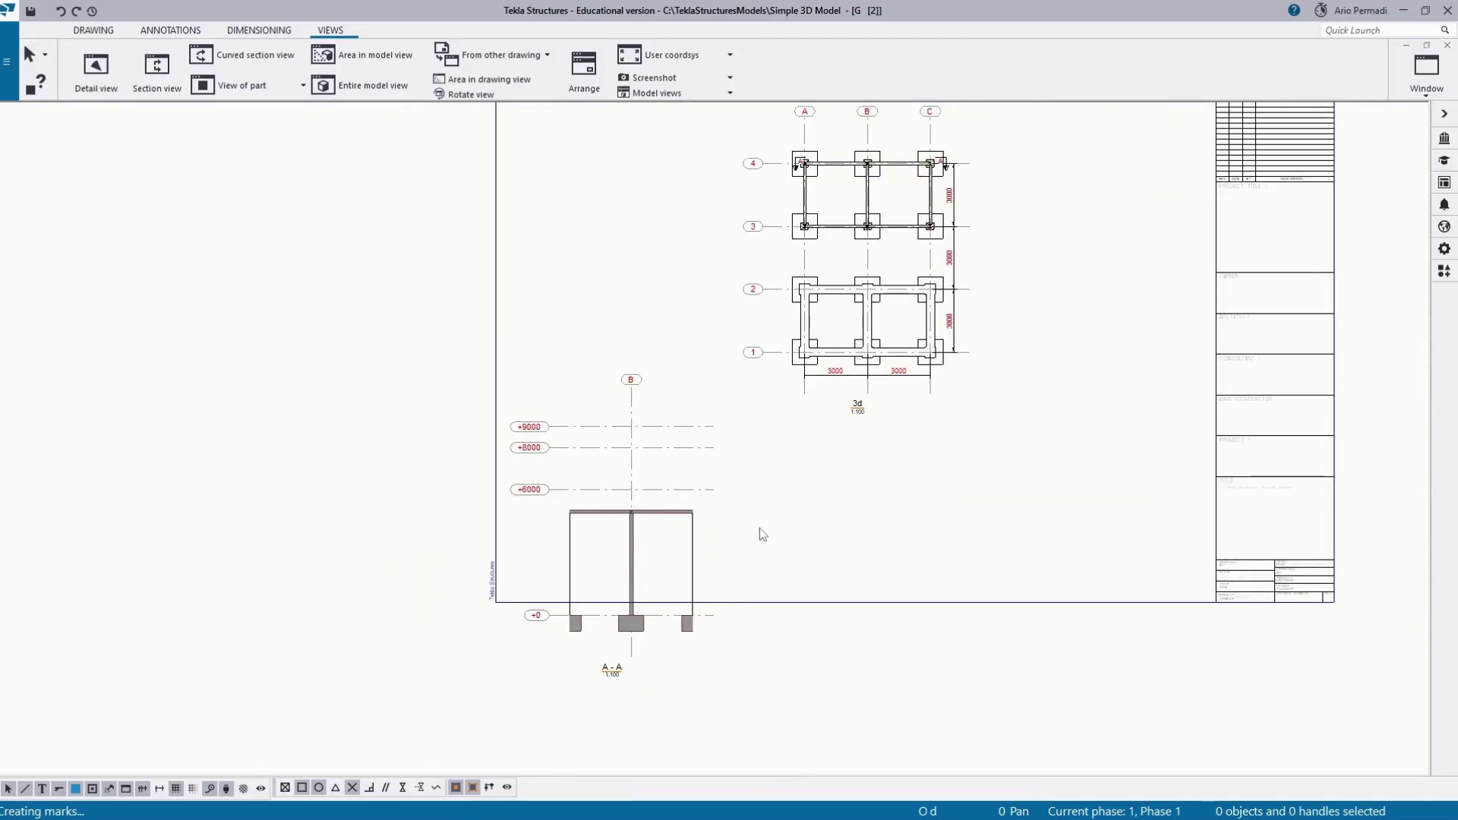
click(631, 586)
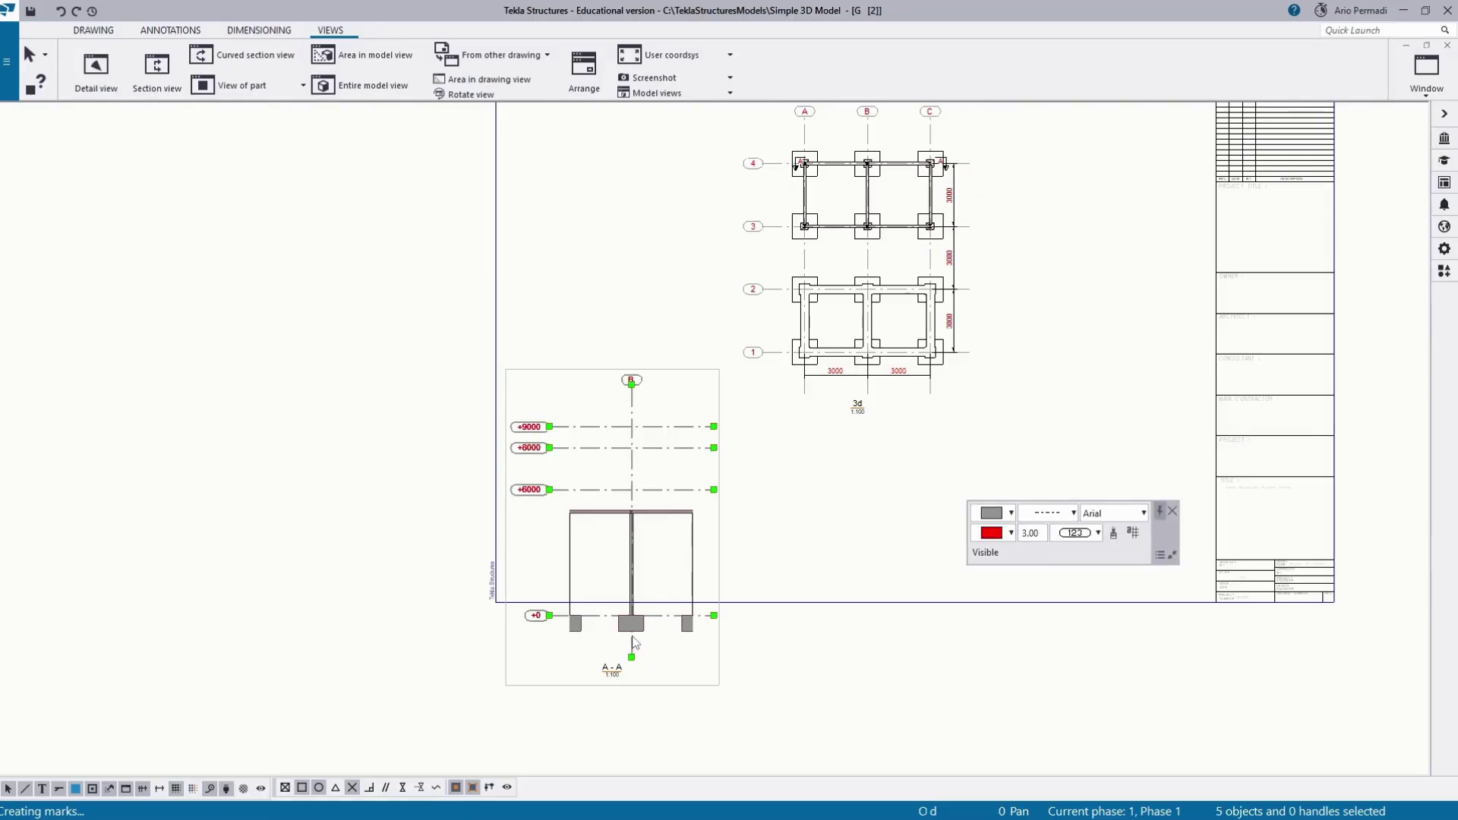
click(720, 674)
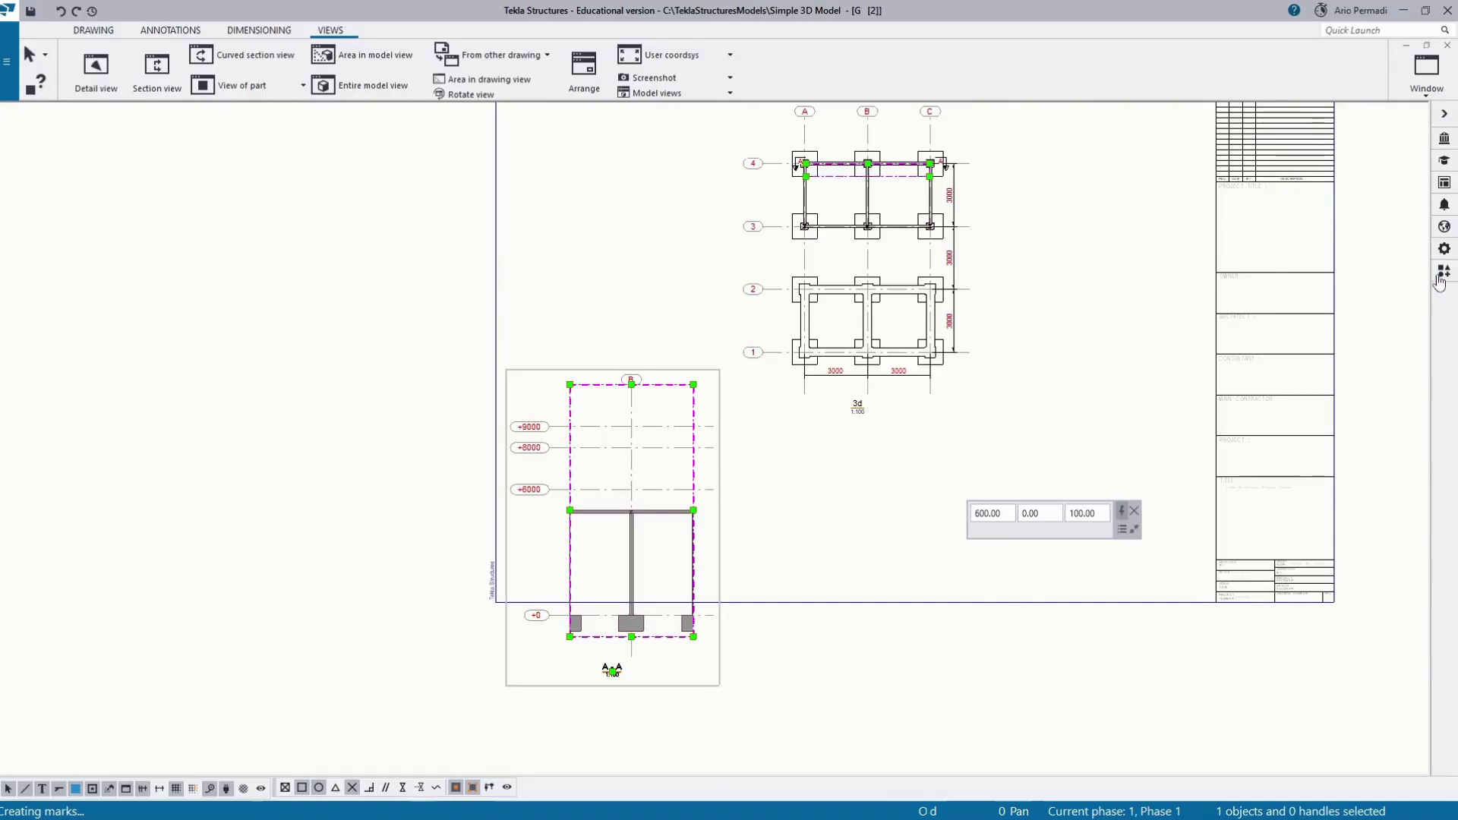
click(1444, 248)
click(1292, 200)
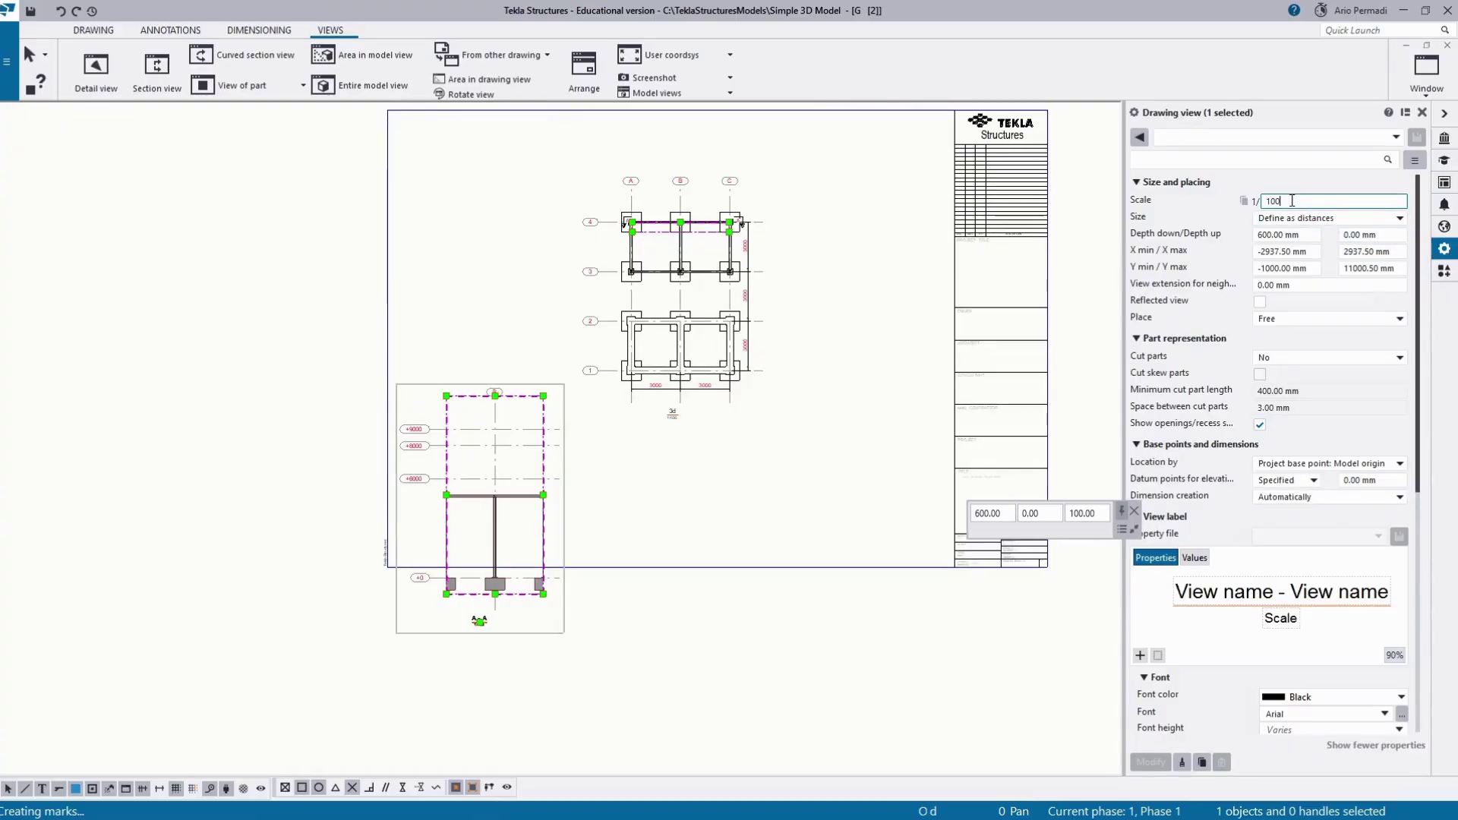
key(BackSpace)
key(BackSpace)
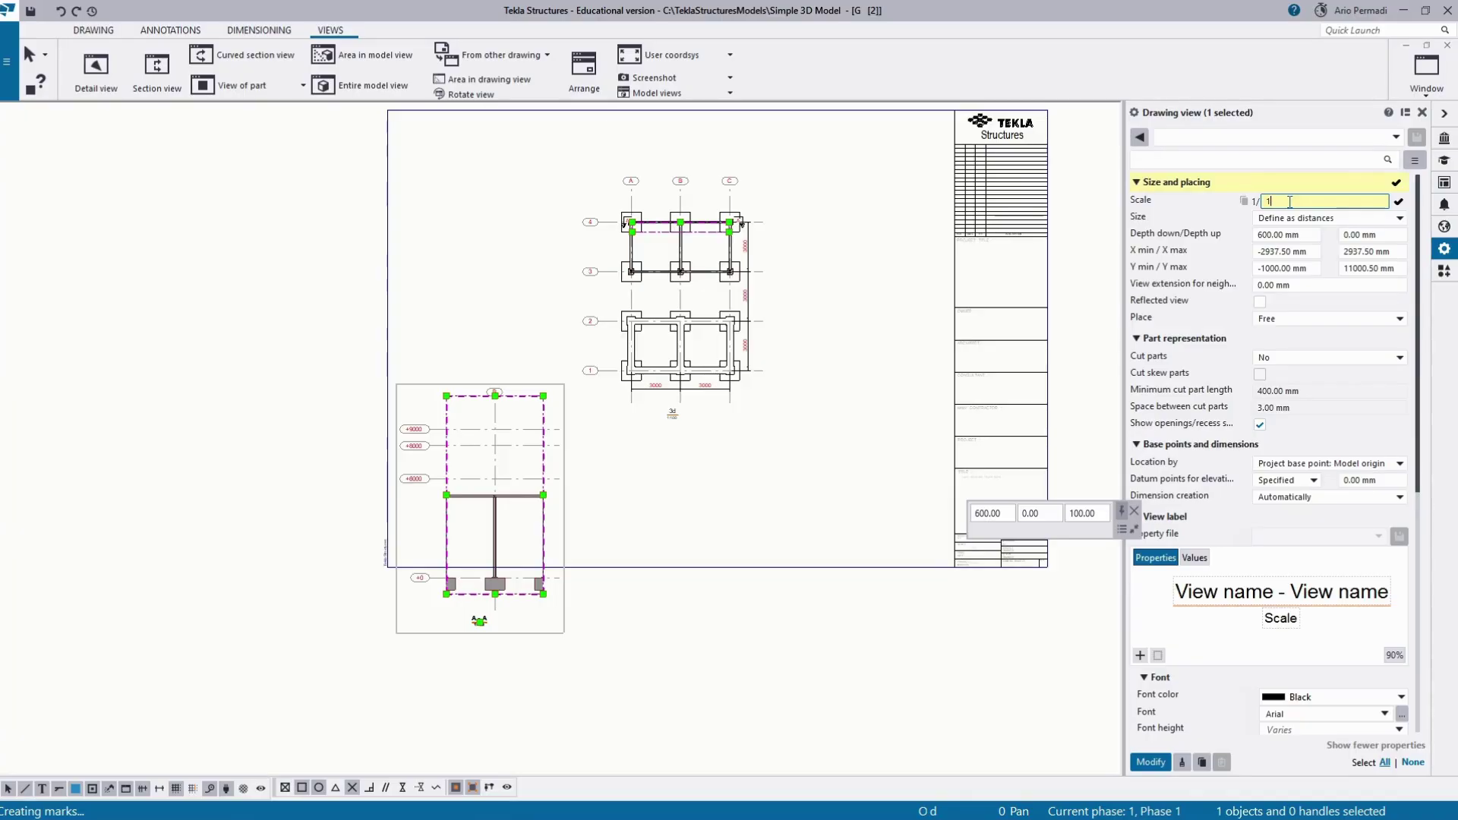
key(Return)
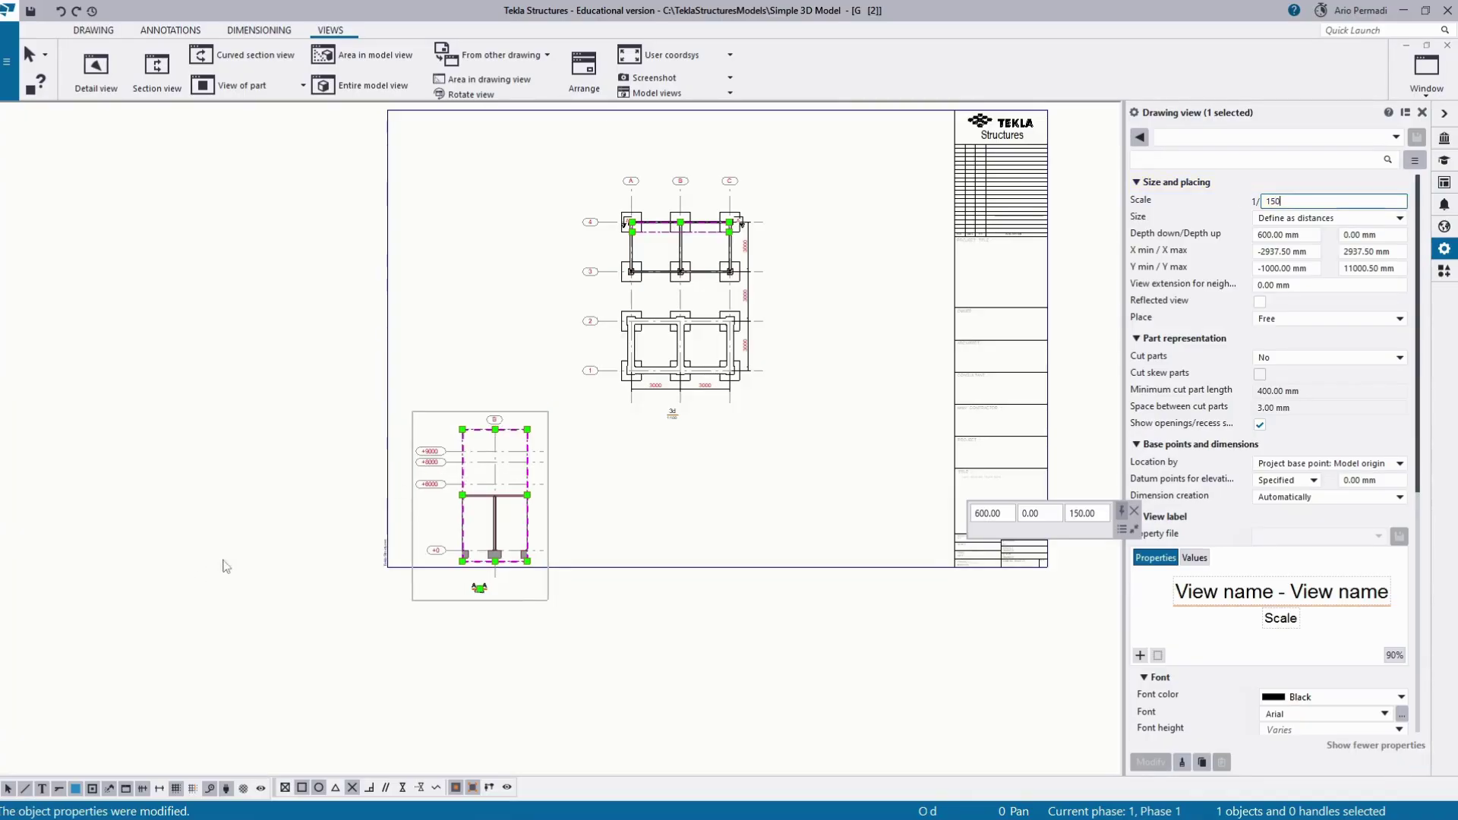
Step: Move section view A-A up so it fits inside the sheet frame, and set its scale to 1/200
drag(548, 484, 560, 454)
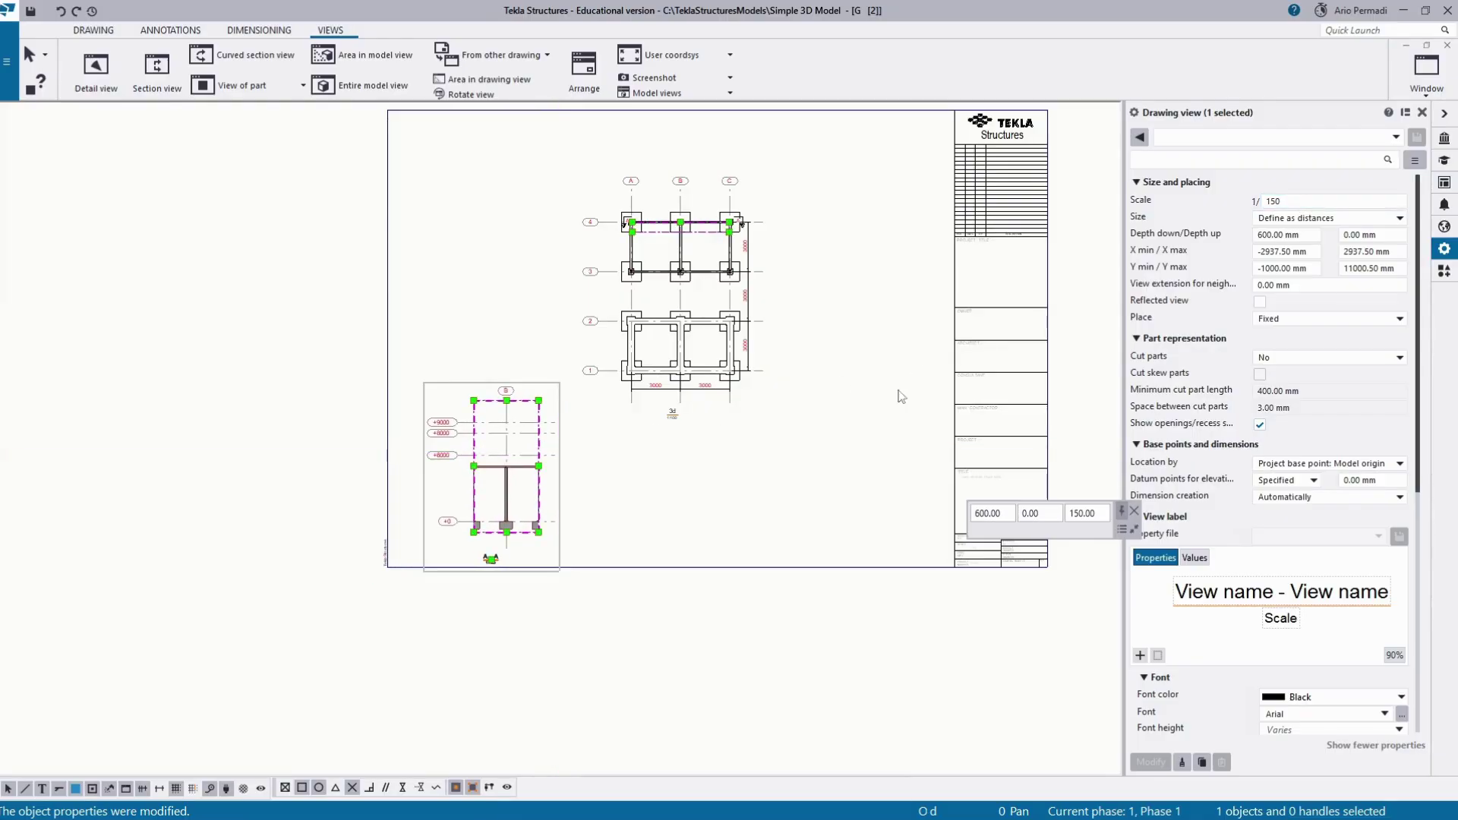
double_click(1315, 202)
text(200)
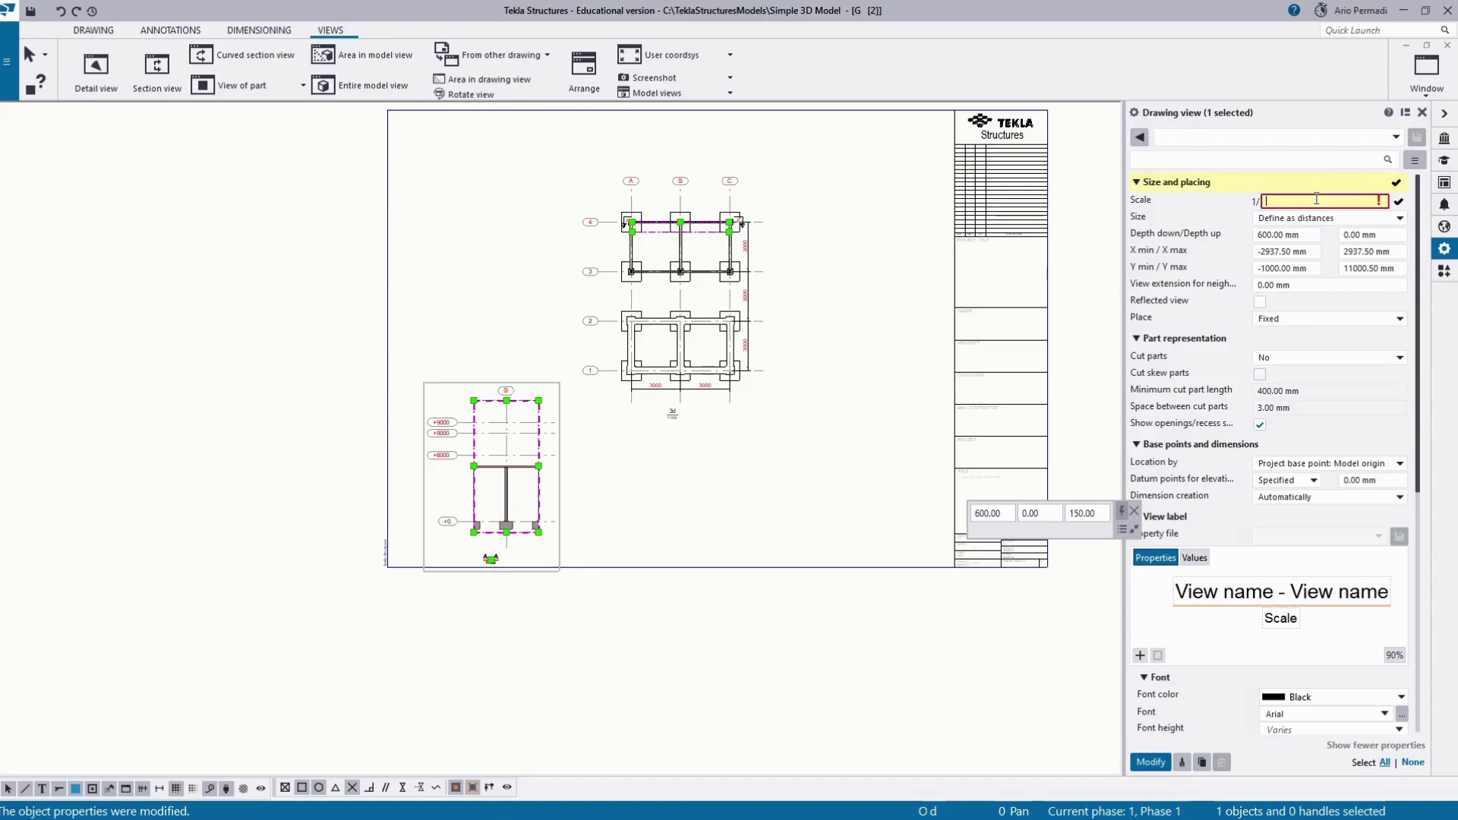
key(Return)
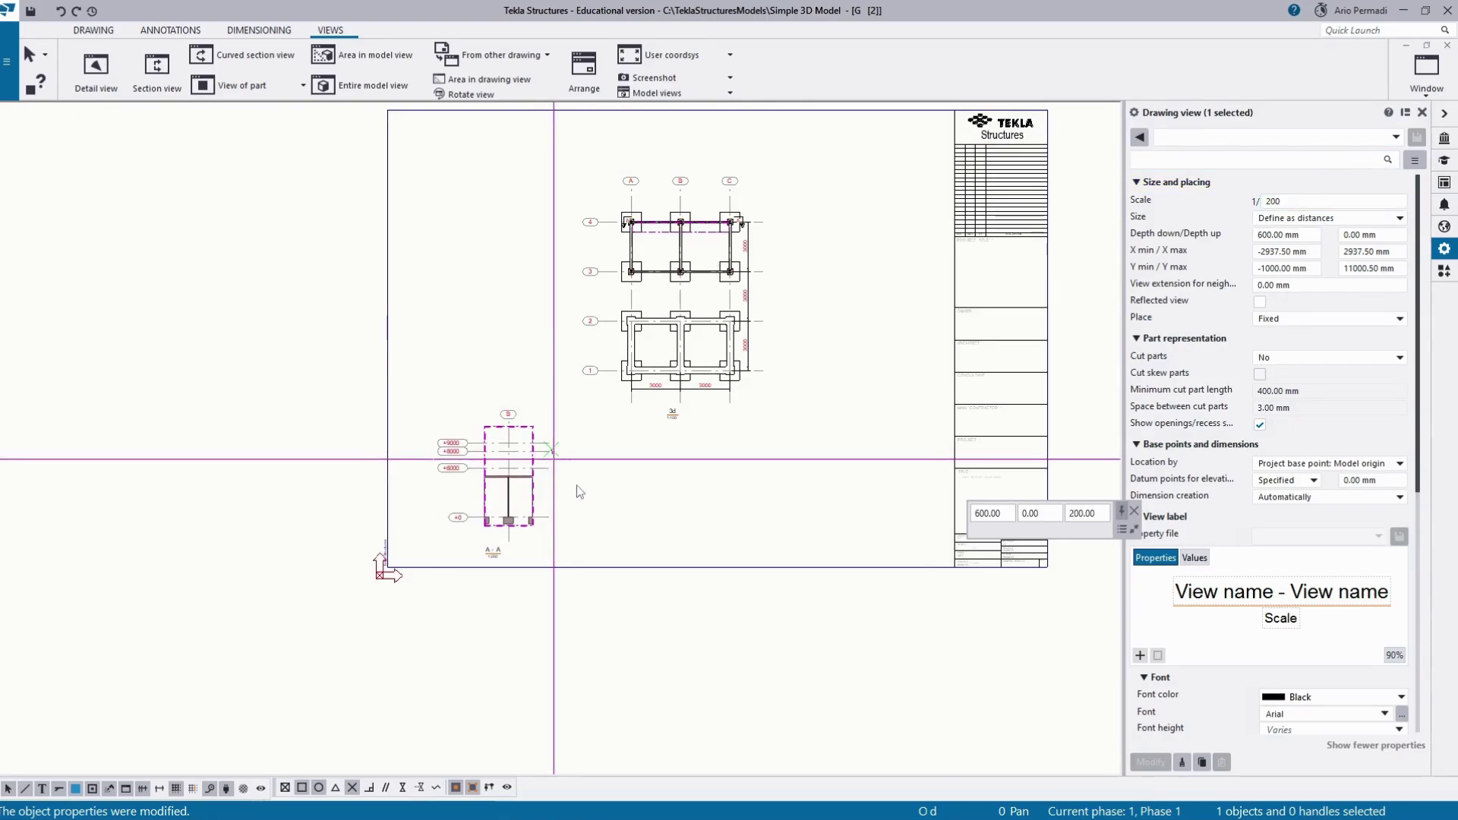
Step: Adjust section view A-A's boundary slightly to X min about -2935 mm and X max about 2943 mm
click(607, 655)
scroll(552, 474, up, 3)
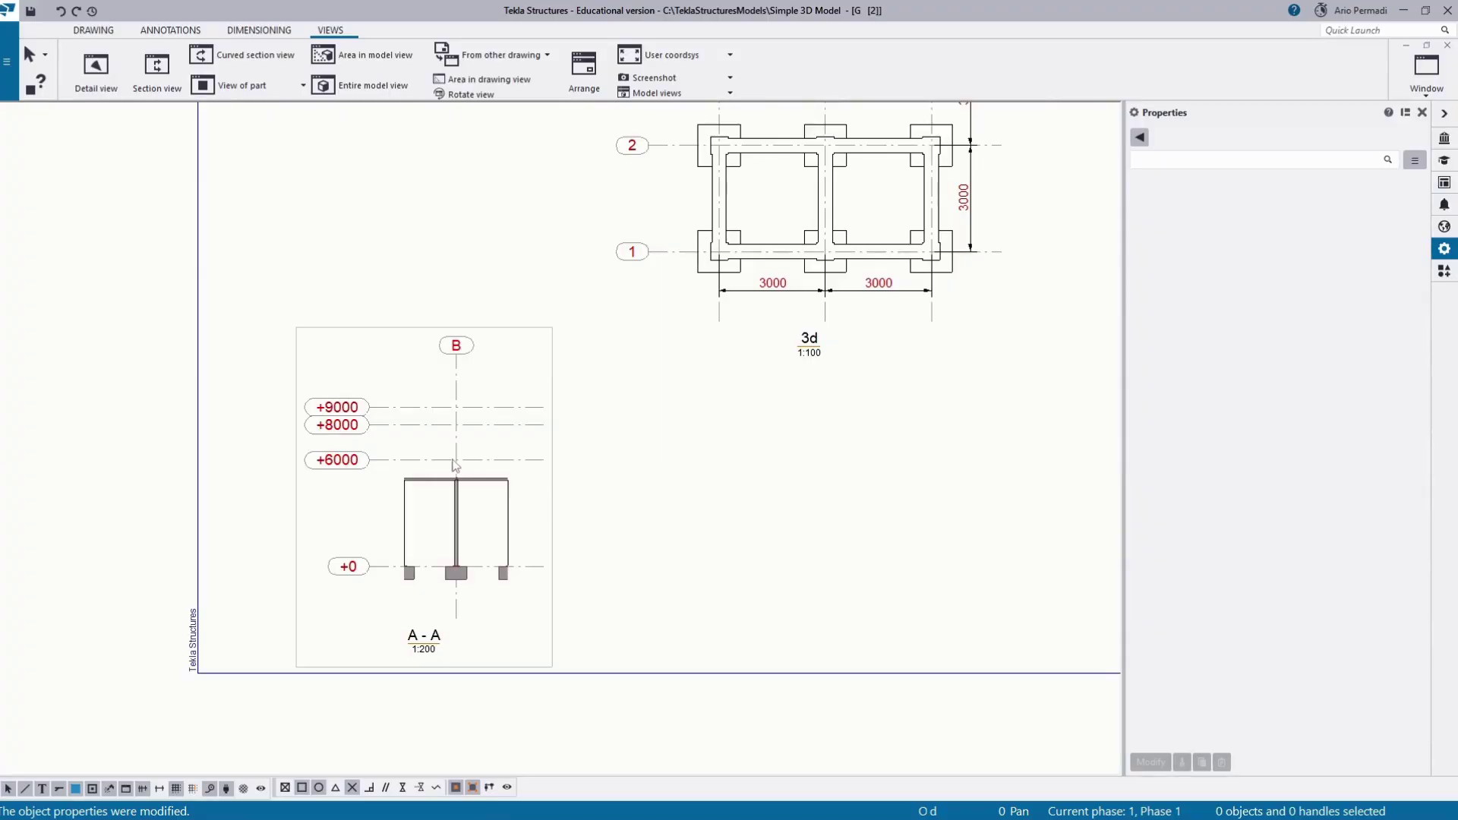
click(552, 419)
scroll(501, 486, up, 5)
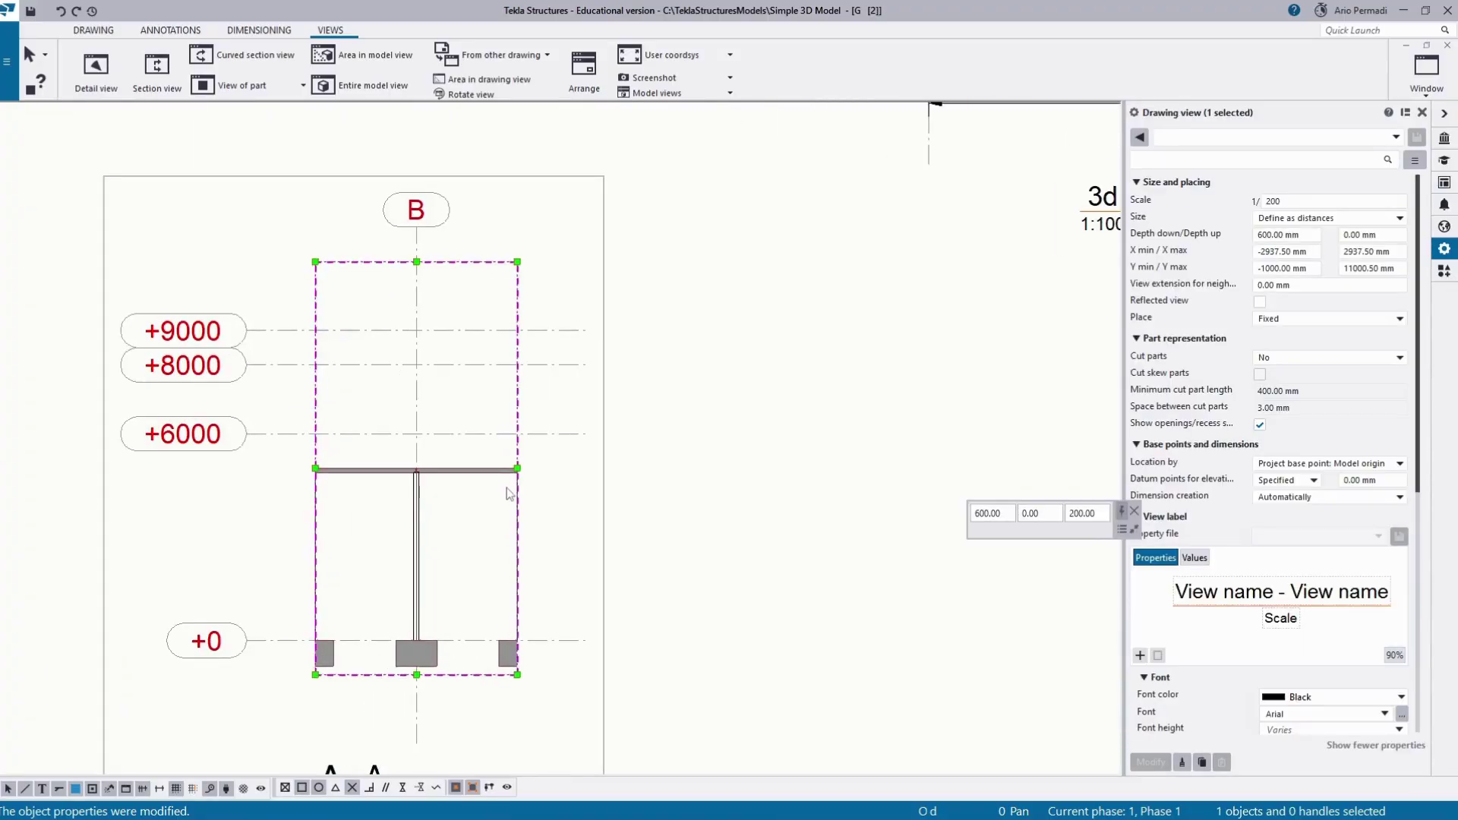
scroll(514, 480, down, 2)
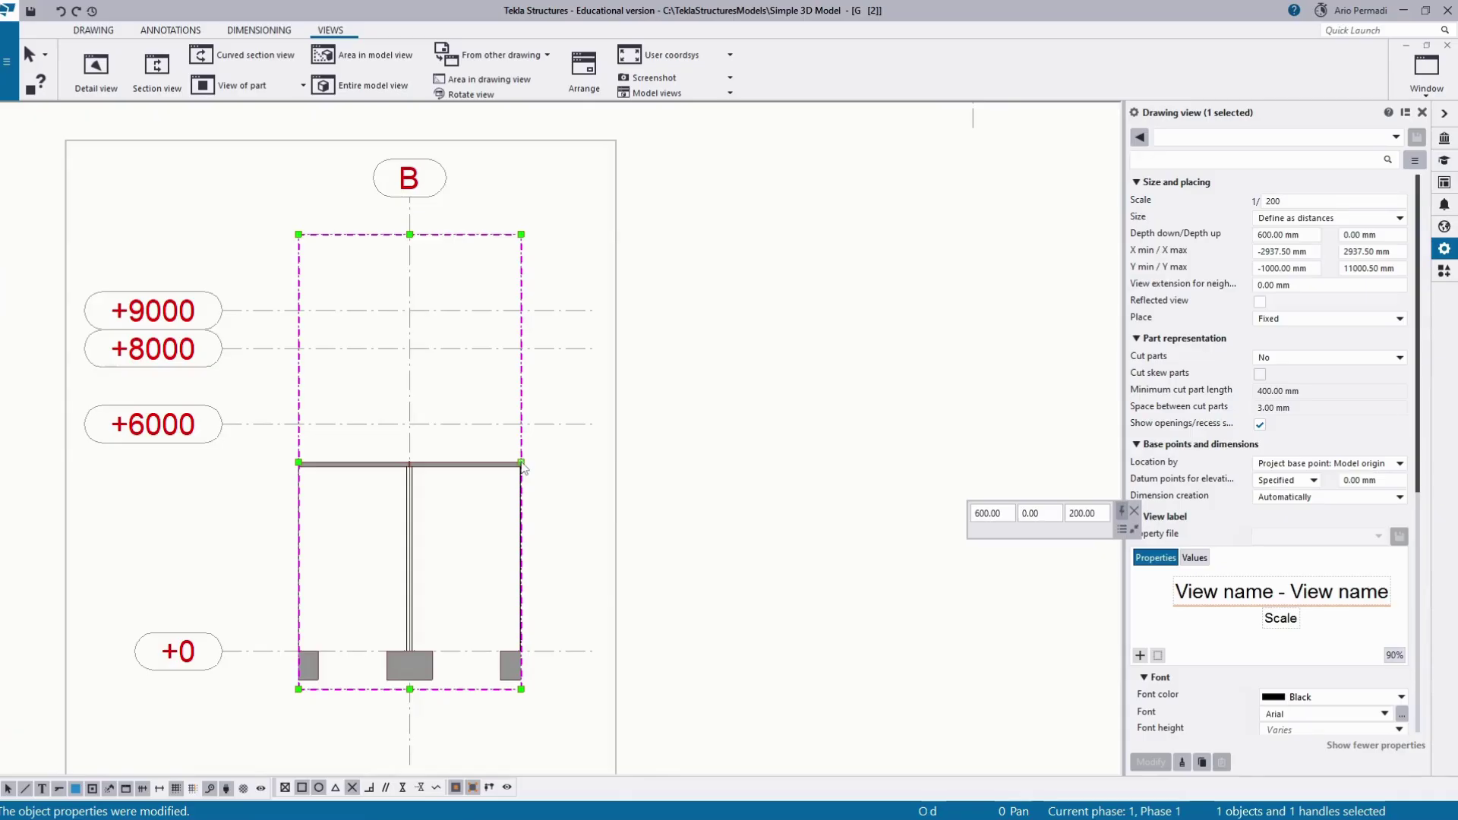
mouse_move(523, 469)
mouse_down()
mouse_move(529, 483)
mouse_move(522, 469)
mouse_up()
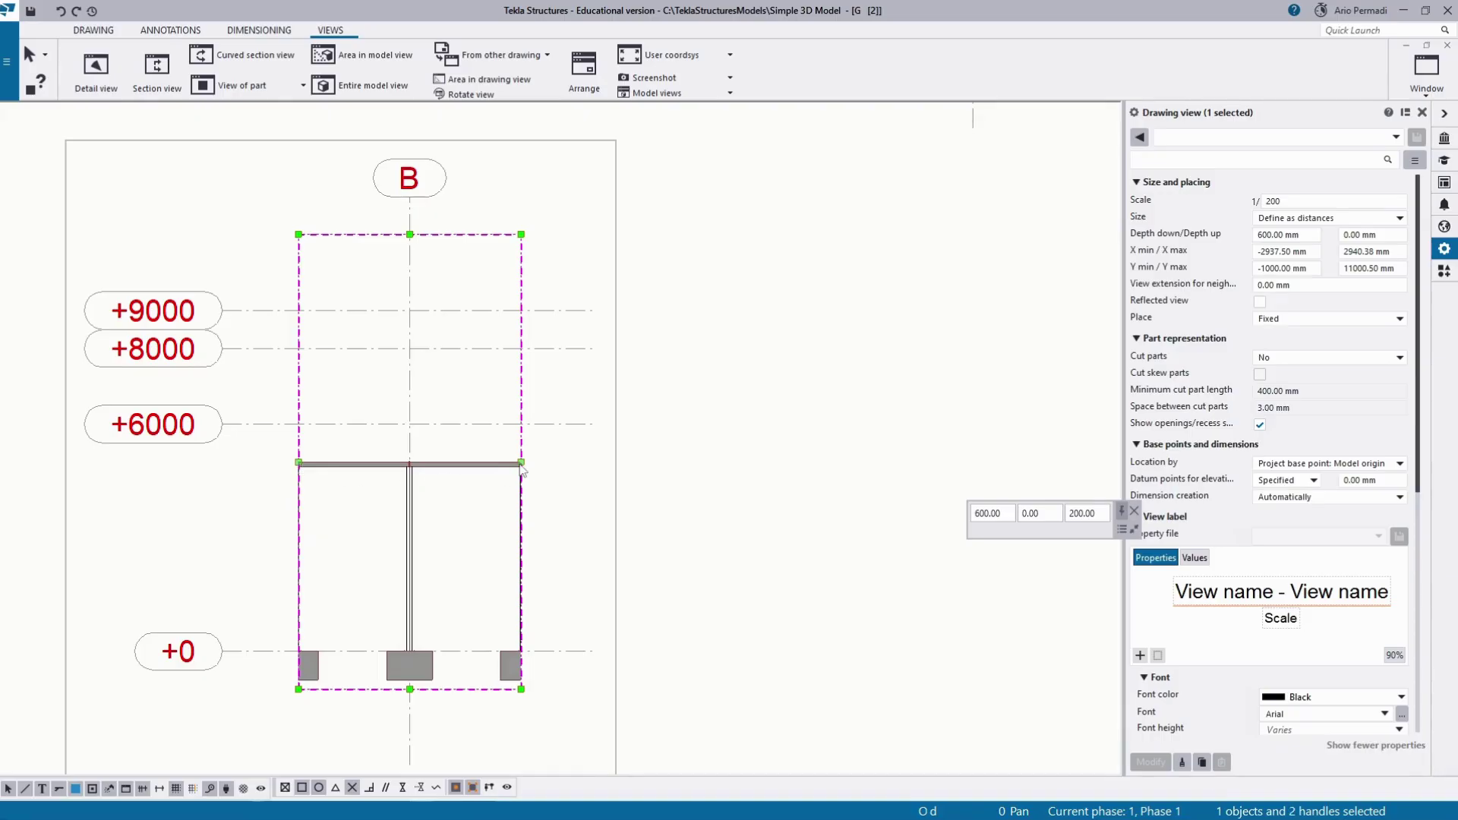
drag(523, 468, 522, 467)
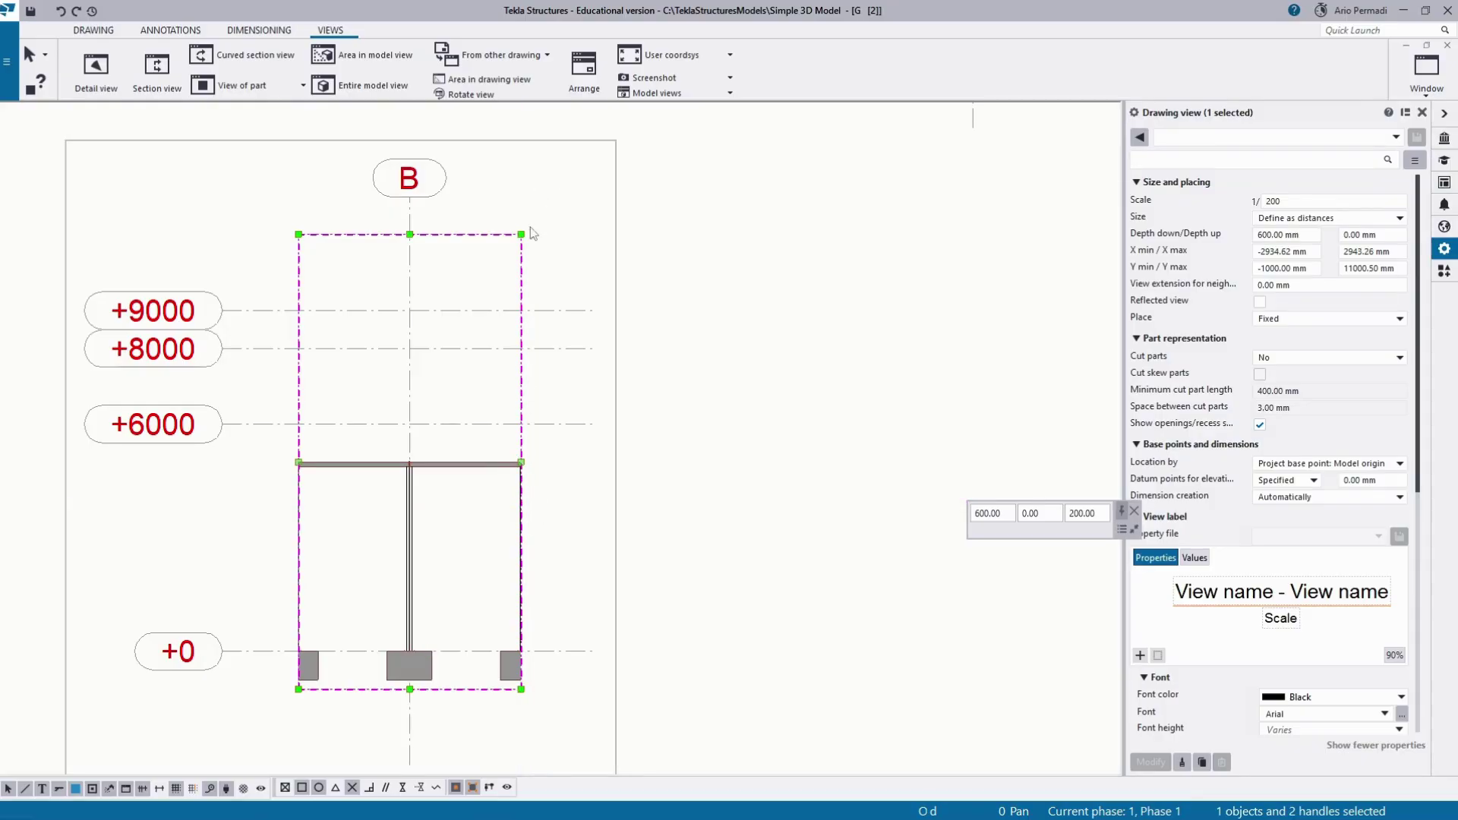
click(553, 232)
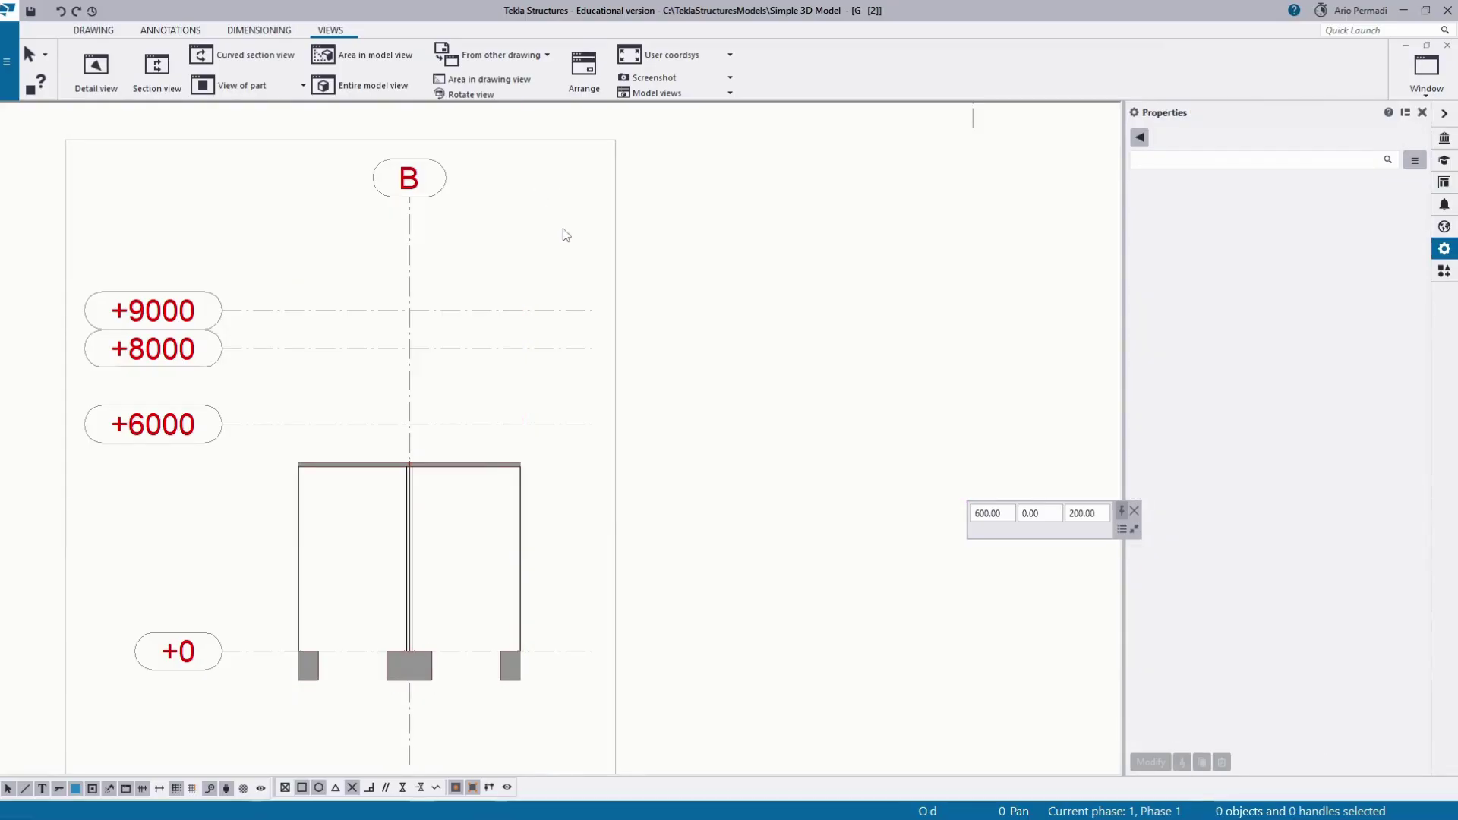
click(523, 469)
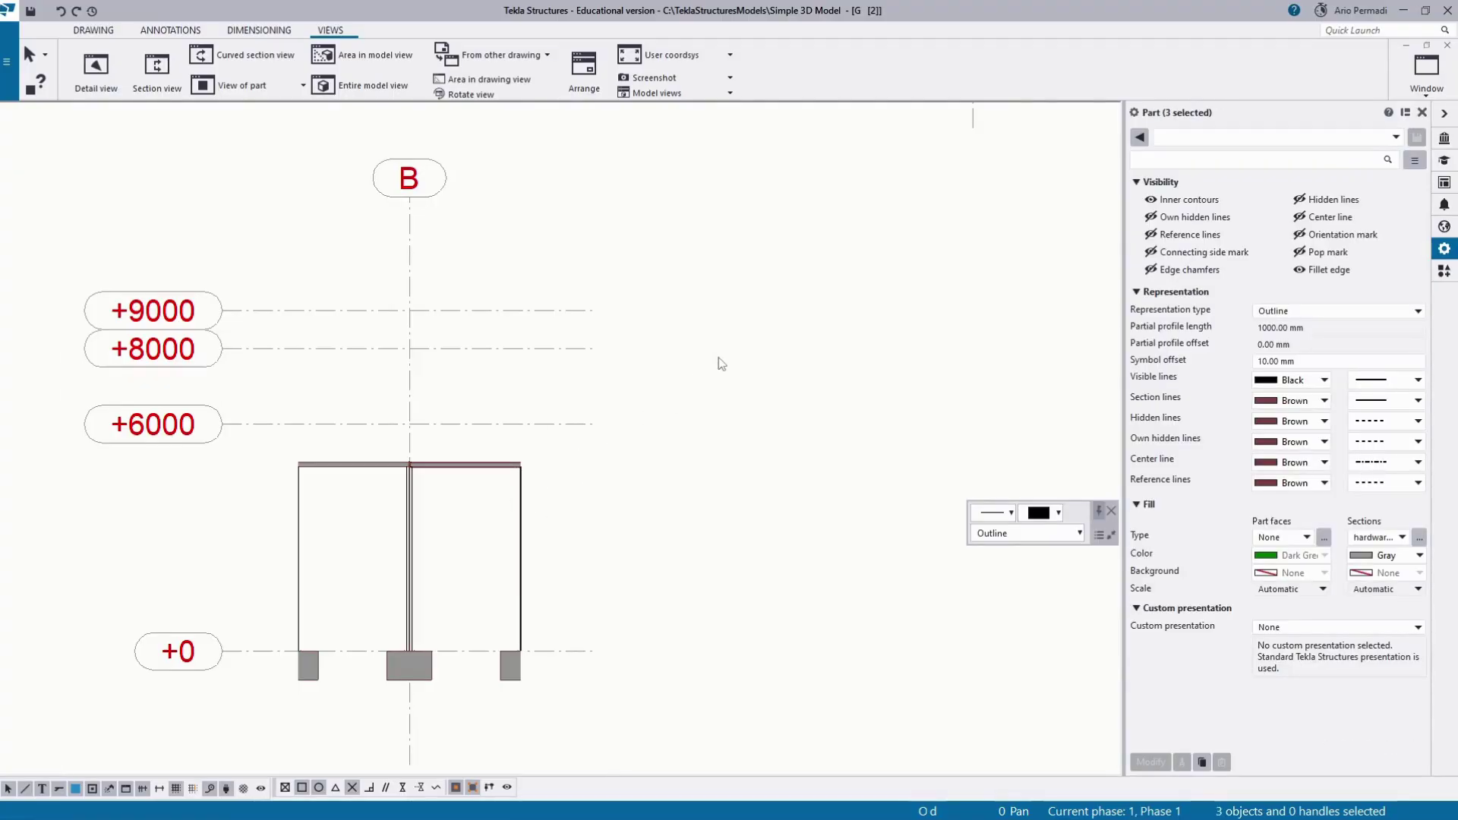
Step: Try pulling section view A-A's upper corner upward, shifting the view slightly, and dismiss the view dialog
scroll(733, 335, down, 3)
click(437, 602)
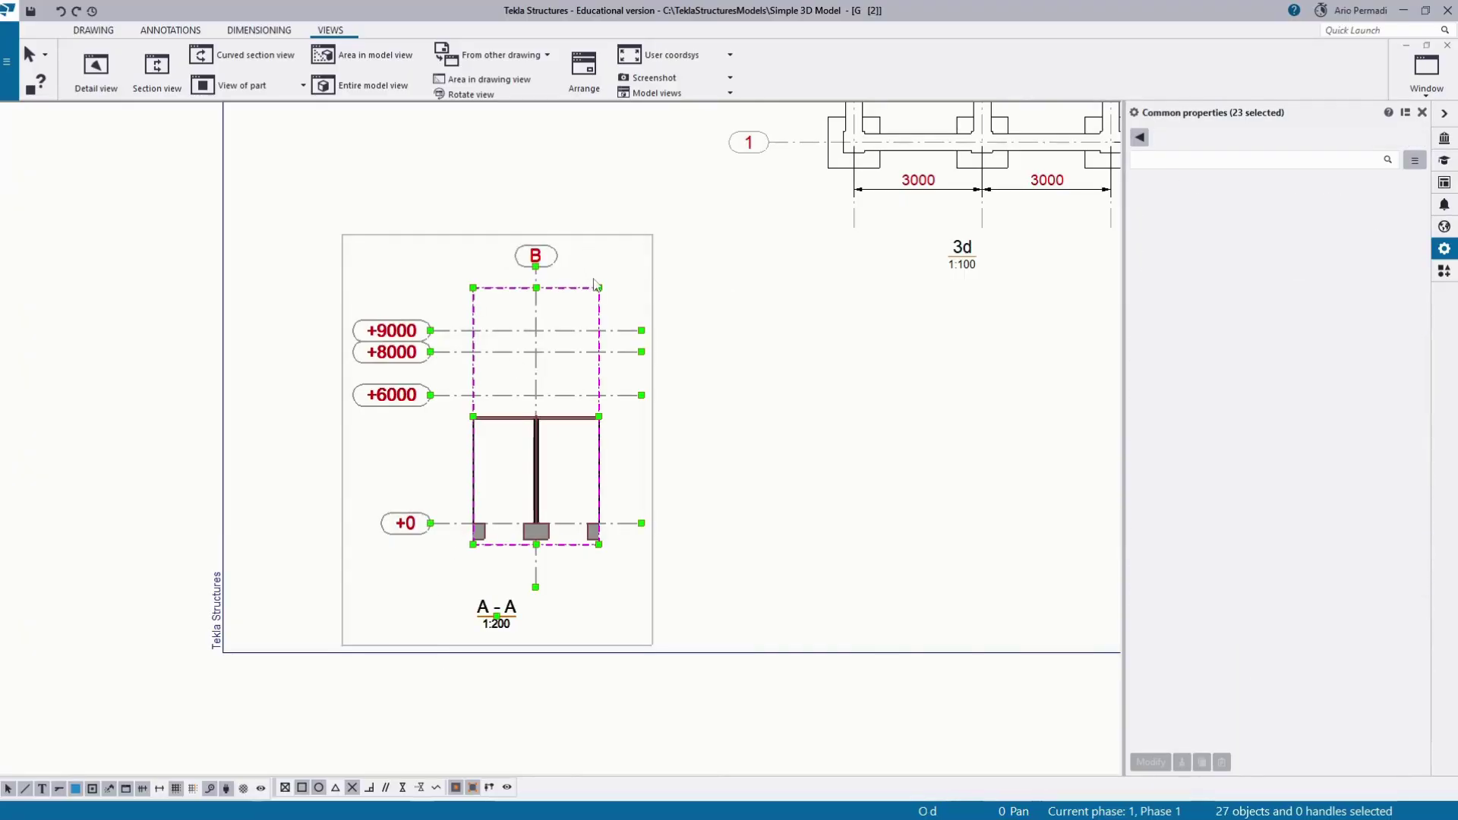
mouse_move(599, 288)
mouse_down()
mouse_move(598, 300)
mouse_move(601, 273)
mouse_up()
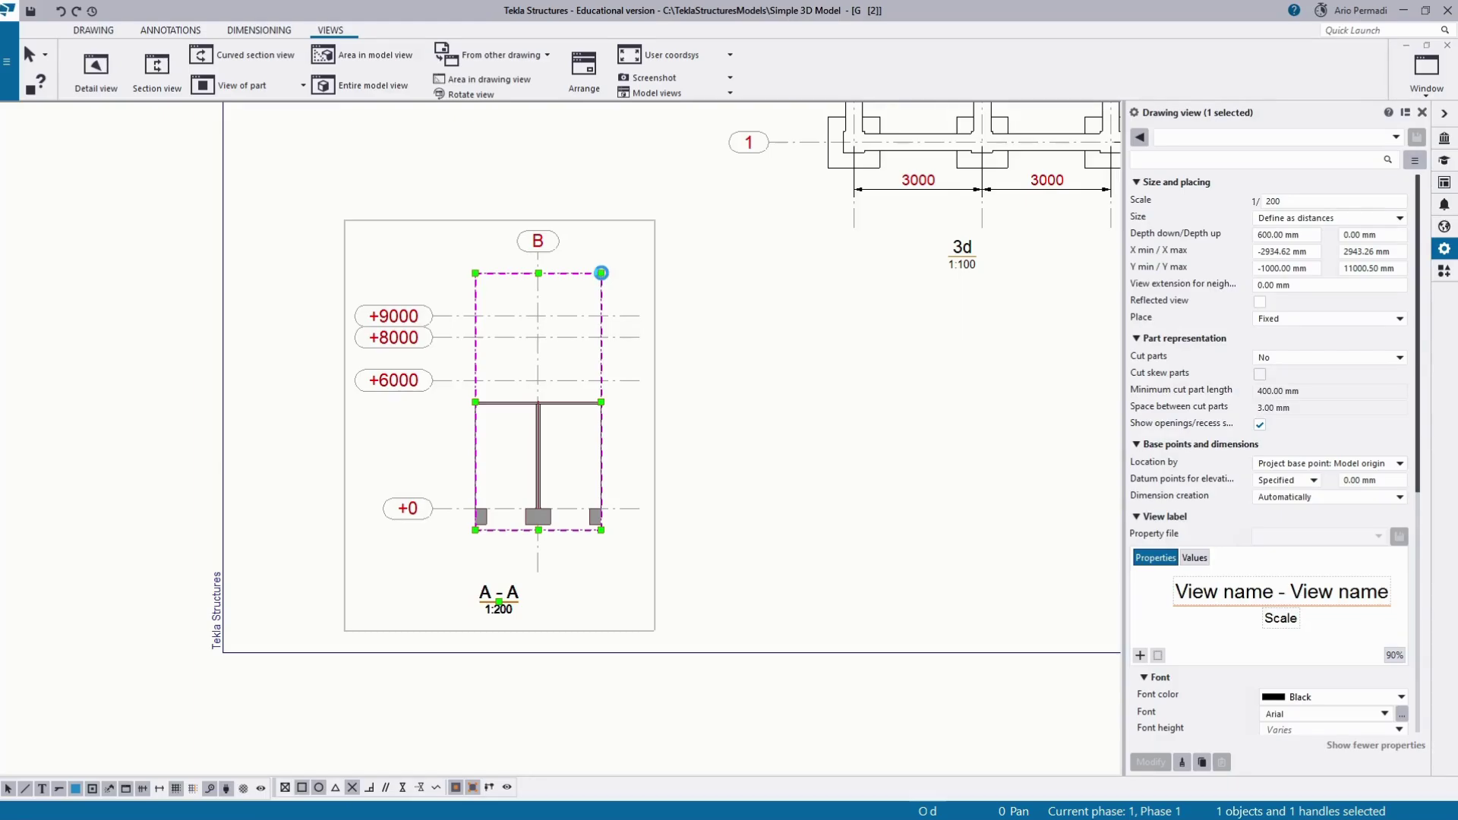
double_click(601, 272)
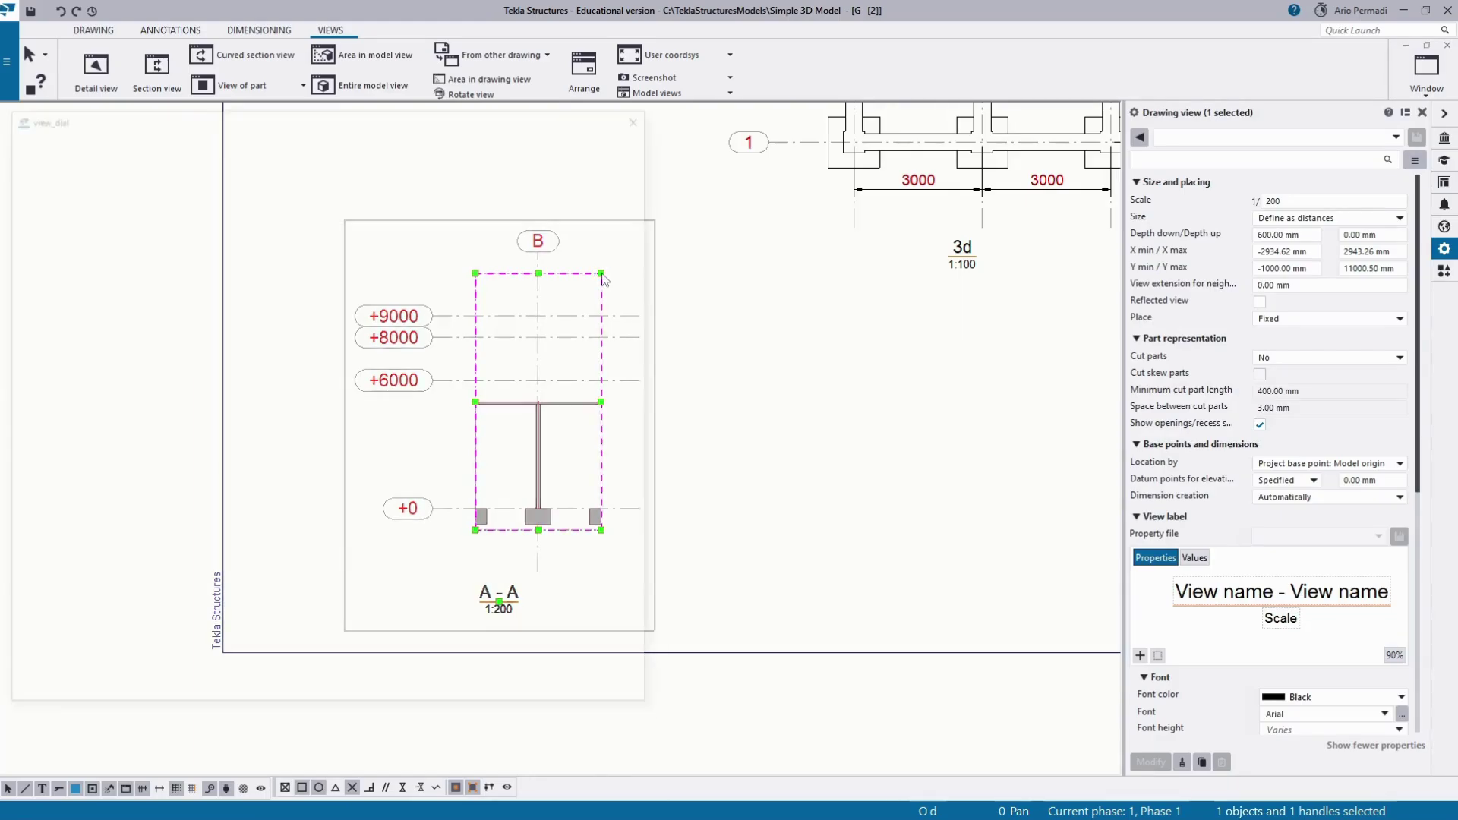
key(Escape)
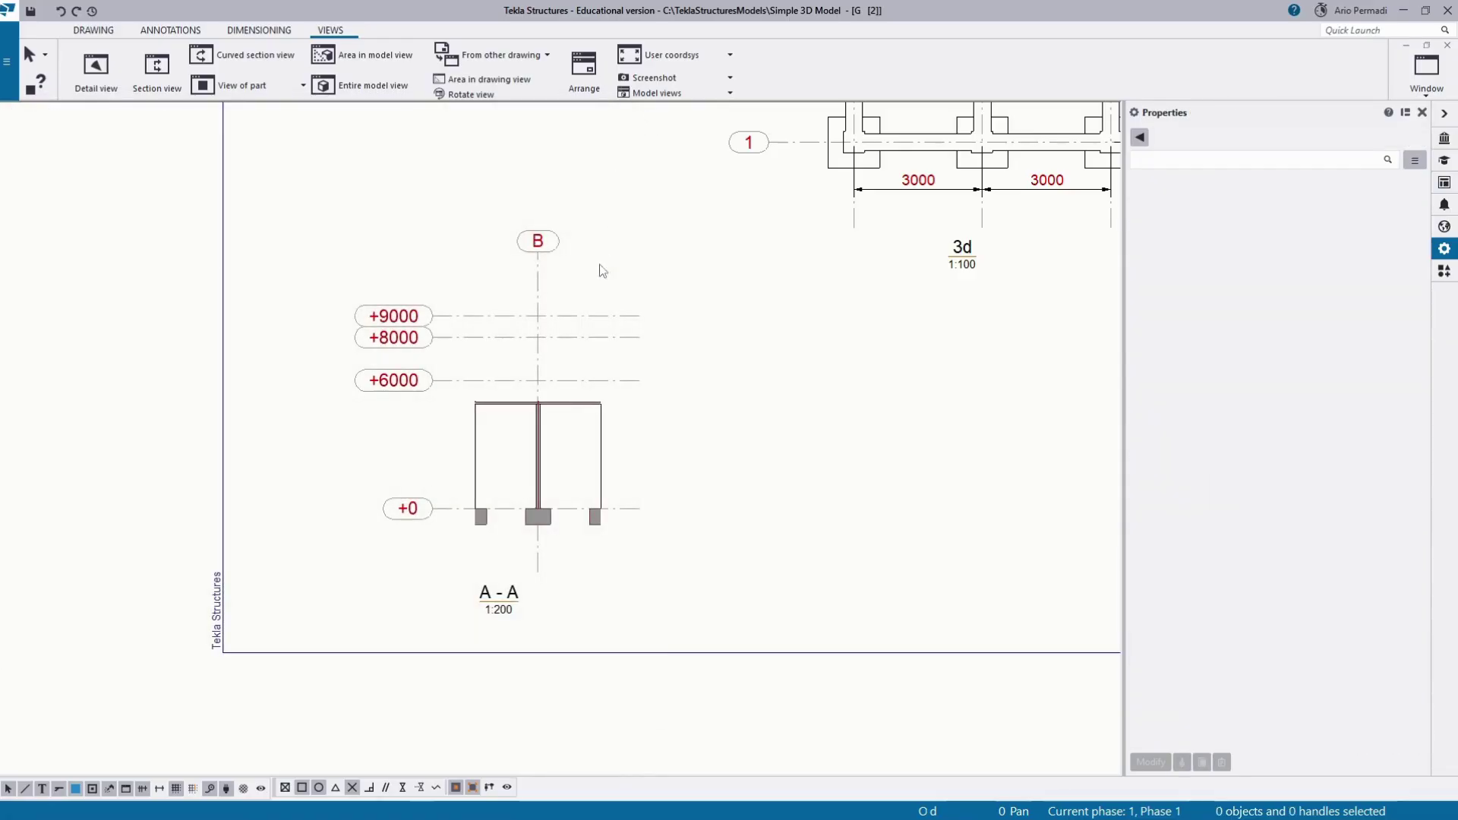
Step: Try lowering section view A-A's upper boundary to Y max about 6197 mm, then undo the resize
drag(727, 239, 591, 357)
click(600, 274)
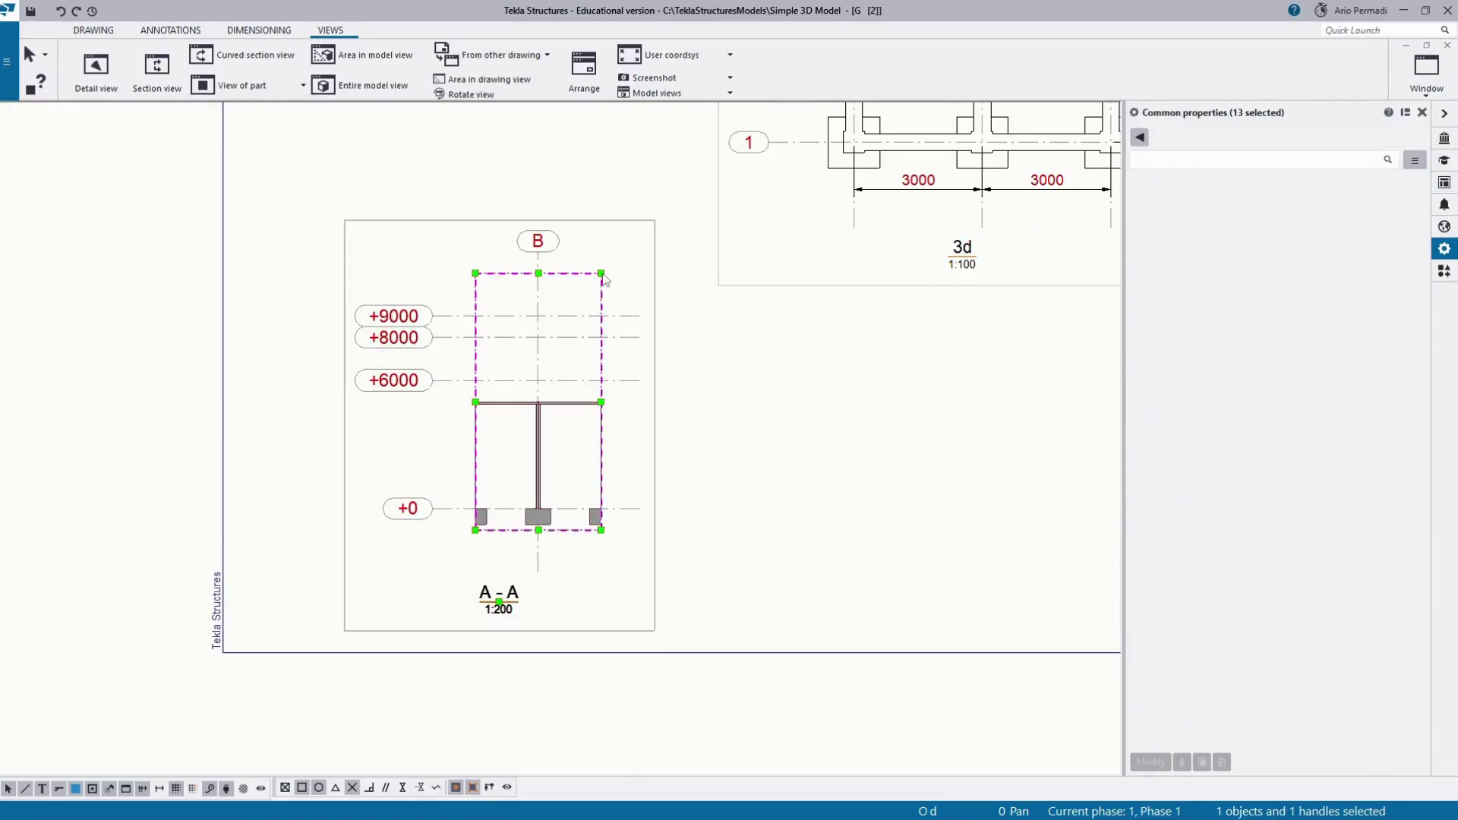
mouse_move(601, 273)
mouse_down()
mouse_move(592, 130)
mouse_move(601, 377)
mouse_up()
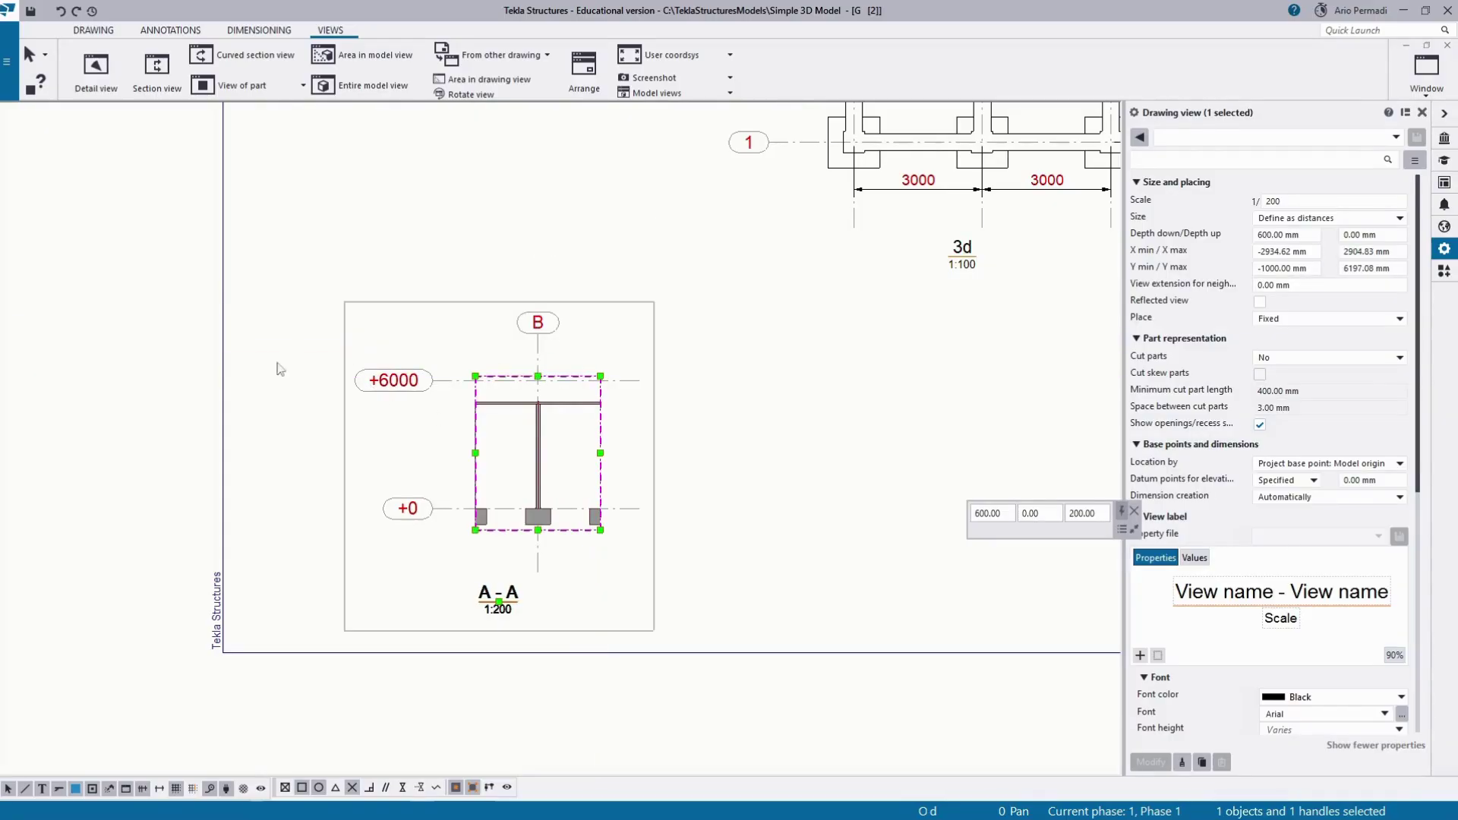
click(790, 368)
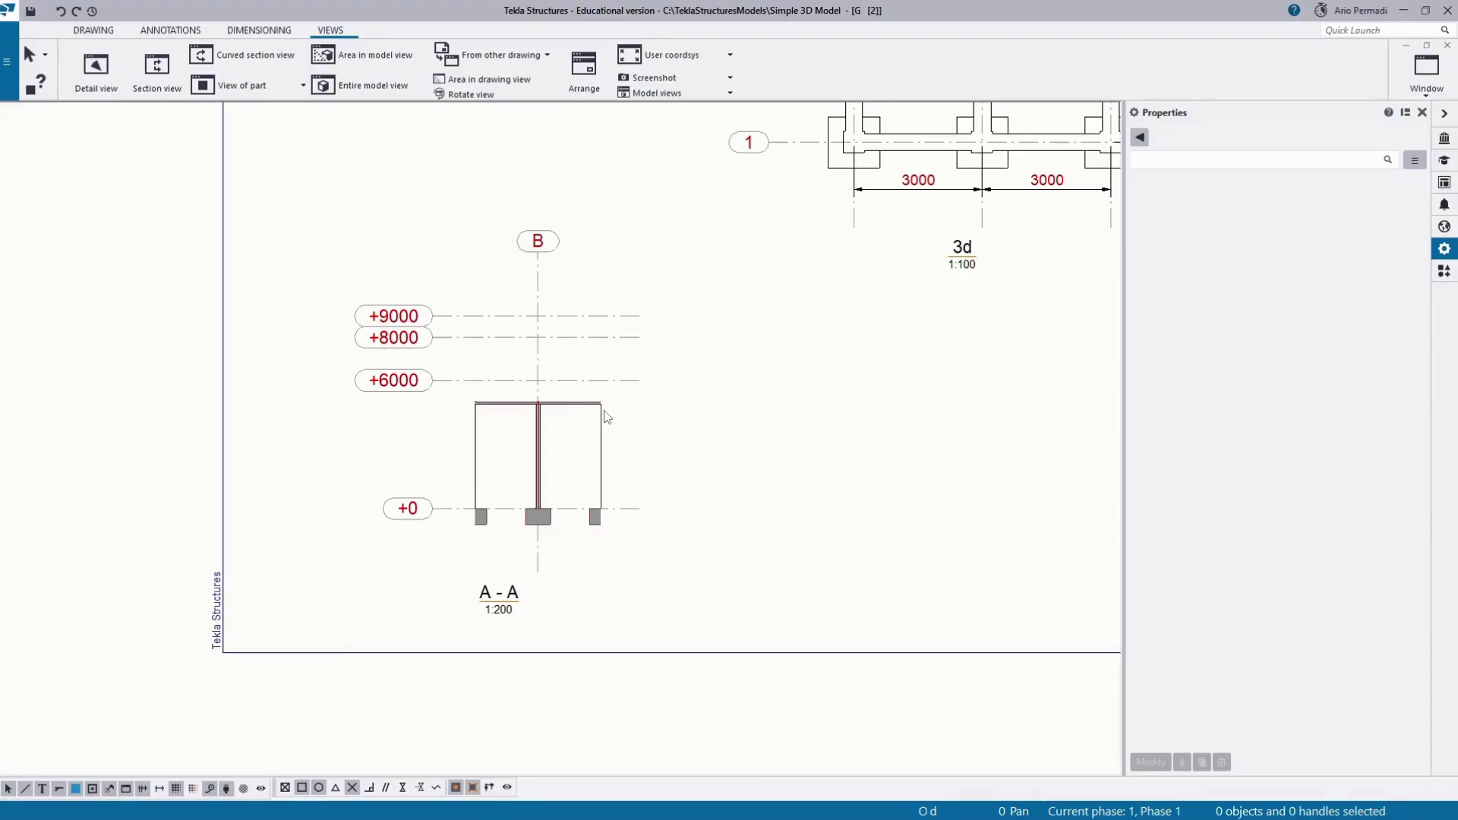
click(602, 422)
click(735, 310)
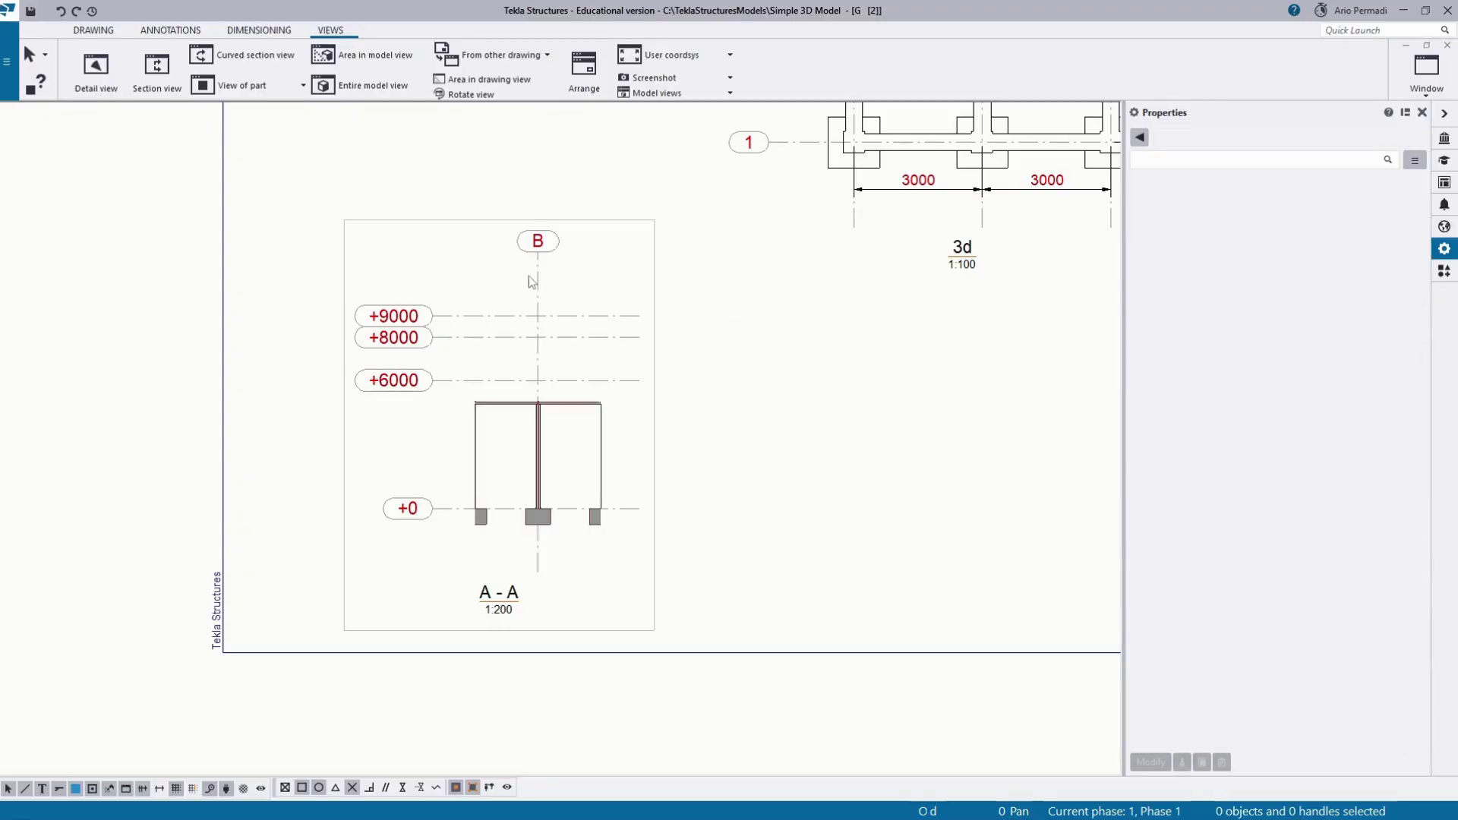
Step: Try shortening grid line B in section view A-A toward the +9000 level, then undo the recent changes
click(539, 254)
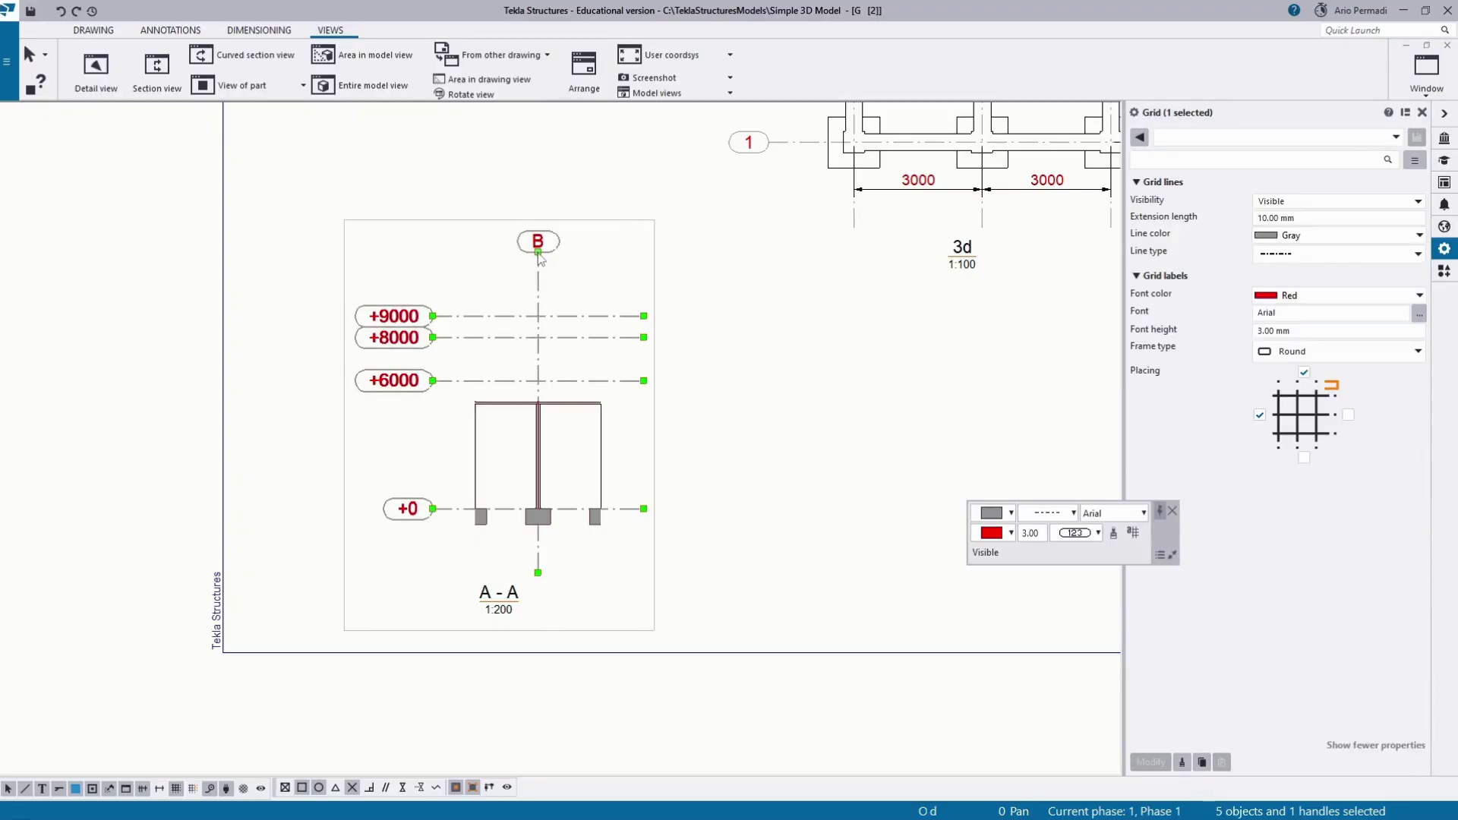
drag(538, 253, 538, 308)
click(734, 308)
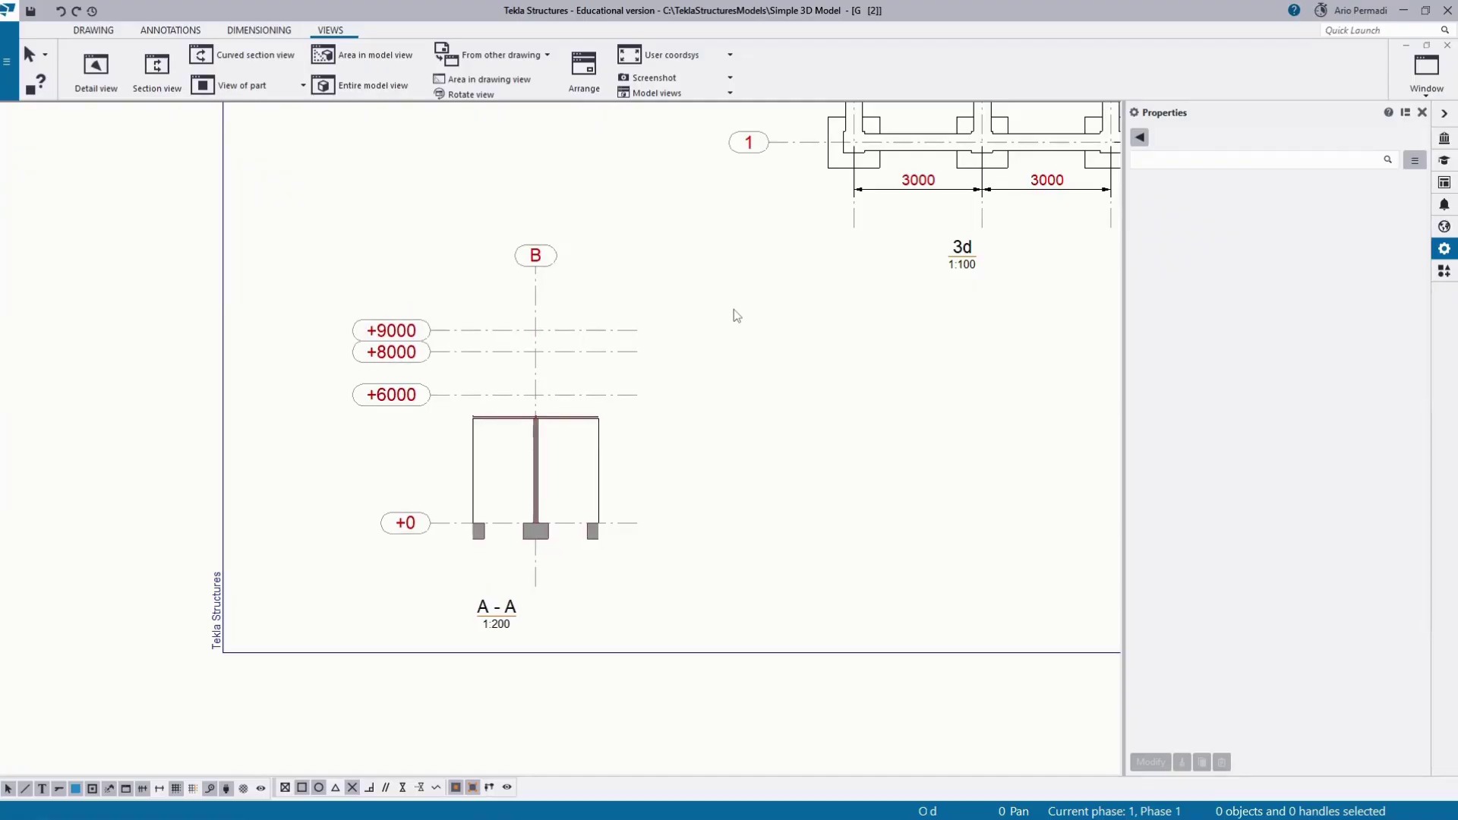
Step: Start a section view with its cut plane along grid line 2, from grid A to grid C
scroll(734, 309, down, 3)
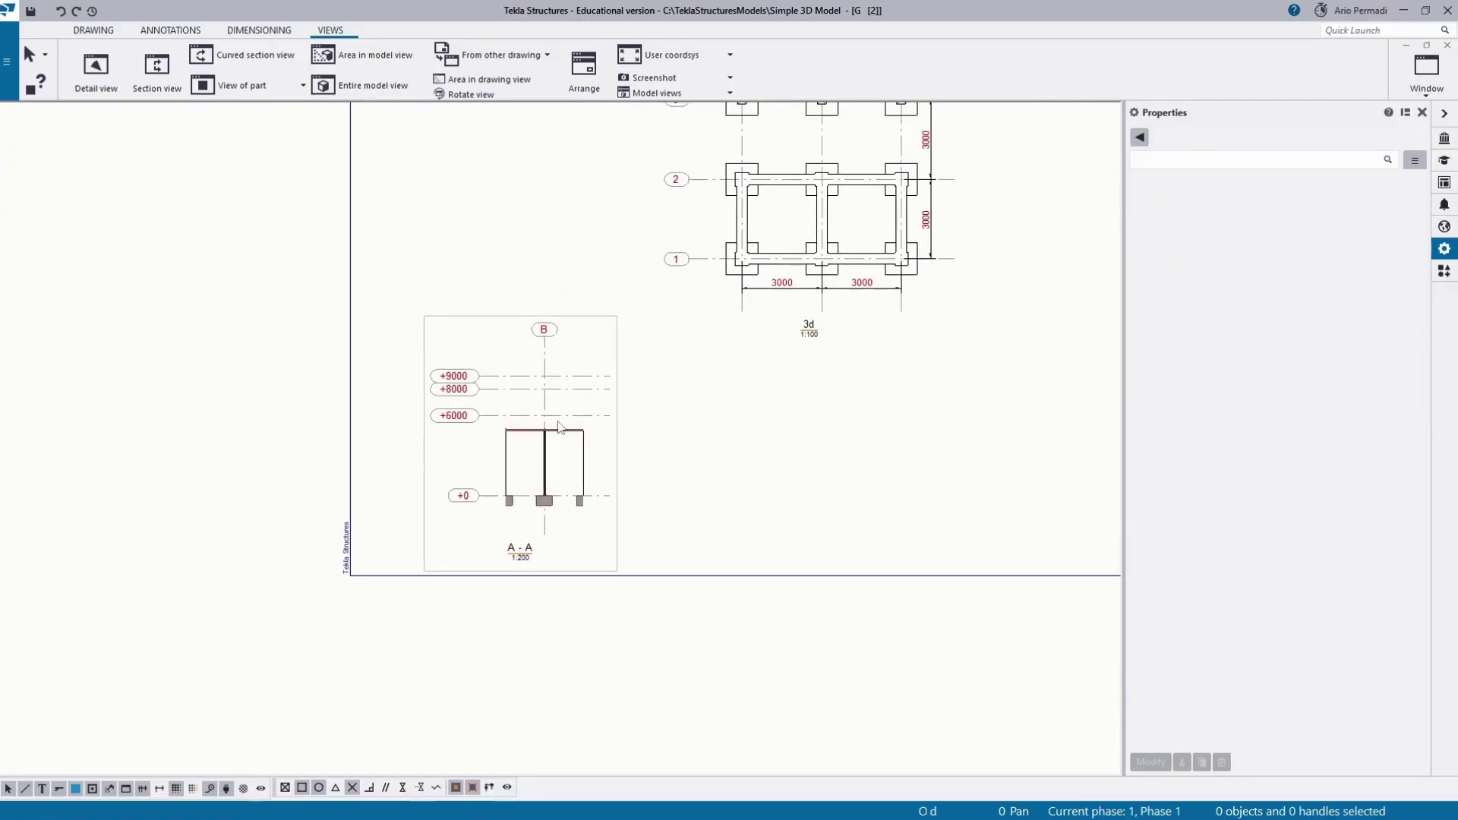
middle_drag(799, 333, 699, 478)
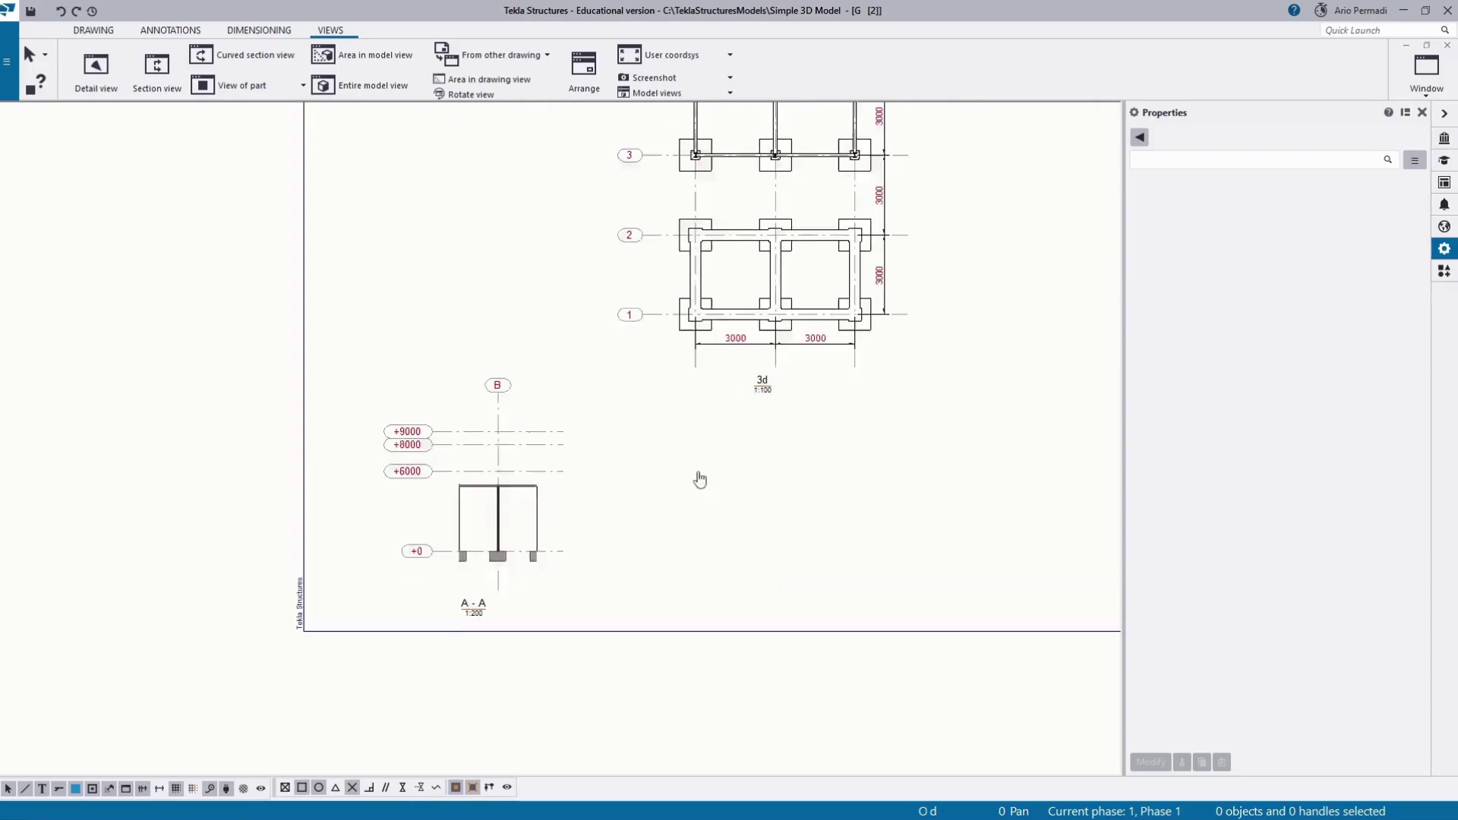
click(173, 91)
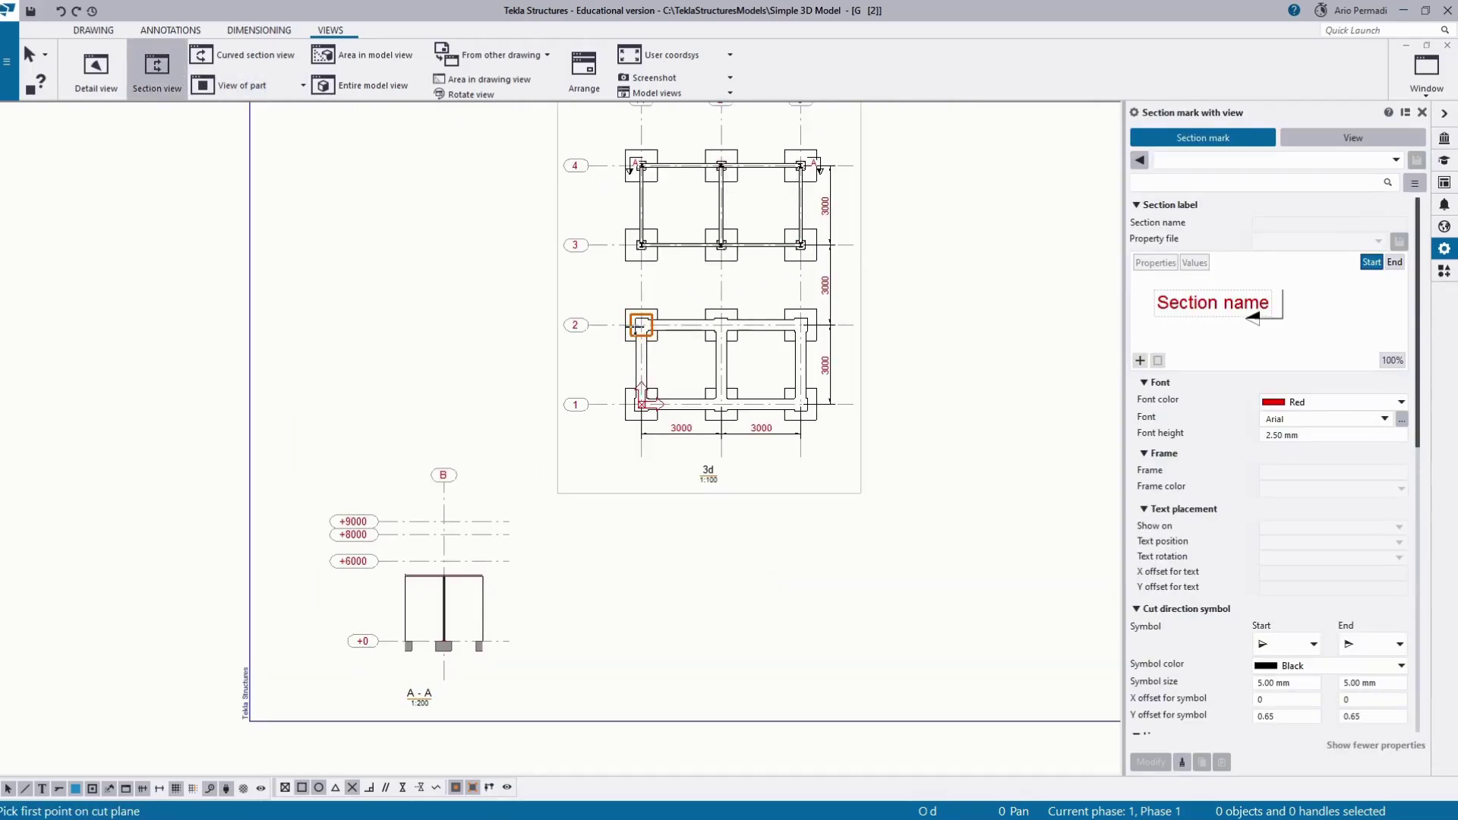
scroll(640, 325, up, 4)
click(644, 322)
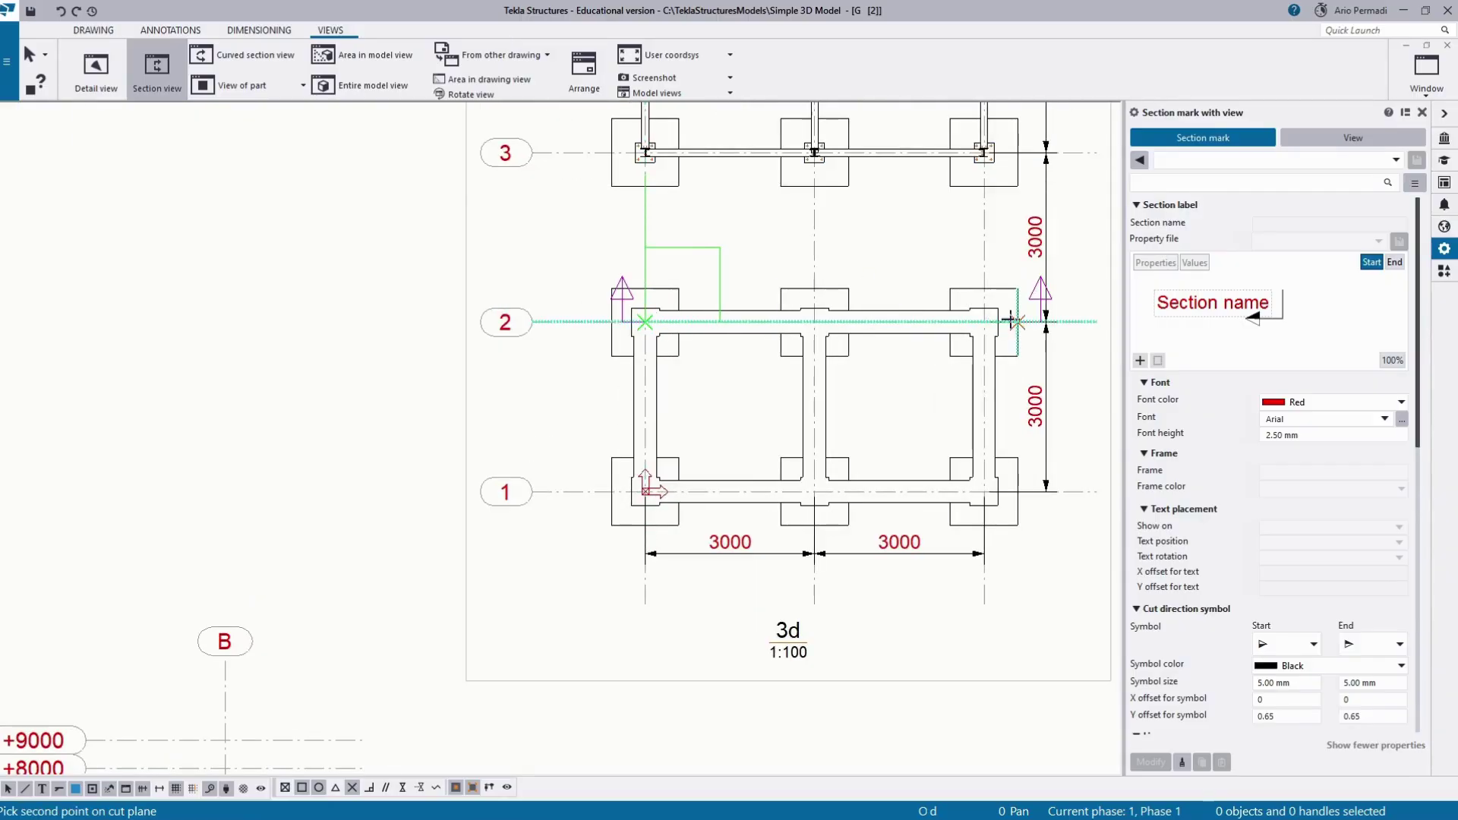
click(985, 322)
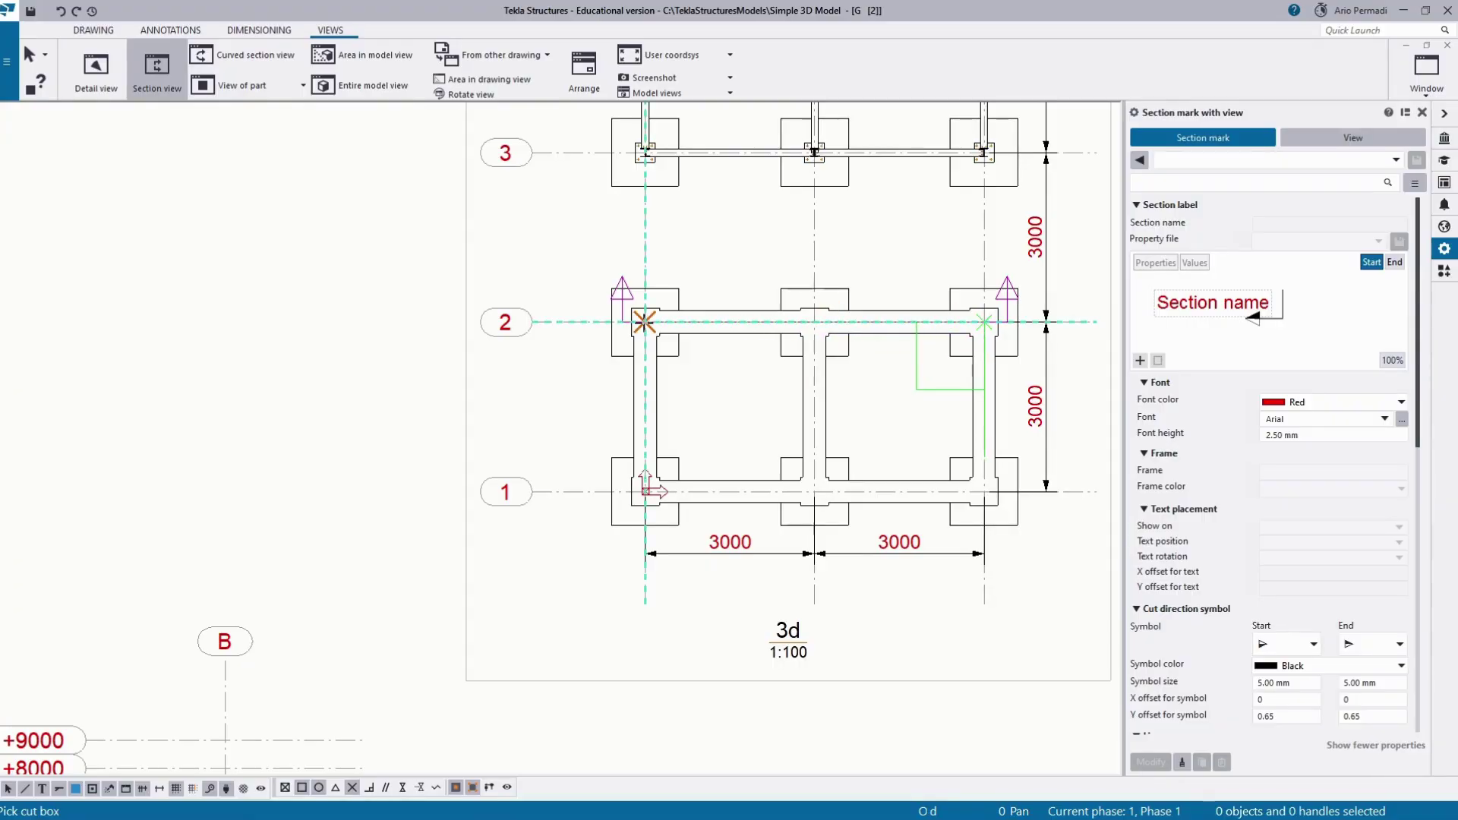
Step: Define the cut box with zero depth at grid A, and place the section view below the plan, beside section A-A
scroll(737, 486, down, 3)
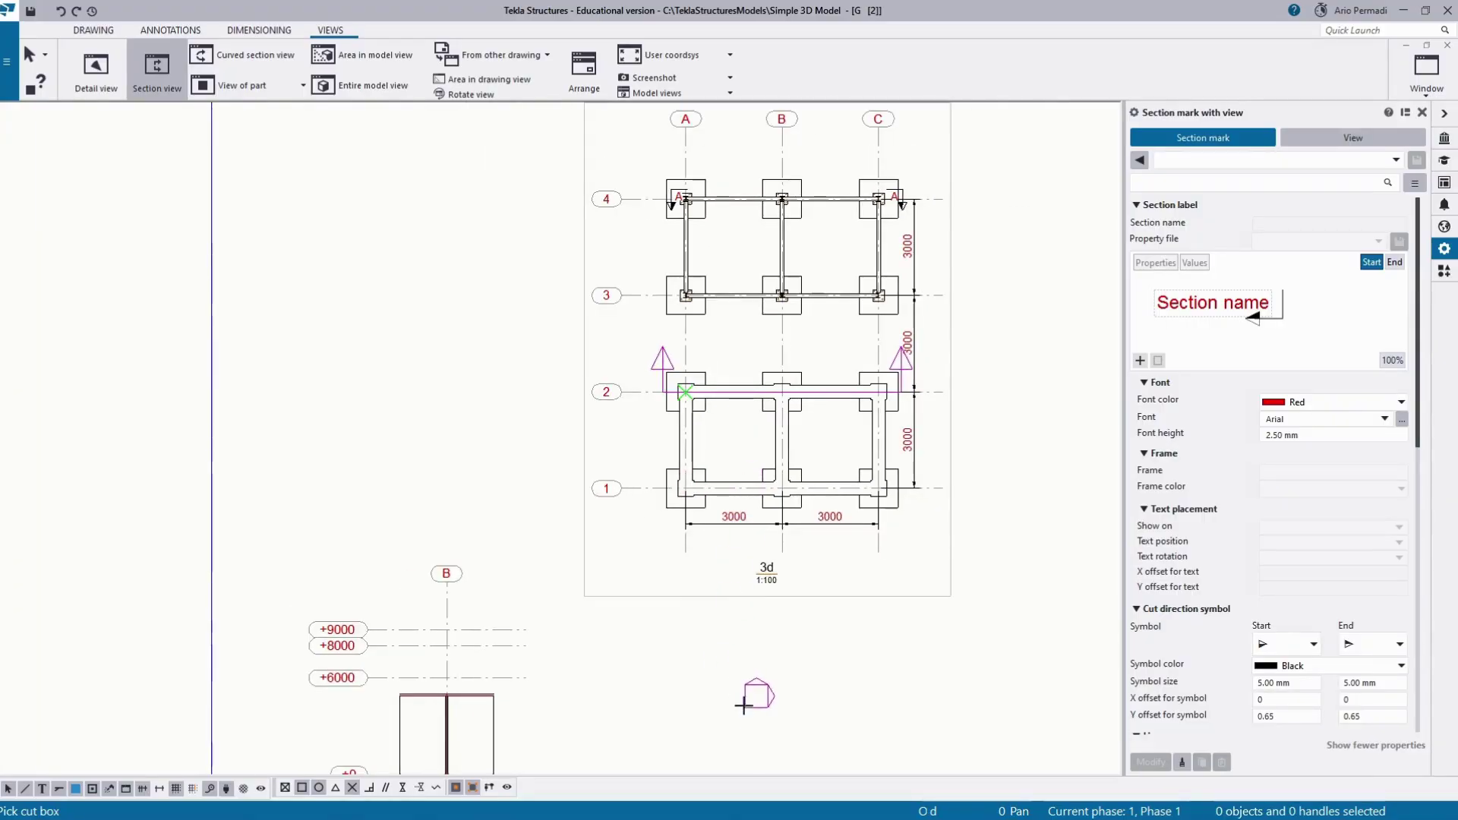
click(821, 735)
click(782, 684)
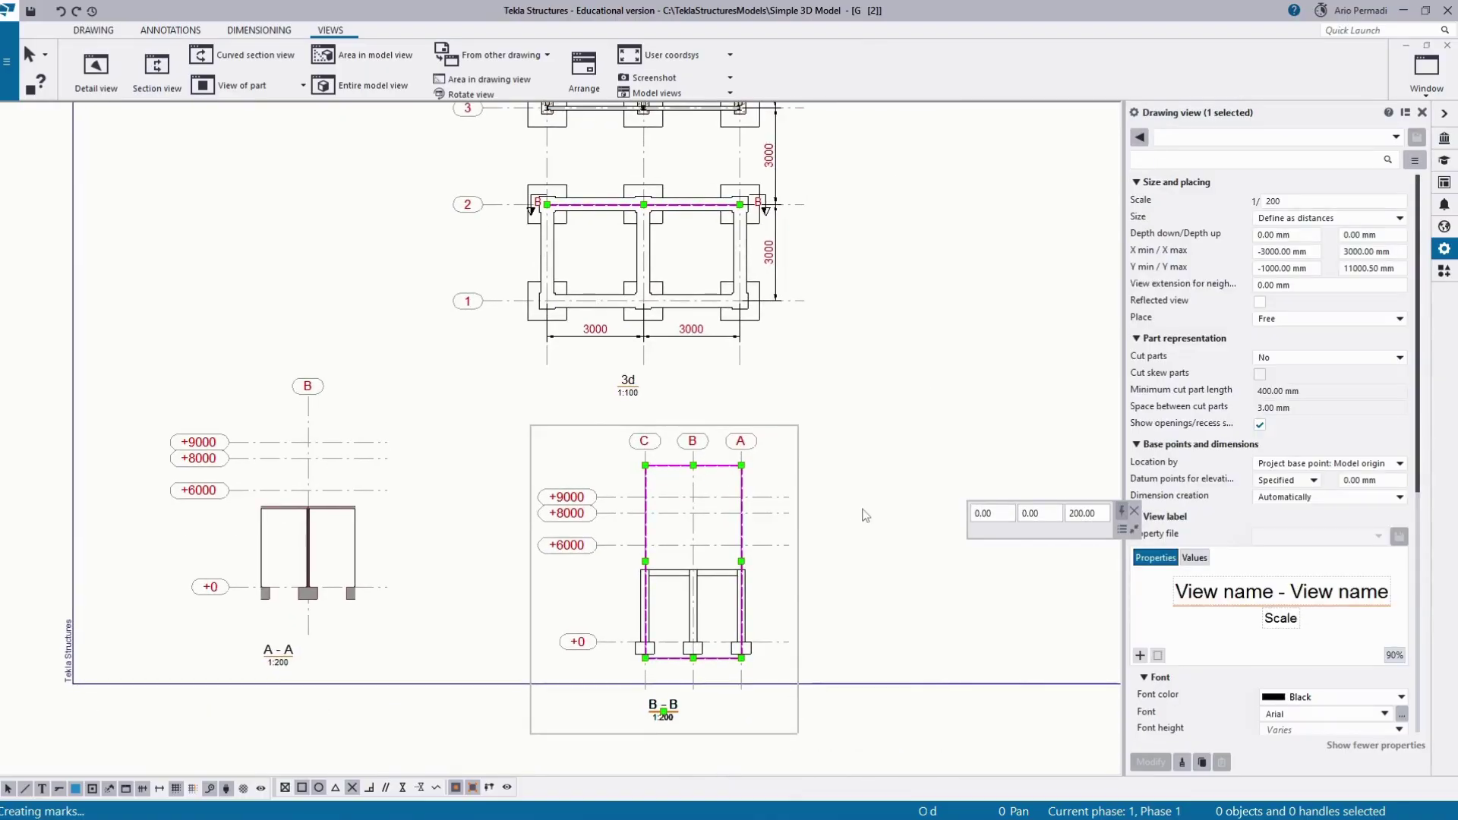
click(870, 514)
click(725, 582)
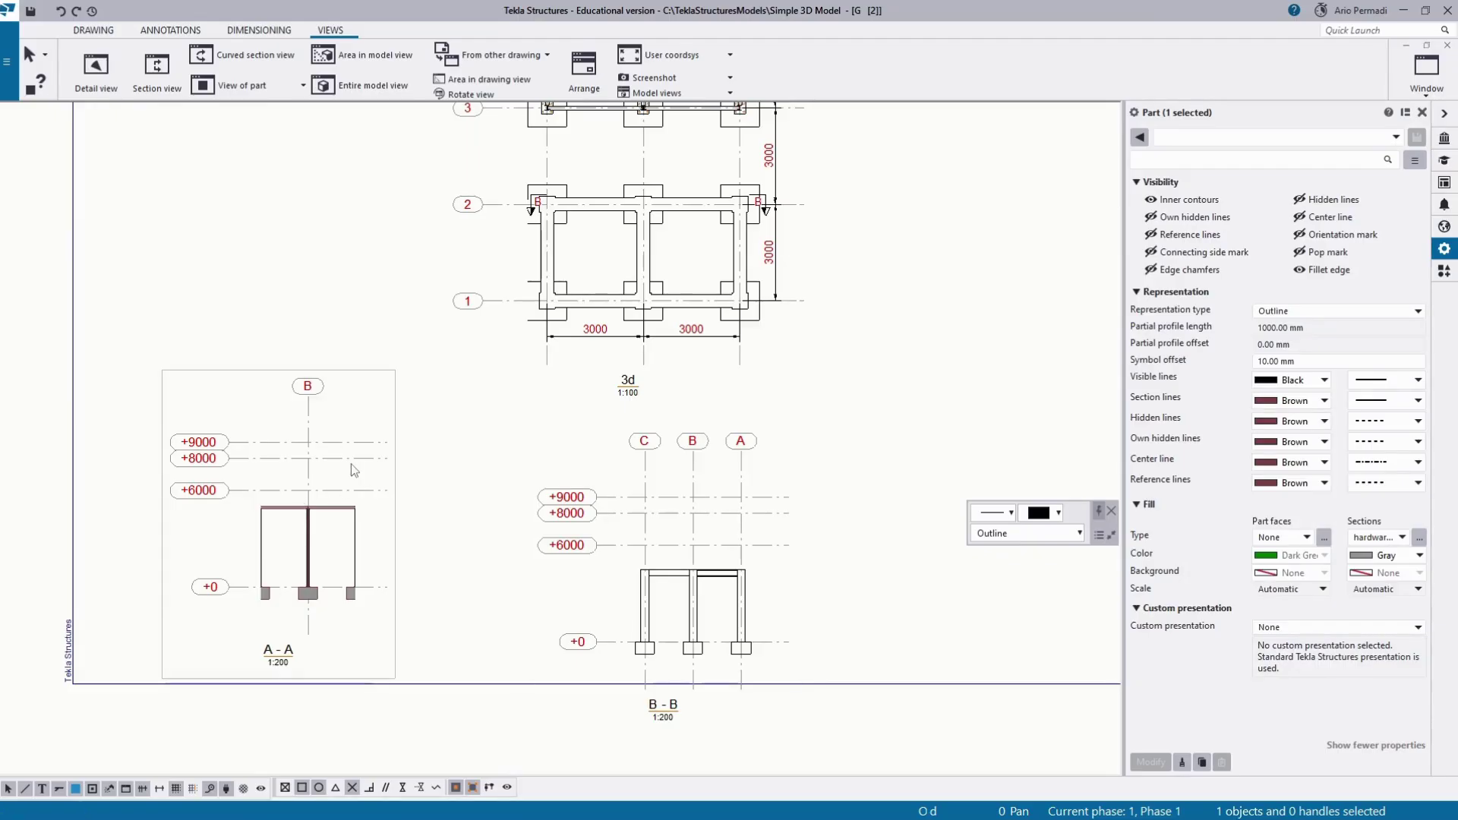
Step: Delete section view A-A from the drawing
click(391, 427)
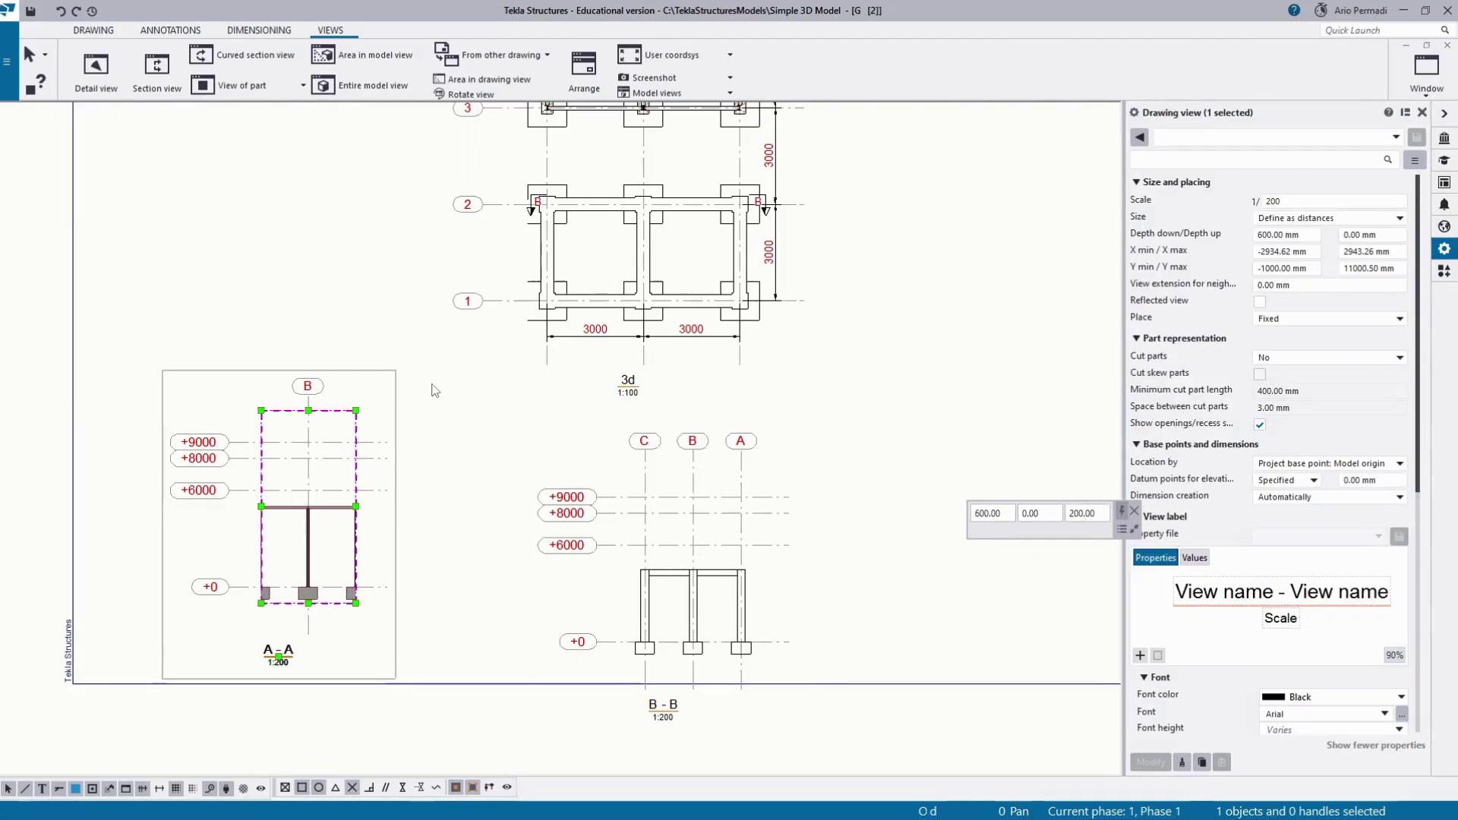
key(Delete)
scroll(830, 468, down, 2)
ctrl+scroll(820, 348, up, 5)
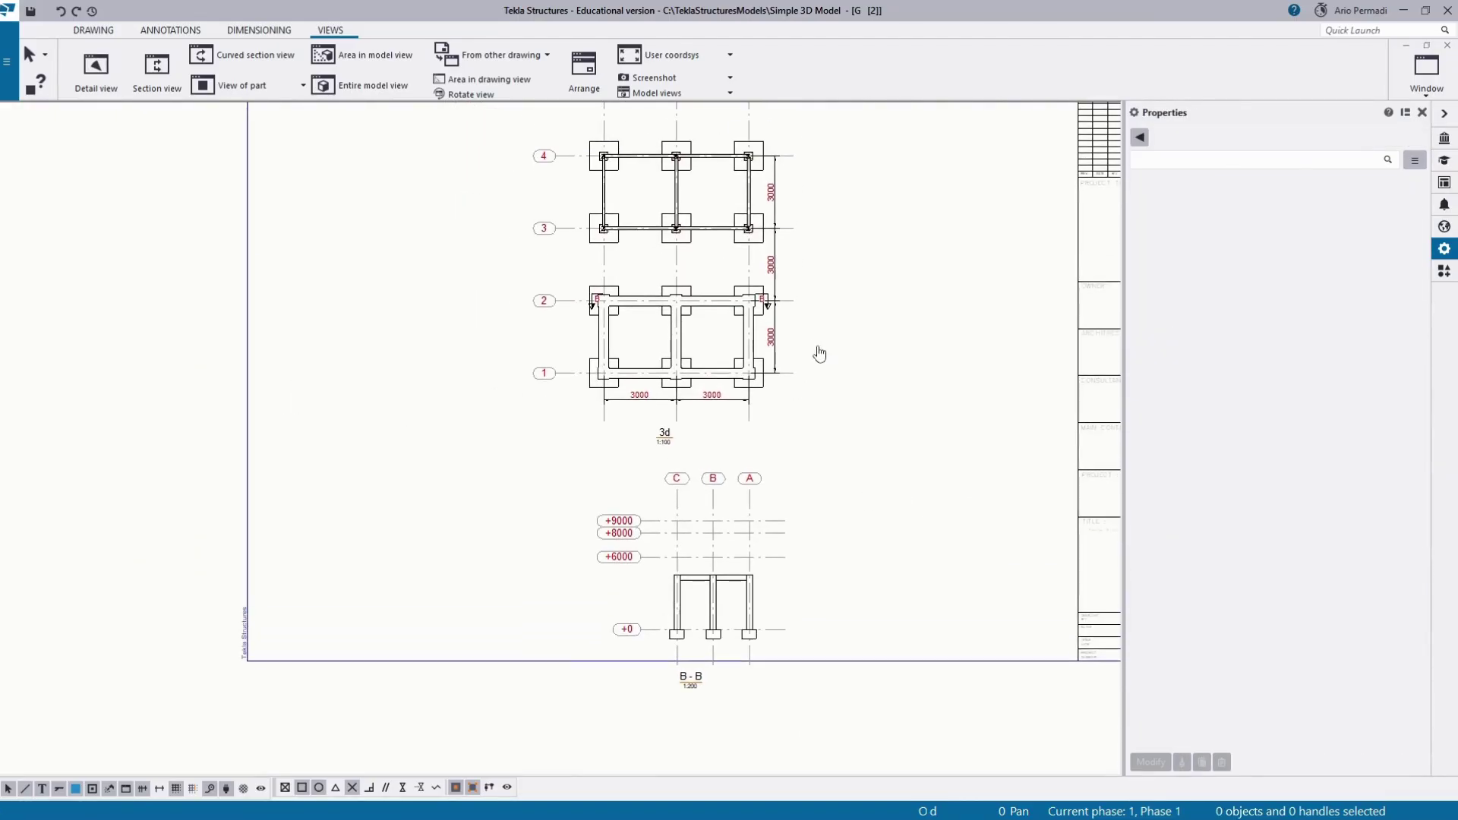
Step: Start a section view with its cut plane along grid line 4, from grid A to grid C
click(157, 72)
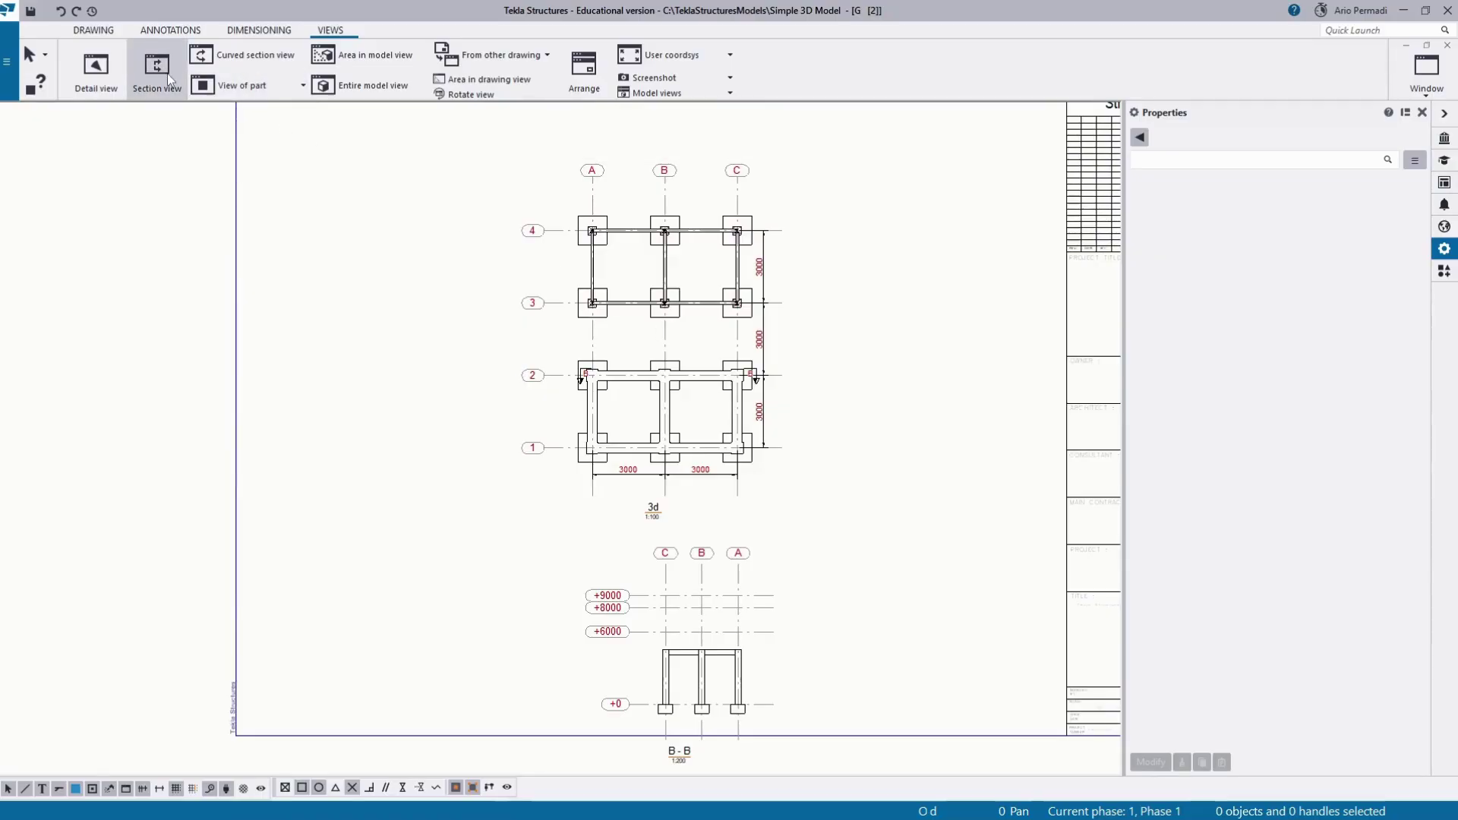
scroll(592, 231, up, 4)
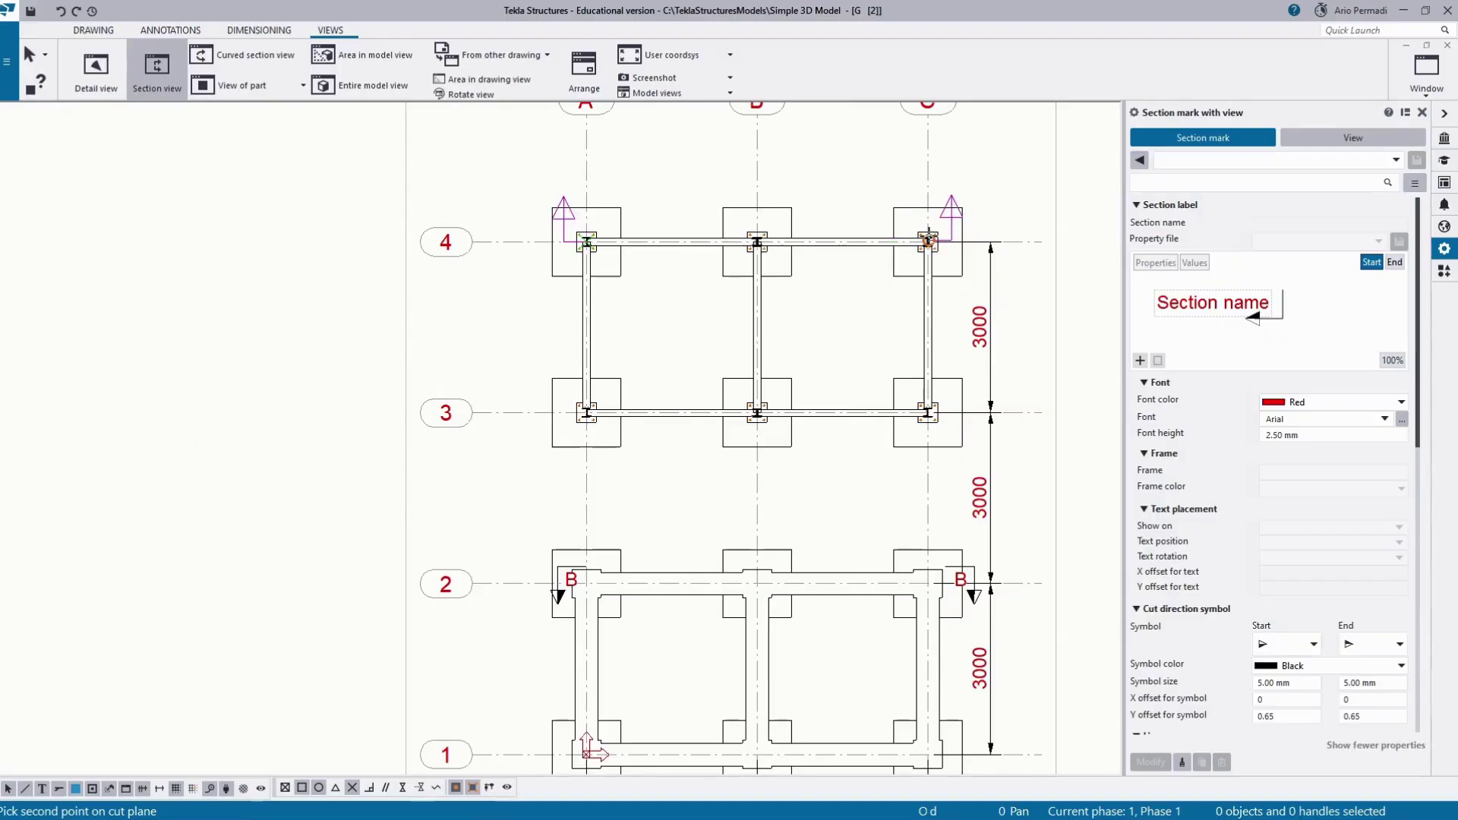
scroll(928, 242, up, 3)
click(927, 242)
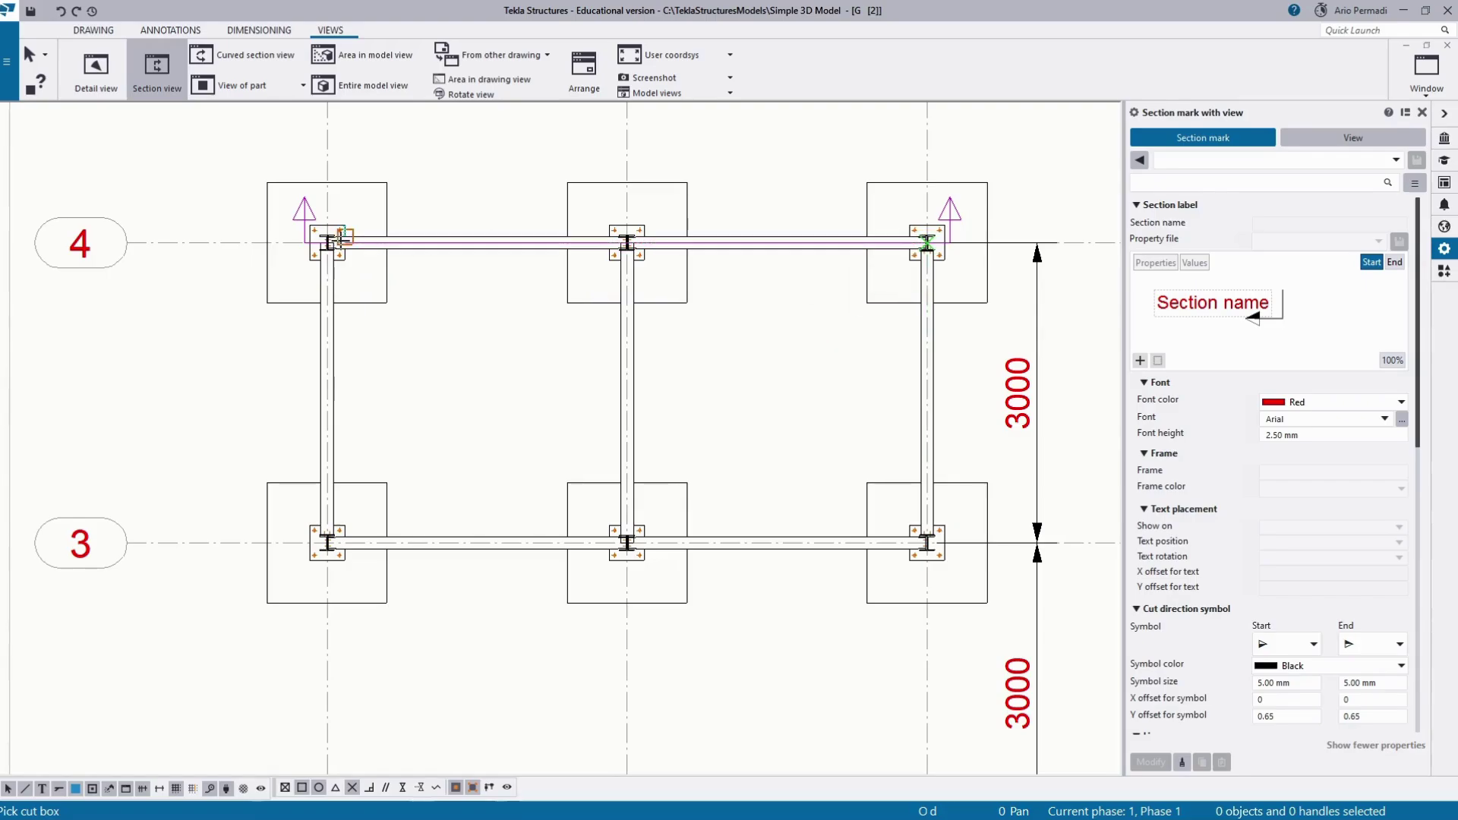
Step: Define the cut box with zero depth on grid line 4, and place the section view below the plan, beside section B-B
click(386, 316)
scroll(410, 365, down, 5)
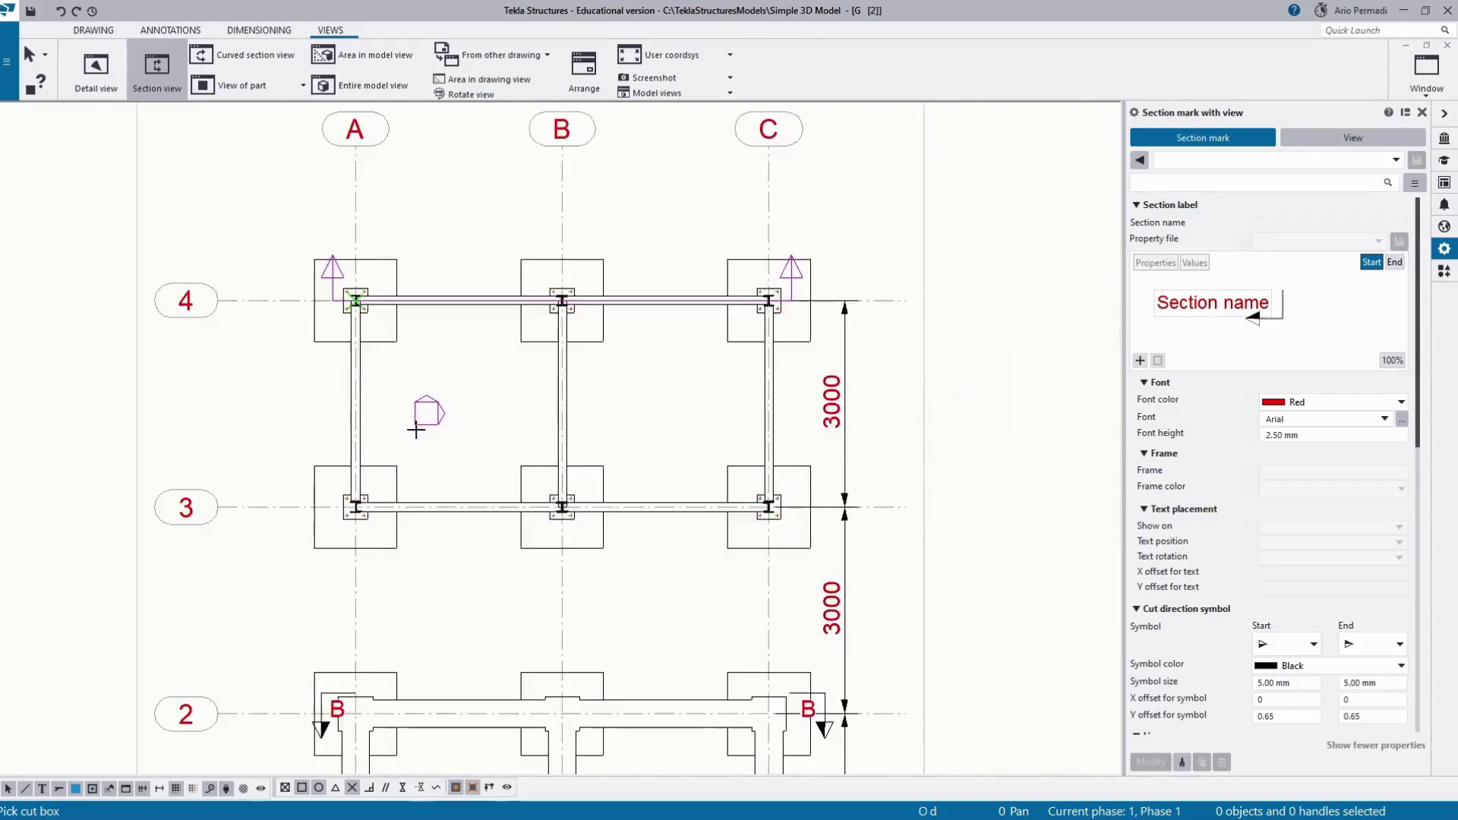
middle_drag(390, 586, 510, 480)
scroll(511, 479, down, 2)
click(401, 581)
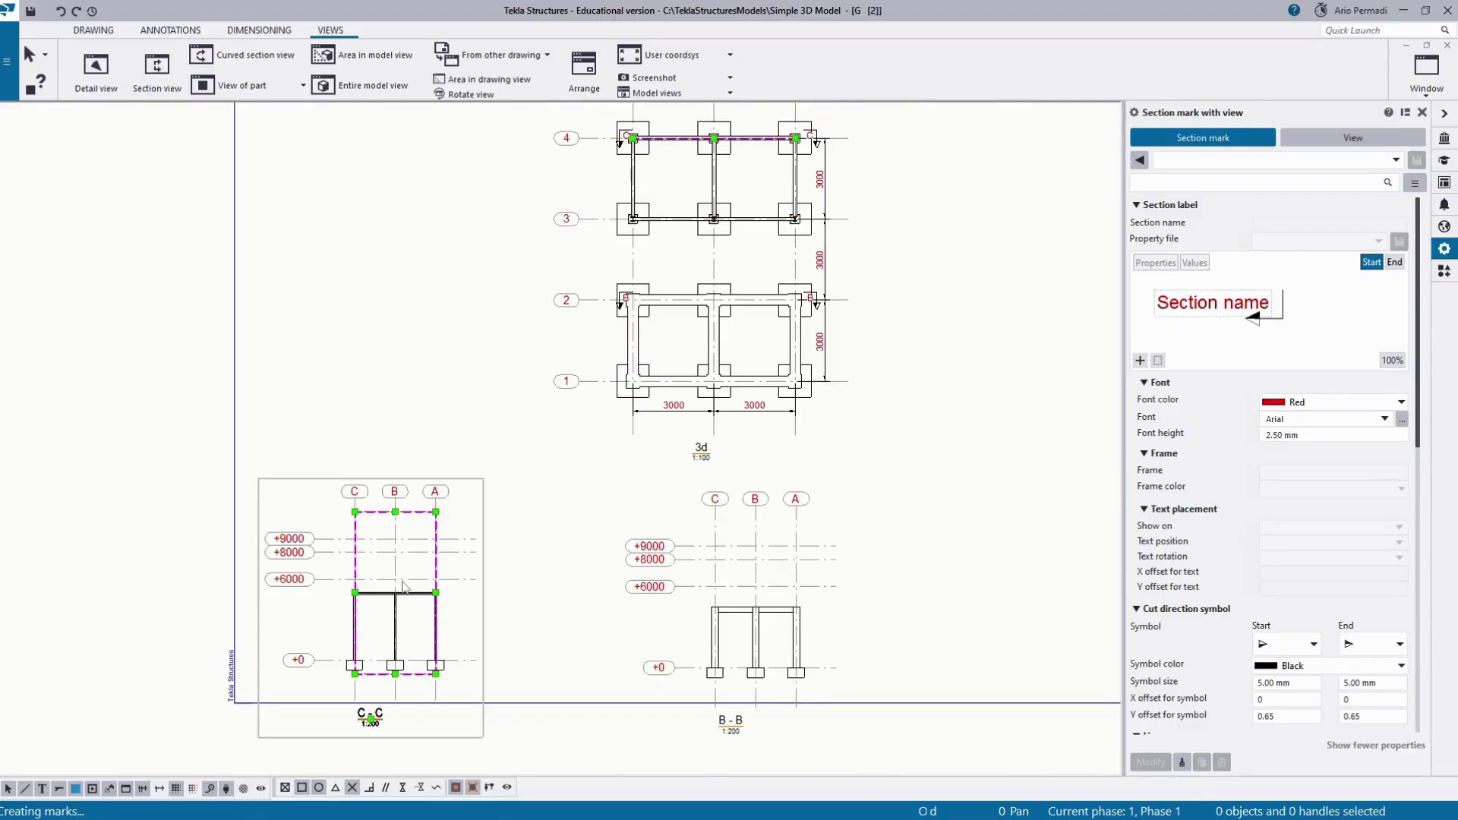
Step: Examine the new grid 4 section view's size, label and direction mark properties, leaving all settings untouched
scroll(469, 540, down, 1)
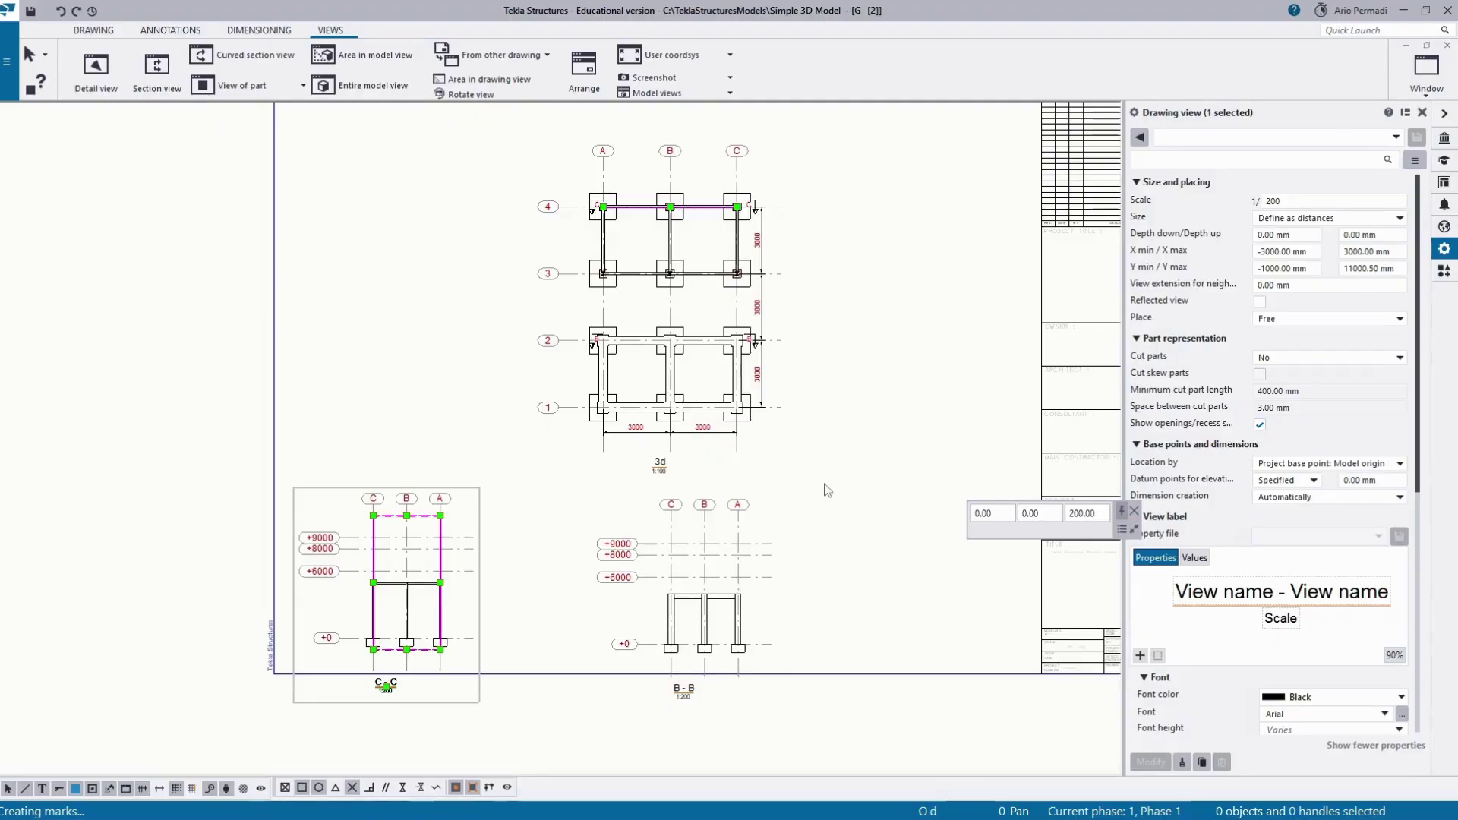
scroll(1276, 456, down, 5)
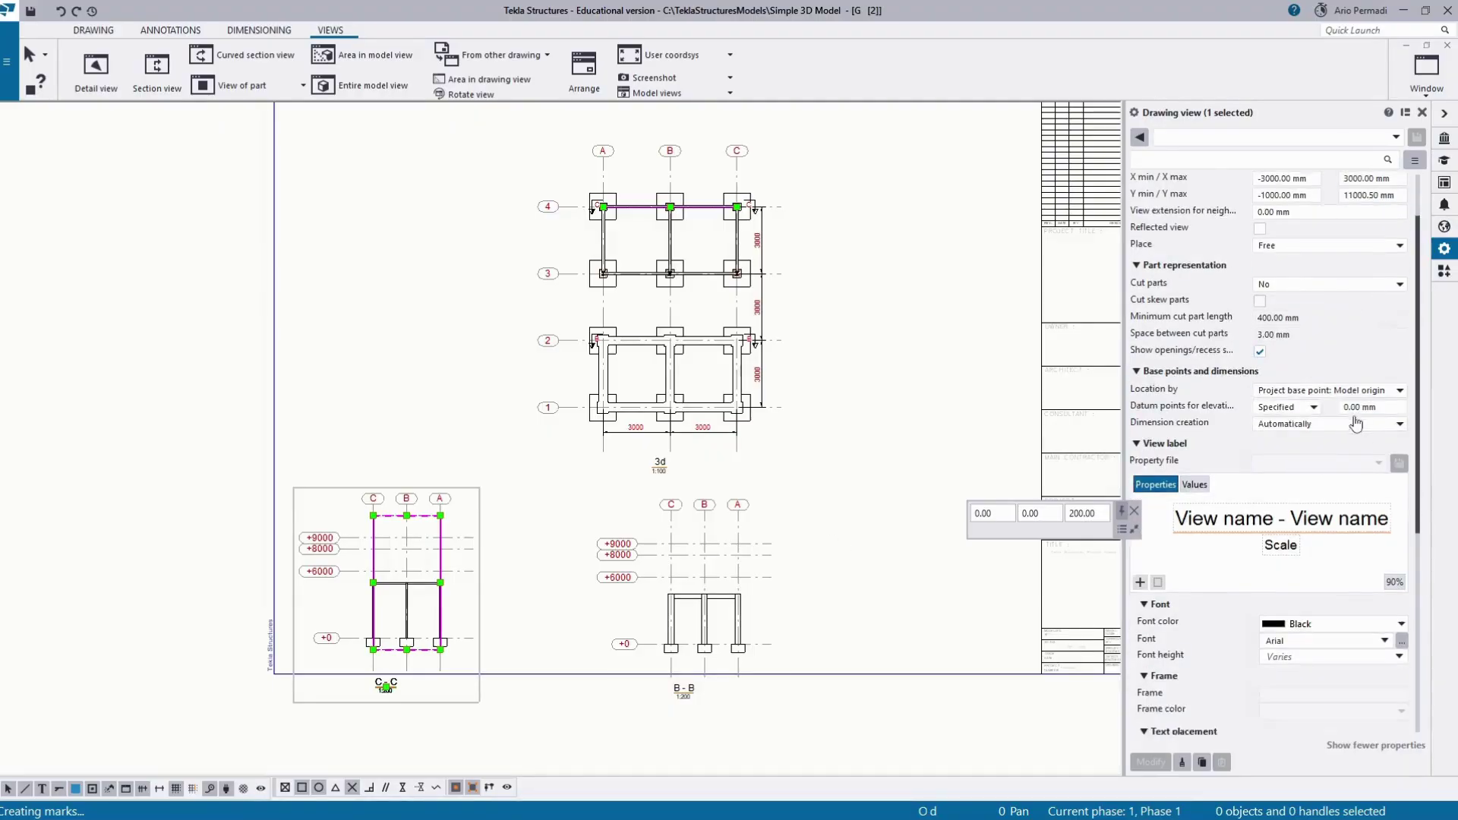
scroll(404, 694, up, 3)
double_click(400, 681)
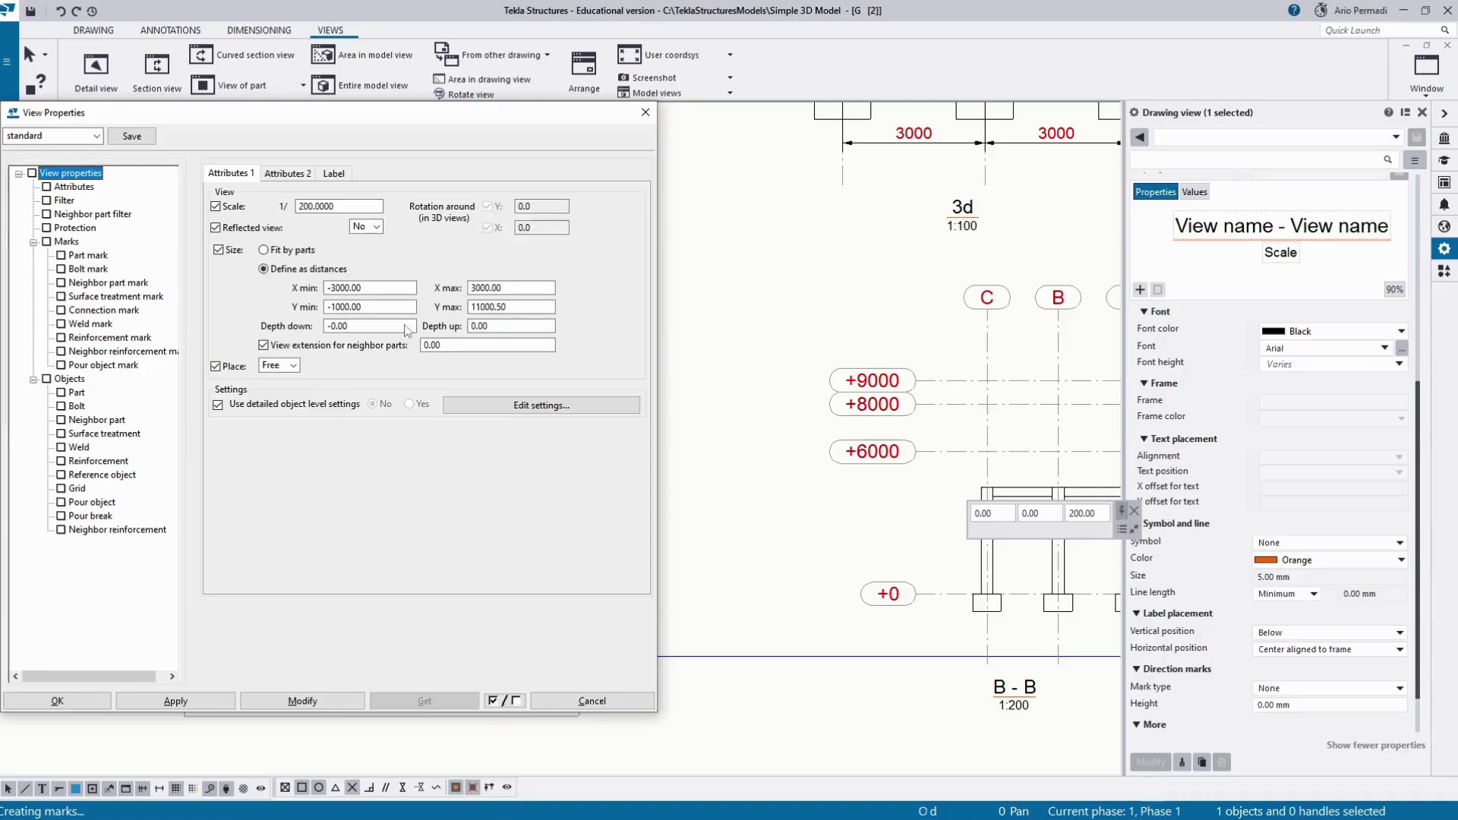
click(339, 173)
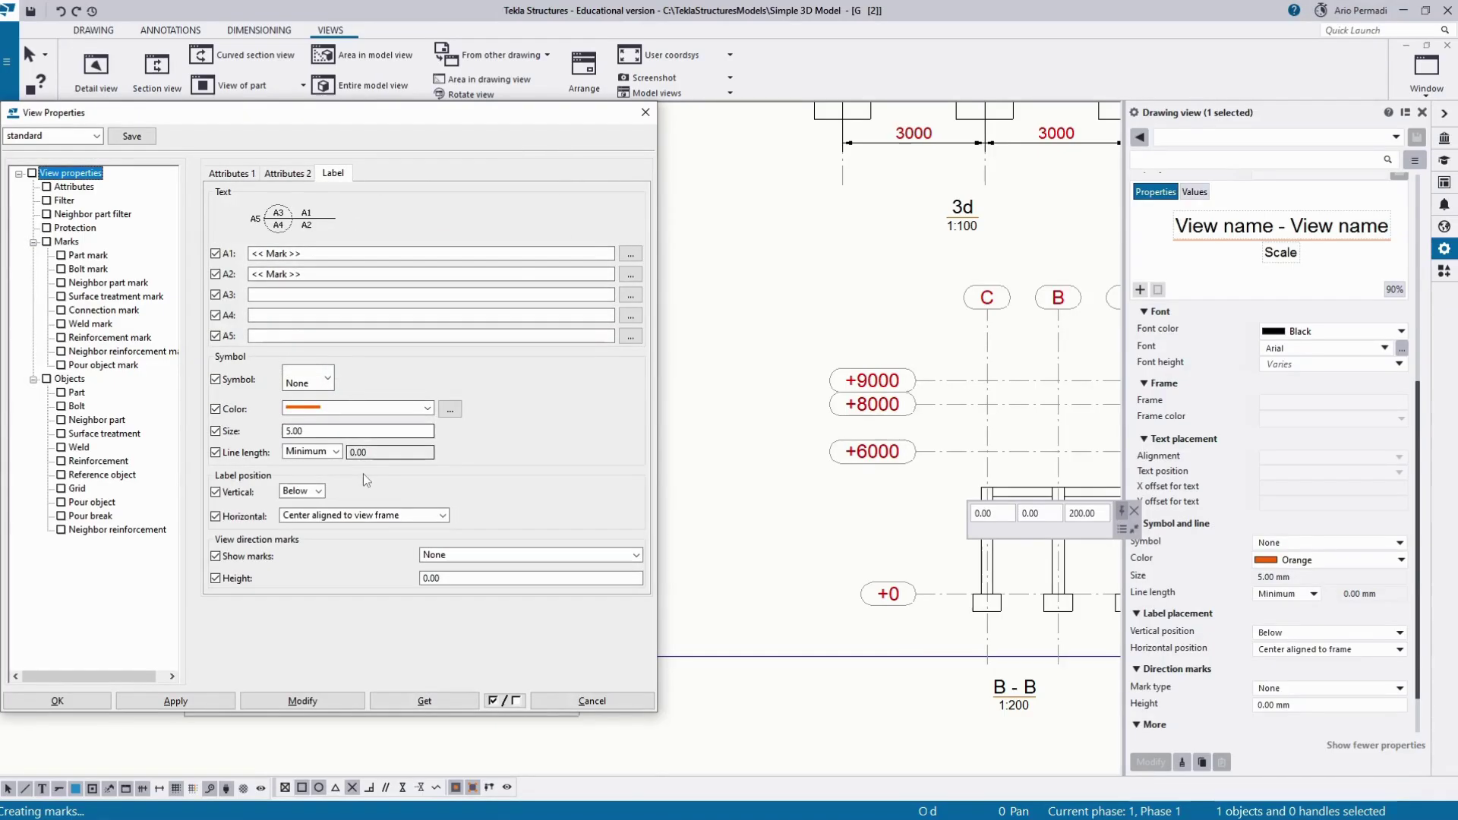
click(645, 112)
scroll(1288, 642, down, 2)
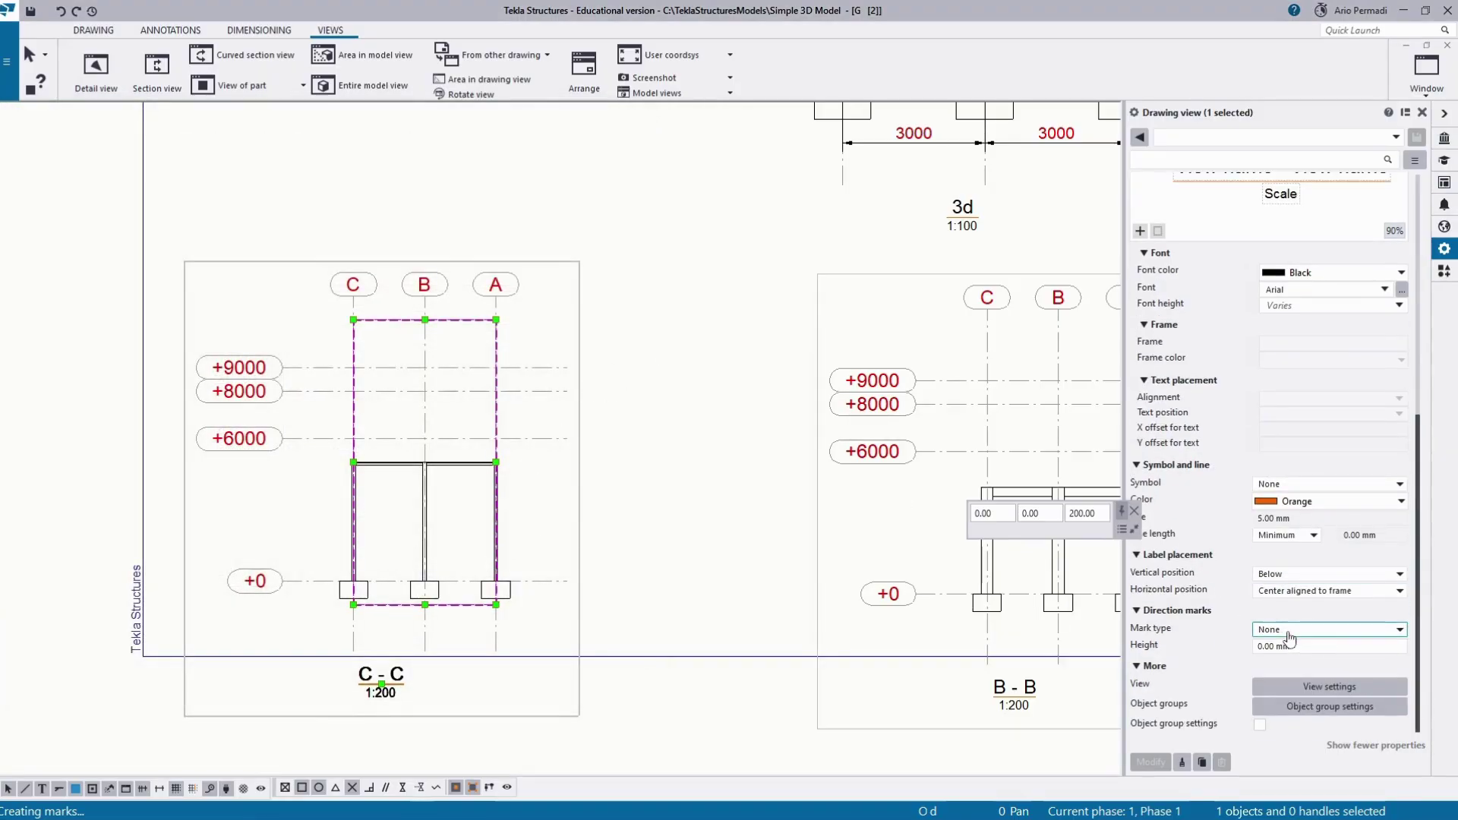
scroll(1283, 649, up, 4)
scroll(1283, 650, up, 4)
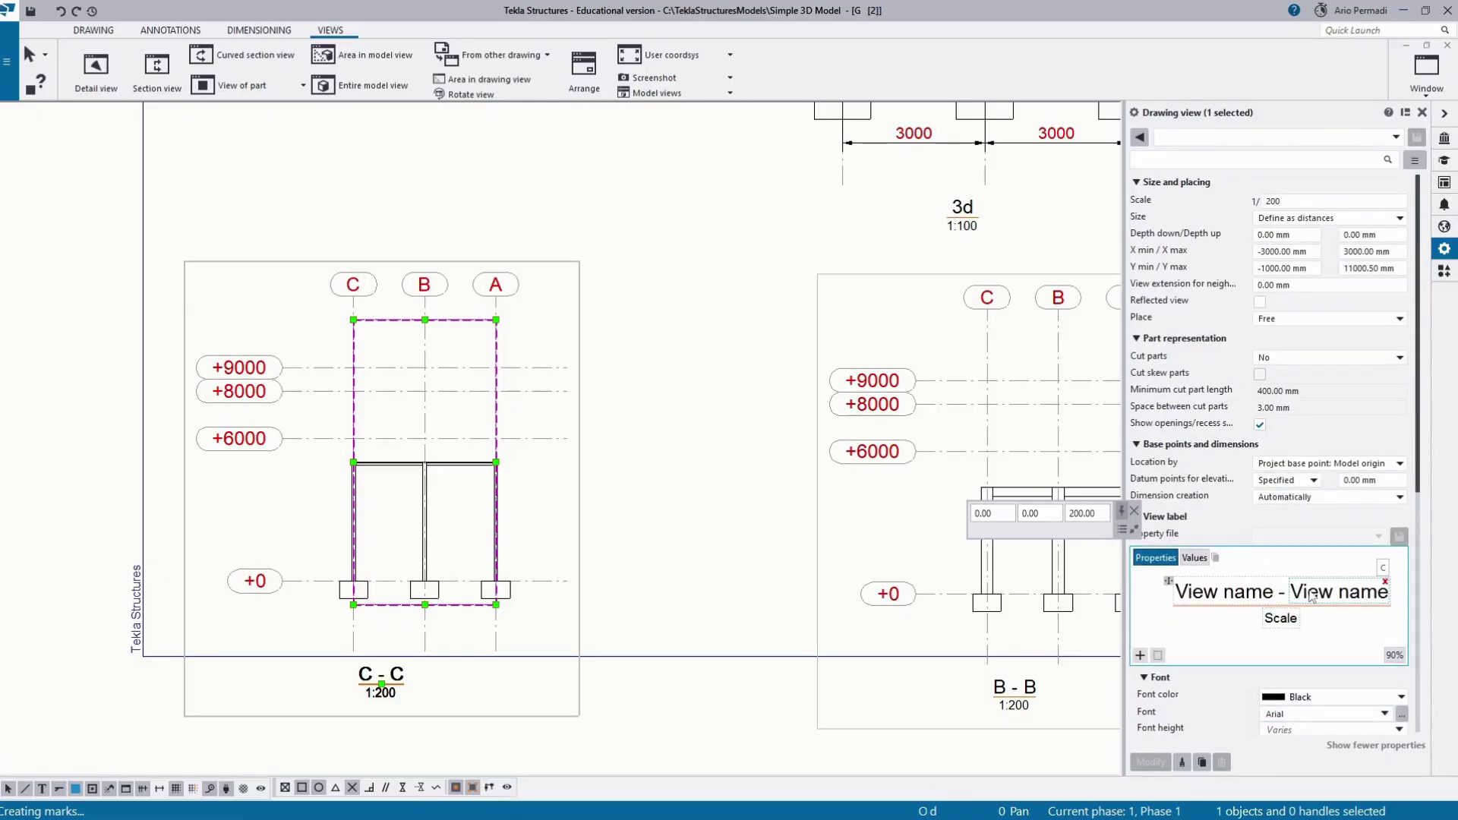
click(1423, 113)
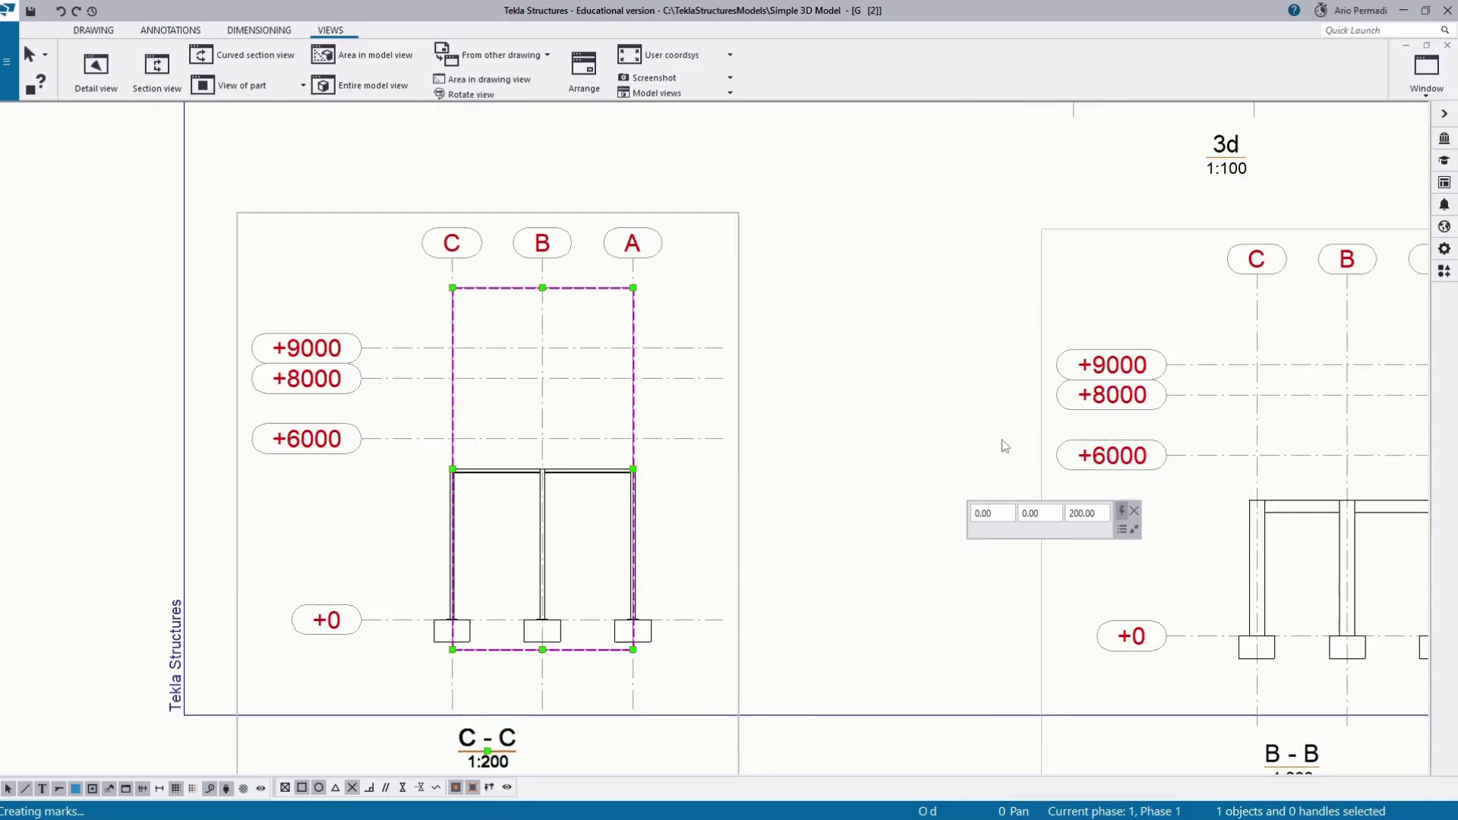
Step: Move section views C-C and B-B together up and to the right, so both sit fully inside the sheet border
scroll(1003, 446, down, 4)
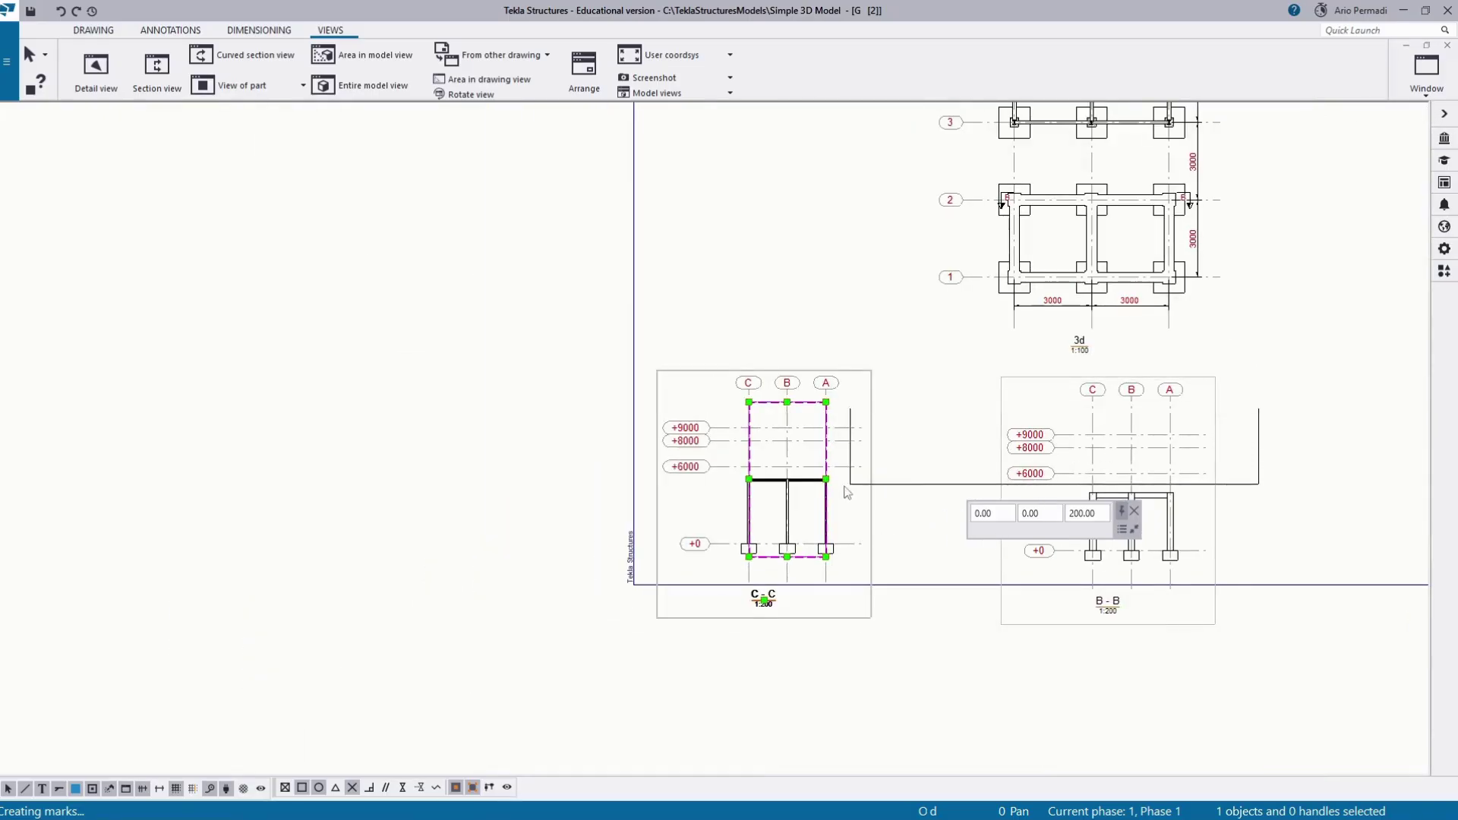
mouse_move(848, 493)
mouse_down()
mouse_move(909, 540)
mouse_move(915, 486)
mouse_move(935, 468)
mouse_move(1001, 469)
mouse_up()
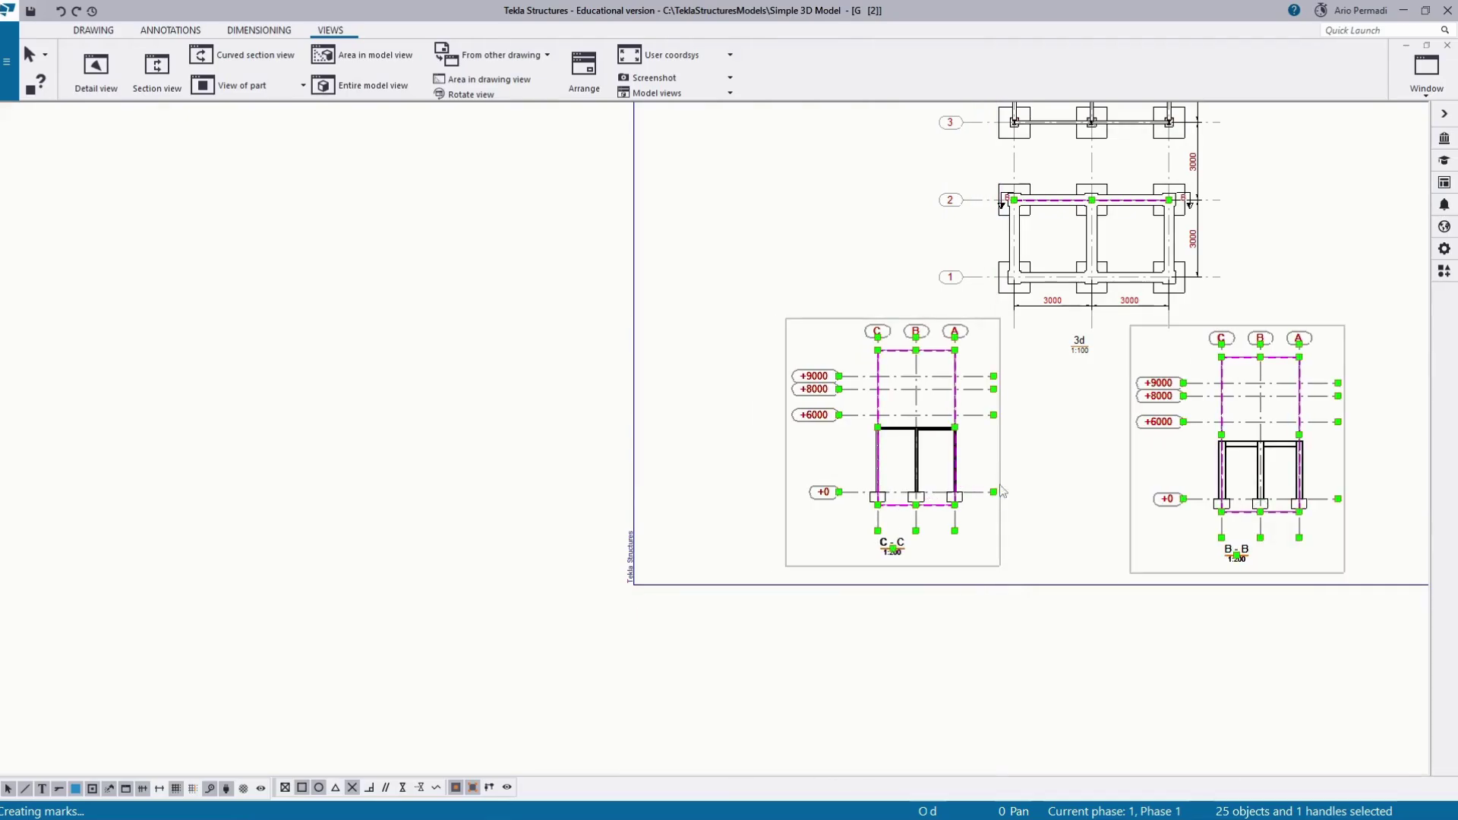
click(1057, 505)
middle_drag(1057, 505, 798, 527)
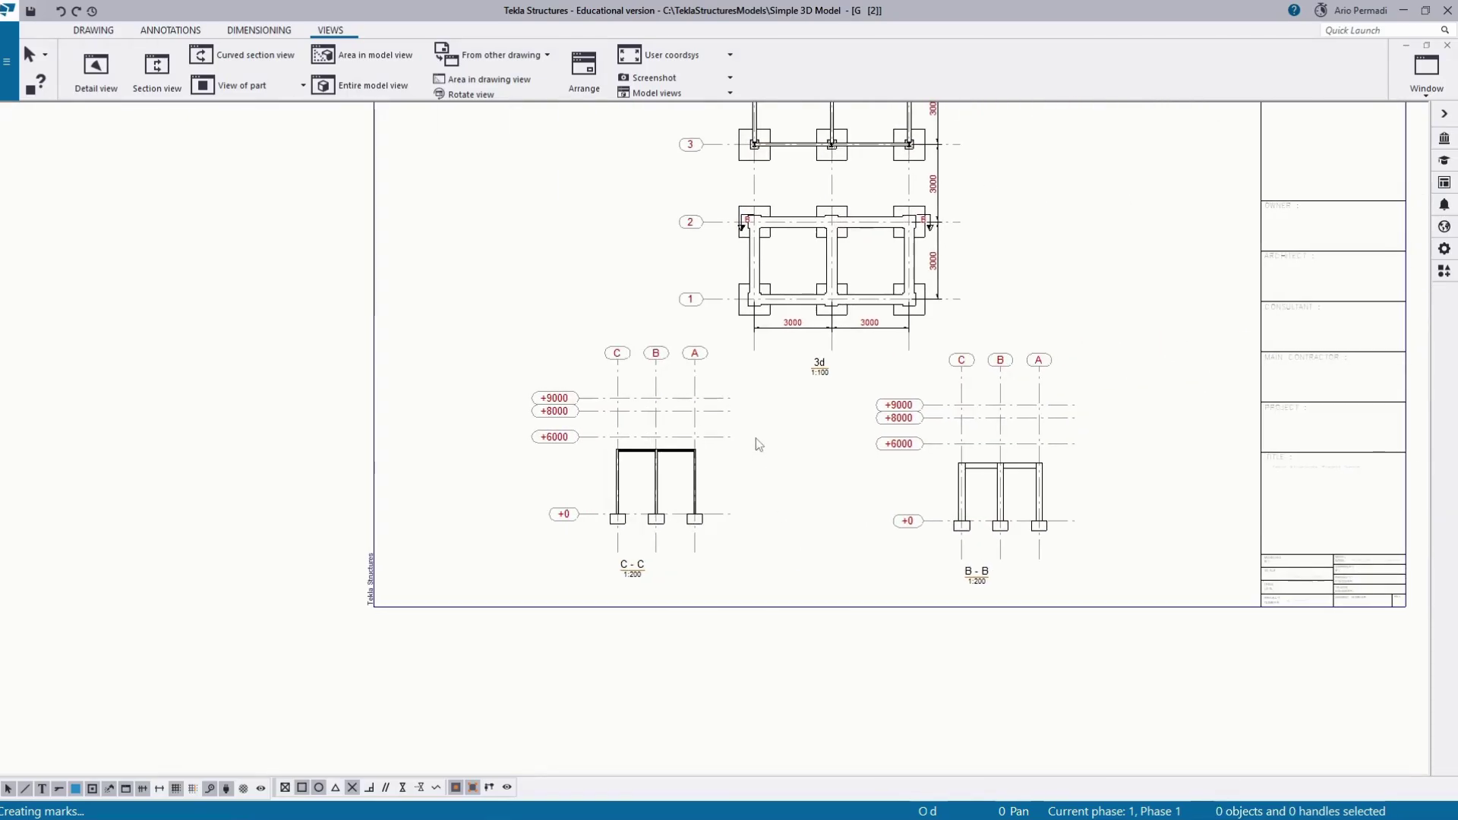
Step: Review section view C-C's attributes, label, surface treatment and neighbor part settings, plus its remaining view properties, without modifying them
click(636, 575)
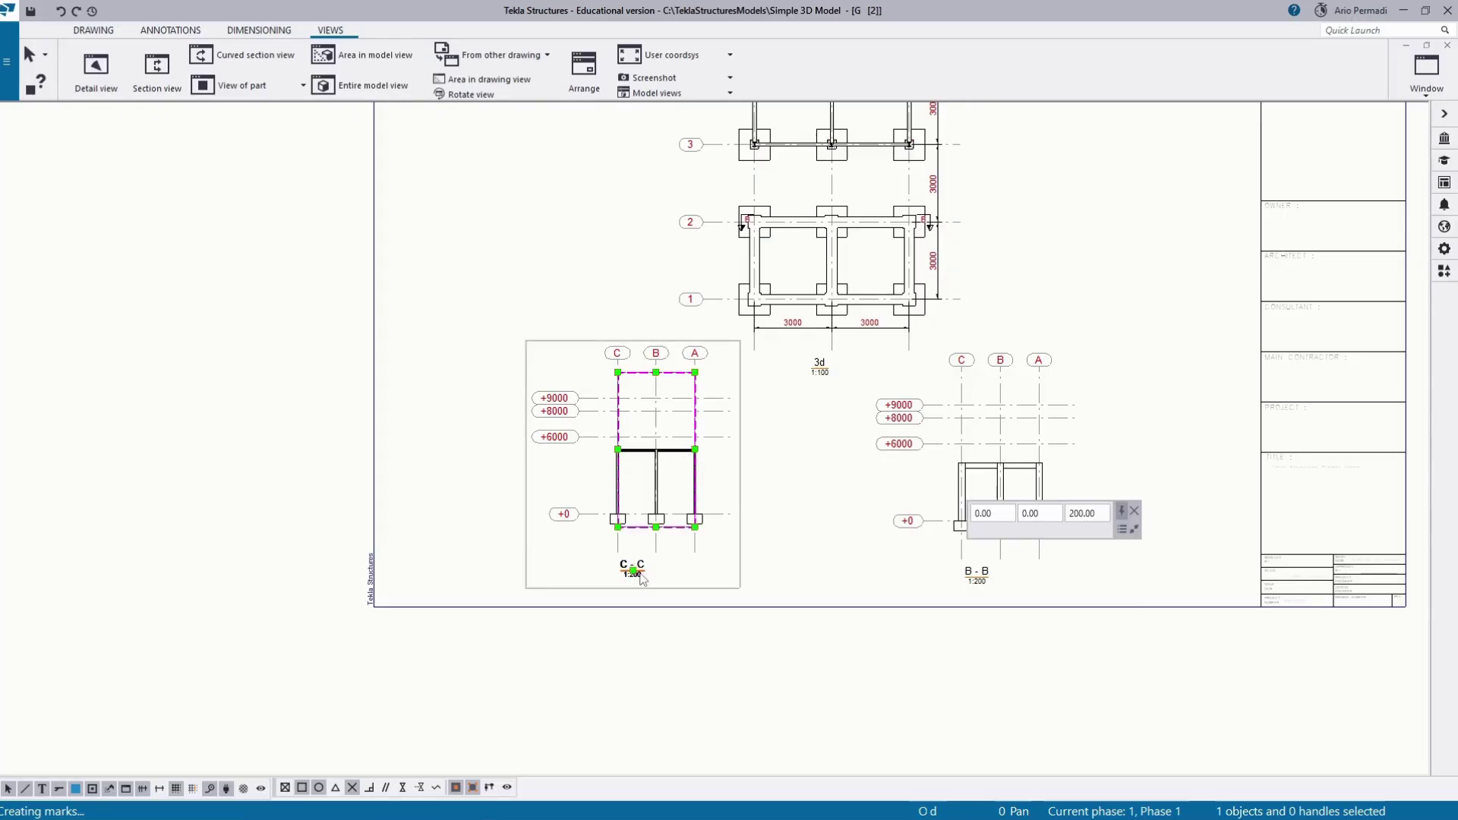
scroll(637, 575, up, 4)
right_click(638, 575)
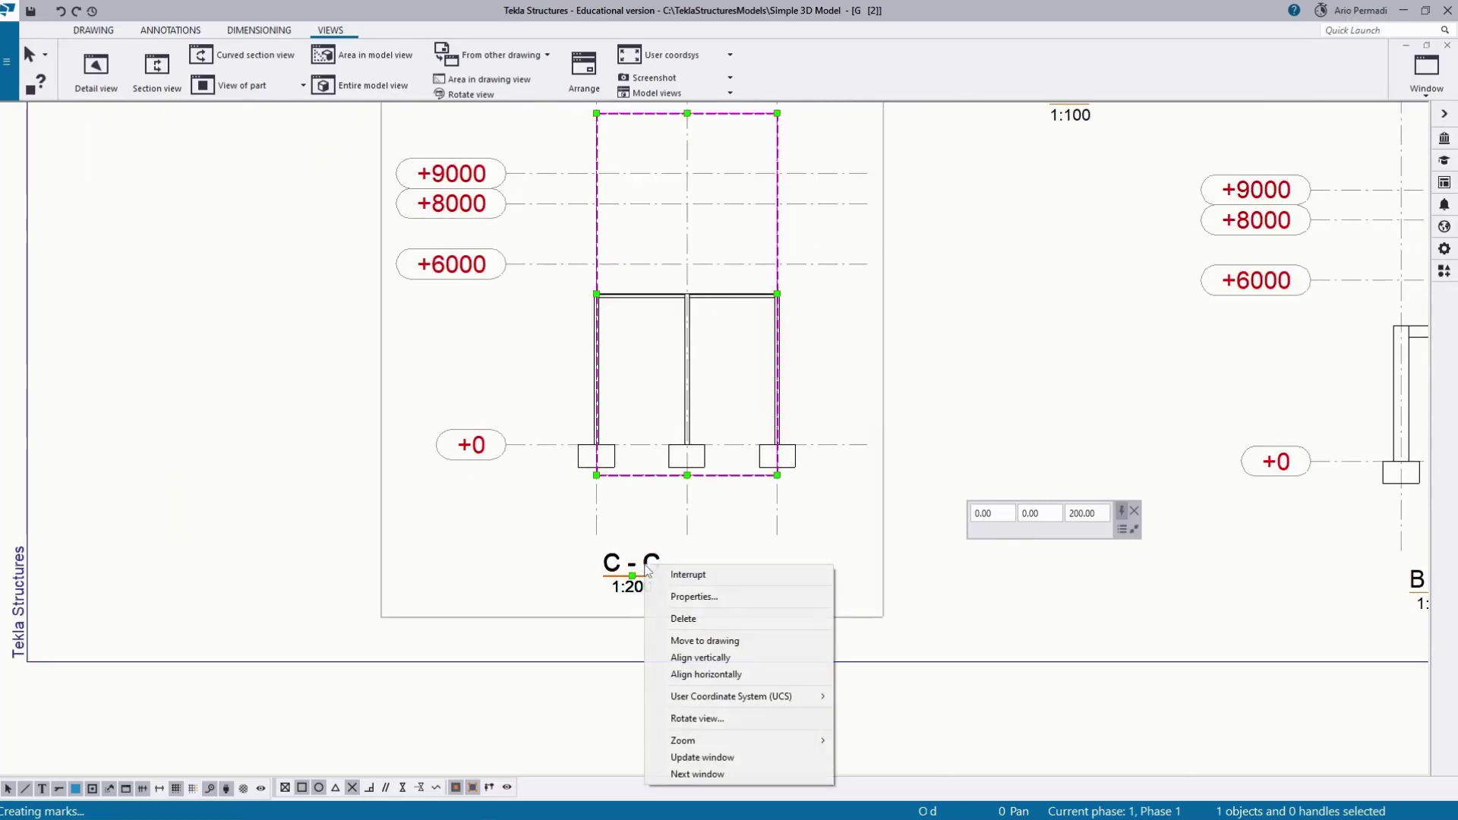
click(688, 595)
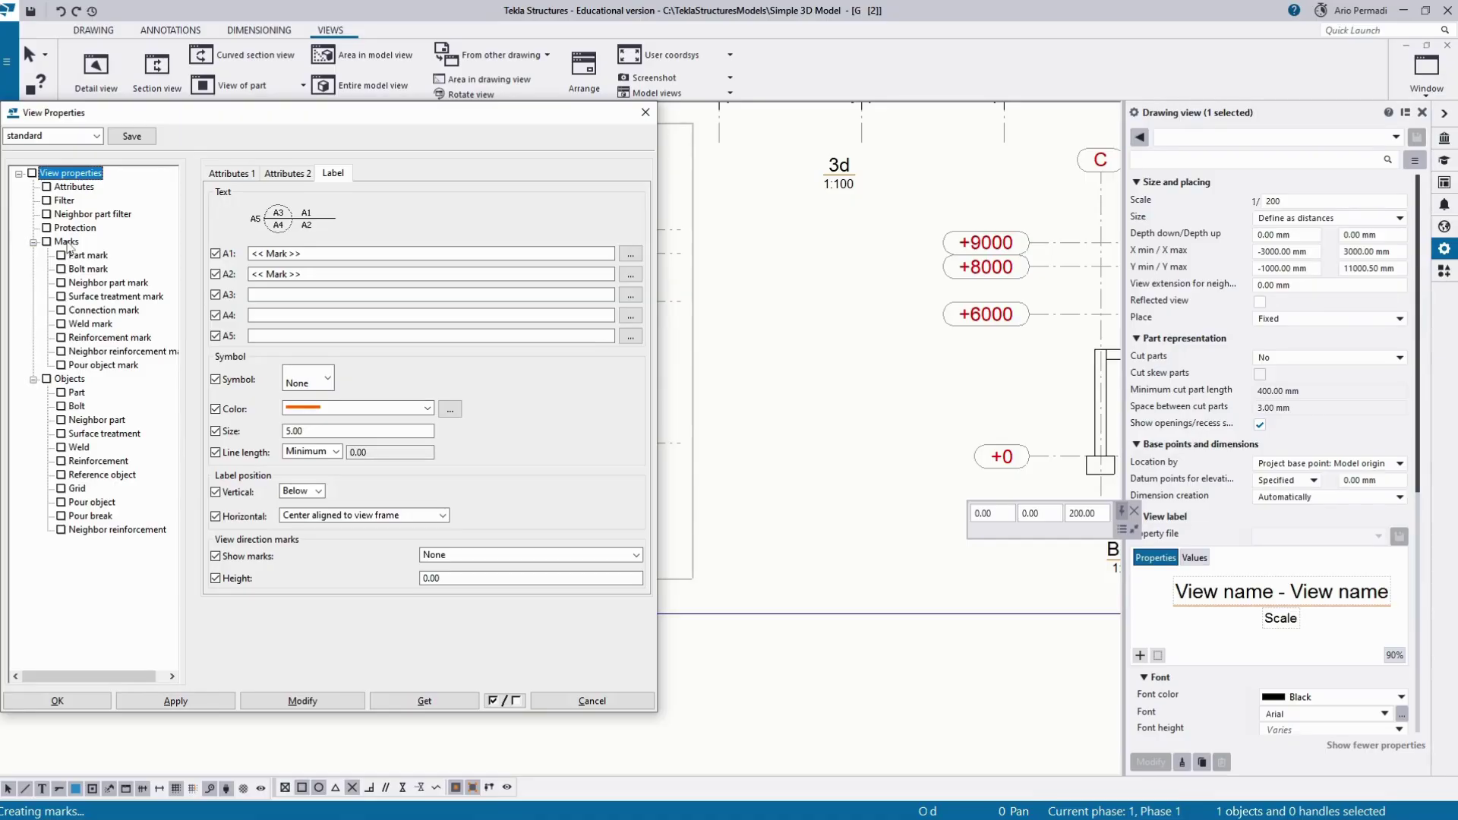
click(246, 171)
click(277, 178)
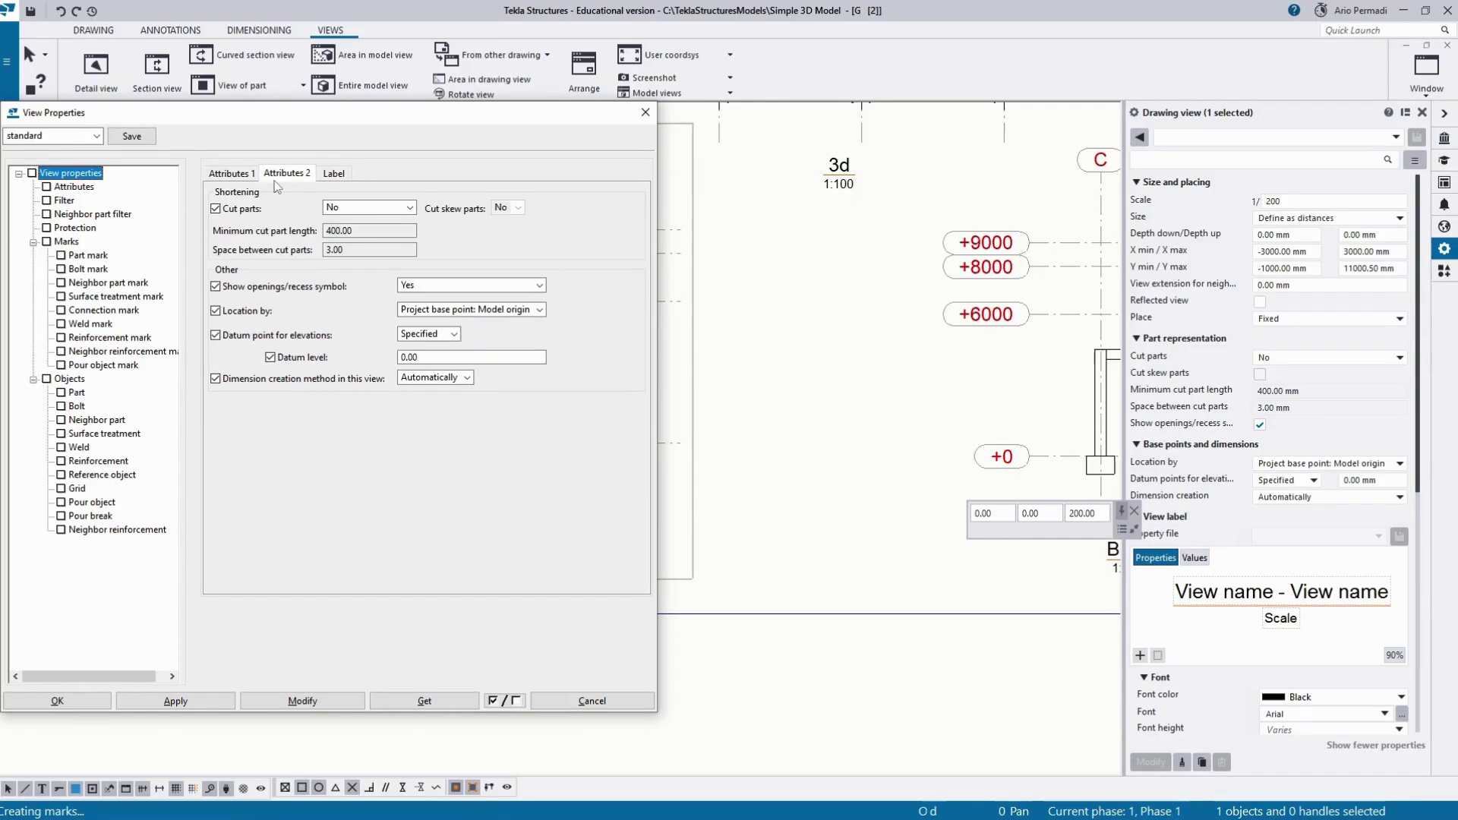
click(343, 176)
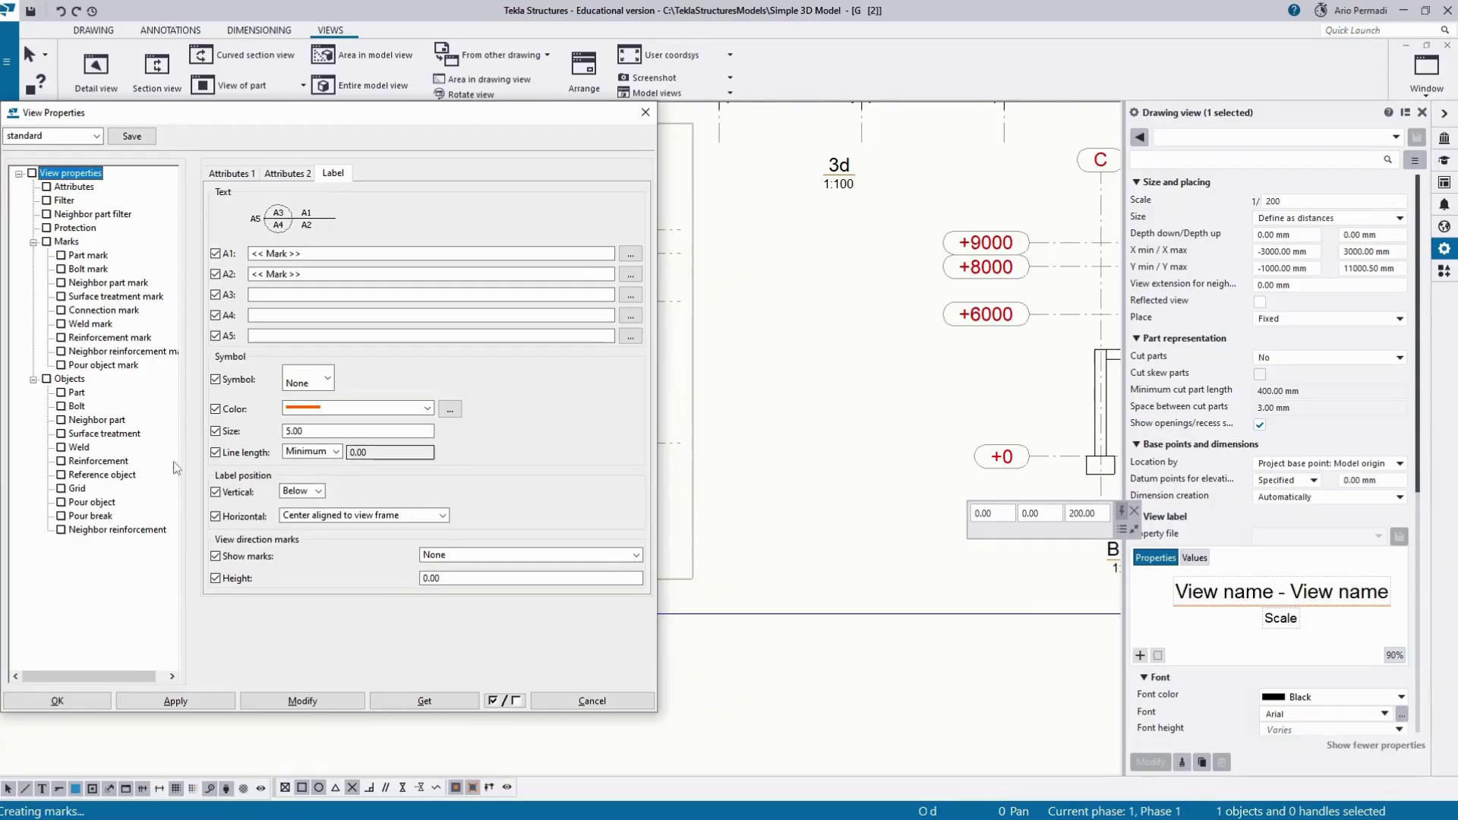
click(110, 434)
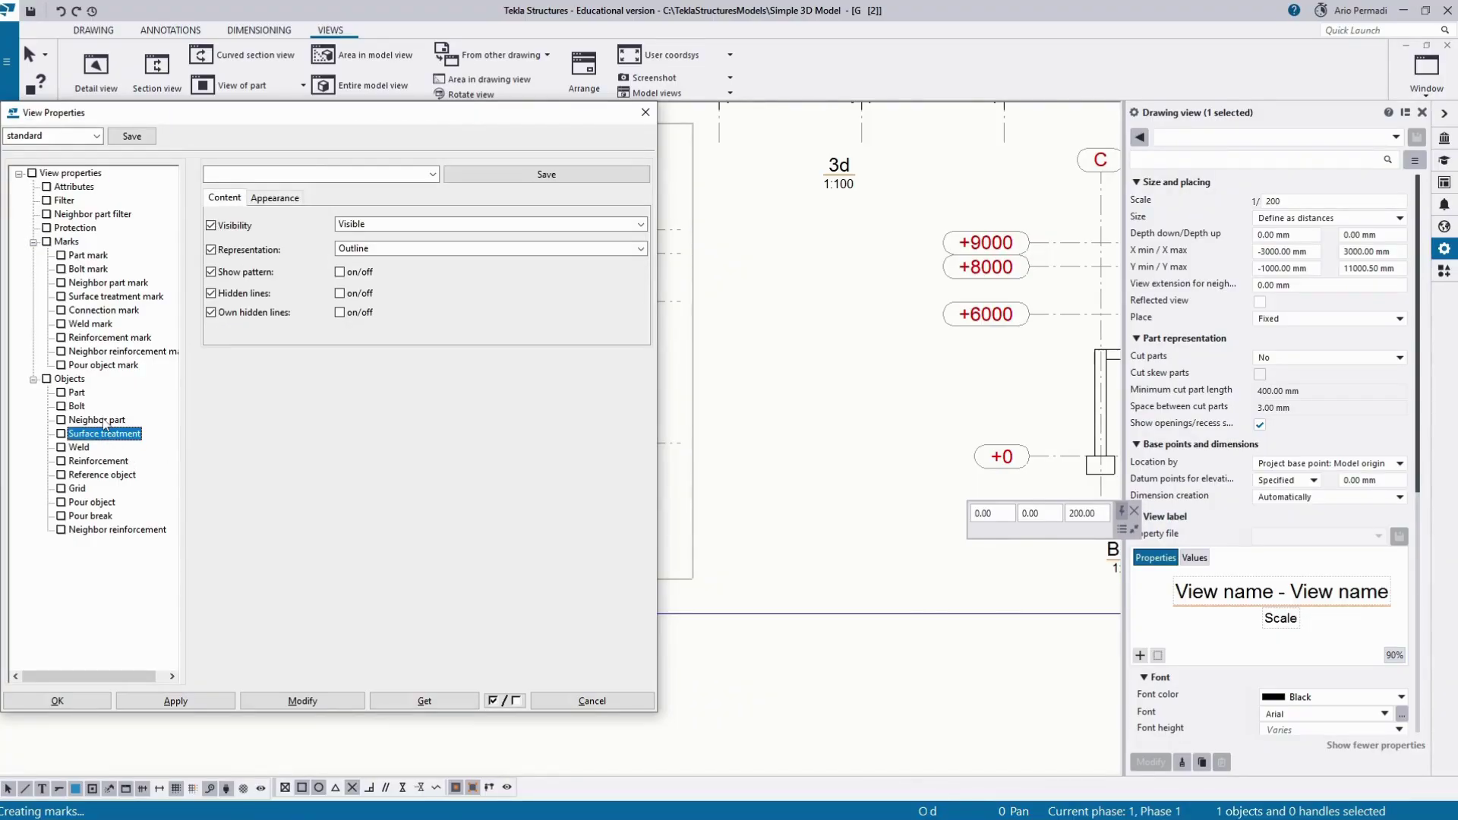
click(99, 420)
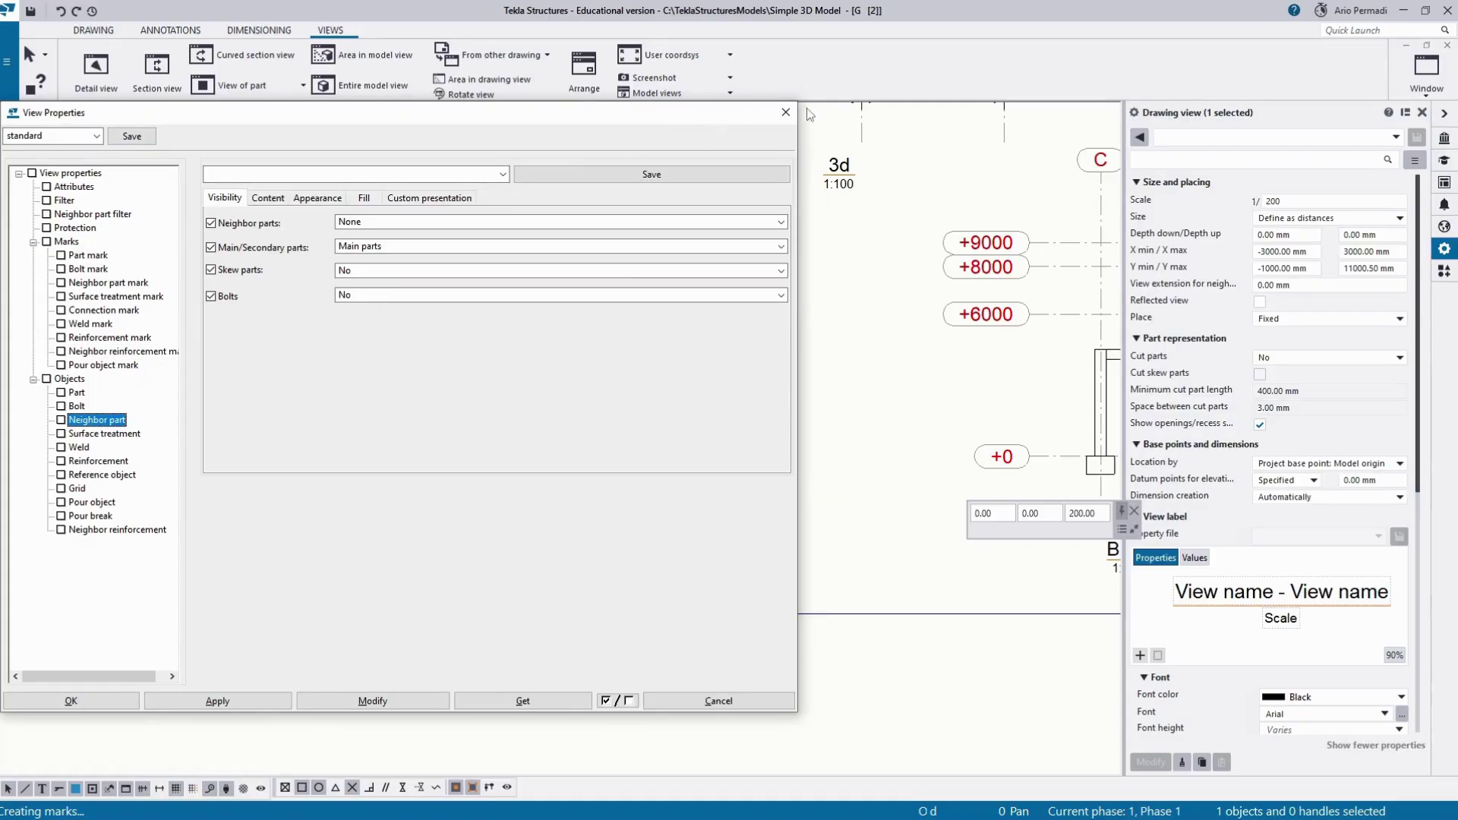
click(785, 116)
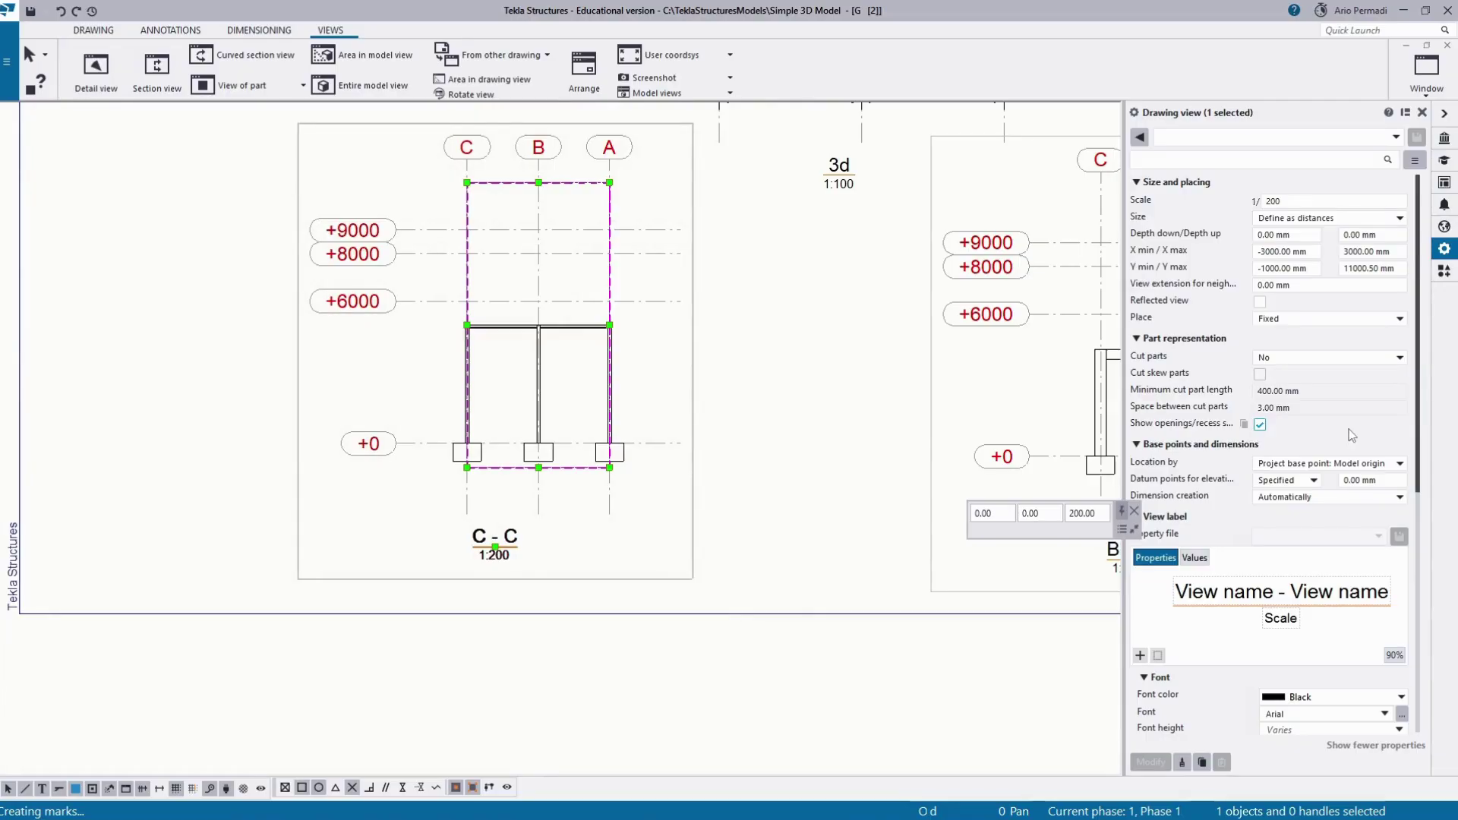
scroll(1313, 475, down, 5)
scroll(1314, 474, down, 5)
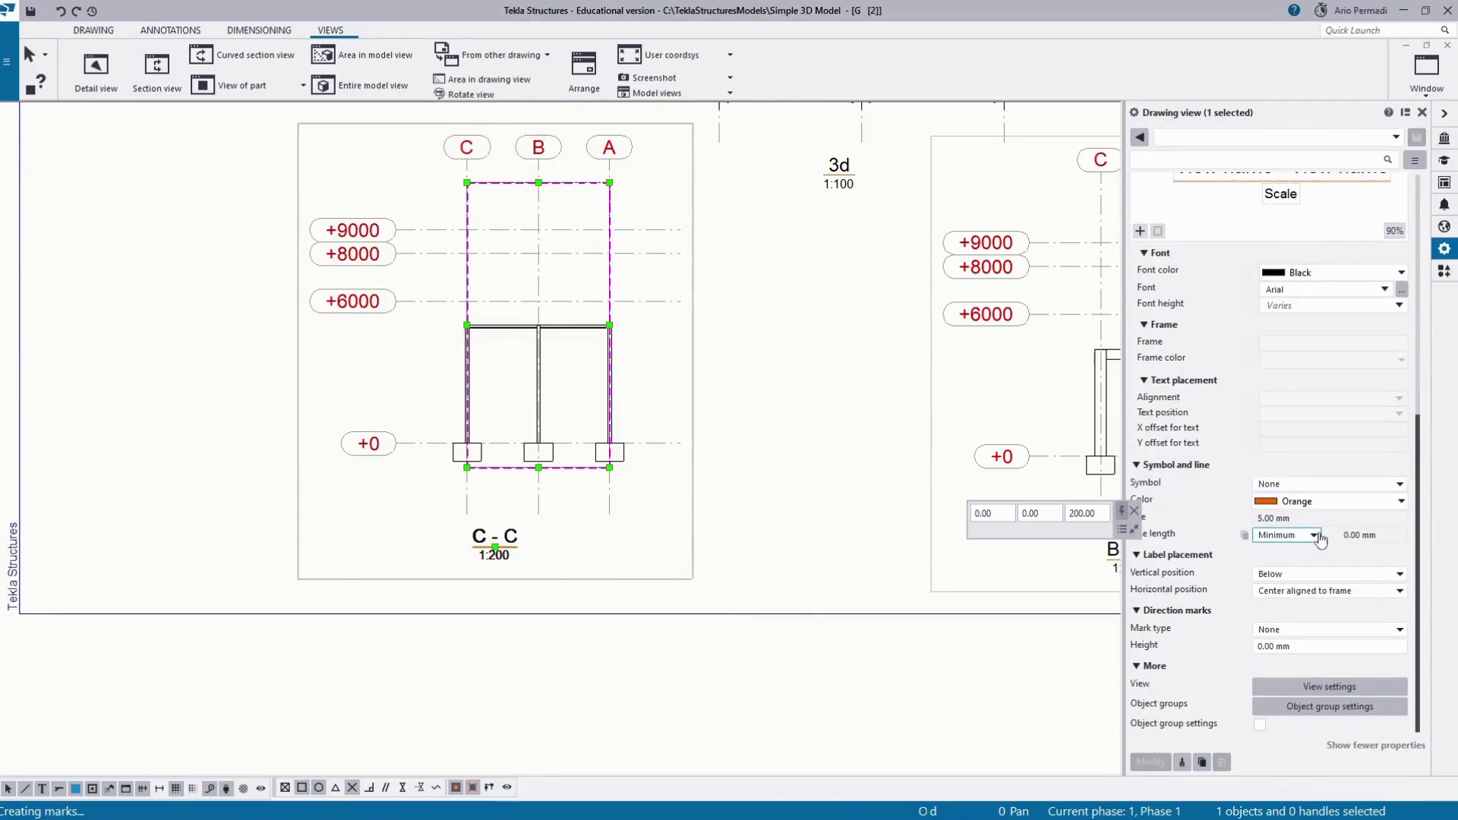
scroll(1322, 539, up, 5)
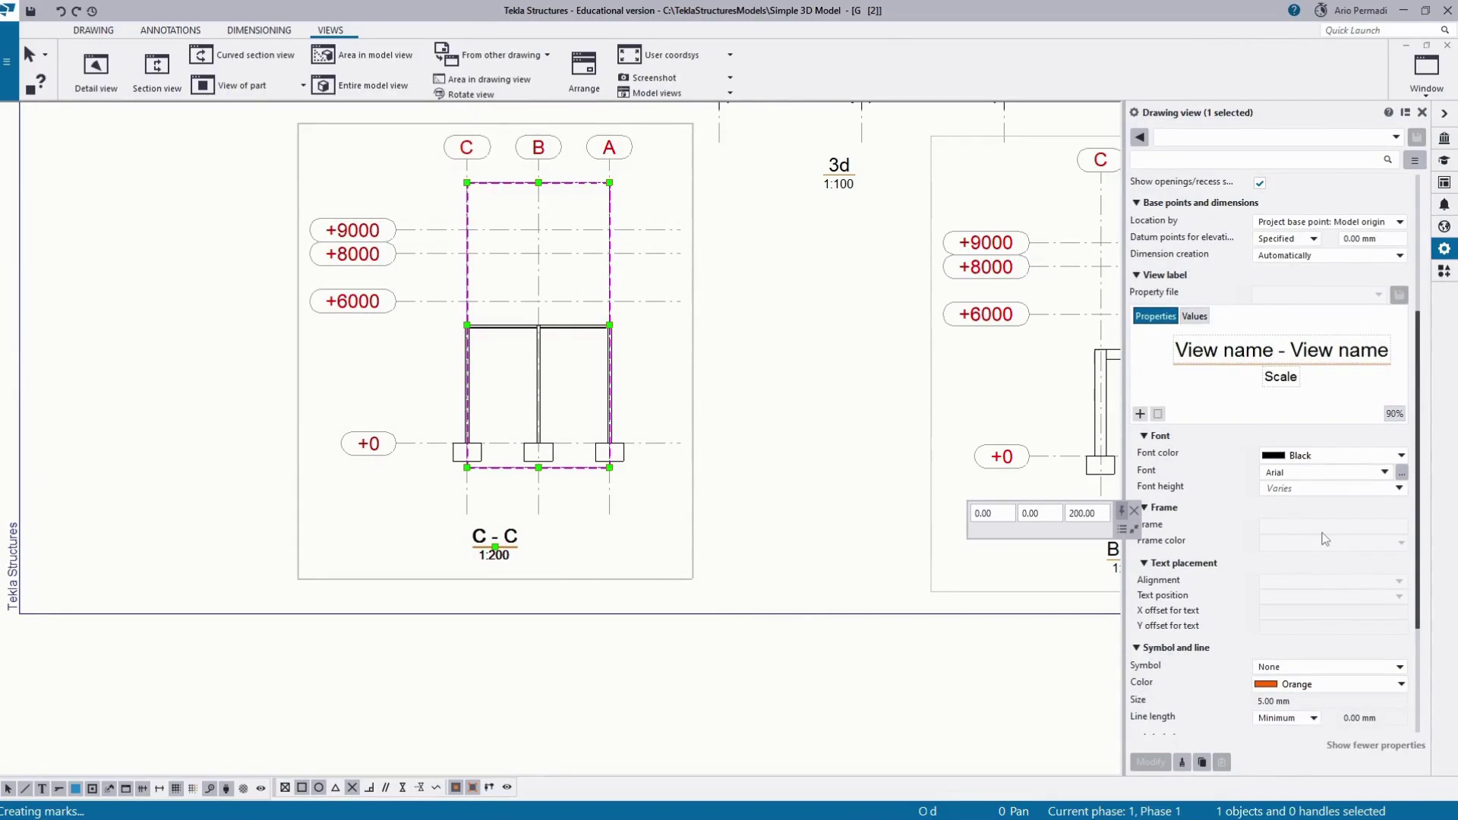
scroll(1324, 539, up, 3)
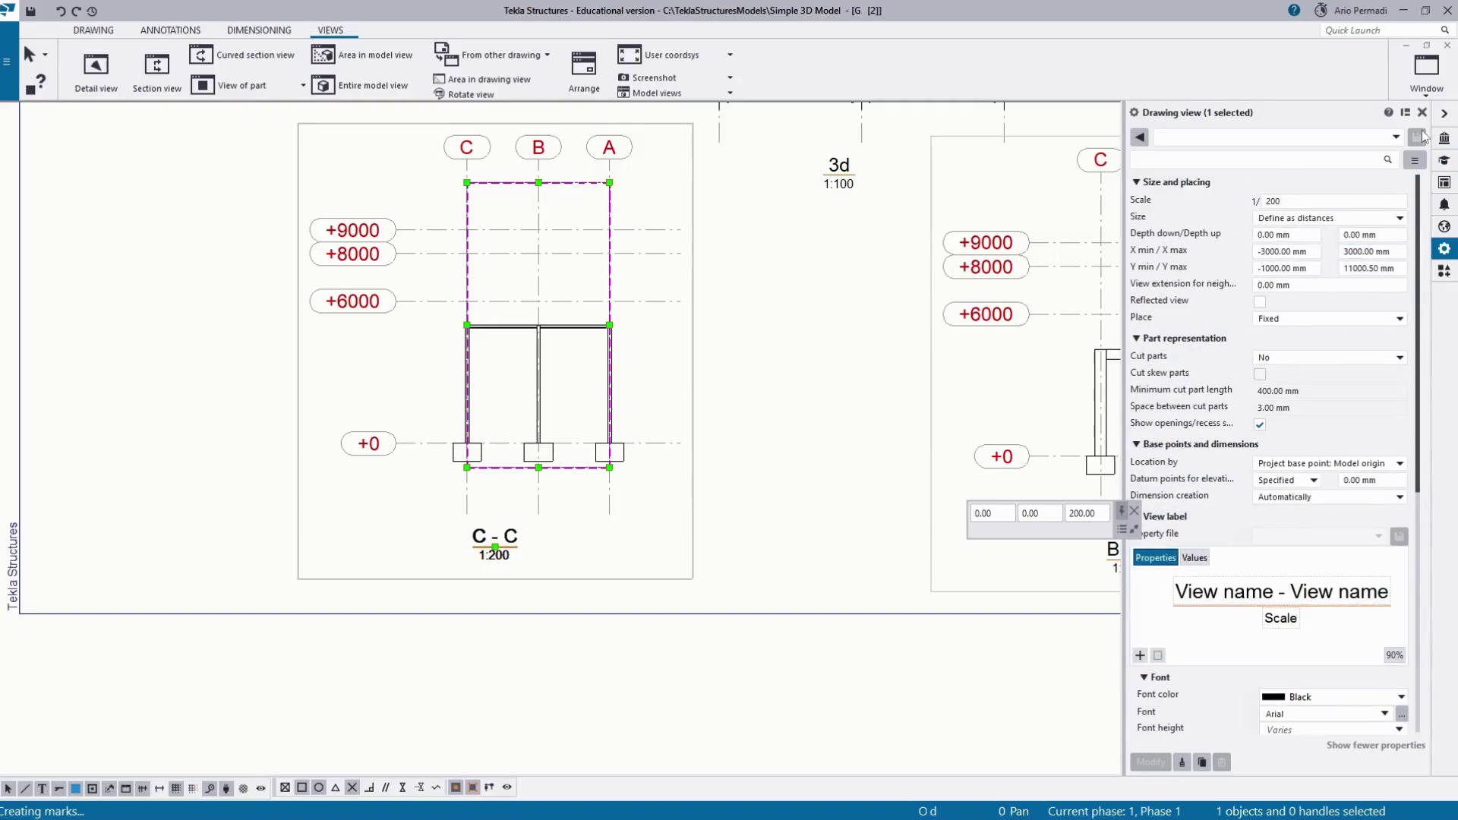
click(1423, 113)
Step: Try to show the common view properties of section views C-C and B-B together, and clear the selection
scroll(914, 342, down, 3)
click(954, 353)
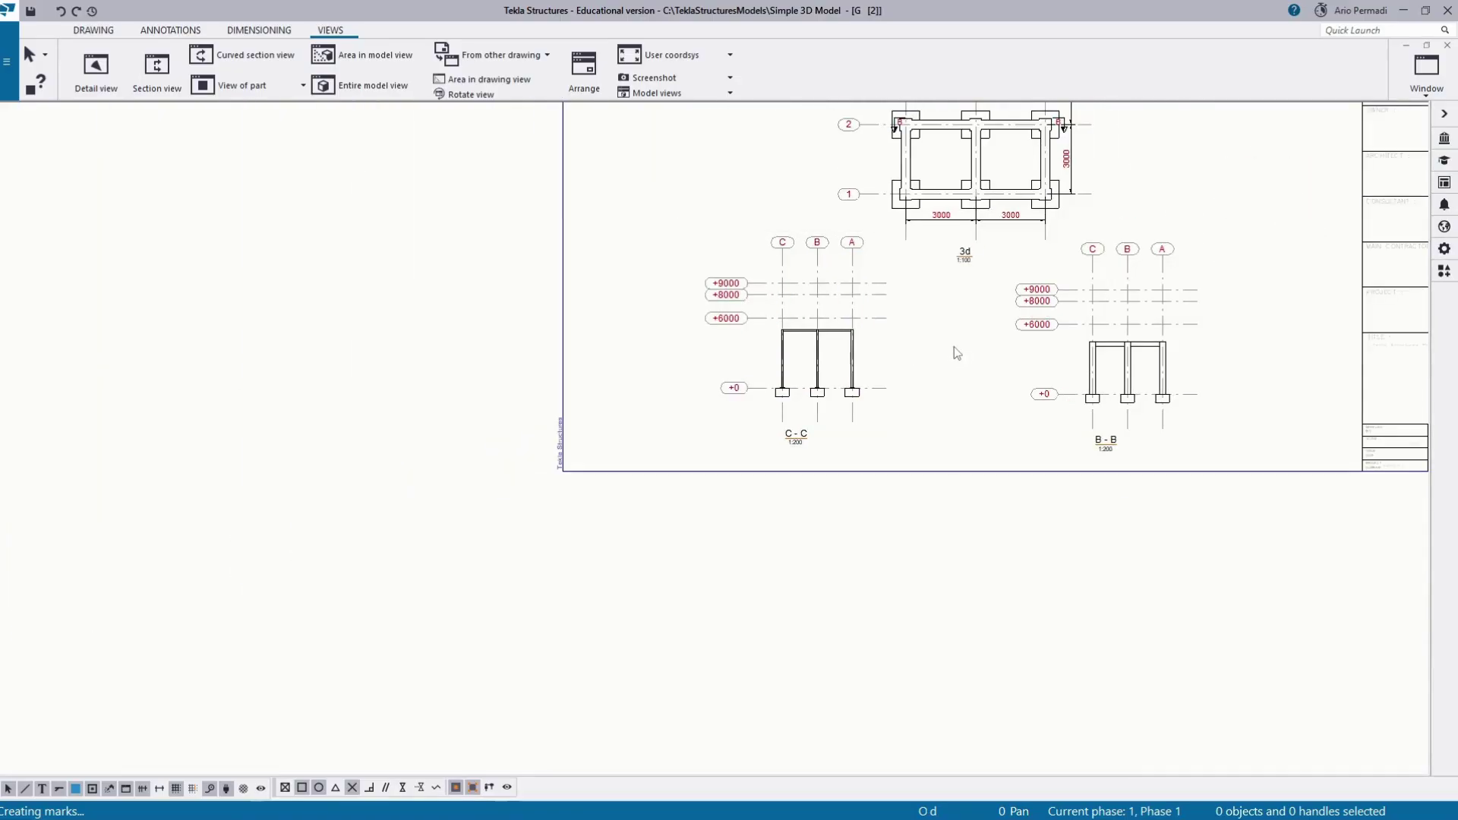
middle_drag(953, 352, 736, 424)
drag(1041, 367, 511, 454)
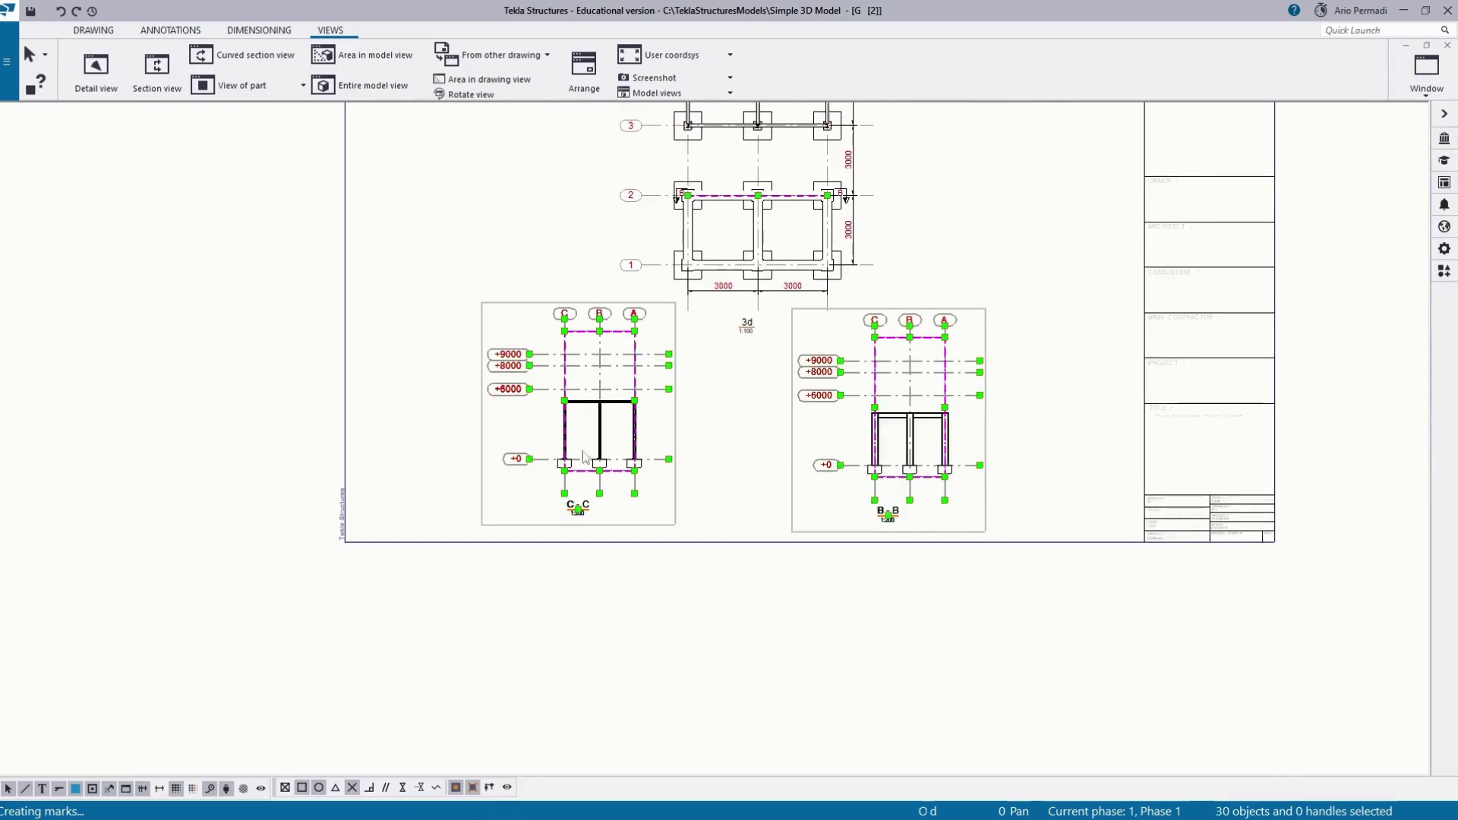
click(1444, 248)
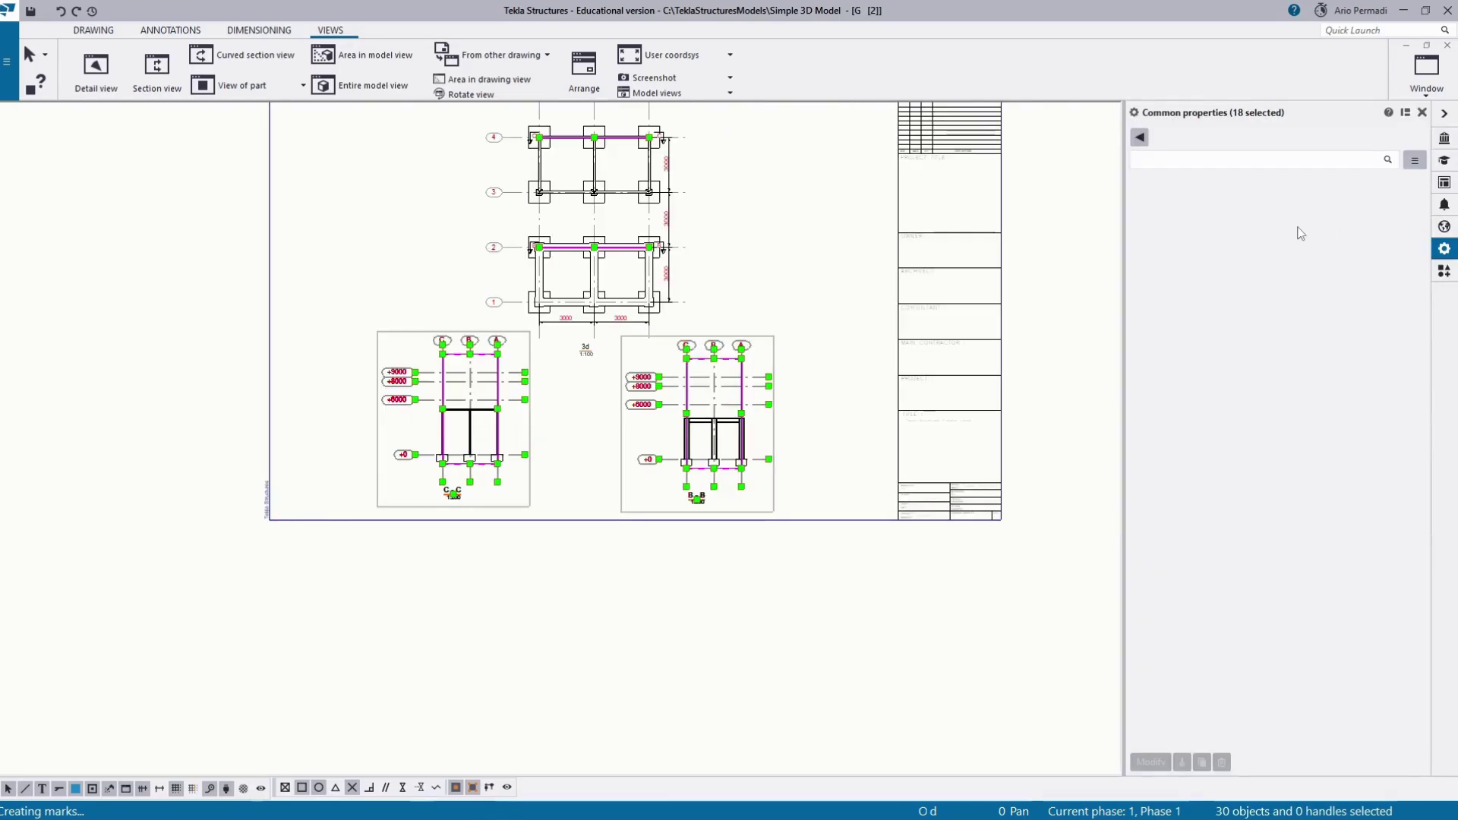
click(815, 403)
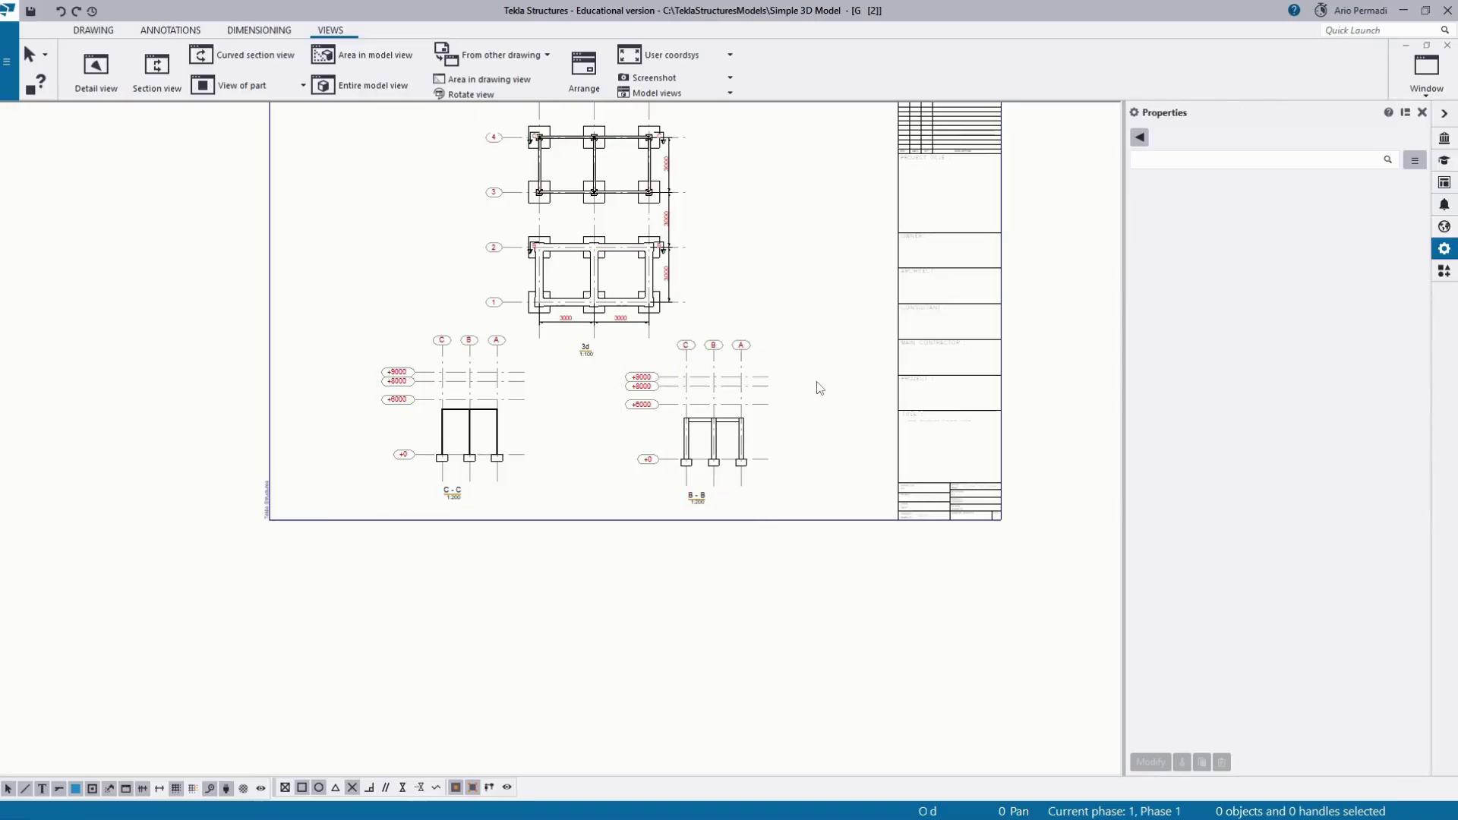
Step: Check section view B-B's scale in its view properties without modifying it, and clear the selection
drag(825, 383, 607, 501)
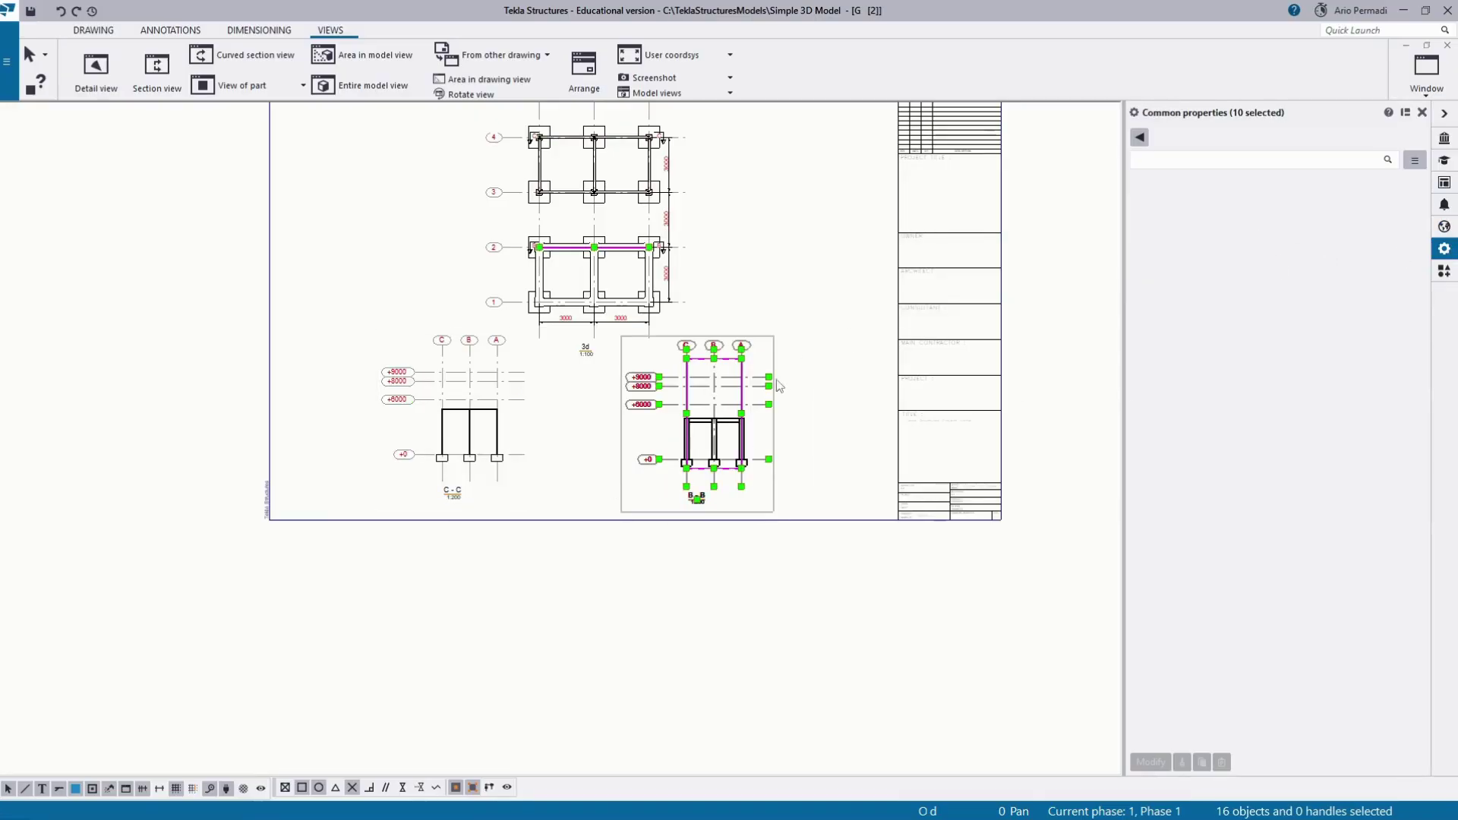
click(768, 502)
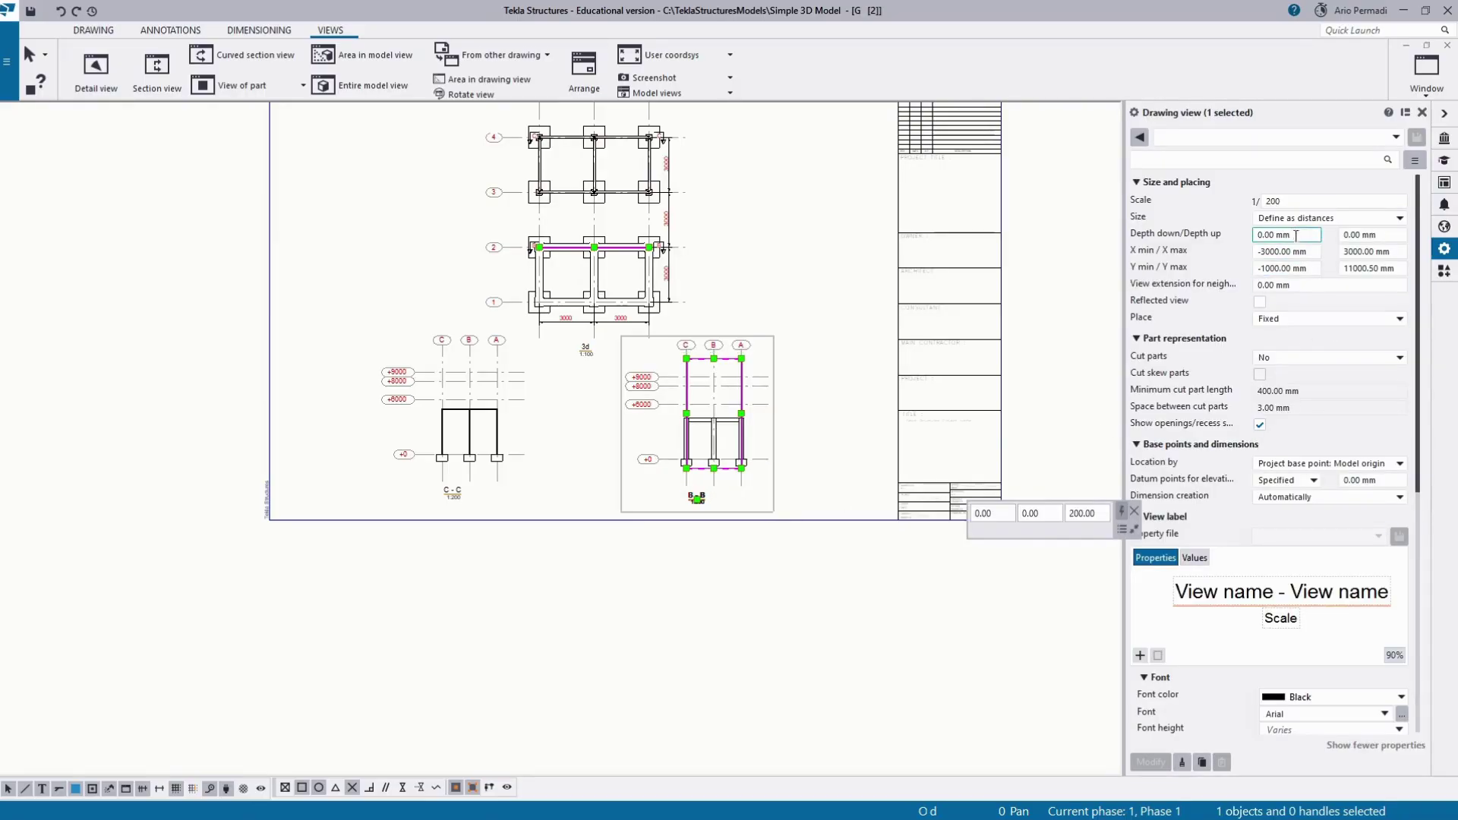
click(1301, 202)
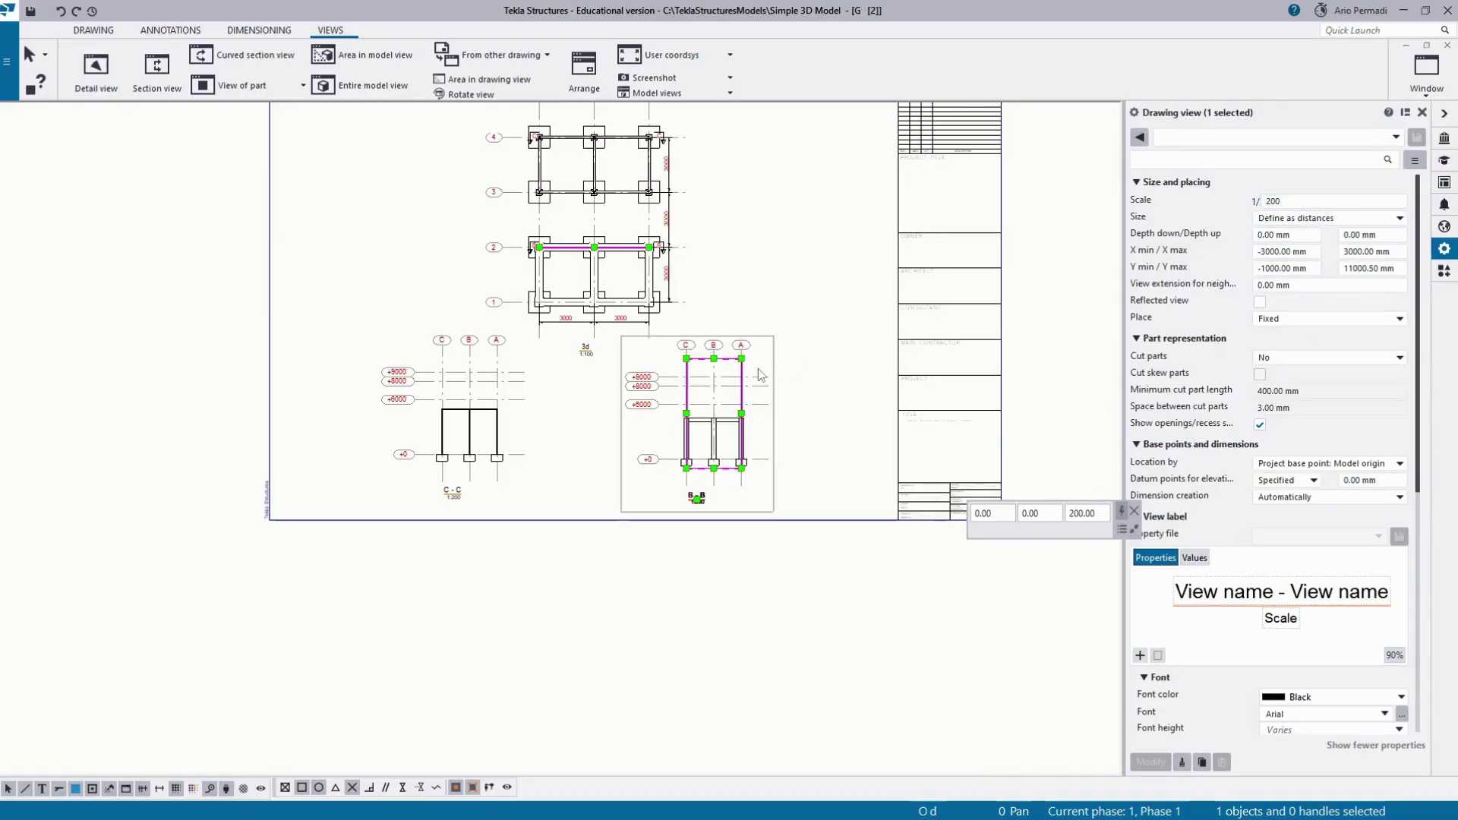
click(818, 388)
Step: Move section views C-C and B-B together slightly down and to the right on the sheet
drag(819, 414, 395, 465)
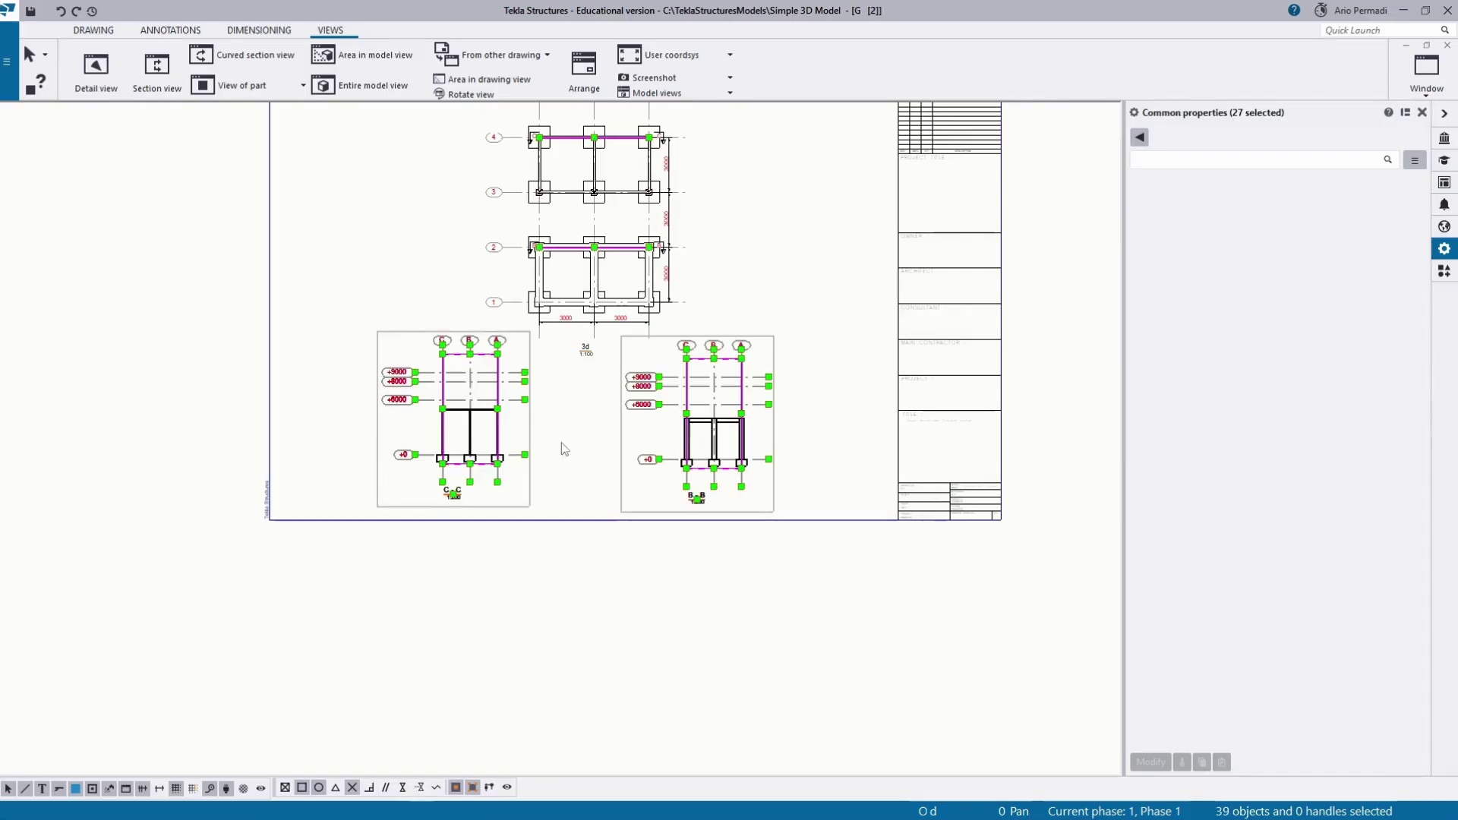
scroll(539, 472, up, 2)
mouse_move(522, 526)
mouse_down()
mouse_move(504, 528)
mouse_move(531, 530)
mouse_up()
click(570, 612)
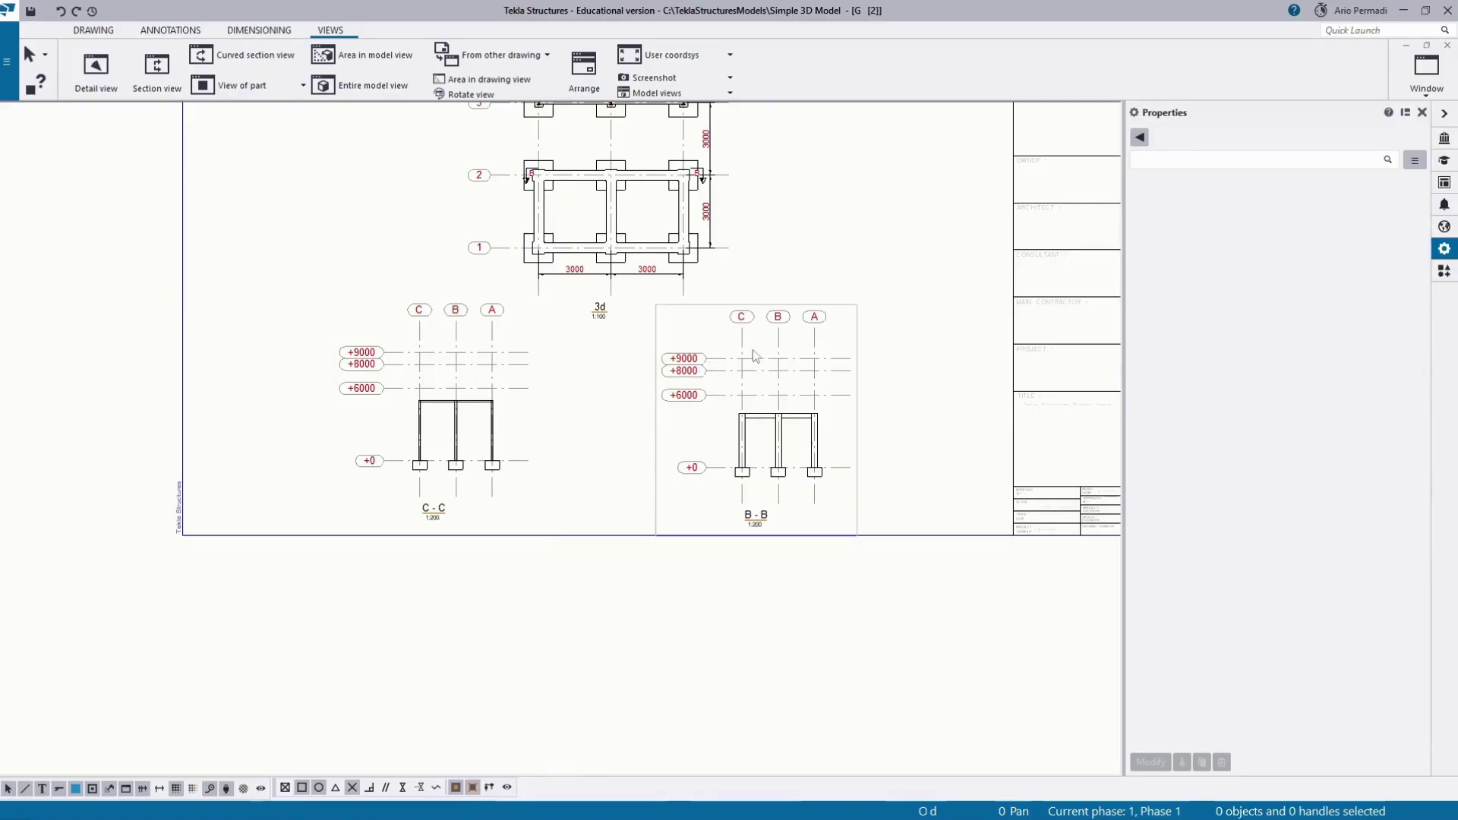
Step: Set section view C-C's scale to 1/250 and apply the modification
click(501, 388)
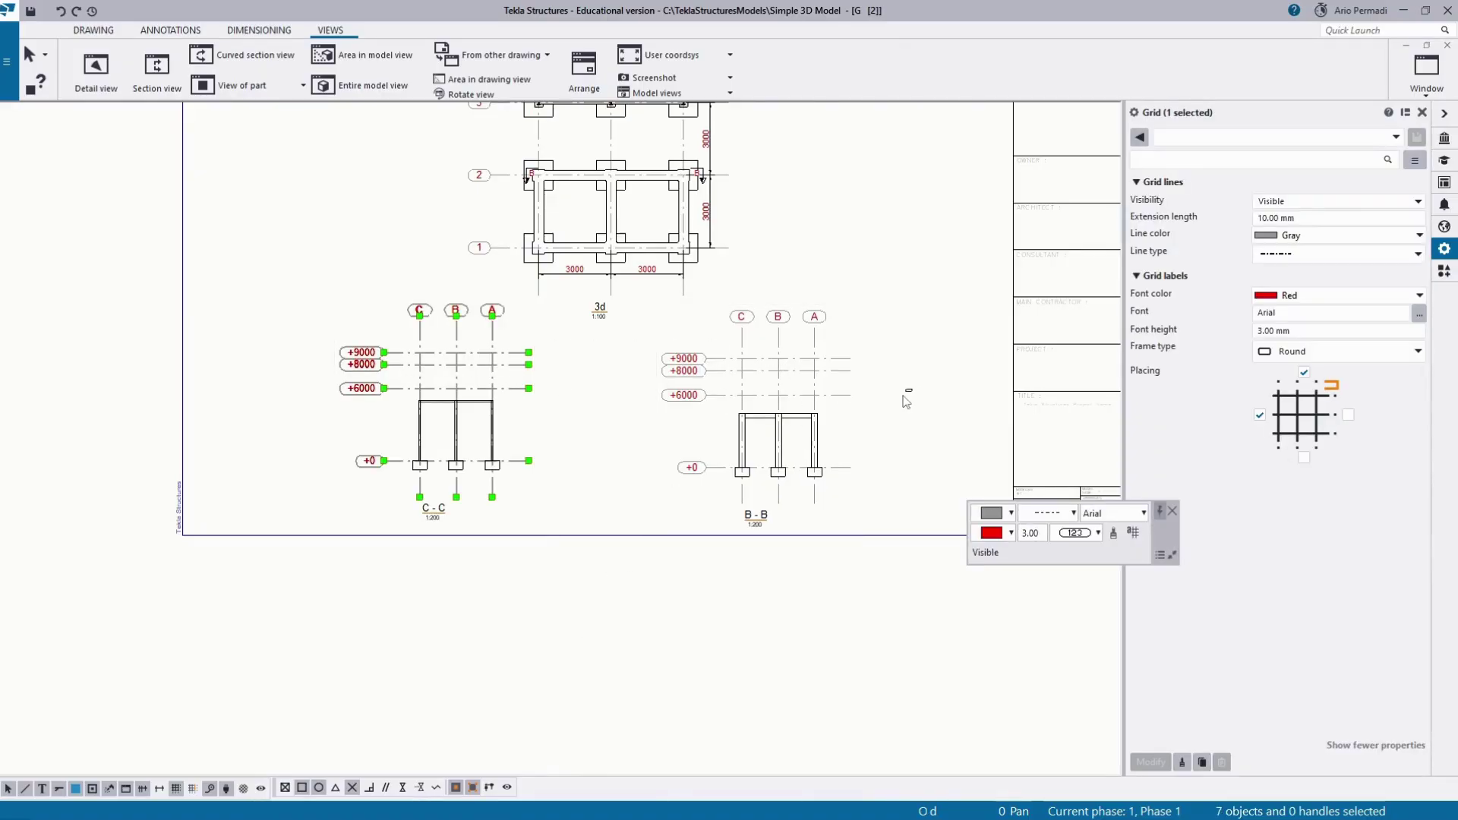
drag(914, 460, 438, 387)
click(541, 438)
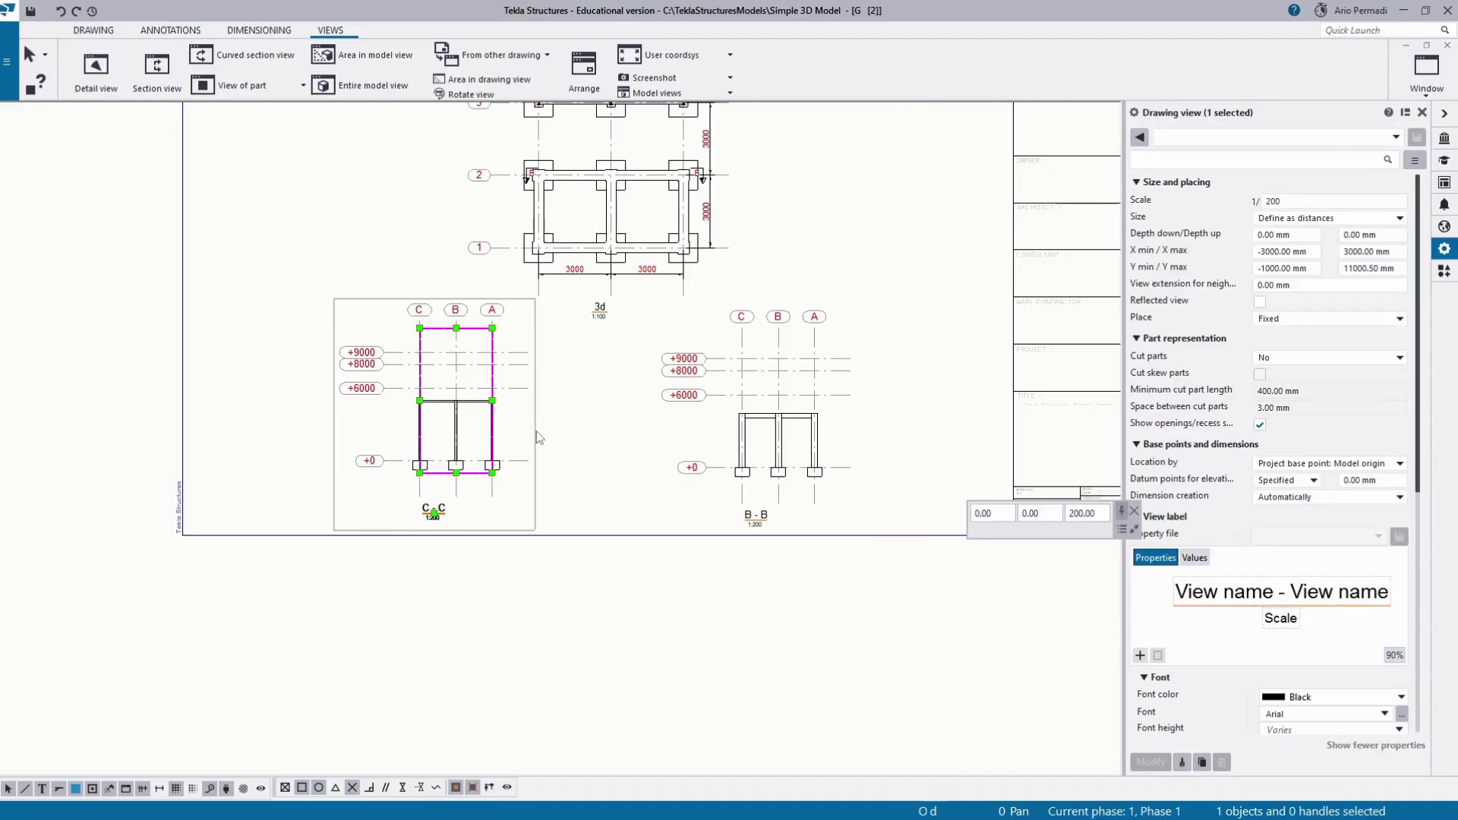
double_click(1317, 201)
text(2)
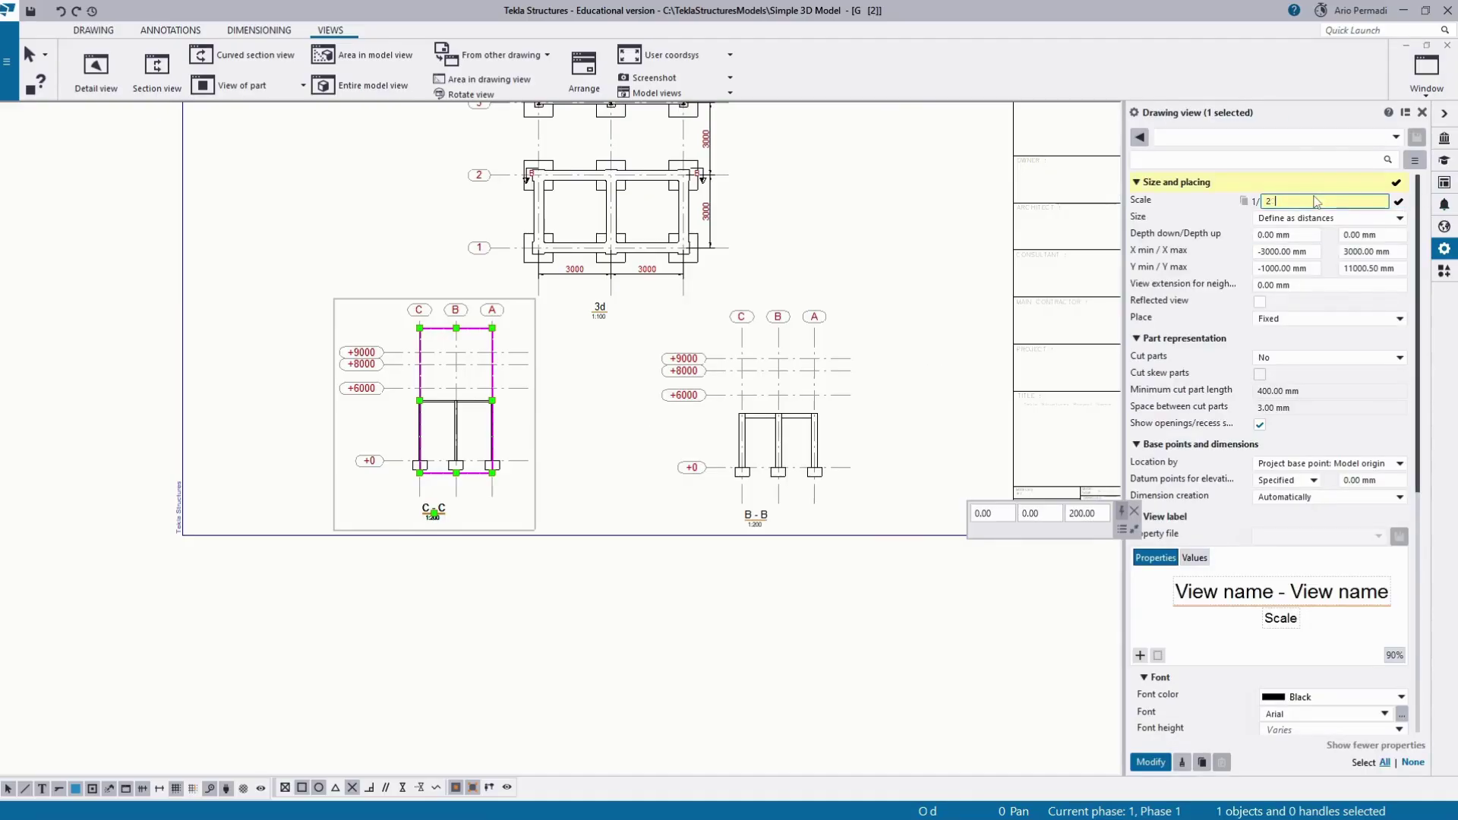
key(Return)
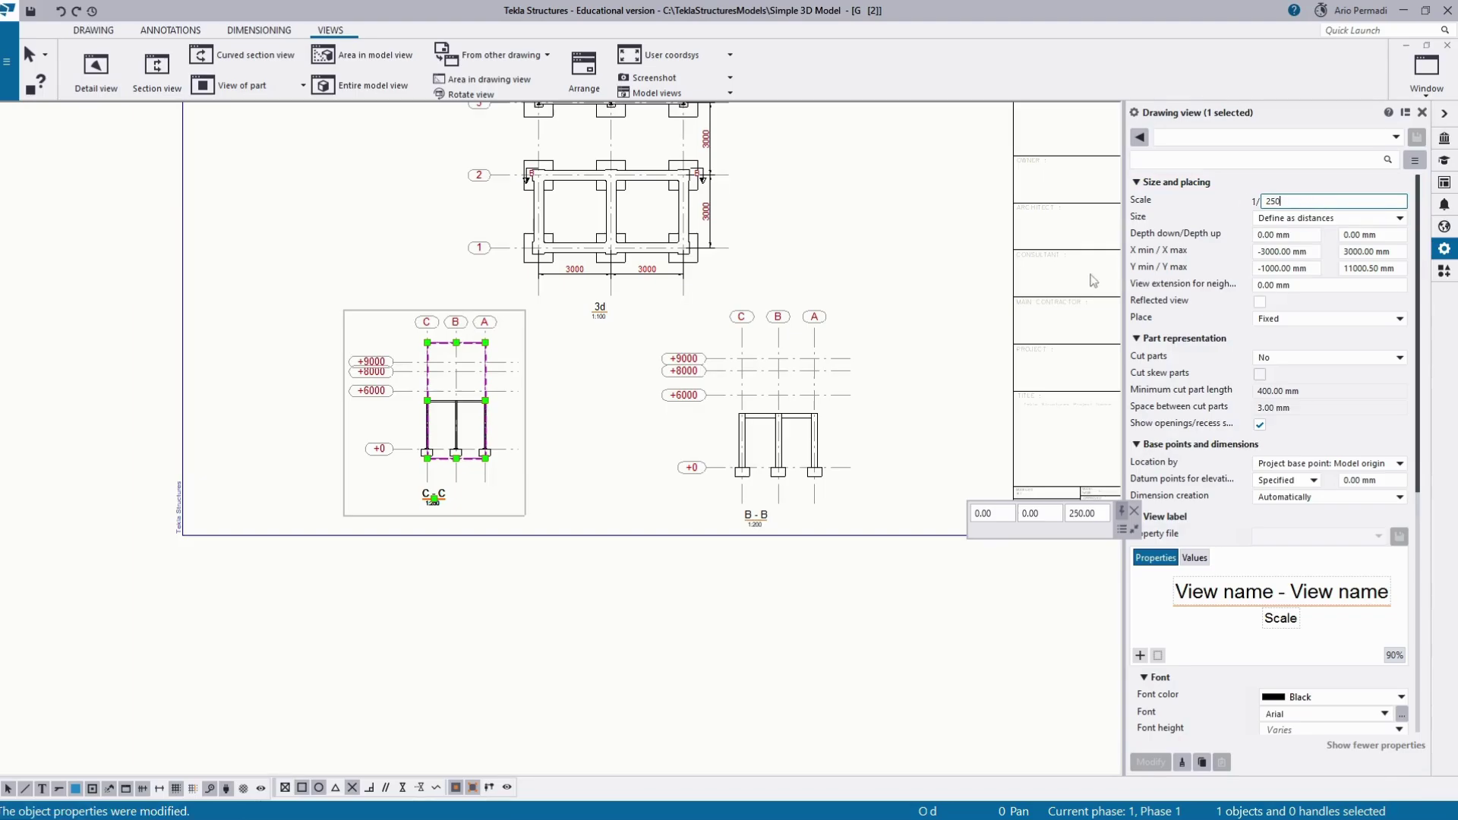
Step: Set section view B-B's scale to 1/250 and apply the modification
click(760, 382)
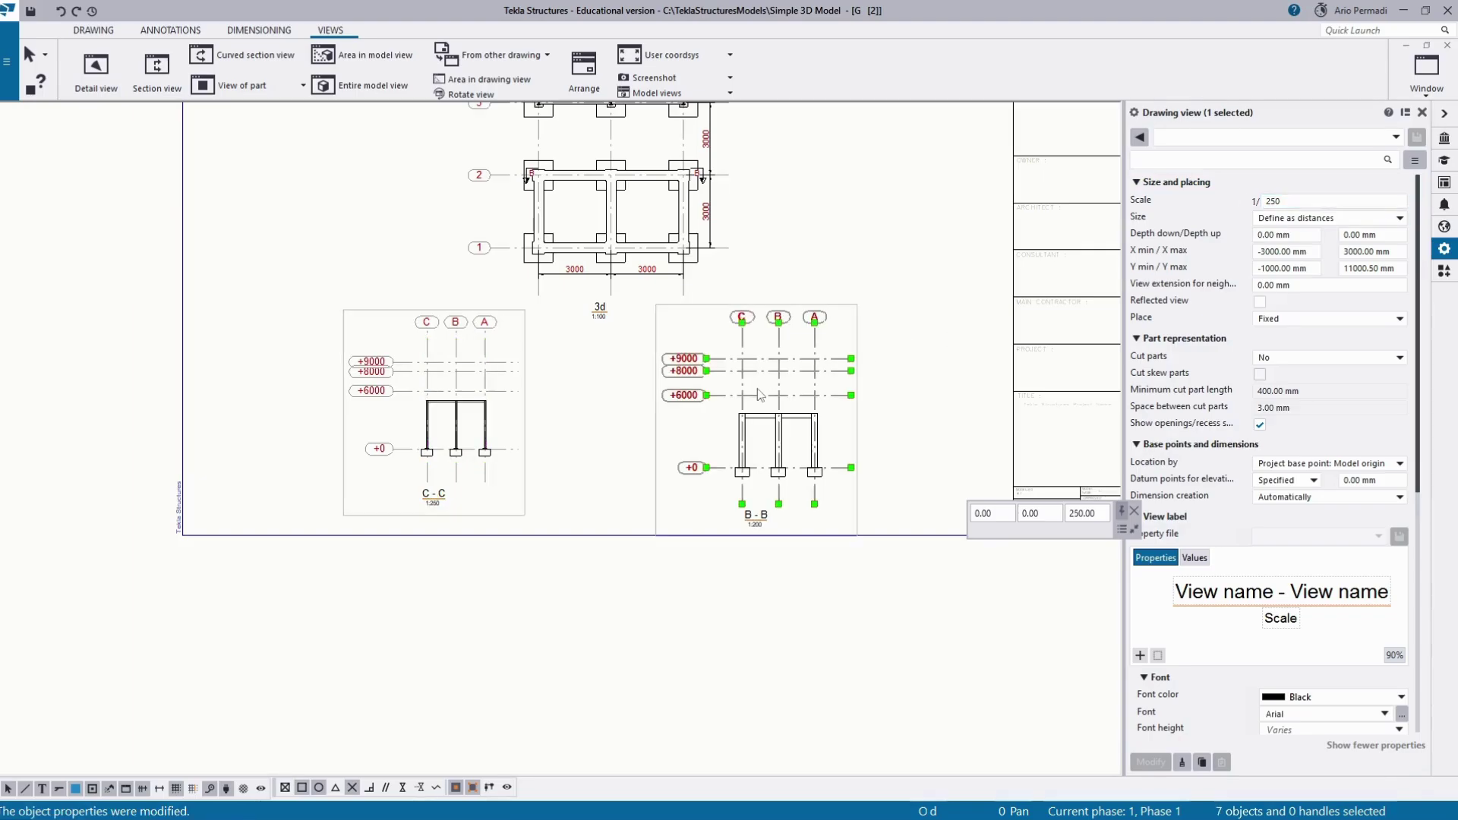
click(856, 414)
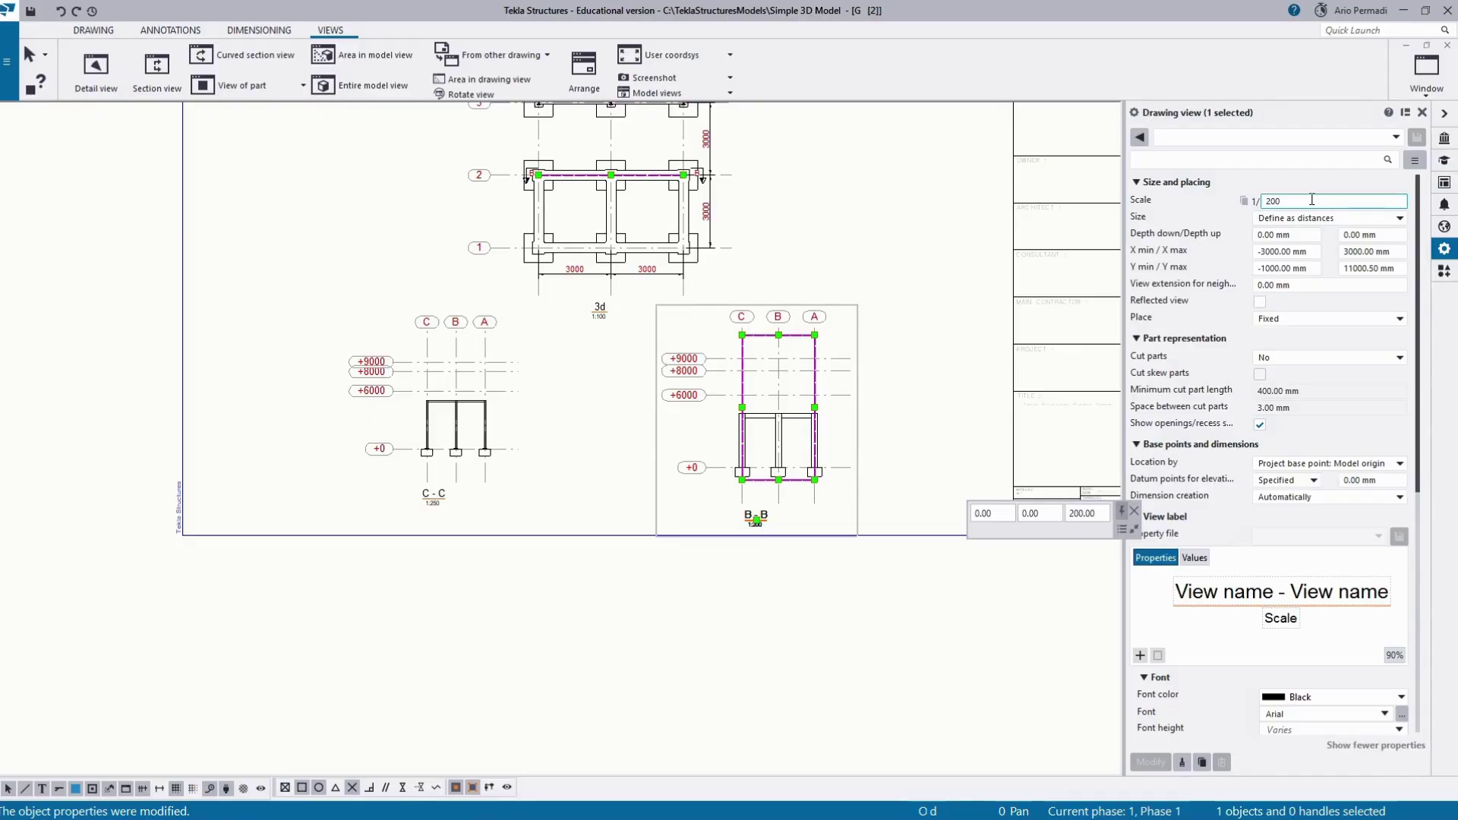
double_click(1314, 199)
text(2)
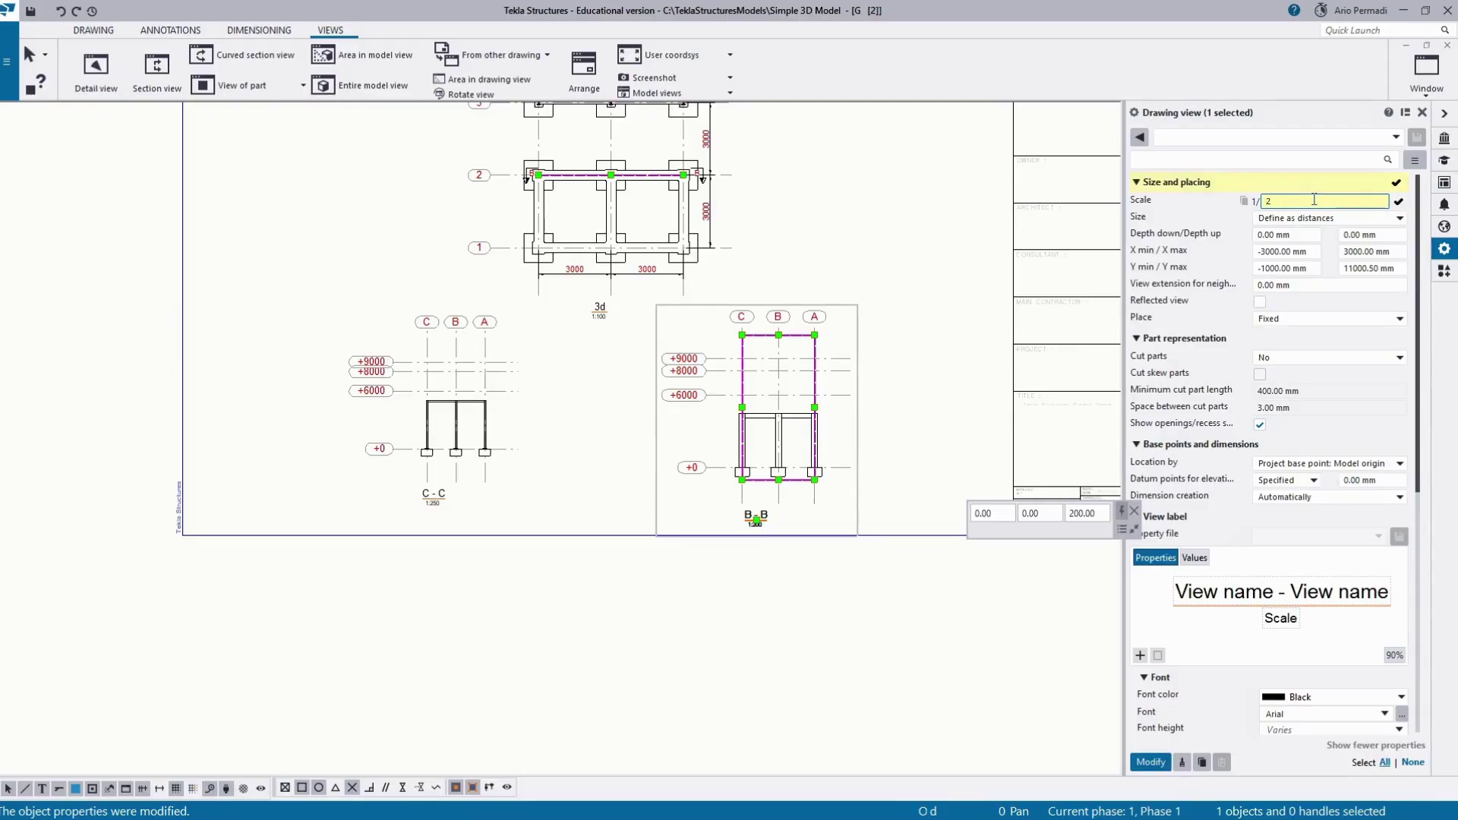
key(Return)
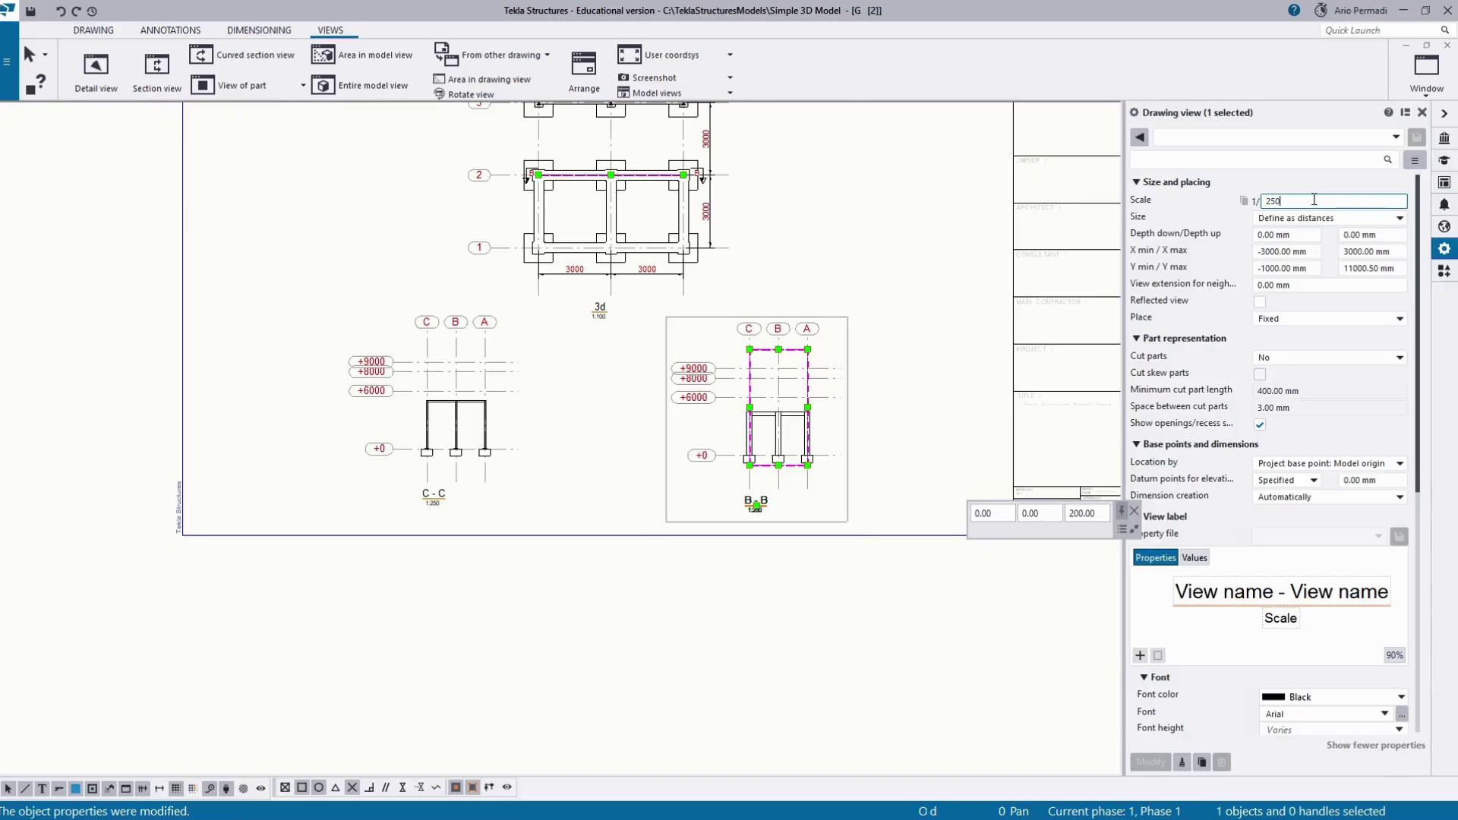
Step: Move the two rescaled section views together slightly downward, keeping them inside the sheet border, and deselect them
click(536, 486)
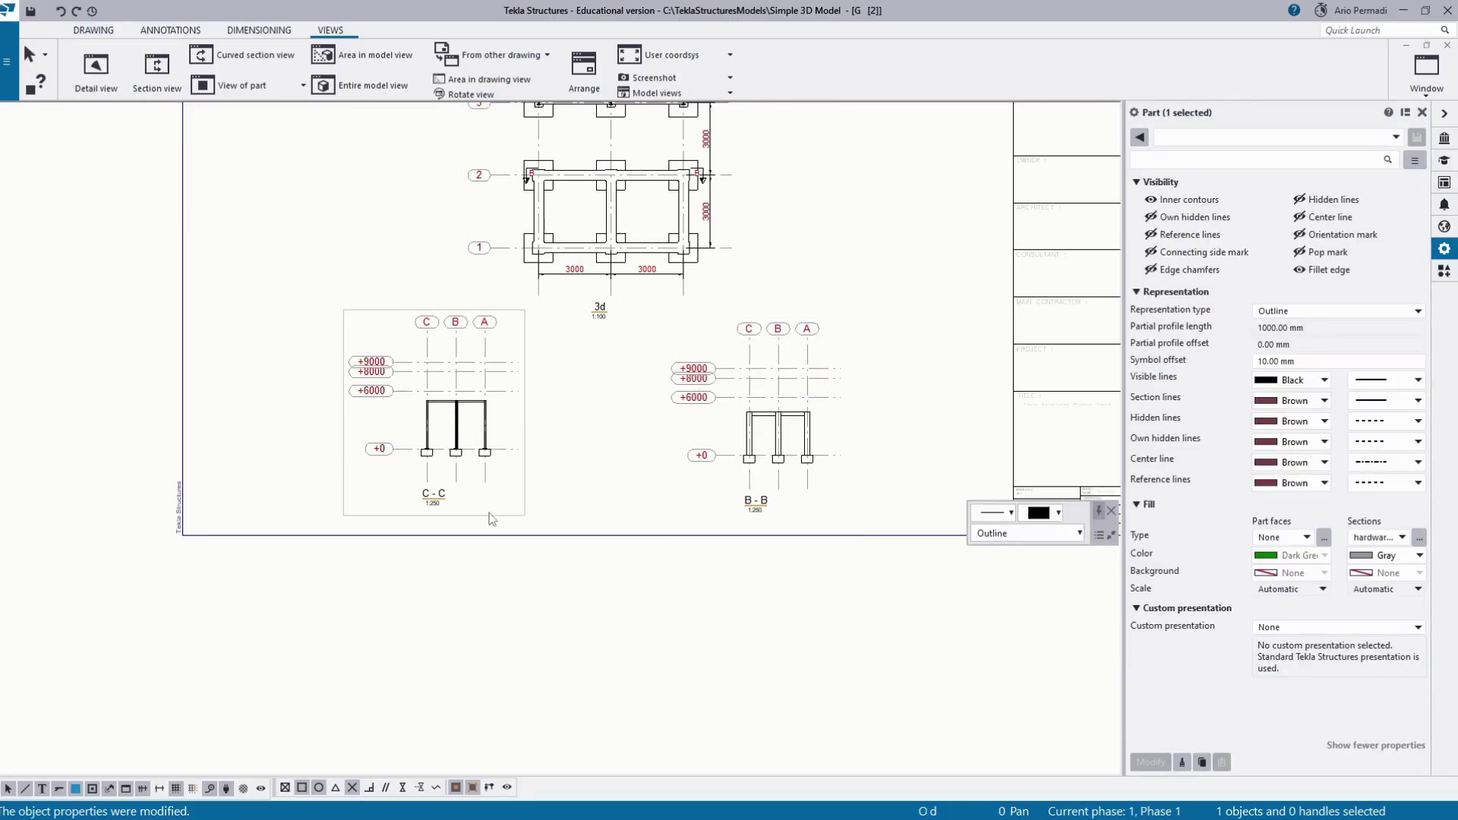
drag(884, 417, 473, 483)
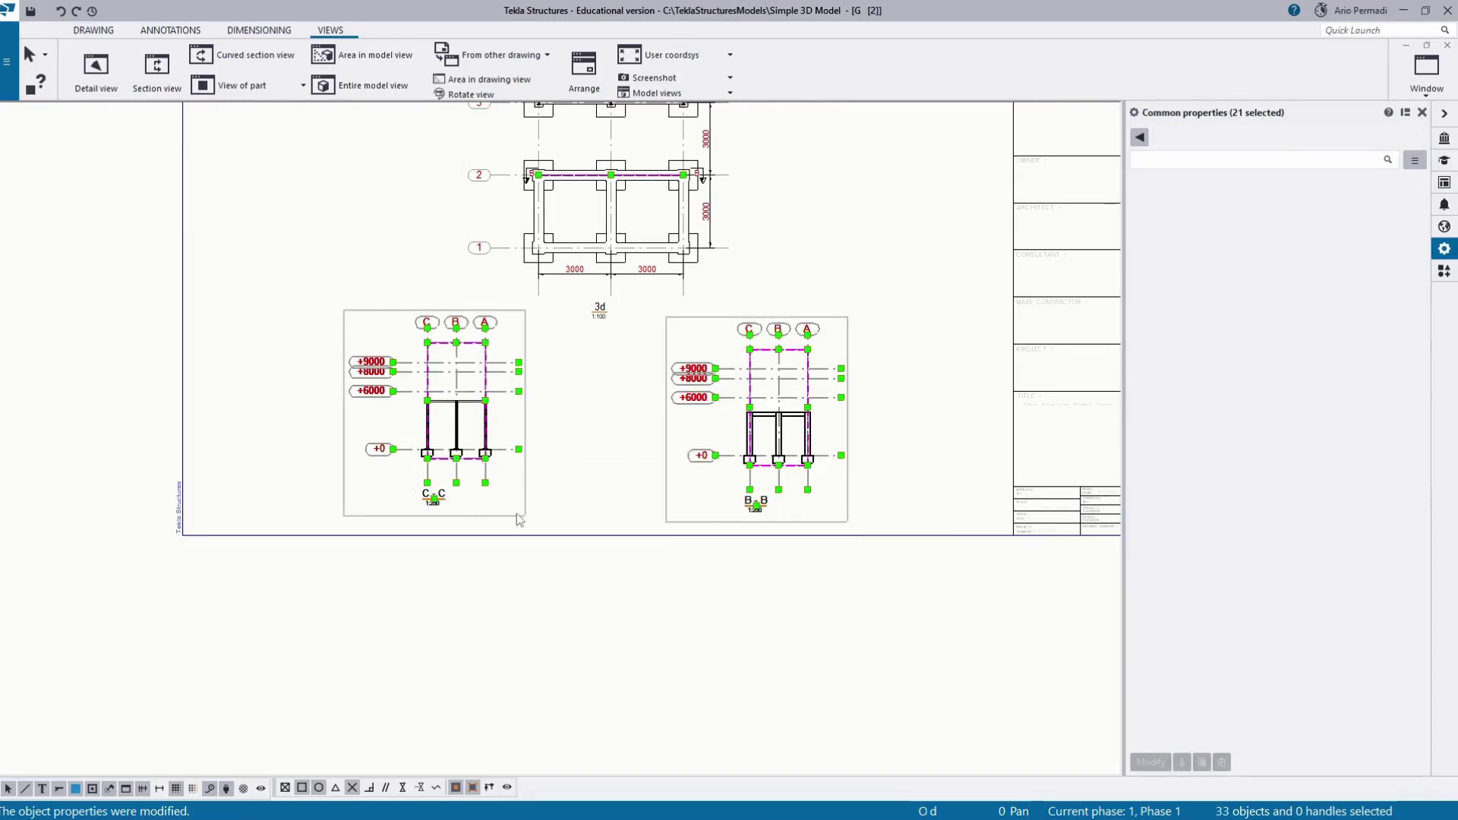
drag(516, 514, 521, 531)
click(806, 676)
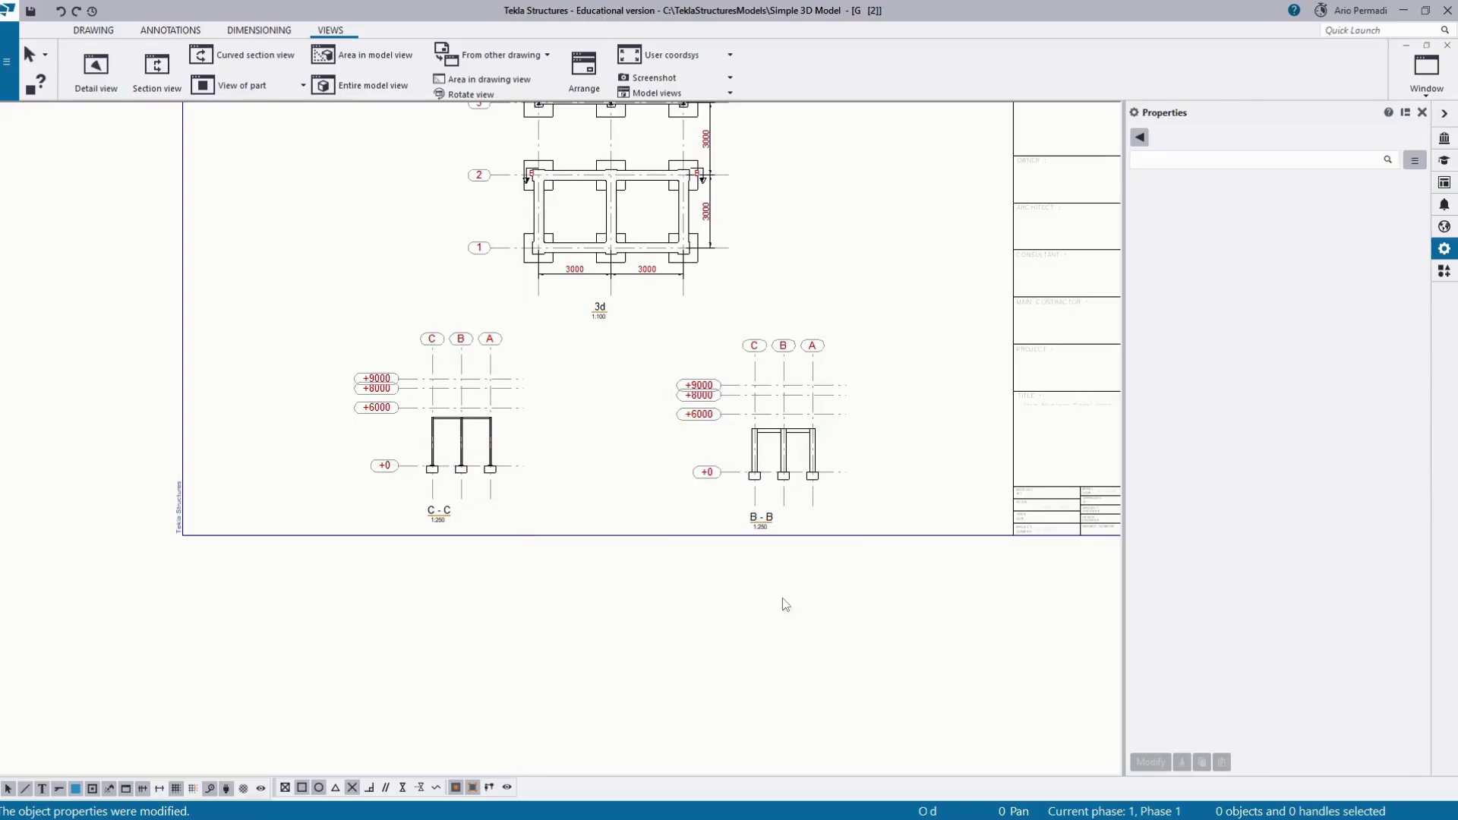
Step: Open the drawing print settings and make the PDF output fit to paper
scroll(820, 604, down, 4)
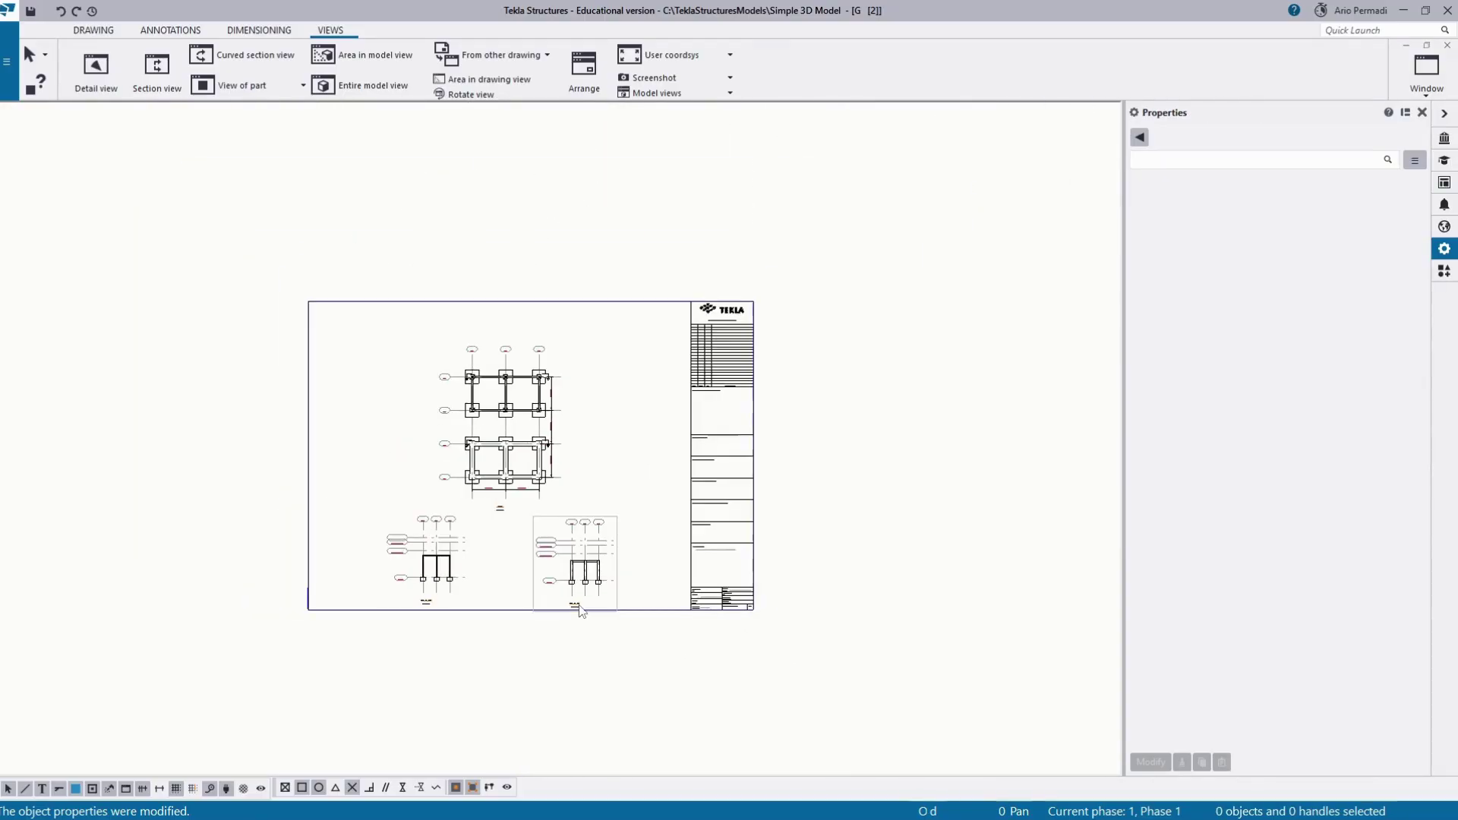
scroll(561, 648, up, 2)
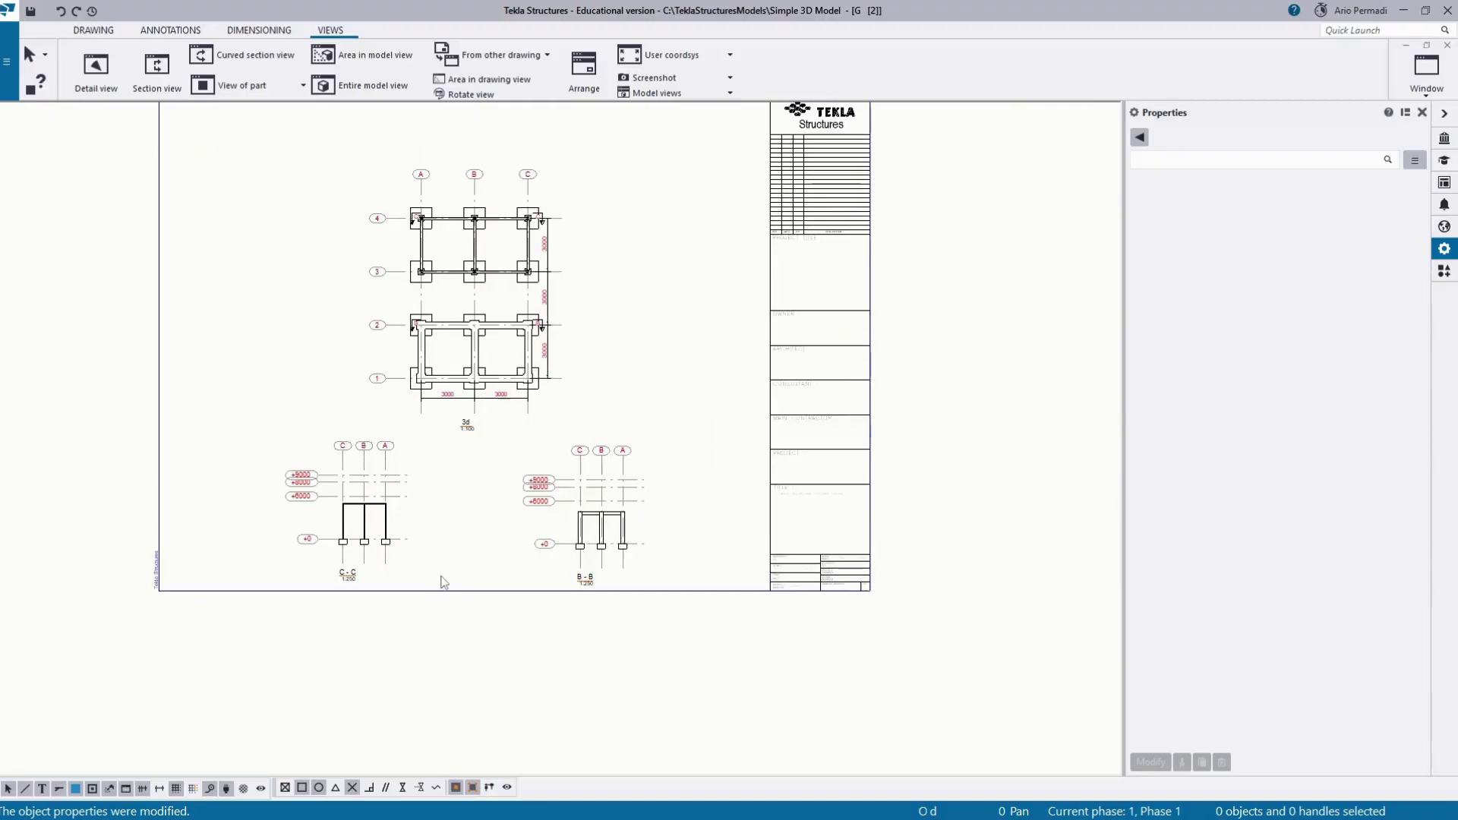
middle_drag(378, 596, 537, 652)
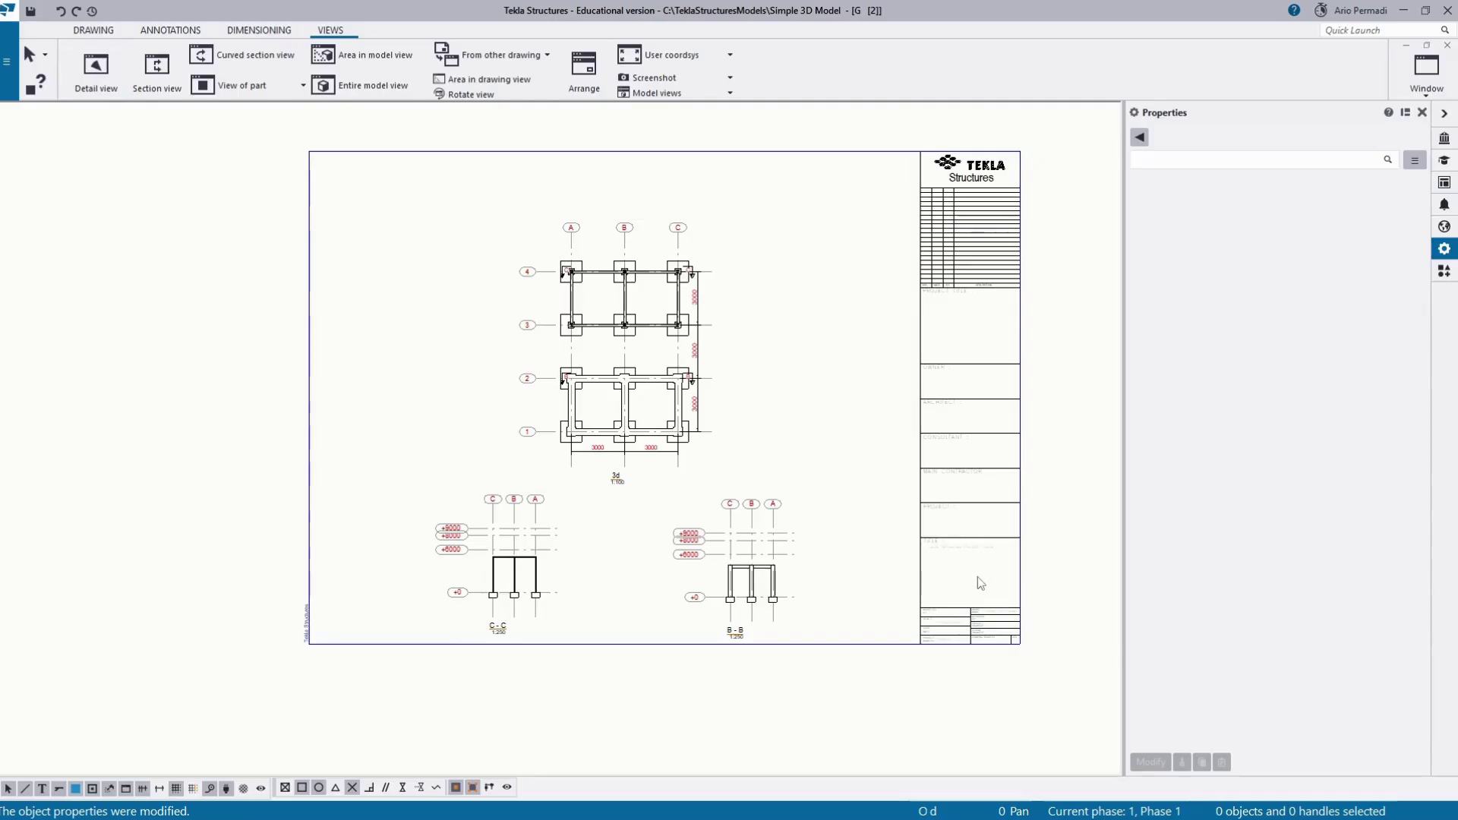
scroll(973, 579, up, 5)
scroll(968, 582, down, 5)
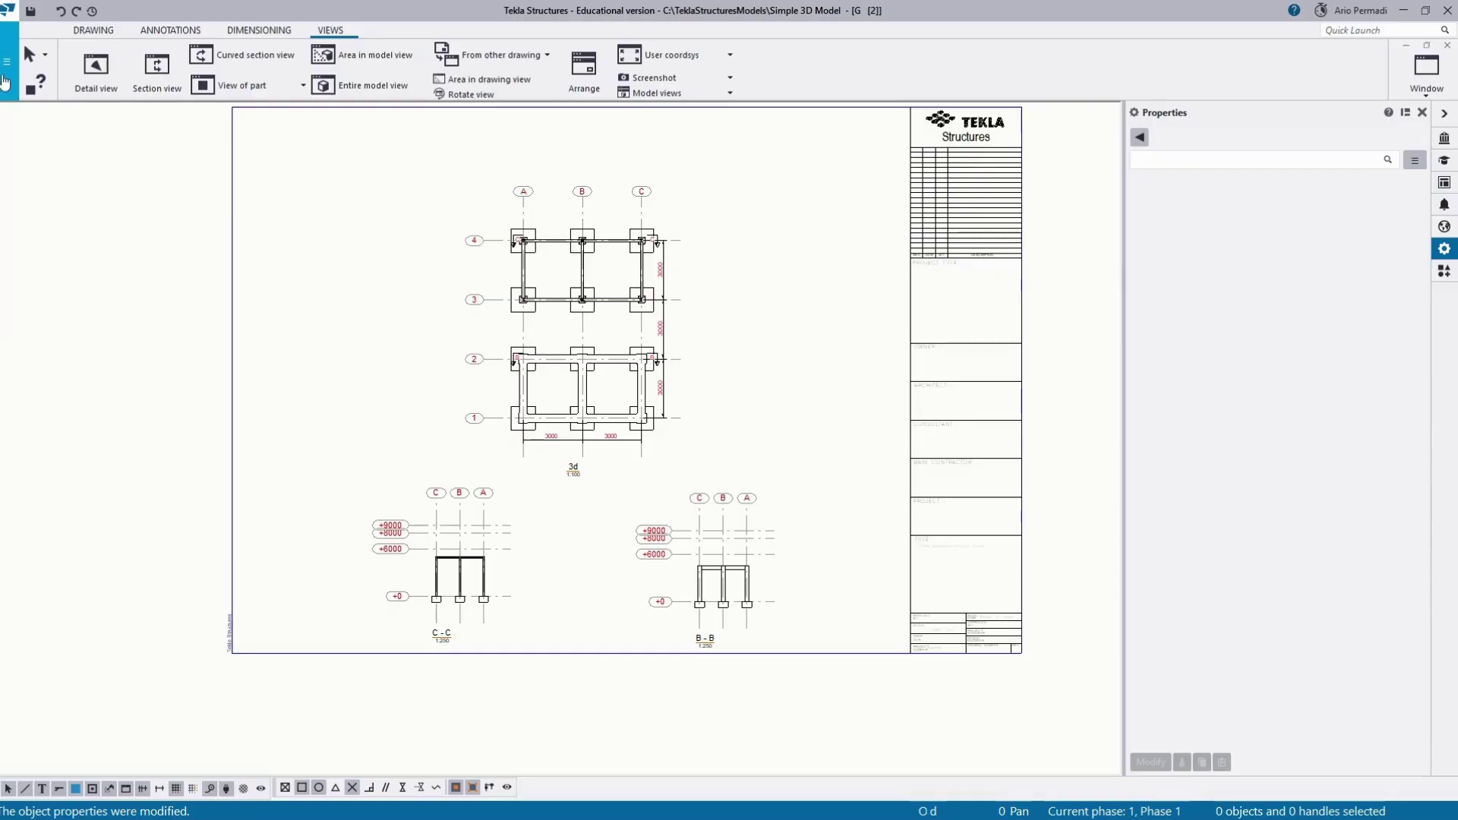
click(9, 90)
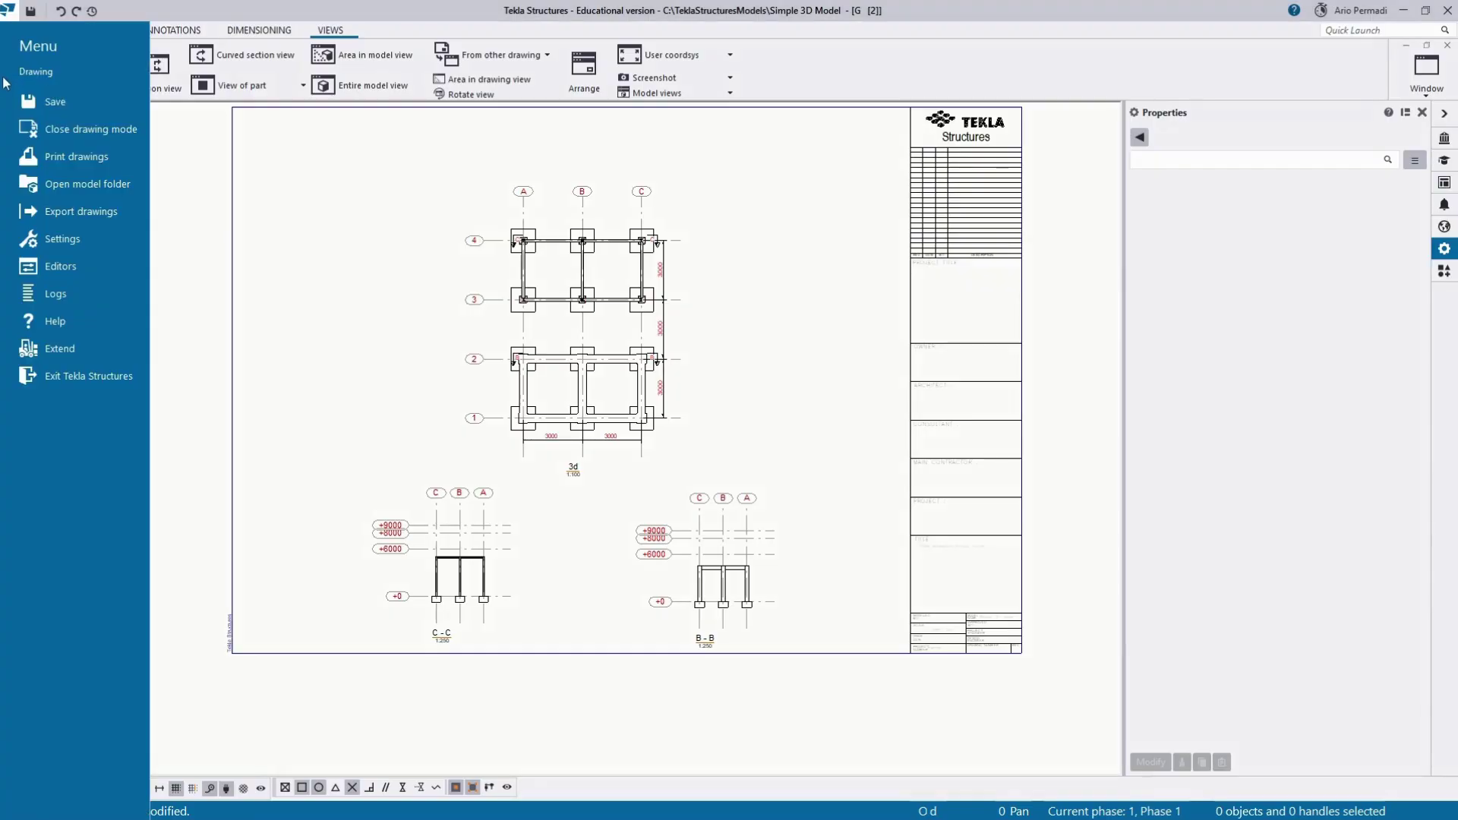
click(131, 156)
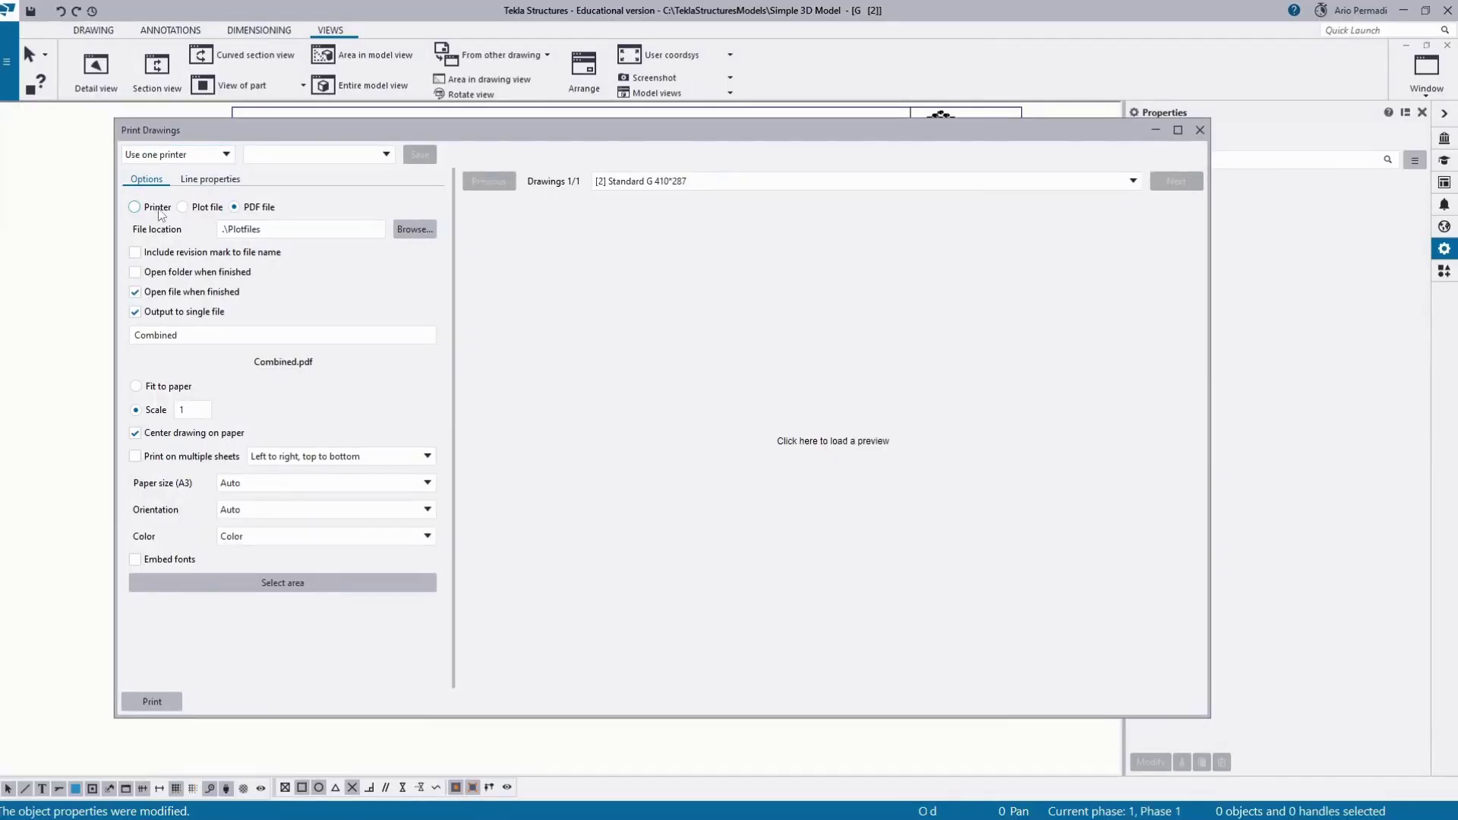
click(314, 228)
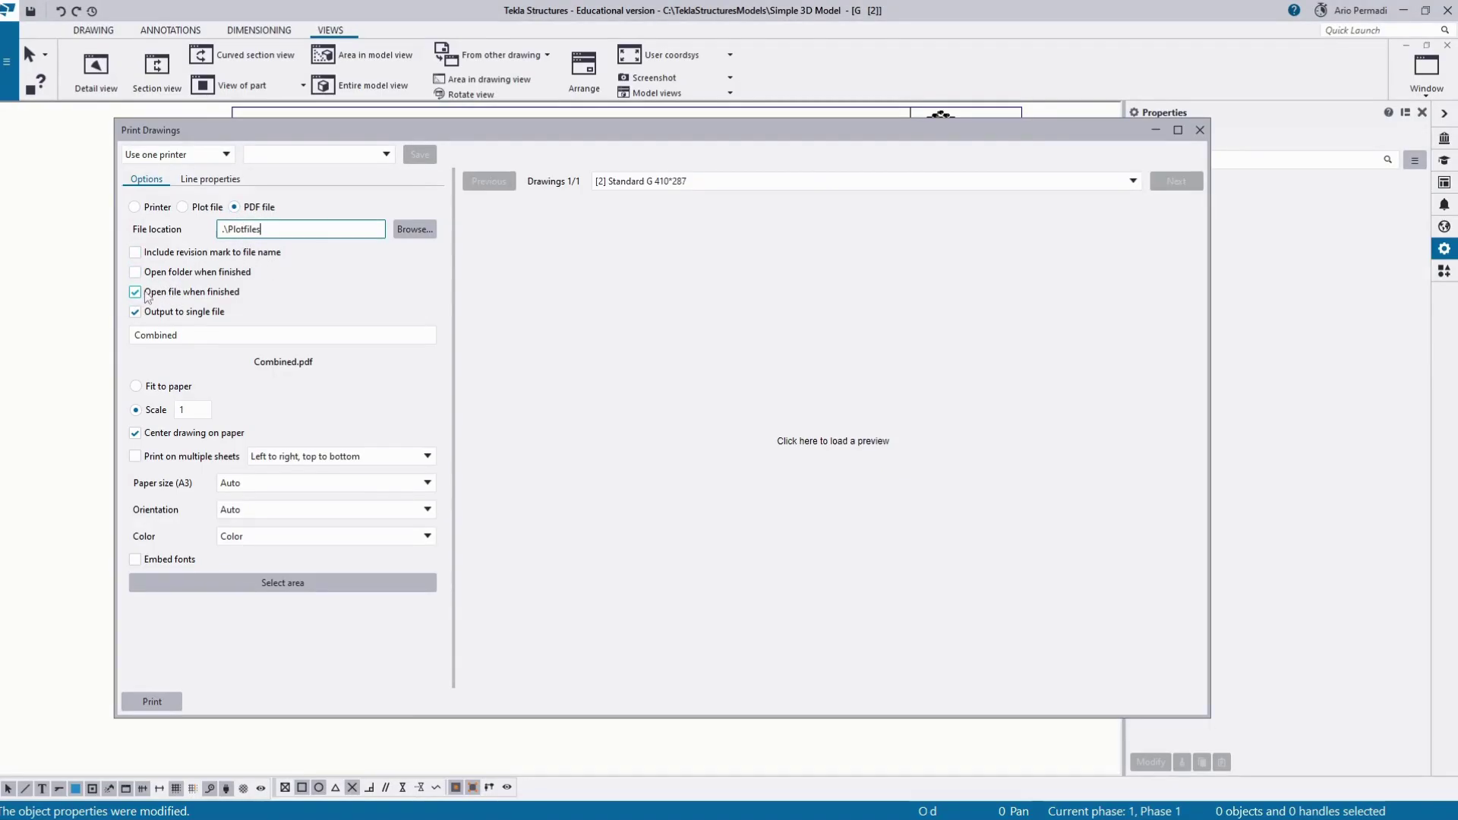
click(135, 275)
click(136, 278)
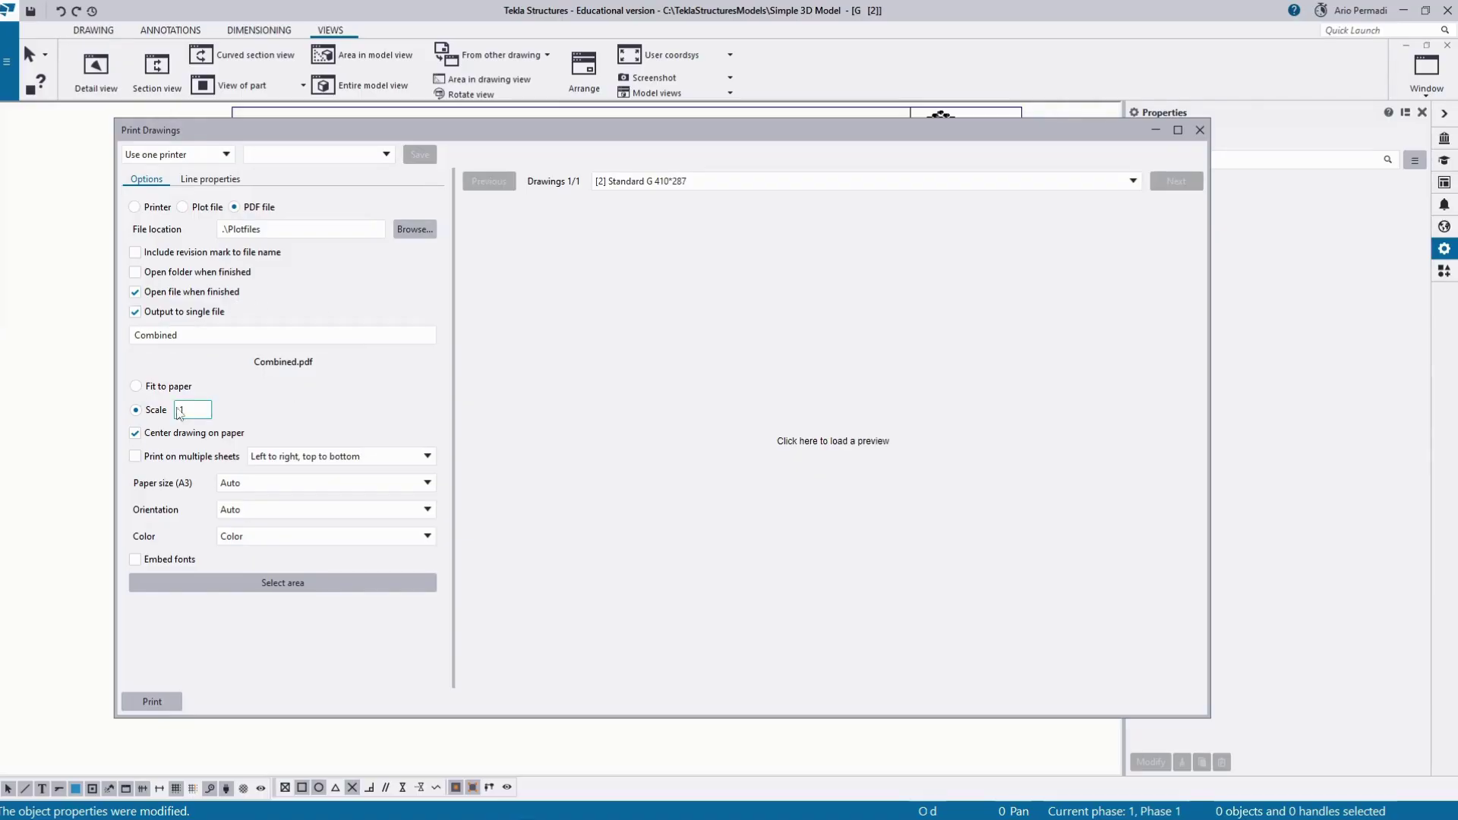
click(136, 386)
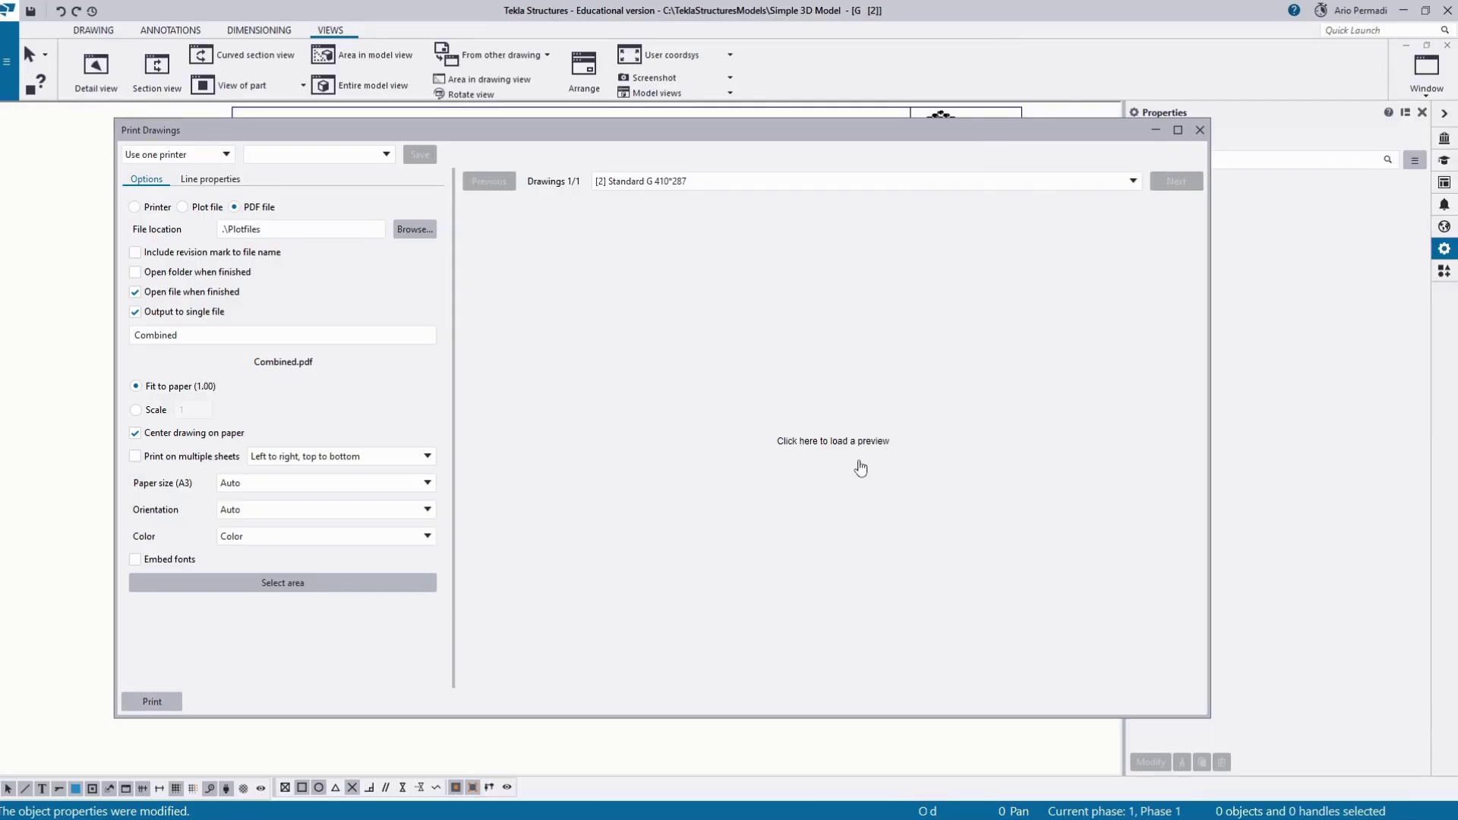
Step: Preview the sheet and print it to Combined.pdf, closing the PDF after looking it over
click(932, 466)
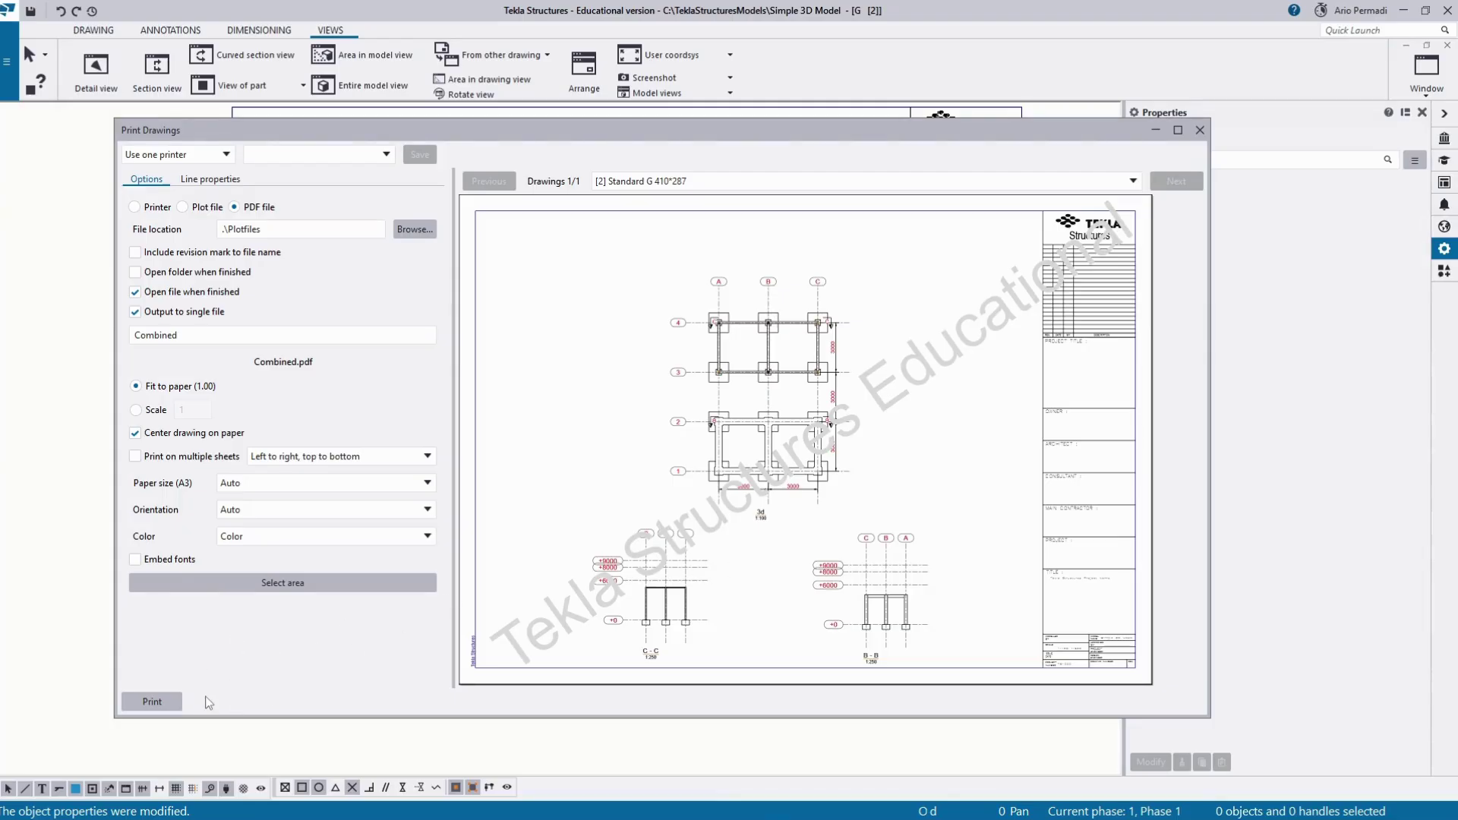
click(152, 701)
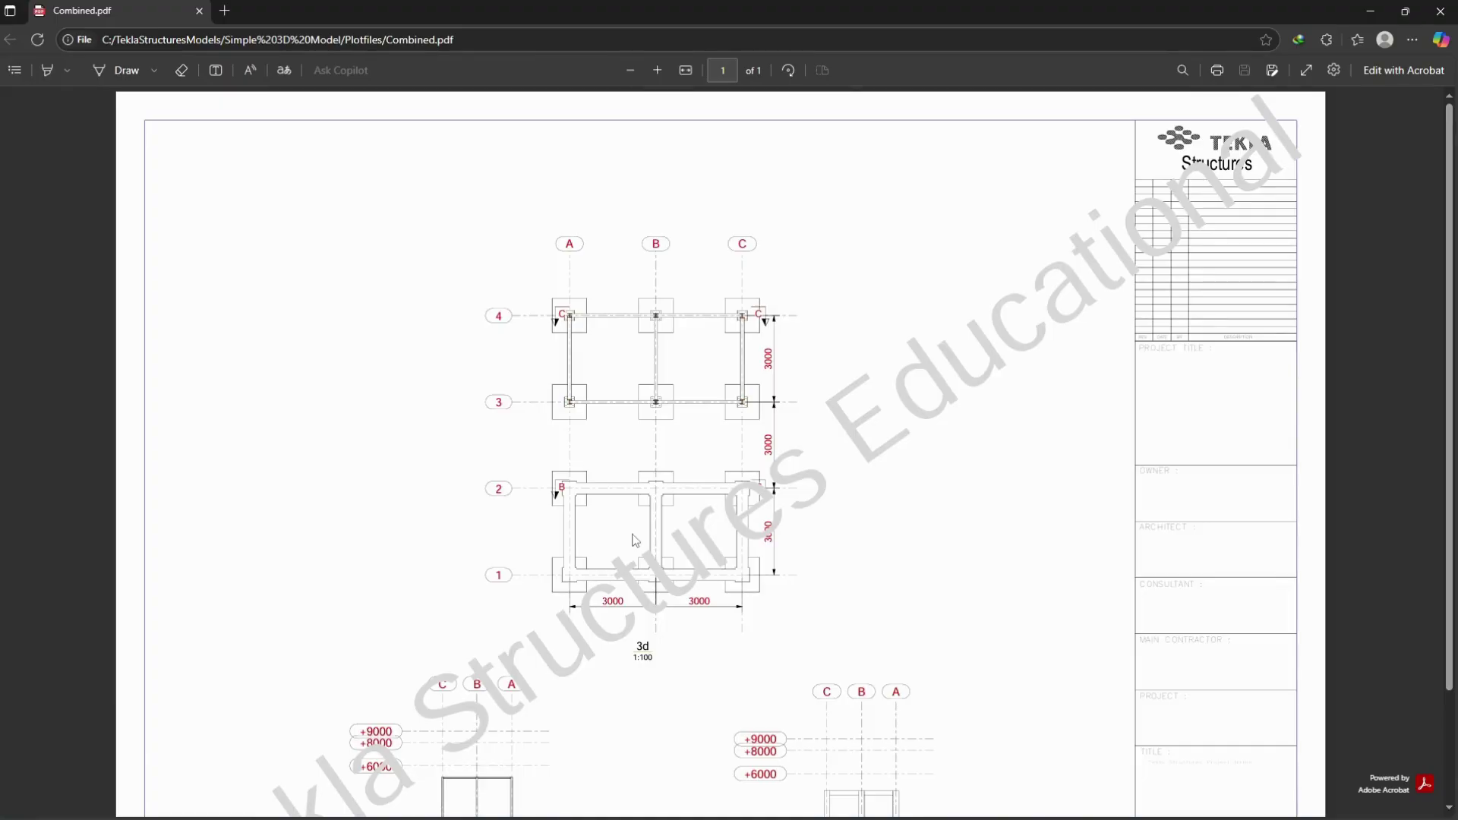
scroll(635, 540, down, 1)
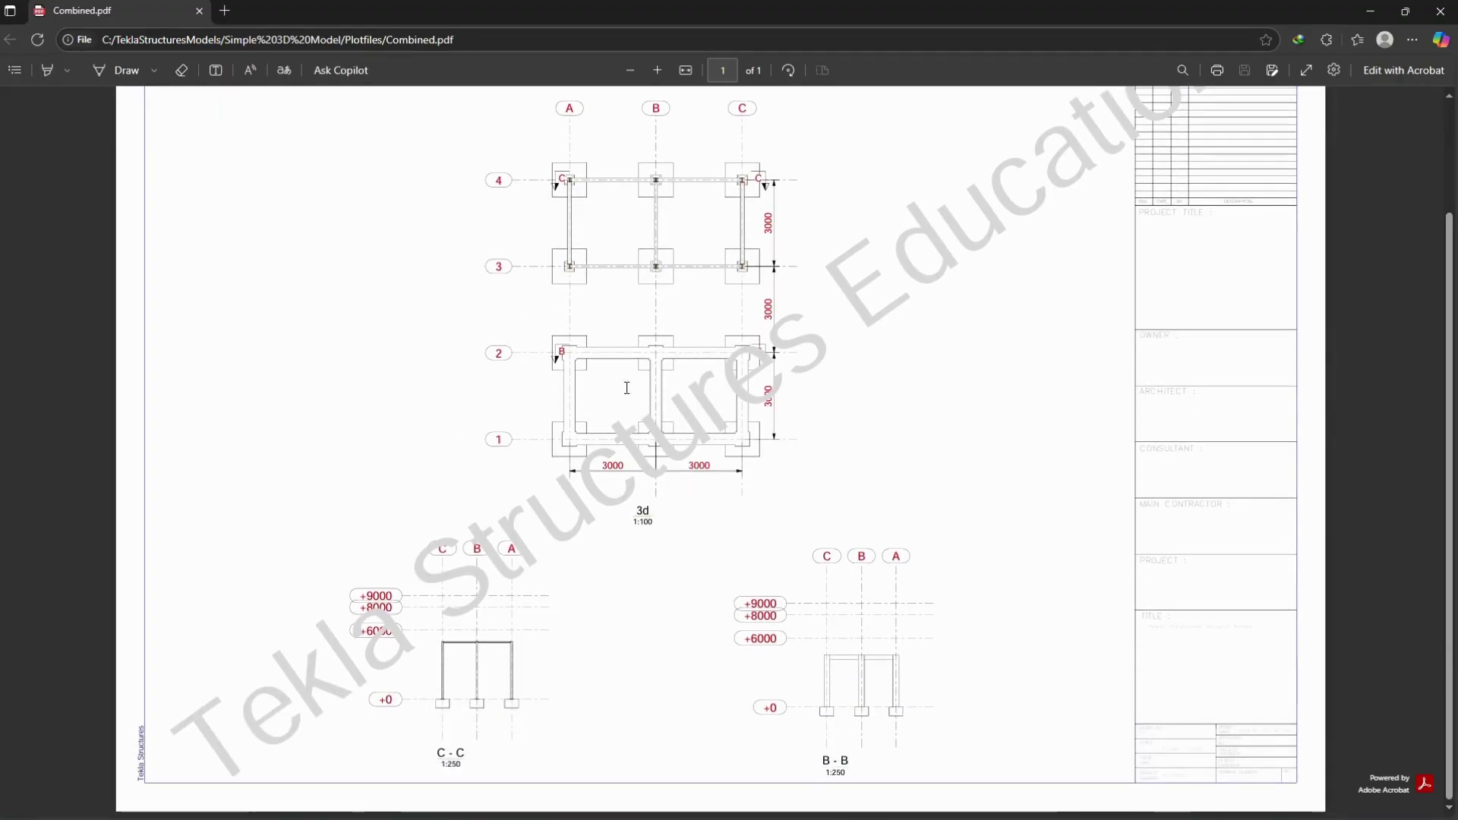
scroll(789, 596, up, 3)
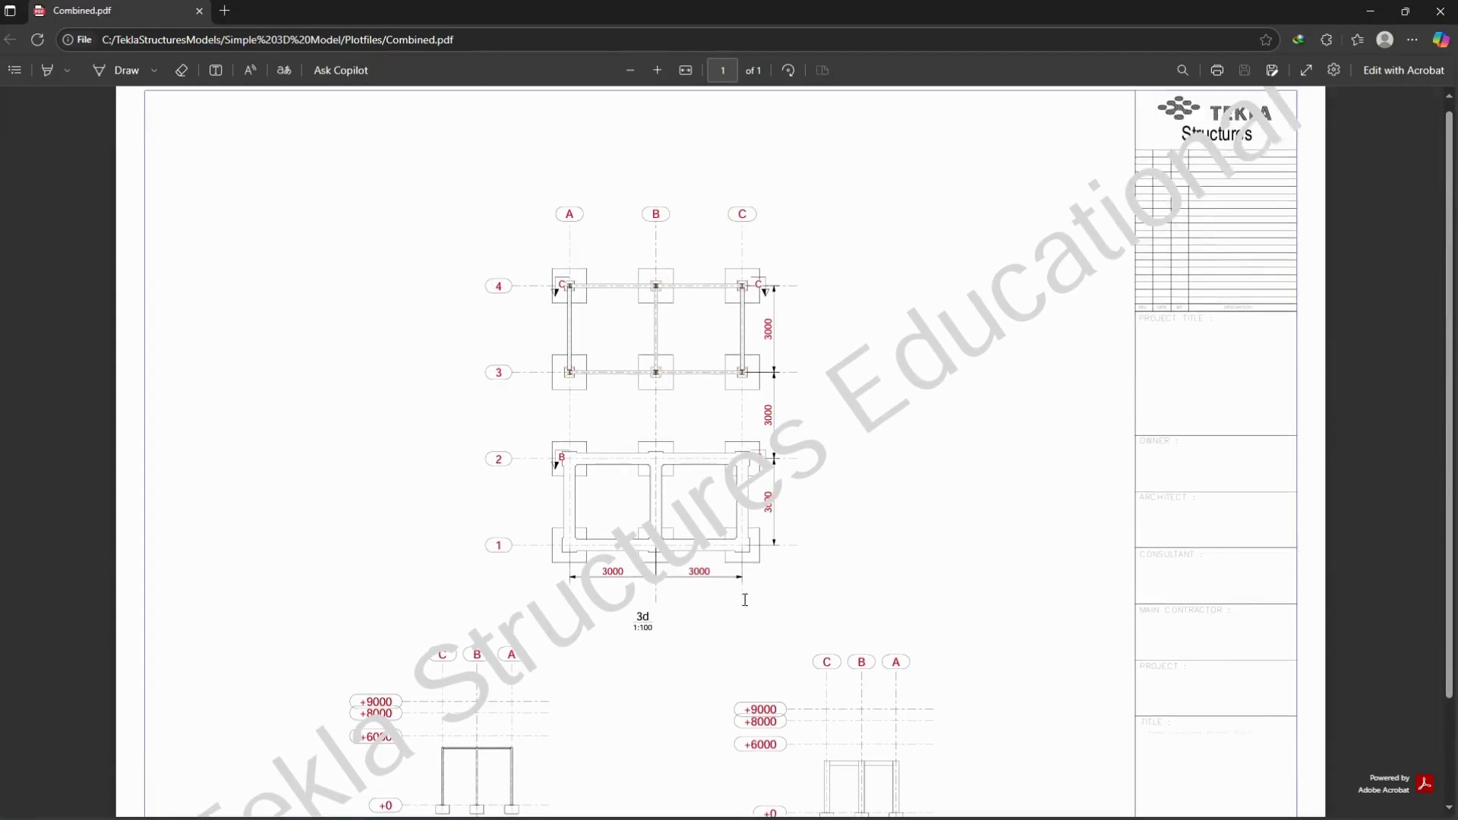
click(1453, 13)
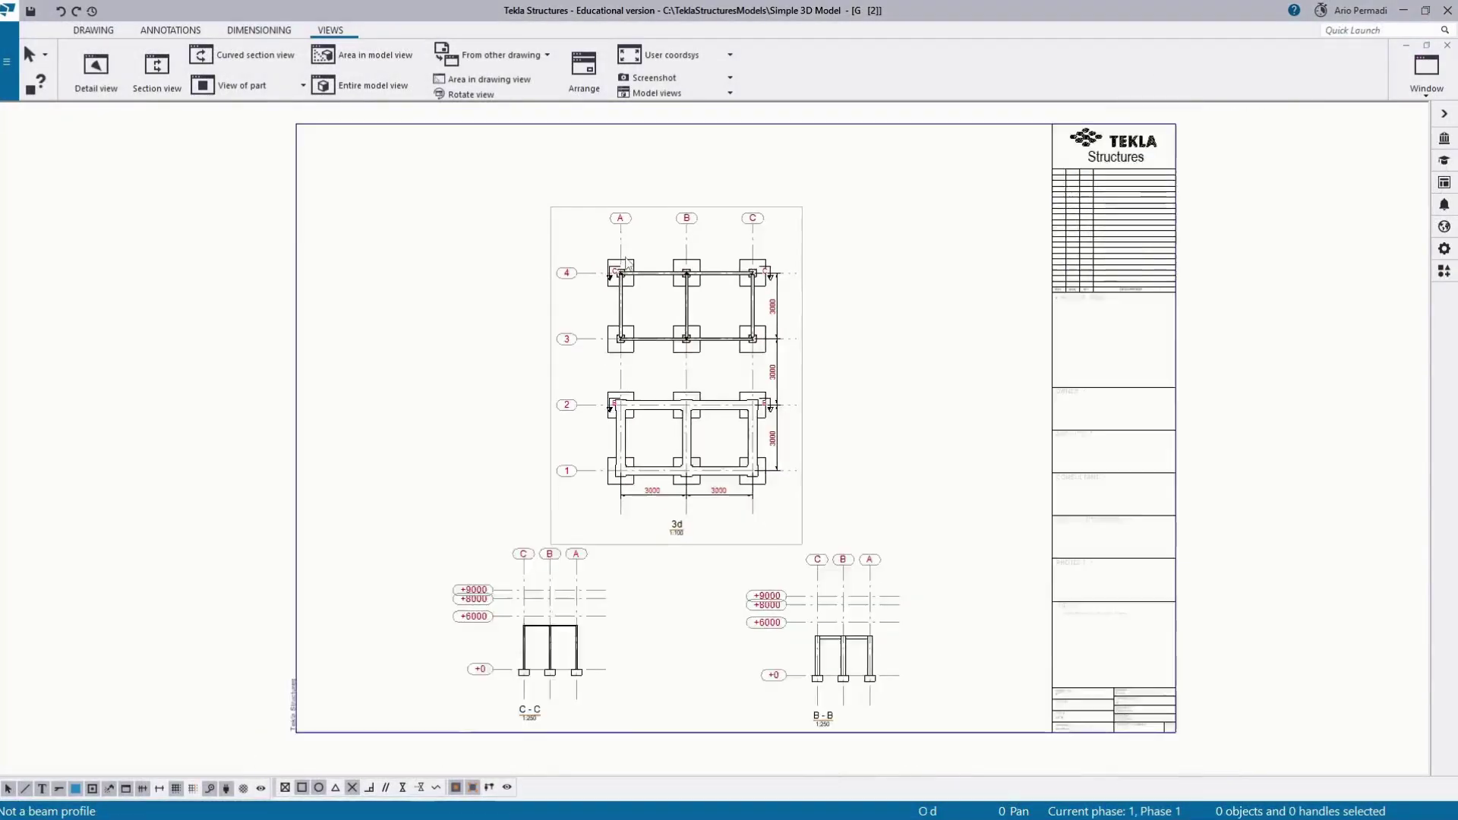
Step: Open the drawing export settings with .\Plot as the file location and preview the sheet, closing the preview
click(6, 69)
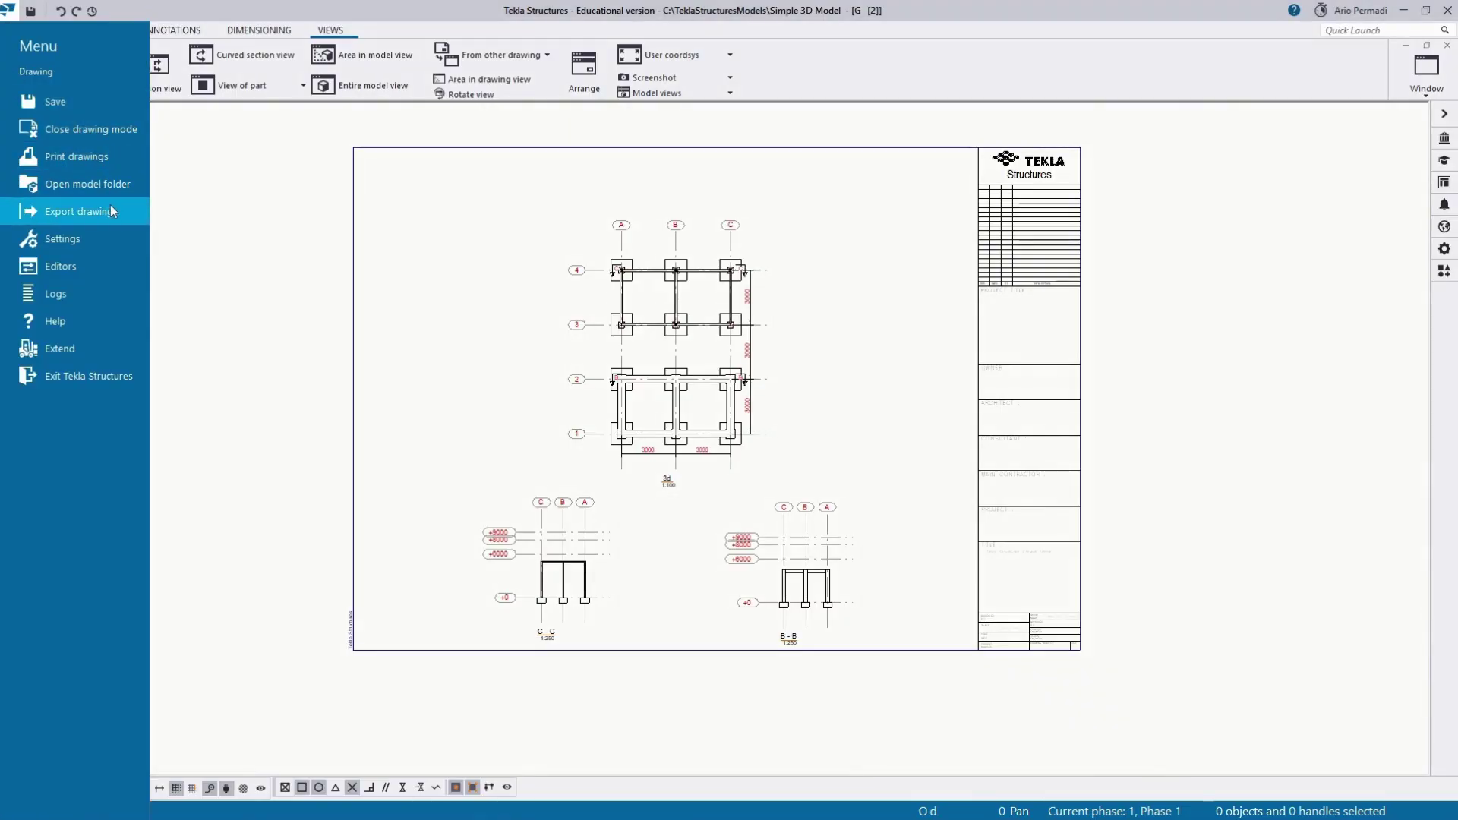
click(130, 218)
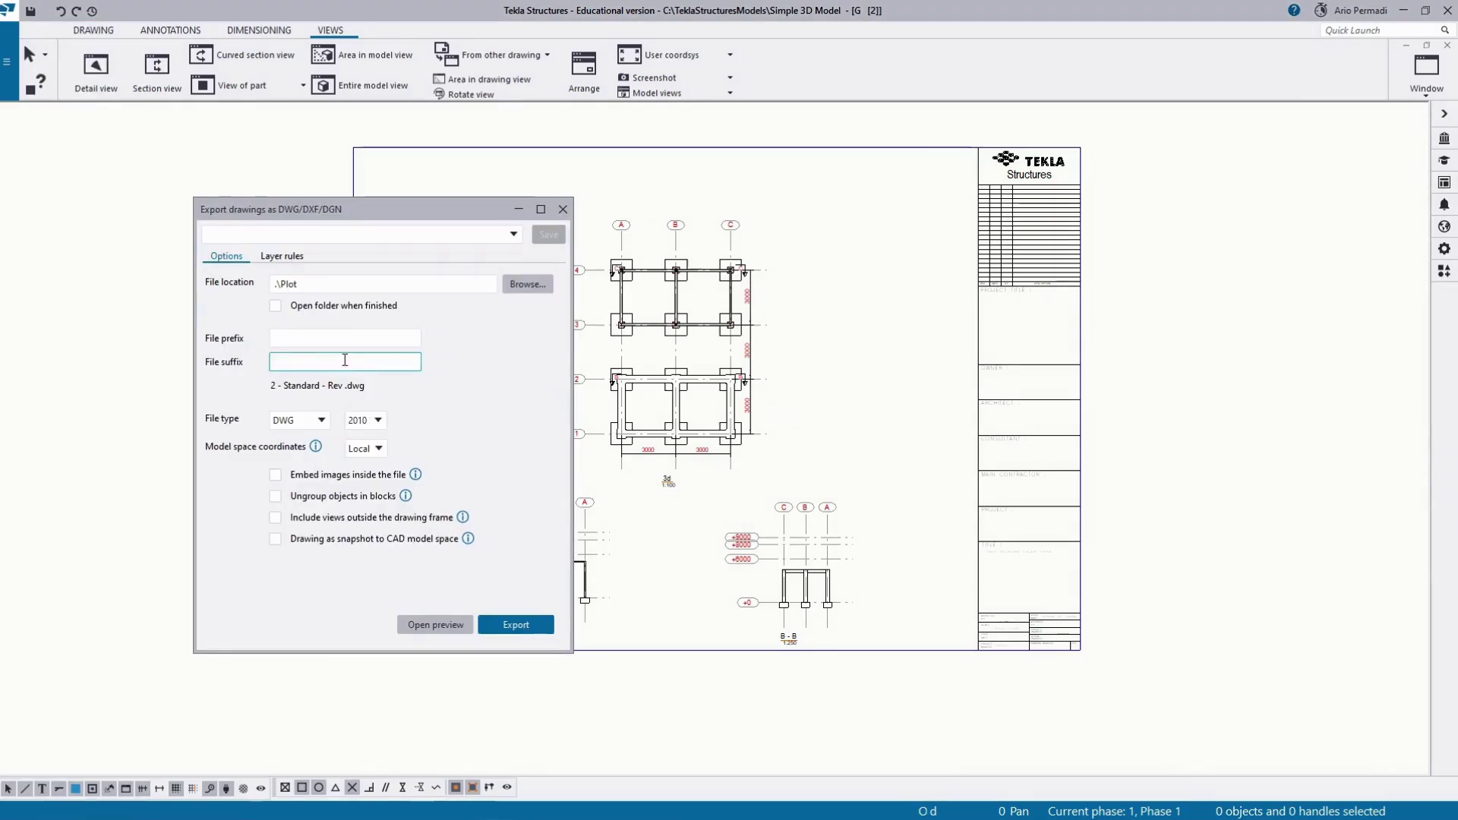
click(298, 284)
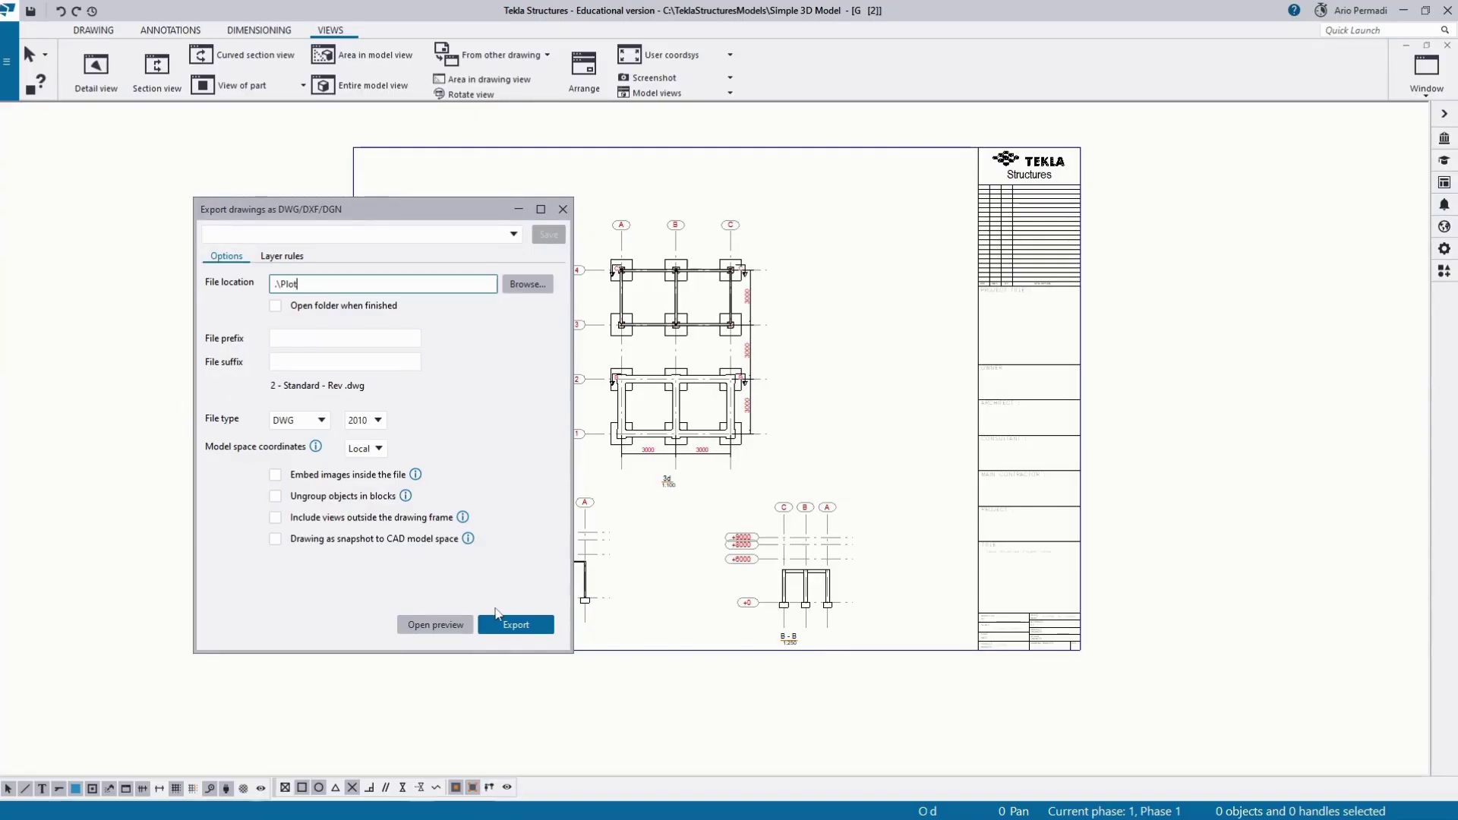
click(459, 633)
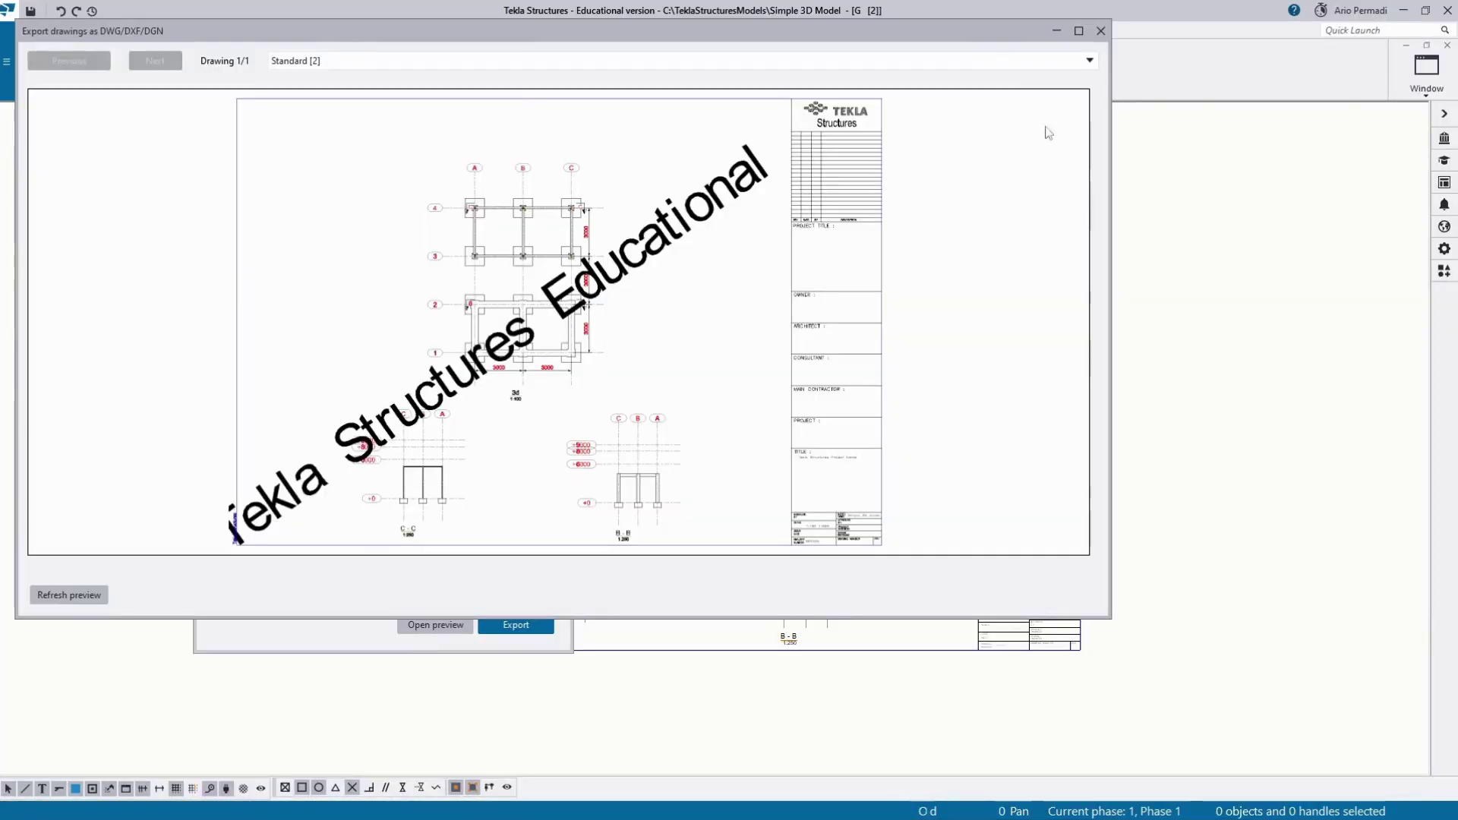
click(1101, 31)
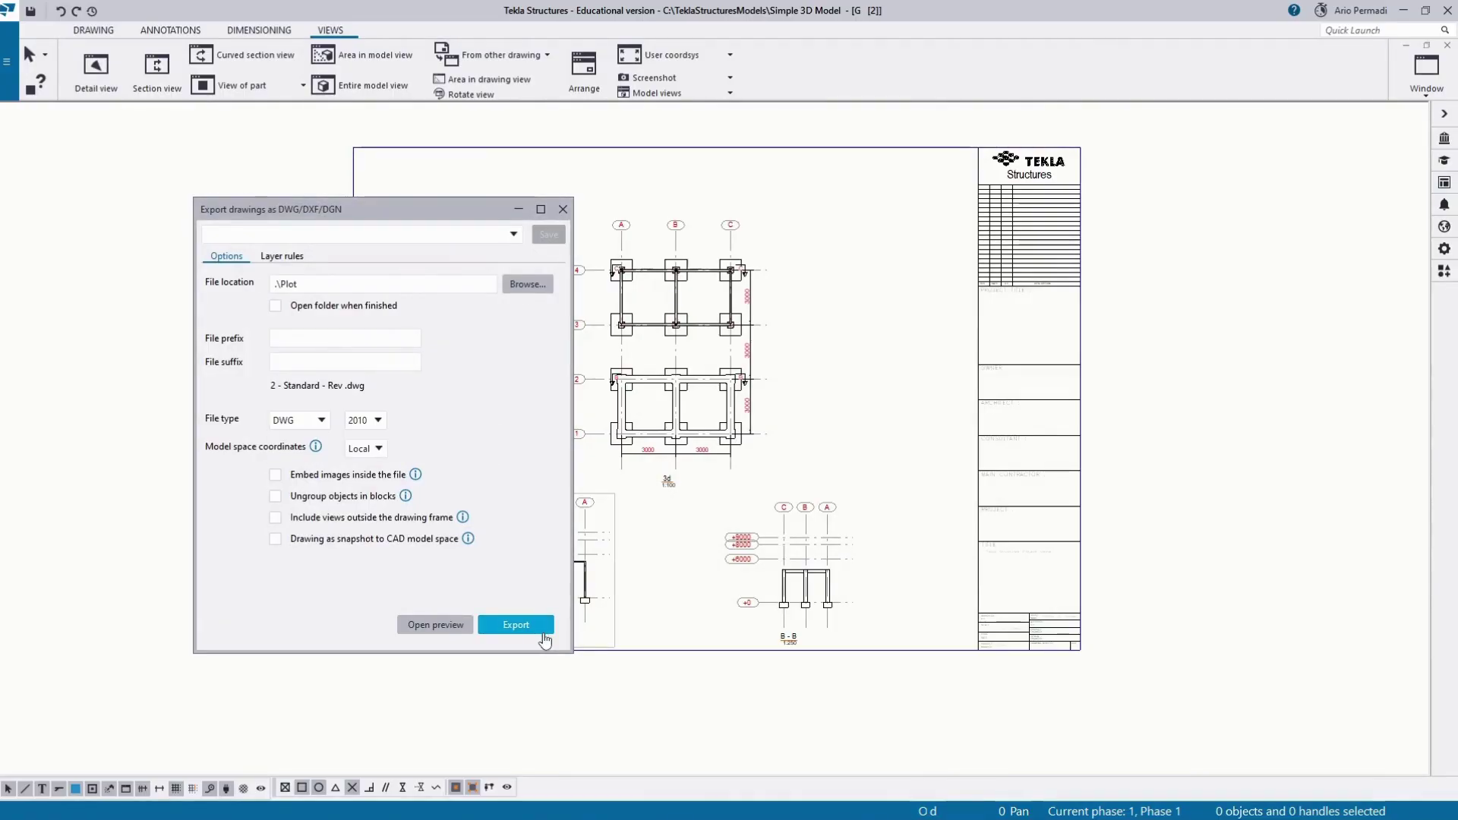
Step: Export the drawing as a 2010 DWG to the .\Plot folder, overwriting the existing files, and close the export settings
click(546, 638)
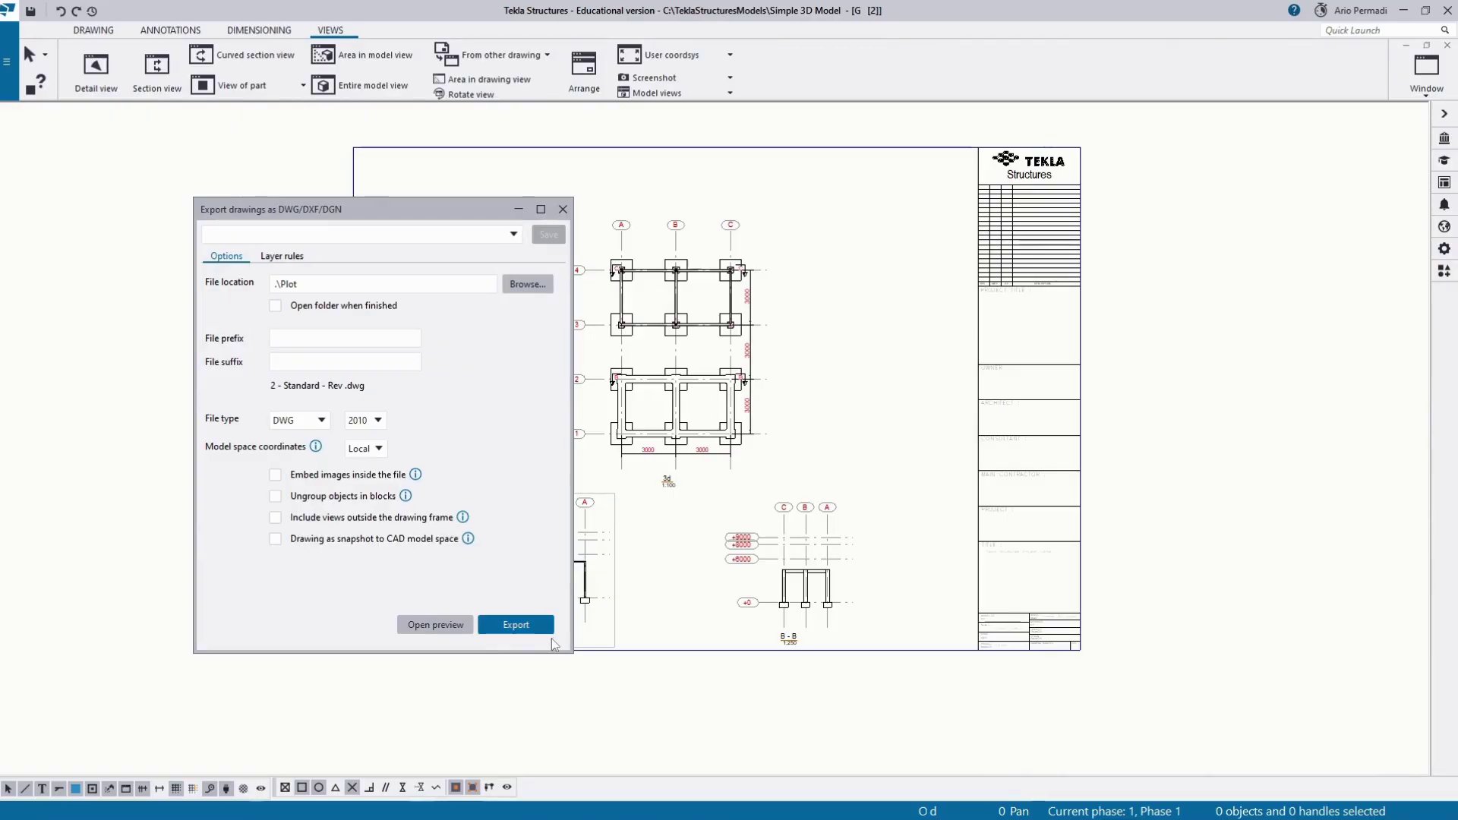
mouse_move(537, 811)
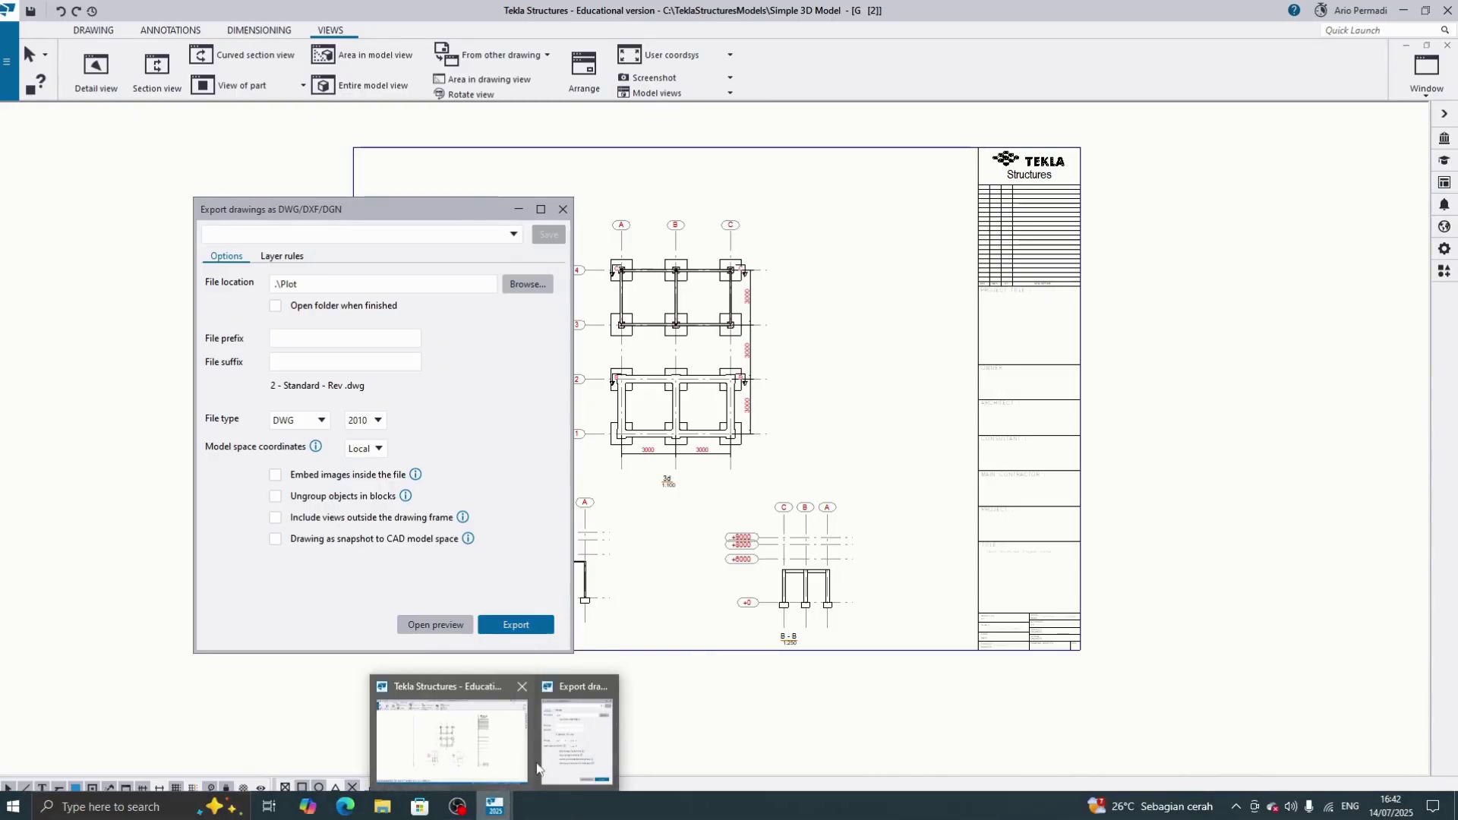
click(548, 629)
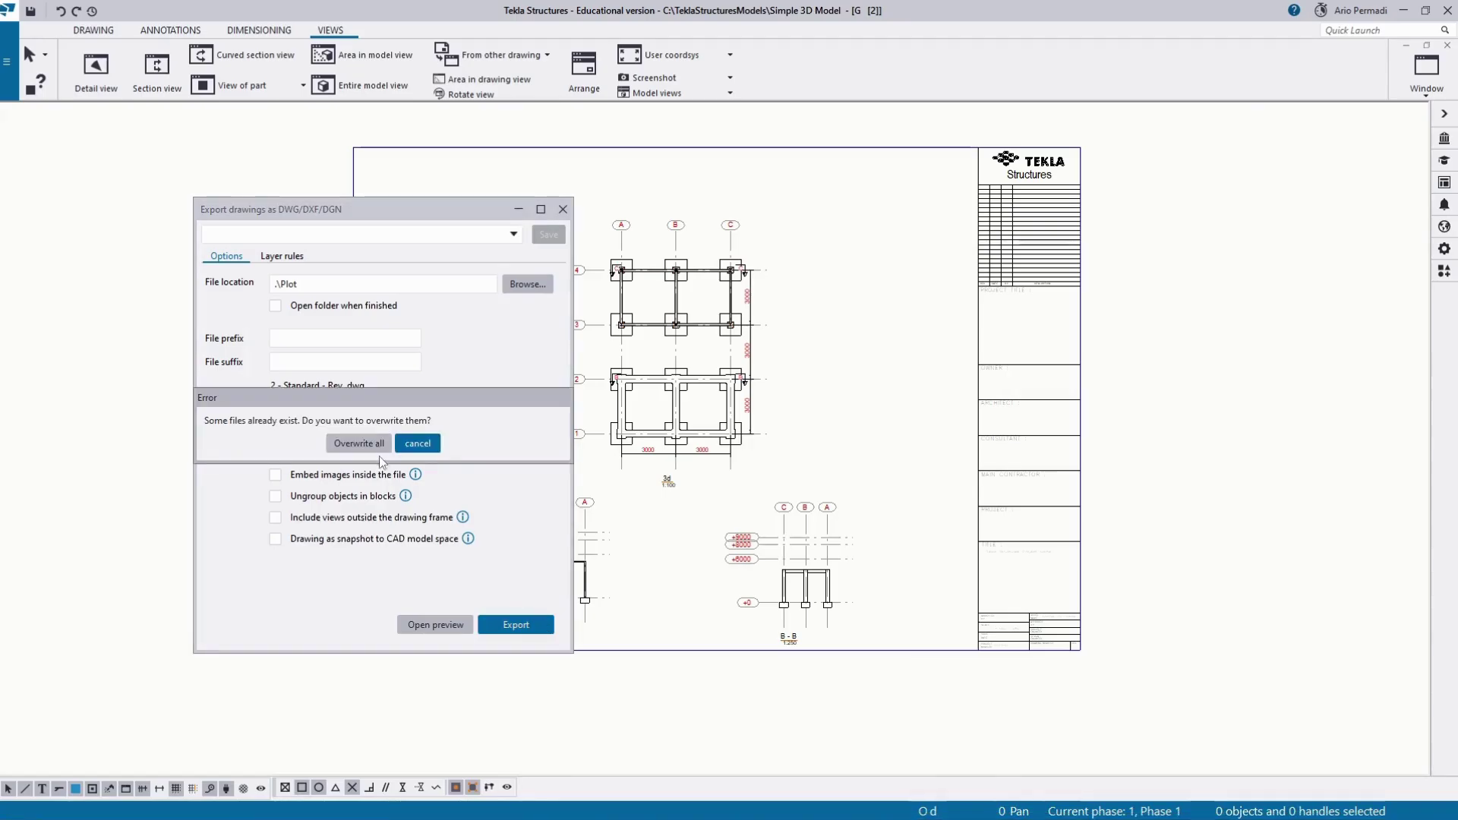
click(359, 443)
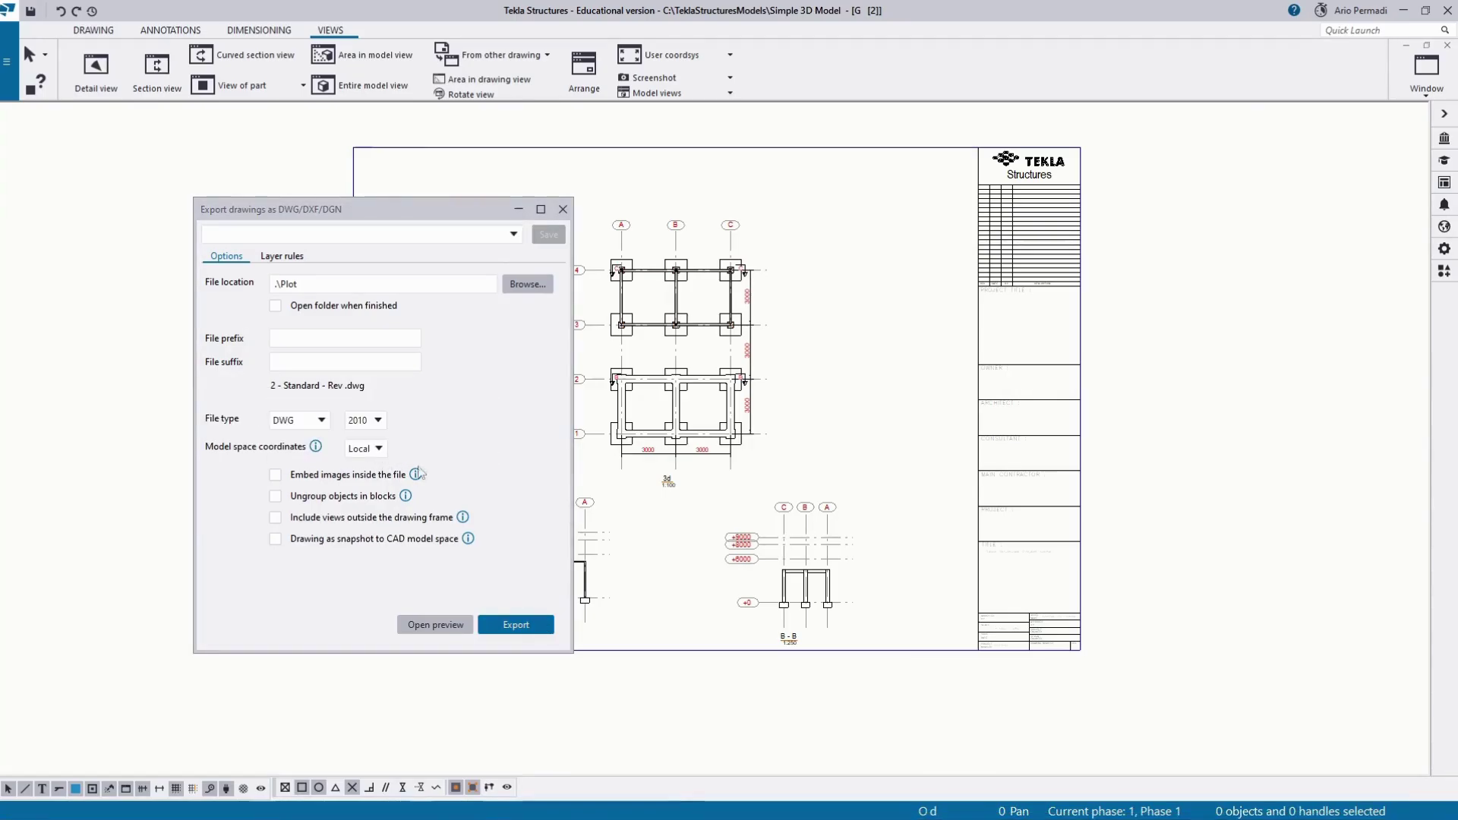
click(558, 212)
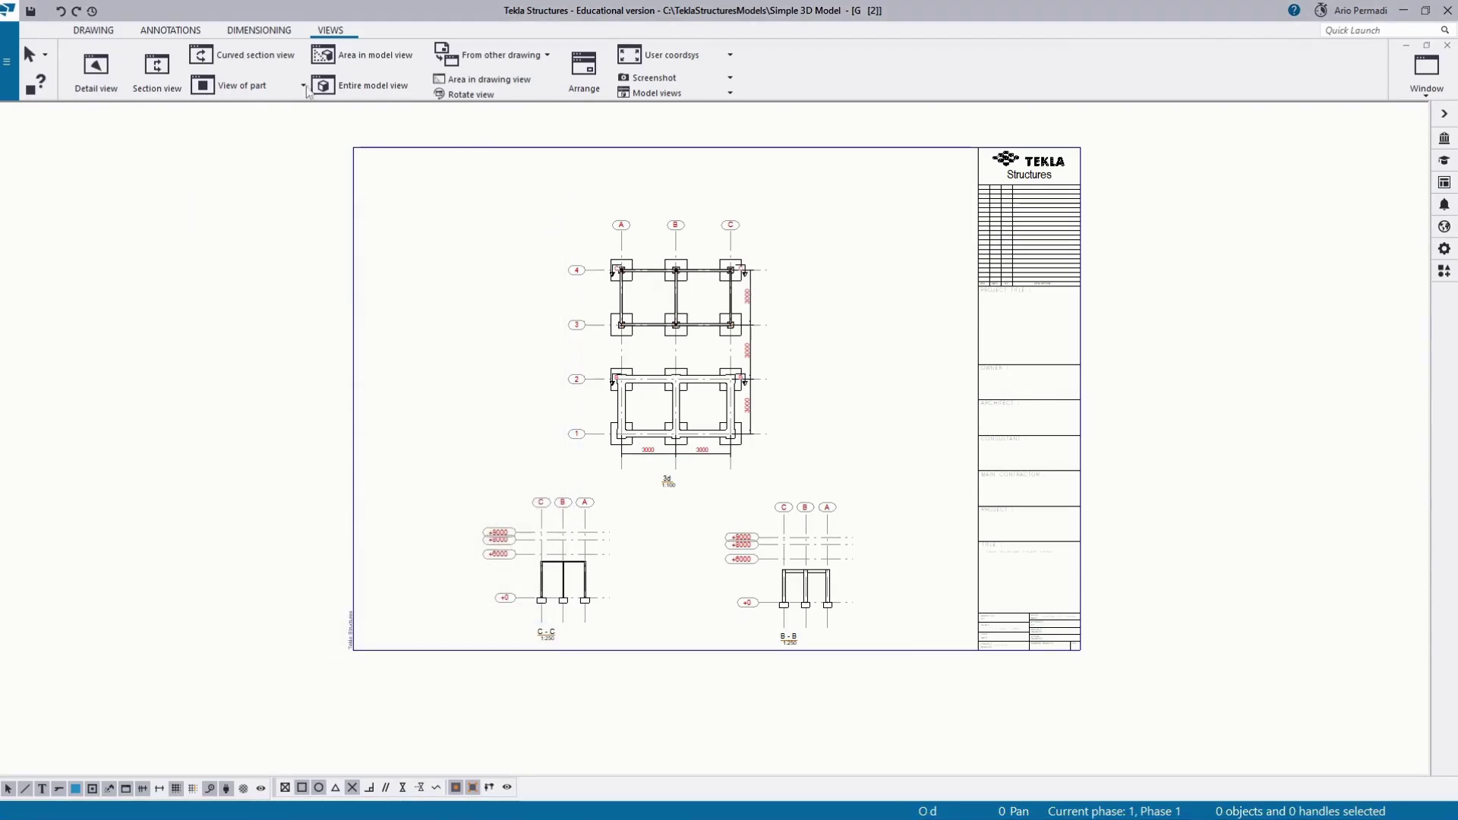
Step: Open the model folder and check the Plot and drawings subfolders for the exported drawing files
click(7, 63)
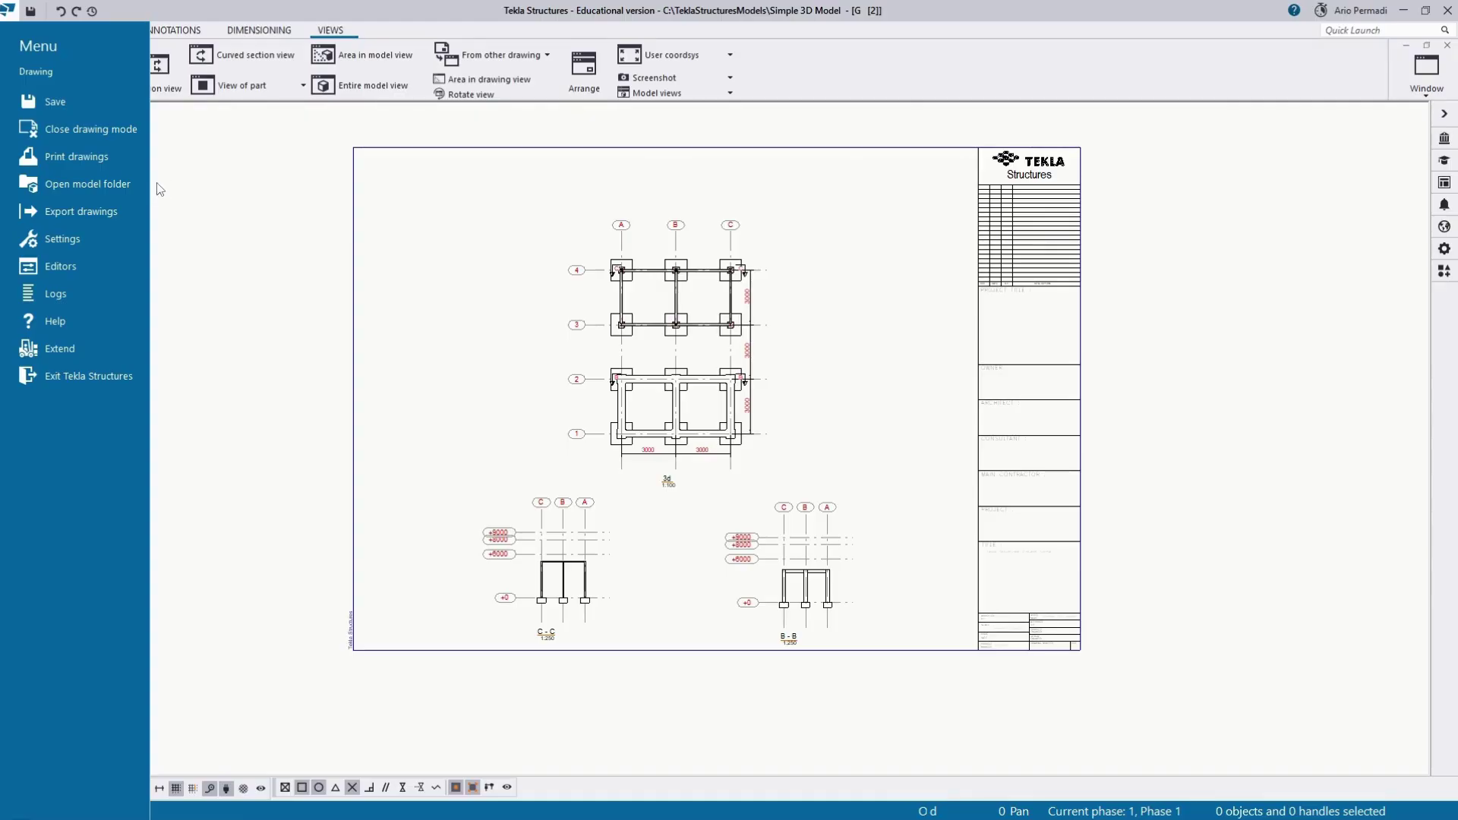
click(84, 184)
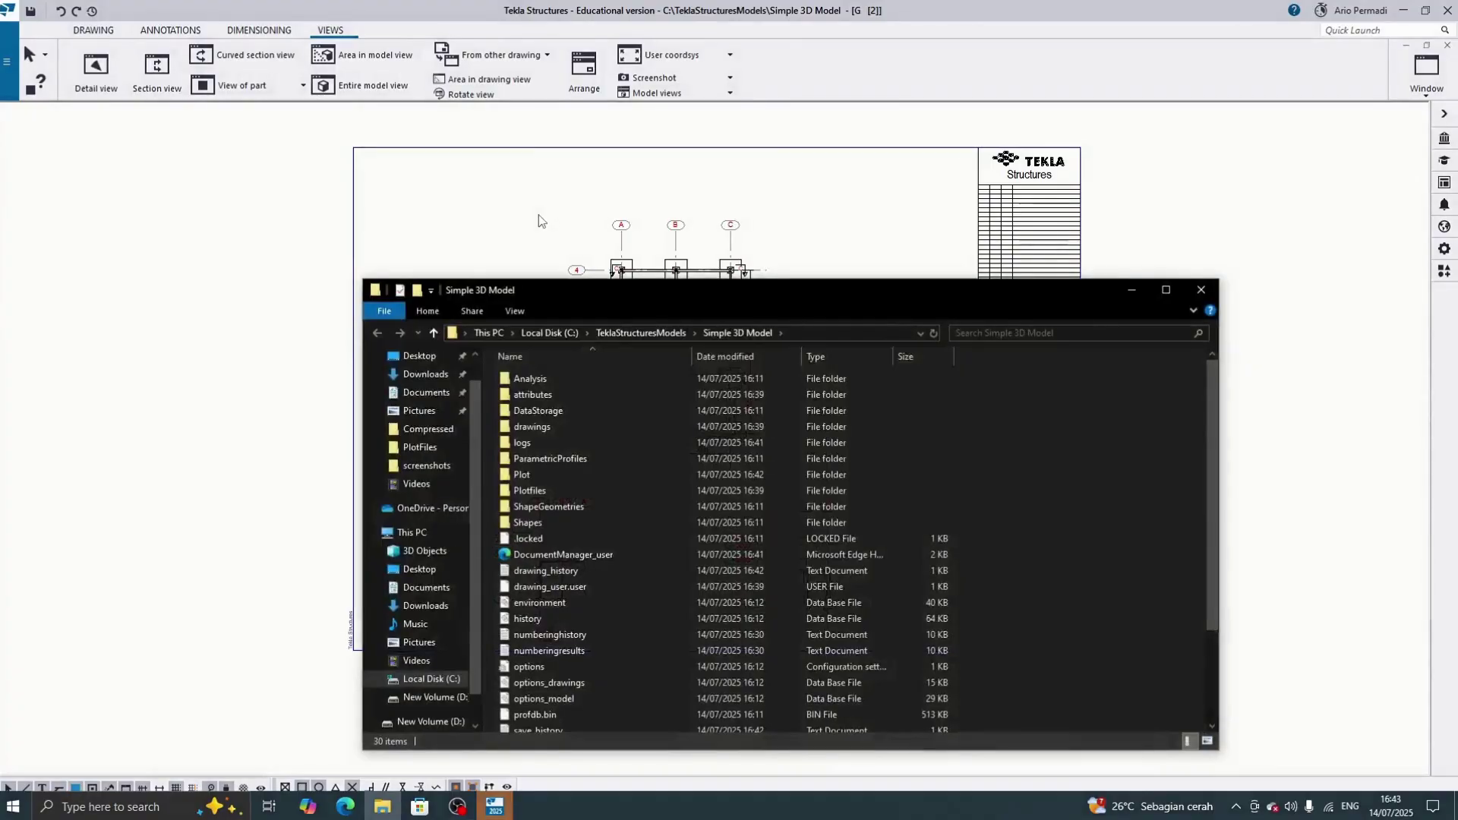
double_click(555, 474)
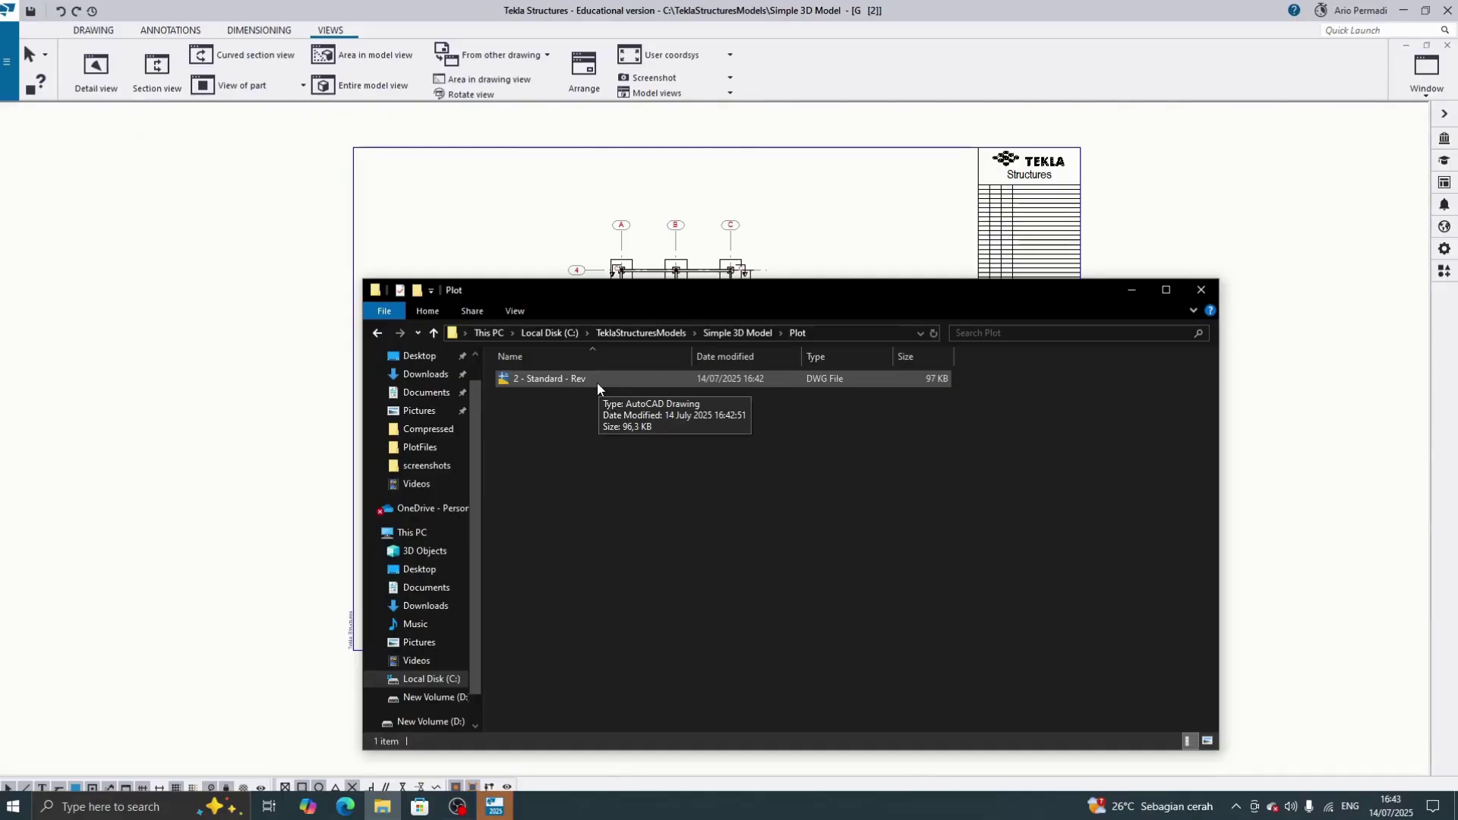
click(378, 332)
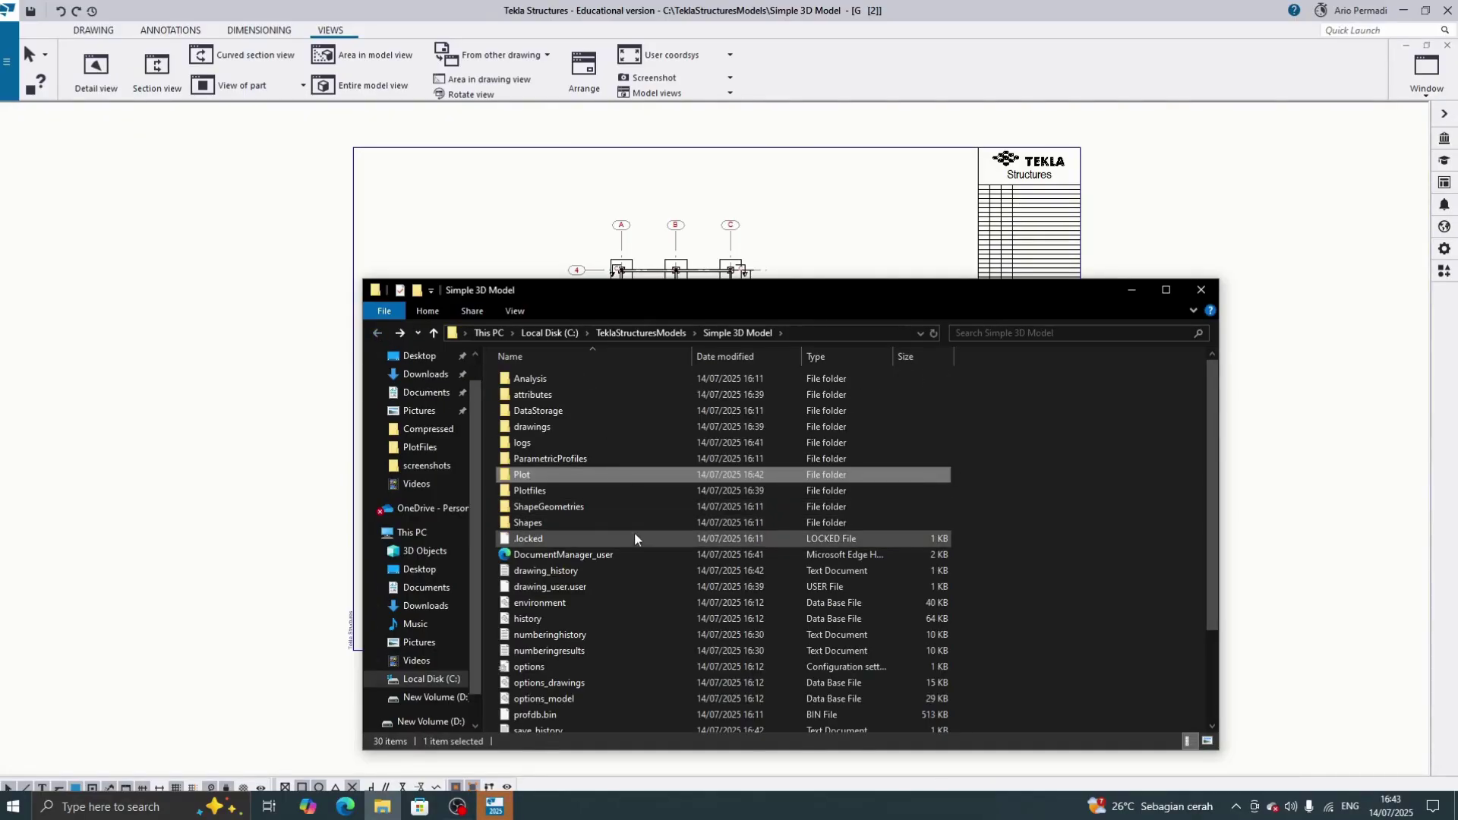
double_click(581, 430)
click(378, 334)
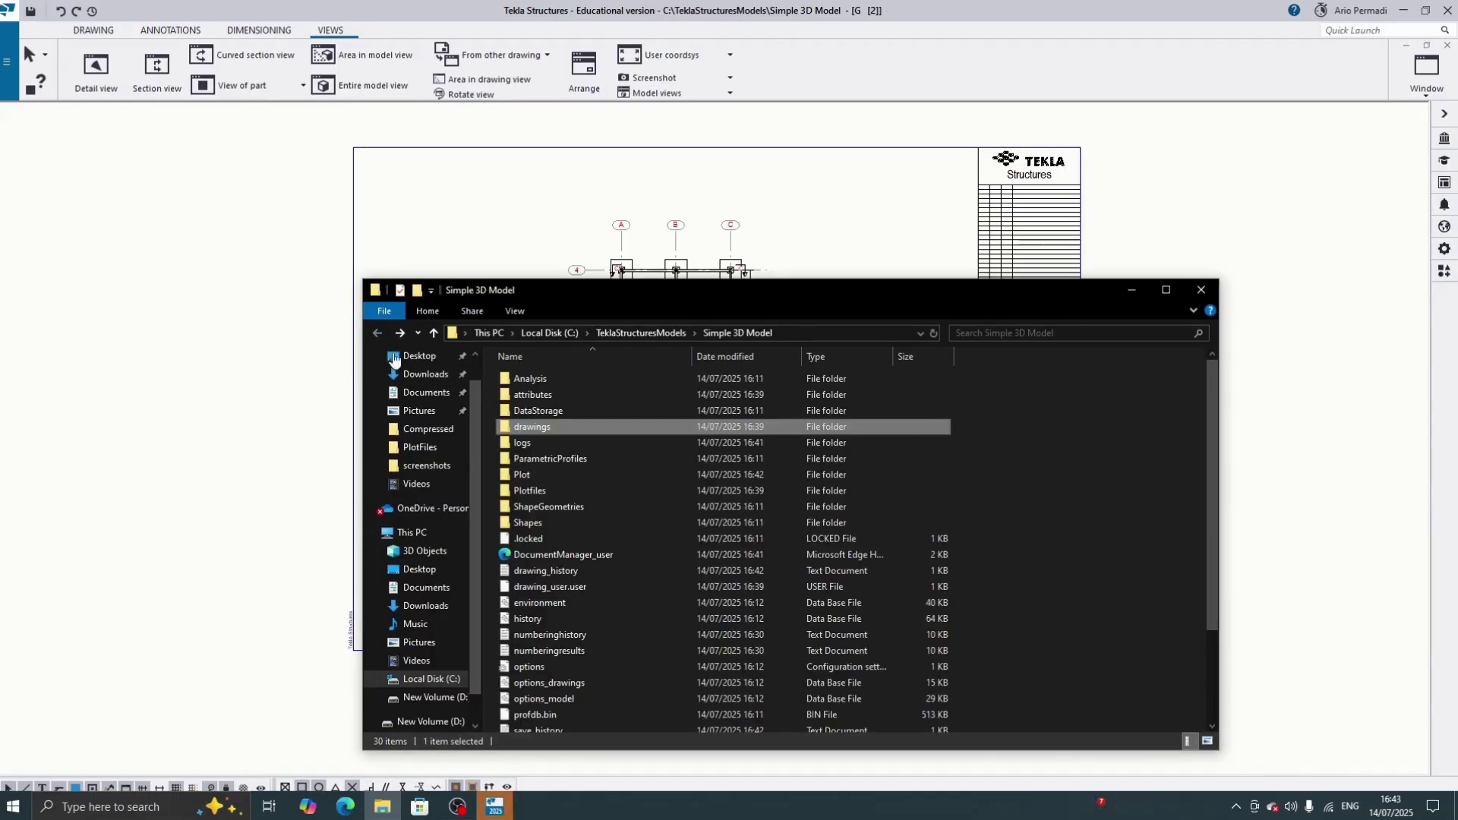
Step: View Combined.pdf from the Plotfiles folder, check the DWG in the Plot folder again and close the file browser
double_click(561, 492)
click(552, 382)
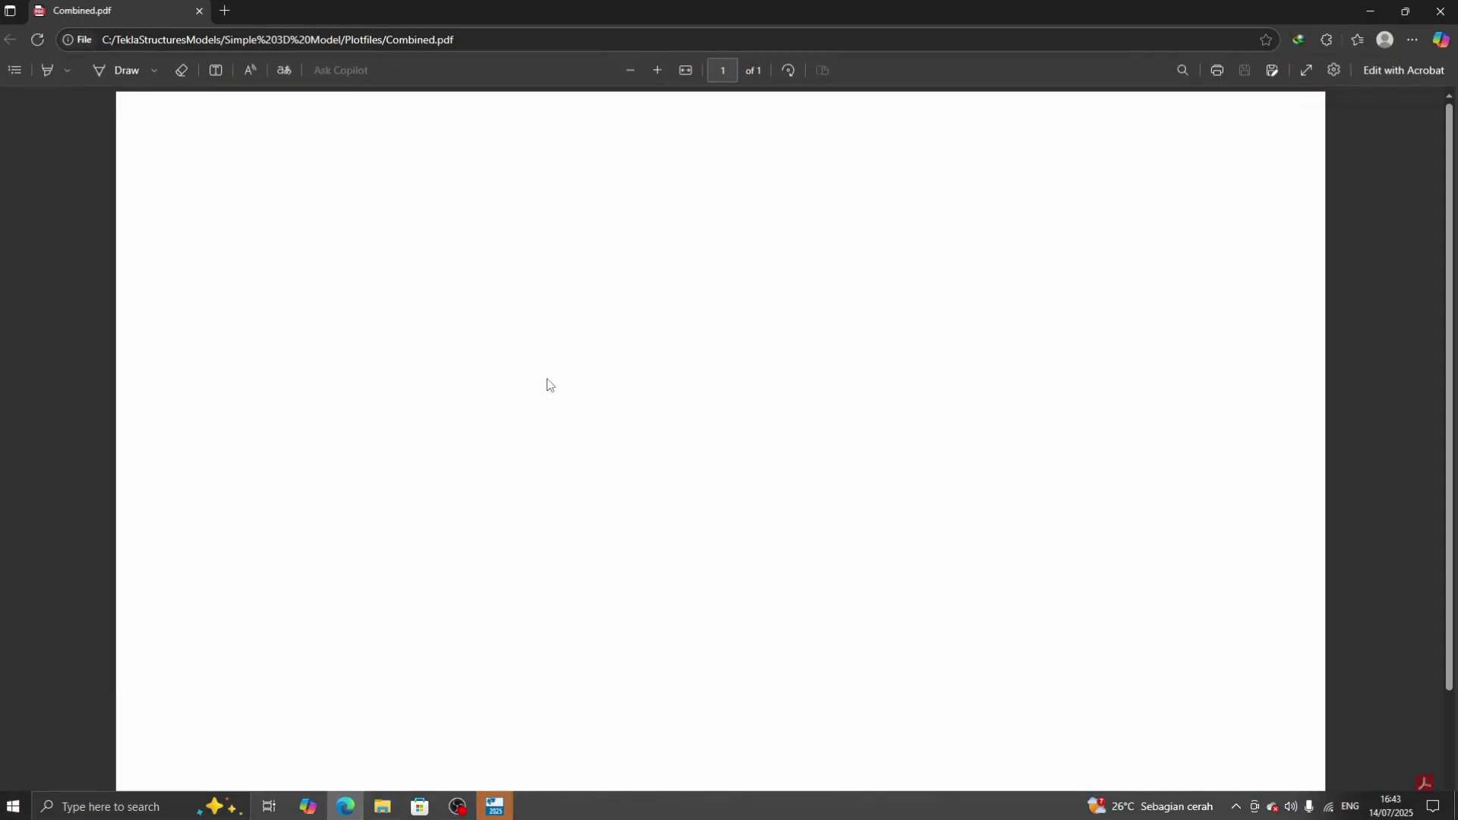
click(1441, 11)
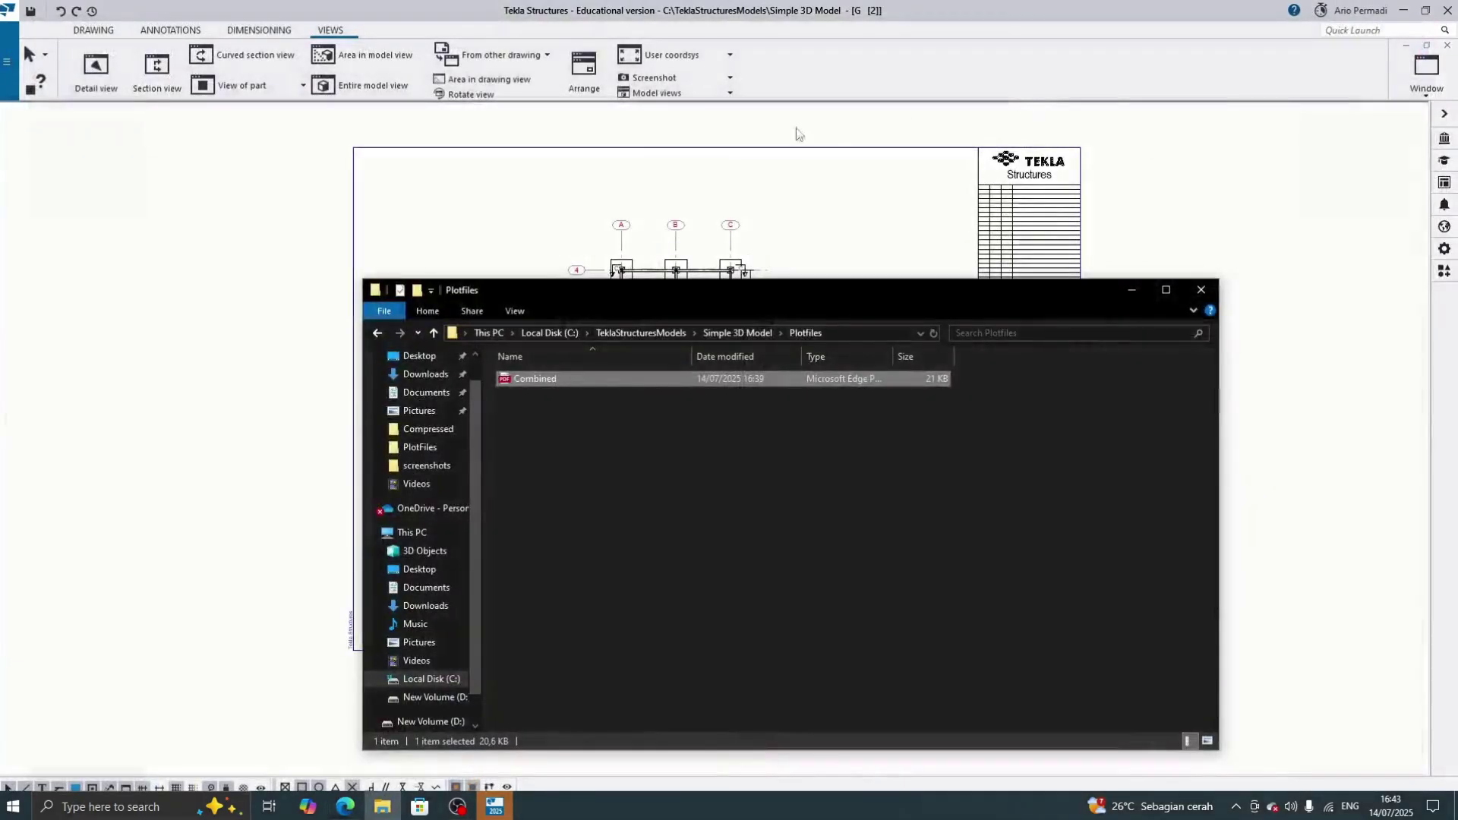
click(377, 334)
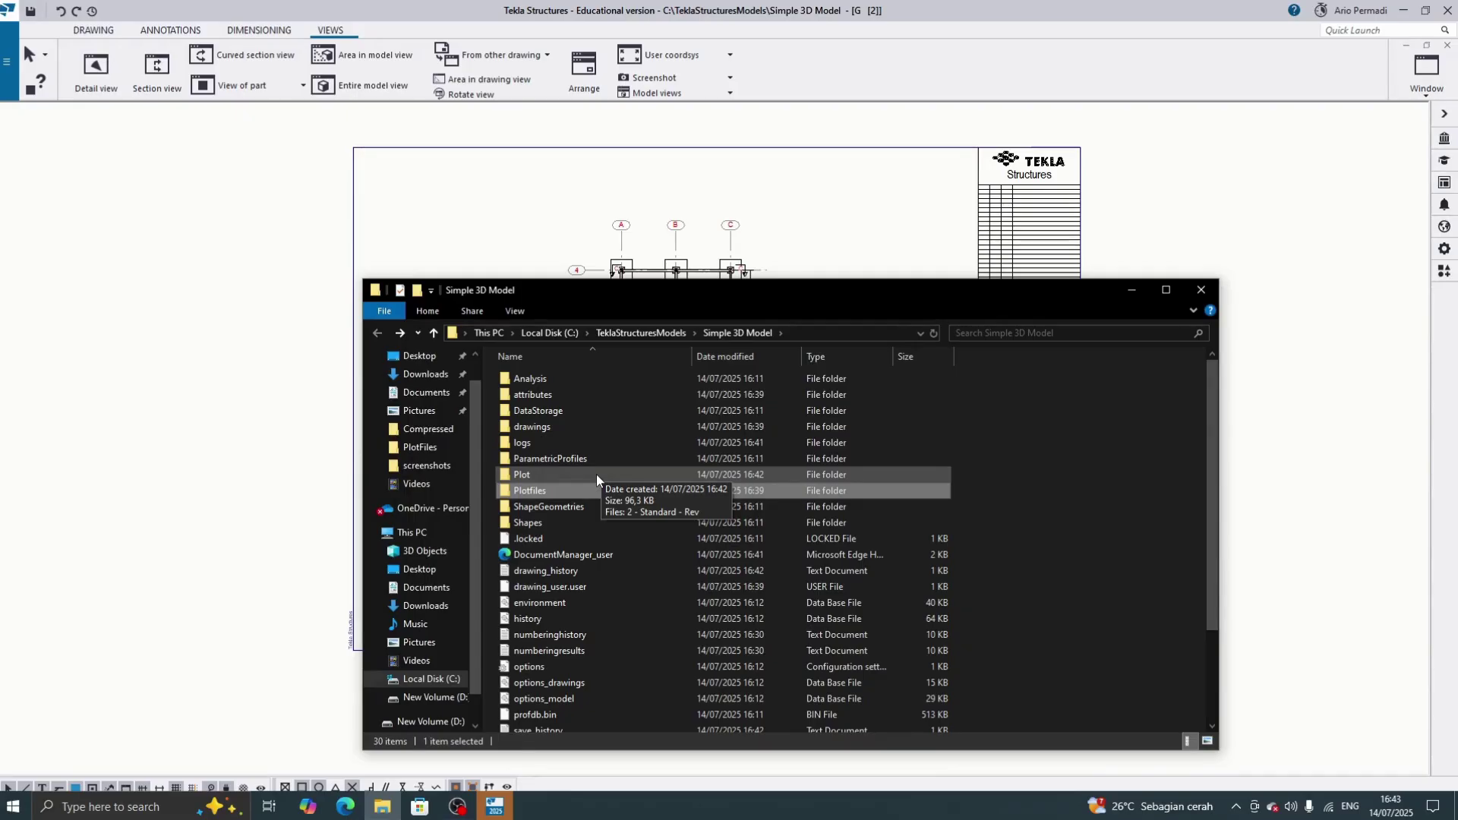
double_click(553, 474)
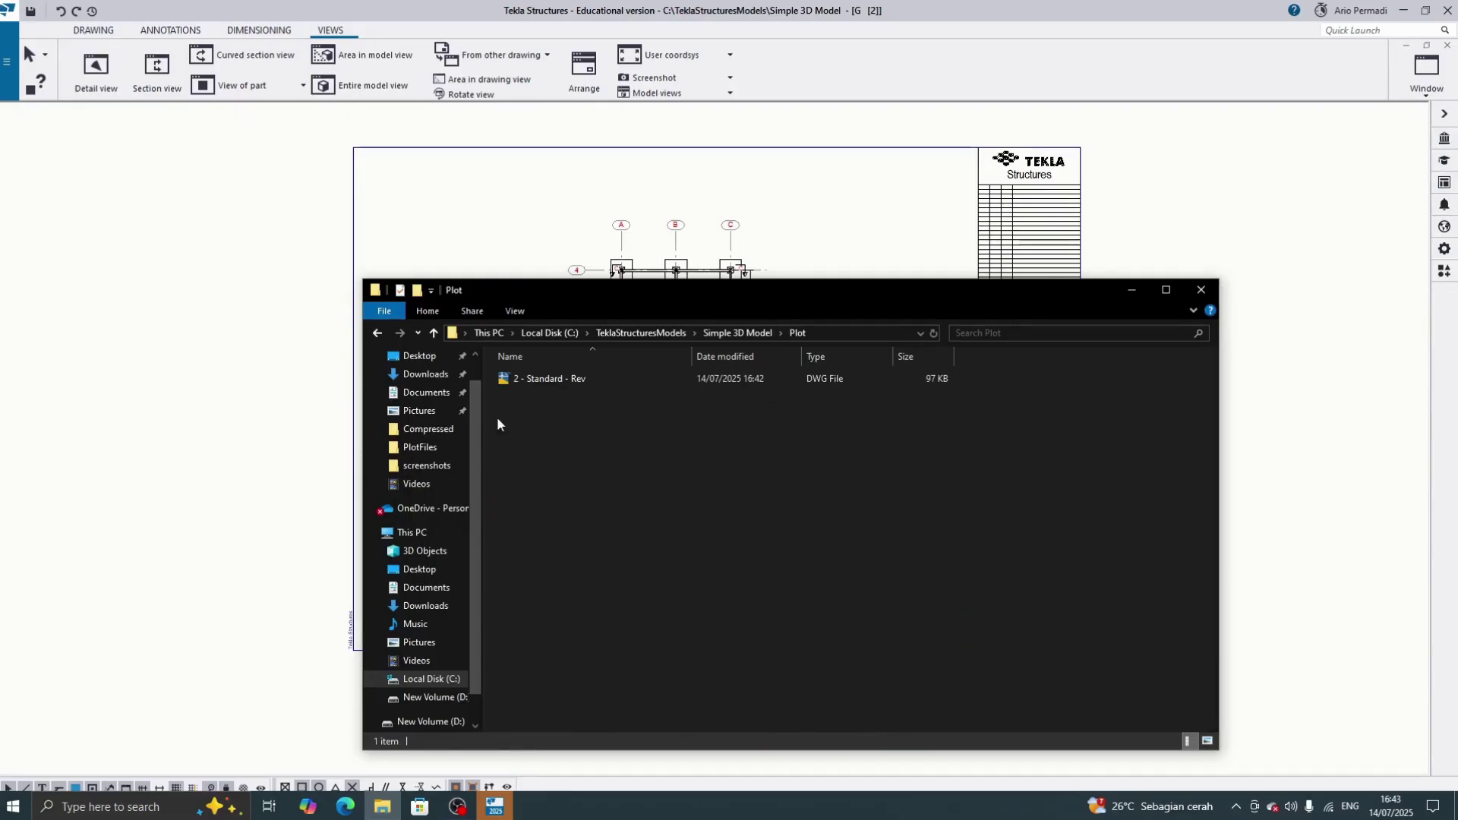
click(378, 333)
click(1203, 291)
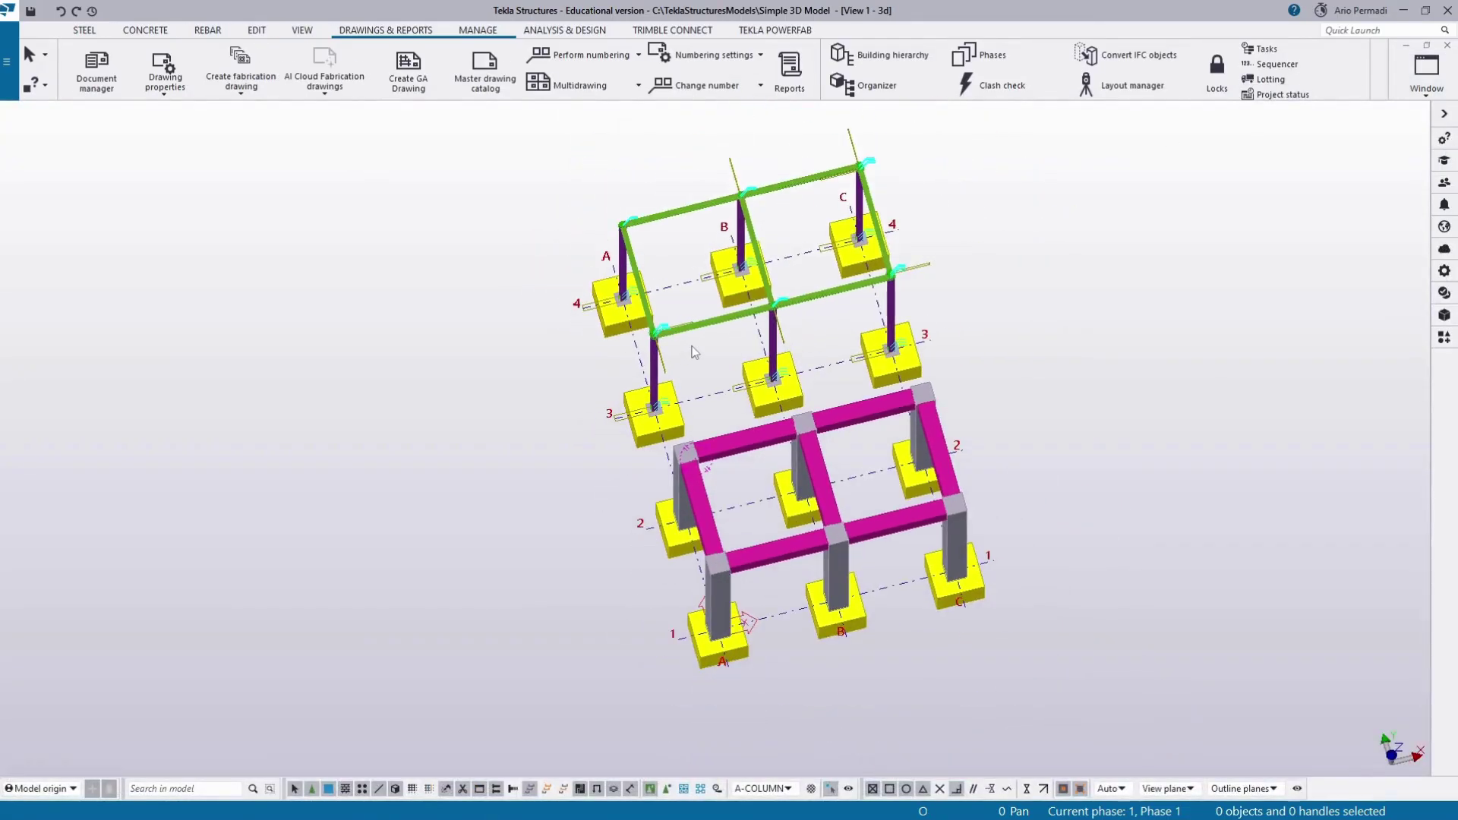
Step: Switch the 3D model view to a flat plan view and open the Report dialog maximized
key(ctrl+p)
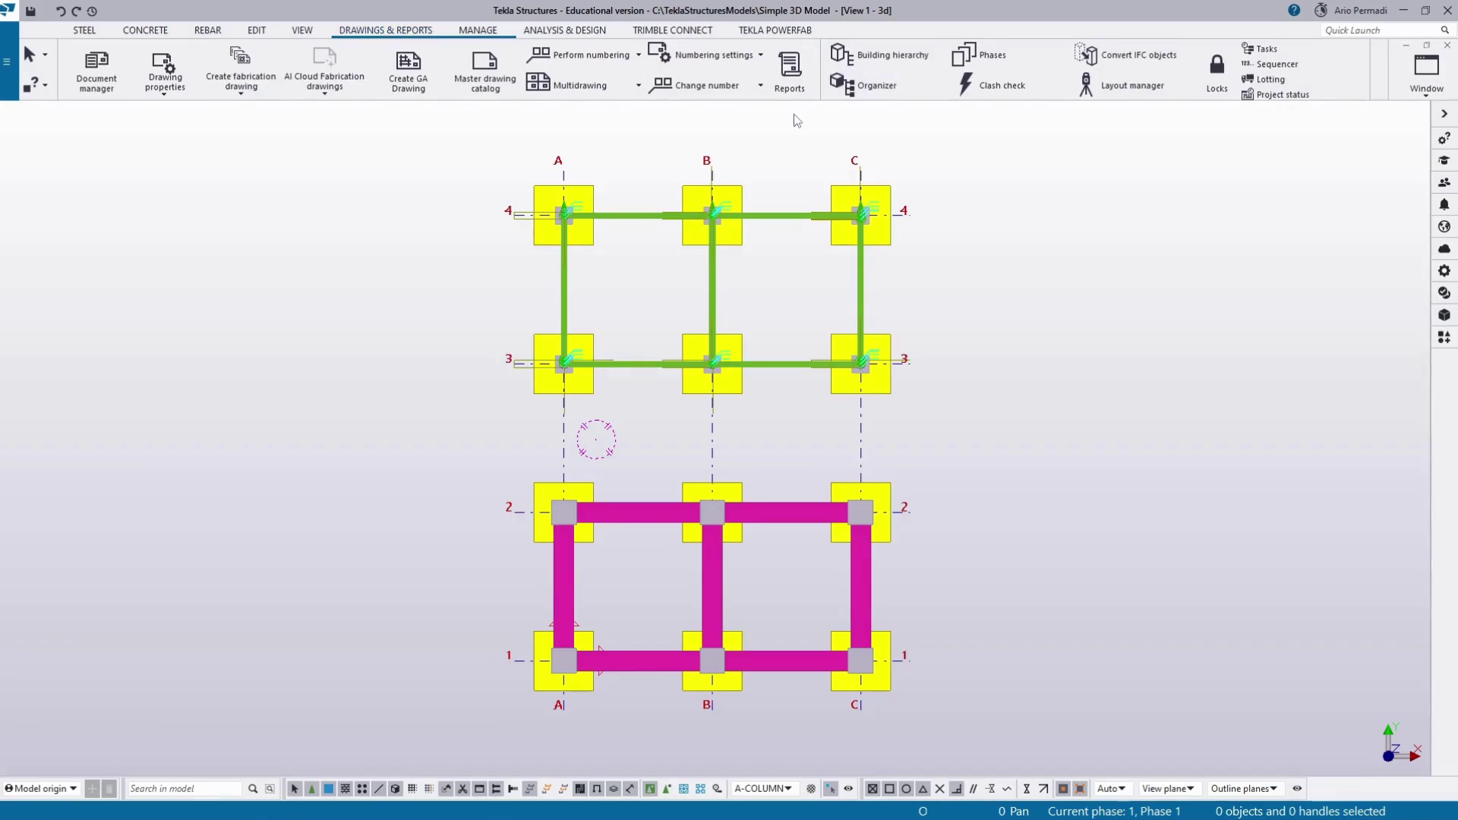
click(790, 68)
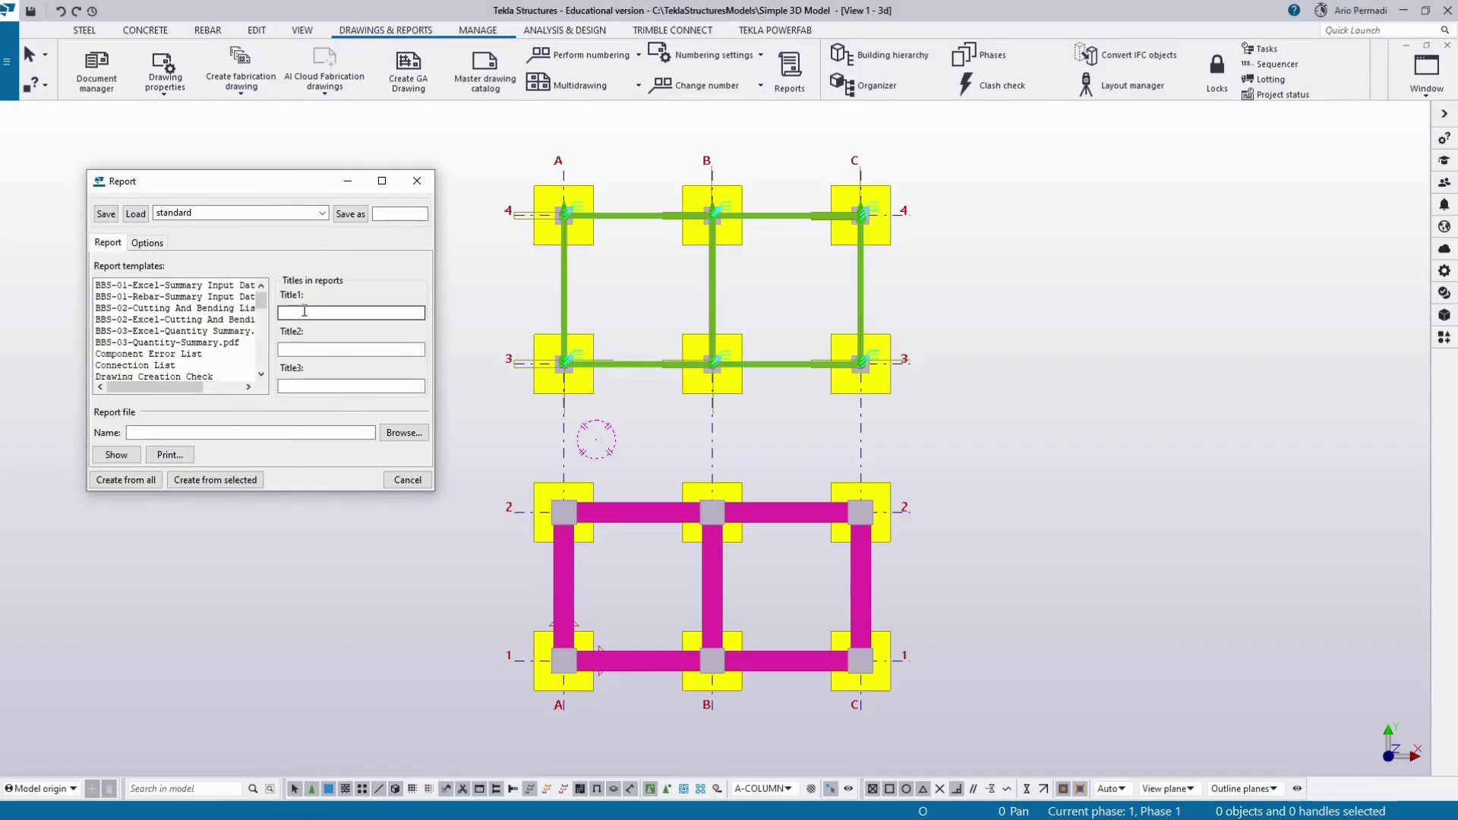
click(383, 181)
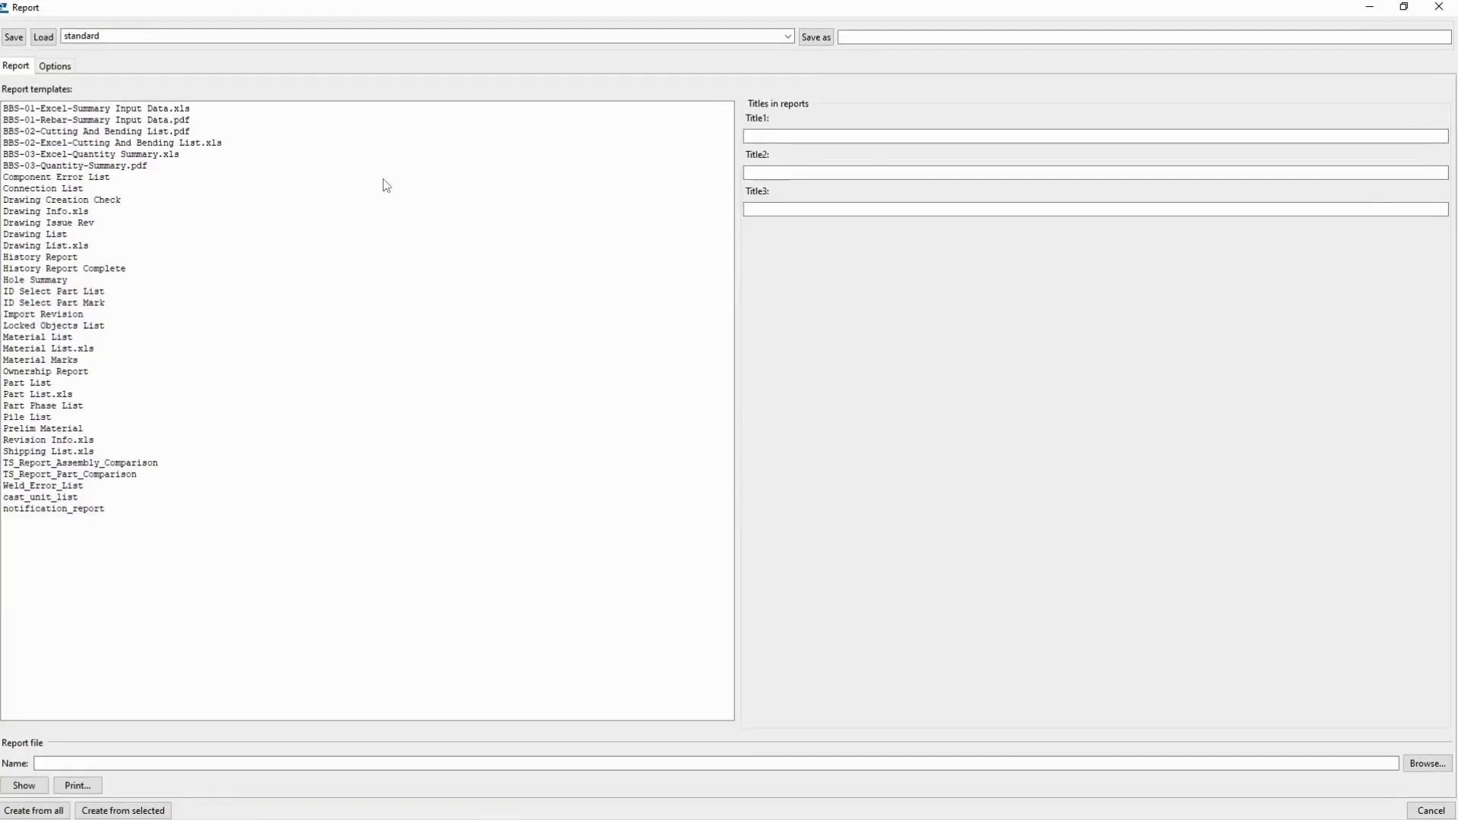
click(62, 235)
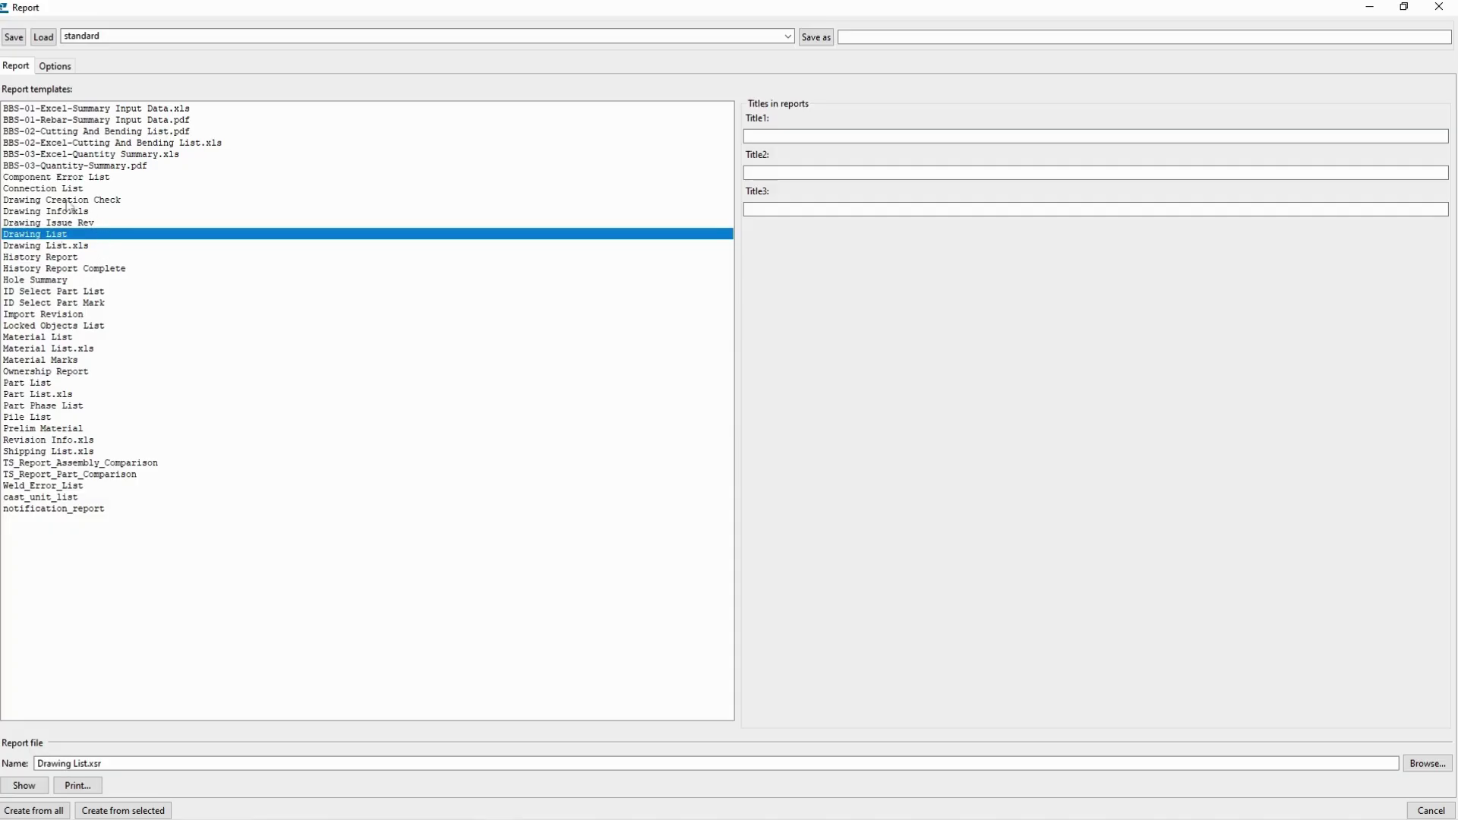
click(60, 190)
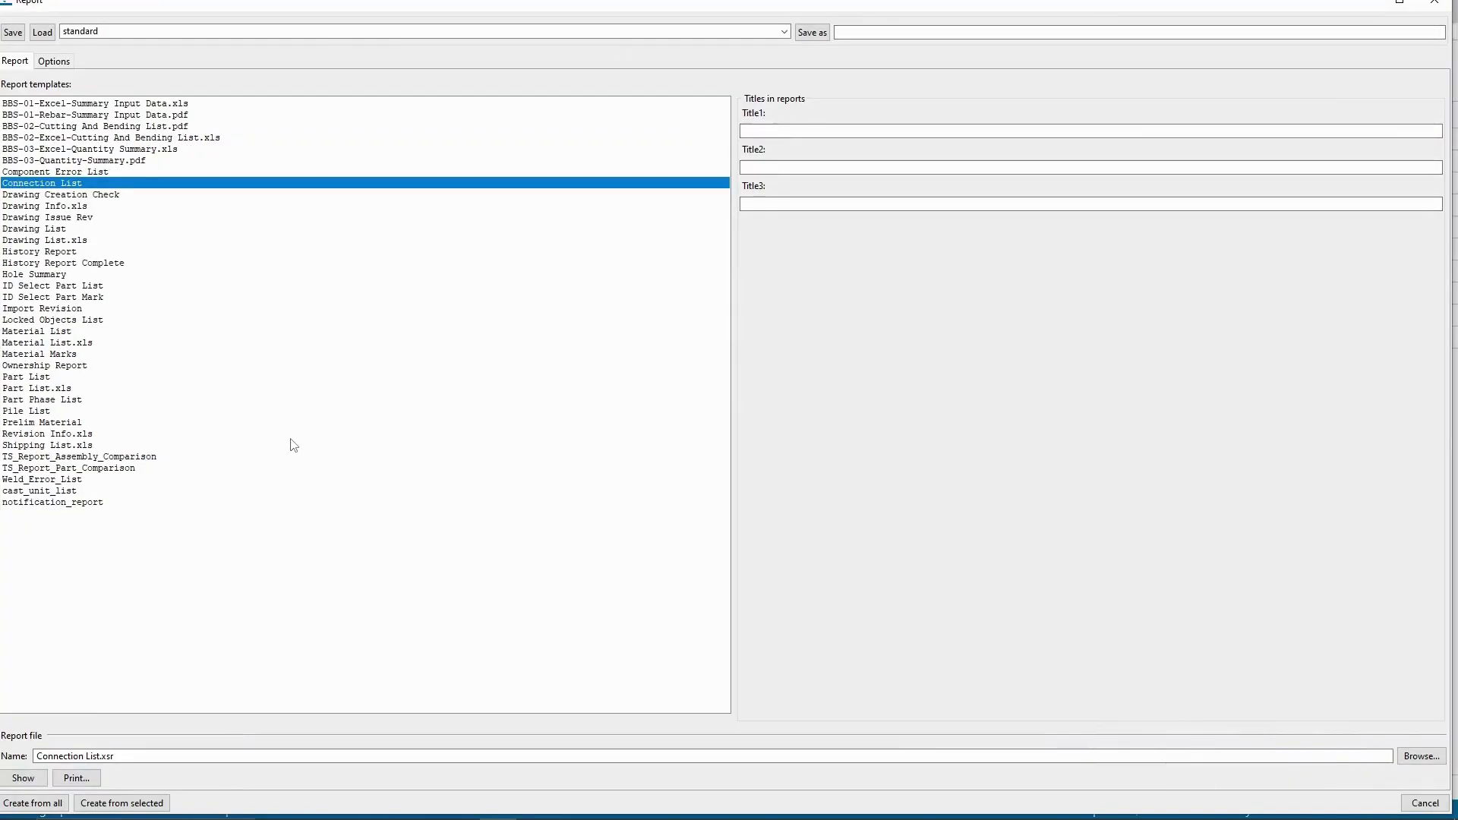
click(94, 194)
click(77, 240)
click(75, 264)
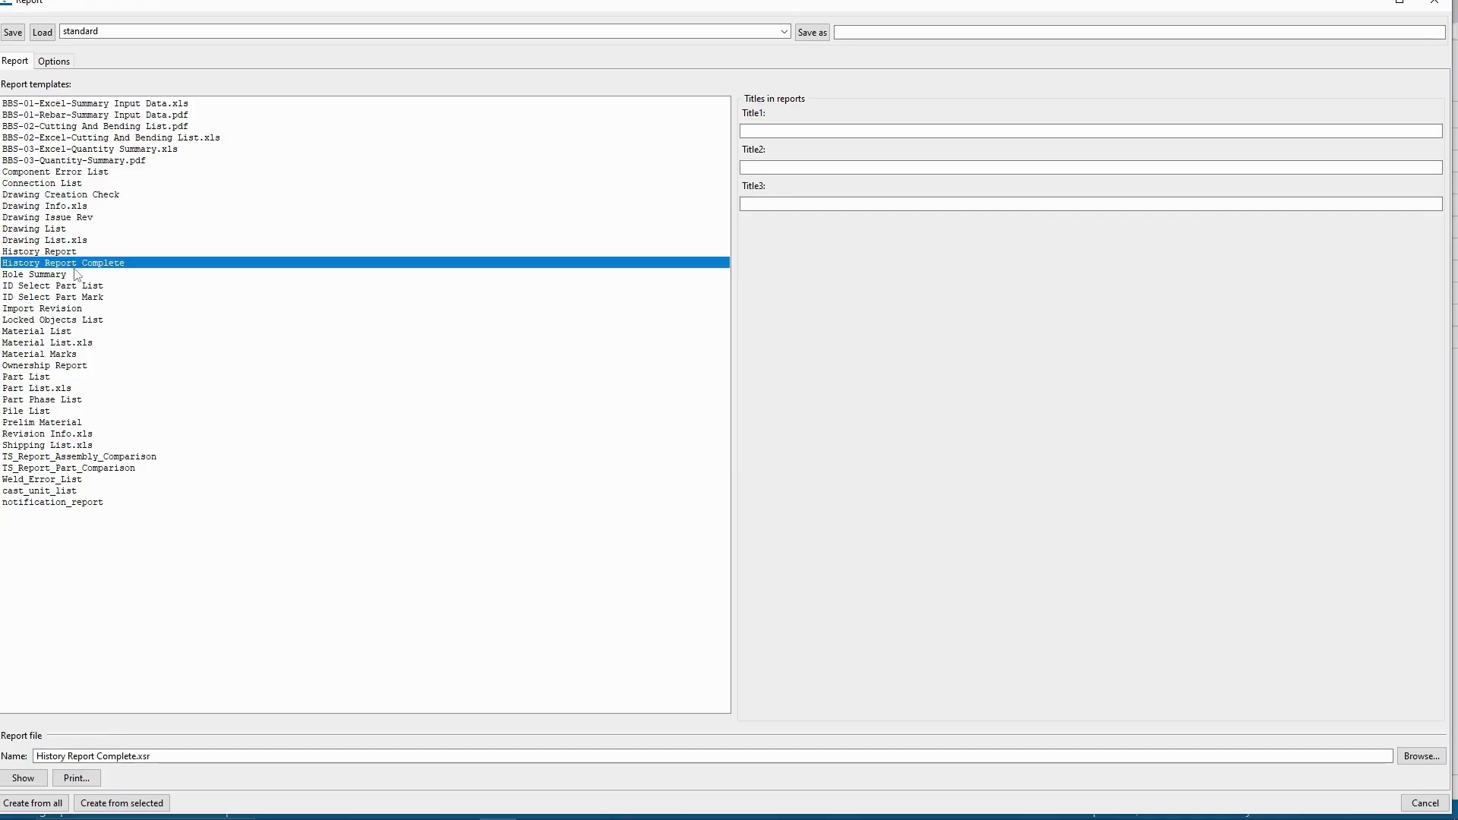
Step: Create a Connection List report from the selected objects and dismiss the prompt for choosing an app to open it
click(79, 186)
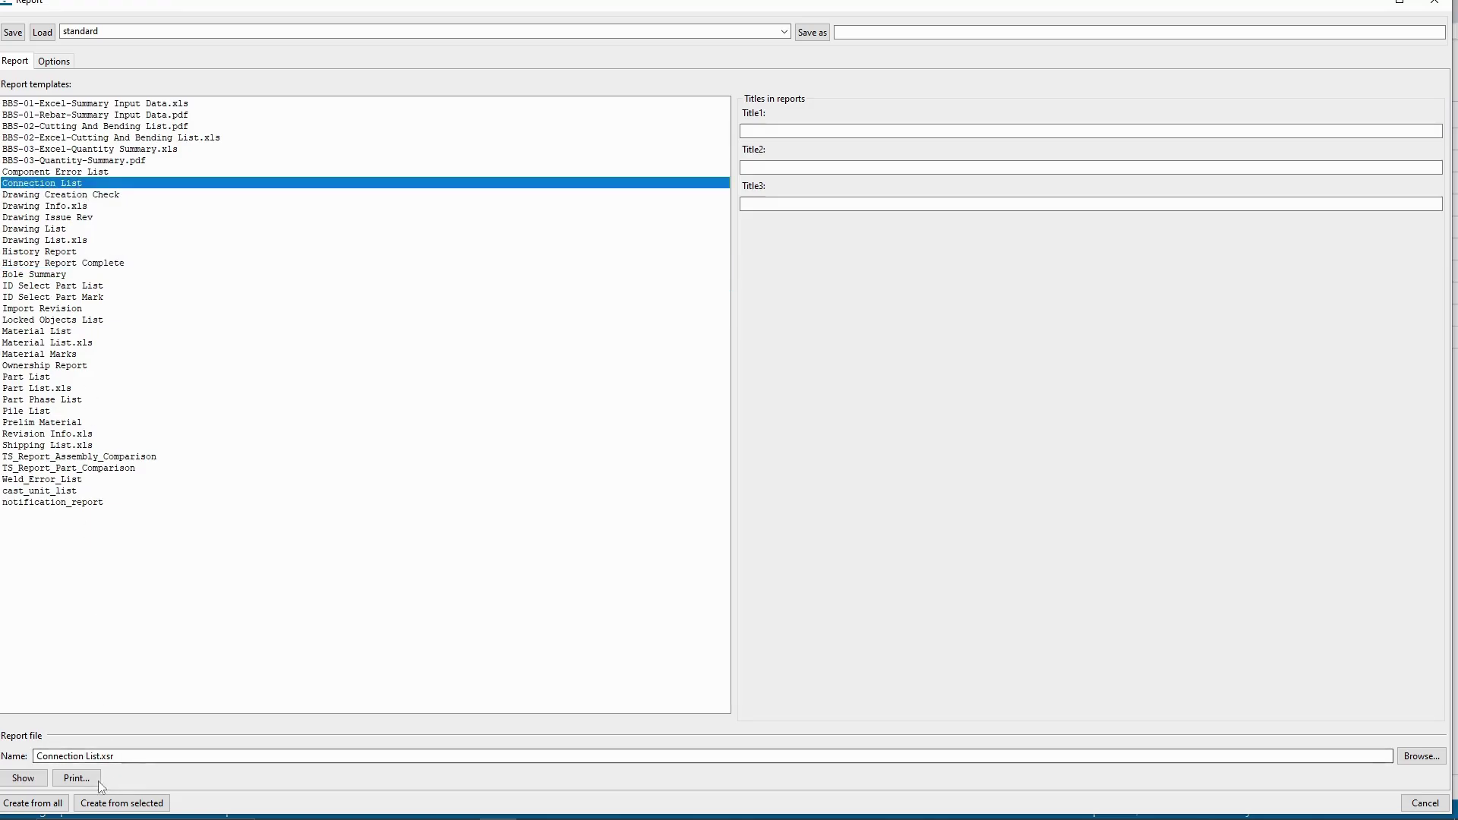
click(99, 802)
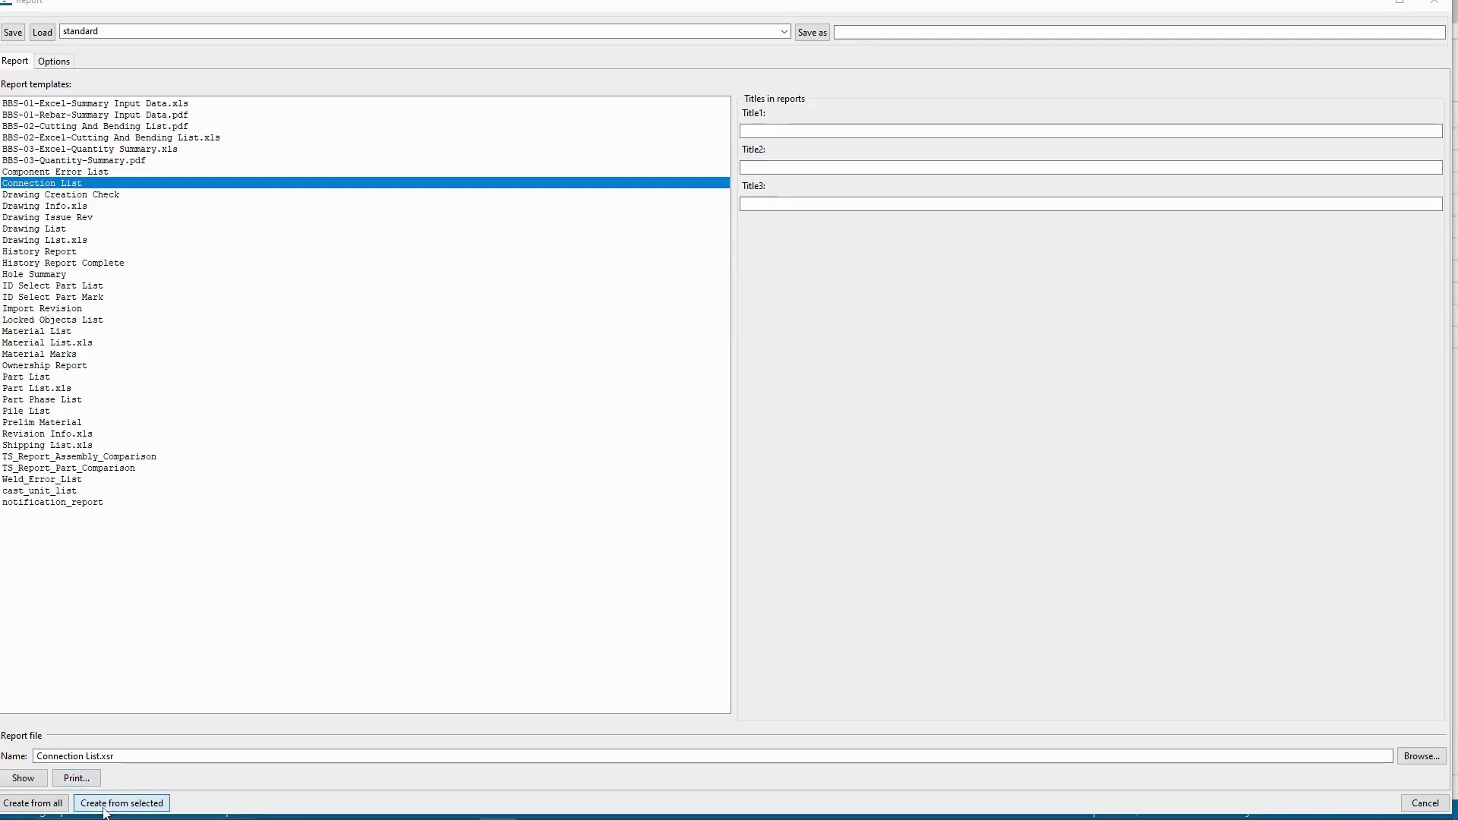
click(701, 430)
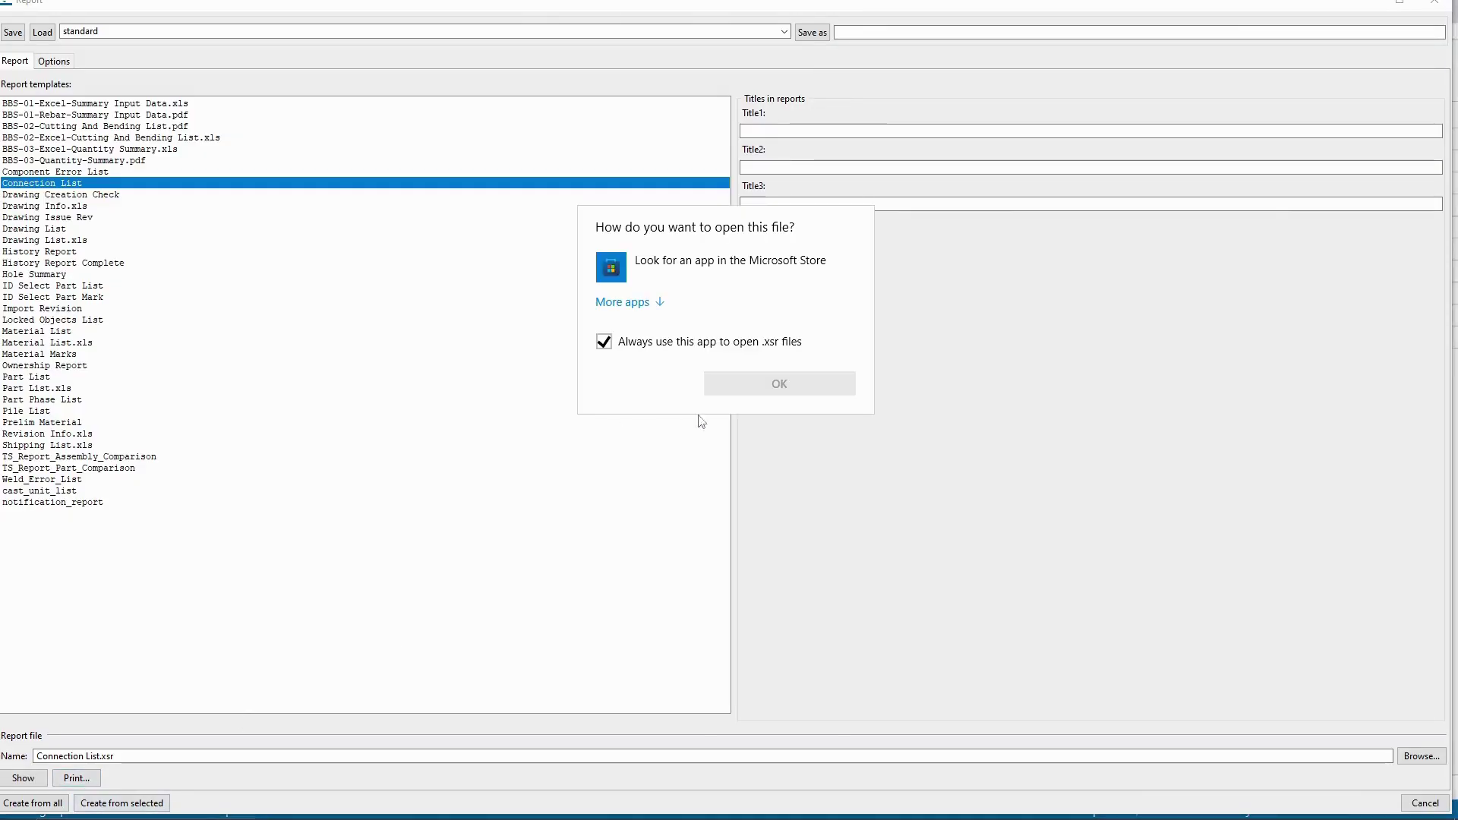
key(Escape)
Step: Print the Connection List report to a PDF named 4 in the Downloads folder
click(96, 784)
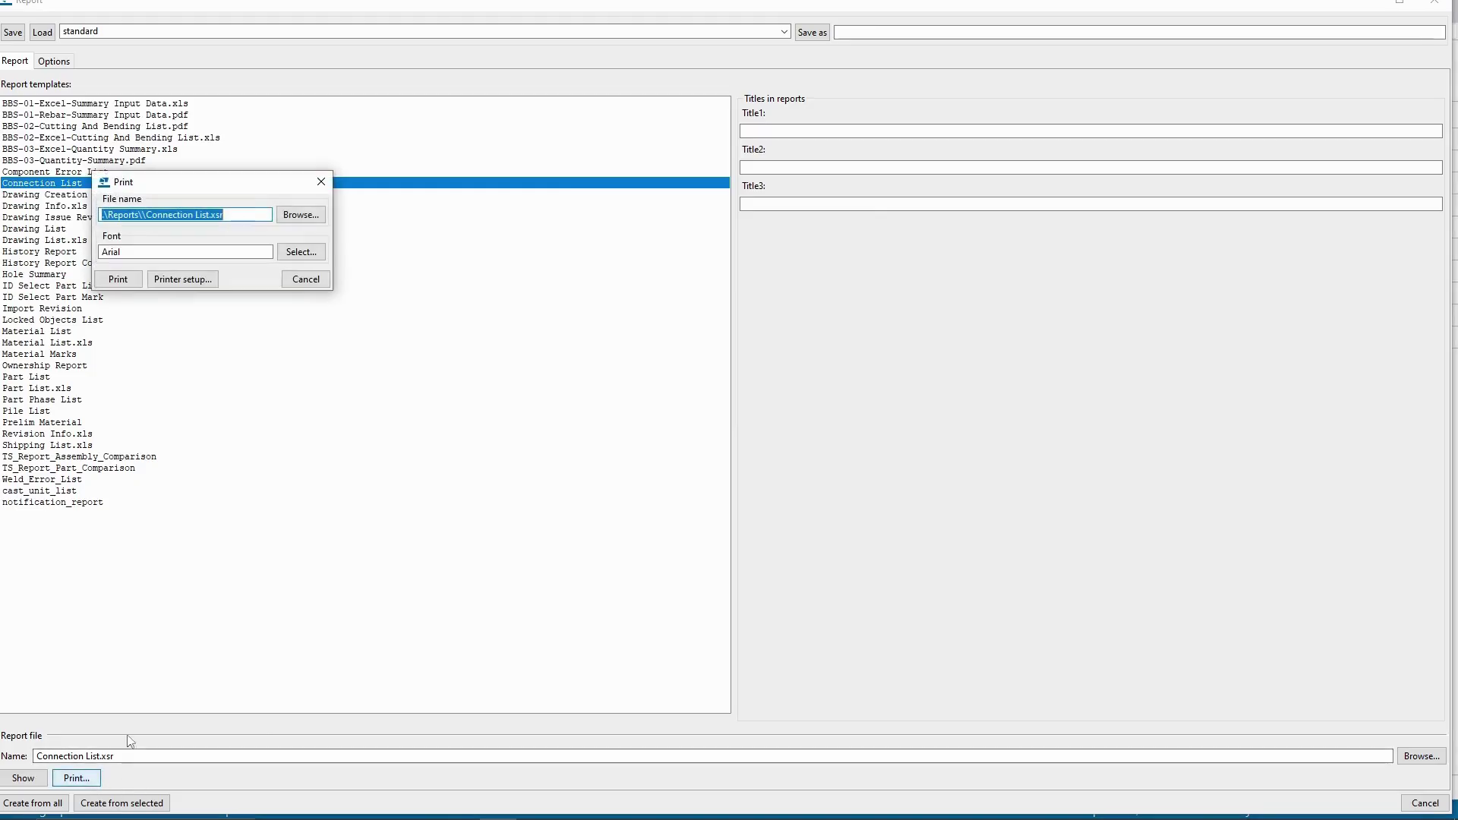
click(117, 286)
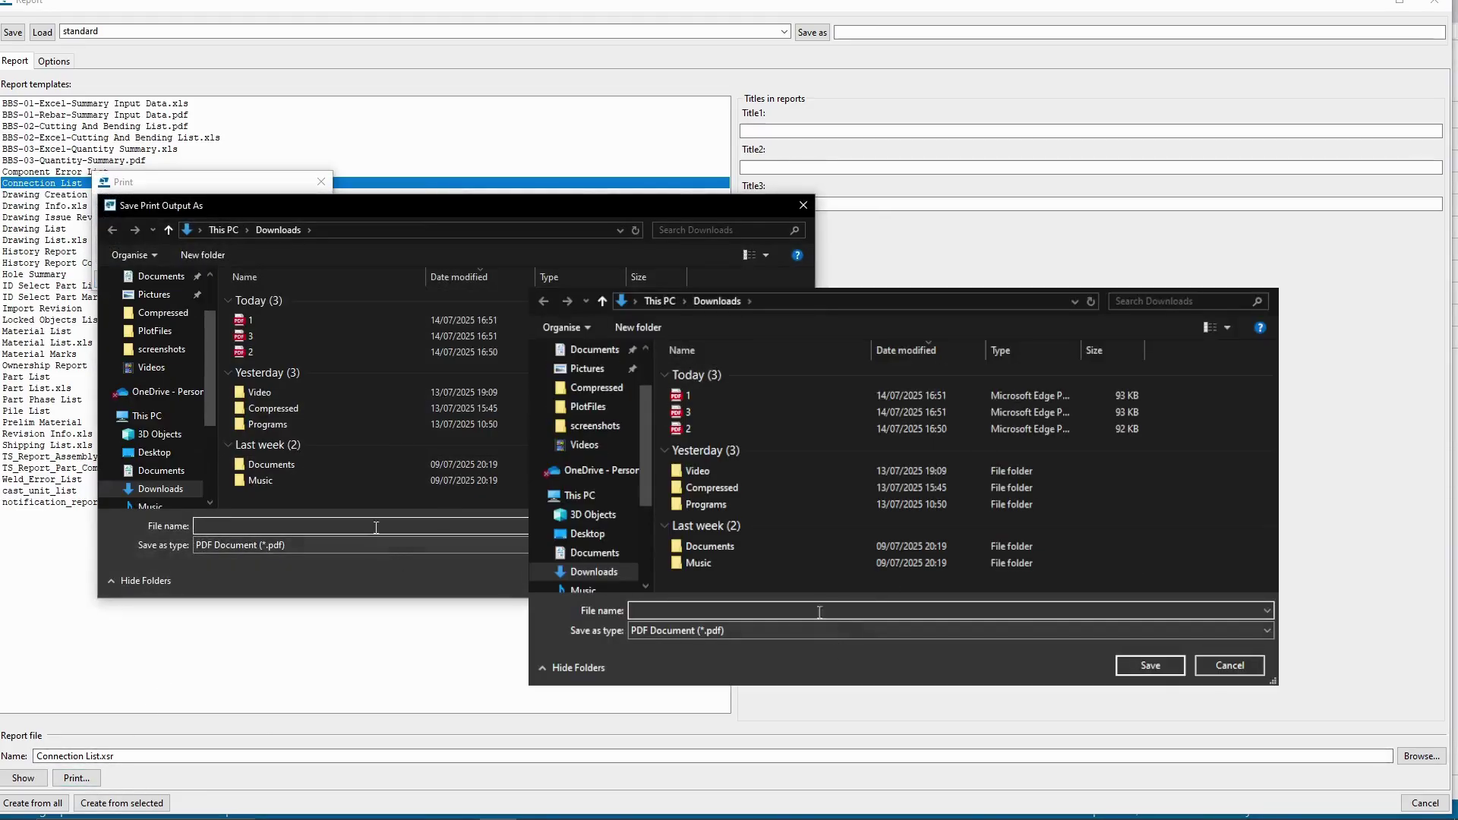
text(4)
click(1150, 666)
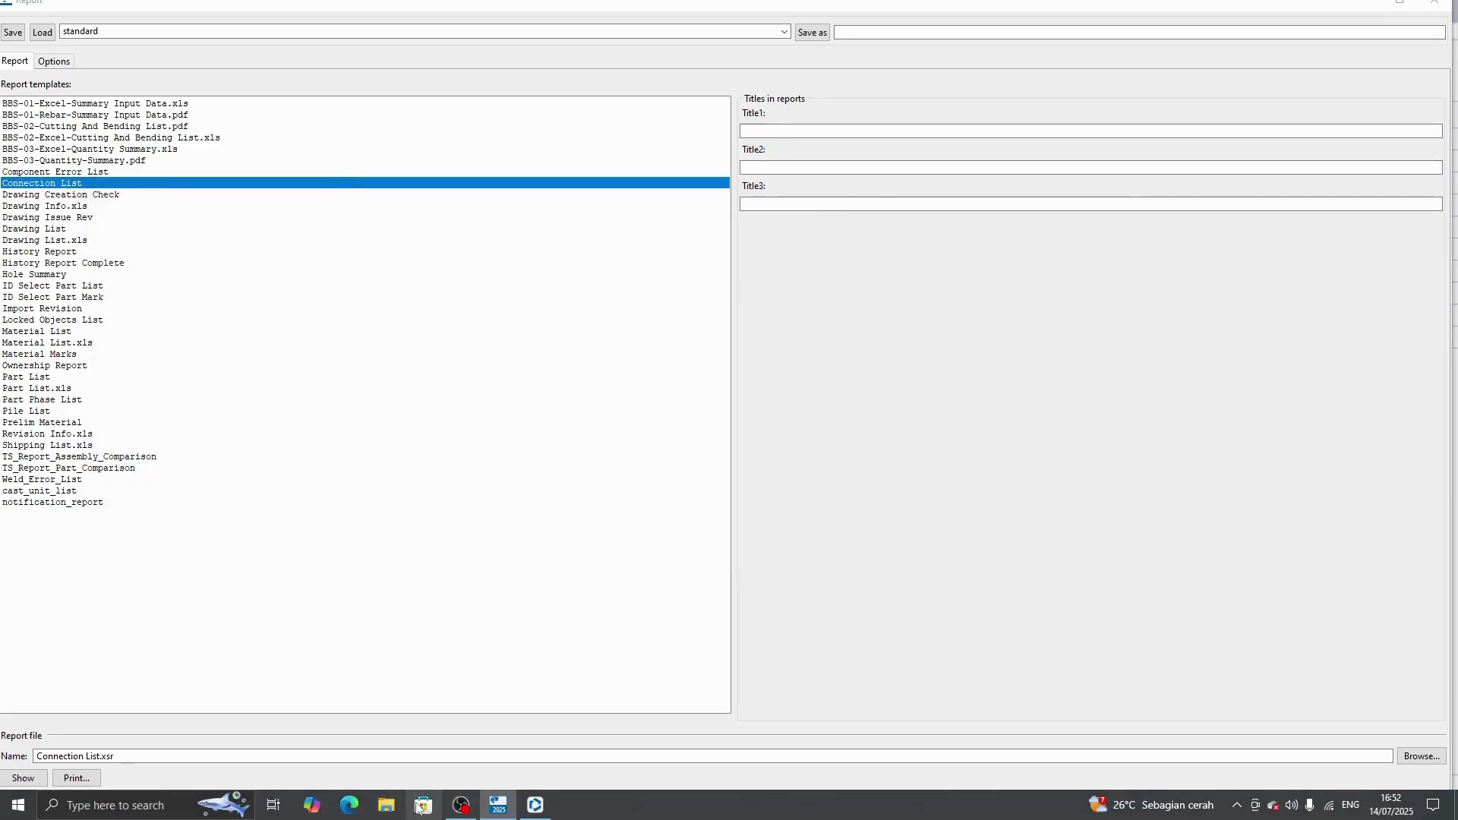
Step: Open 4.pdf from the Downloads folder in File Explorer to view the printed joint list
click(388, 806)
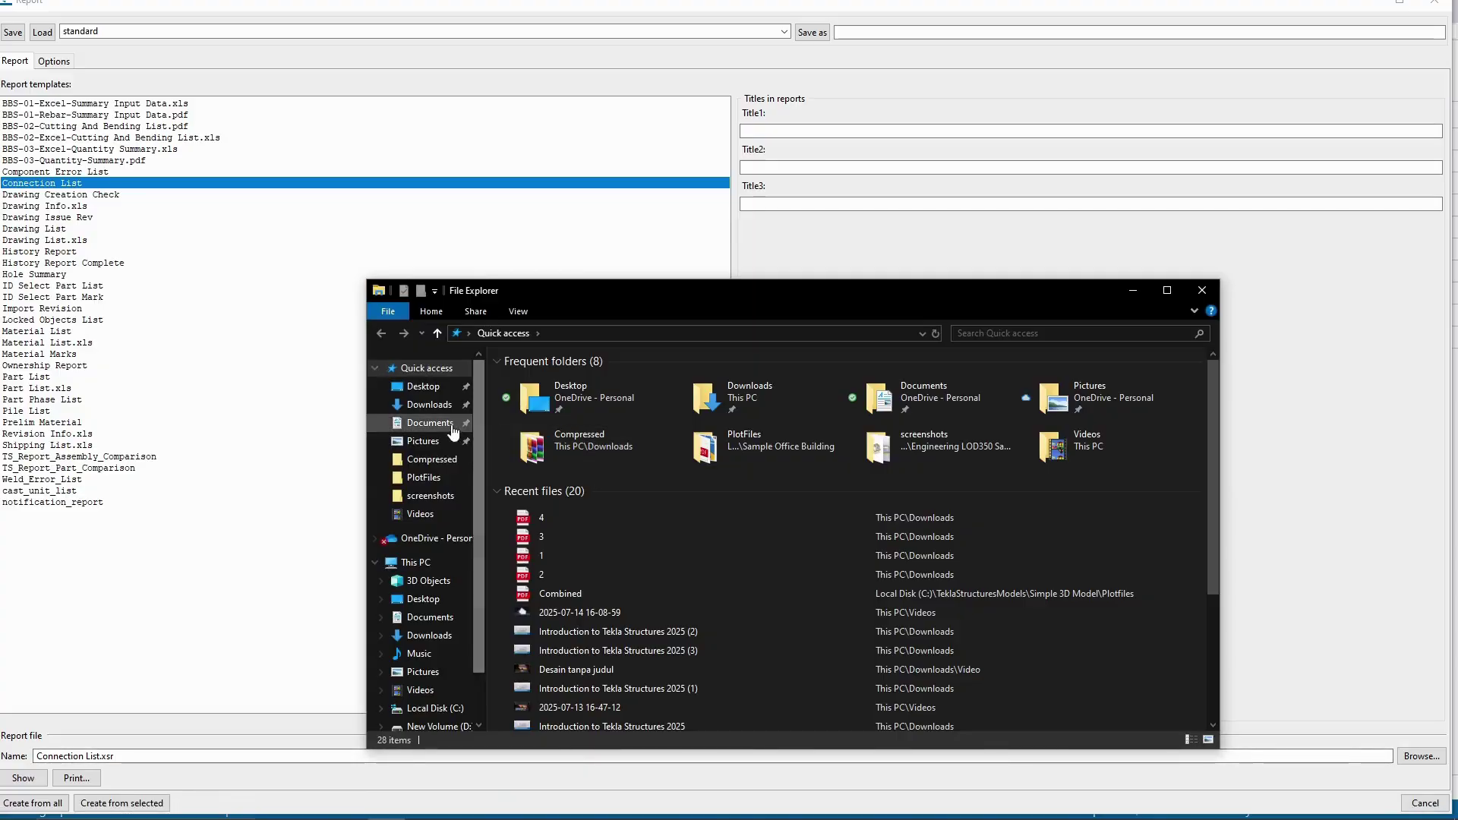
click(429, 404)
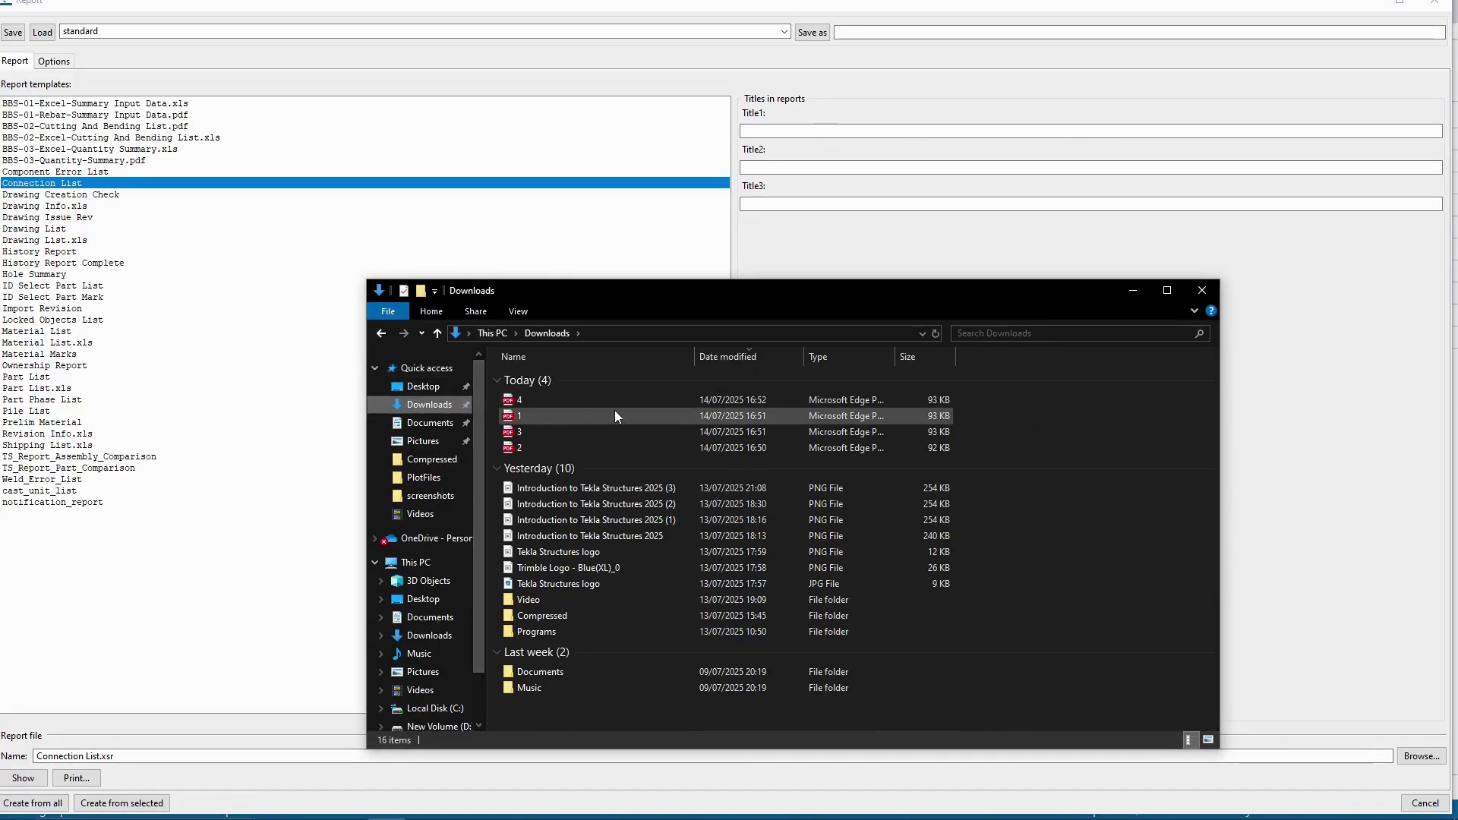
double_click(609, 396)
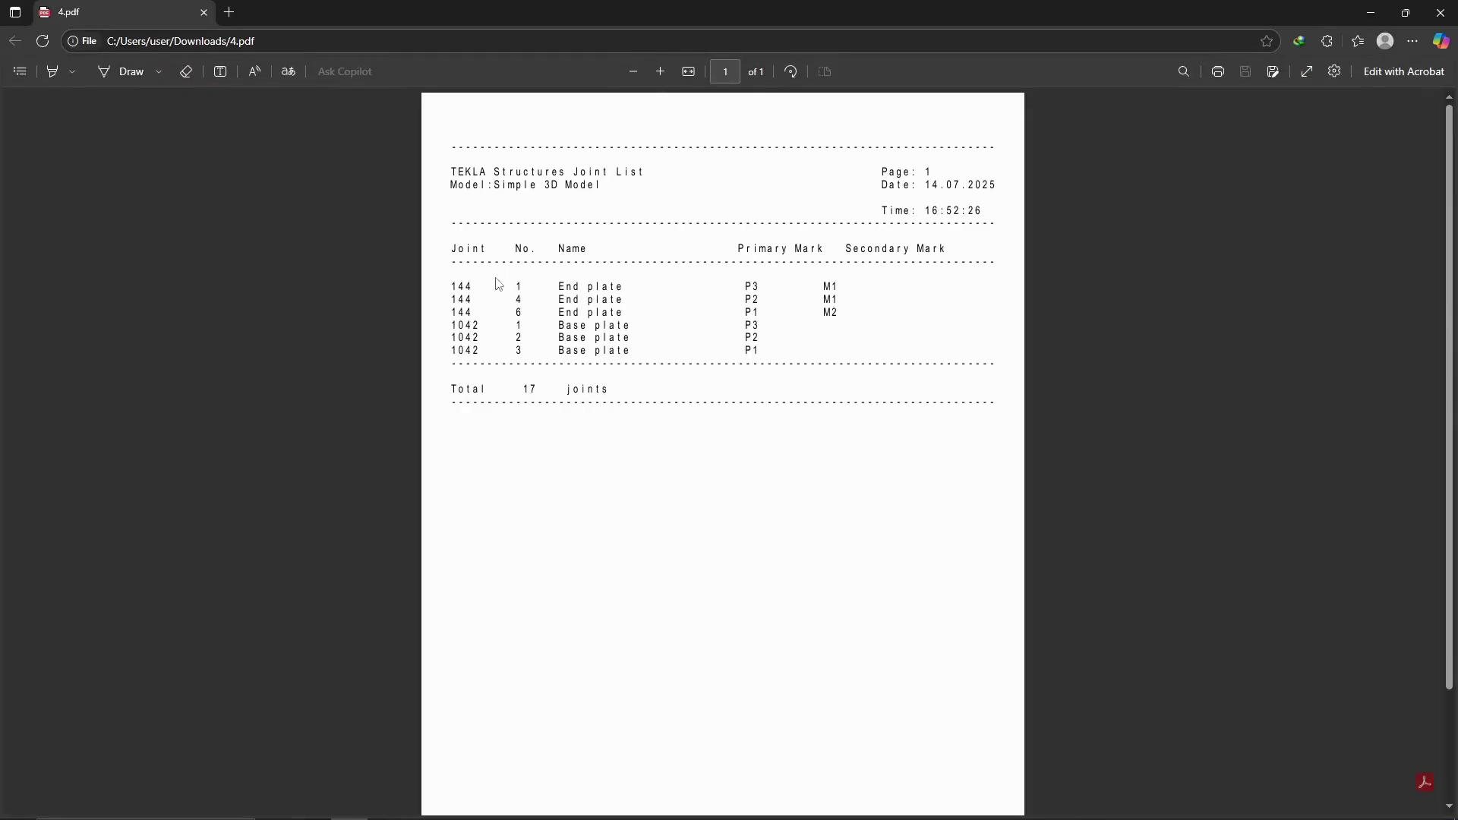
Step: Highlight the joint rows in the PDF, and close the PDF, the Downloads folder window and the Report dialog
drag(451, 285, 490, 343)
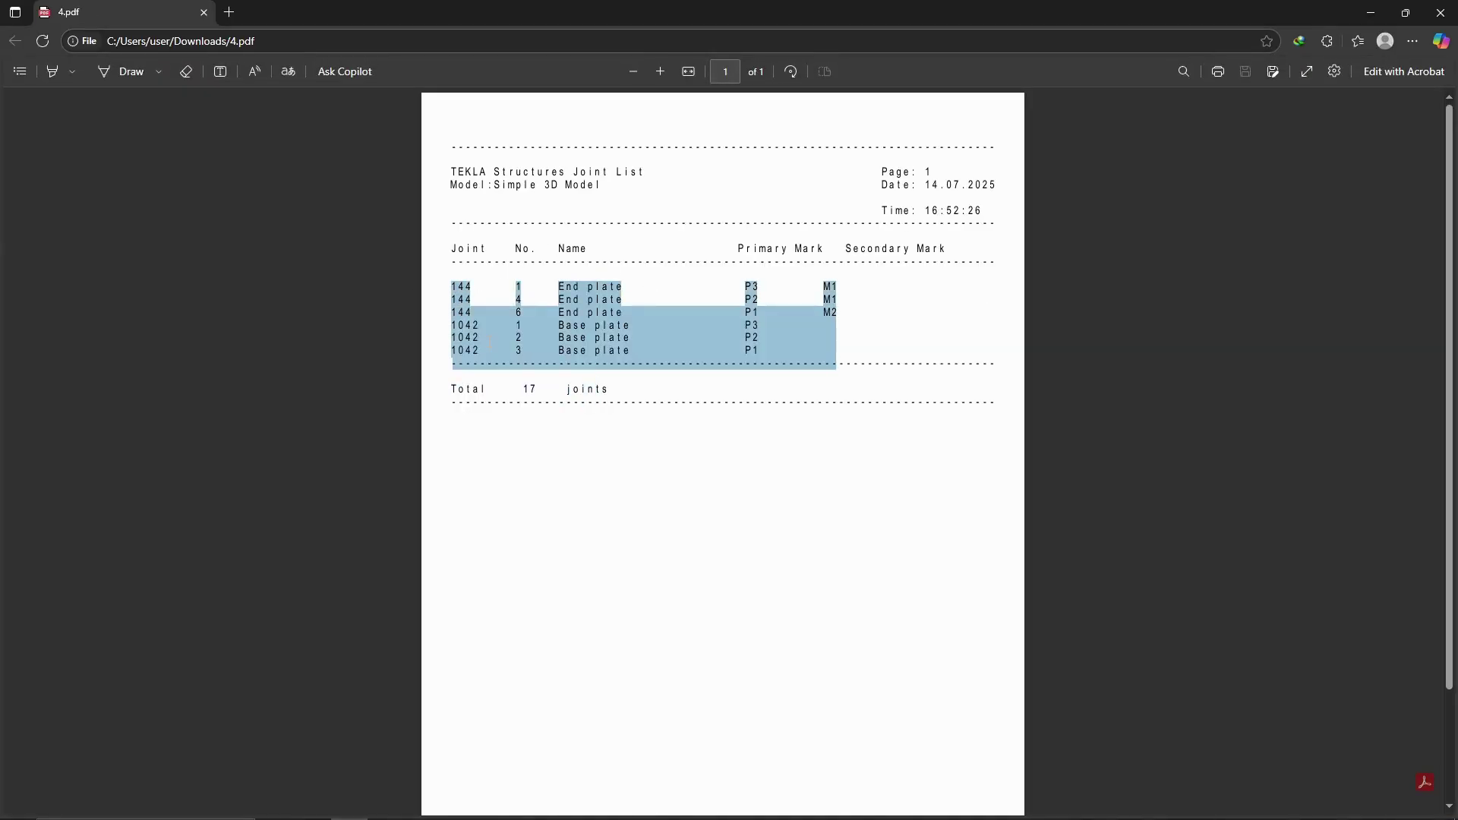
click(1441, 13)
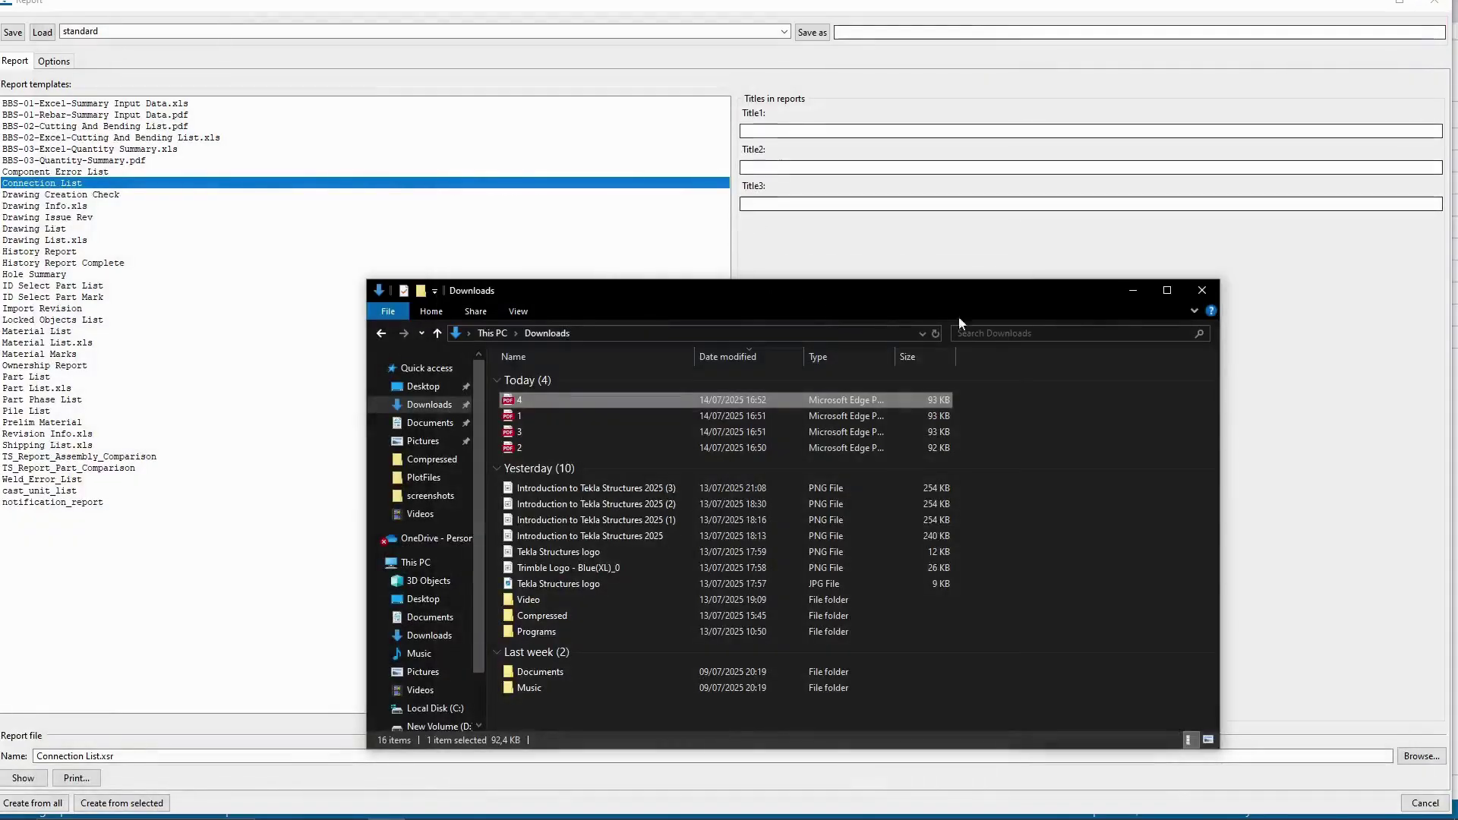
click(1203, 290)
click(1424, 803)
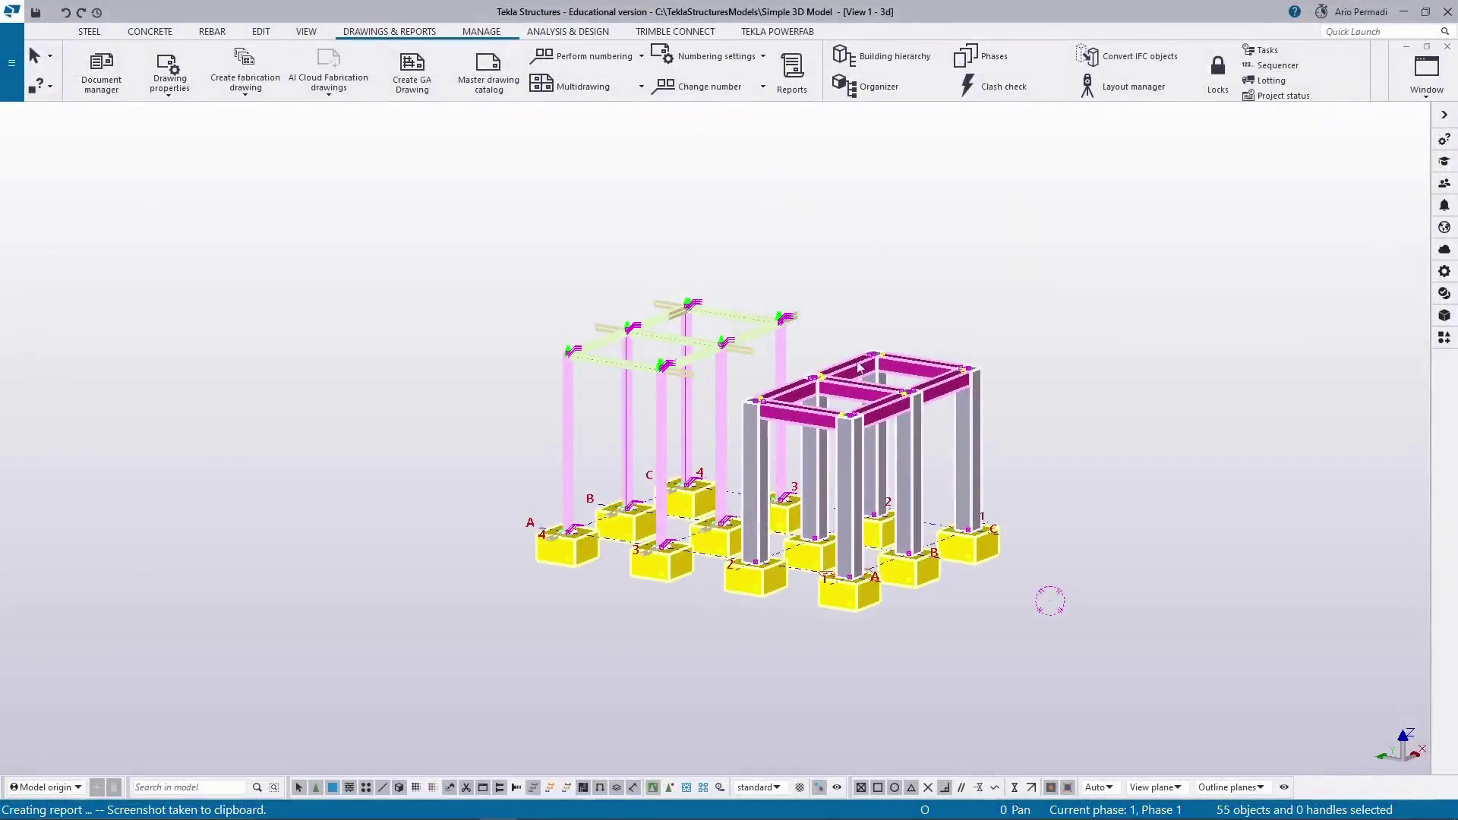
Step: Clear the object selection in the 3D model view and dismiss the floating view properties toolbar
click(910, 336)
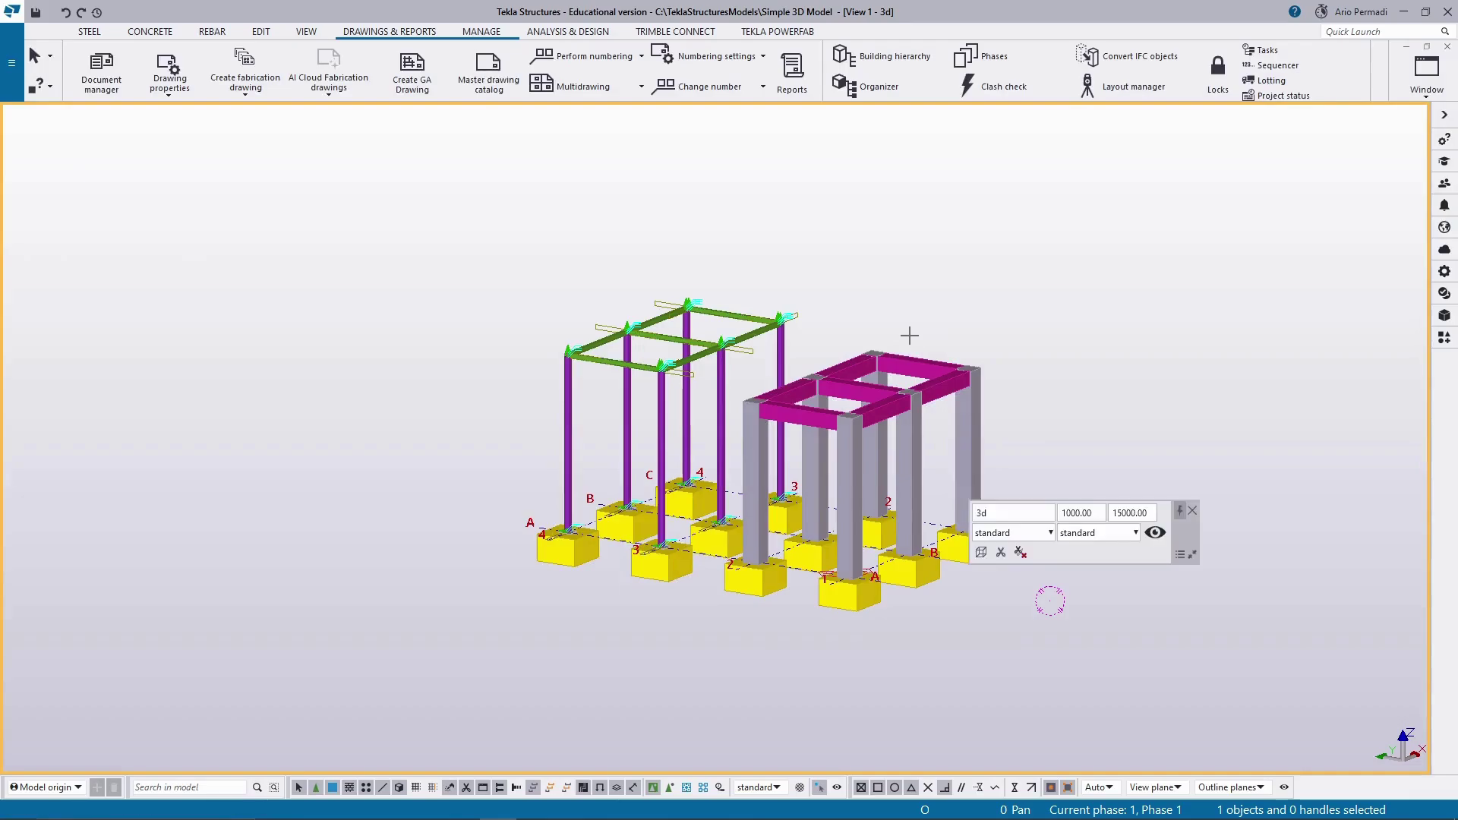
scroll(1063, 322, down, 2)
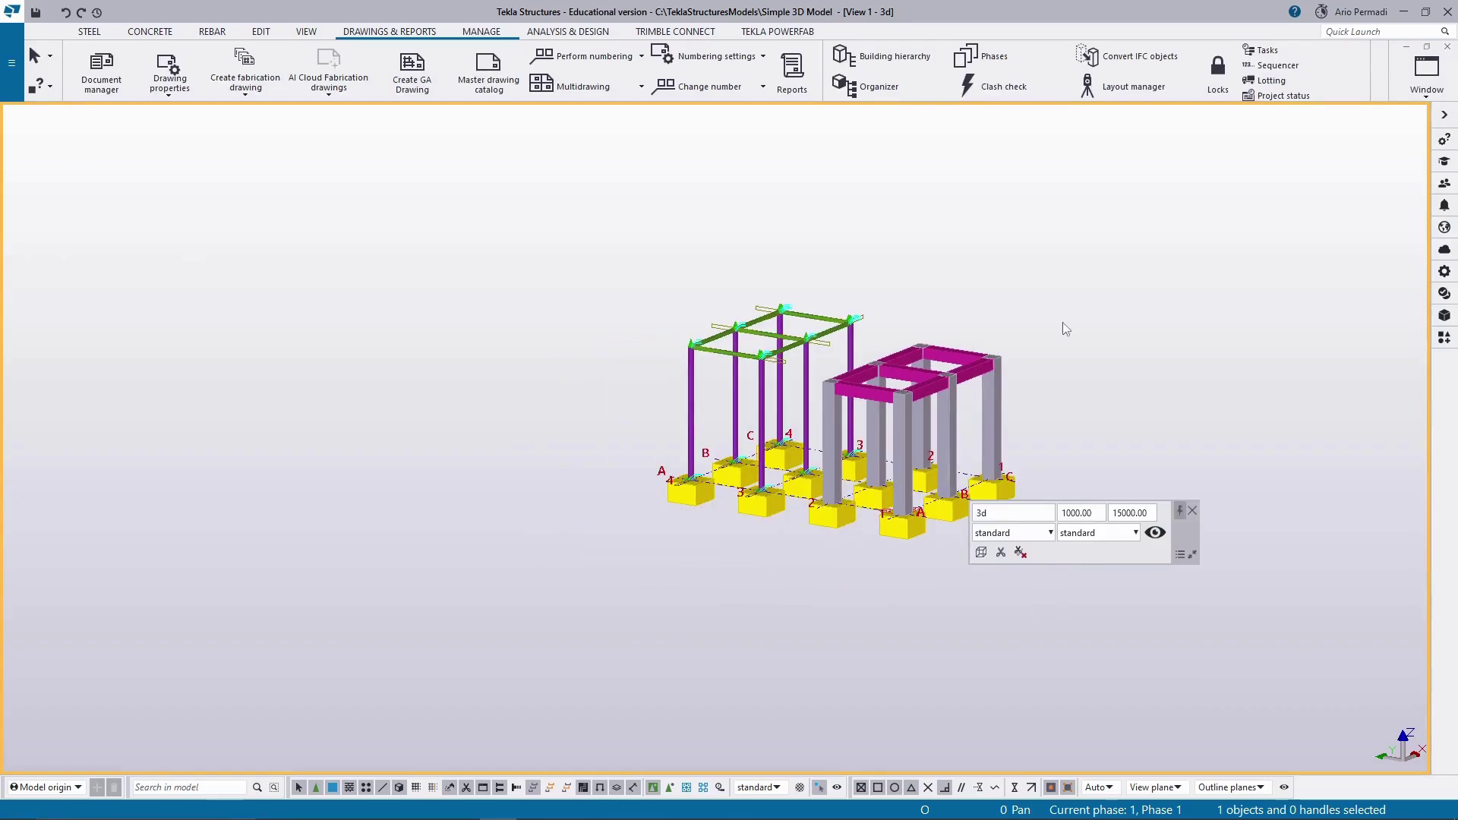
click(1194, 512)
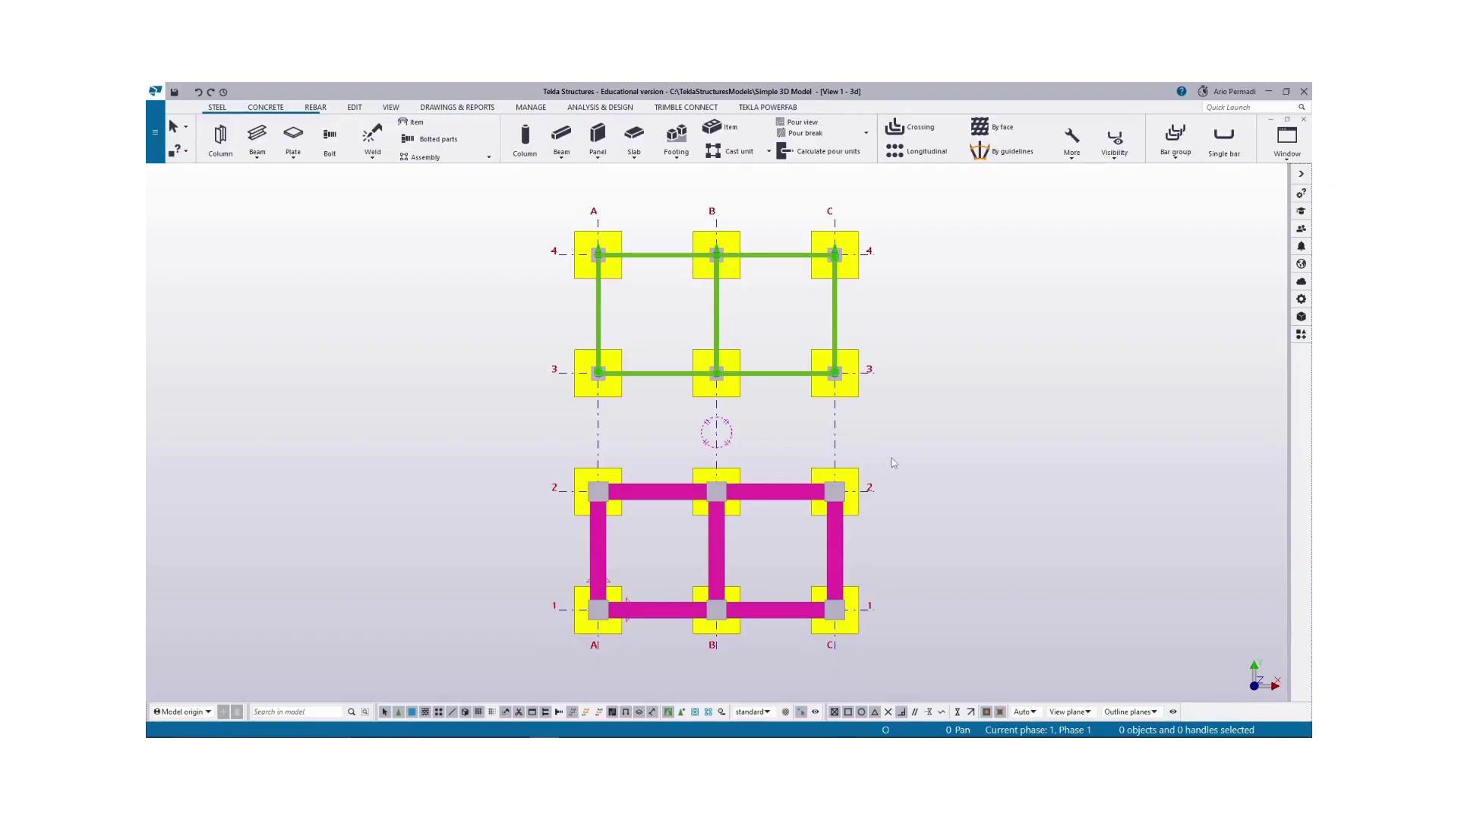
Step: Start an IFC4 export of the model and set the export file name to Simple 3D Model
scroll(892, 459, down, 2)
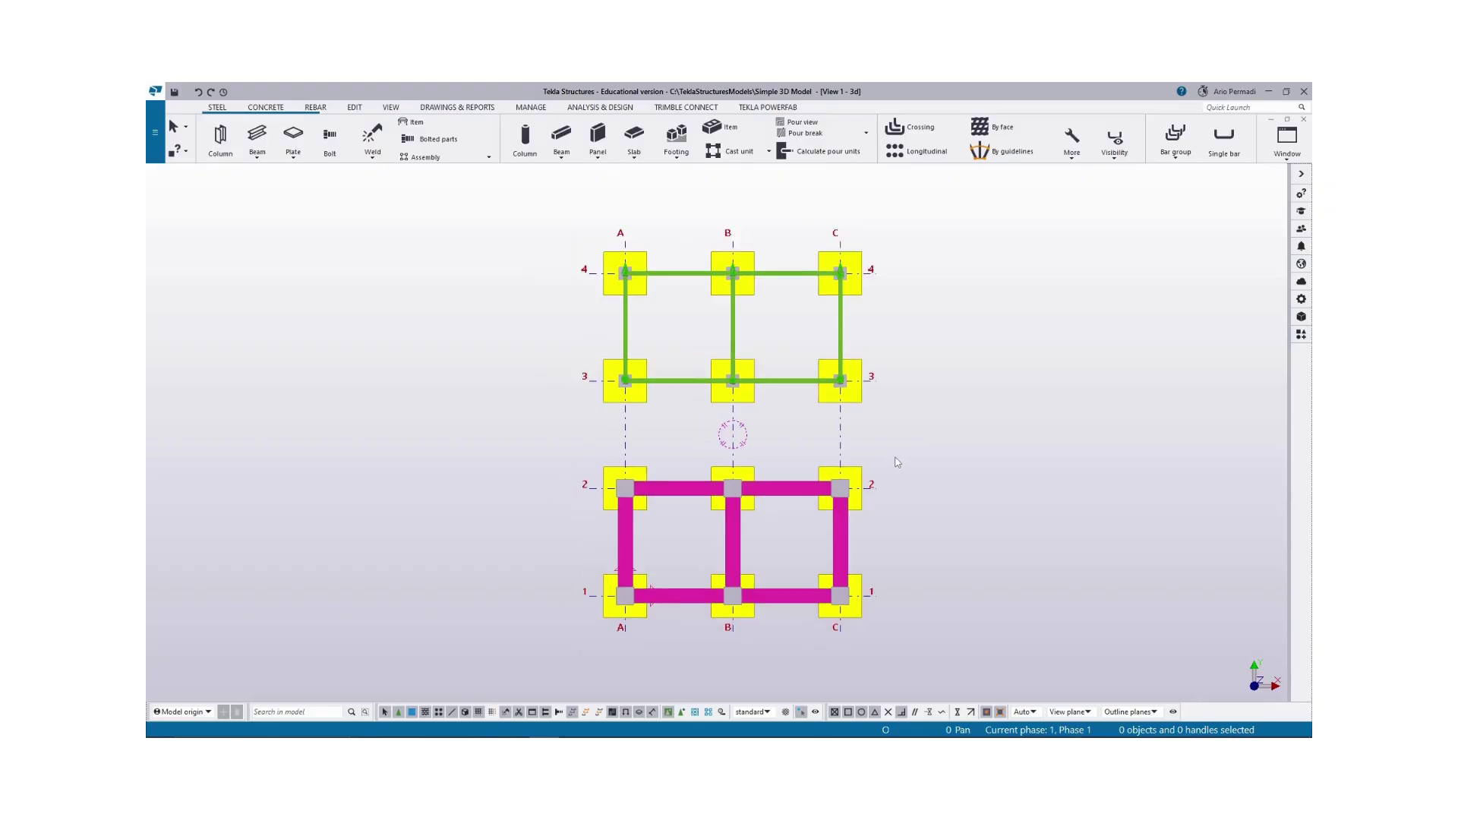
middle_drag(941, 405, 914, 408)
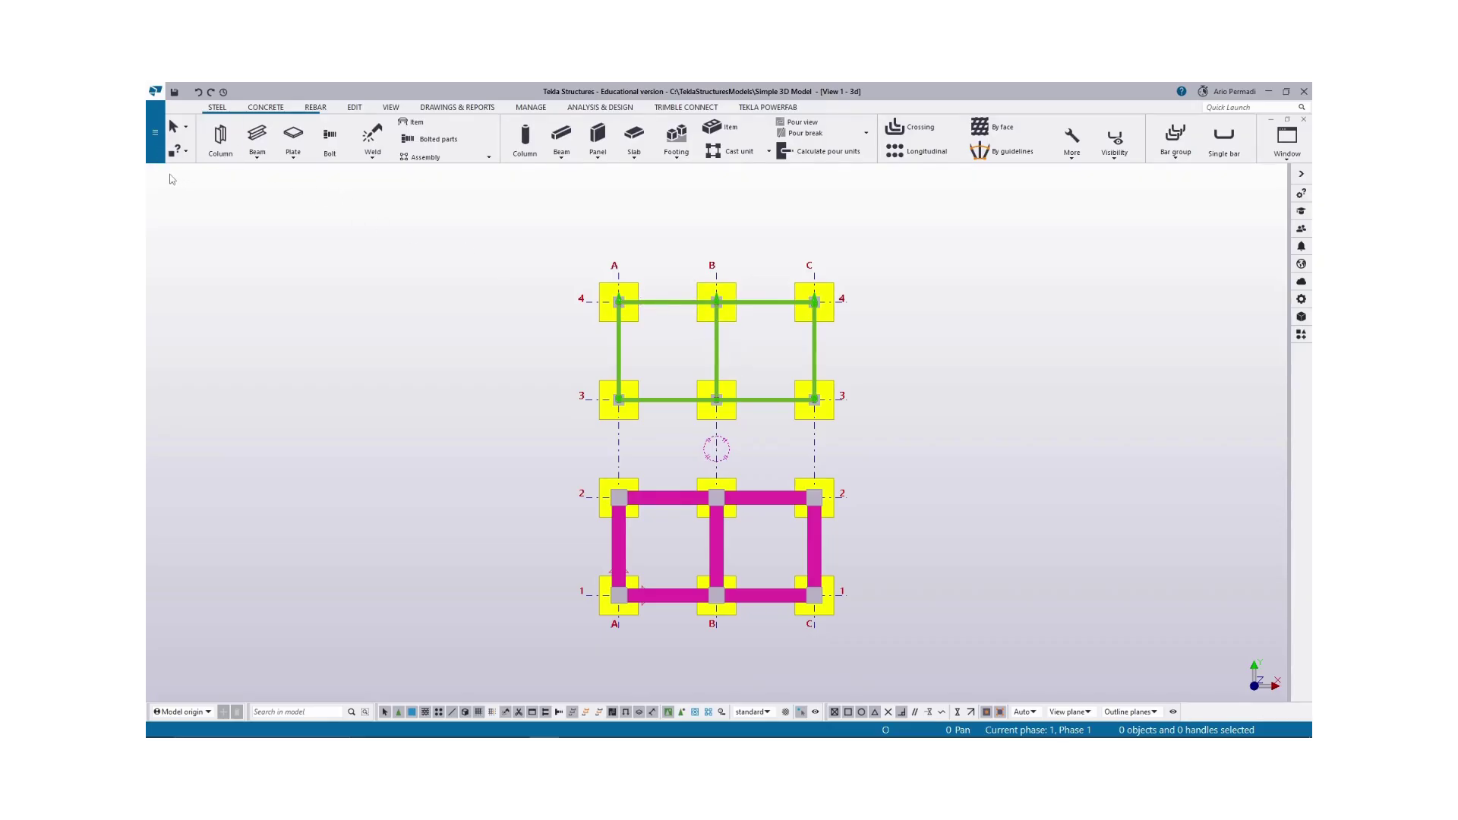
click(155, 133)
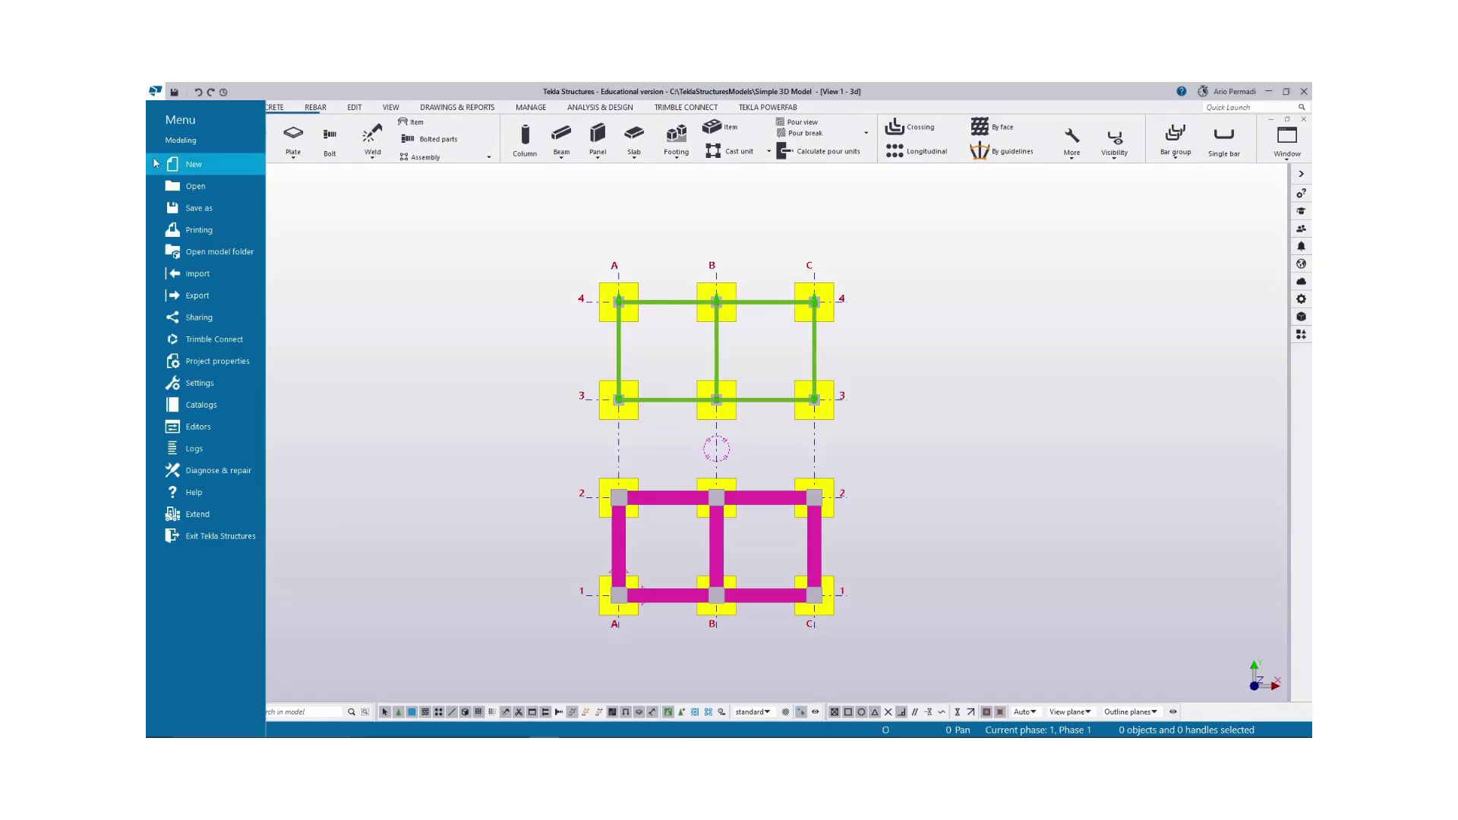
click(225, 297)
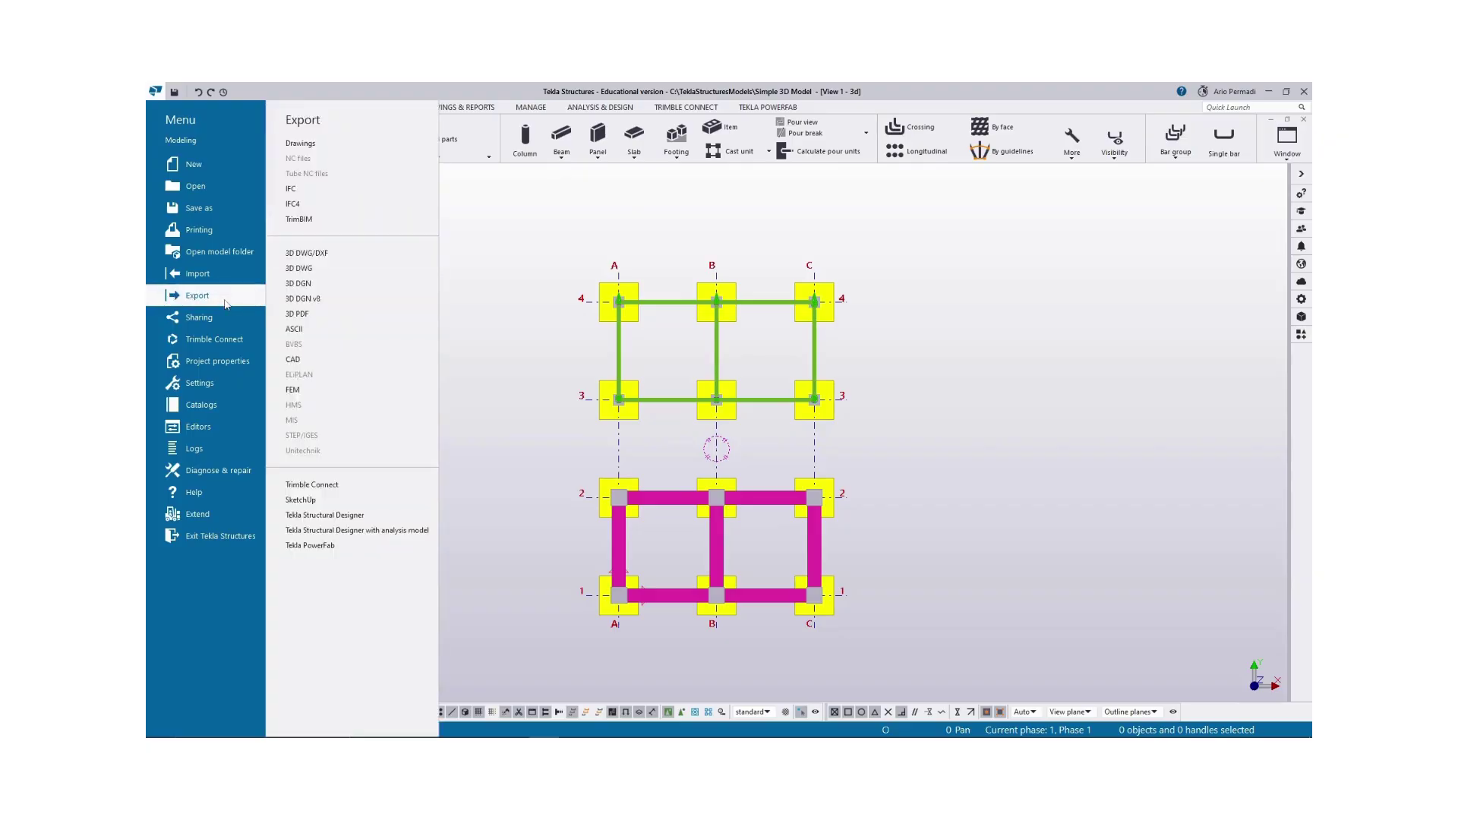
click(303, 202)
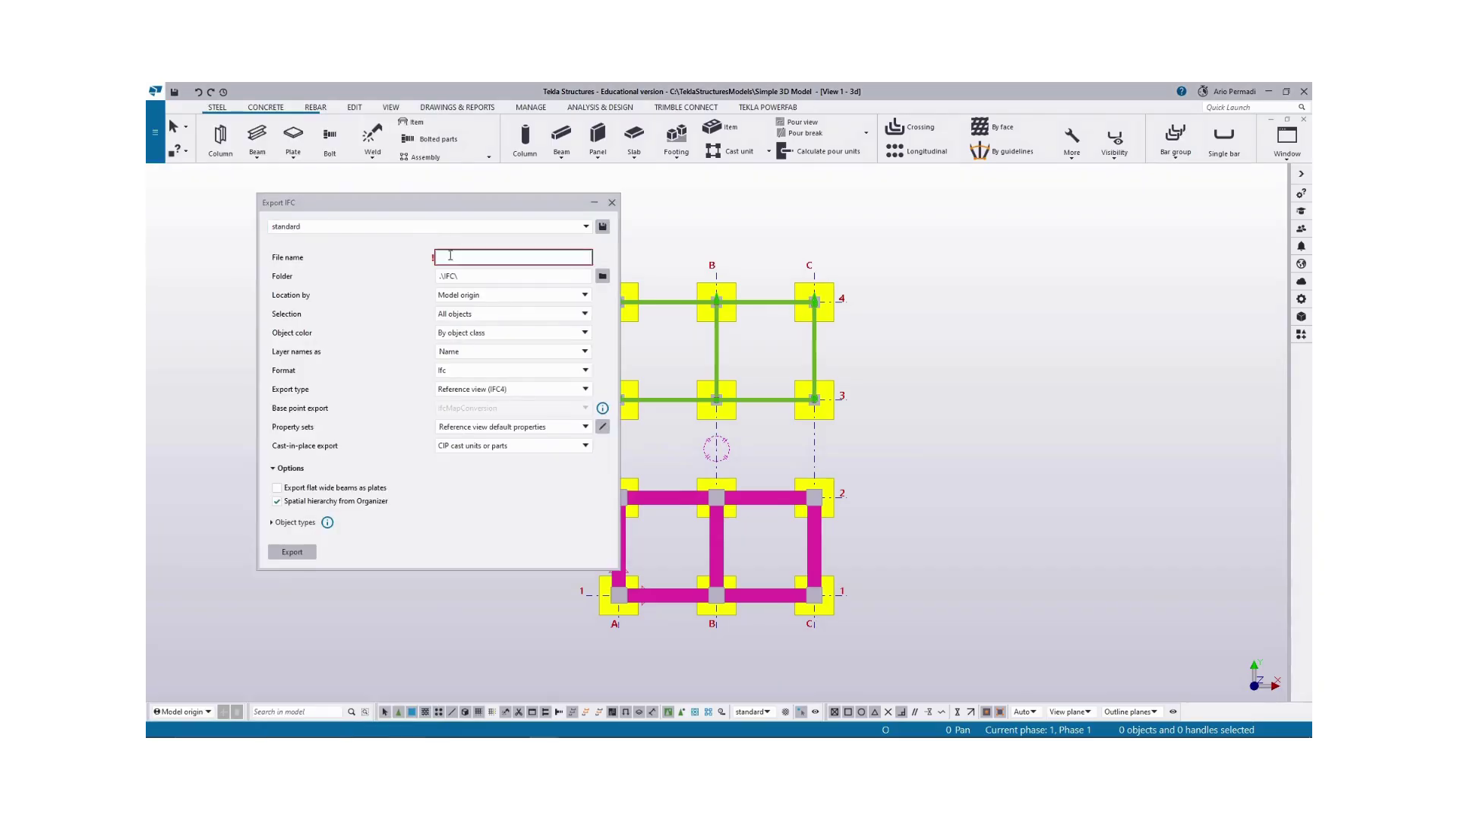
click(453, 258)
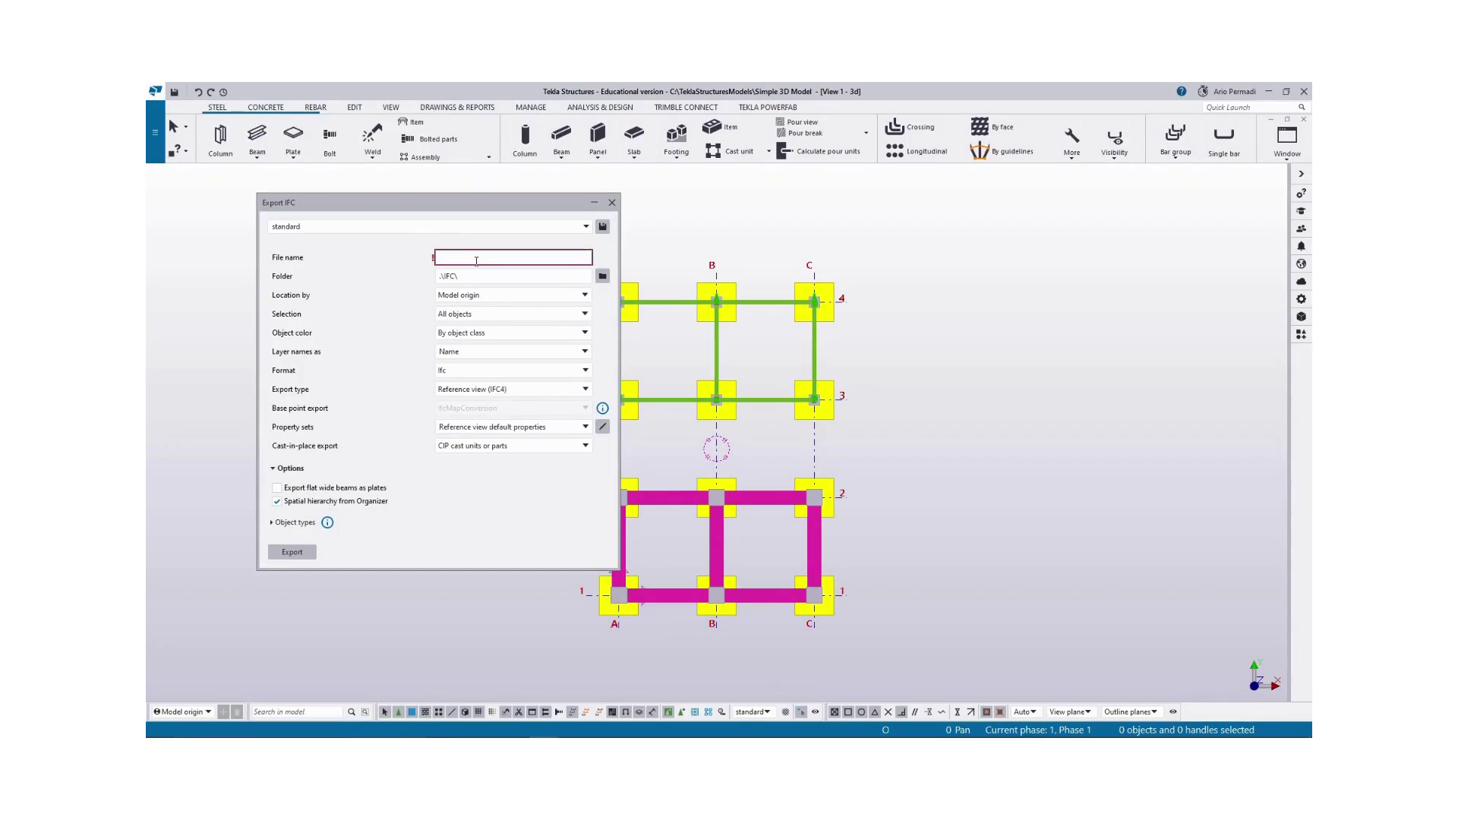
text(Simple 3D Model)
Step: Set the IFC export's location to Model origin, selection to All objects and object color to By object class
click(496, 296)
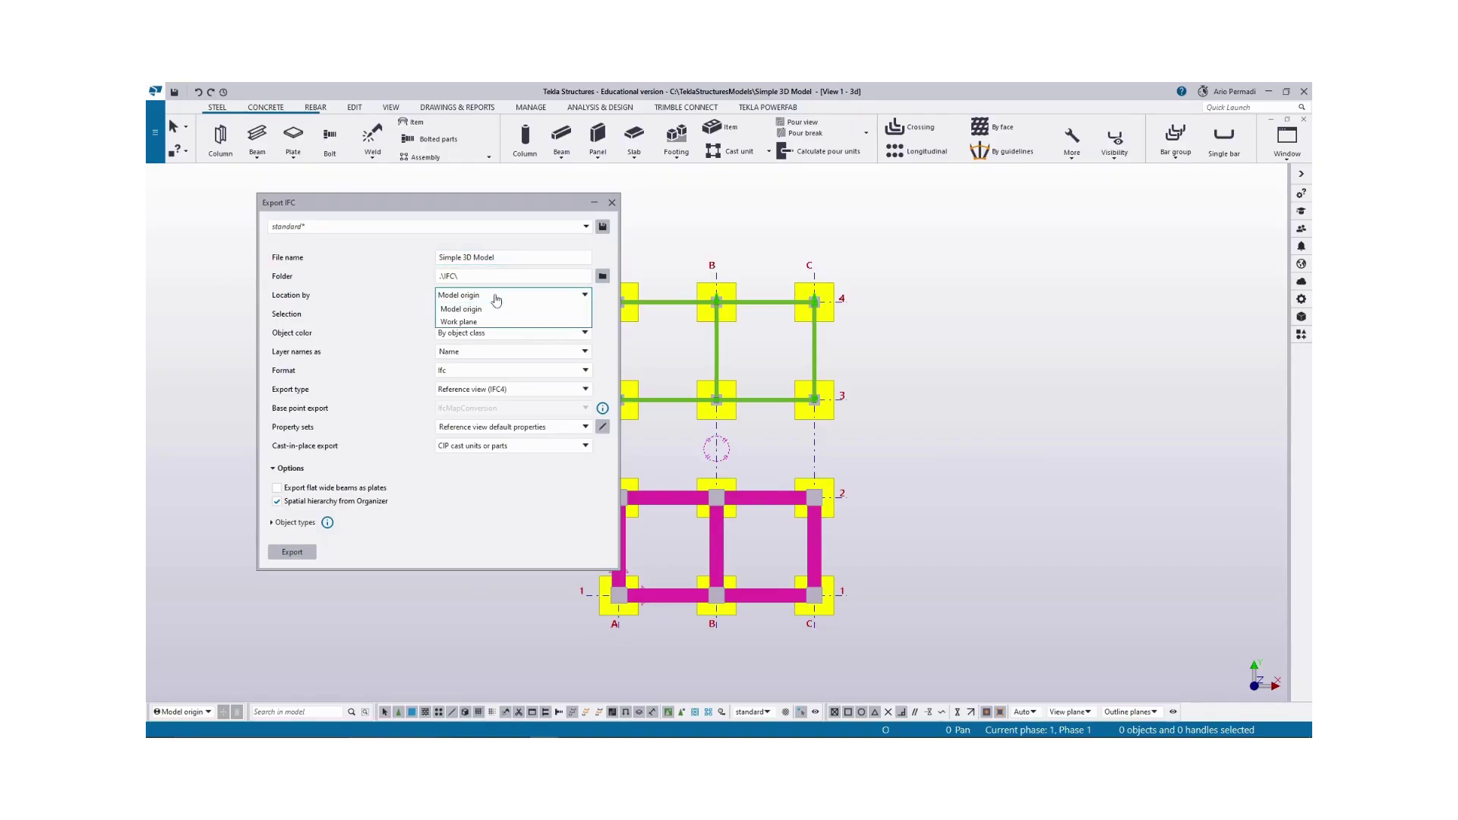
click(496, 309)
click(496, 314)
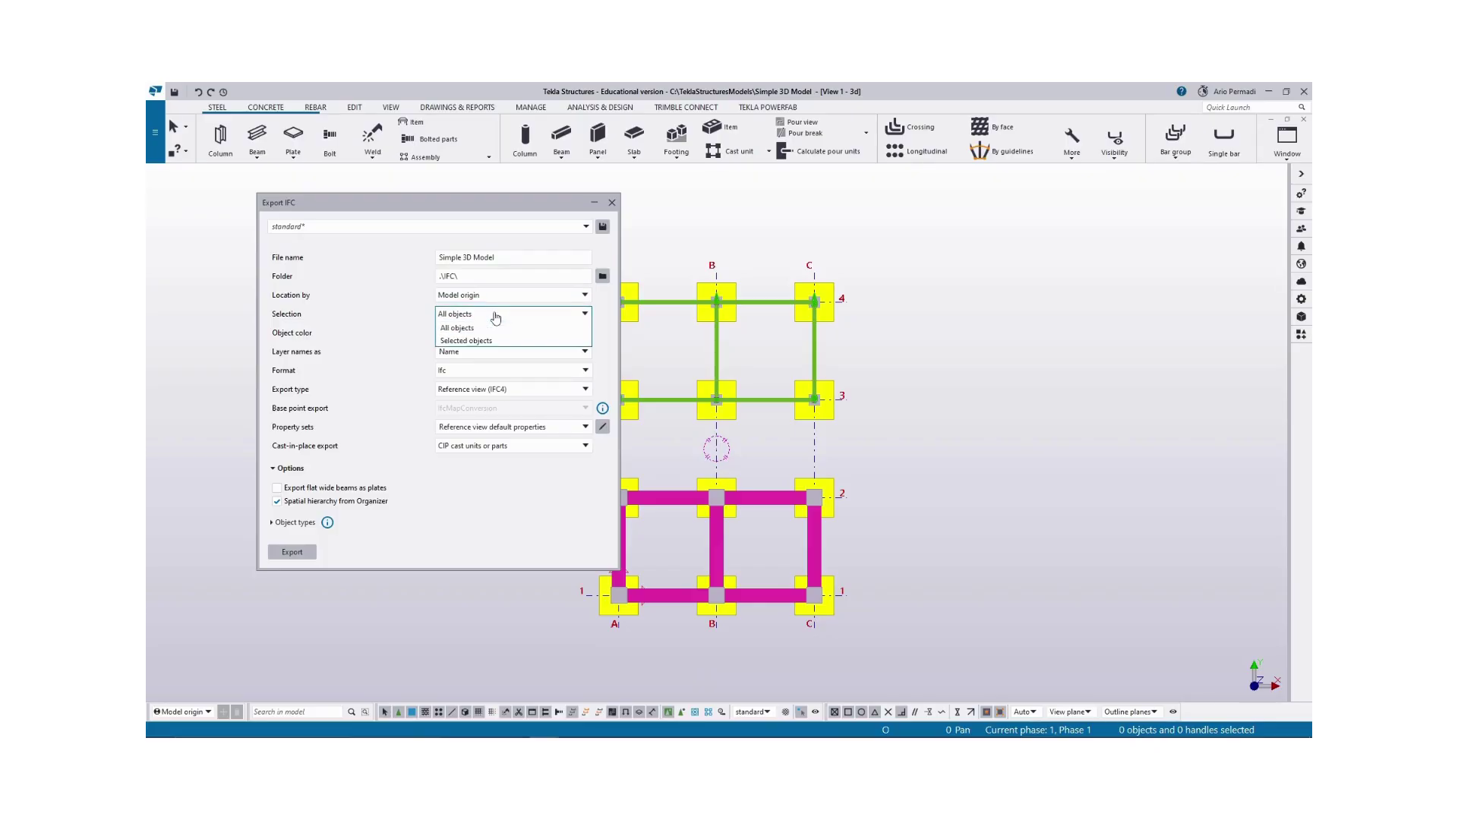
click(493, 325)
click(496, 332)
click(496, 343)
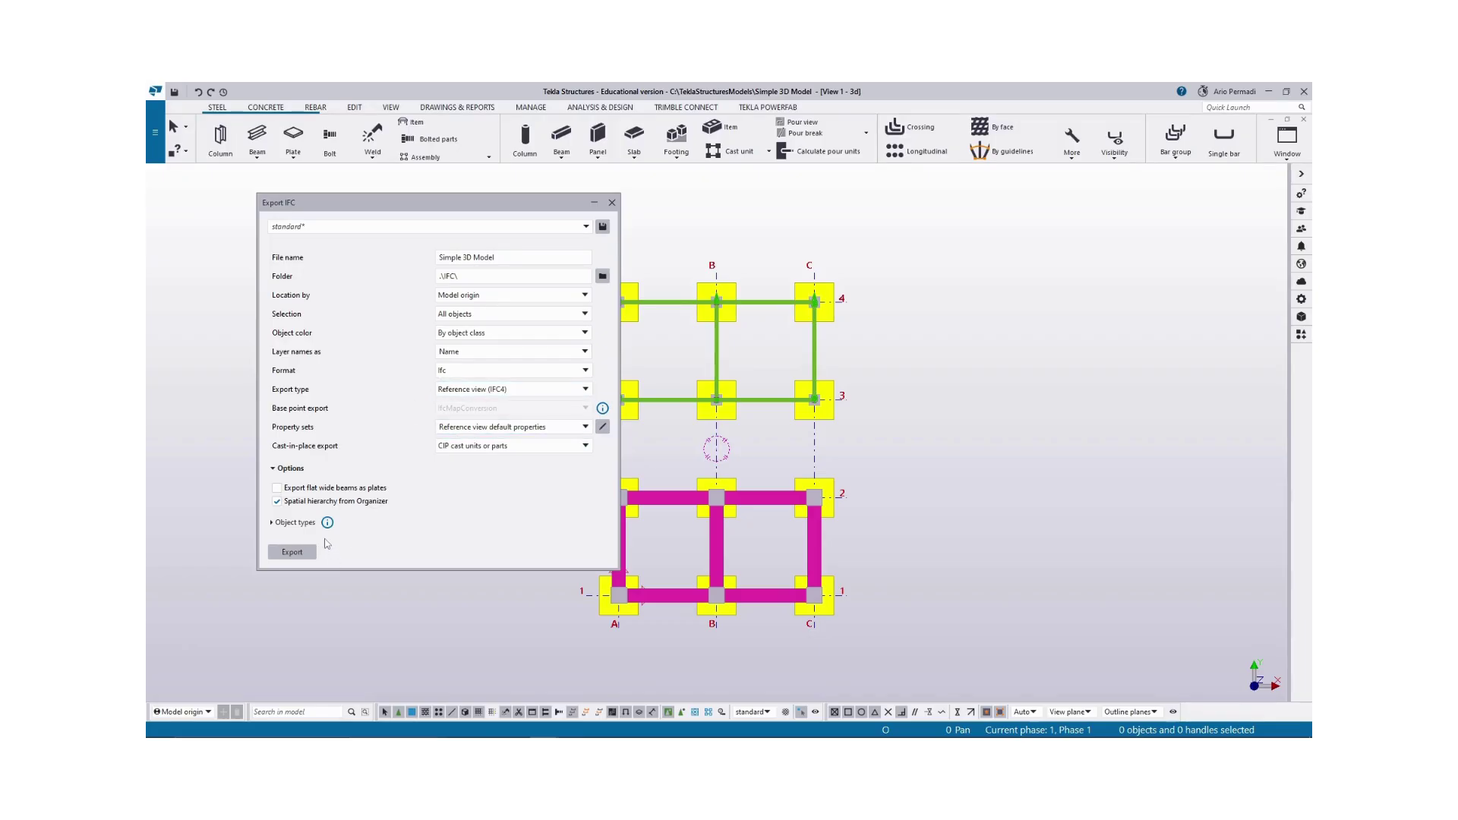
Step: Review the object types included in the IFC export and export the model
click(286, 527)
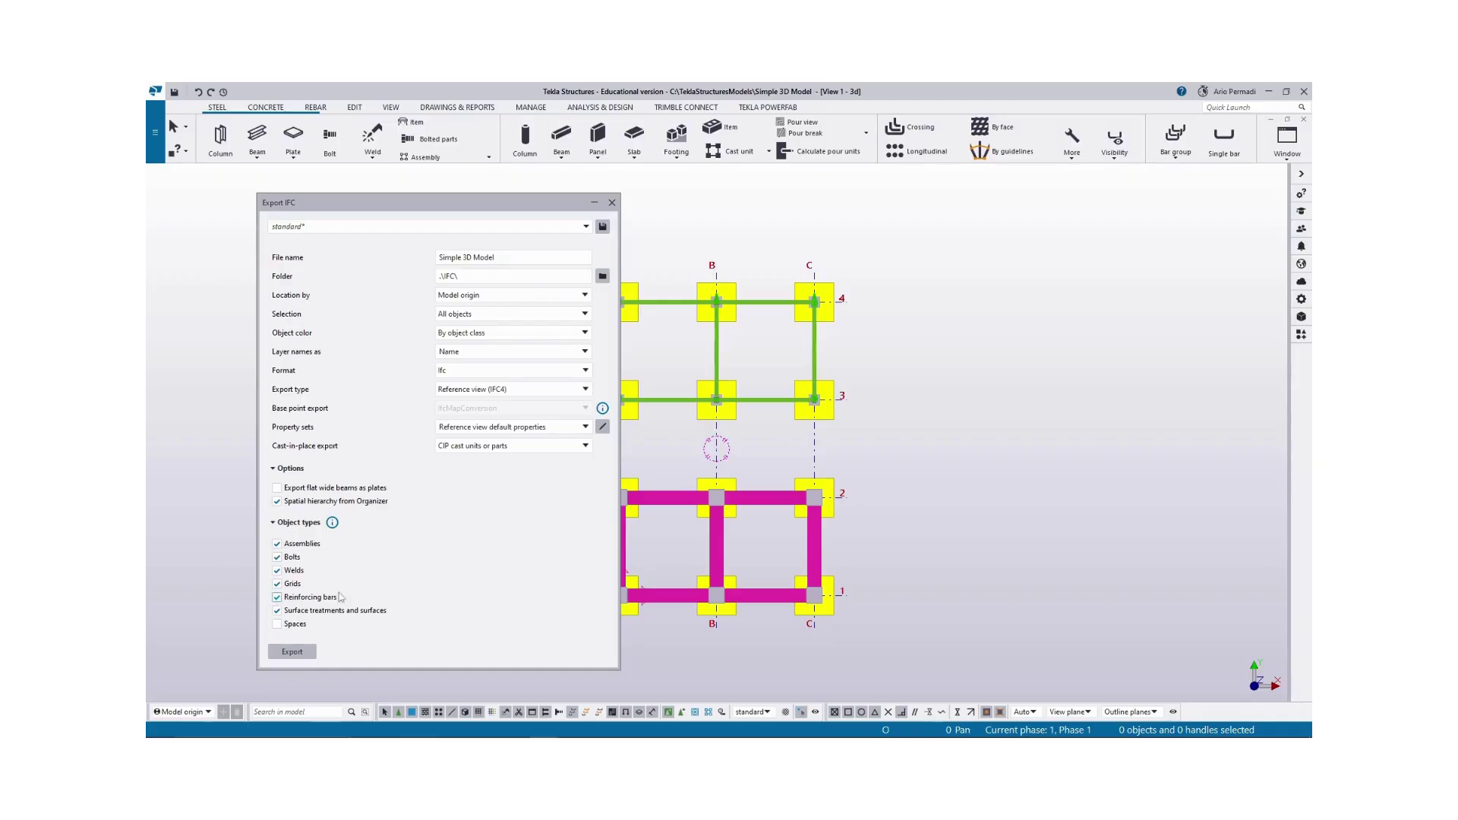
click(290, 524)
click(277, 553)
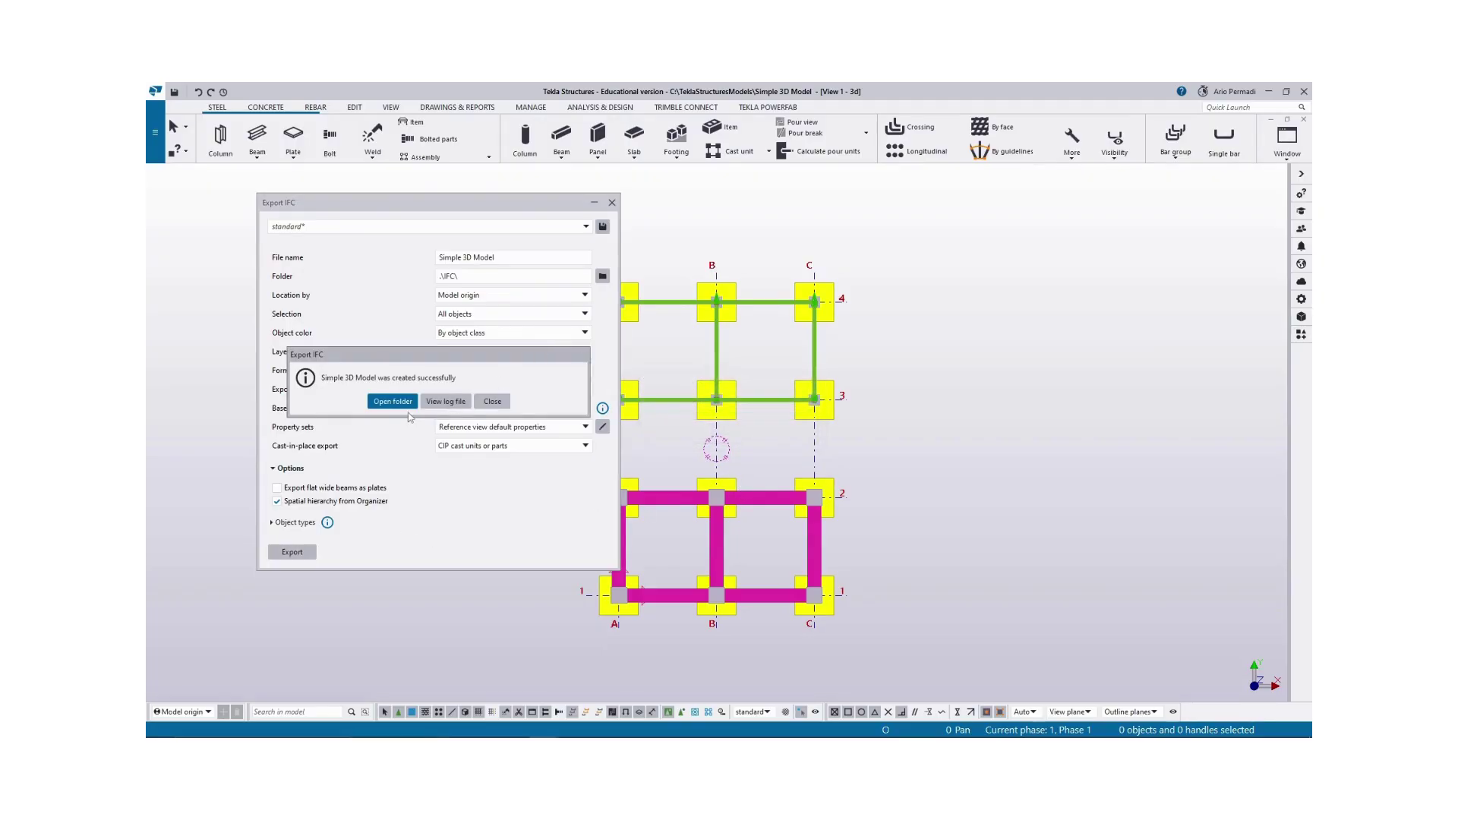
Step: Open the IFC export folder, locate the Simple 3D Model IFC file and close the folder window
click(393, 402)
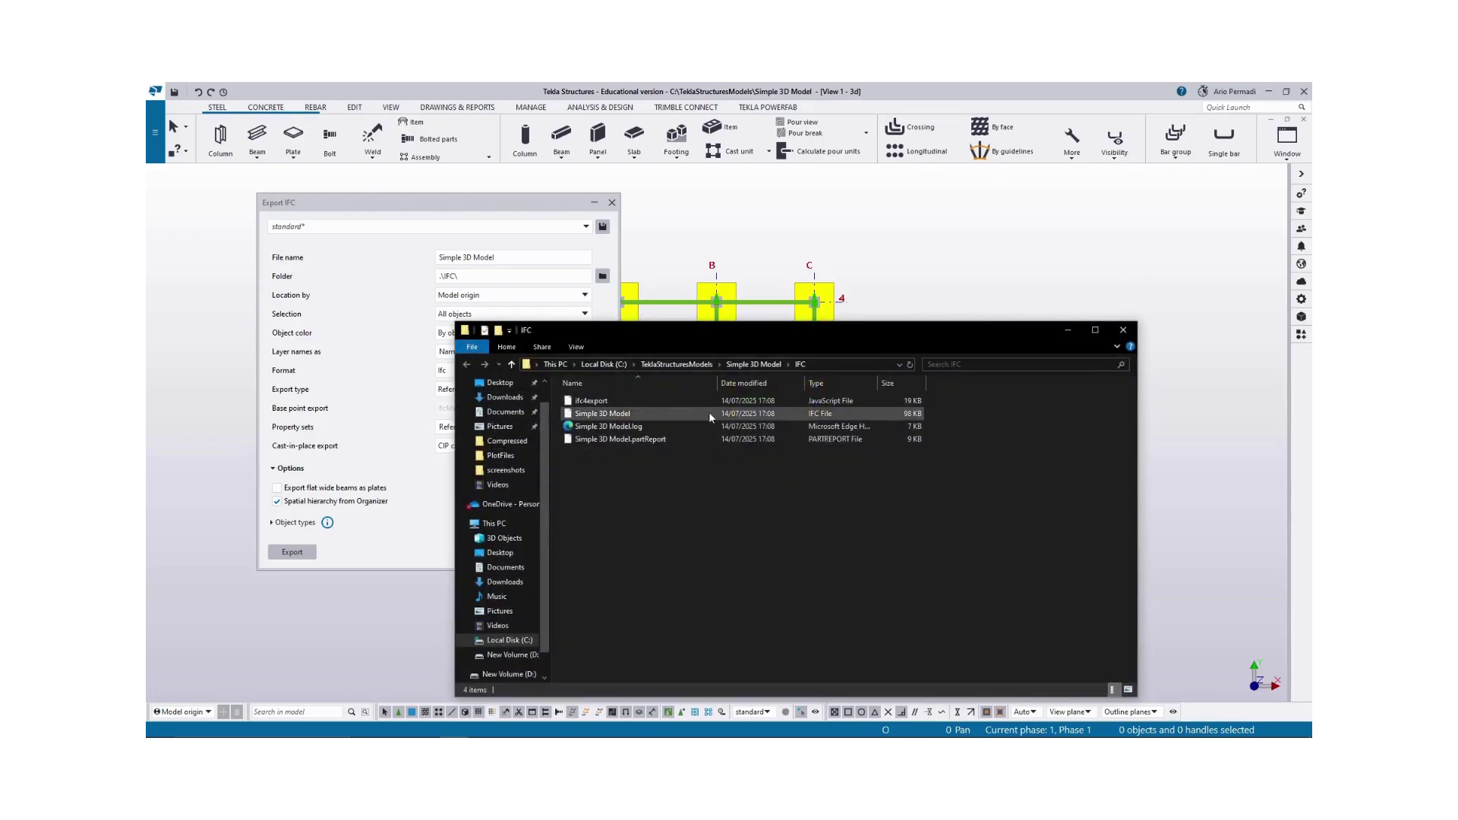
click(619, 420)
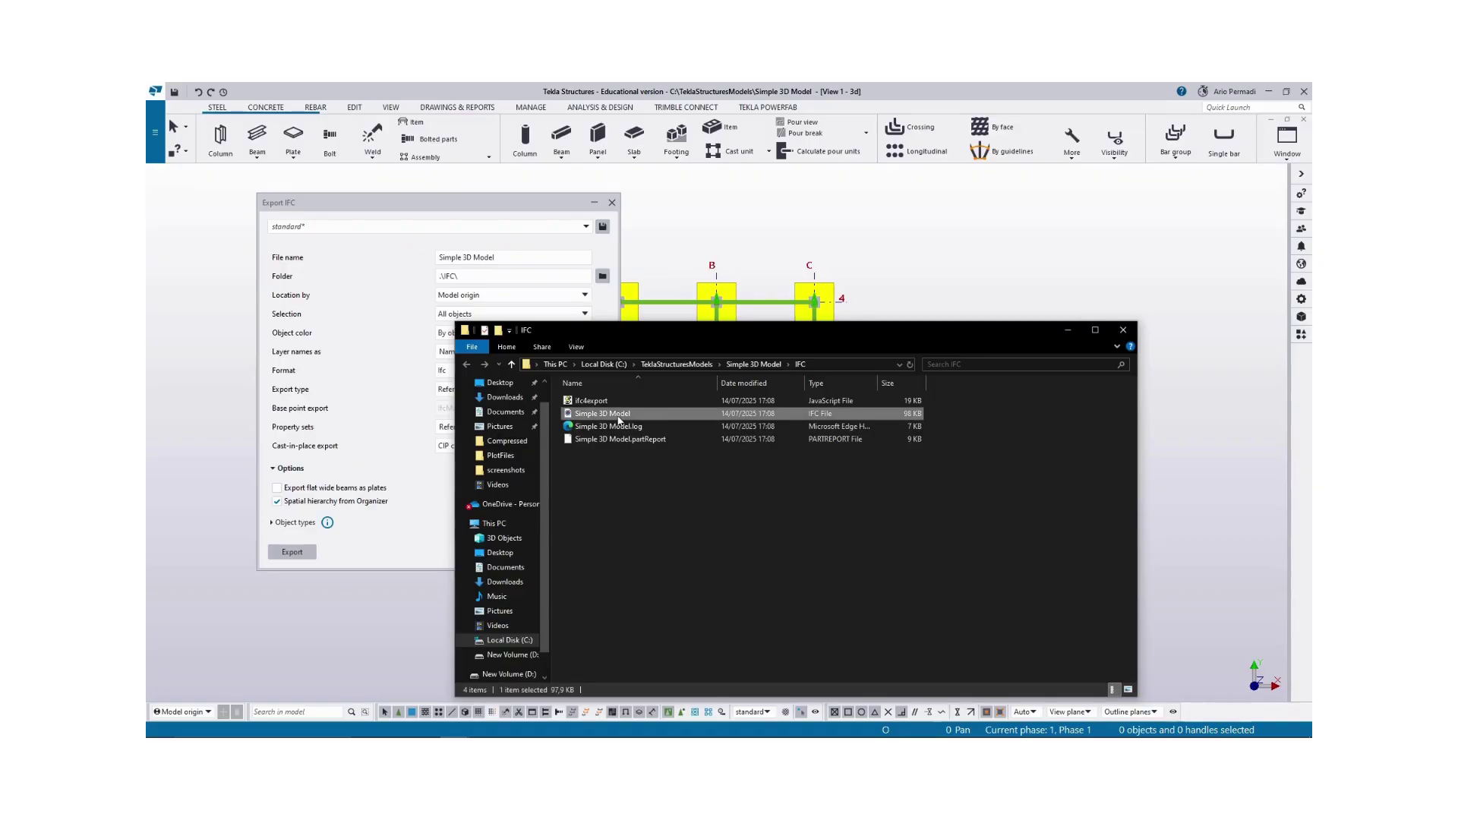
click(619, 418)
click(629, 463)
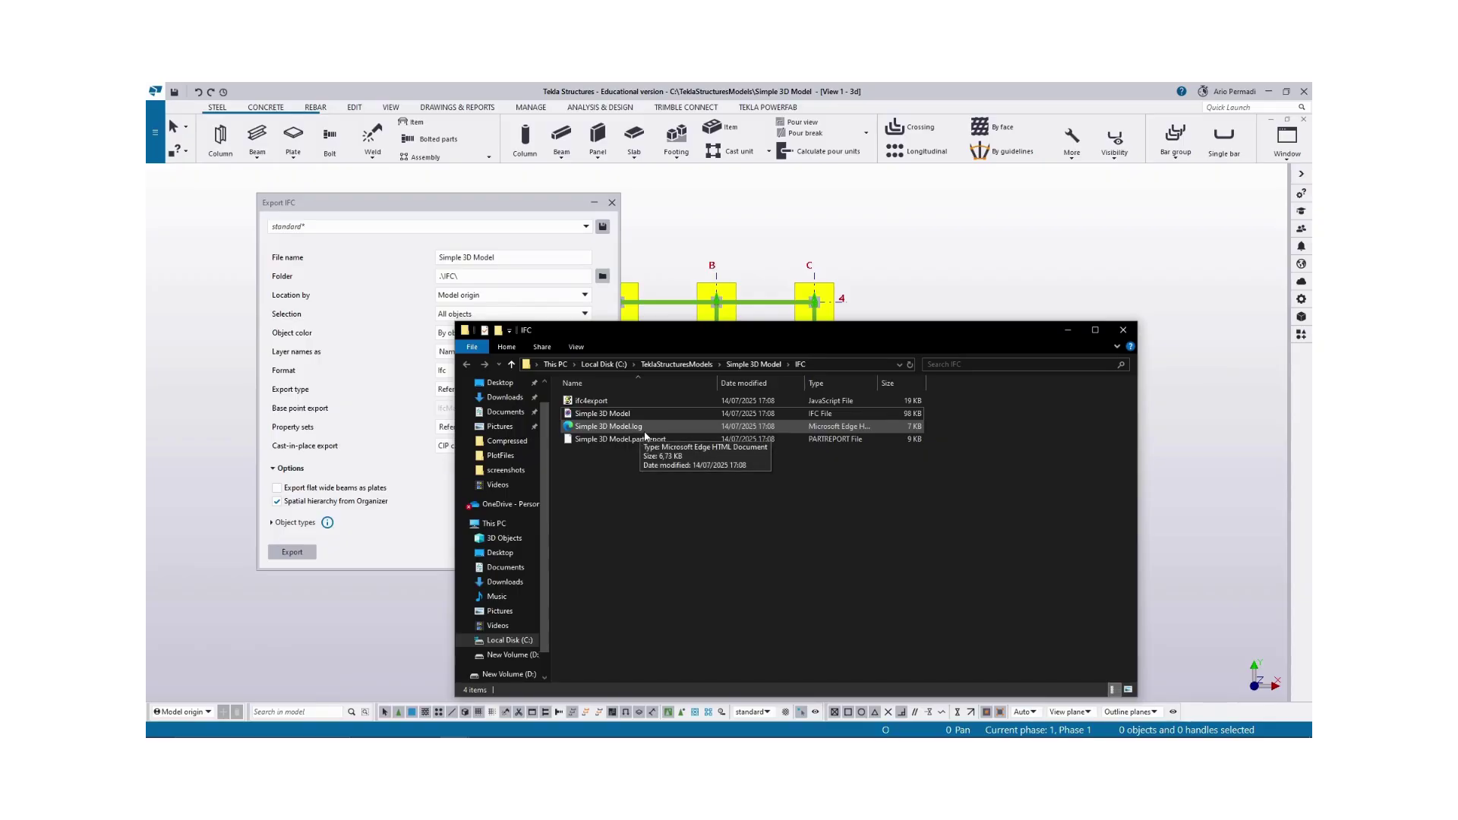
click(1123, 329)
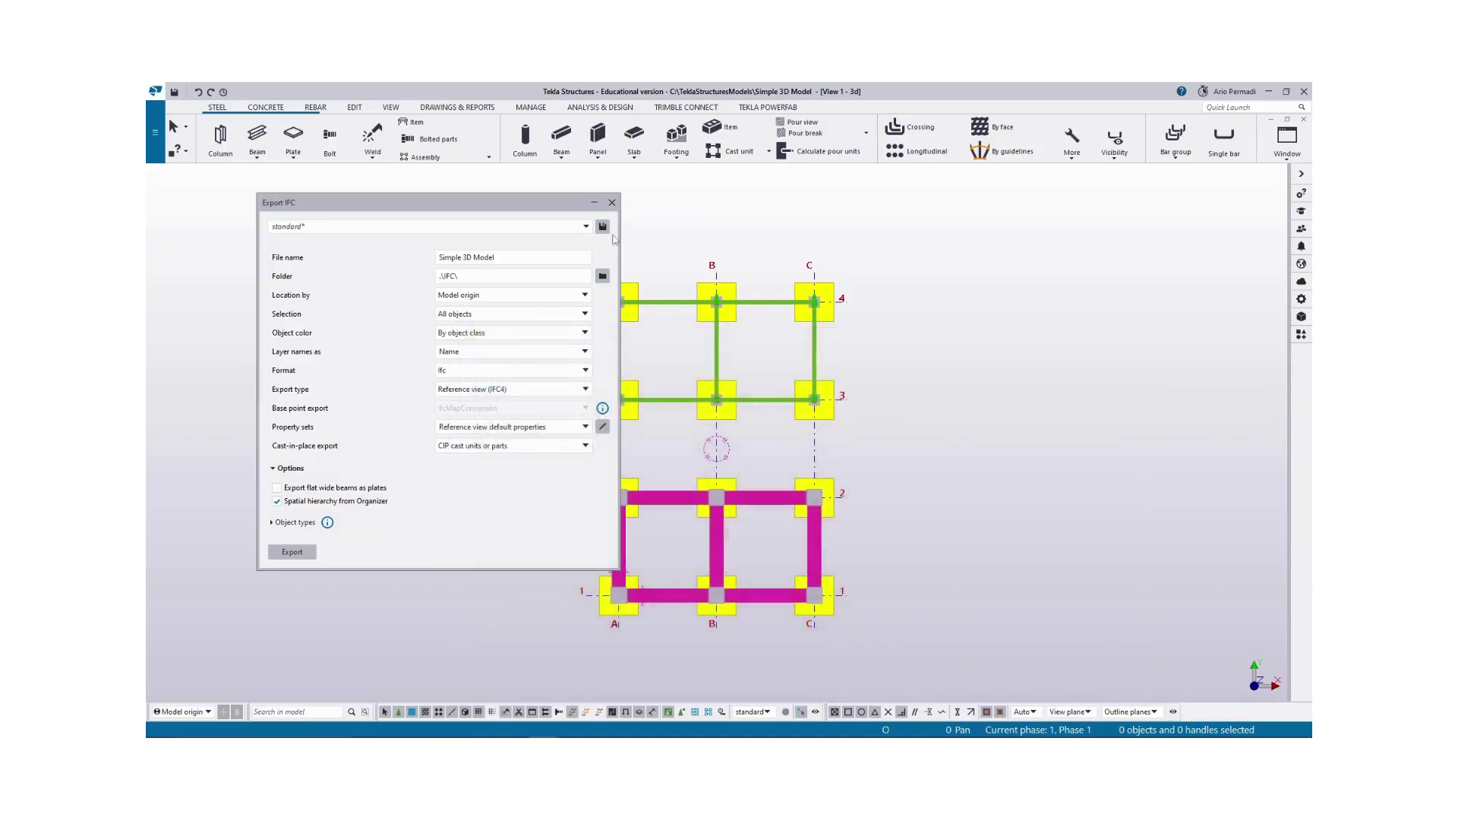